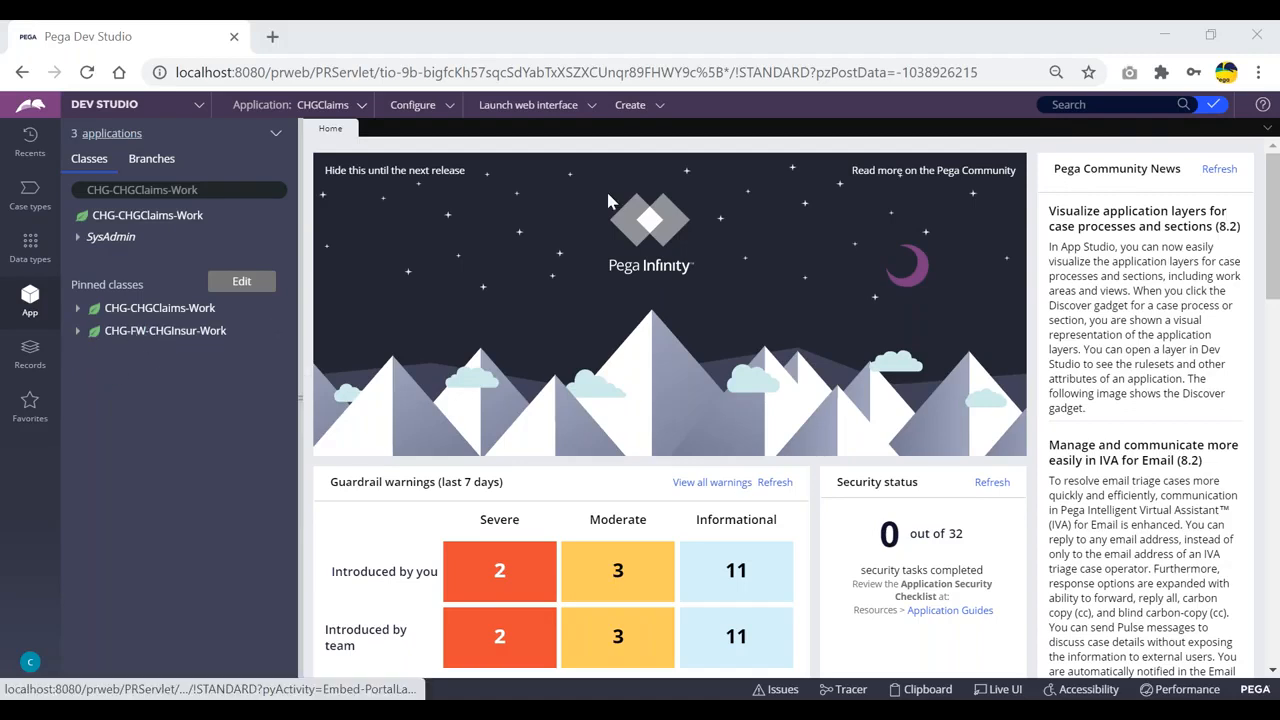
# - Create a new ClaimsFlow case and submit its customer, nominee and treatment forms as they are to reach HospitalSelFA
pyautogui.click(639, 113)
pyautogui.click(639, 113)
pyautogui.moveTo(655, 123)
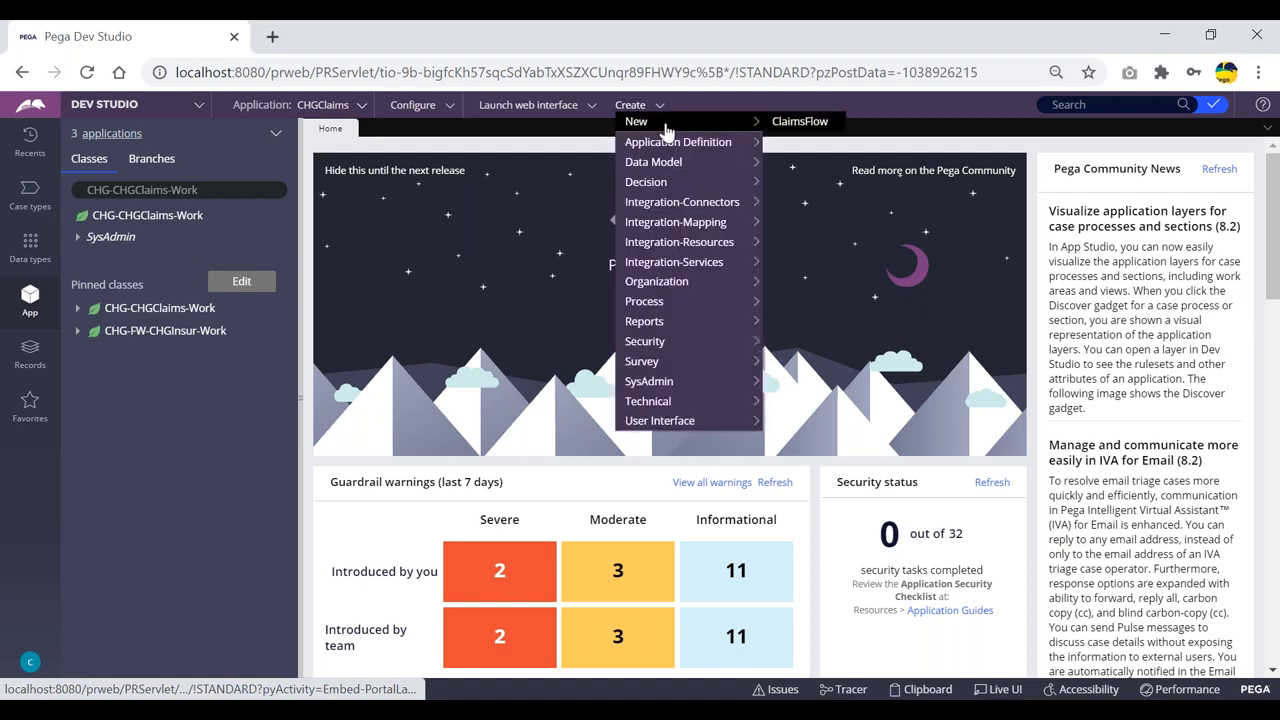
pyautogui.click(808, 127)
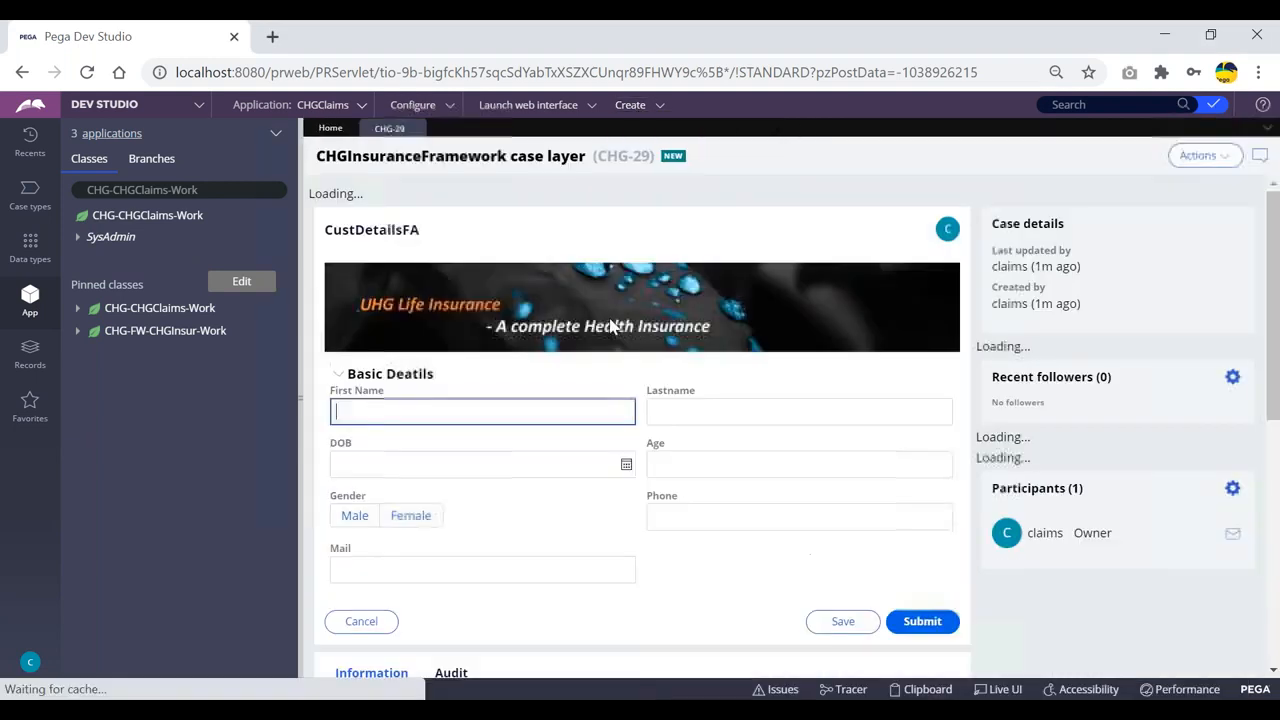
pyautogui.click(921, 601)
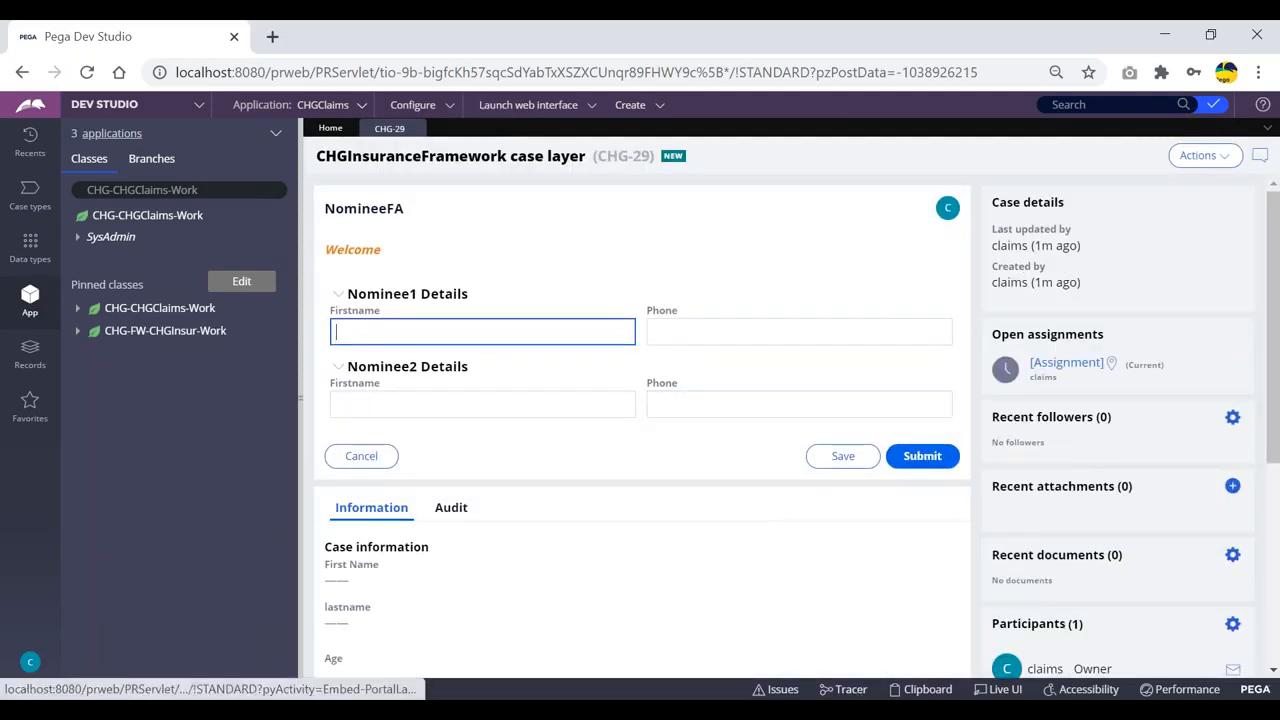
pyautogui.click(925, 459)
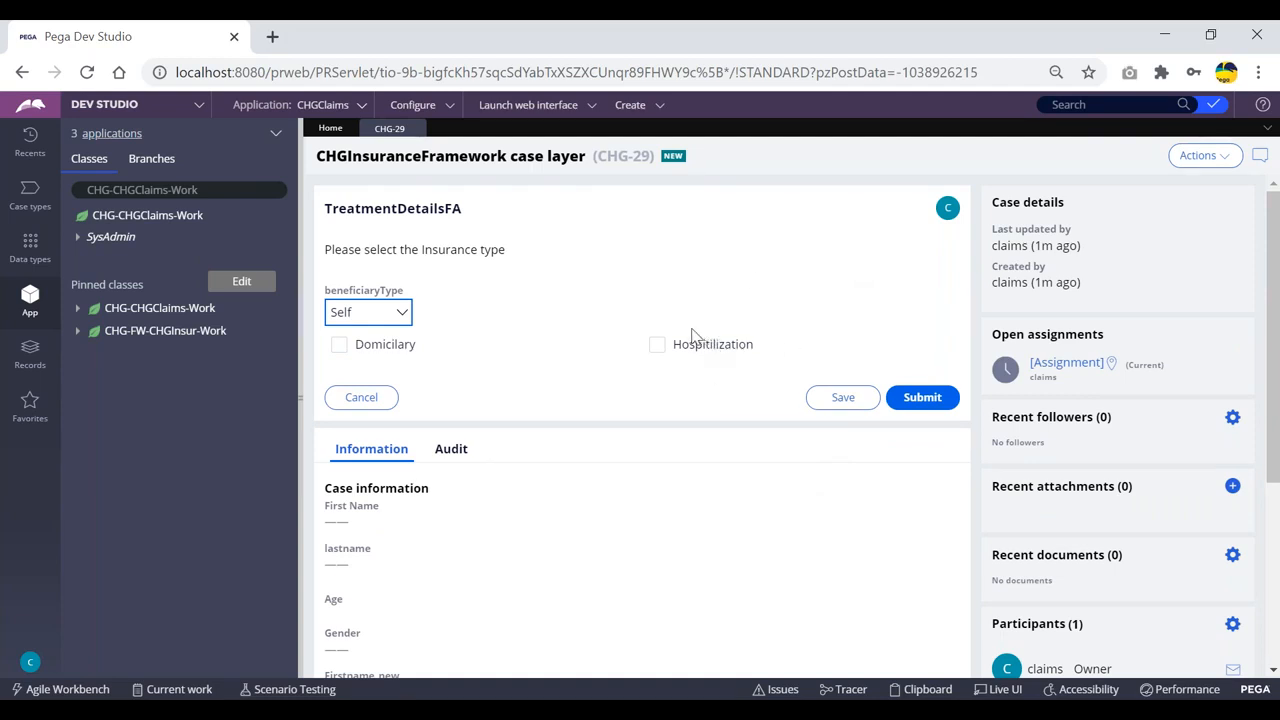
pyautogui.click(921, 397)
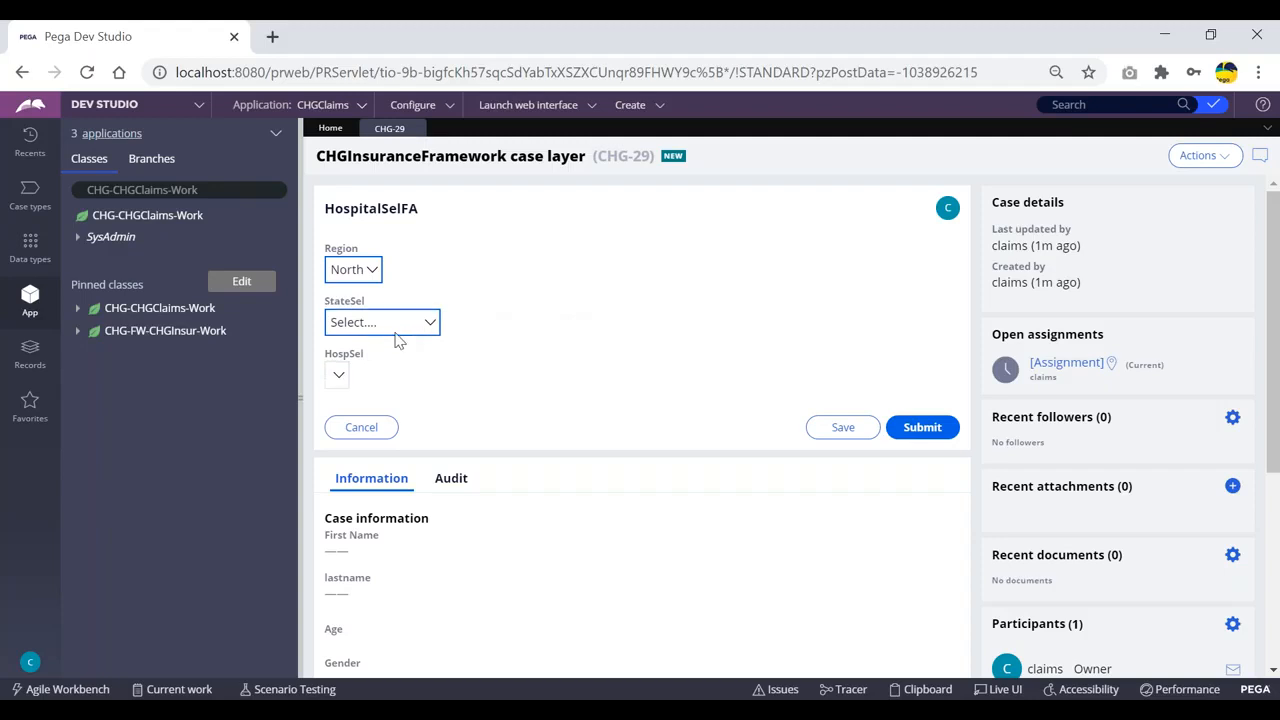
# - Look through the states offered by the StateSel dropdown without choosing one
pyautogui.click(378, 324)
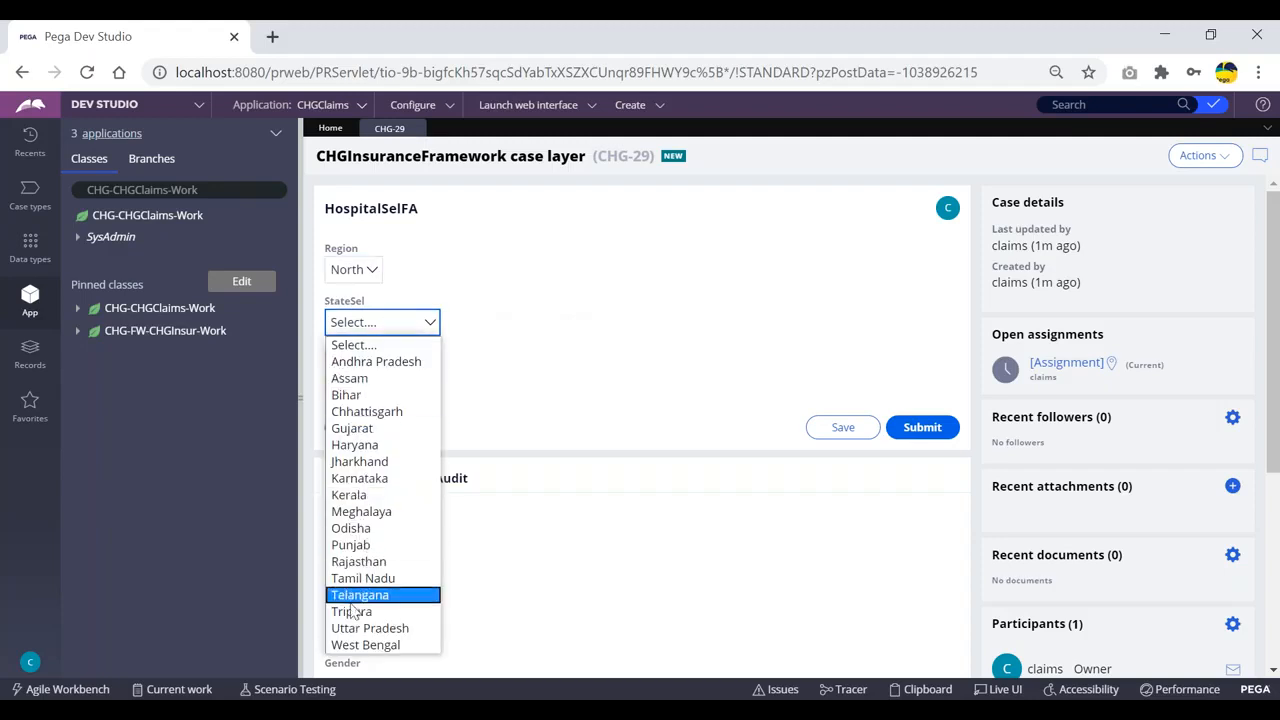
pyautogui.click(509, 279)
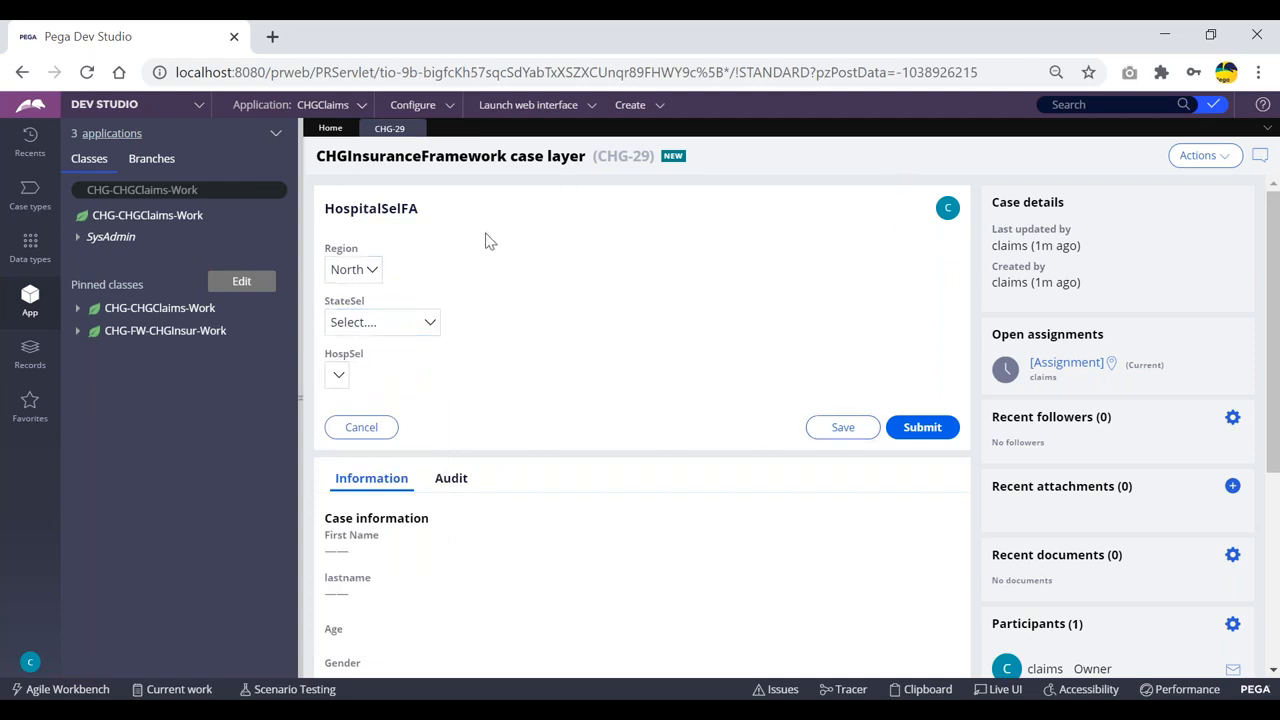
pyautogui.click(928, 690)
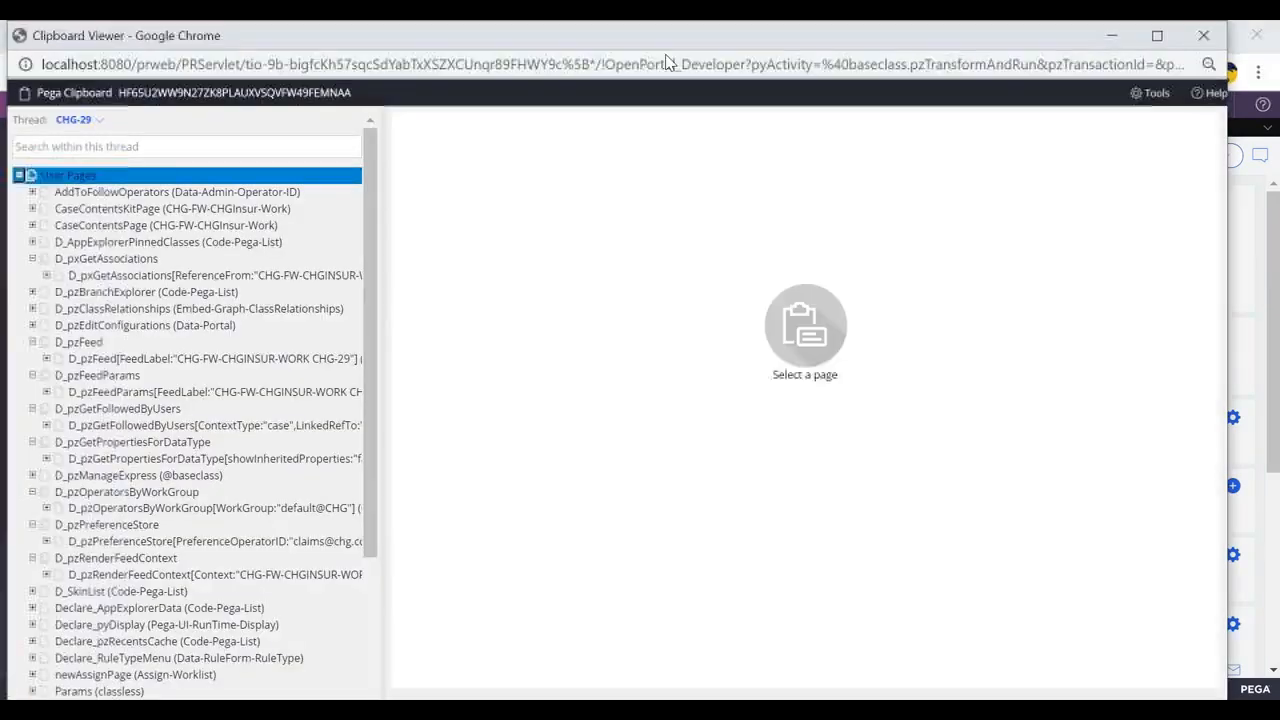
pyautogui.moveTo(118, 37); pyautogui.dragTo(104, 101)
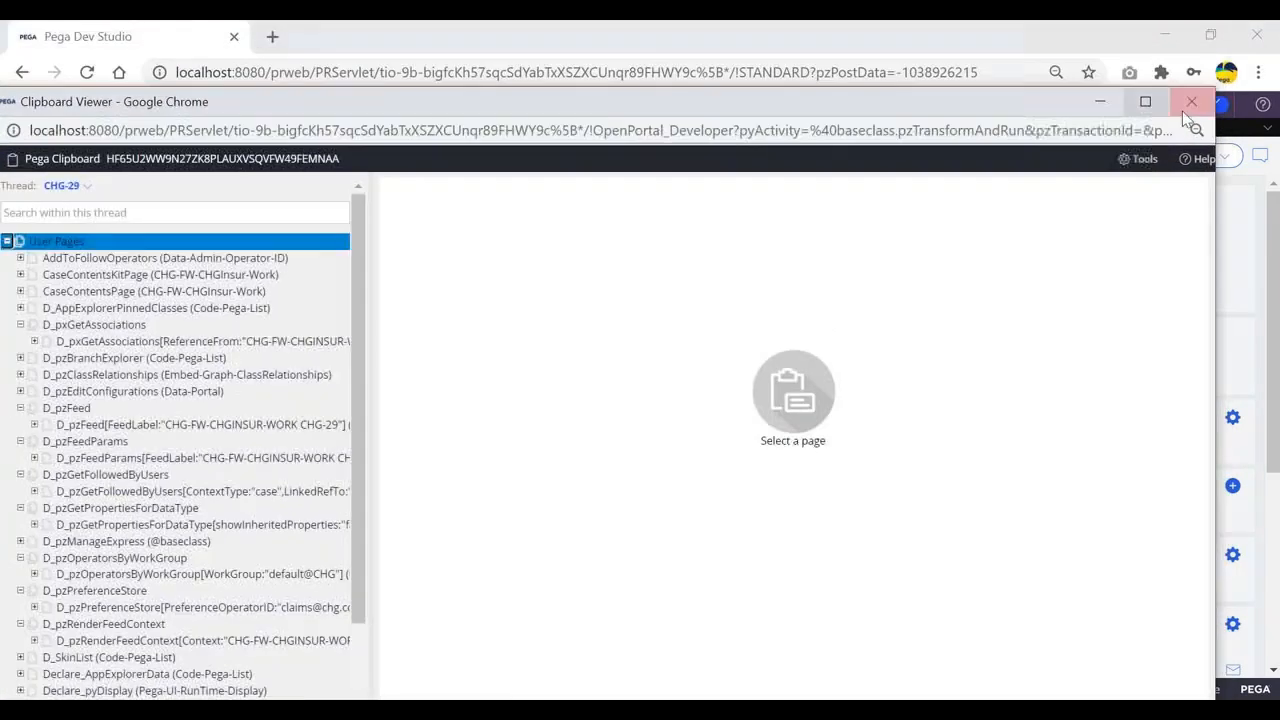
pyautogui.click(1191, 100)
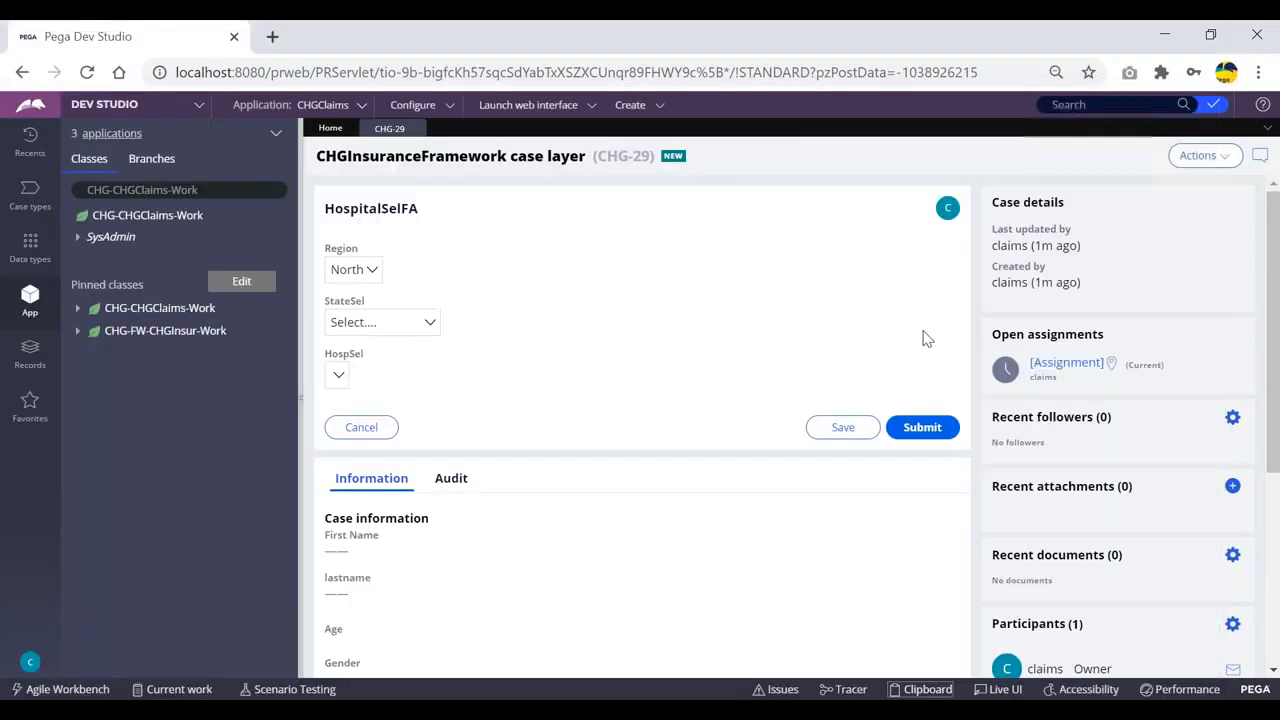
# - Inspect the StateSel dropdown with Live UI and open its parent section rule HospitalSelSec
pyautogui.click(1000, 689)
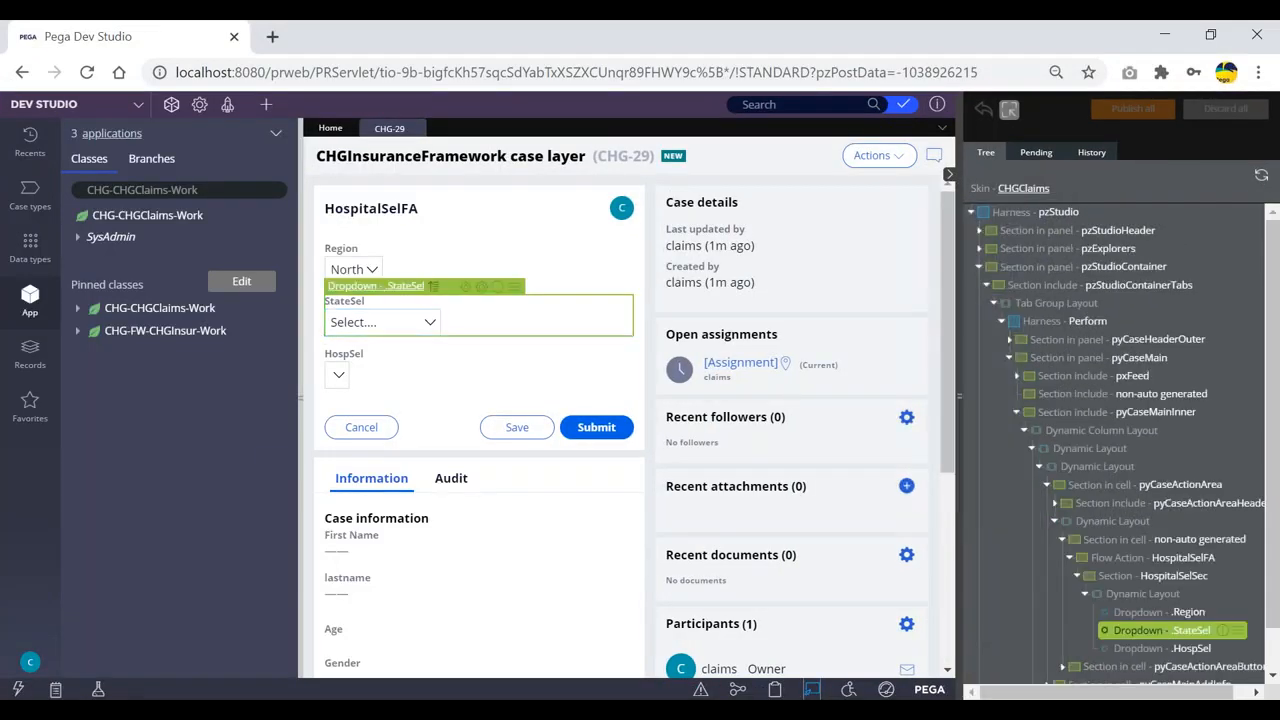
pyautogui.moveTo(432, 291)
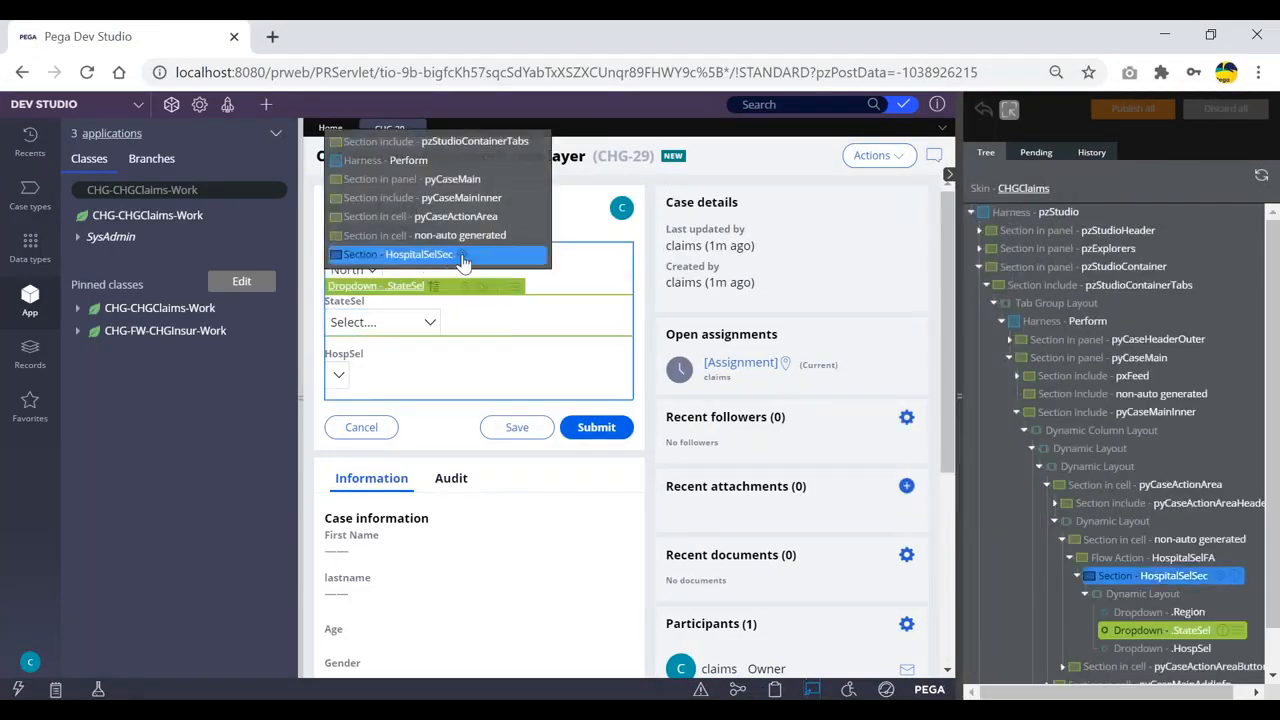
pyautogui.click(465, 257)
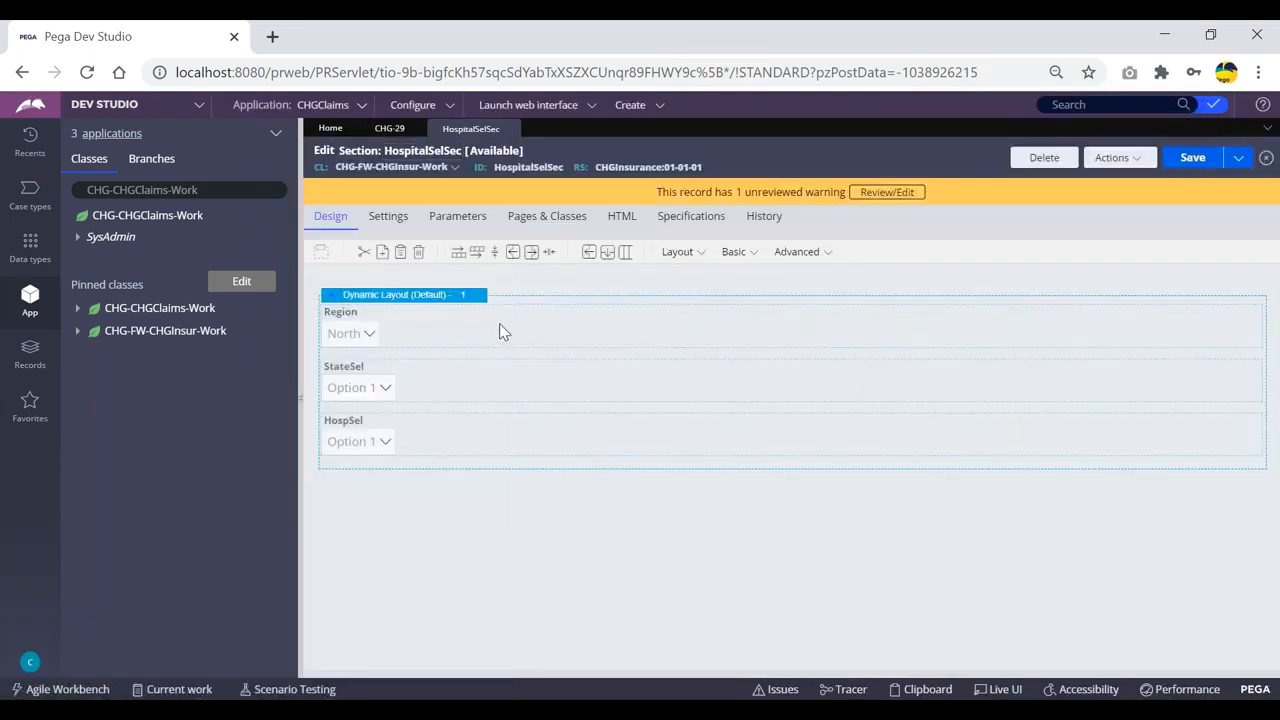
# - Review the list source and run activity in the StateSel dropdown's cell properties, leaving them unchanged
pyautogui.click(420, 385)
pyautogui.doubleClick(420, 385)
pyautogui.scroll(-3, 747, 376)
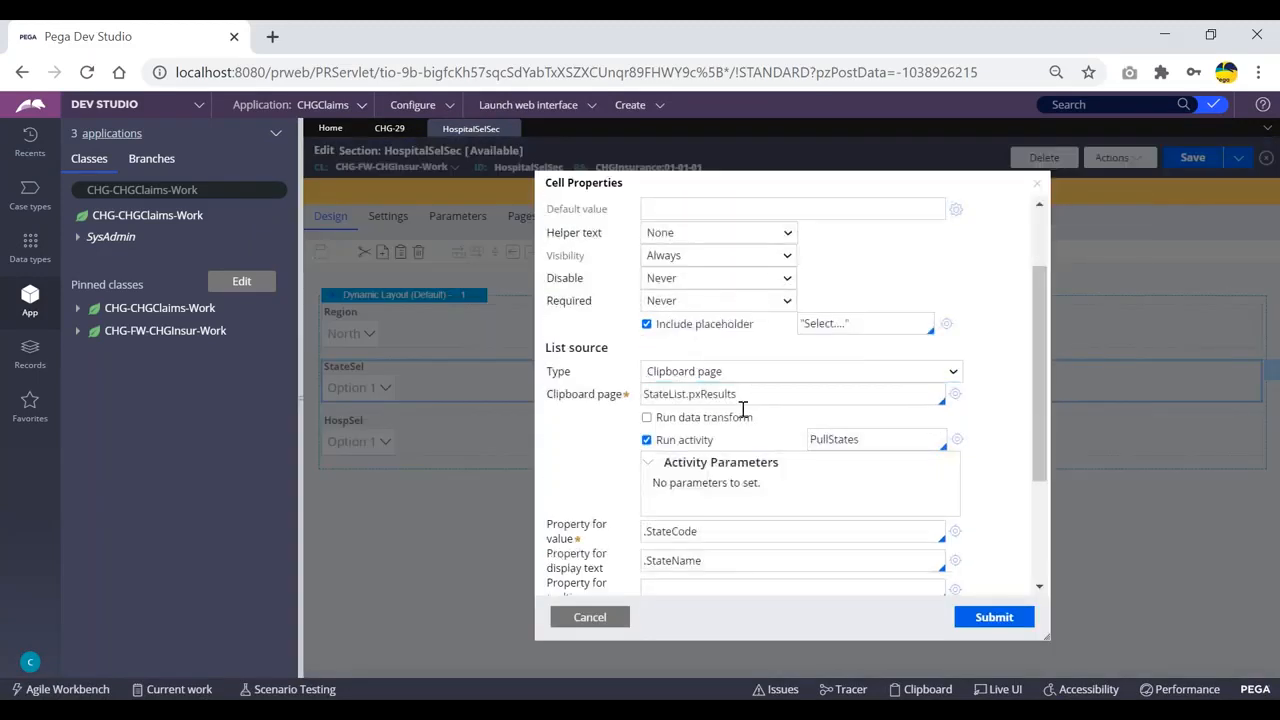
pyautogui.doubleClick(886, 438)
pyautogui.click(906, 437)
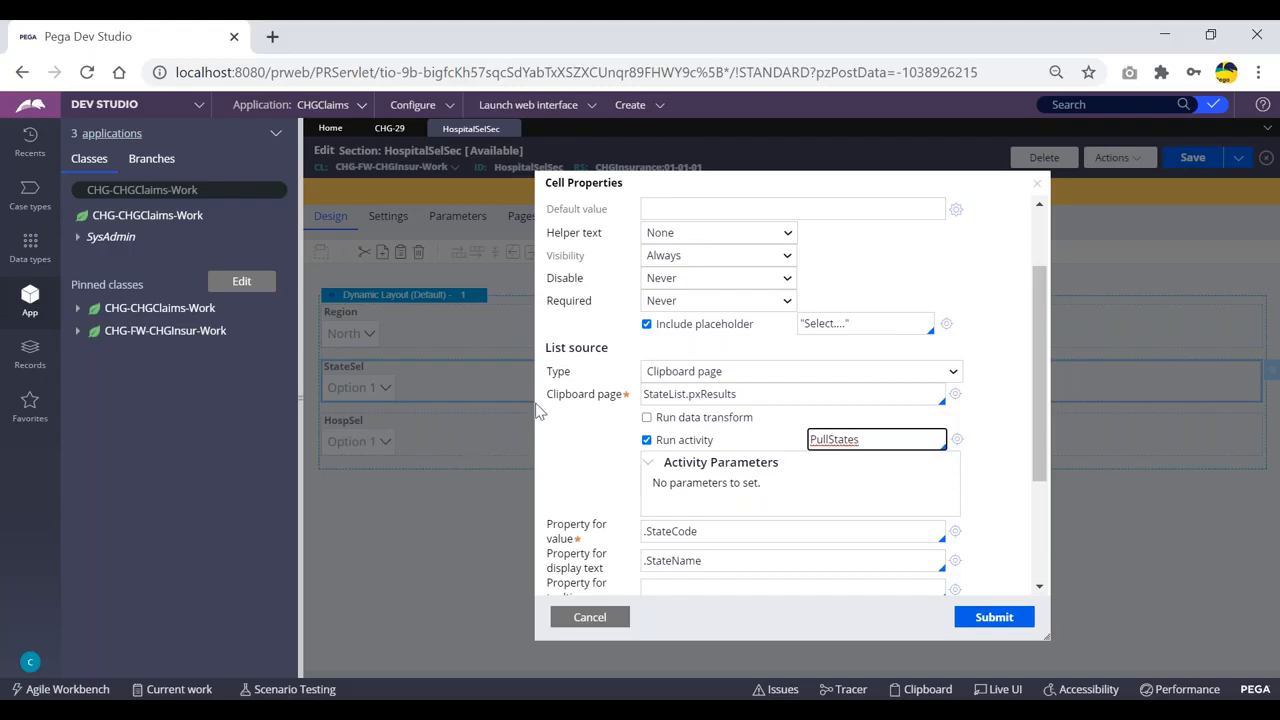
pyautogui.click(590, 617)
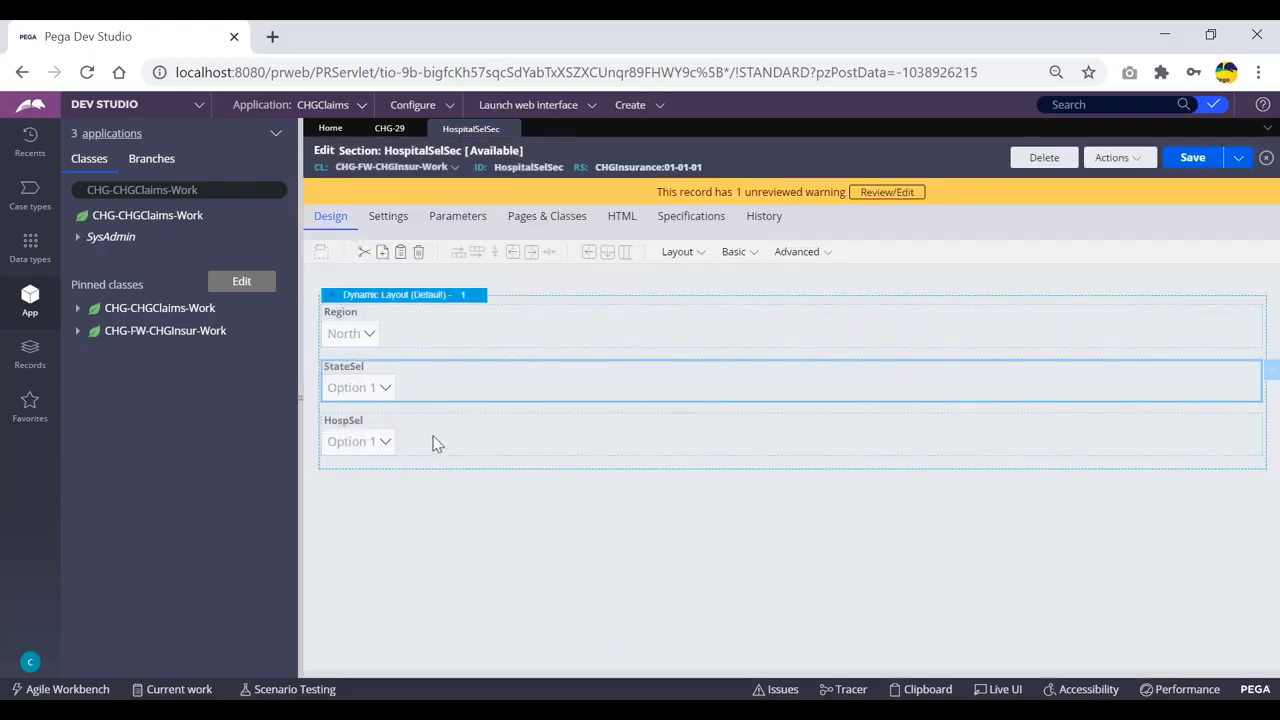
pyautogui.doubleClick(432, 444)
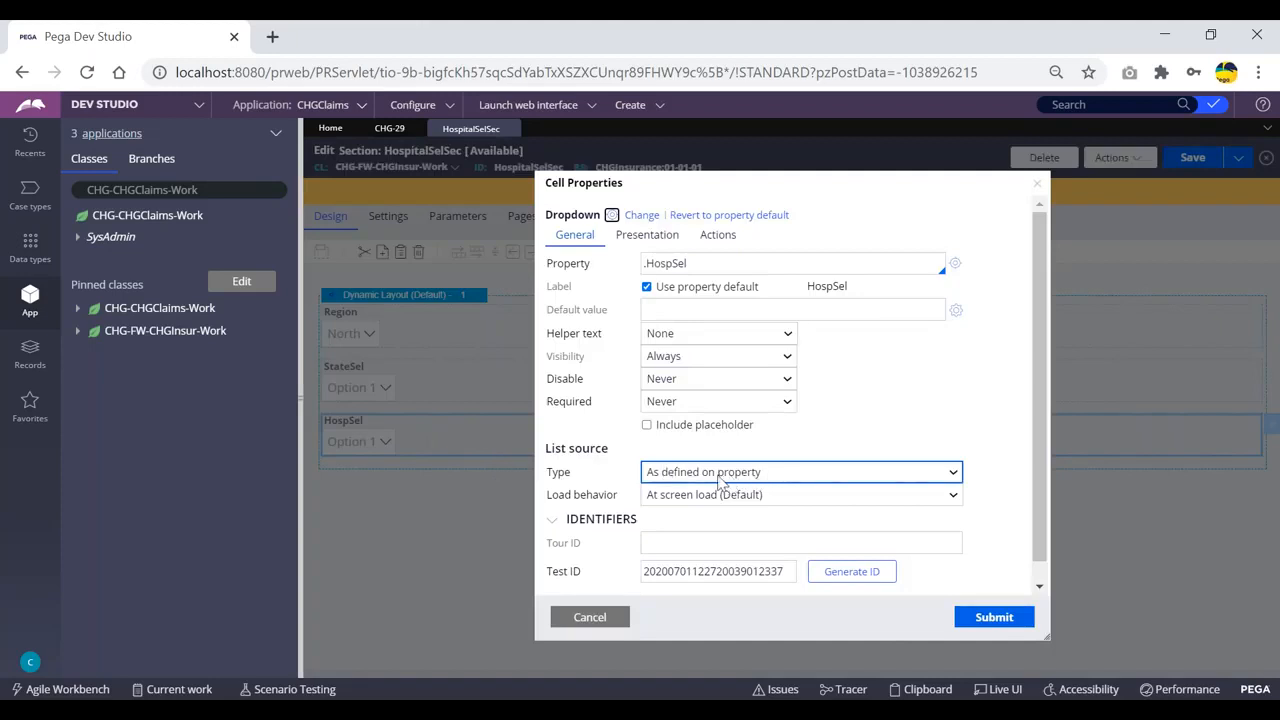
pyautogui.click(766, 478)
pyautogui.click(714, 520)
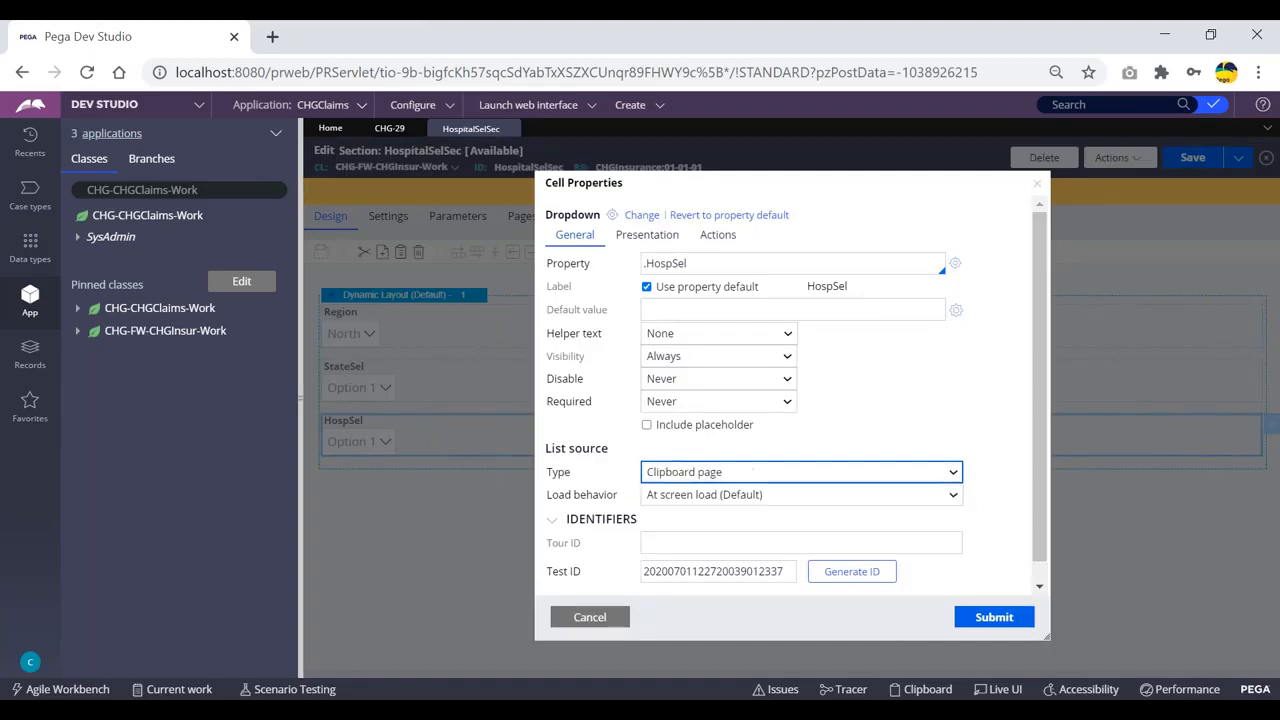
pyautogui.click(680, 493)
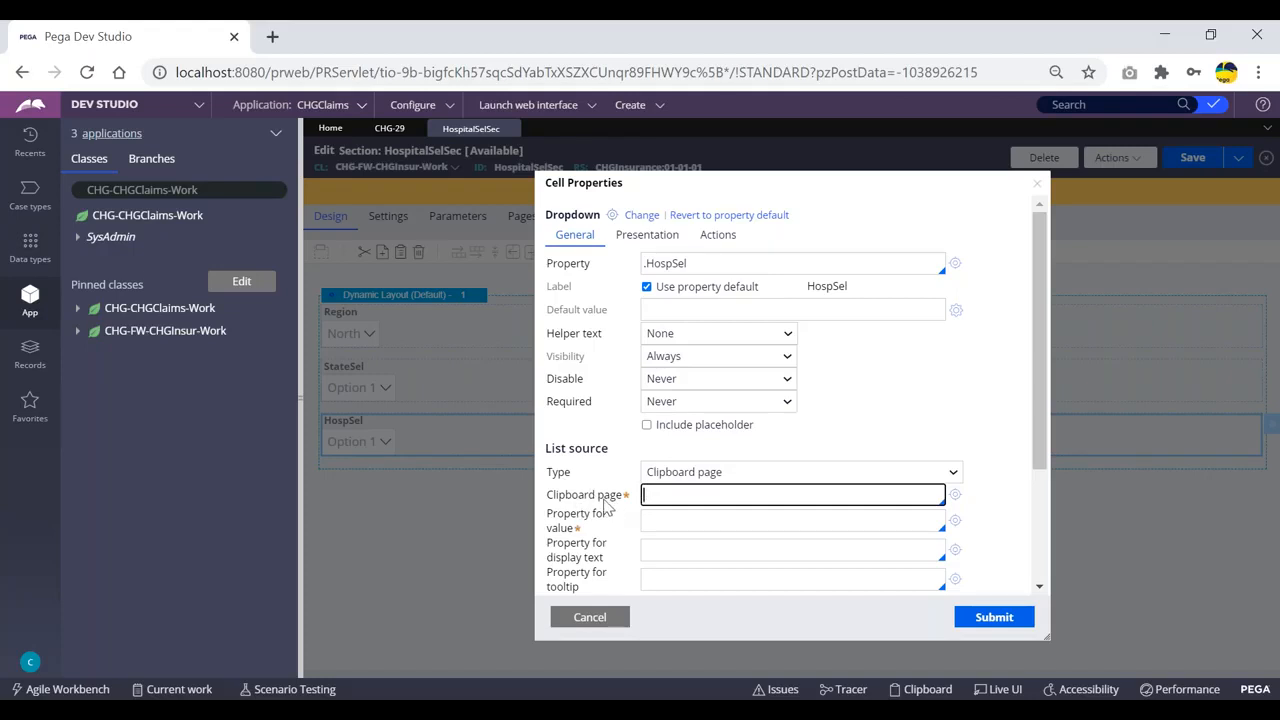
pyautogui.click(590, 617)
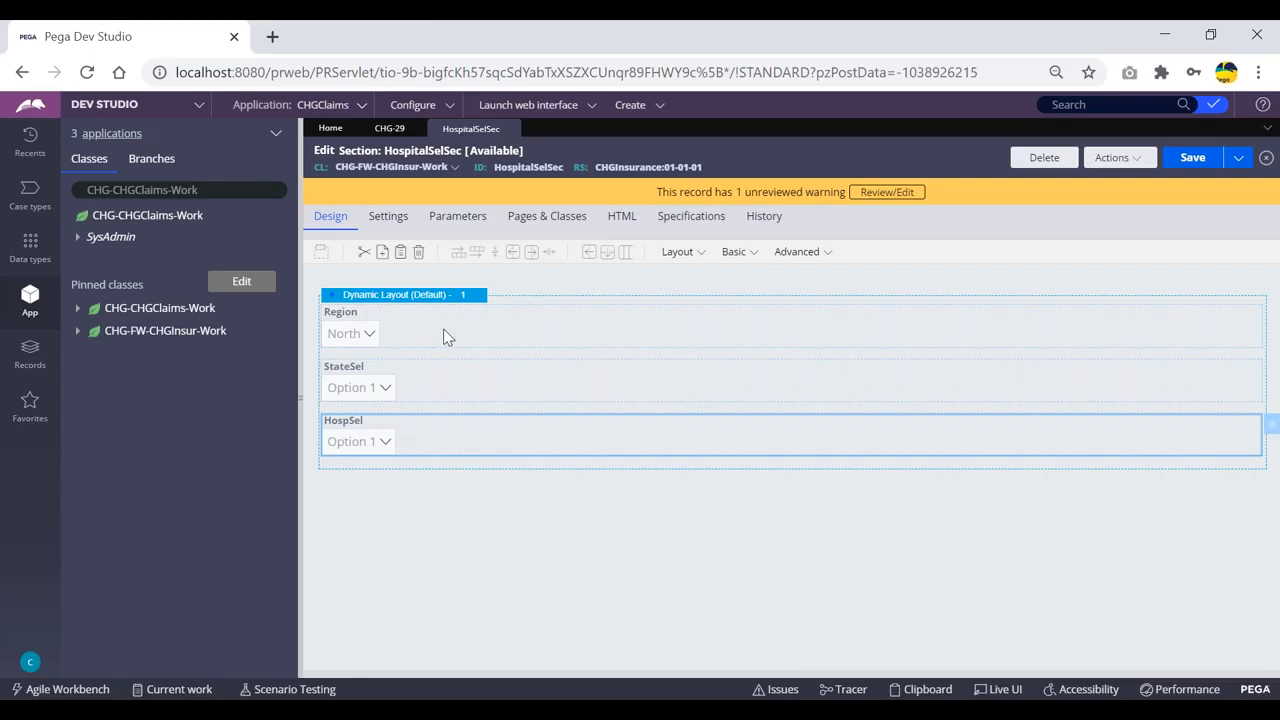
# - Open the PullStates activity referenced by the StateSel dropdown's list source
pyautogui.click(466, 386)
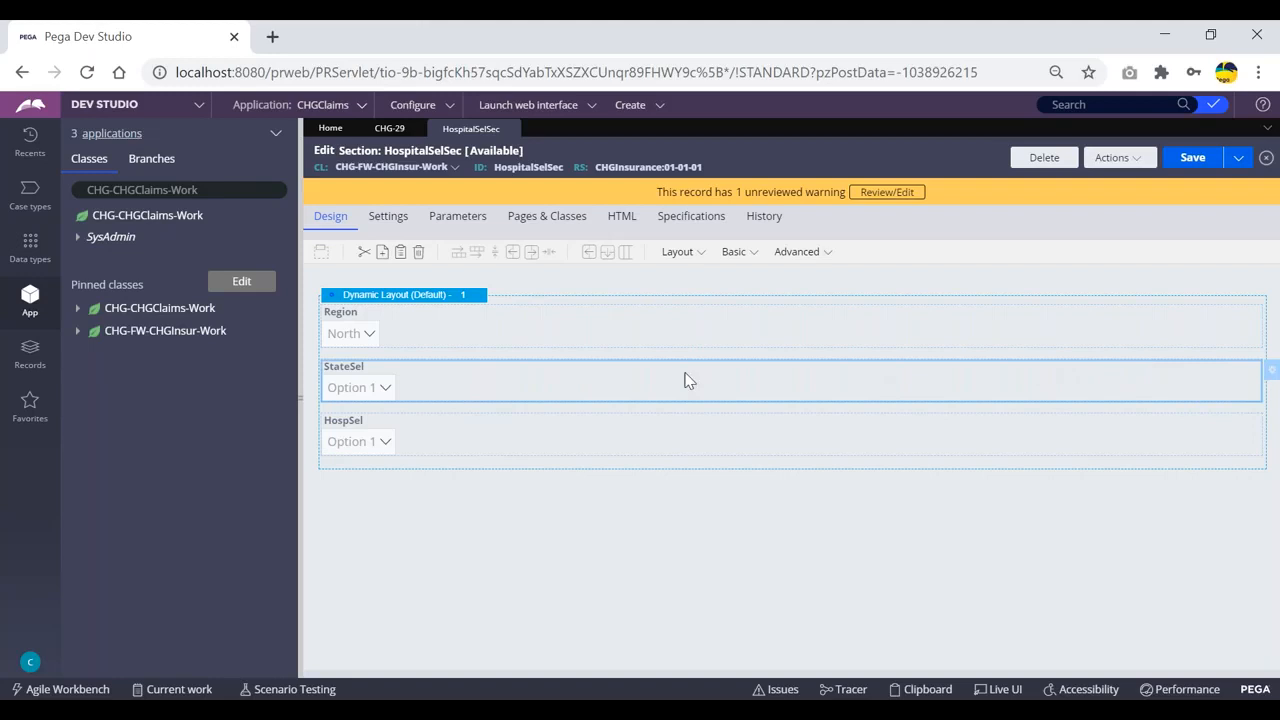
pyautogui.doubleClick(1107, 379)
pyautogui.scroll(-2, 906, 505)
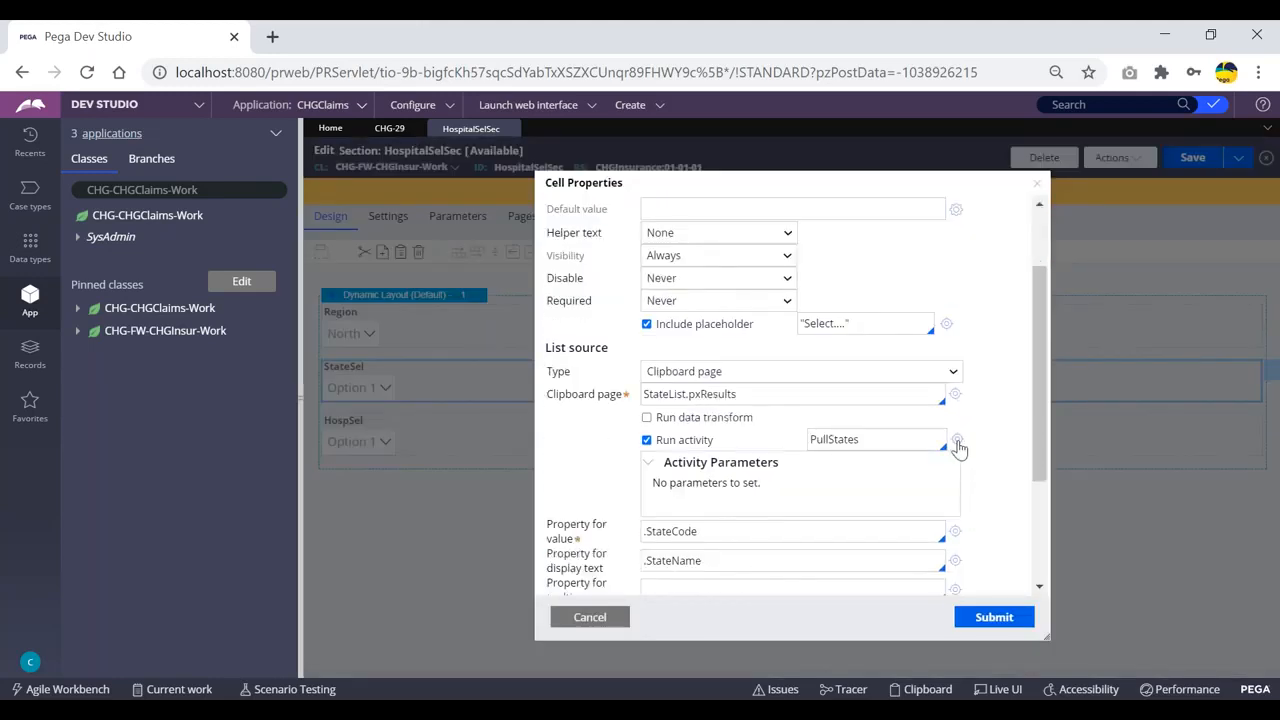
pyautogui.click(957, 442)
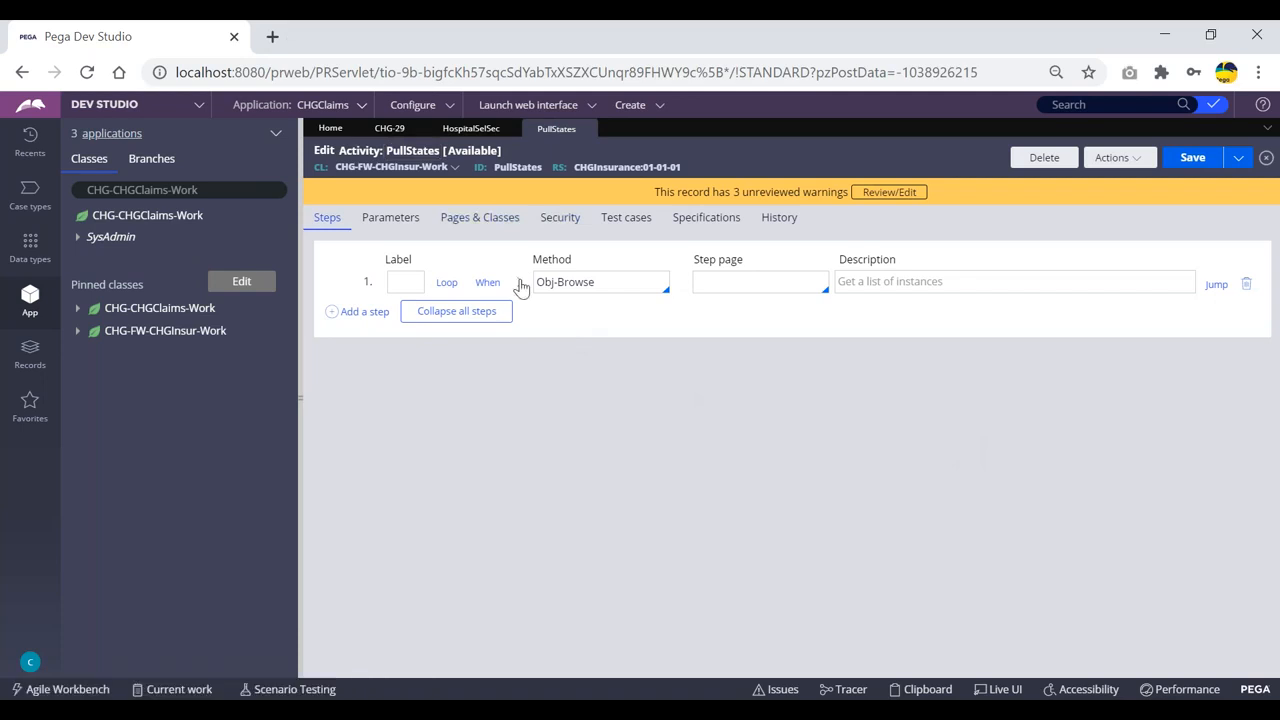
# - Review the method parameters of the Obj-Browse step in PullStates and collapse them again
pyautogui.moveTo(497, 167); pyautogui.dragTo(533, 167)
pyautogui.click(518, 283)
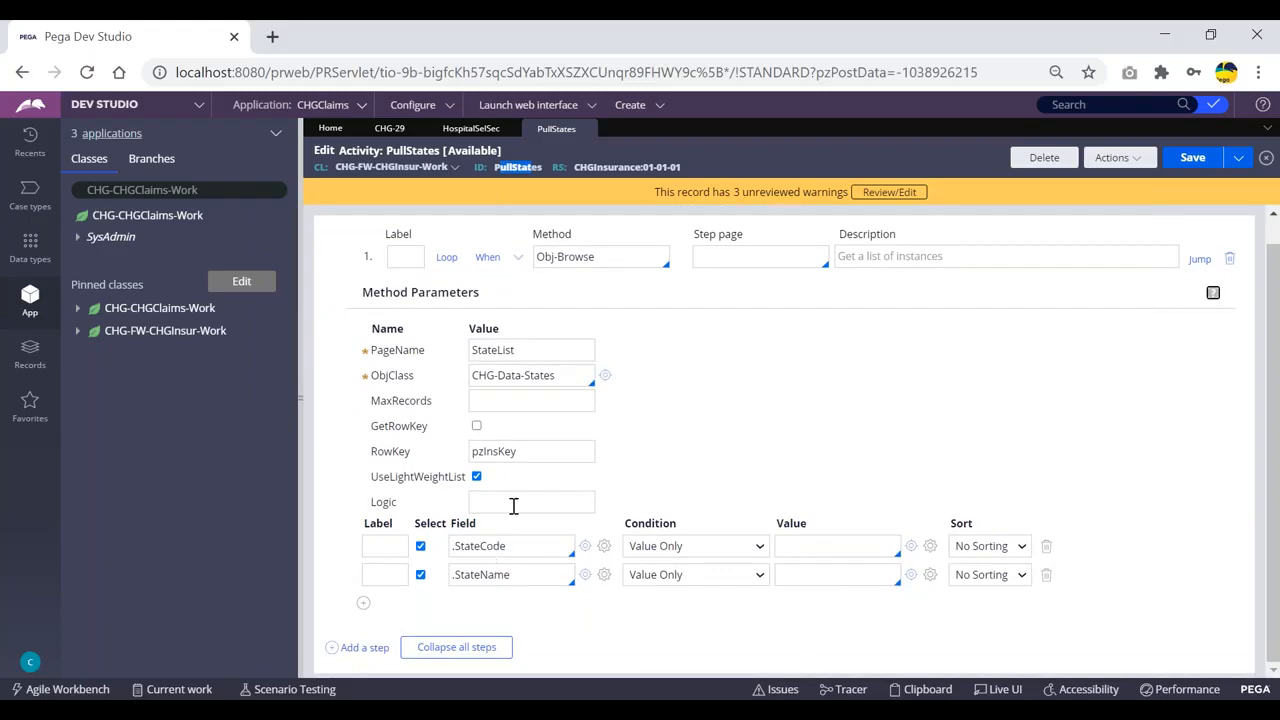
pyautogui.scroll(1, 530, 400)
pyautogui.click(518, 283)
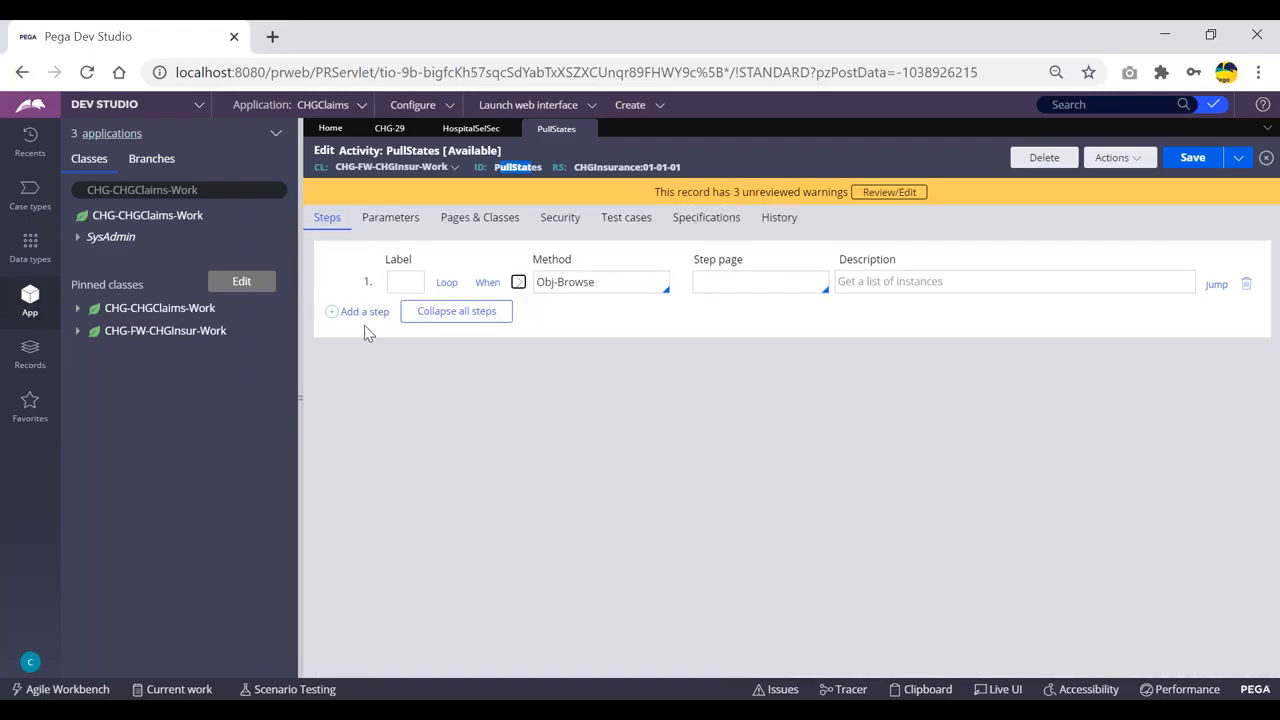
pyautogui.click(744, 167)
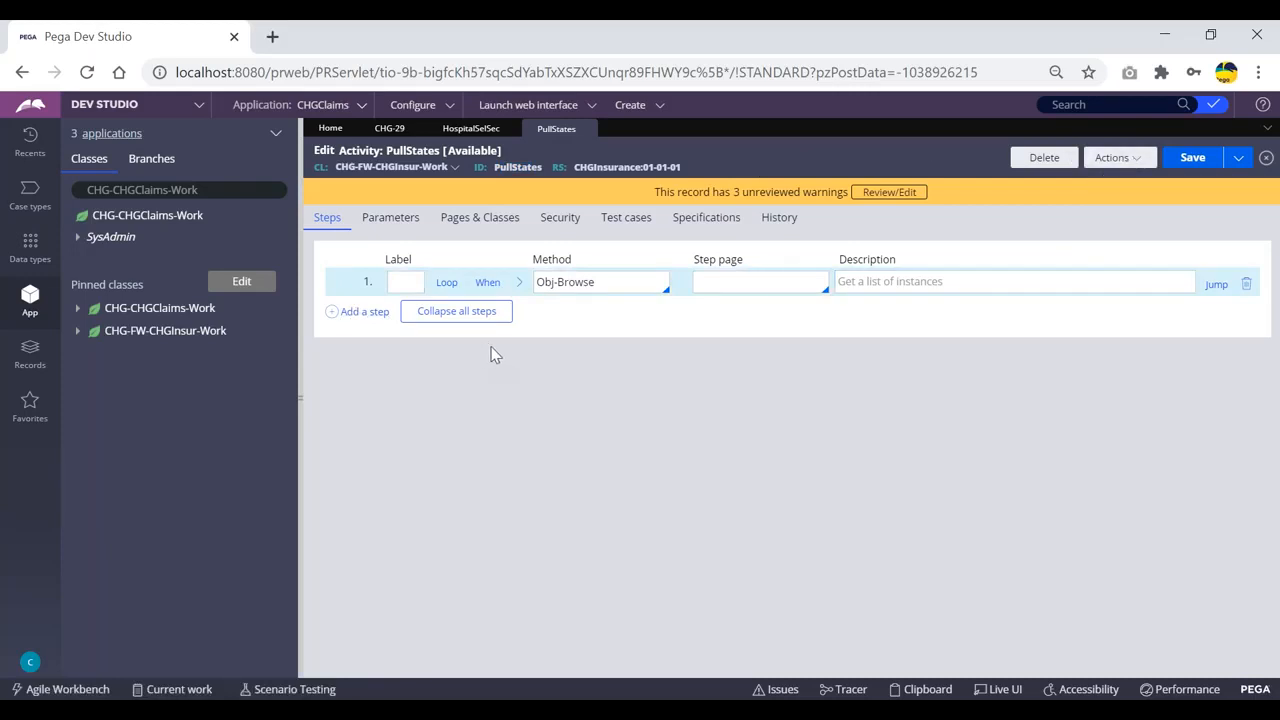
# - Add a second step to PullStates with the Obj-Browse method and expand its method parameters
pyautogui.click(362, 312)
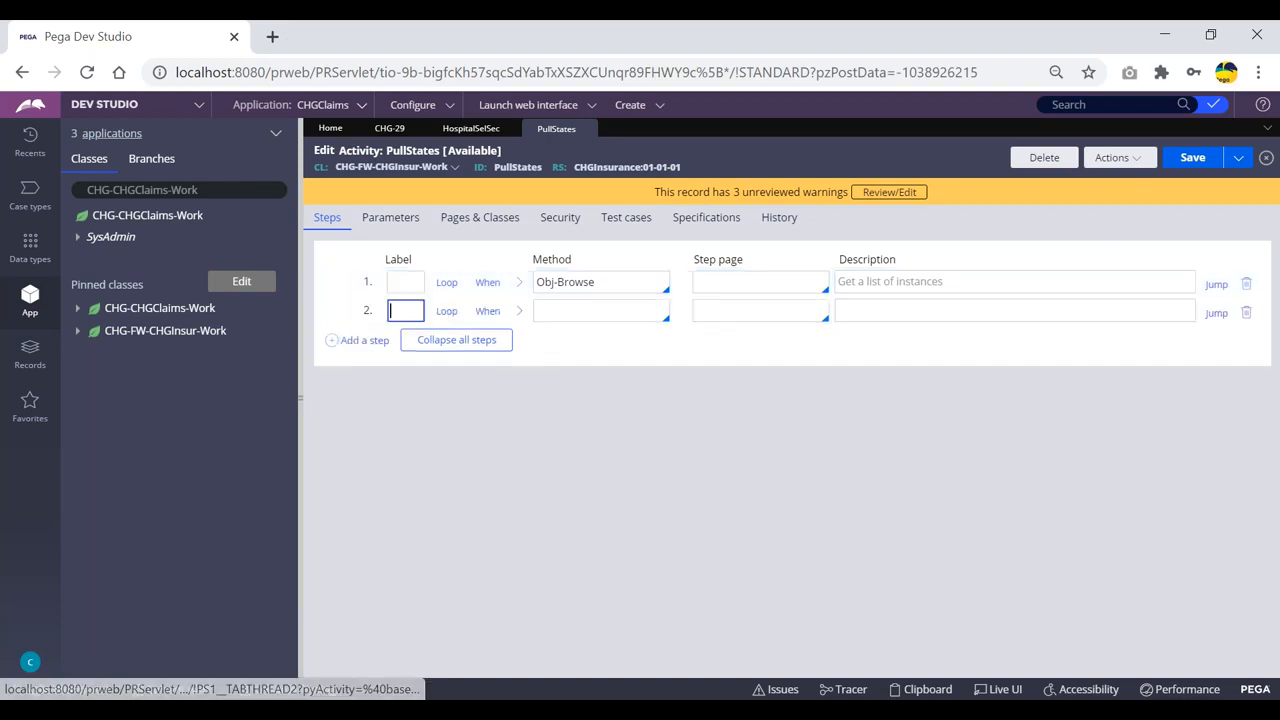
pyautogui.click(591, 310)
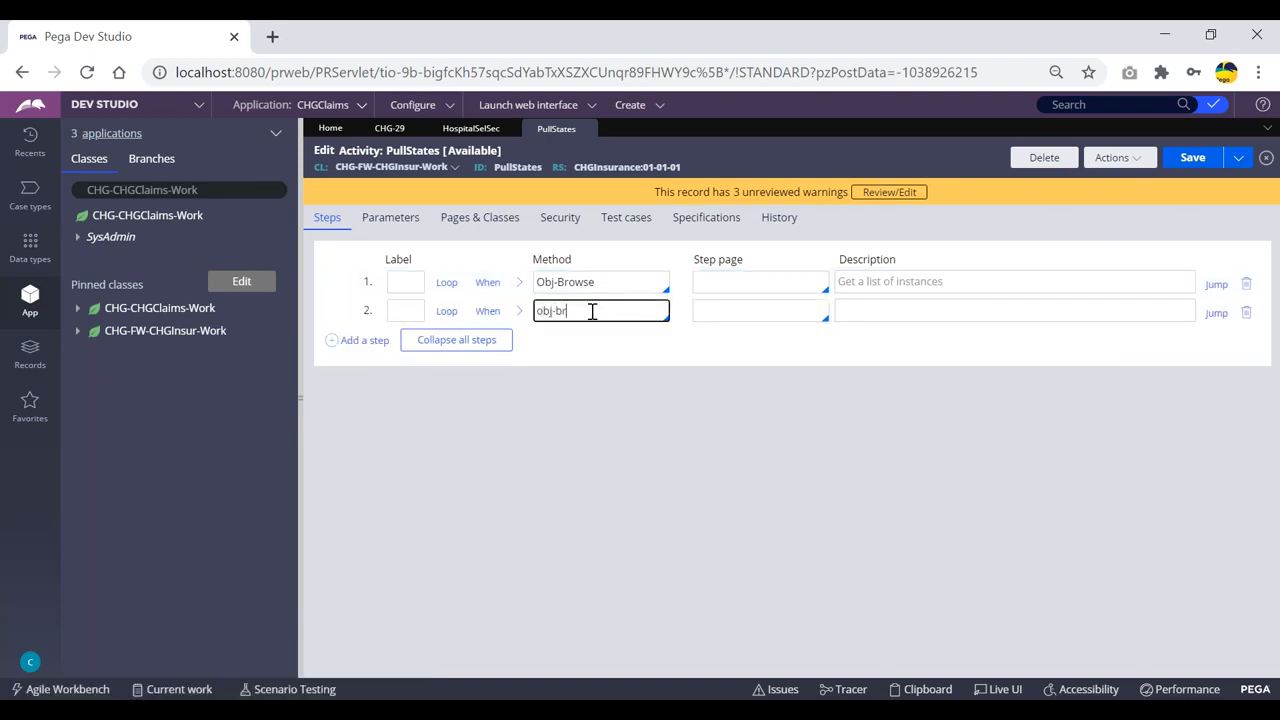
pyautogui.press('Return')
pyautogui.click(518, 311)
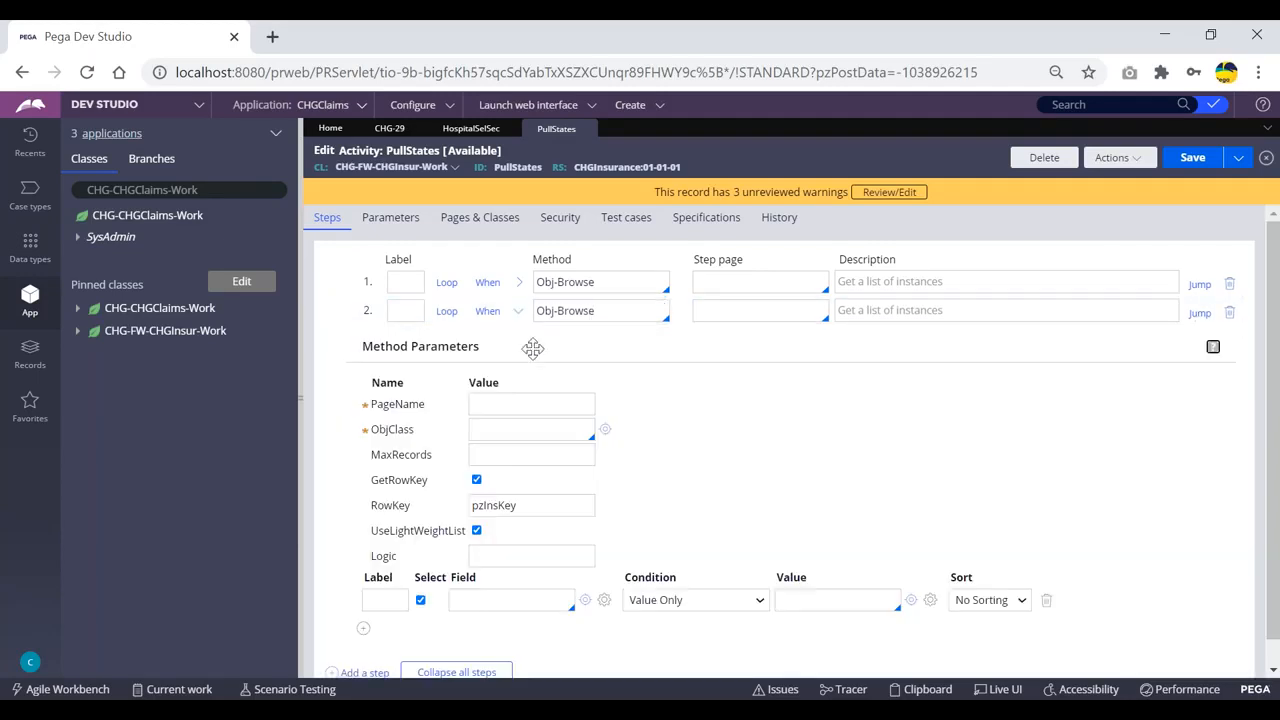
# - Set the second step's ObjClass to CHG-Data-Hospital and its PageName to HospitalList
pyautogui.click(493, 430)
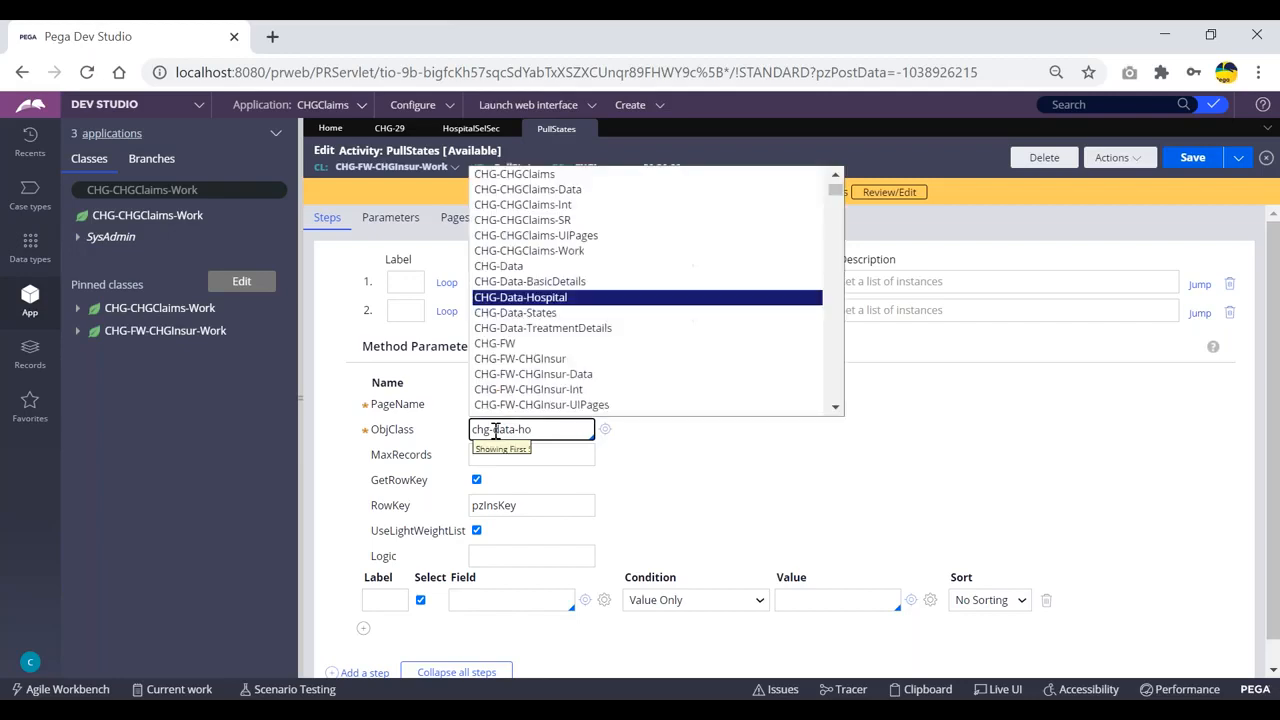
pyautogui.press('Return')
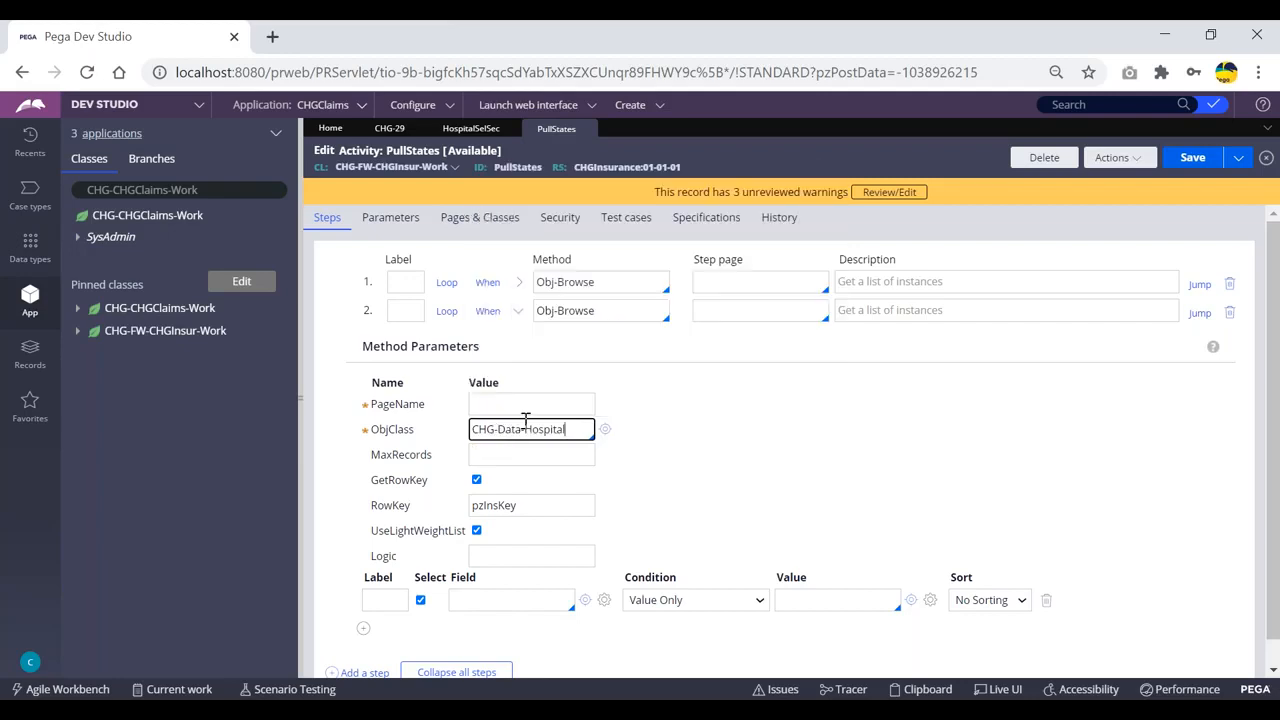
pyautogui.moveTo(567, 429); pyautogui.dragTo(470, 430)
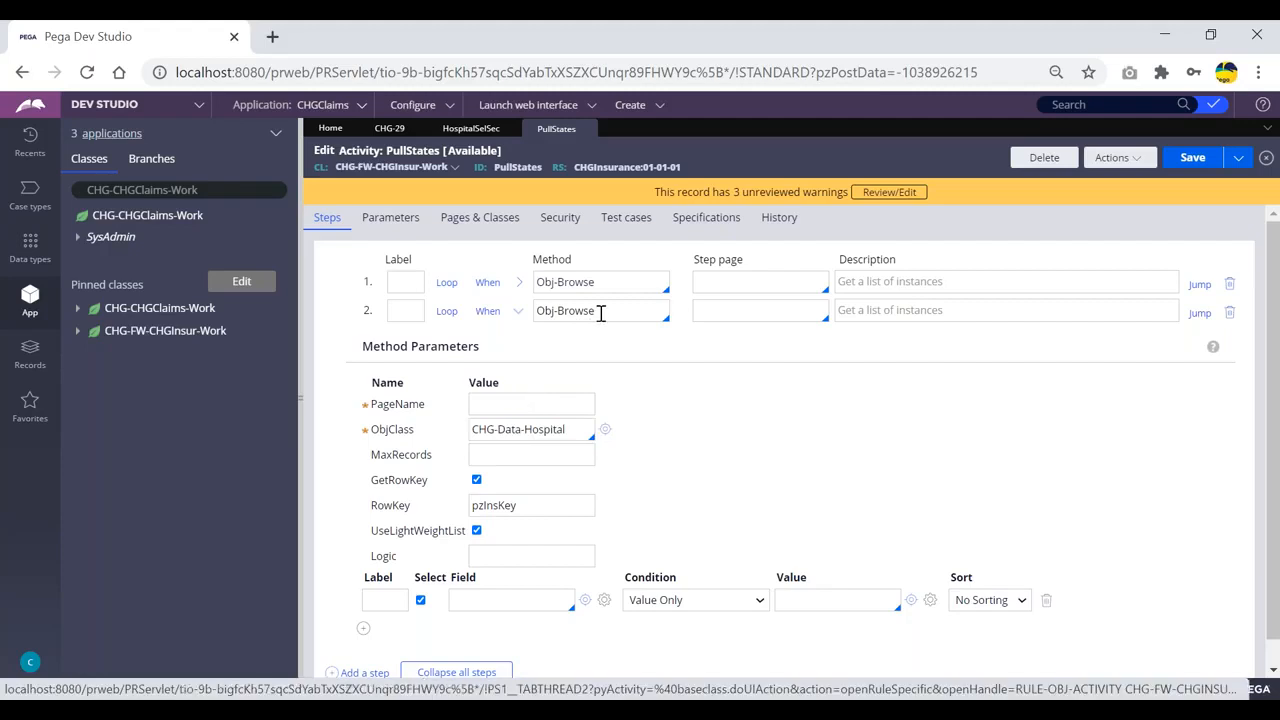
pyautogui.click(526, 405)
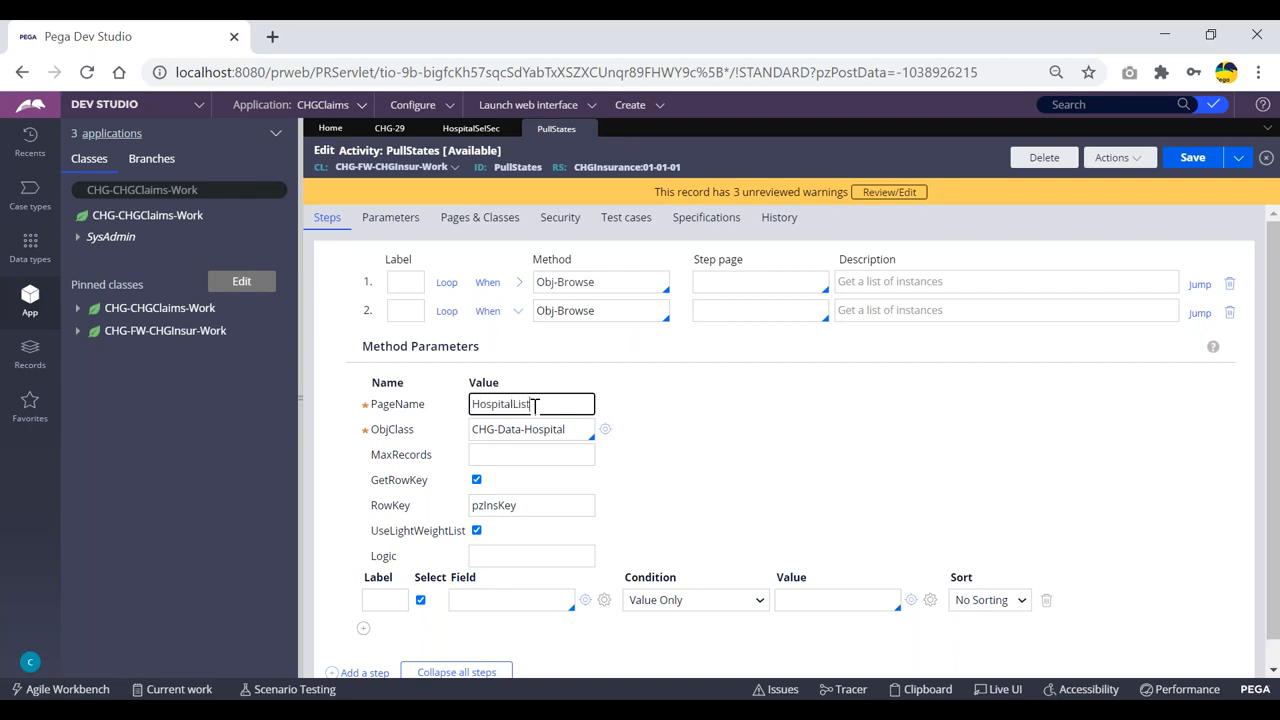
pyautogui.click(711, 422)
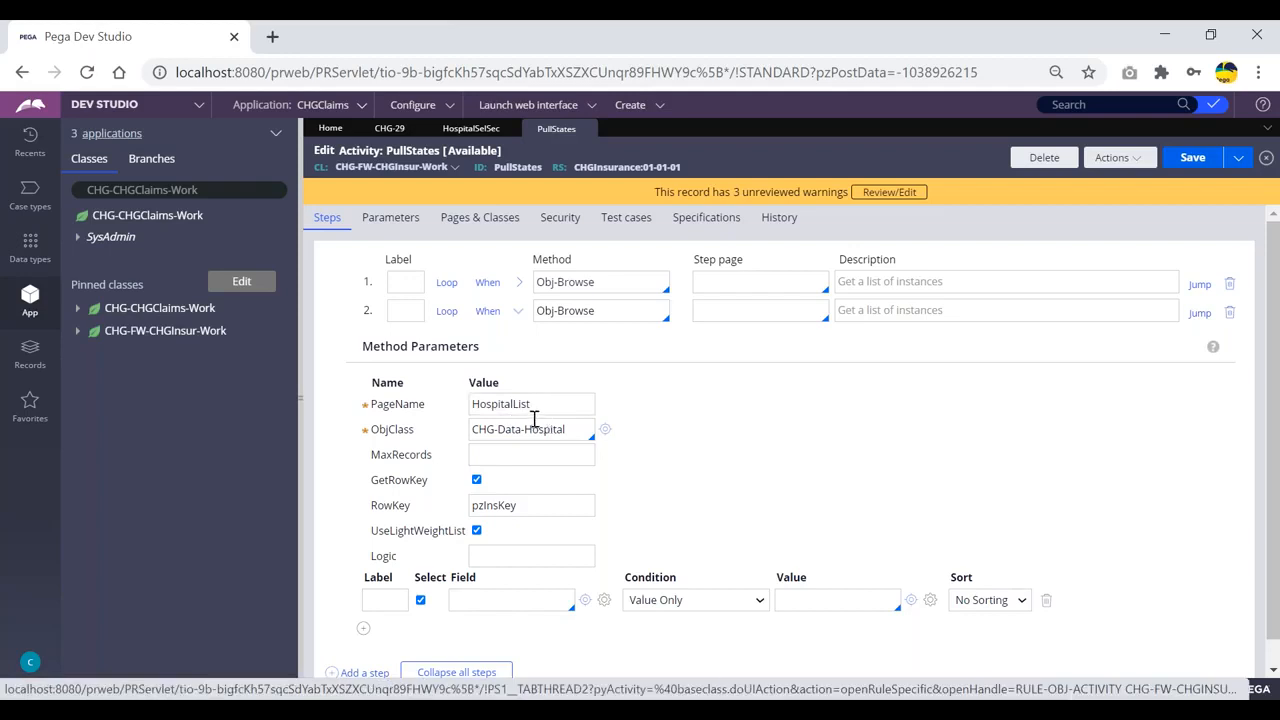
# - Check the PullStates activity's page and class definitions, and return to the second step's PageName parameter
pyautogui.click(505, 220)
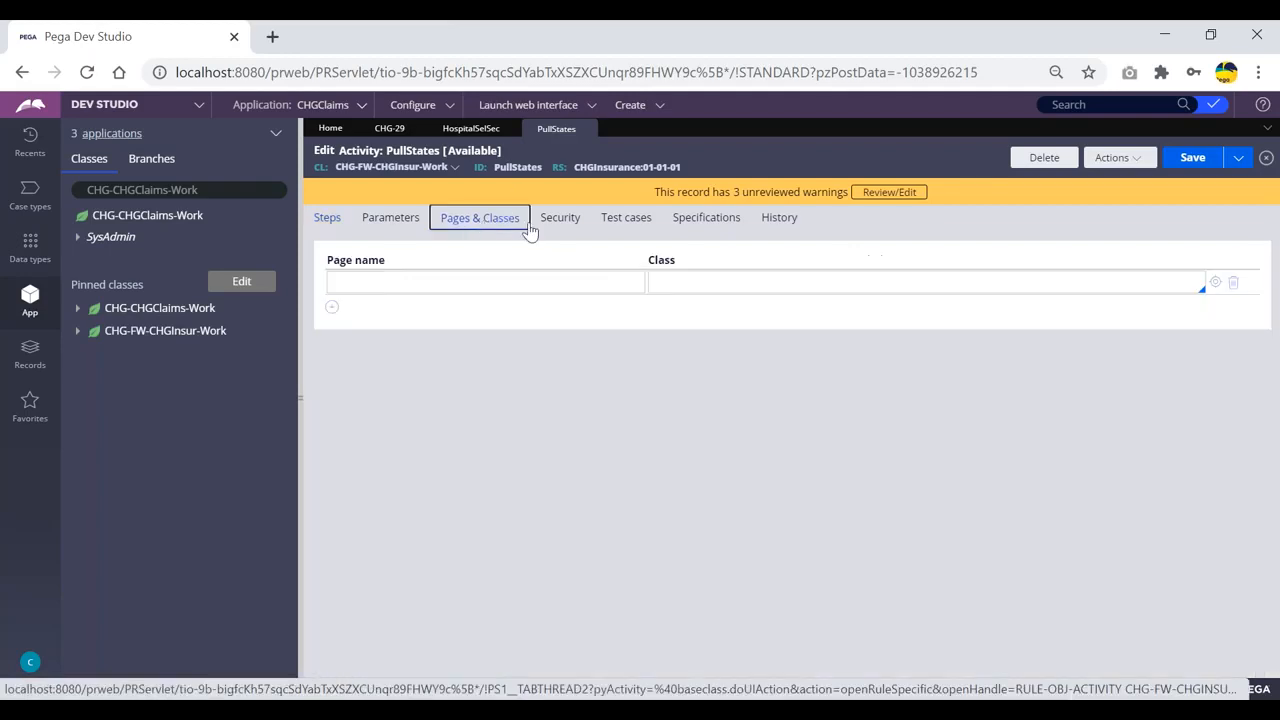
pyautogui.click(329, 218)
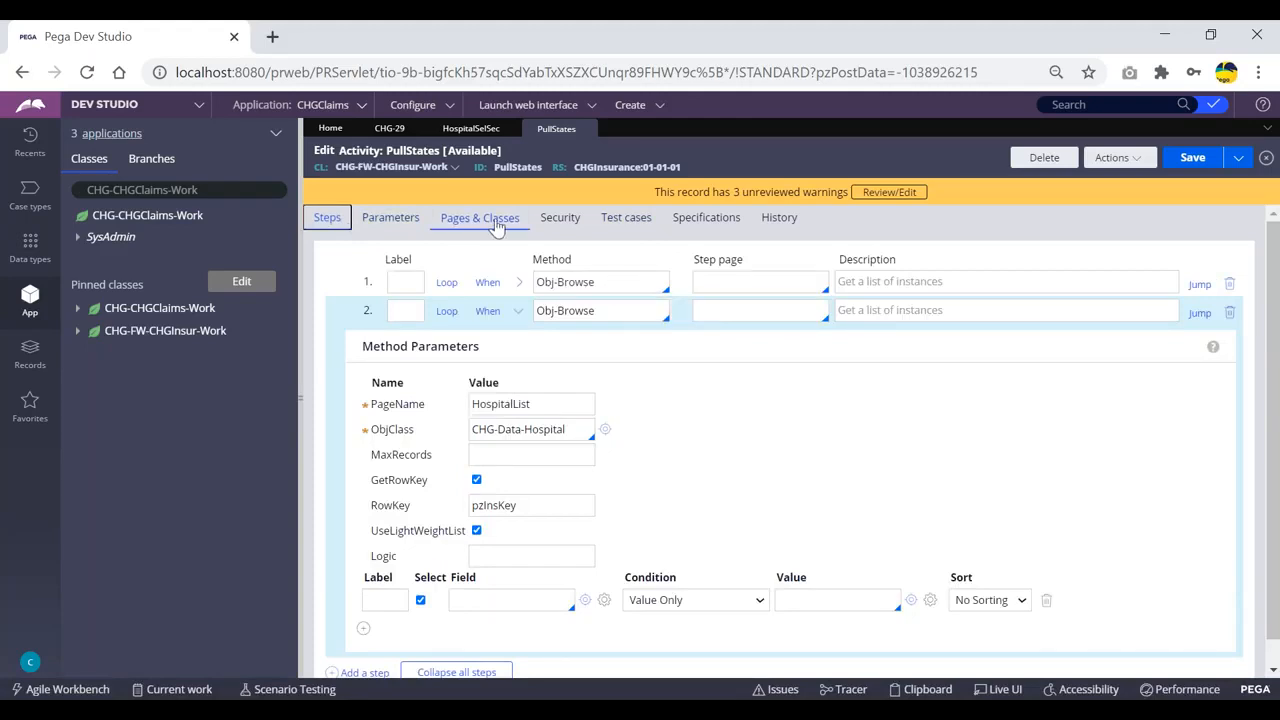
pyautogui.doubleClick(513, 403)
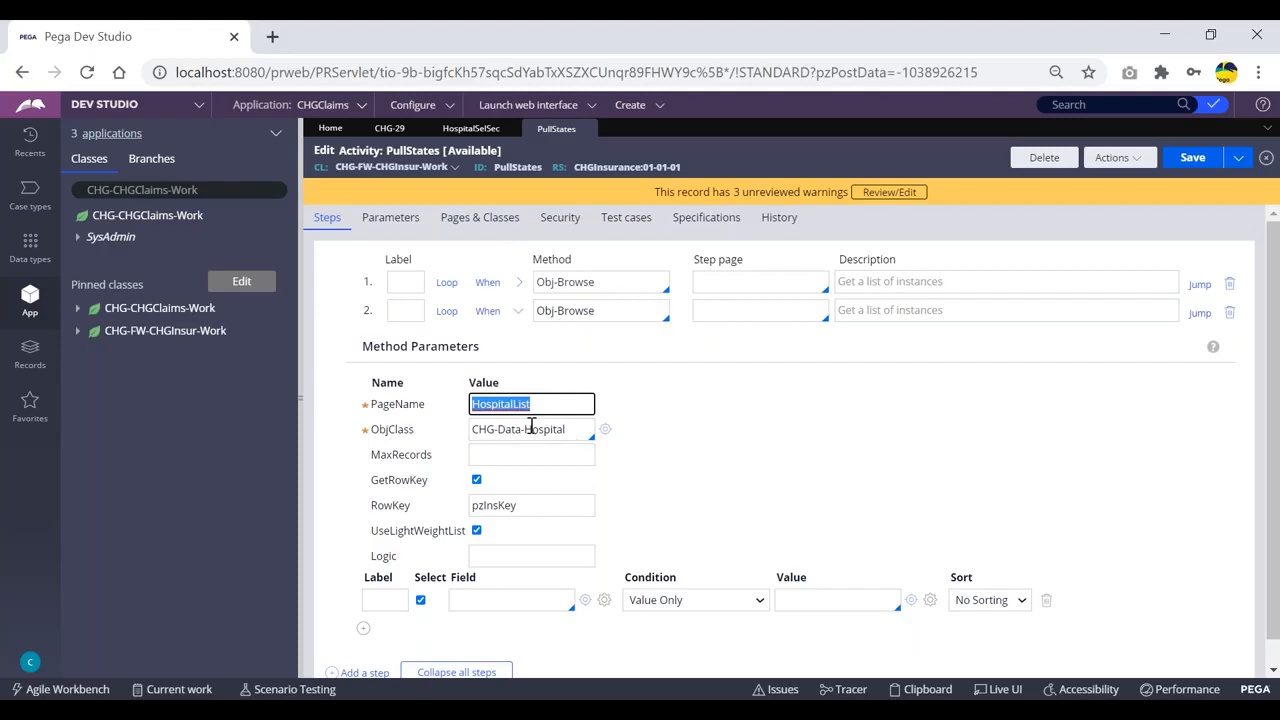
pyautogui.click(678, 398)
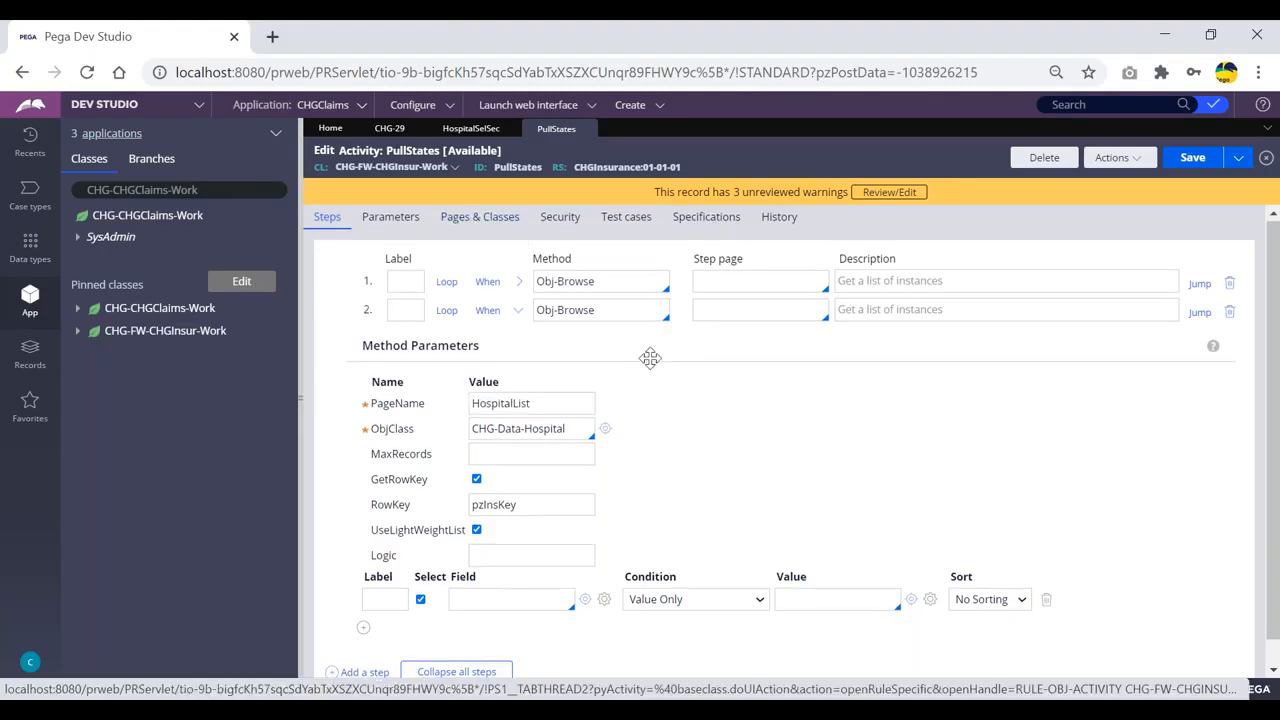
# - Disable GetRowKey for the second Obj-Browse step and set its first field to .HospitalCode
pyautogui.scroll(-1, 600, 450)
pyautogui.click(476, 455)
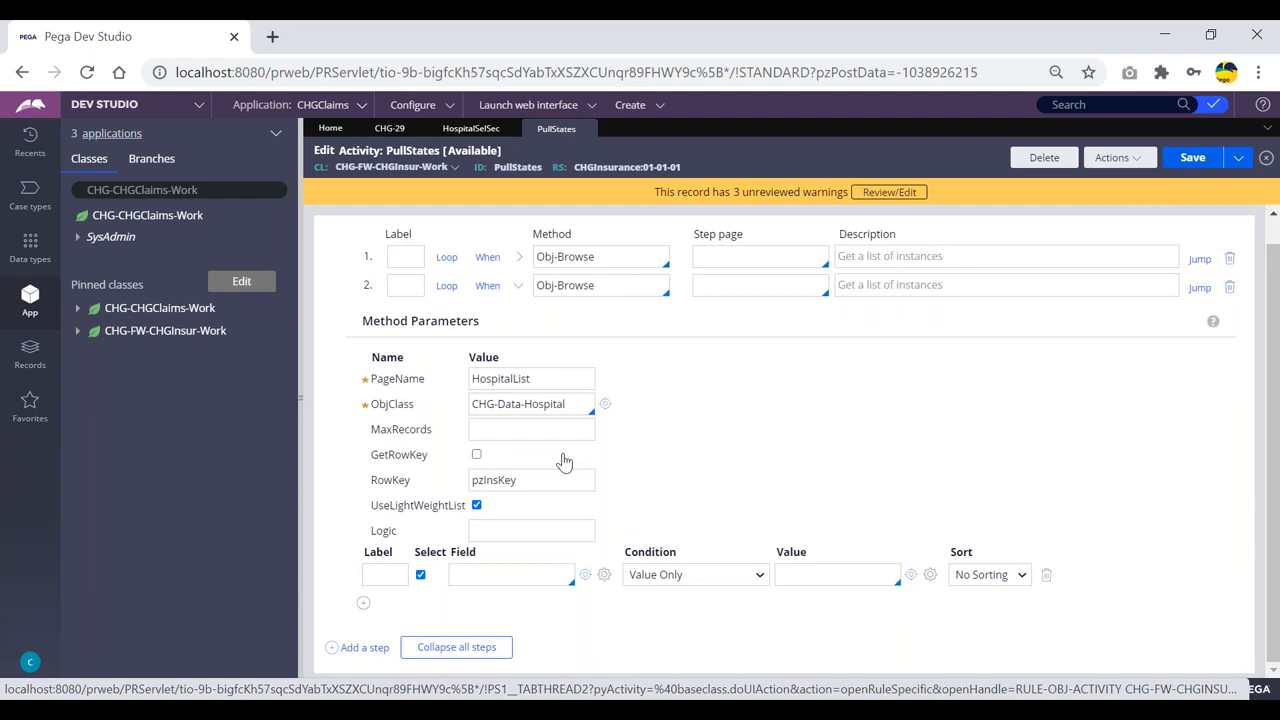
pyautogui.click(475, 577)
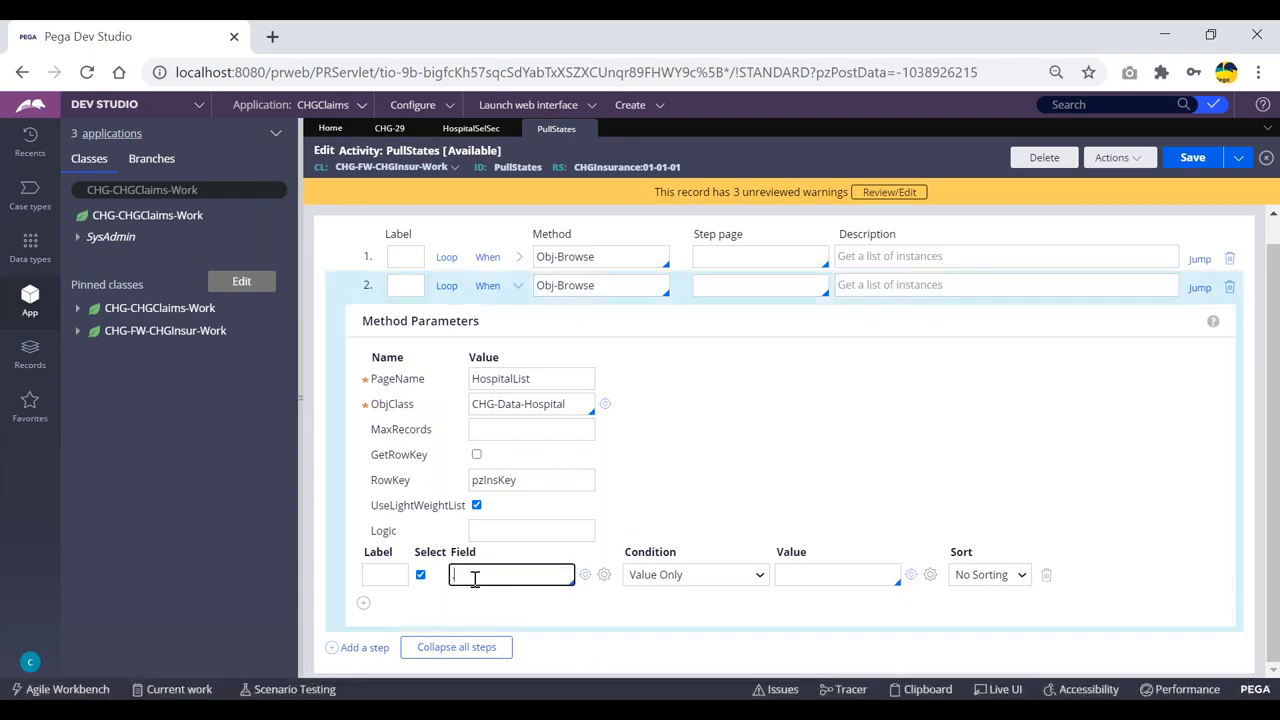
pyautogui.press('Down')
pyautogui.press('Down')
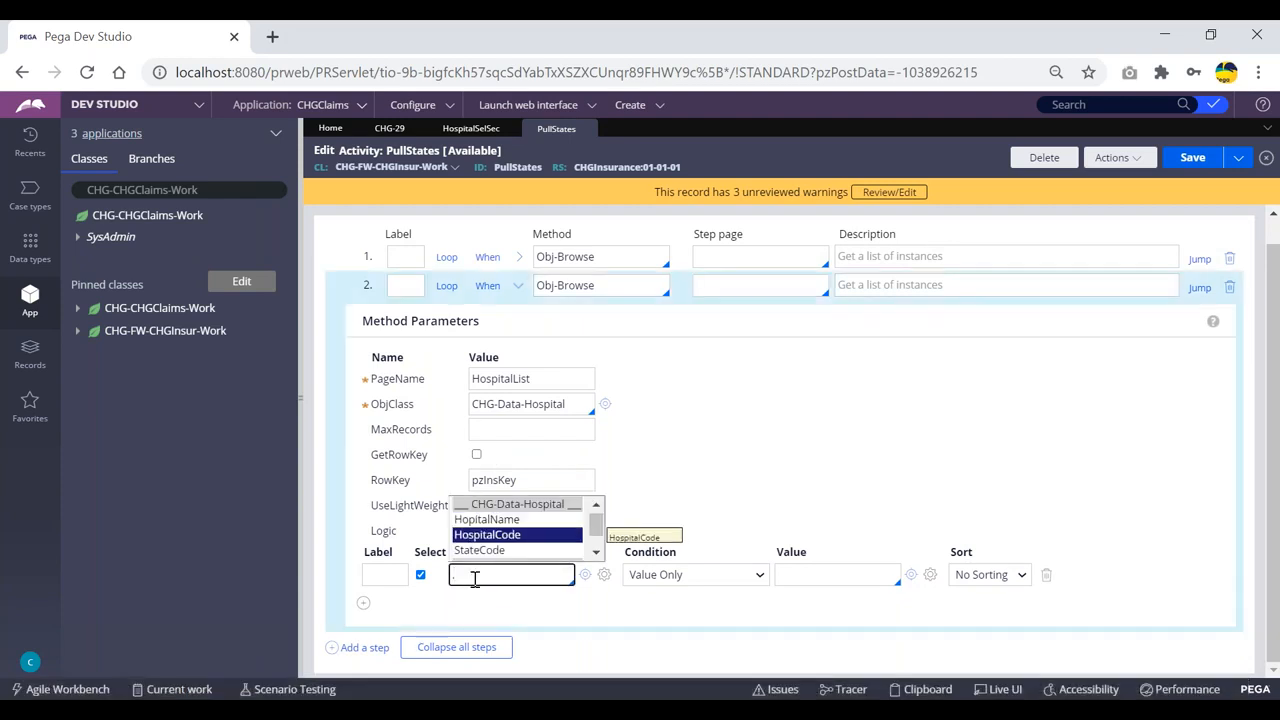
pyautogui.press('Down')
pyautogui.press('Down')
pyautogui.press('Up')
pyautogui.press('Up')
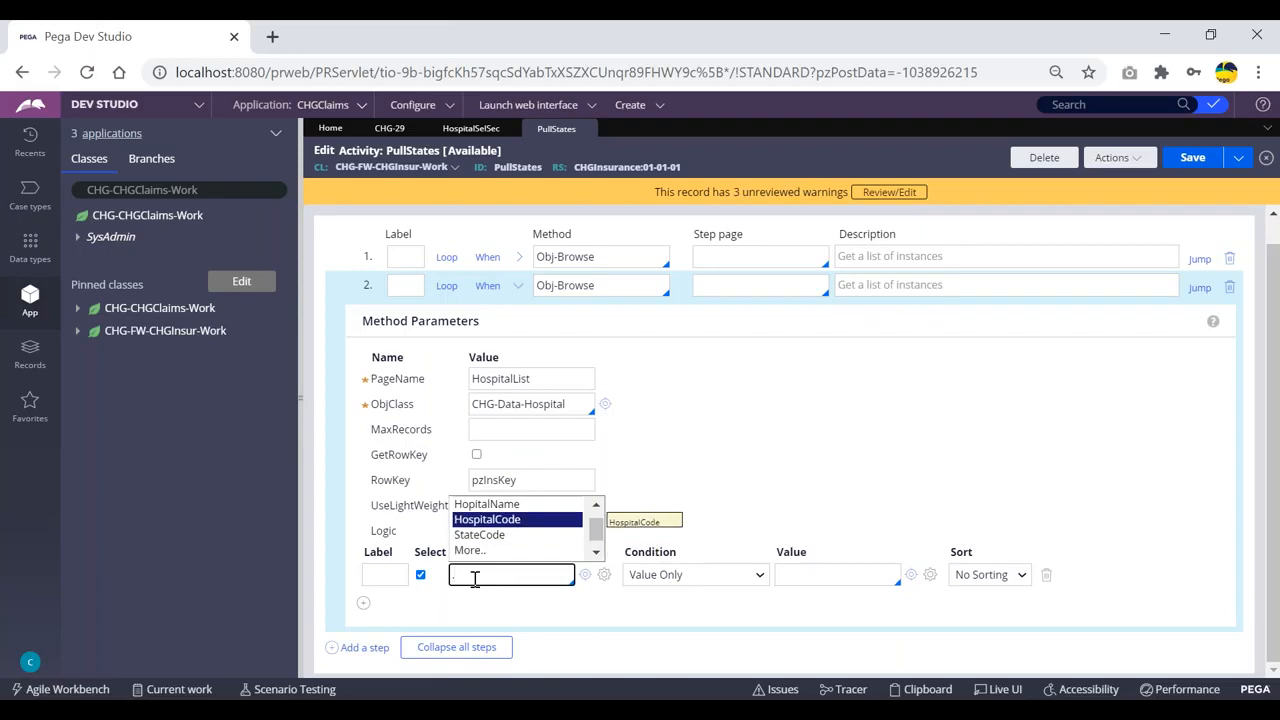
pyautogui.press('Return')
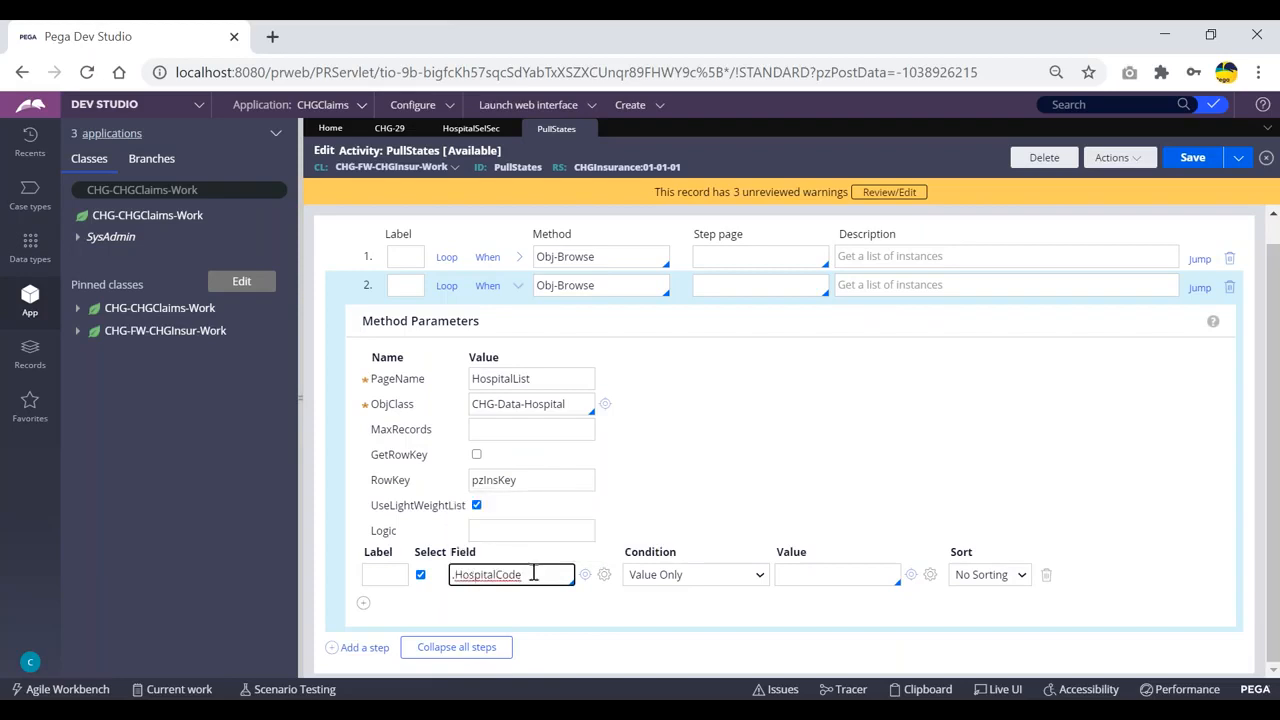
# - Add a second field row with .HopitalName to the hospital Obj-Browse step and save the activity
pyautogui.click(364, 603)
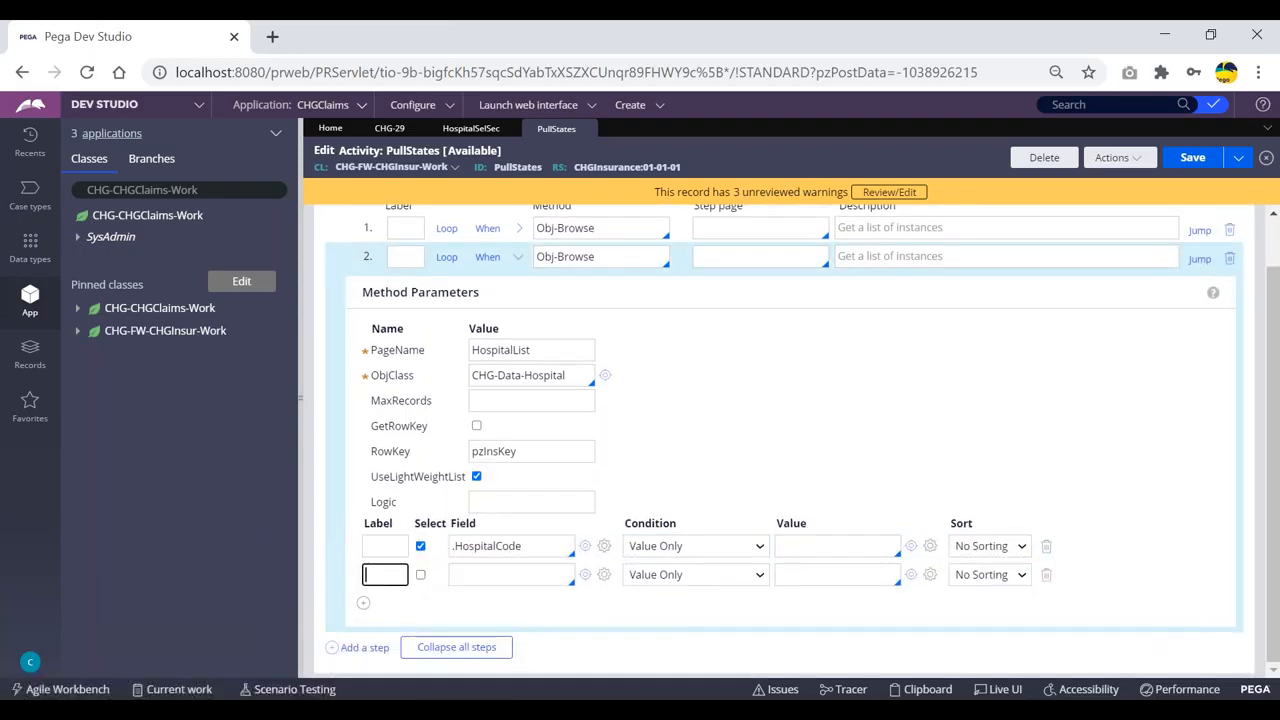
pyautogui.click(487, 572)
pyautogui.write('.')
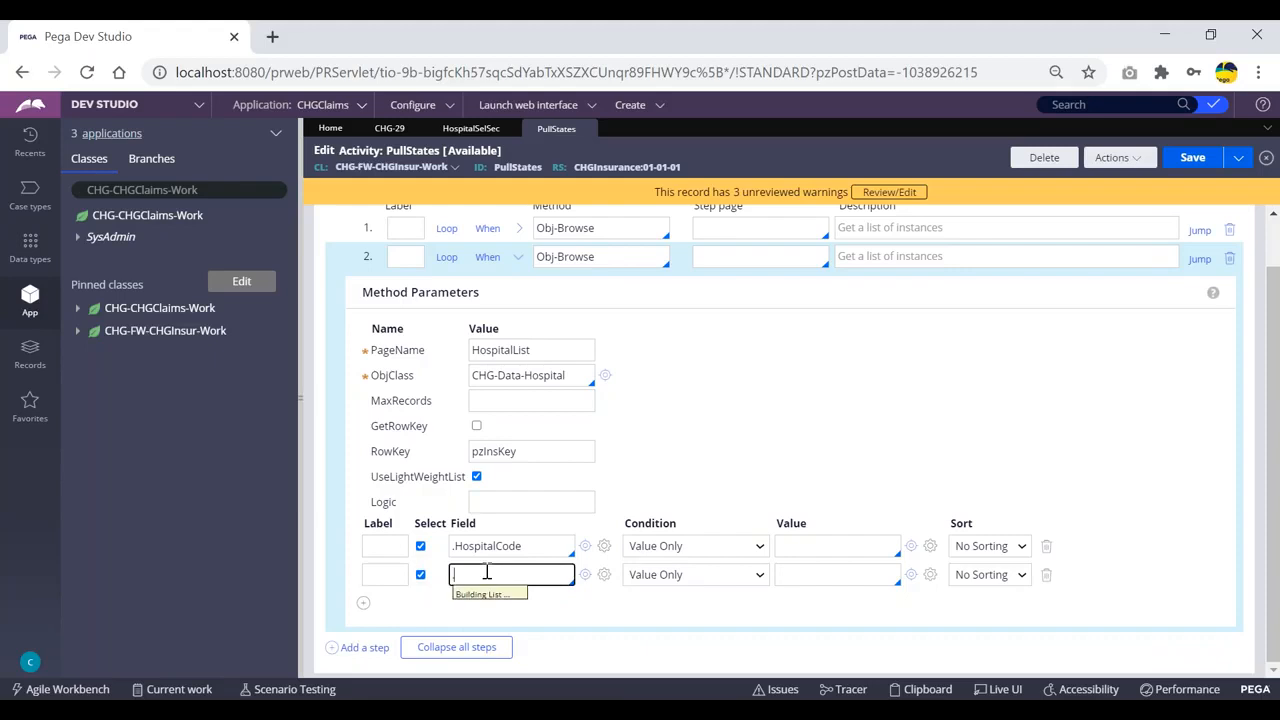
pyautogui.write('HopitalName')
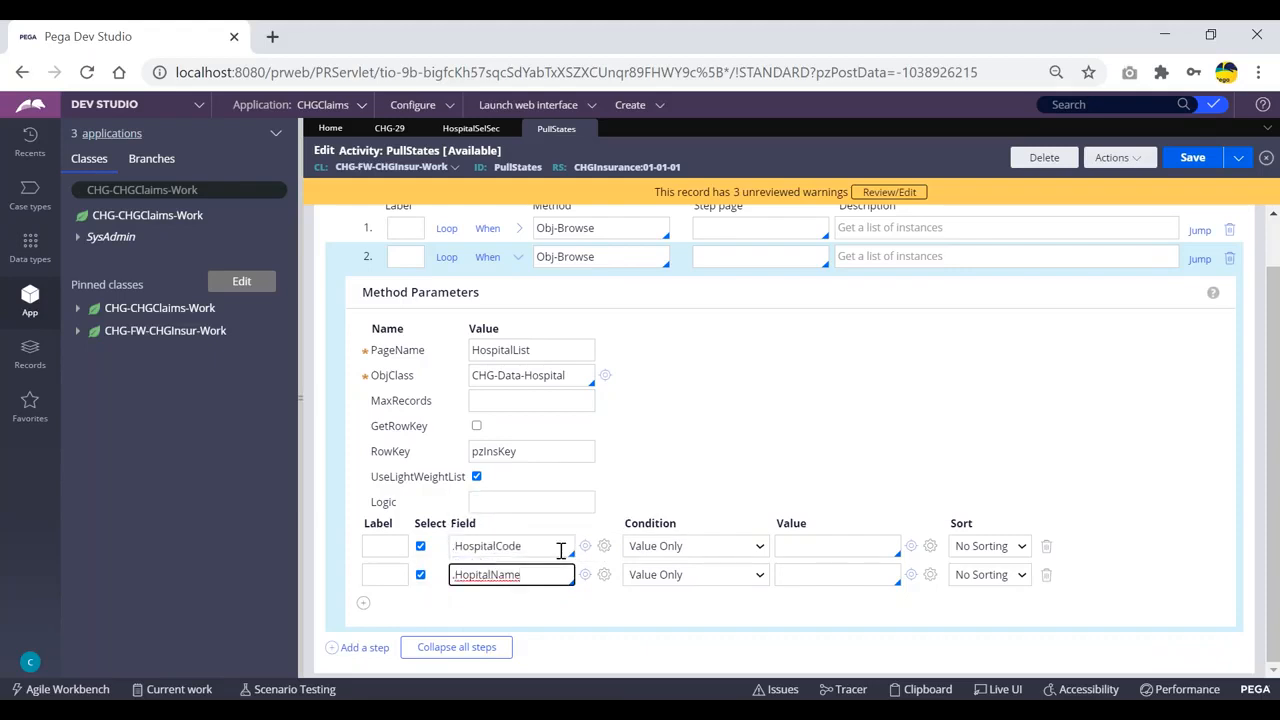
pyautogui.click(702, 430)
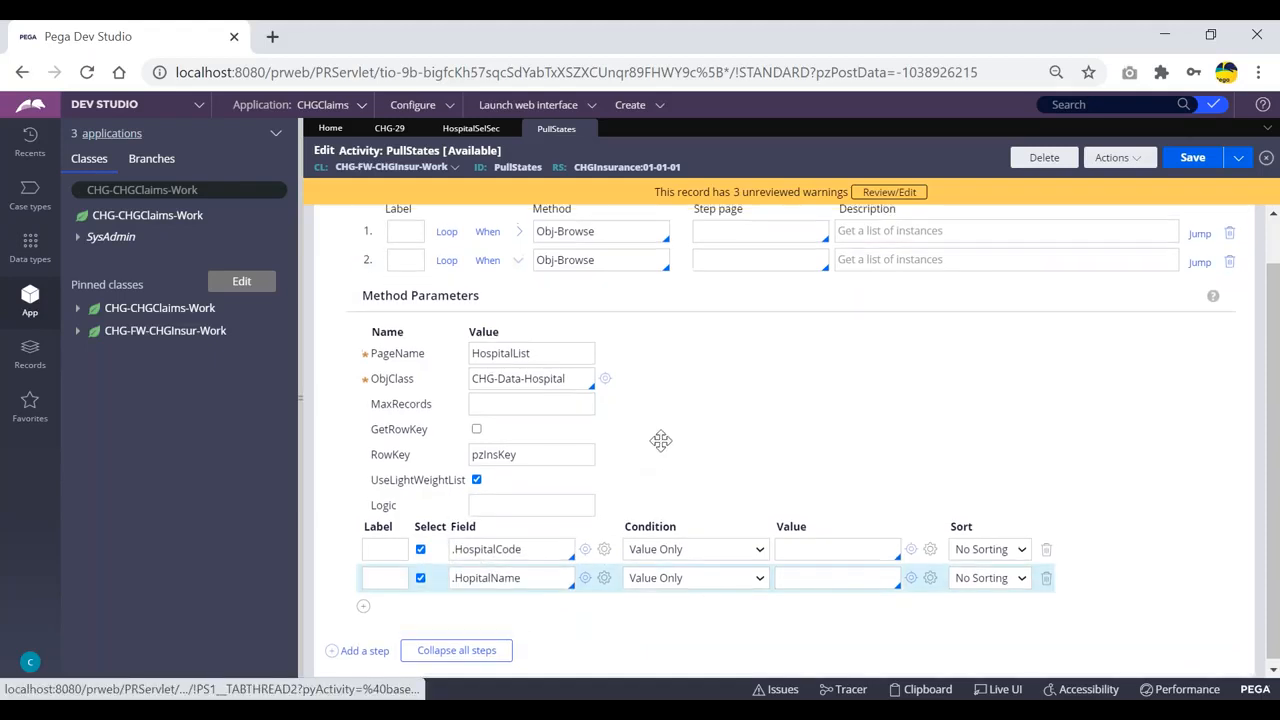
pyautogui.scroll(1, 661, 441)
pyautogui.click(1192, 163)
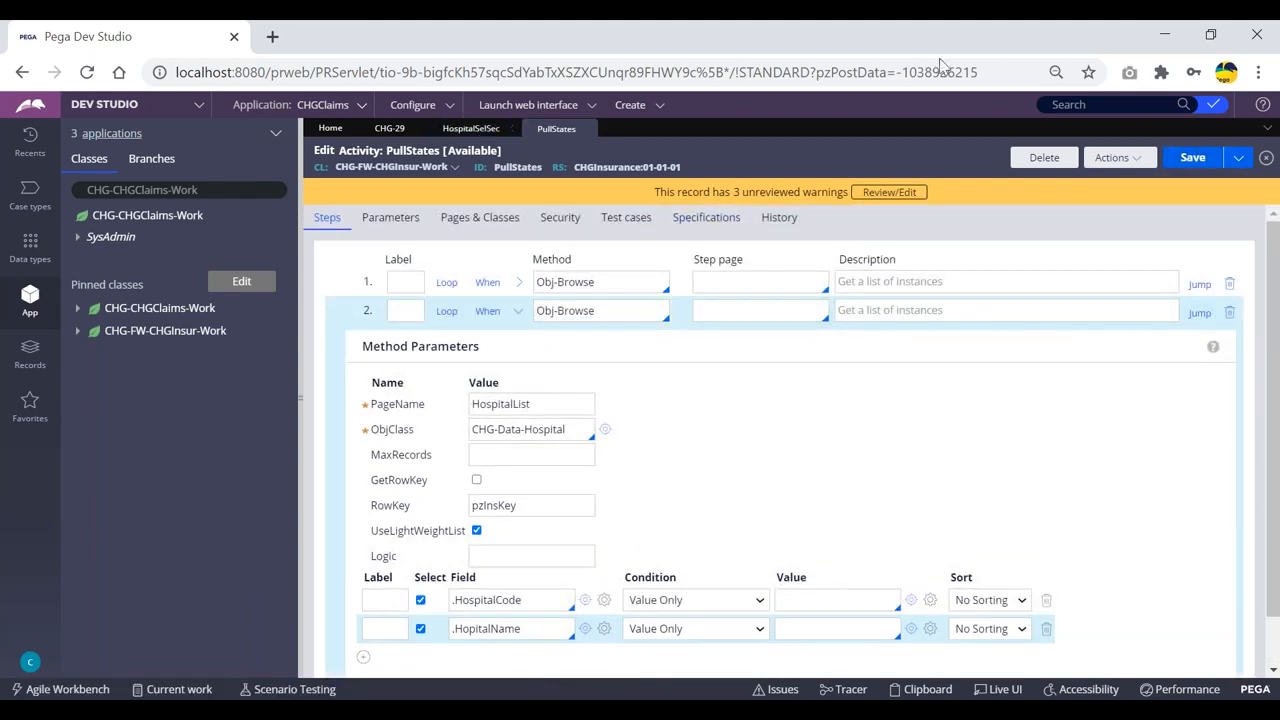
# - Run the PullStates activity on an empty test page and close the result window
pyautogui.click(1124, 163)
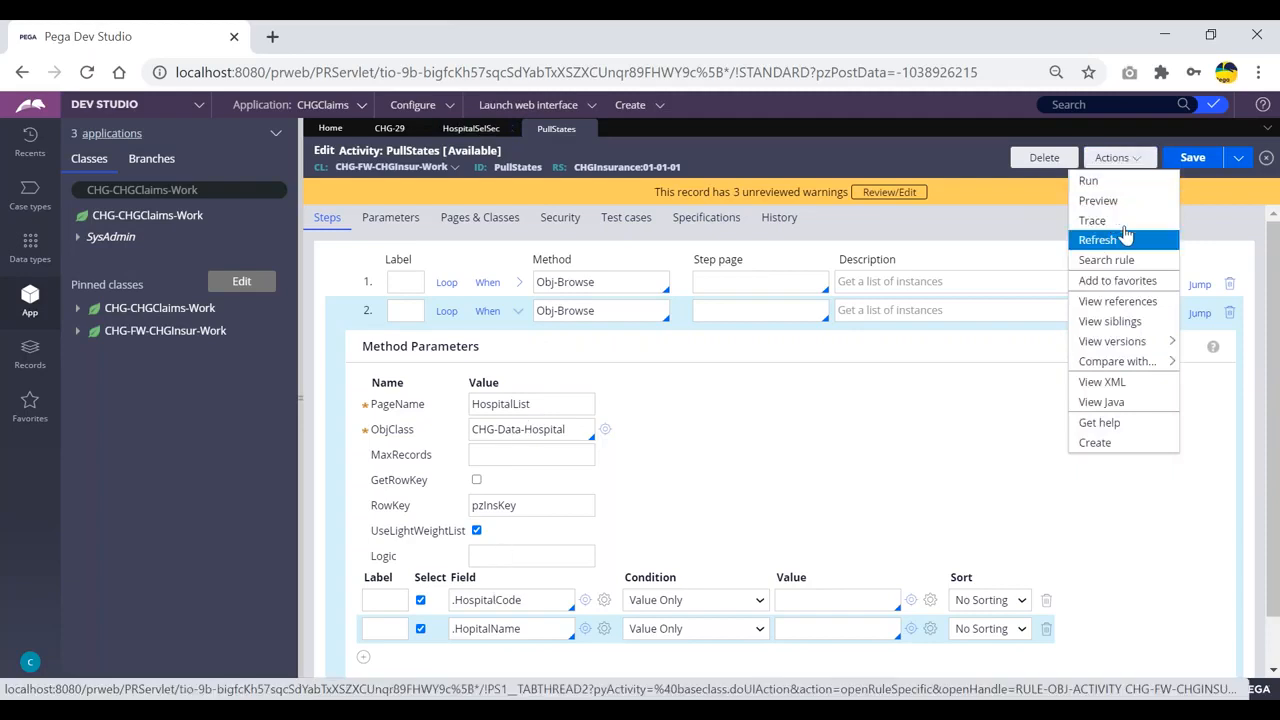
pyautogui.click(1090, 183)
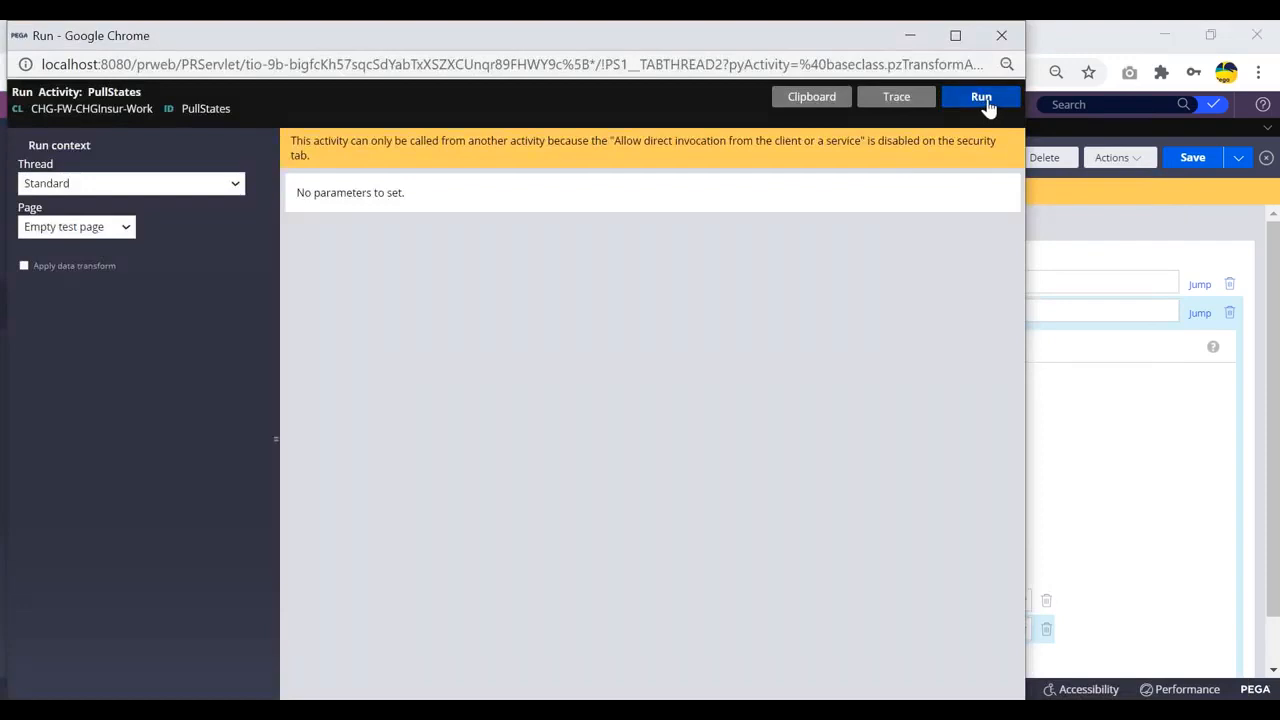
pyautogui.click(984, 102)
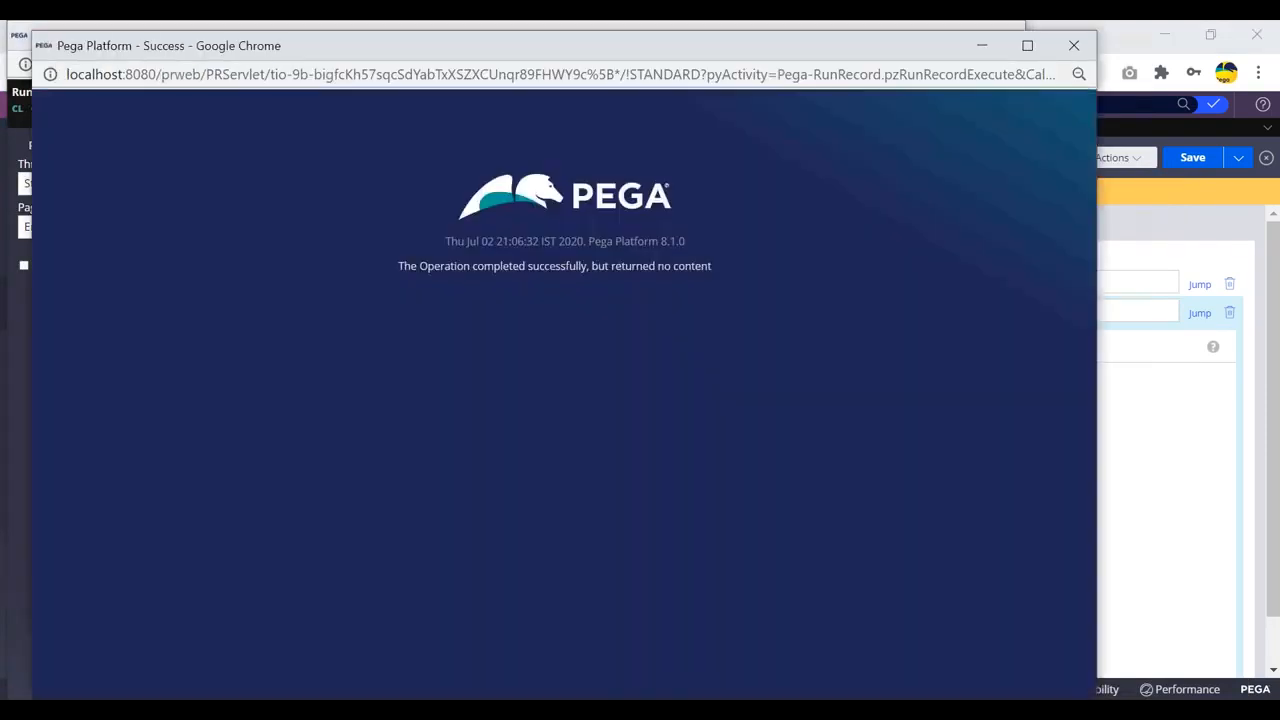
pyautogui.moveTo(140, 55); pyautogui.dragTo(133, 138)
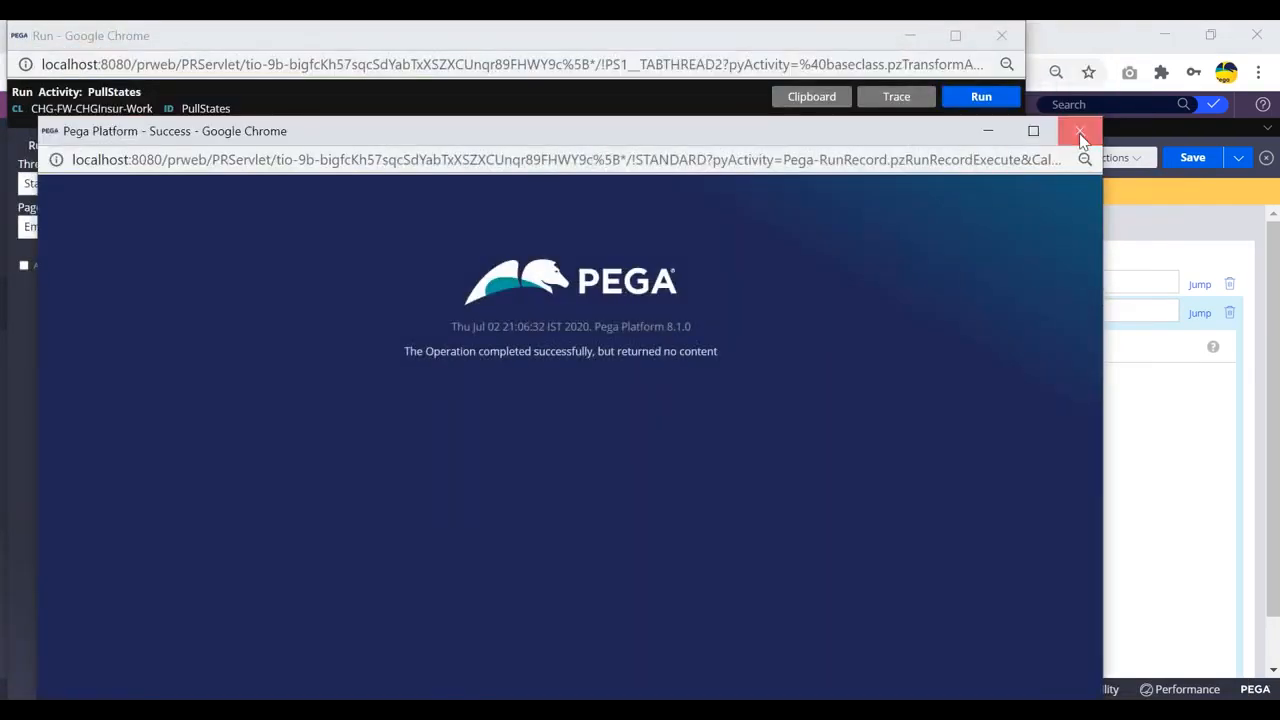
pyautogui.click(1072, 128)
# - Open the clipboard and examine the properties of the HospitalList user page
pyautogui.click(809, 97)
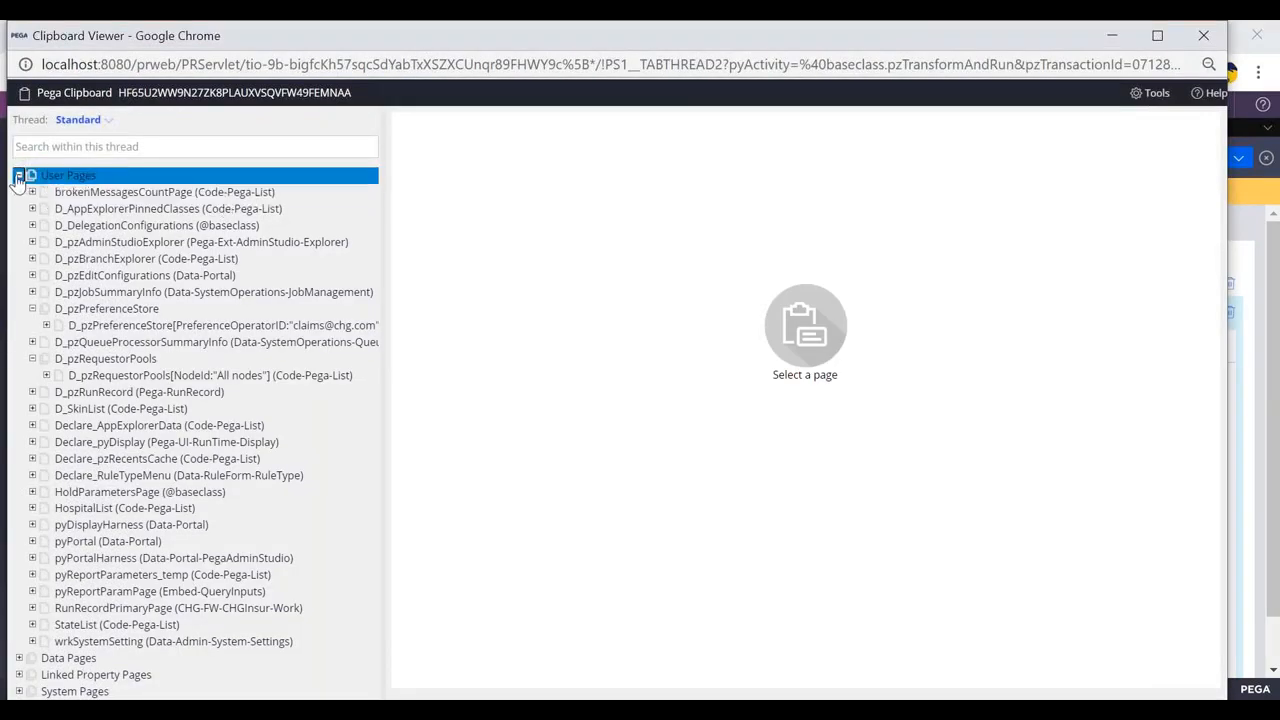
pyautogui.click(18, 176)
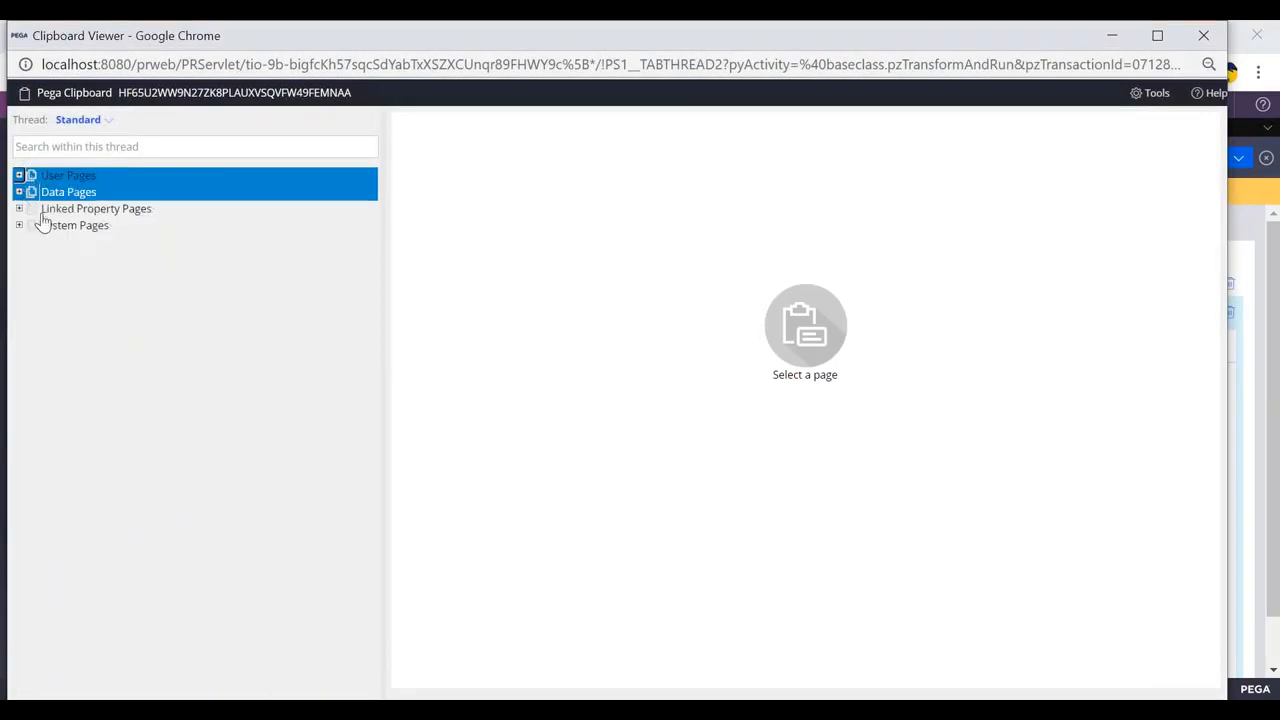
pyautogui.click(18, 176)
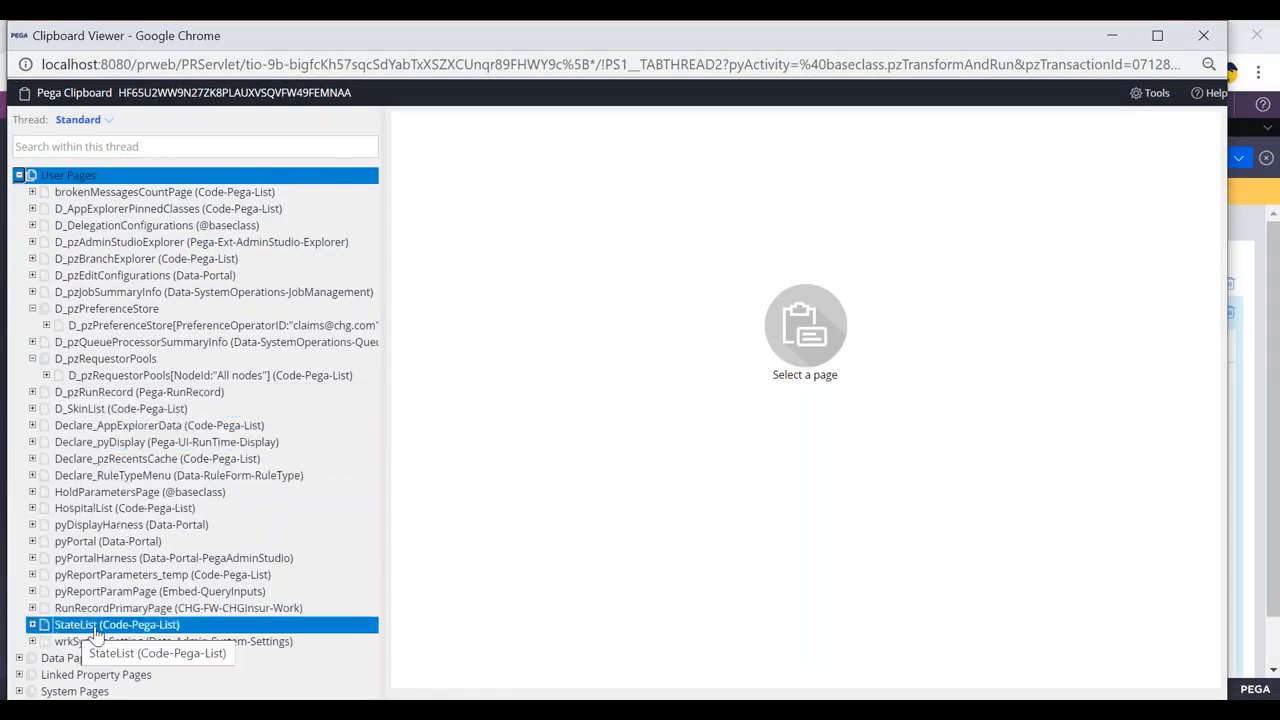
pyautogui.click(88, 510)
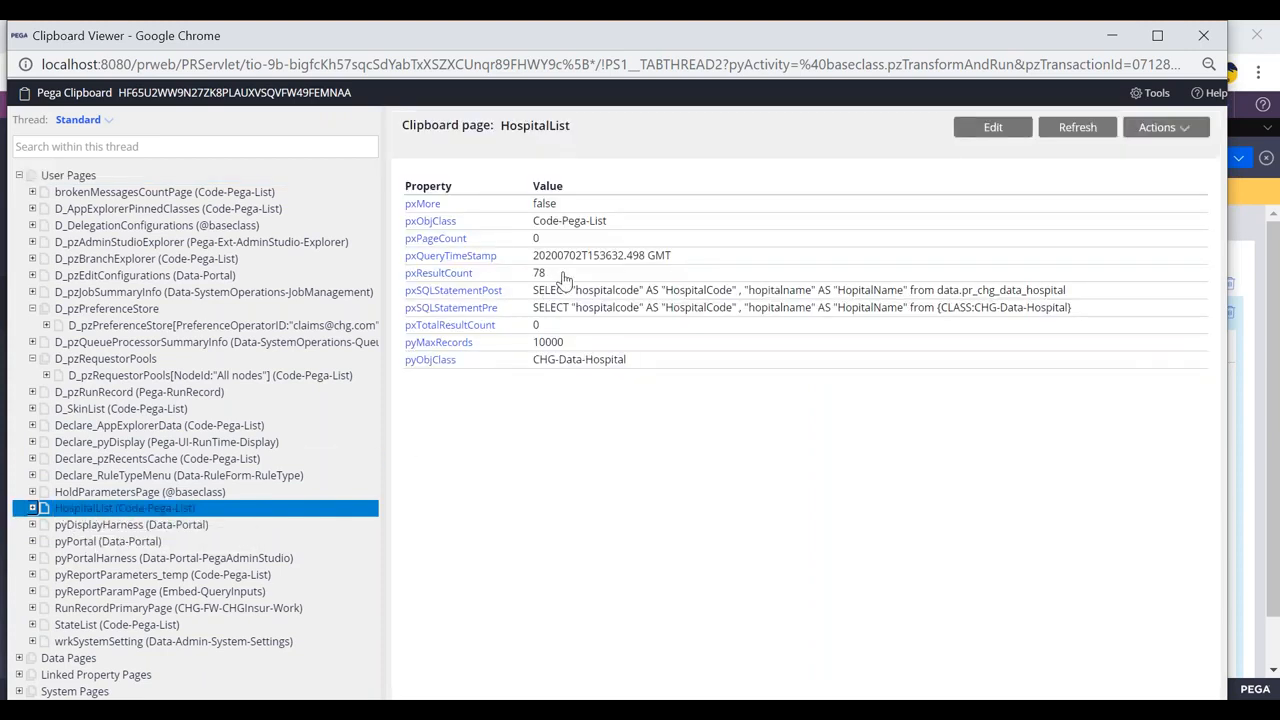
# - Expand the pxResults of HospitalList and examine the hospital name and code in the first result
pyautogui.click(32, 509)
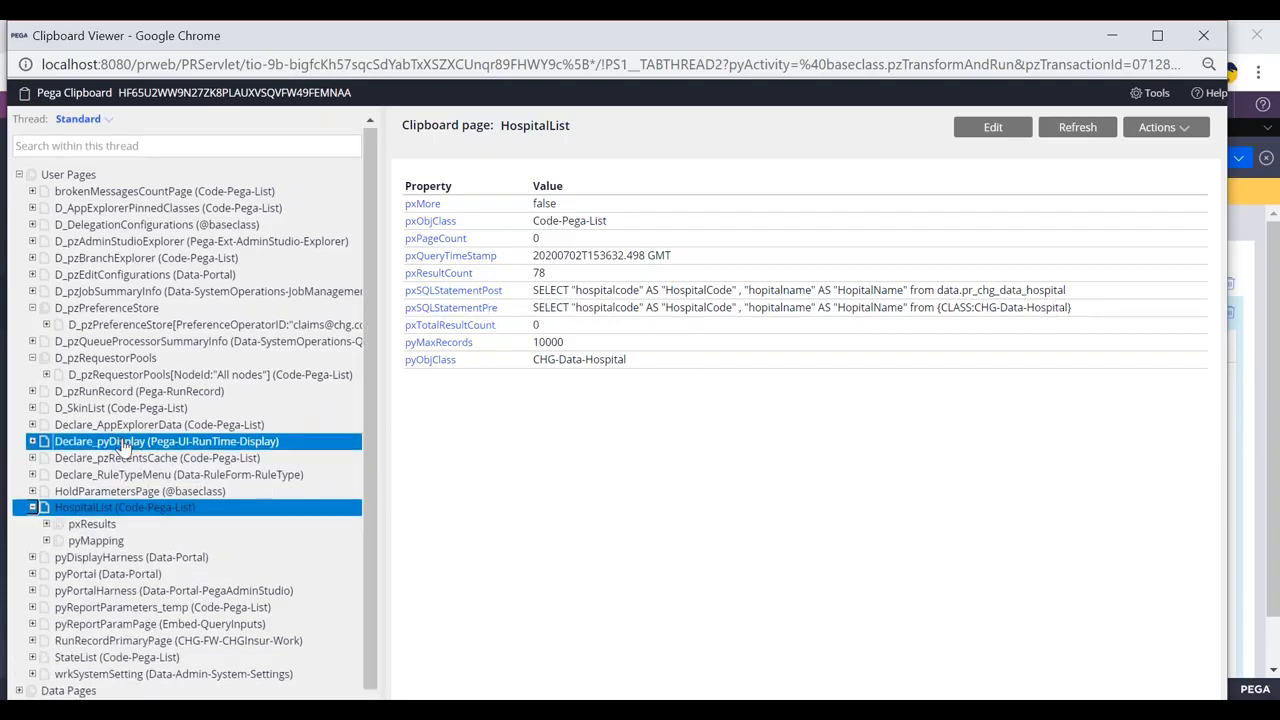
pyautogui.scroll(-1, 103, 477)
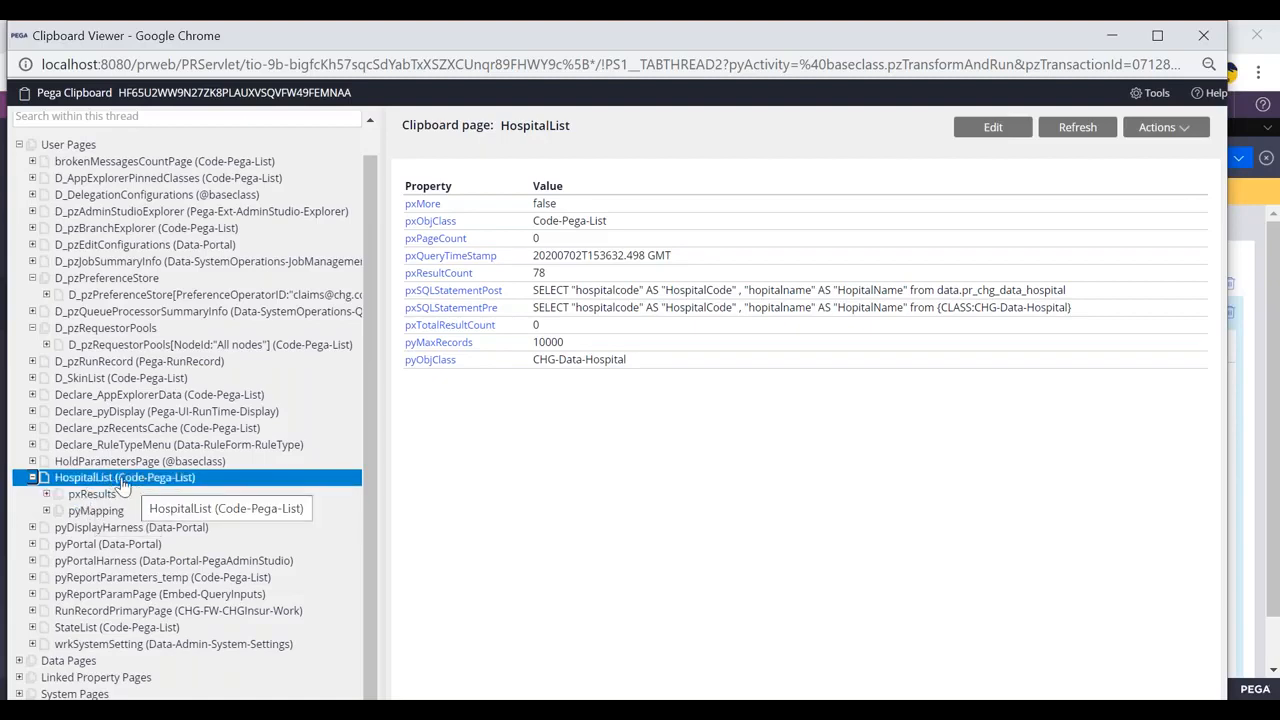
pyautogui.click(47, 495)
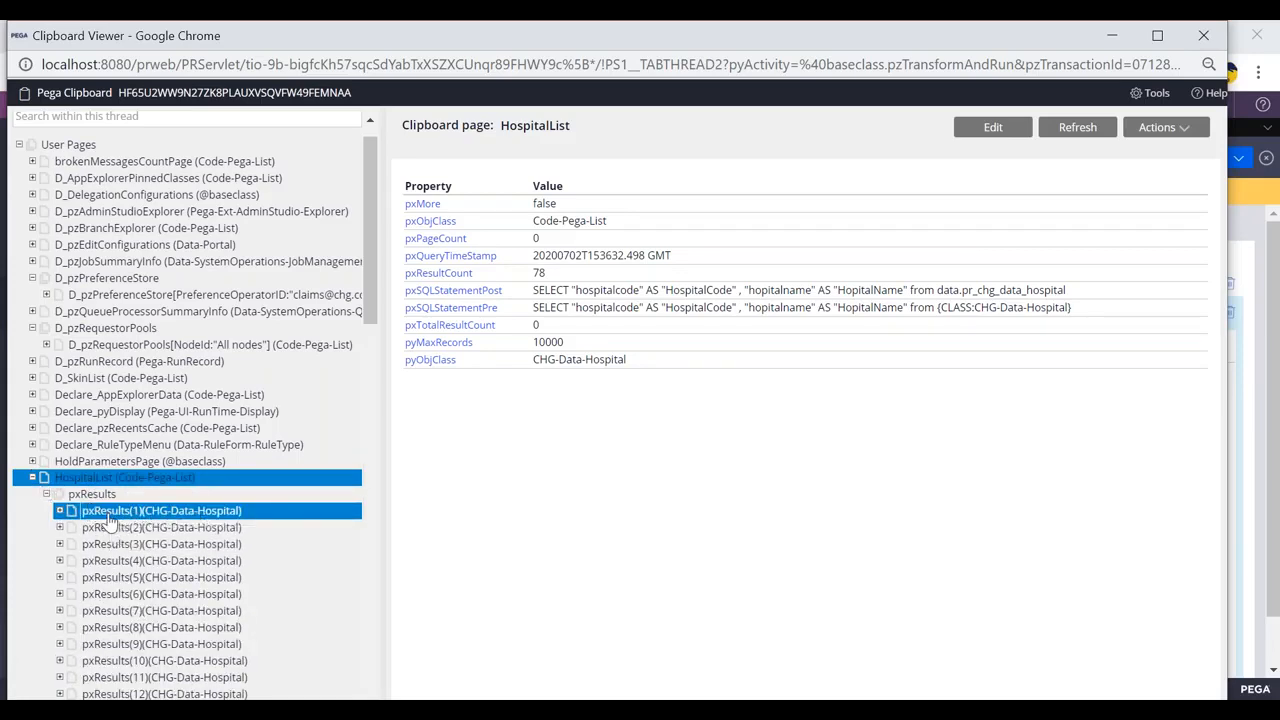
pyautogui.click(110, 512)
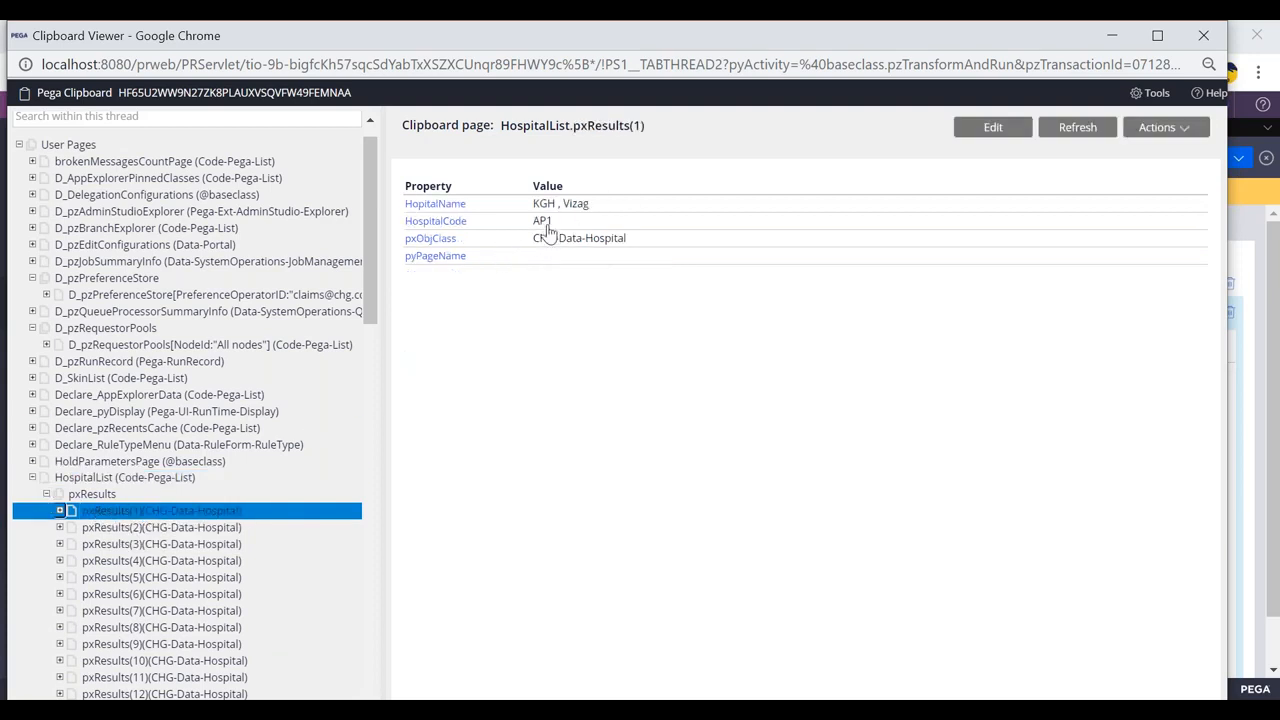
pyautogui.moveTo(530, 205); pyautogui.dragTo(634, 257)
pyautogui.click(617, 322)
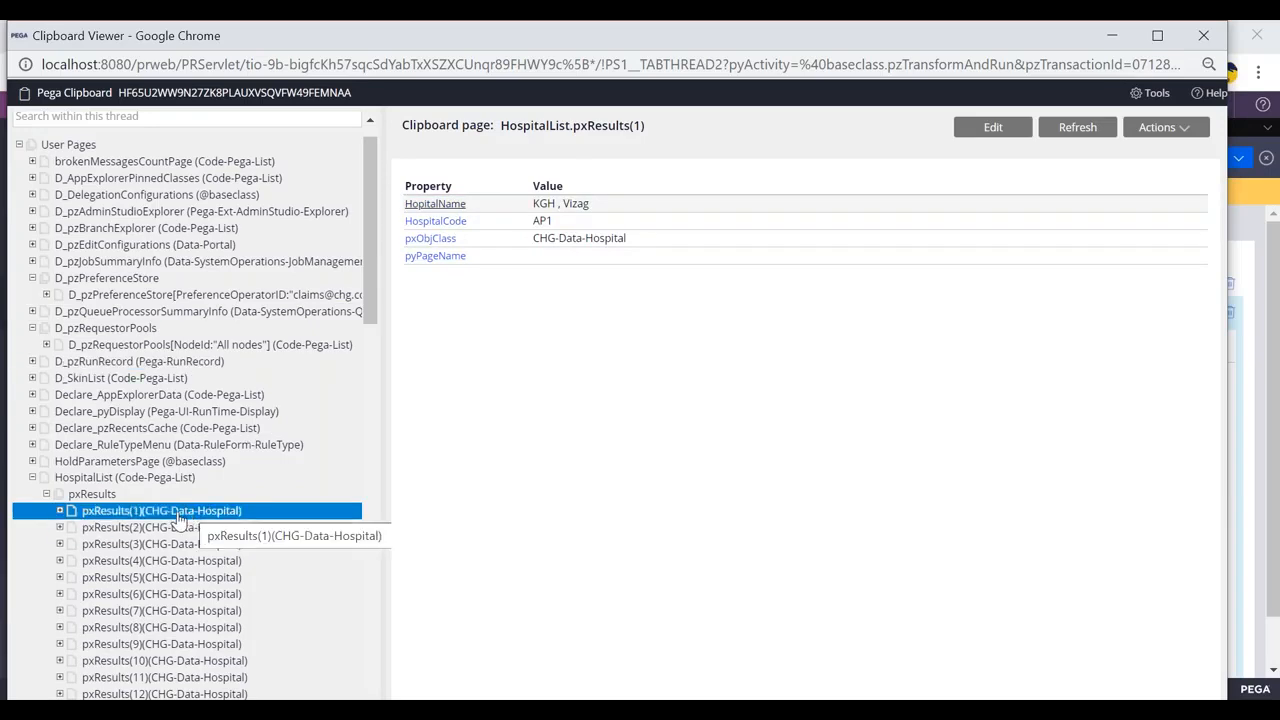
# - Collapse the HospitalList page and highlight its results reference HospitalList.pxResults
pyautogui.scroll(-3, 178, 518)
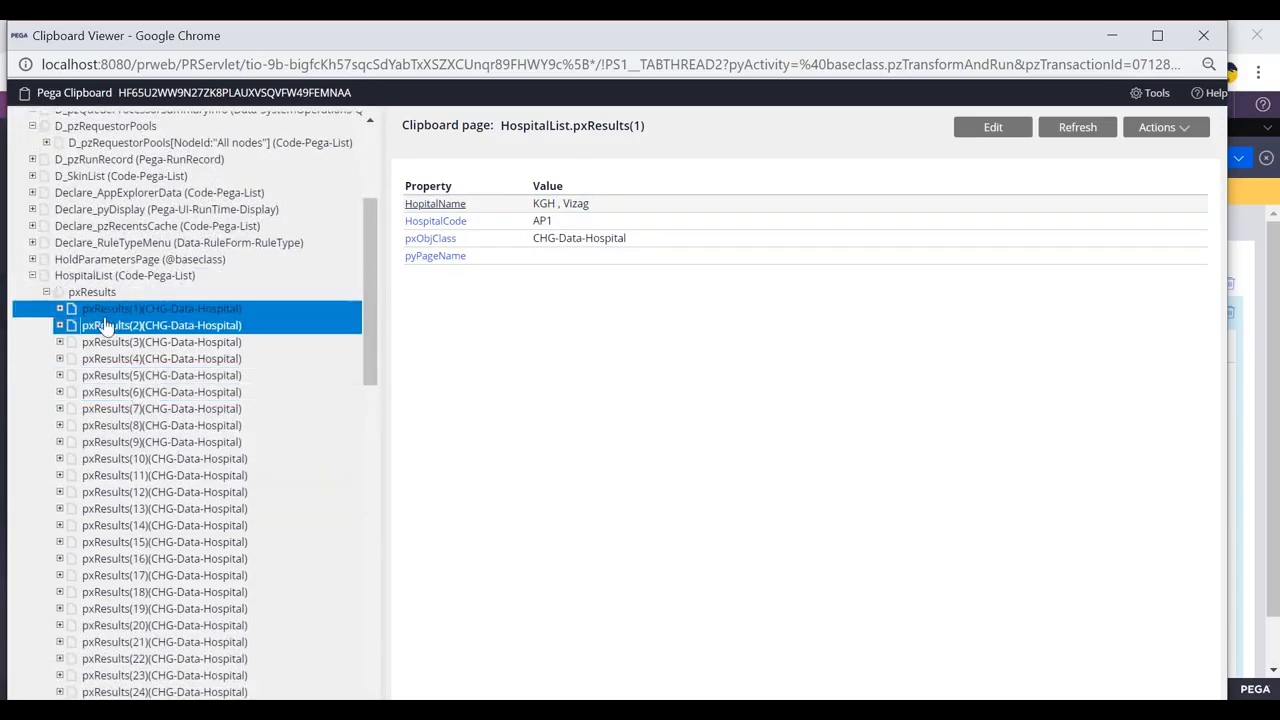
pyautogui.click(32, 275)
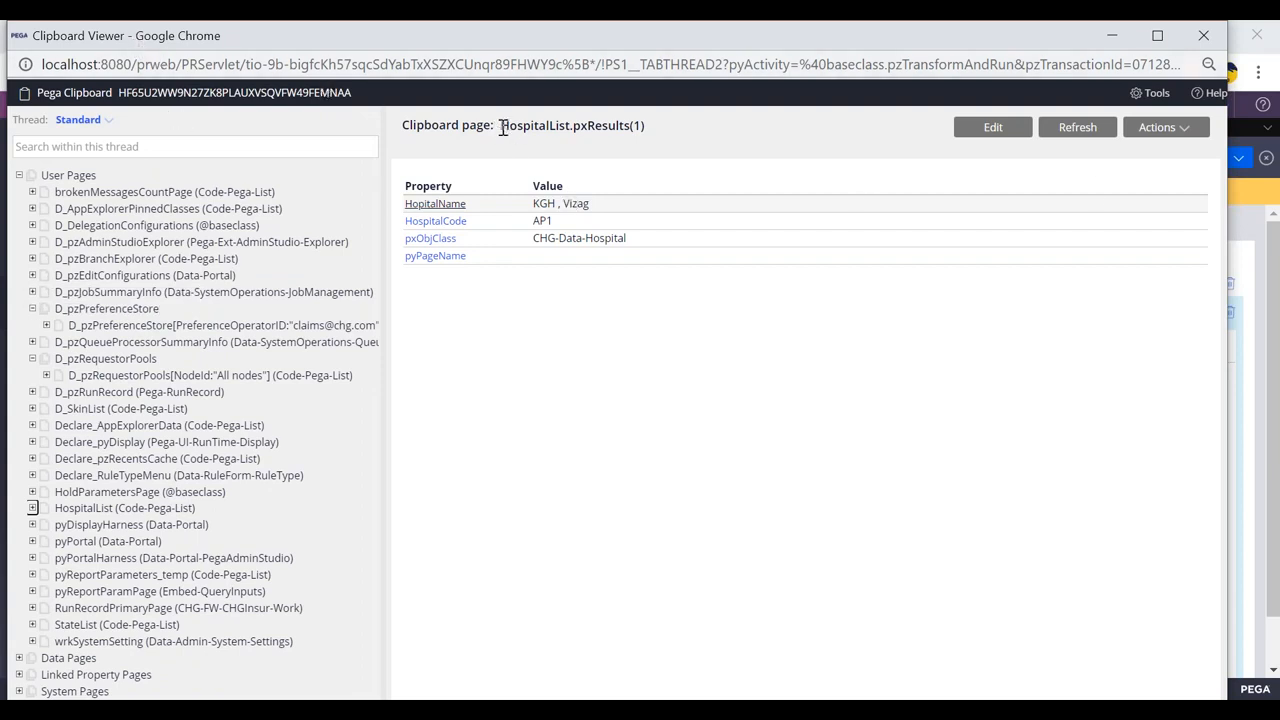
pyautogui.moveTo(503, 130); pyautogui.dragTo(628, 127)
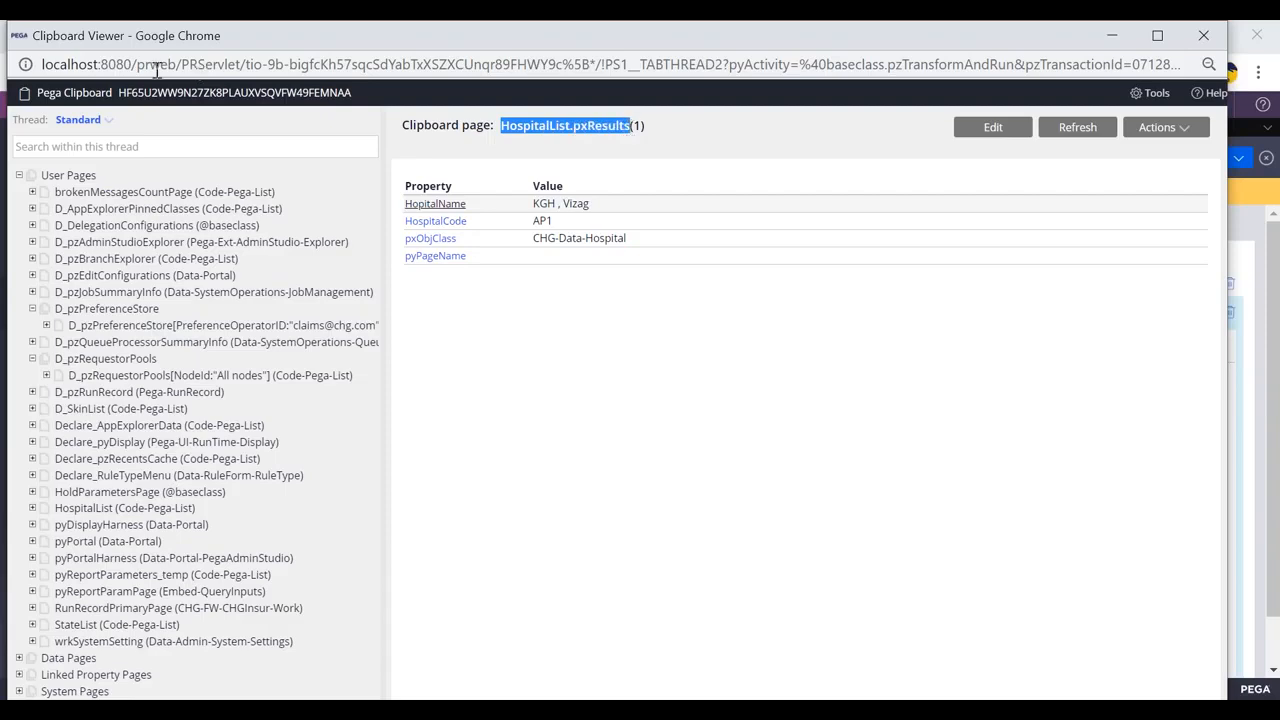
# - Close the Clipboard Viewer and the activity's Run window to return to PullStates
pyautogui.moveTo(126, 46); pyautogui.dragTo(119, 139)
pyautogui.click(1191, 132)
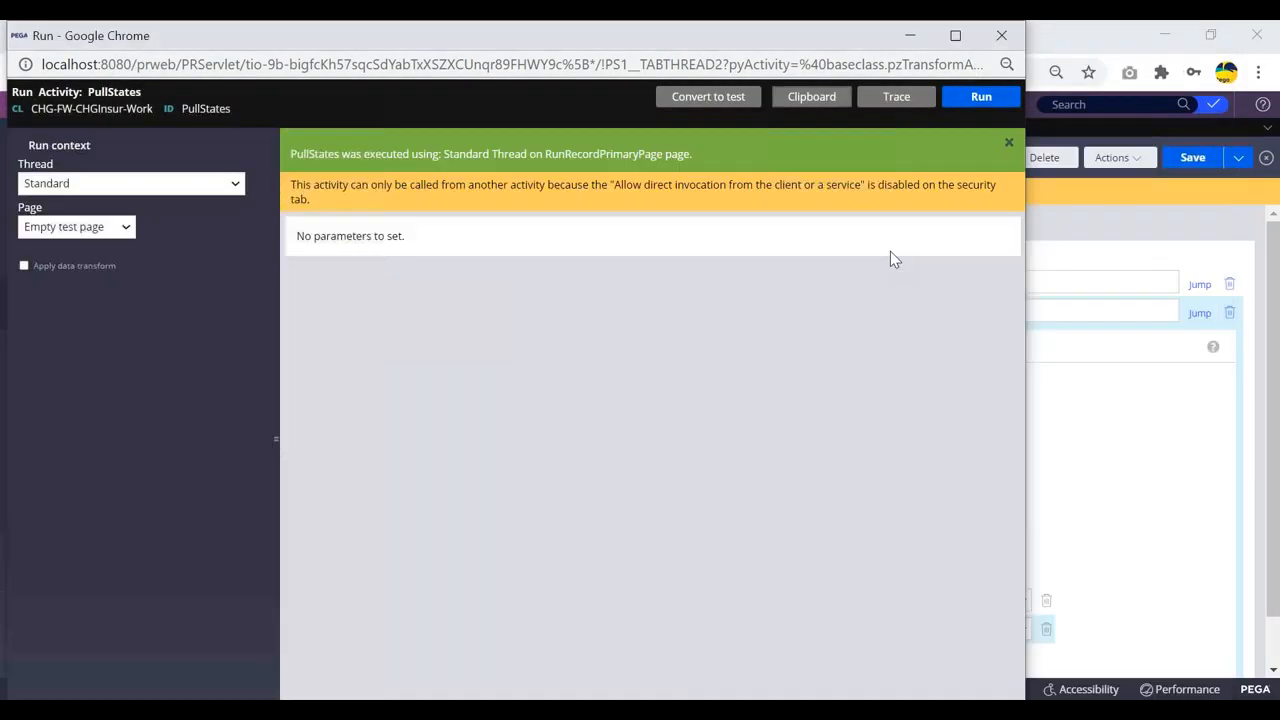
pyautogui.moveTo(100, 38); pyautogui.dragTo(86, 124)
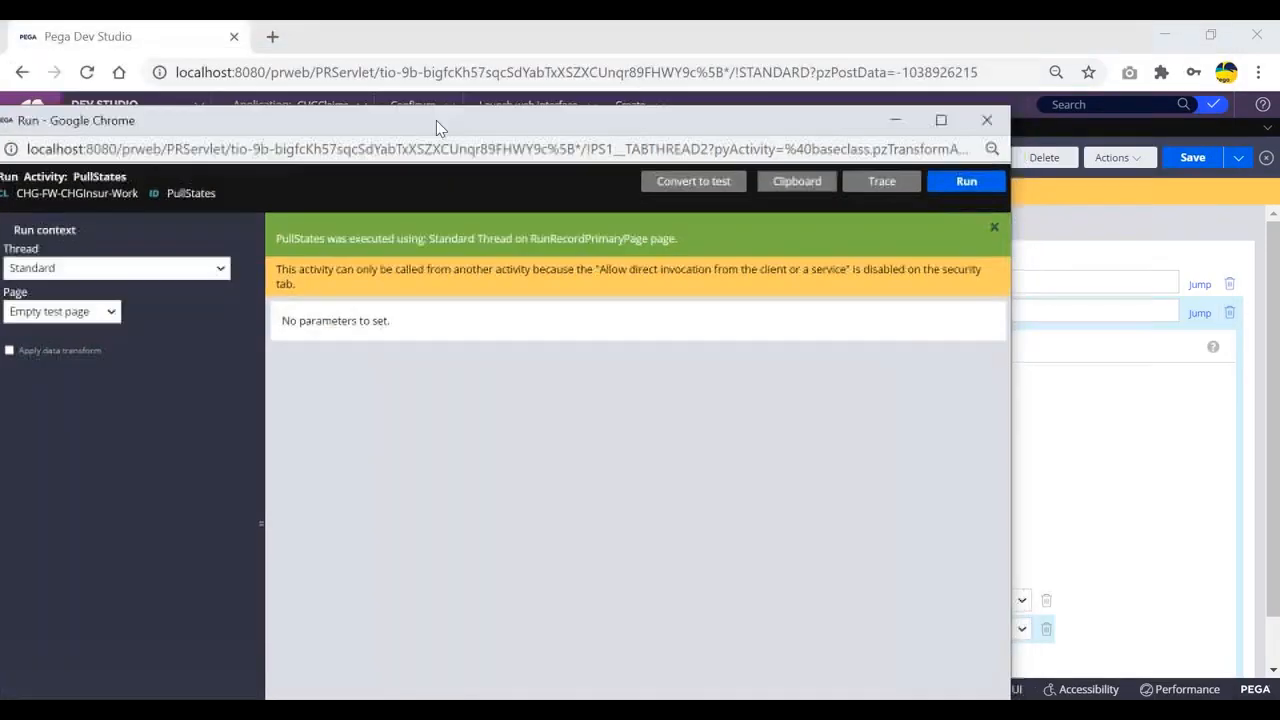
pyautogui.click(983, 120)
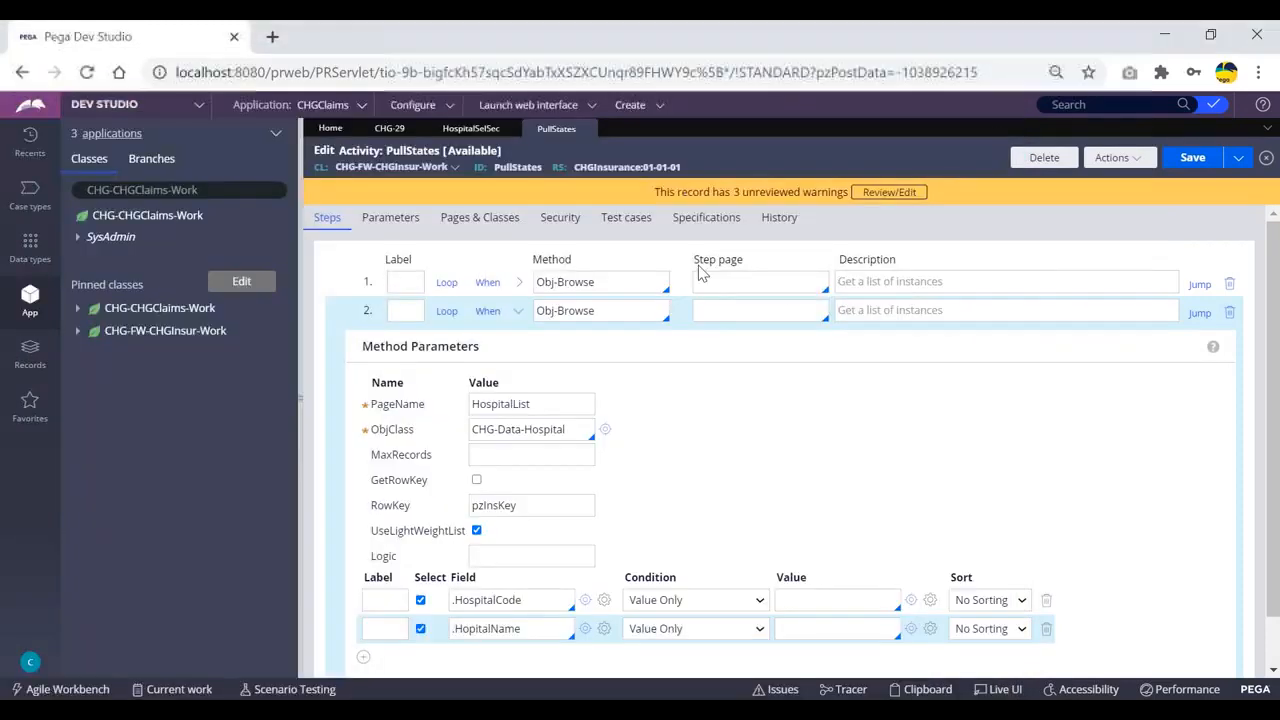
# - Return to the HospitalSelSec section, cancel the StateSel cell properties and select the HospSel dropdown
pyautogui.click(471, 130)
pyautogui.scroll(-2, 587, 340)
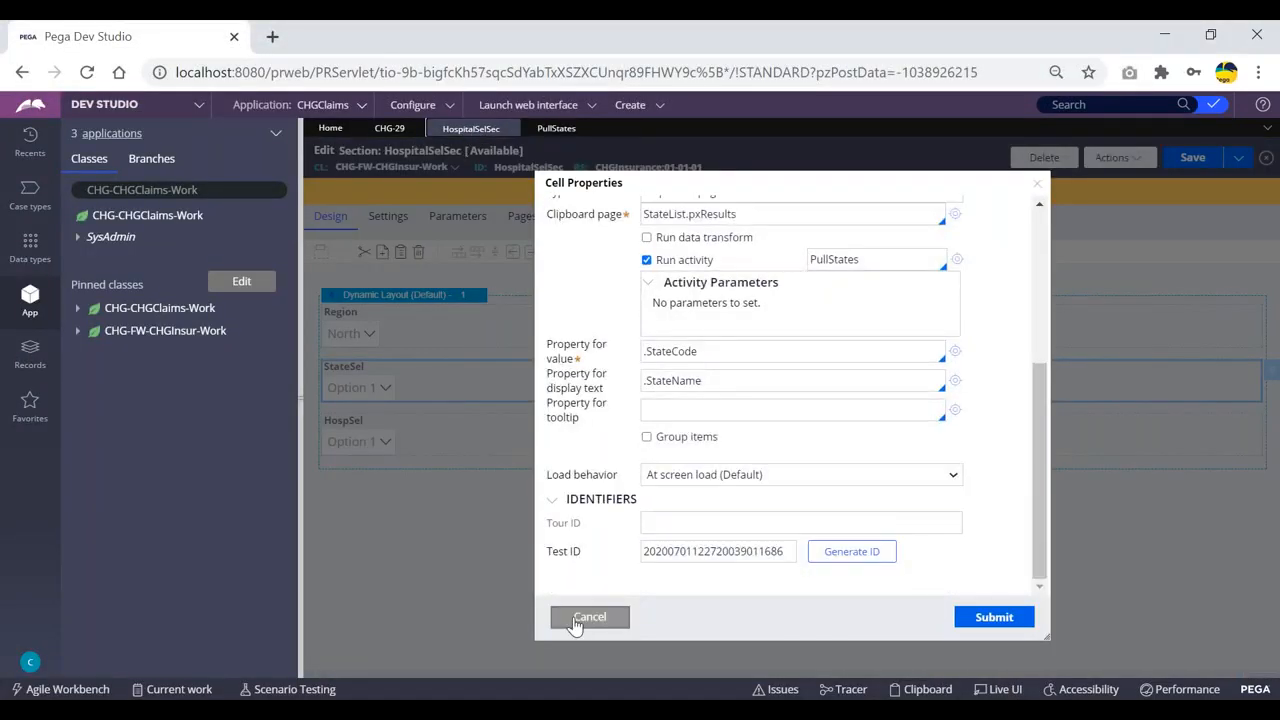
pyautogui.click(578, 620)
pyautogui.click(435, 442)
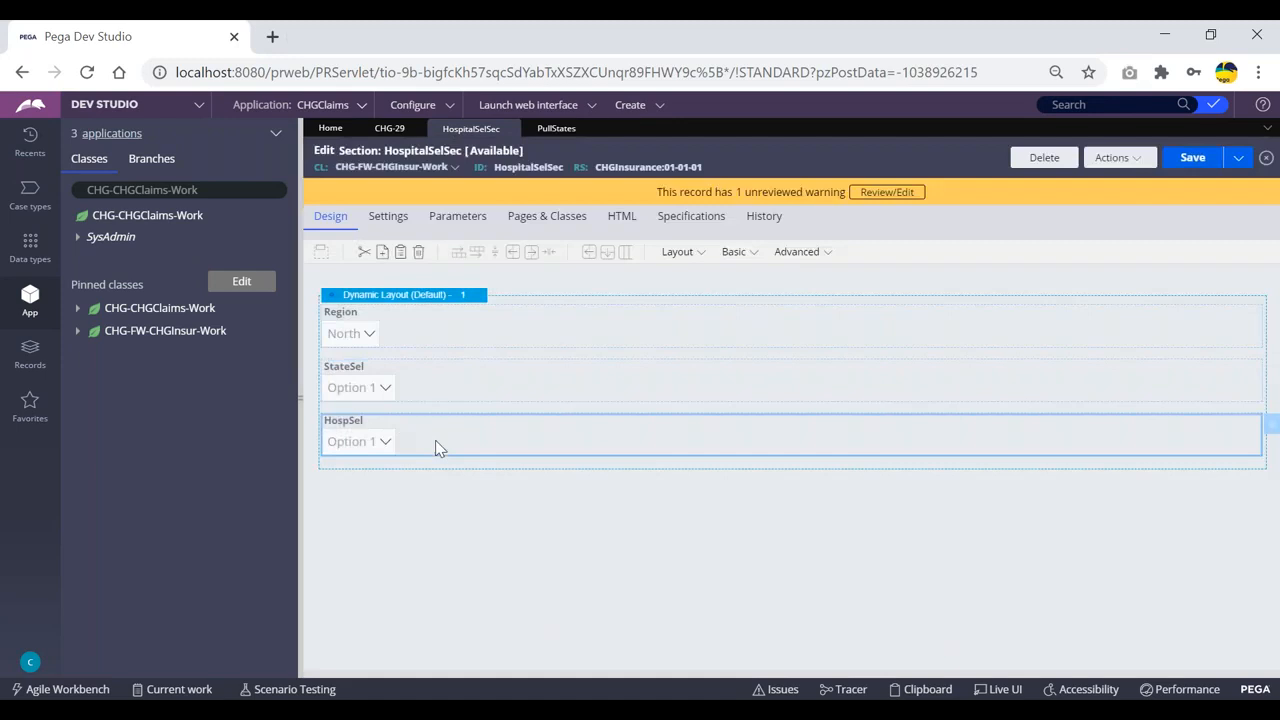
pyautogui.doubleClick(437, 447)
pyautogui.click(731, 471)
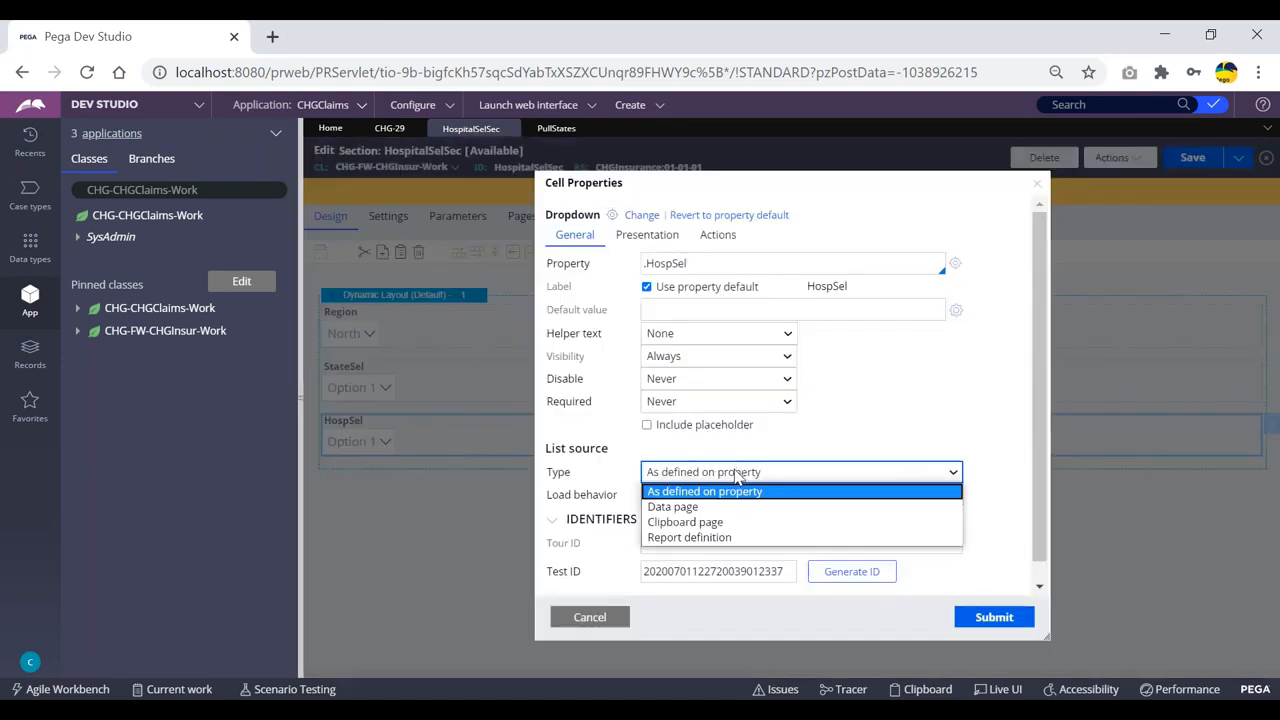
pyautogui.click(679, 515)
pyautogui.scroll(-5, 720, 460)
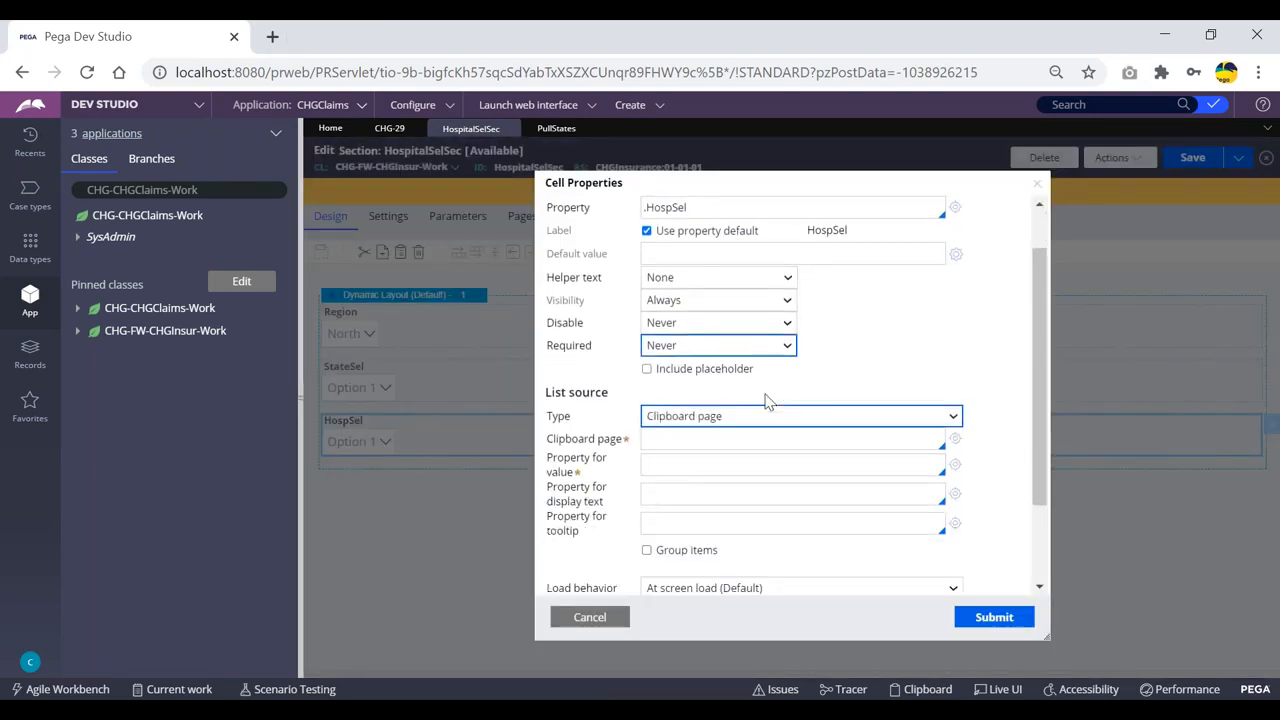
pyautogui.click(590, 617)
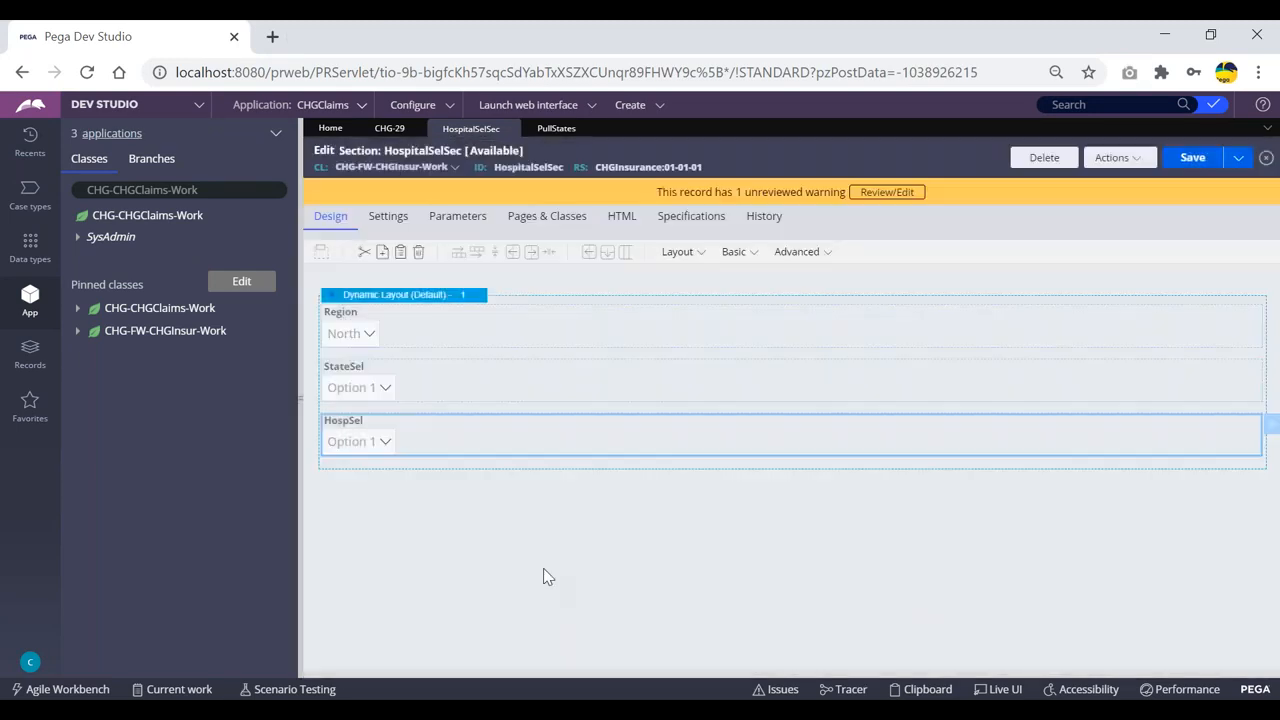
# - Add the page HospitalList.pxResults with class CHG-Data-Hospital to the section's Pages & Classes
pyautogui.click(545, 218)
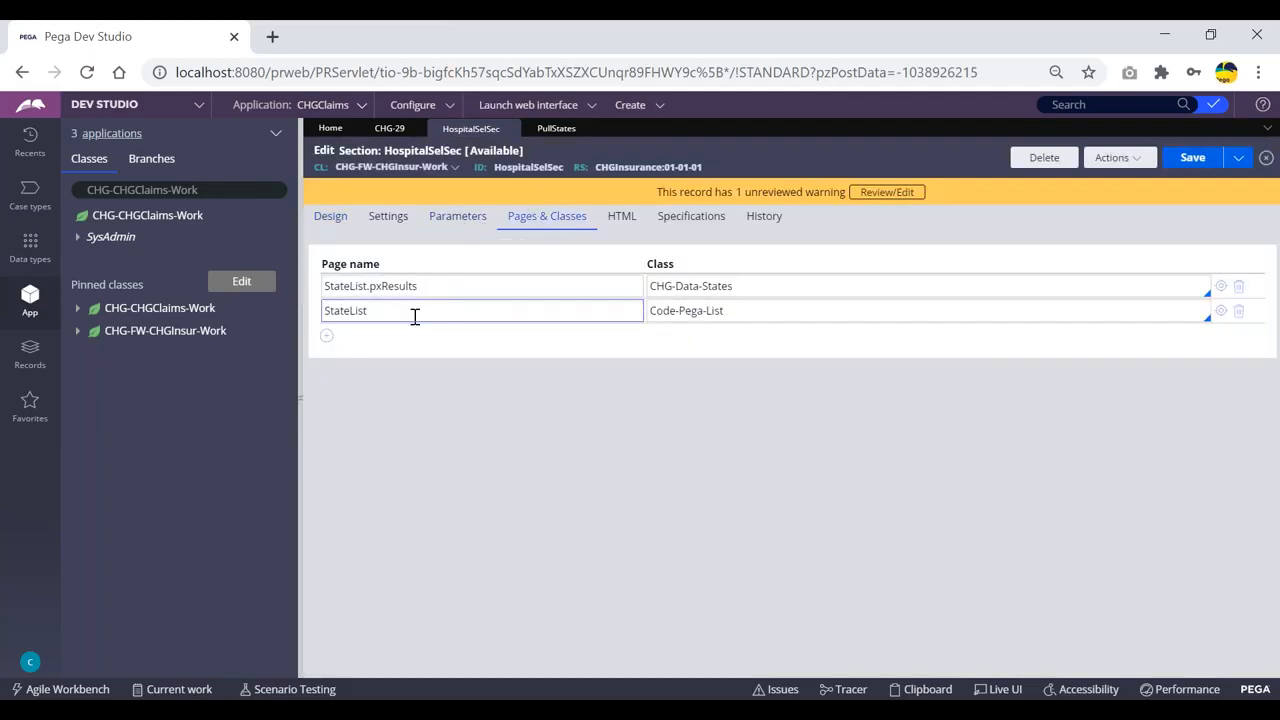
pyautogui.click(326, 336)
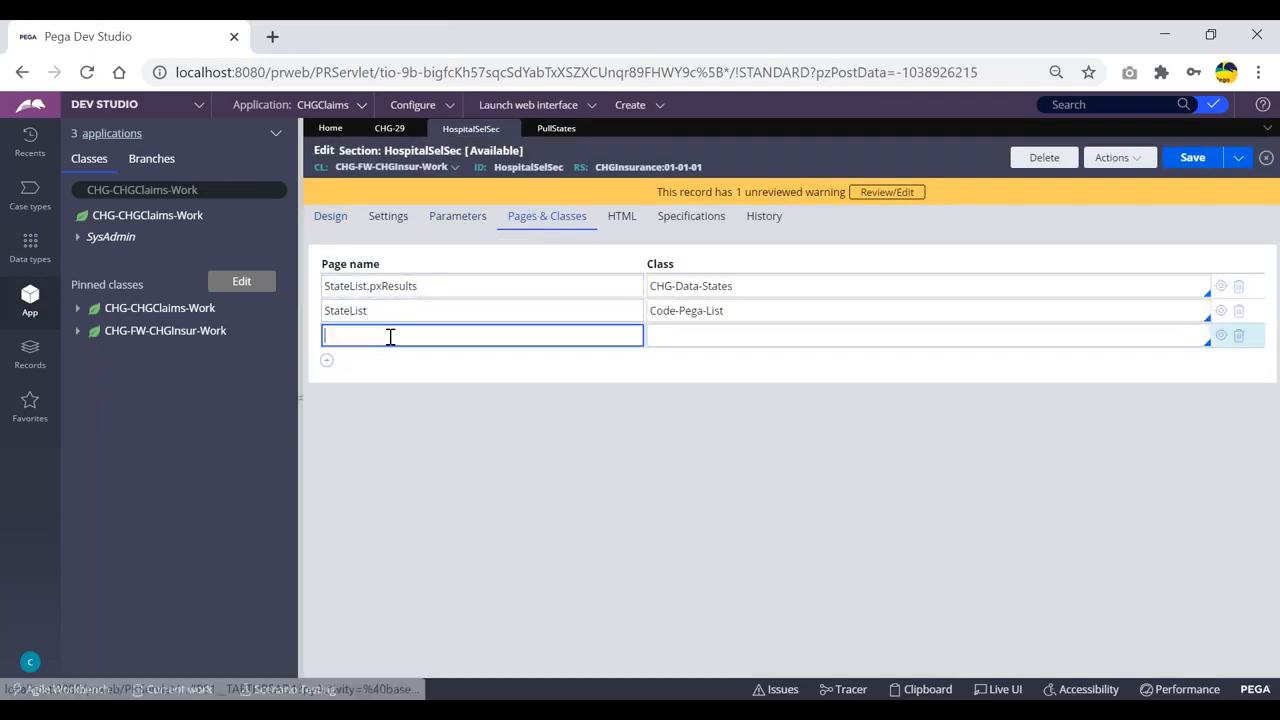
pyautogui.write('HospitalList.pxResults')
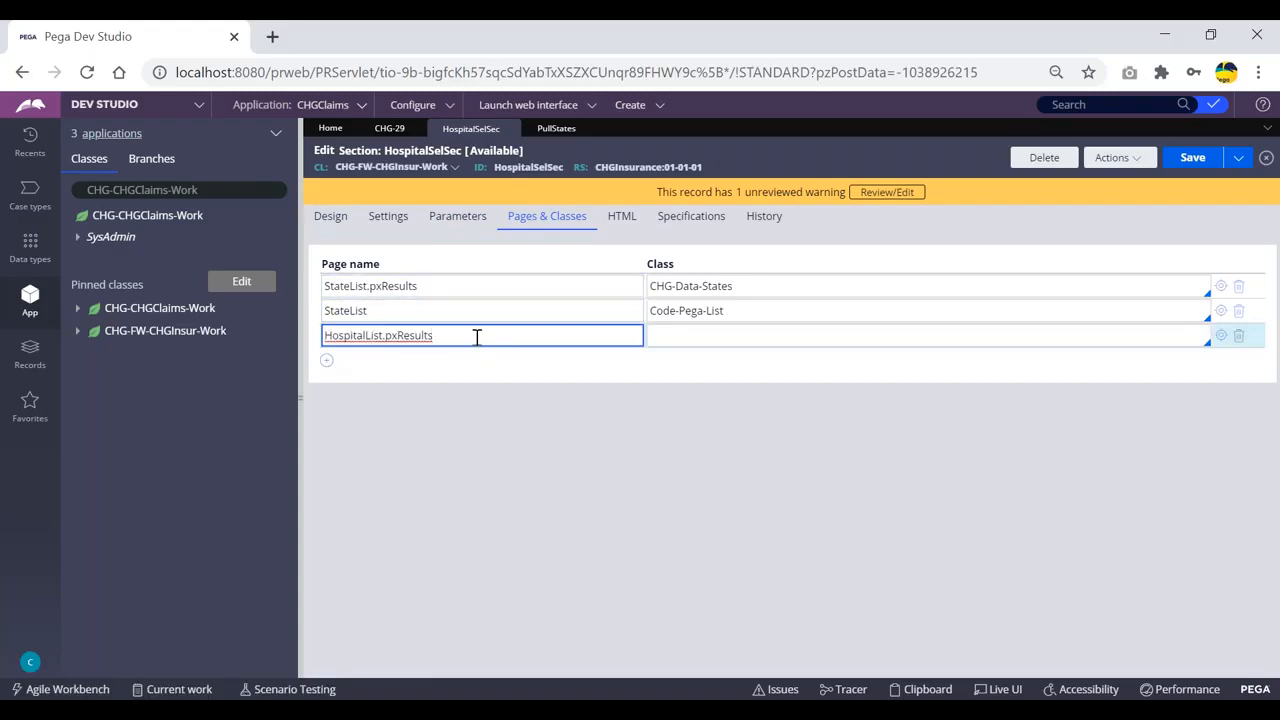
pyautogui.moveTo(753, 290); pyautogui.dragTo(651, 286)
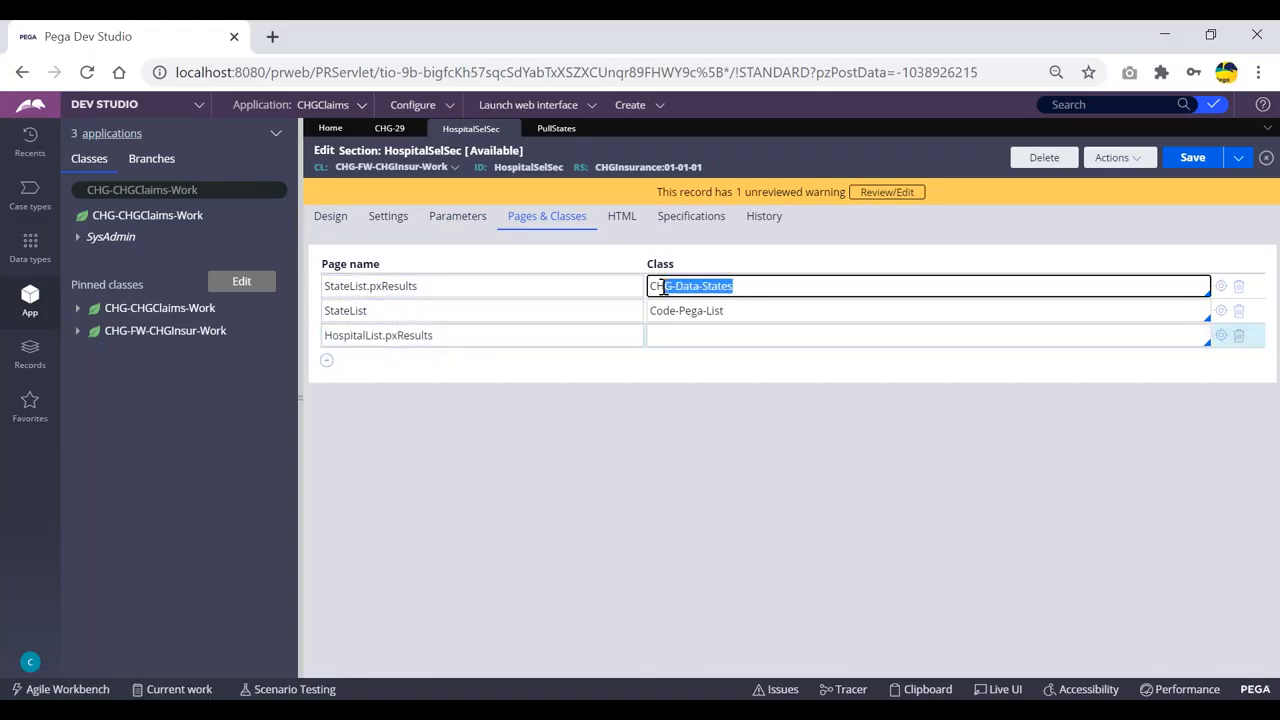
pyautogui.click(699, 335)
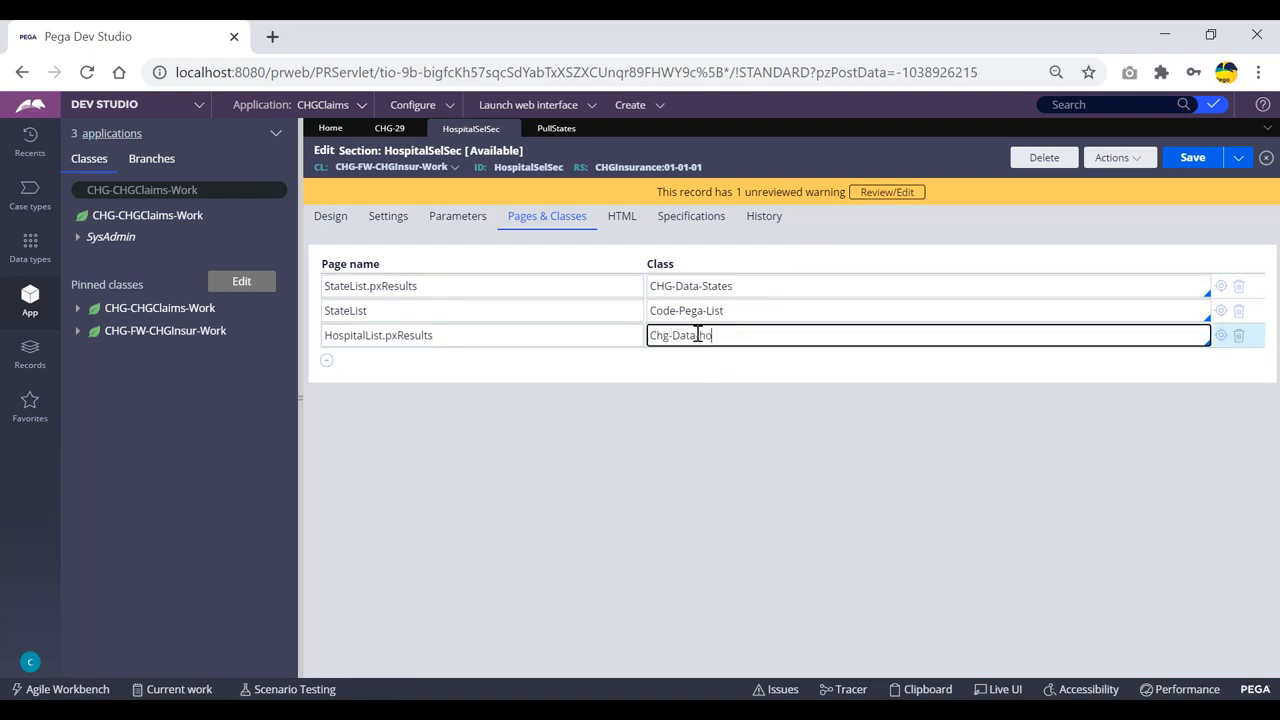
pyautogui.press('Return')
pyautogui.click(440, 337)
pyautogui.moveTo(440, 337); pyautogui.dragTo(349, 340)
pyautogui.click(760, 337)
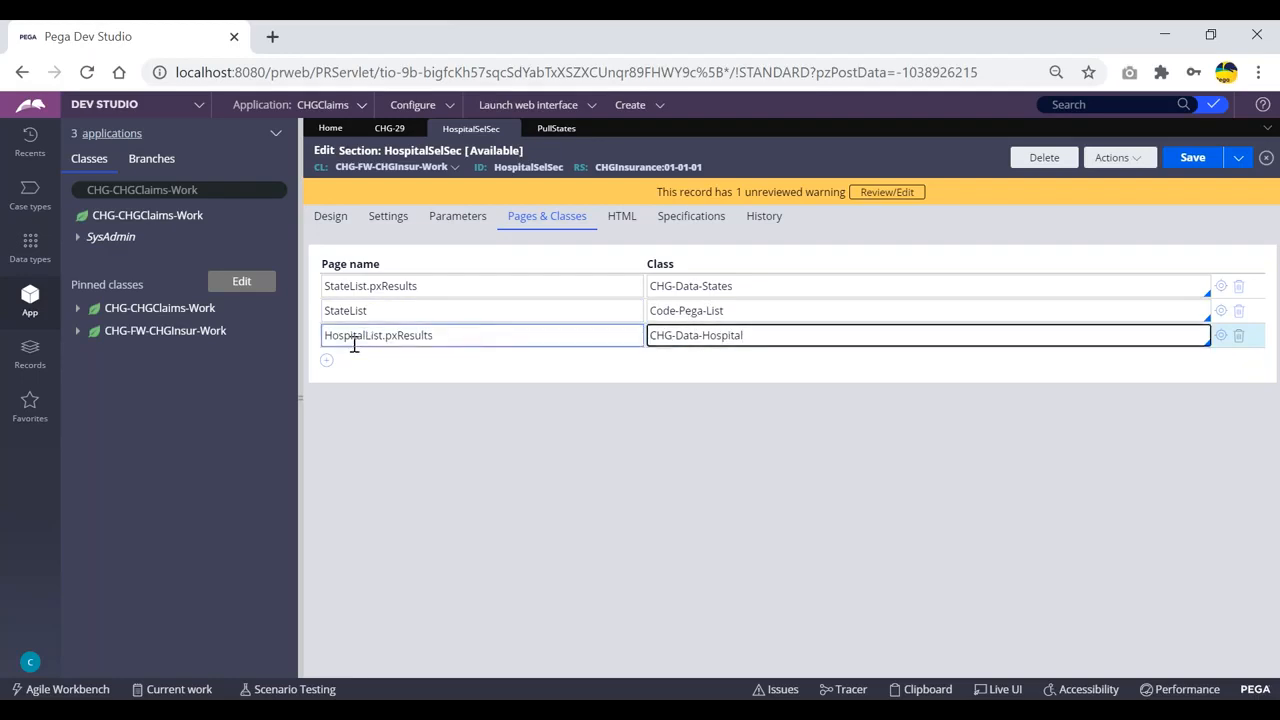
# - Add another page entry named HospitalList, copying the name from the HospitalList.pxResults entry
pyautogui.click(326, 360)
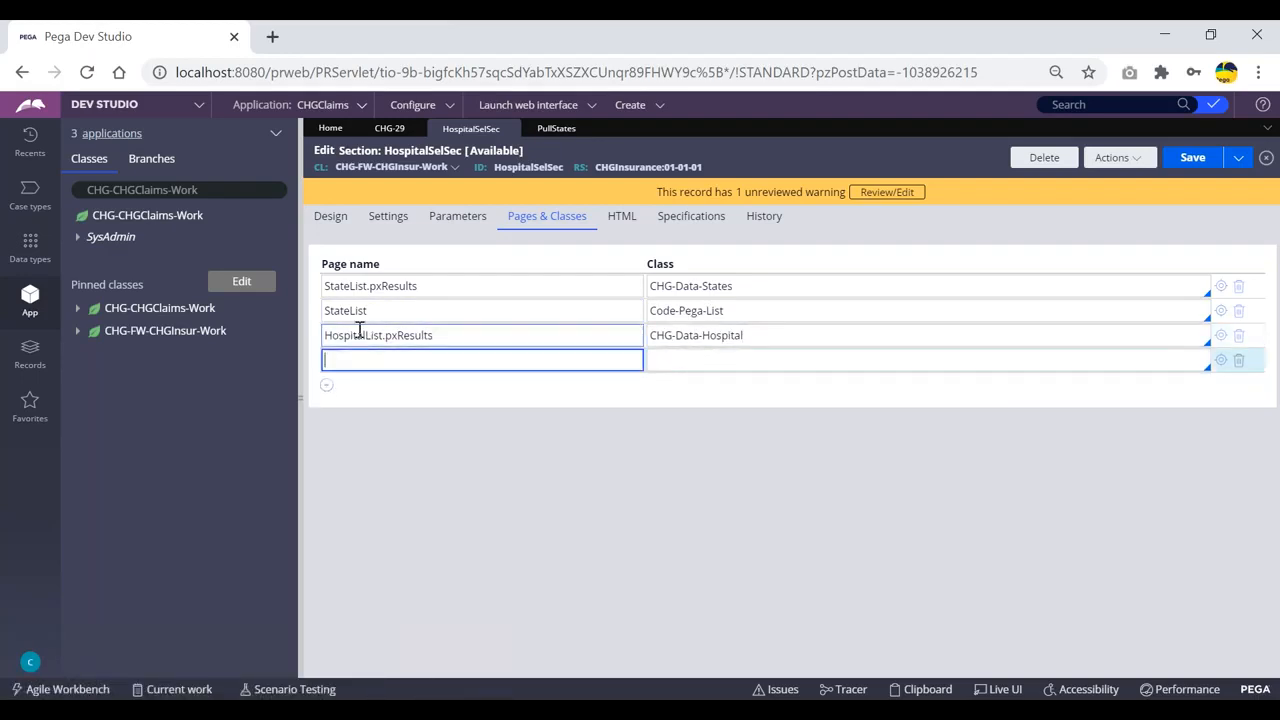
pyautogui.doubleClick(352, 337)
pyautogui.hotkey('ctrl', 'c')
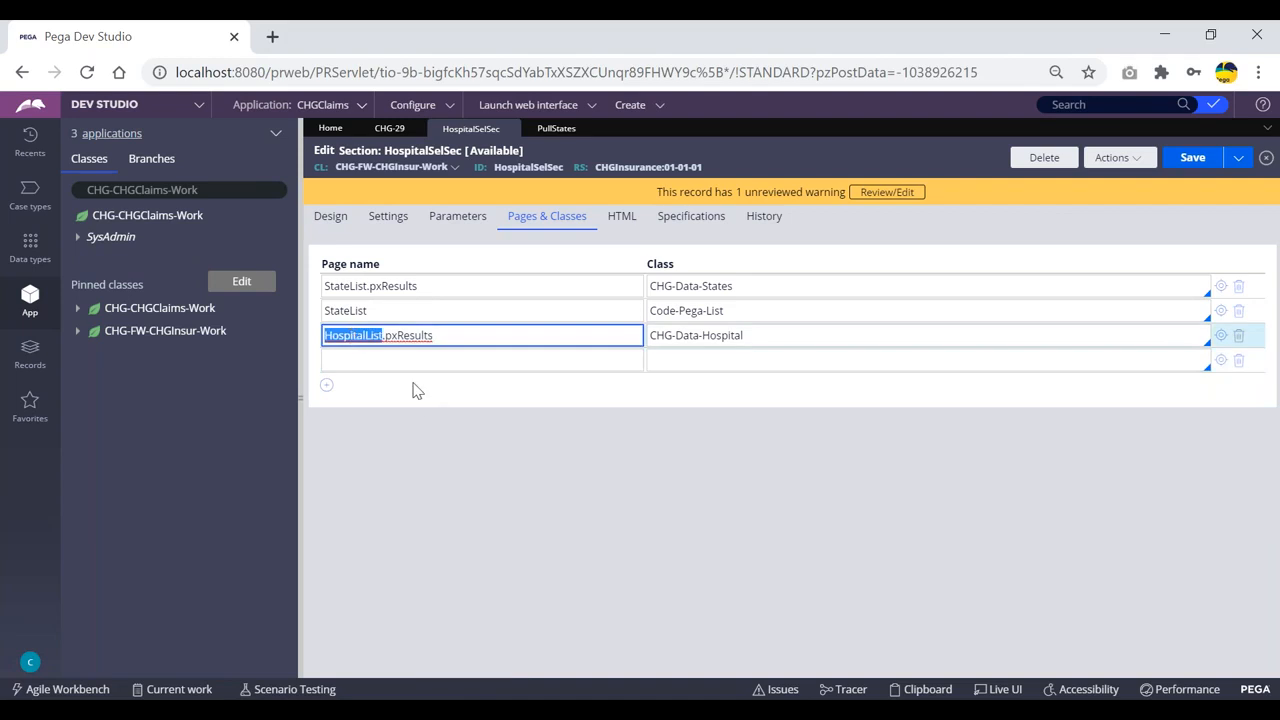
pyautogui.click(420, 362)
pyautogui.hotkey('ctrl', 'v')
# - Set the class of the HospitalList page to Code-Pega-List
pyautogui.click(717, 361)
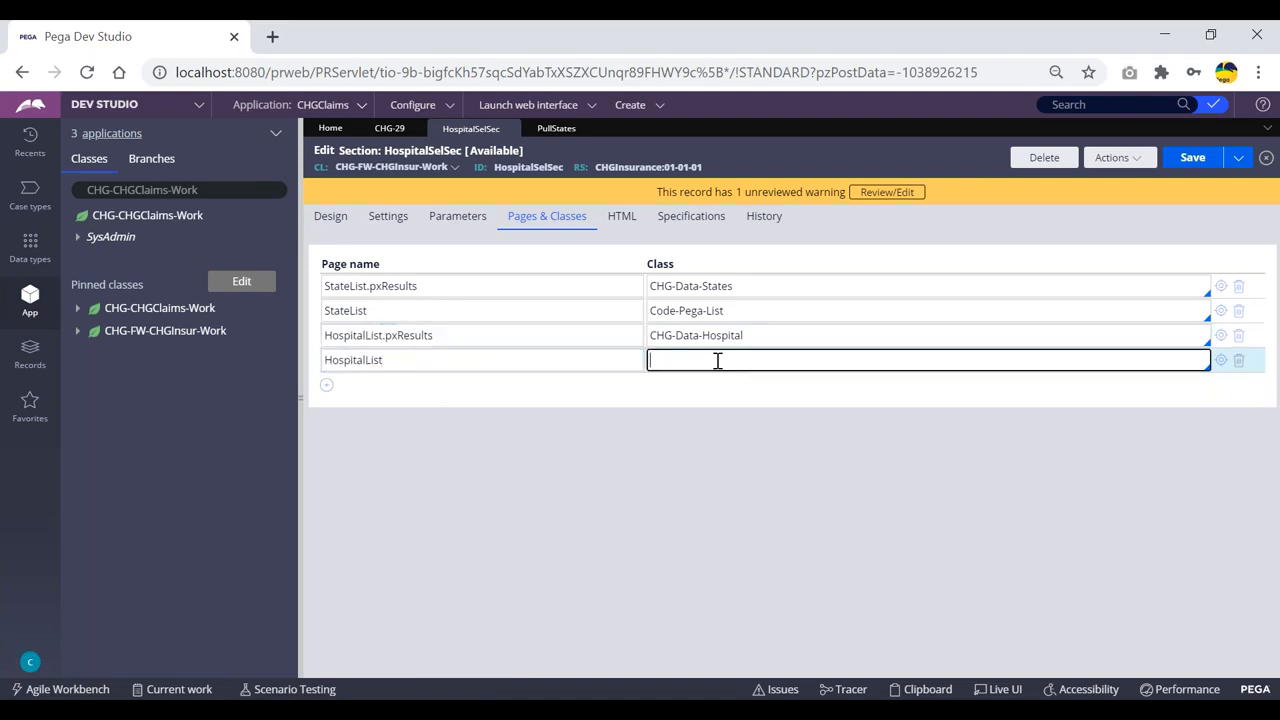
pyautogui.doubleClick(743, 310)
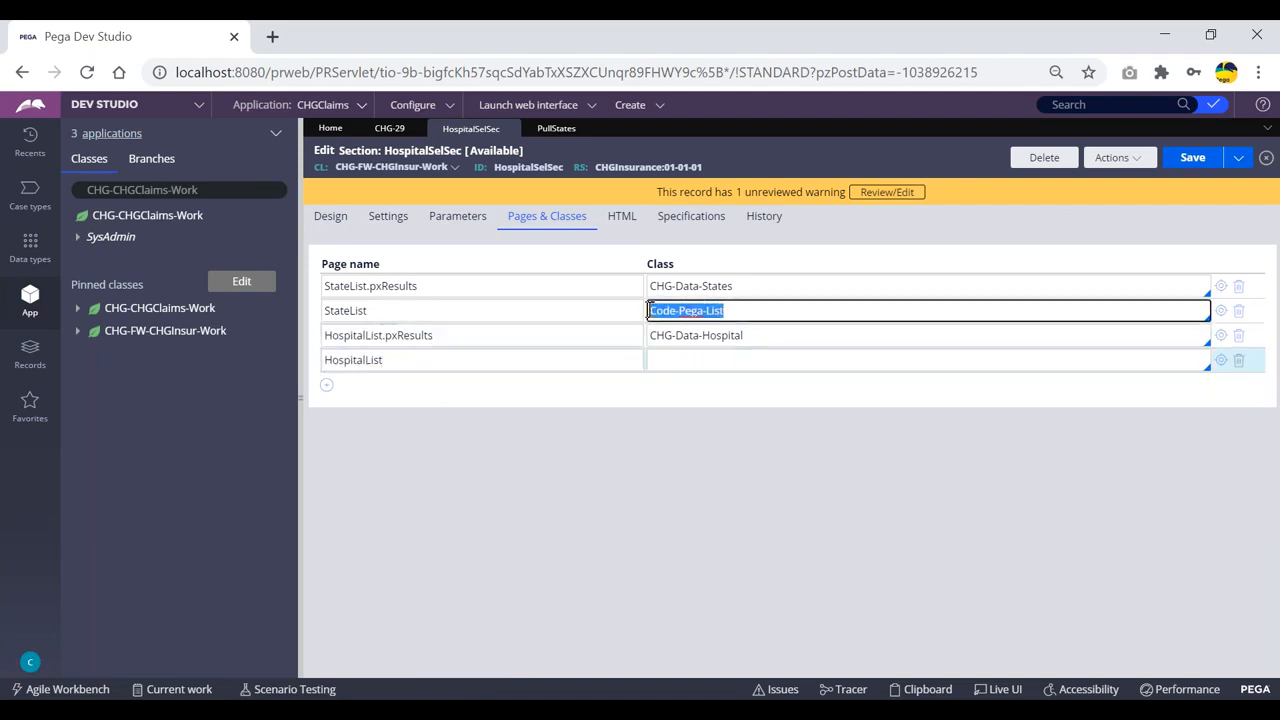
pyautogui.click(717, 361)
pyautogui.hotkey('ctrl', 'v')
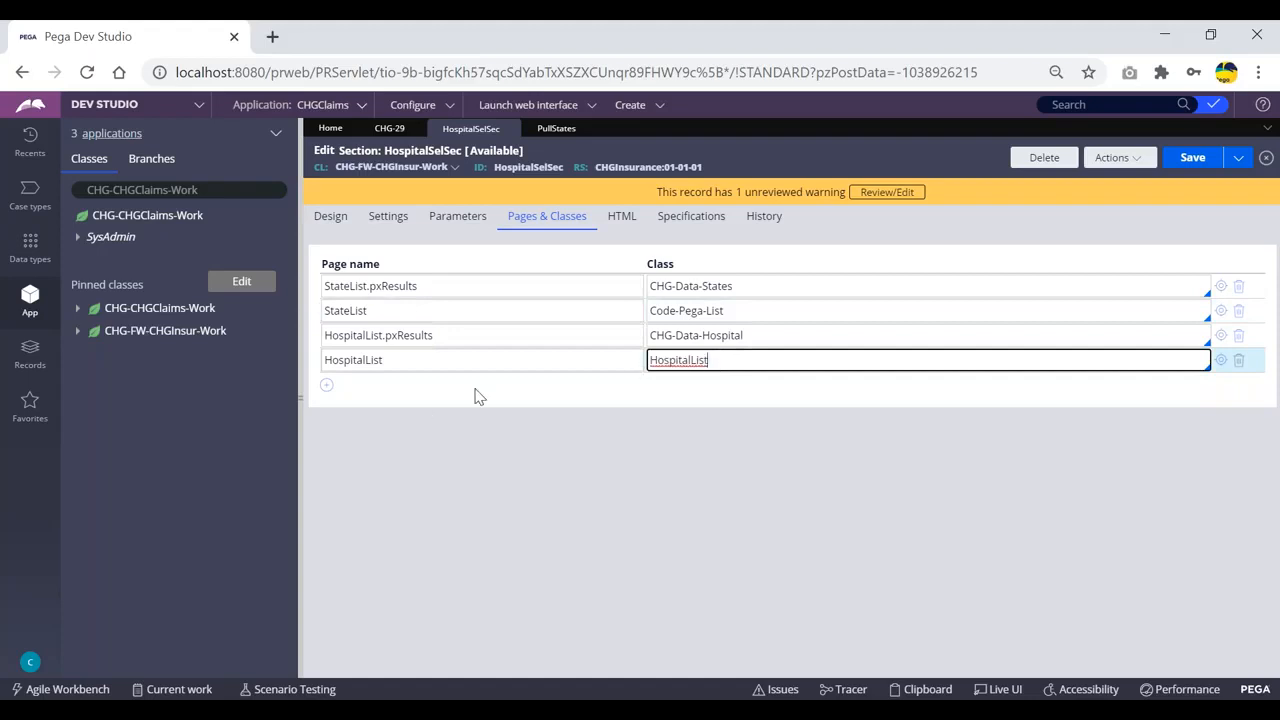
pyautogui.moveTo(726, 313); pyautogui.dragTo(635, 311)
pyautogui.moveTo(720, 360); pyautogui.dragTo(648, 360)
pyautogui.click(731, 360)
pyautogui.click(733, 360)
pyautogui.write('code')
pyautogui.hotkey('ctrl', 'a')
pyautogui.write('cod')
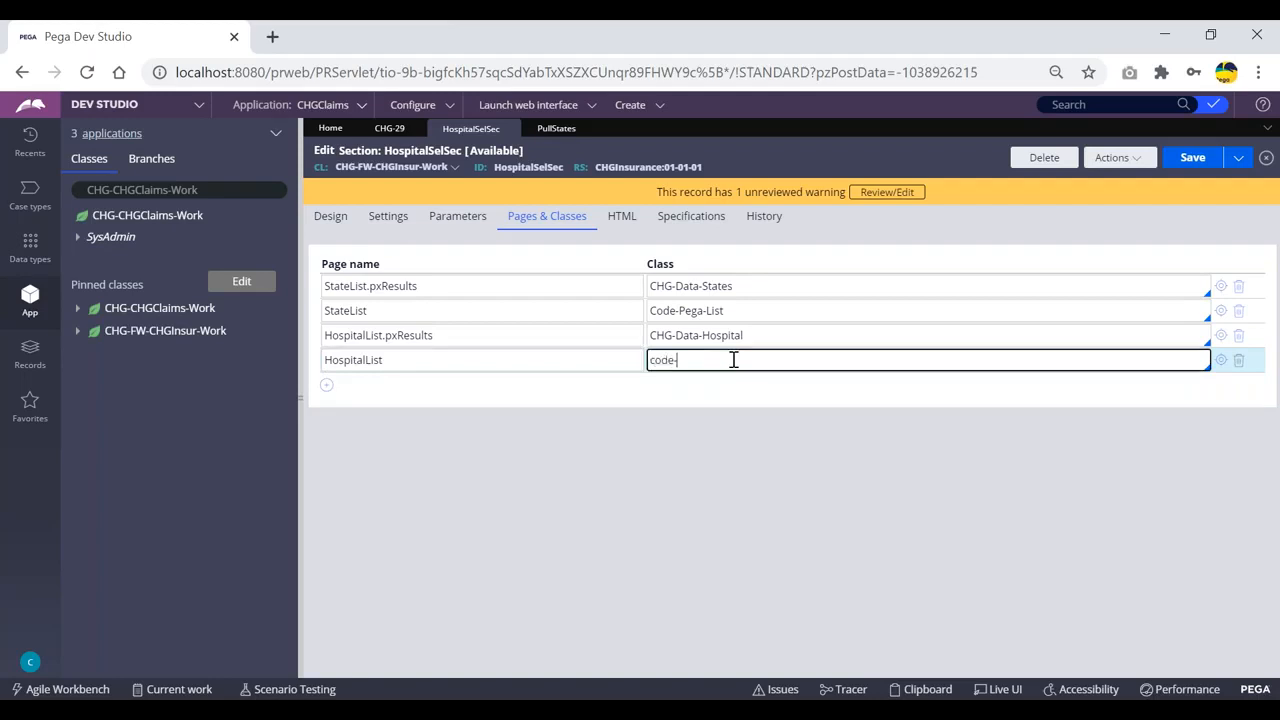
pyautogui.write('e-pega-lis')
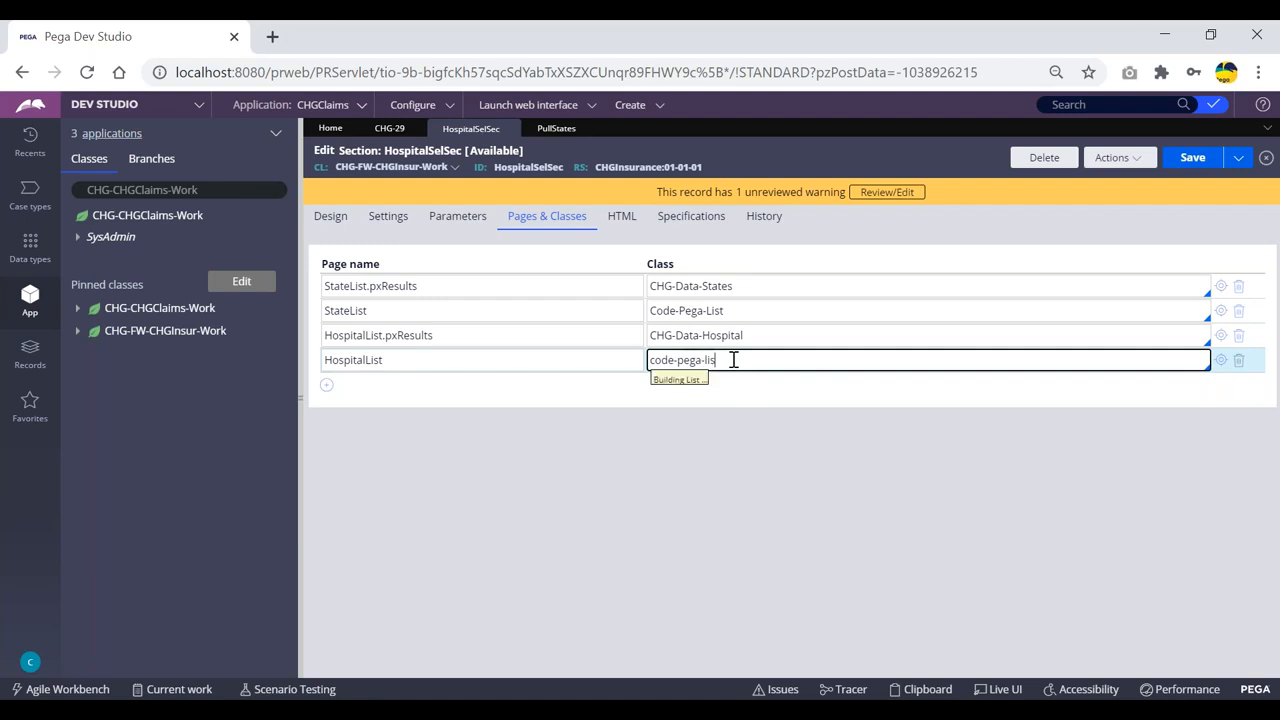
pyautogui.press('Return')
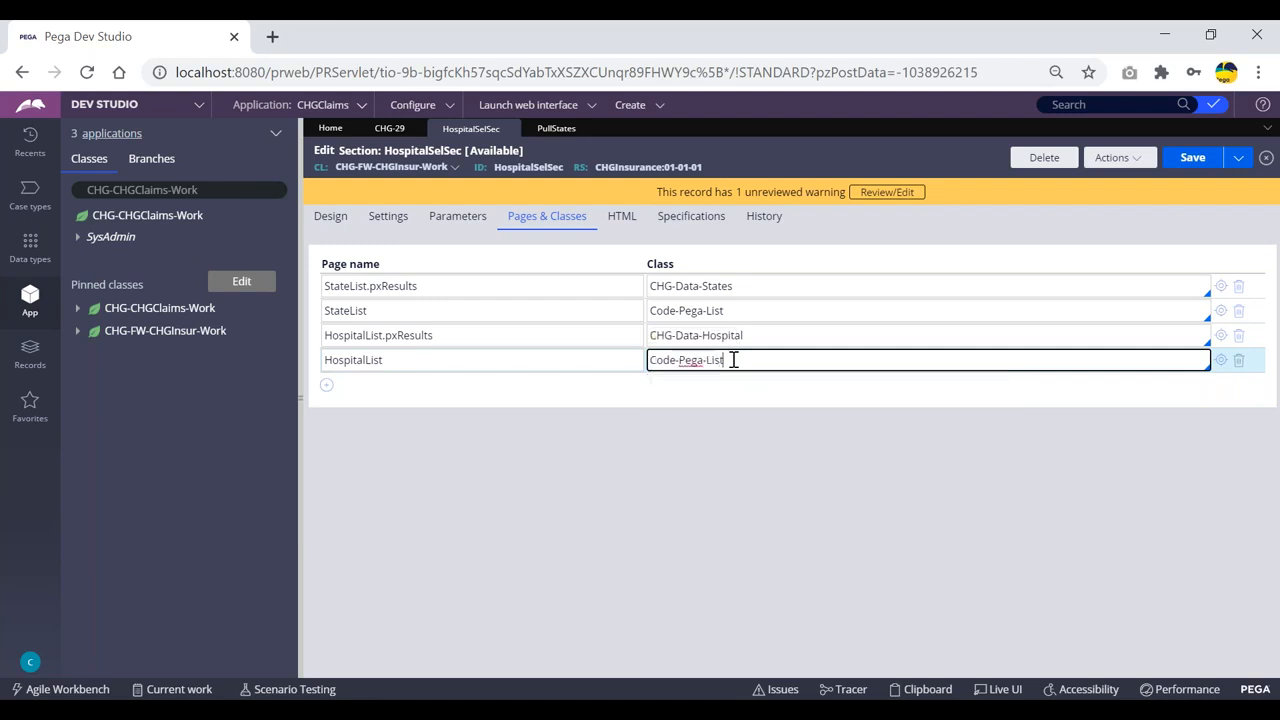
# - In the HospSel dropdown's cell properties, set the list source to the clipboard page HospitalList.pxResults
pyautogui.click(328, 218)
pyautogui.doubleClick(469, 443)
pyautogui.click(800, 471)
pyautogui.click(688, 521)
pyautogui.click(707, 494)
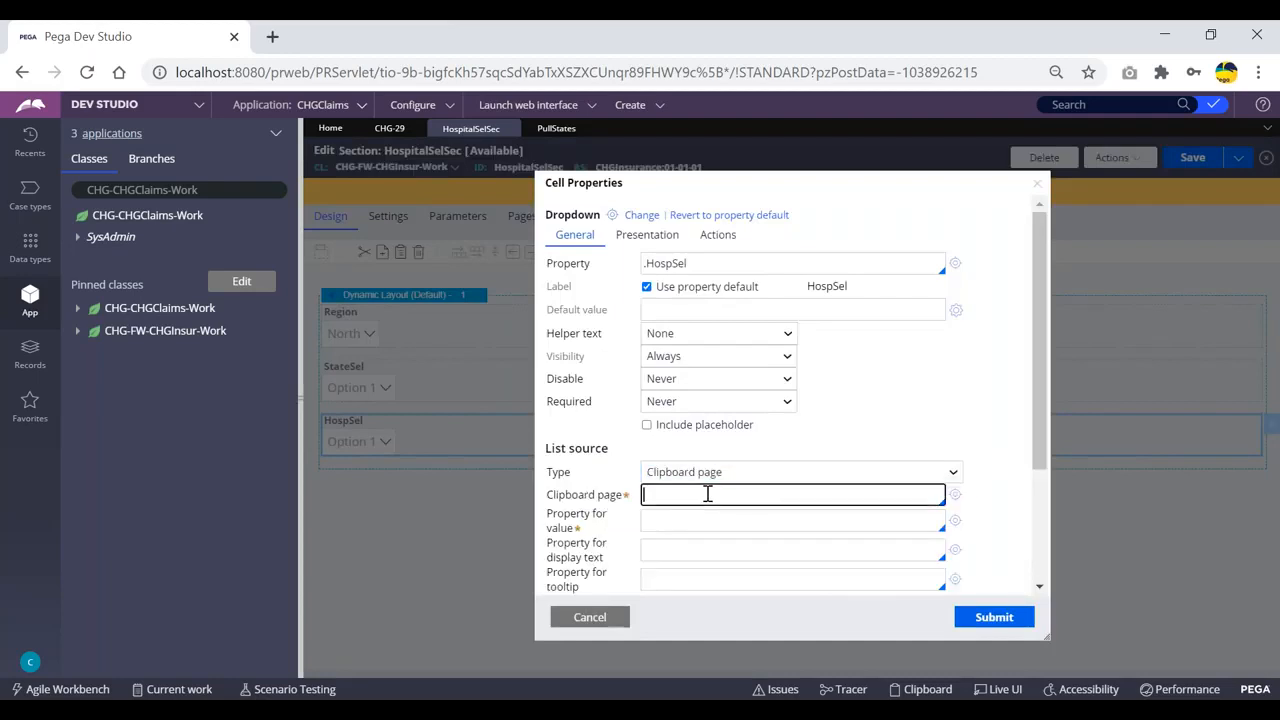
pyautogui.press('Down')
pyautogui.press('Down')
pyautogui.press('Down')
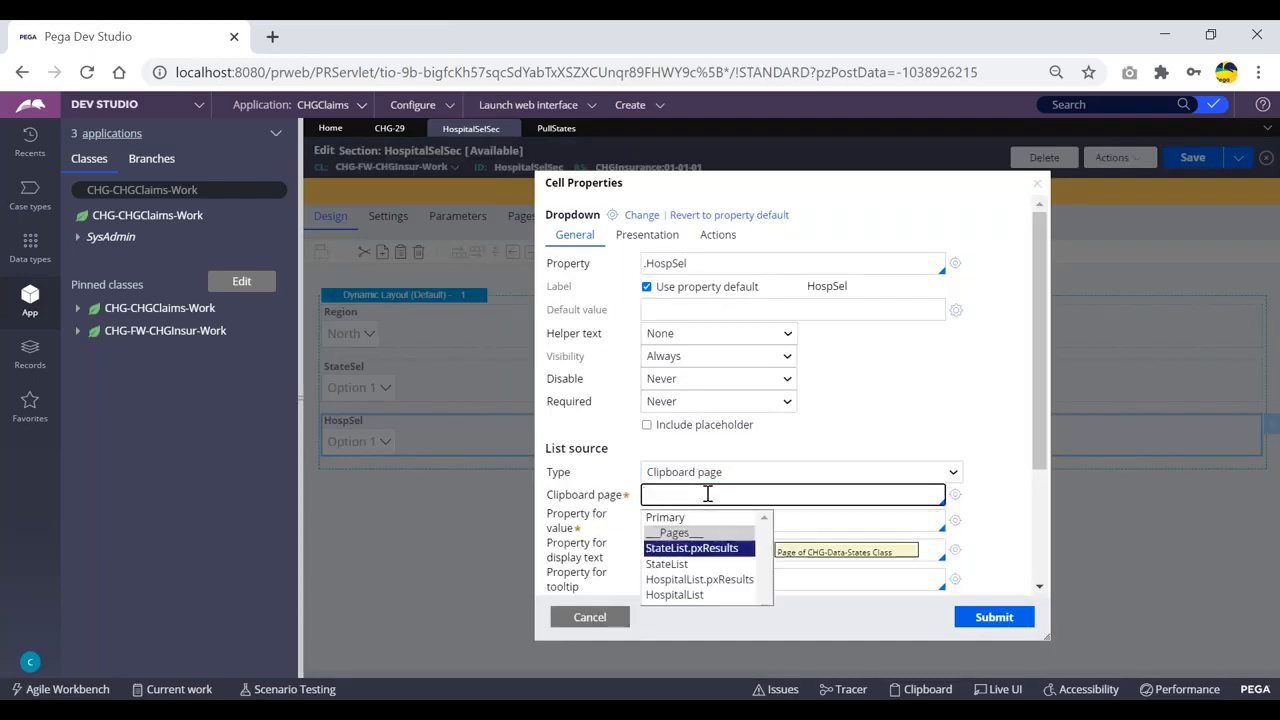
pyautogui.press('Return')
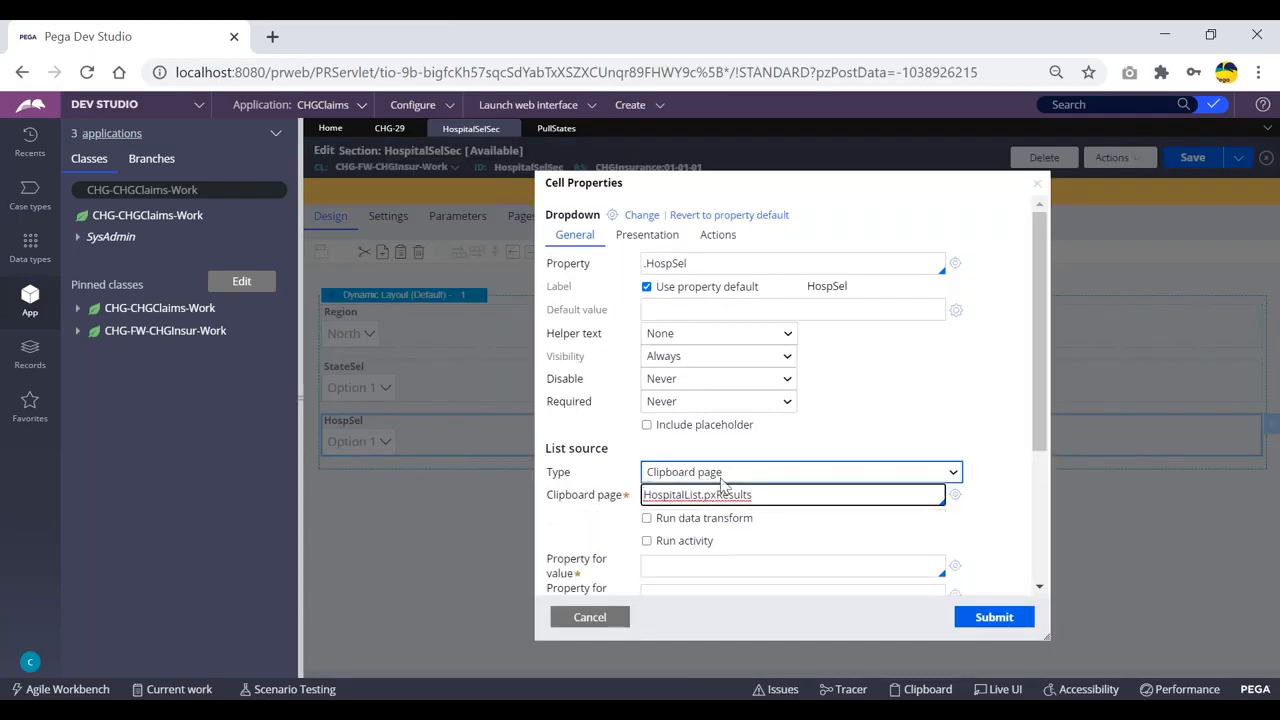
# - Enable running an activity for the HospSel list source and choose PullStates
pyautogui.scroll(-1, 710, 490)
pyautogui.moveTo(758, 393); pyautogui.dragTo(643, 395)
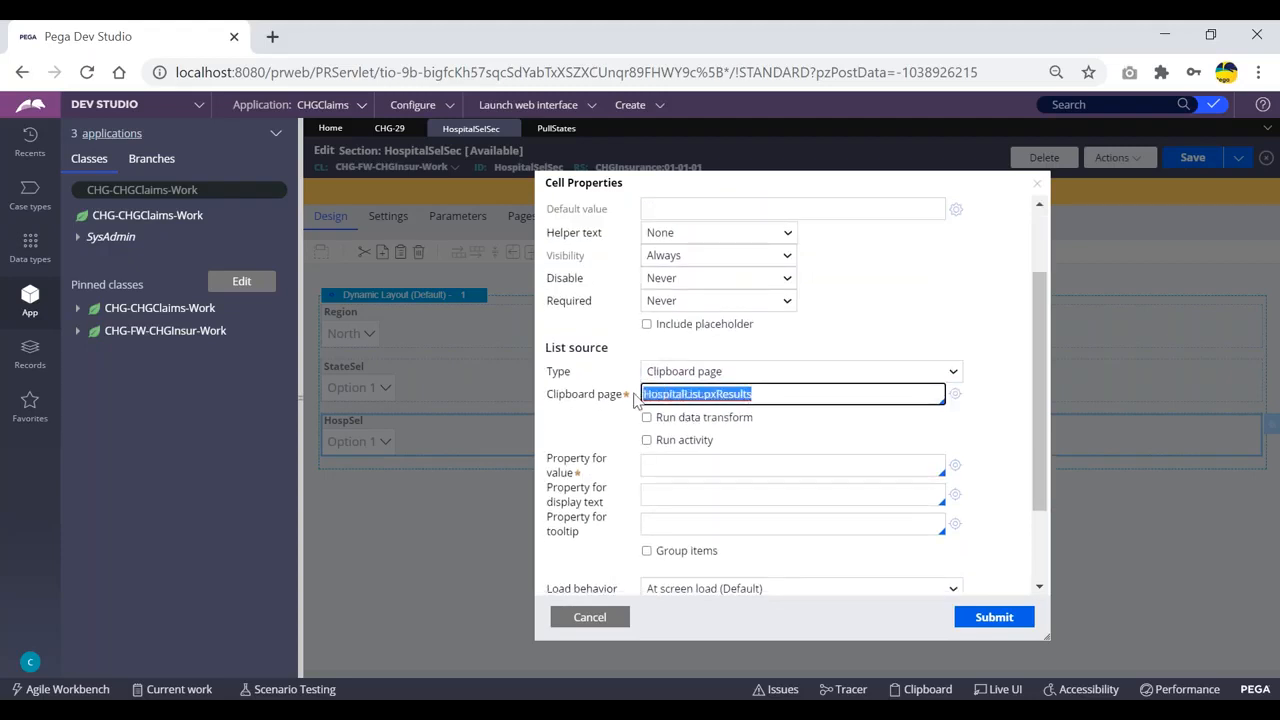
pyautogui.click(646, 441)
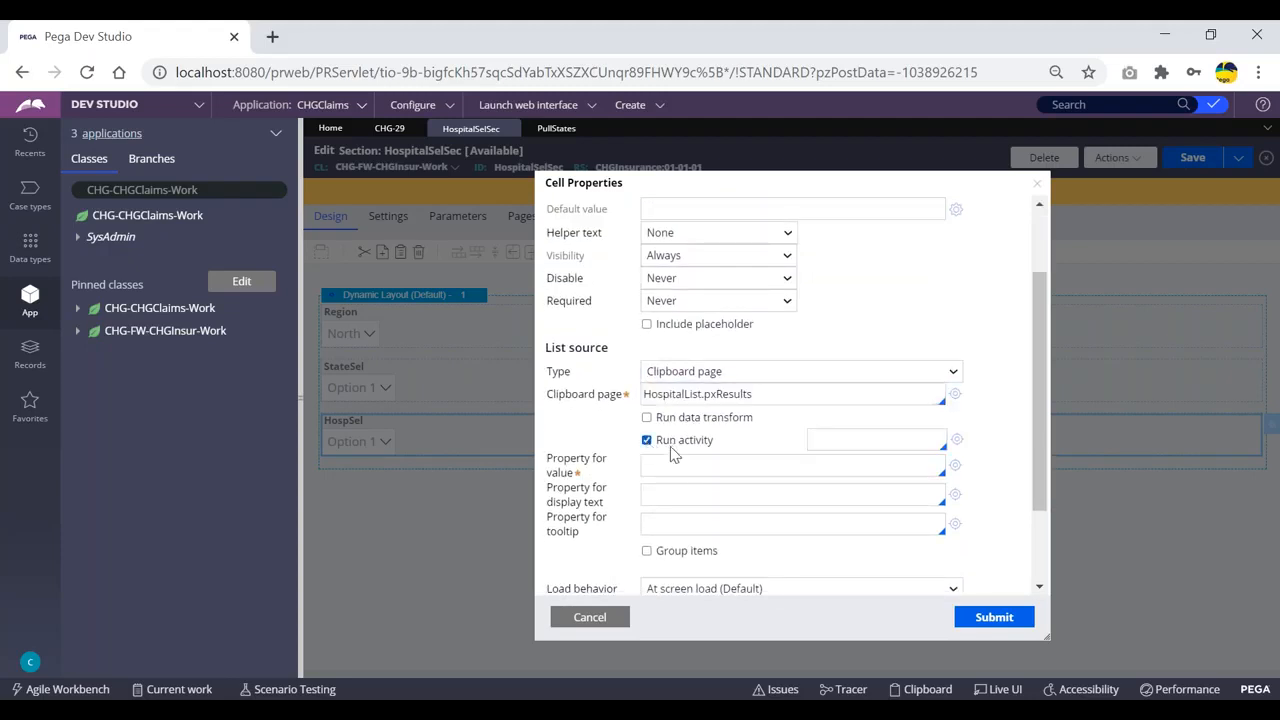
pyautogui.click(825, 440)
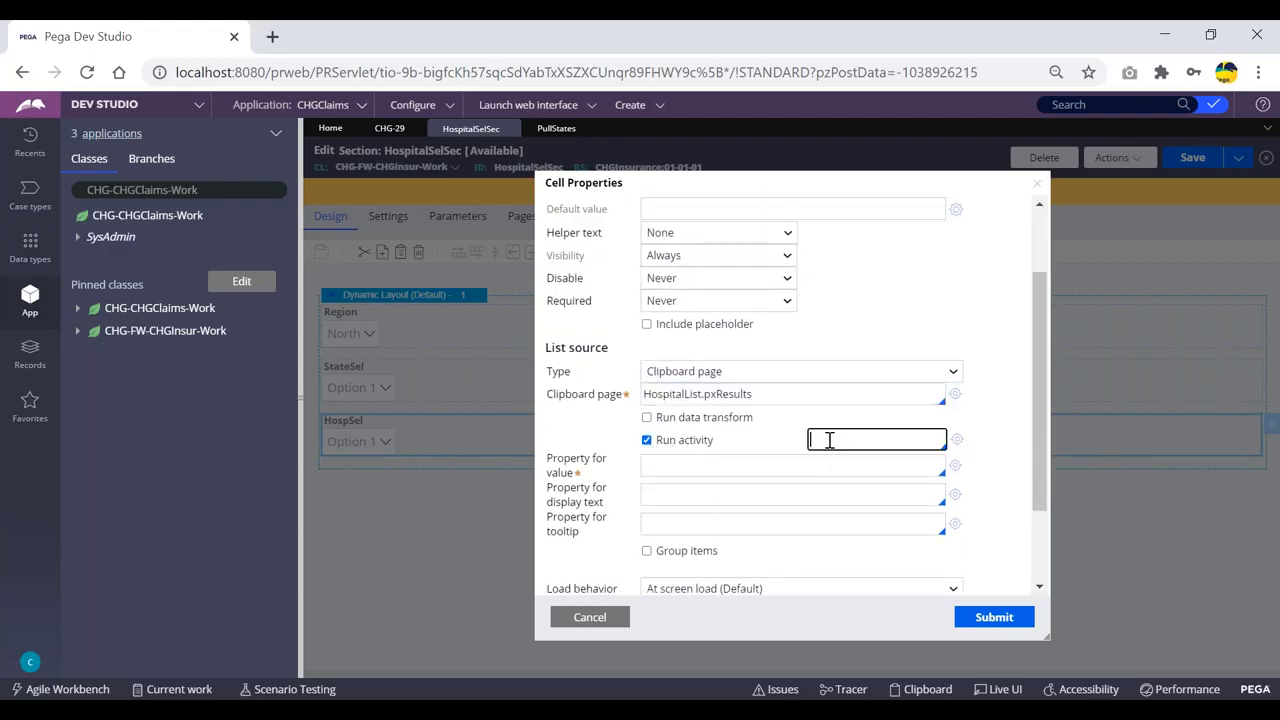
pyautogui.press('Down')
pyautogui.press('Return')
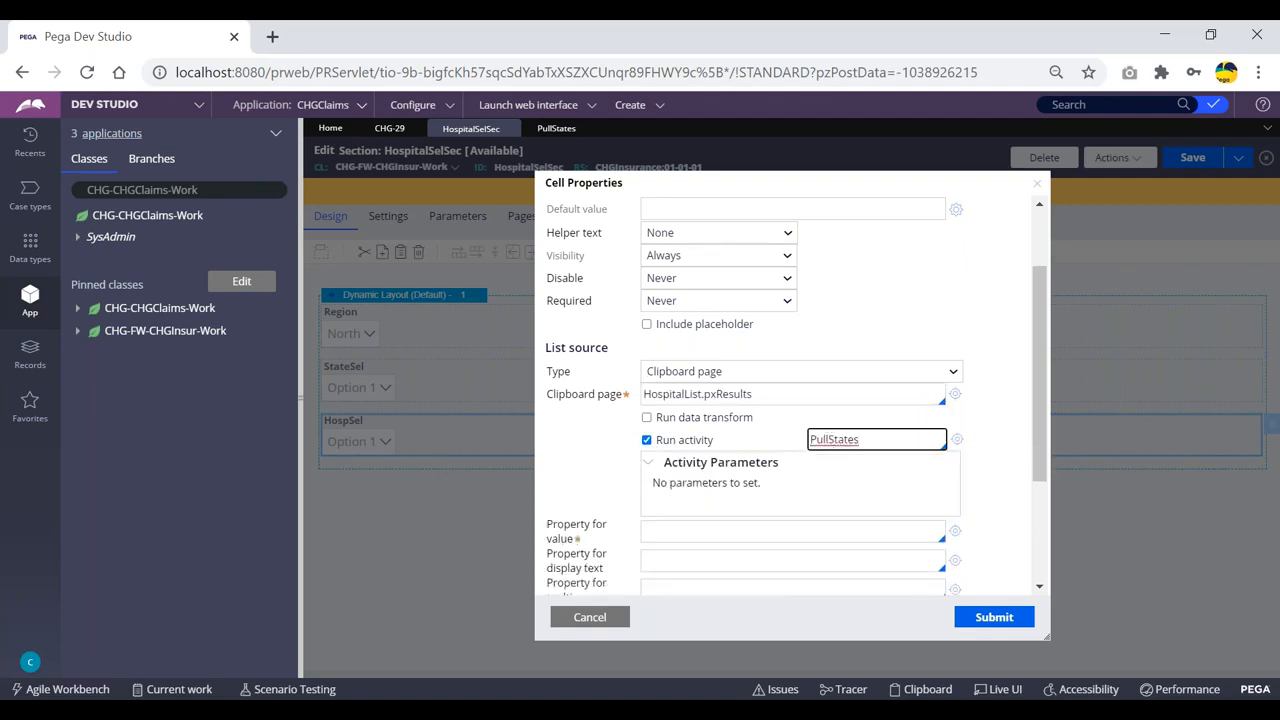
# - Set the HospSel list's value property to .HospitalCode and its display text property to .HopitalName
pyautogui.click(744, 533)
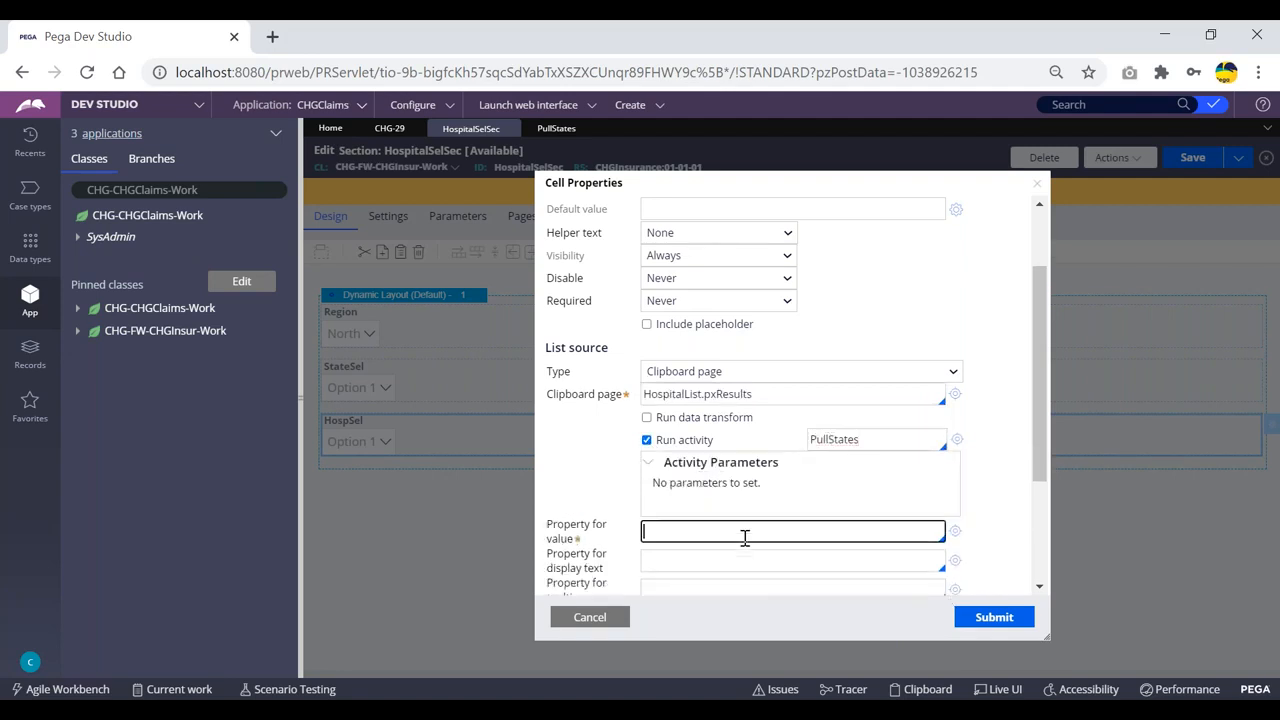
pyautogui.press('Down')
pyautogui.press('Down')
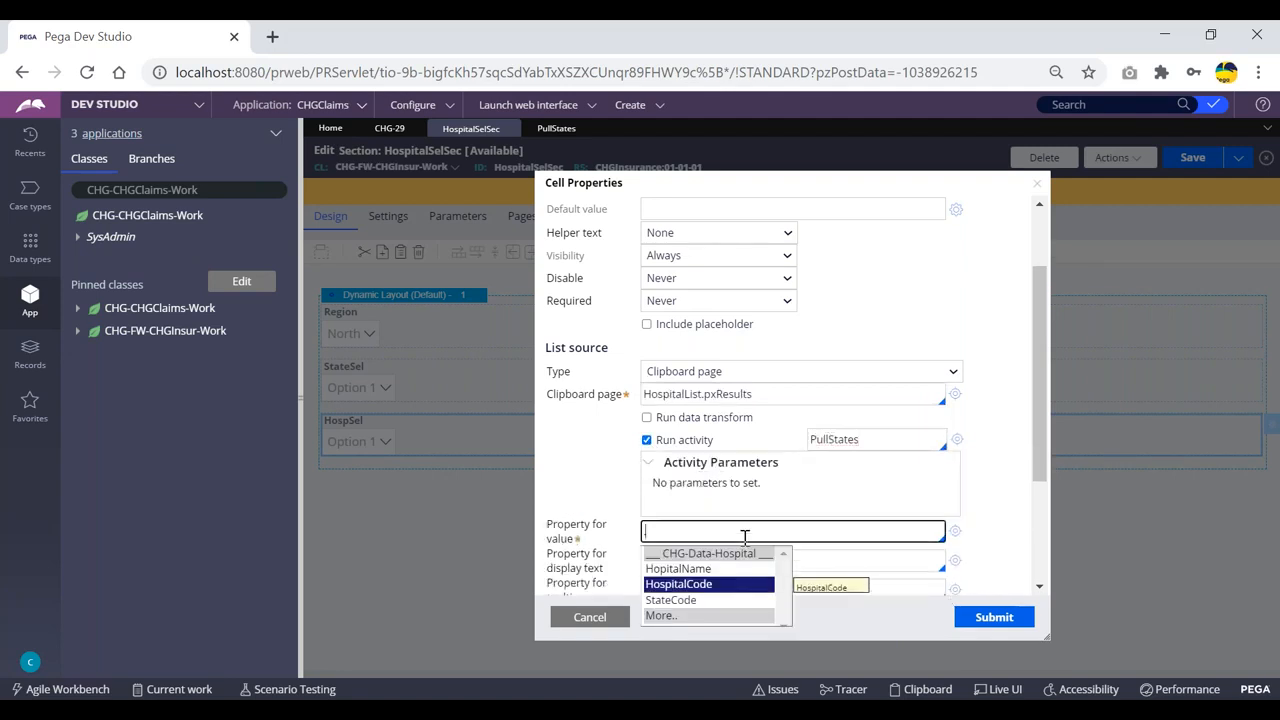
pyautogui.press('Return')
pyautogui.click(731, 563)
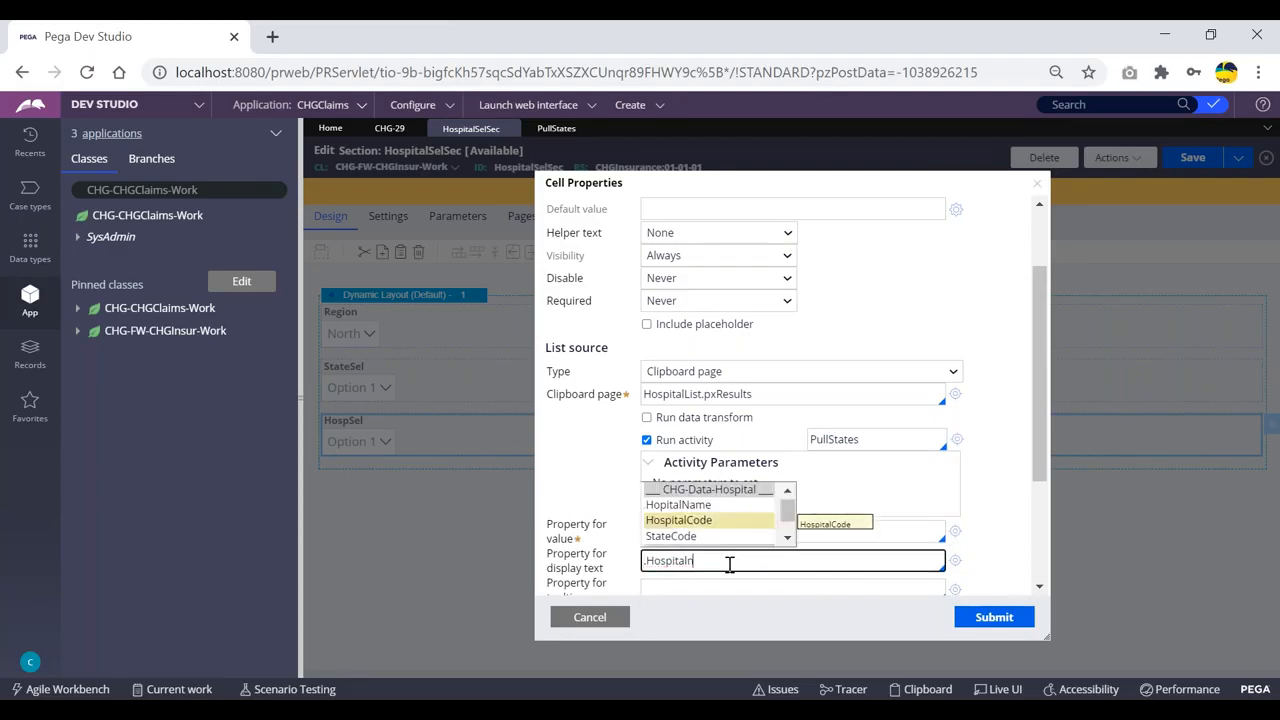
pyautogui.press('Up')
pyautogui.press('Return')
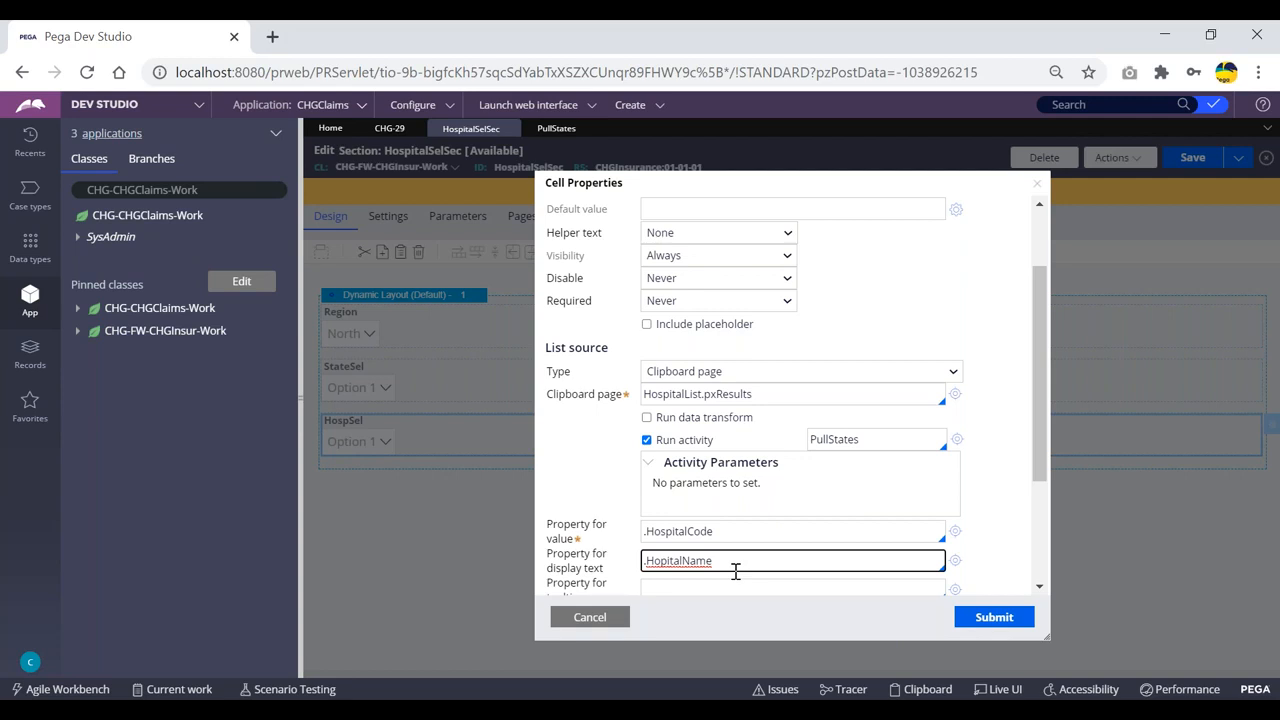
# - Review HospSel's list source settings and the PullStates activity it runs, and bring up the PullStates rule
pyautogui.scroll(-1, 743, 554)
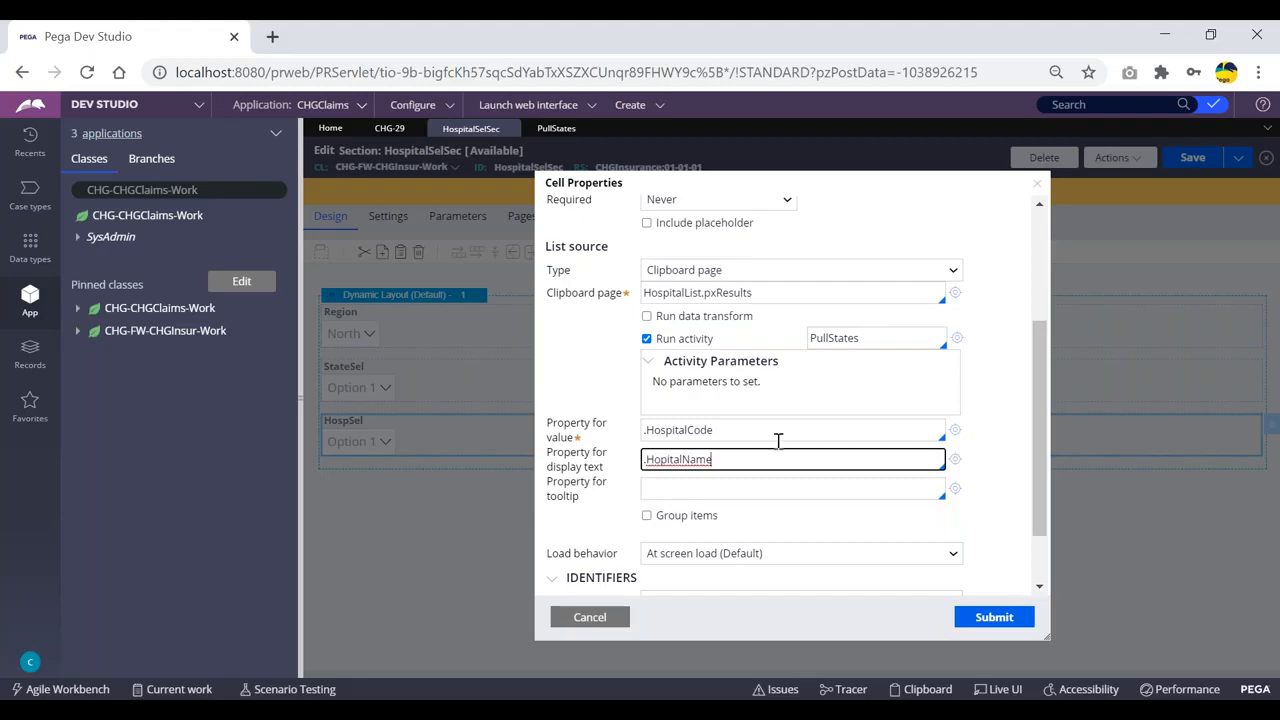
pyautogui.doubleClick(866, 338)
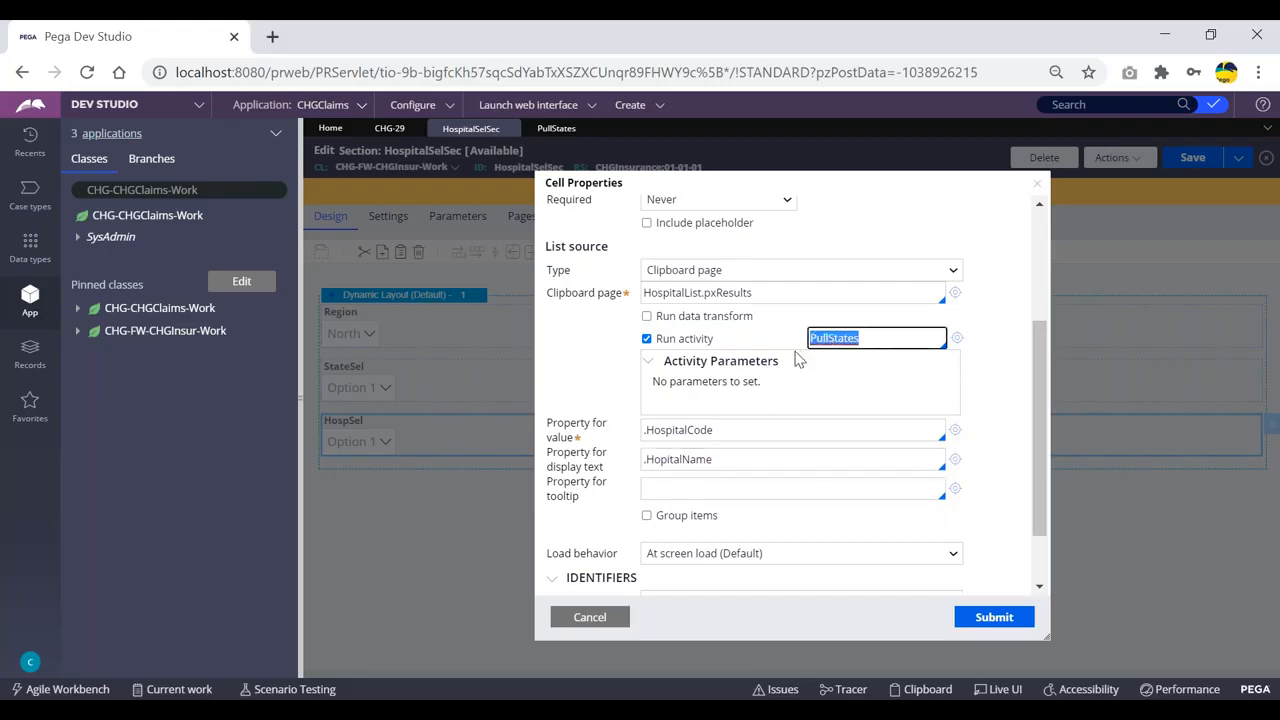
pyautogui.scroll(1, 797, 358)
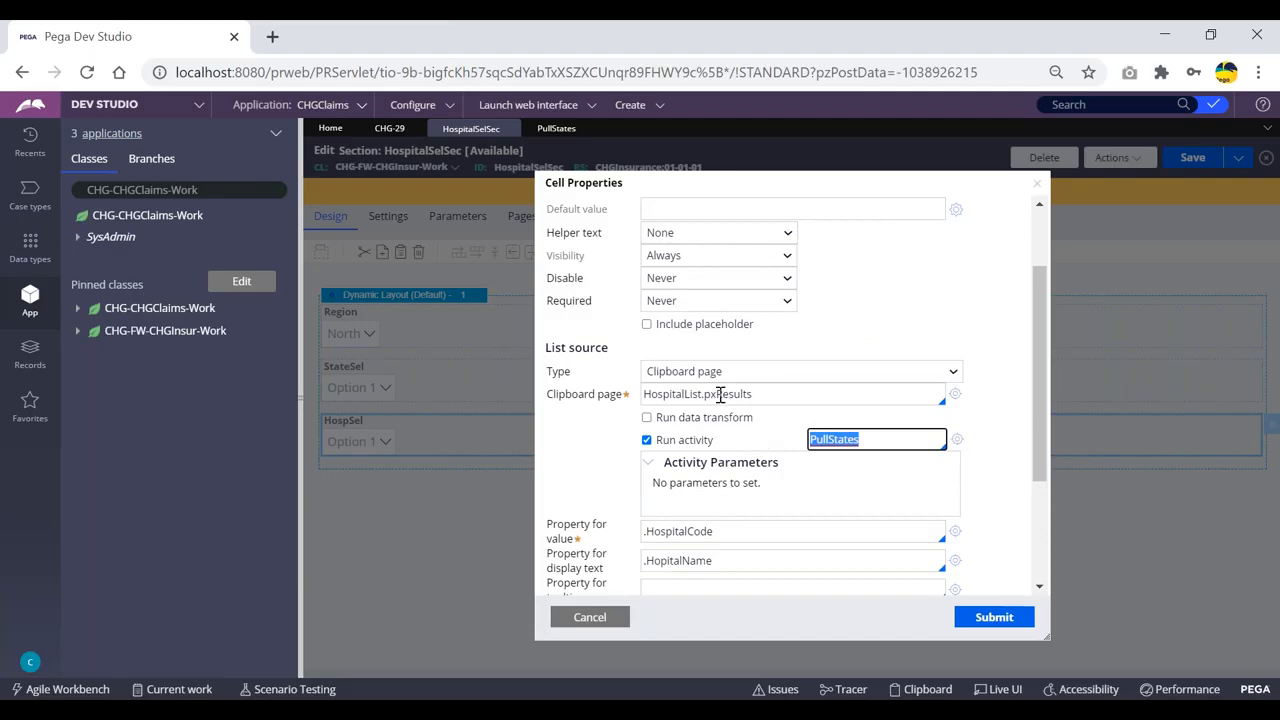
pyautogui.moveTo(616, 350); pyautogui.dragTo(574, 350)
pyautogui.click(648, 354)
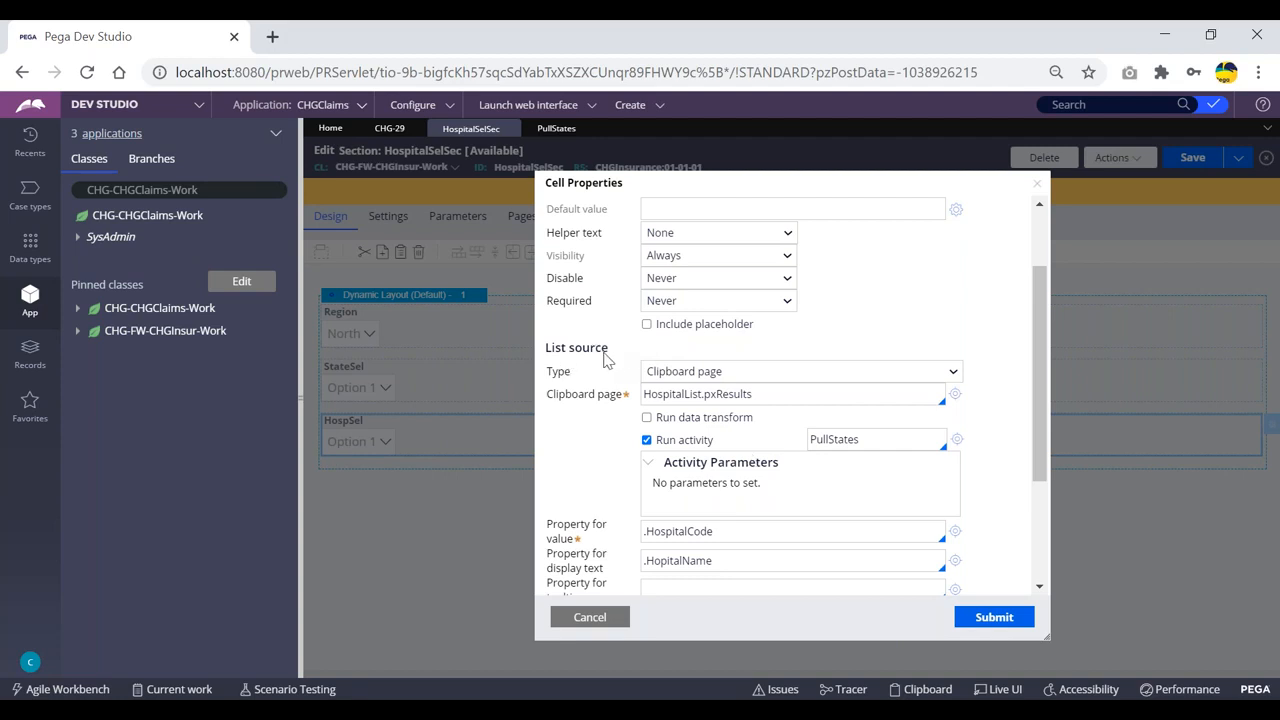
pyautogui.moveTo(607, 350); pyautogui.dragTo(558, 352)
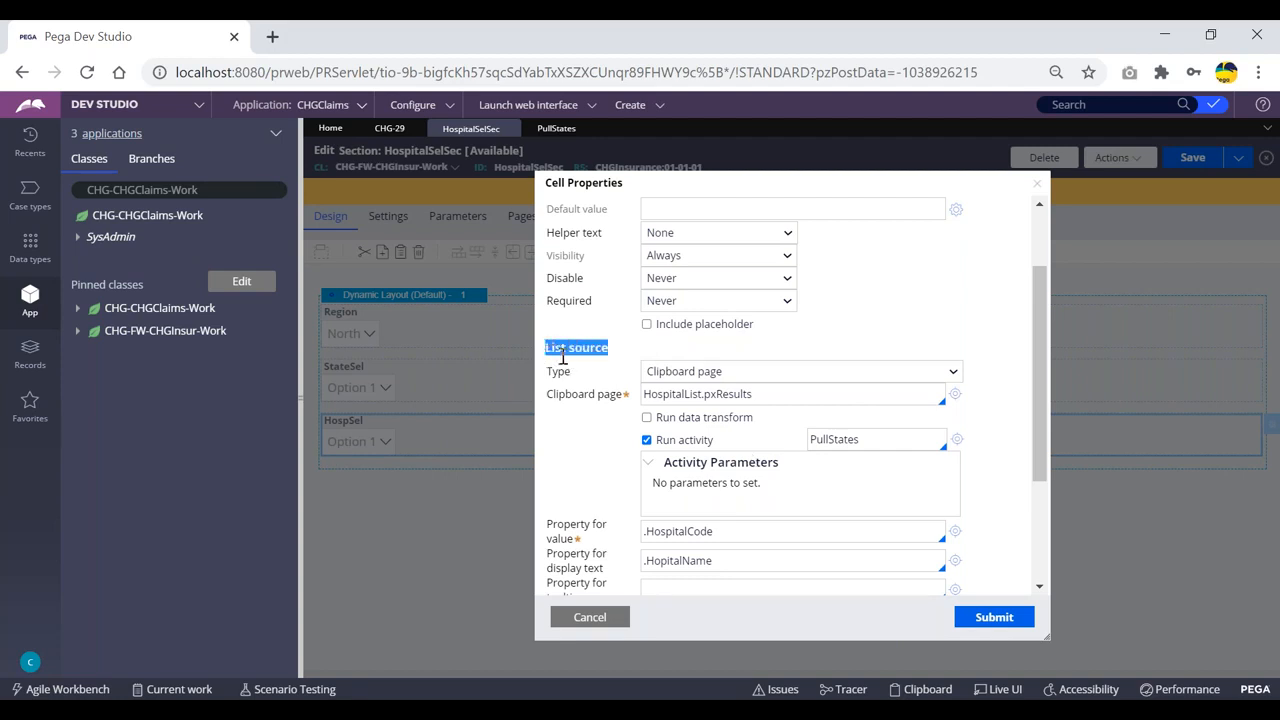
pyautogui.click(563, 358)
pyautogui.moveTo(872, 440); pyautogui.dragTo(800, 441)
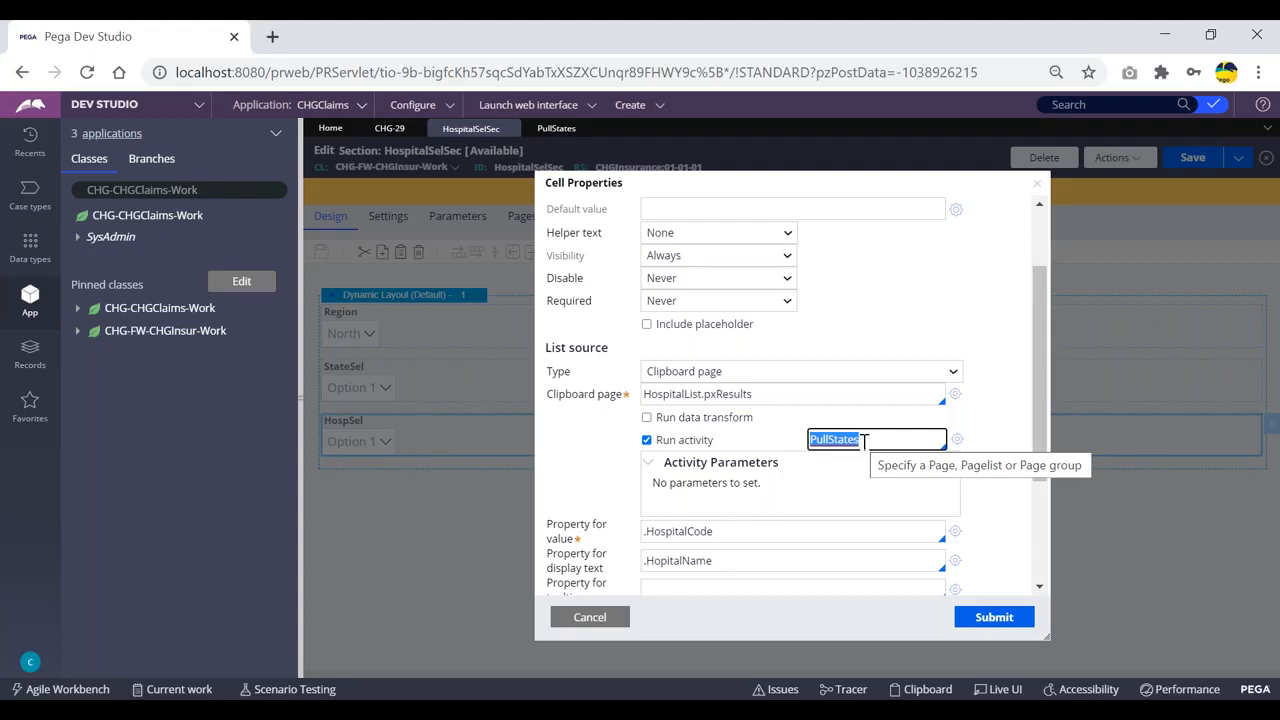
pyautogui.click(556, 128)
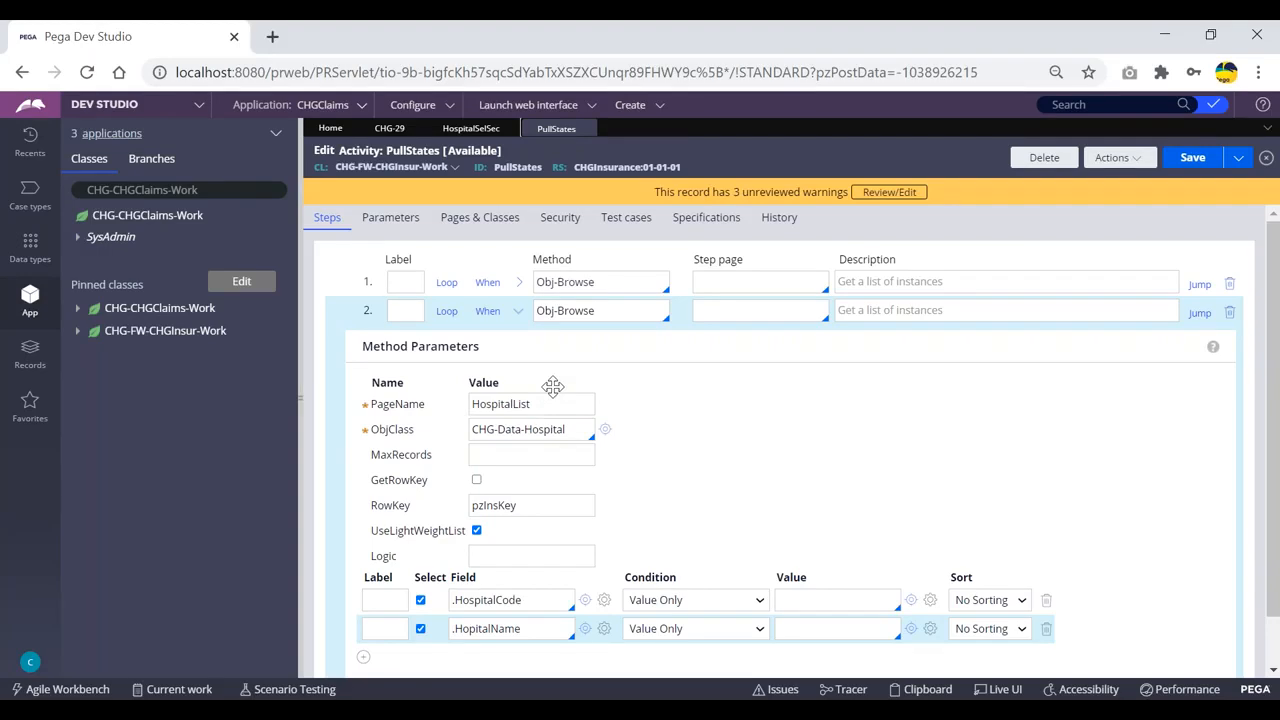
# - Return to the HospitalSelSec section, apply HospSel's cell properties and save the section
pyautogui.click(487, 136)
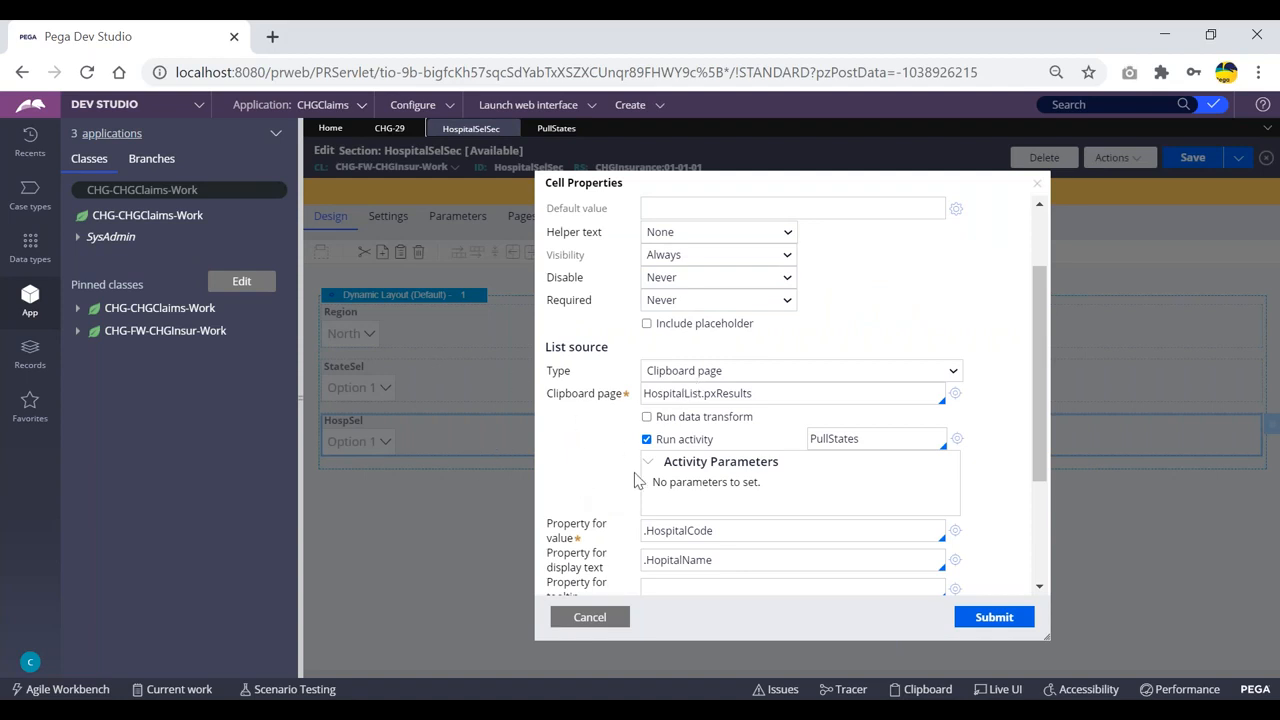
pyautogui.scroll(-1, 578, 455)
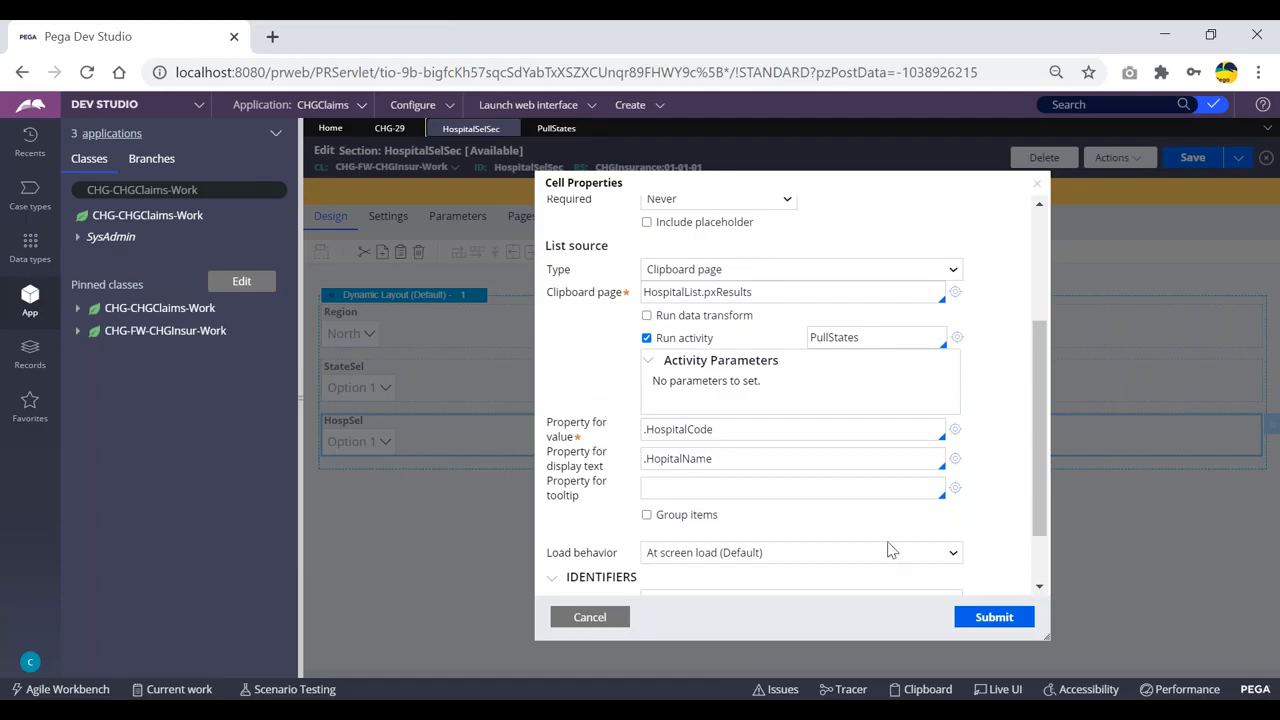
pyautogui.click(993, 617)
pyautogui.click(1185, 158)
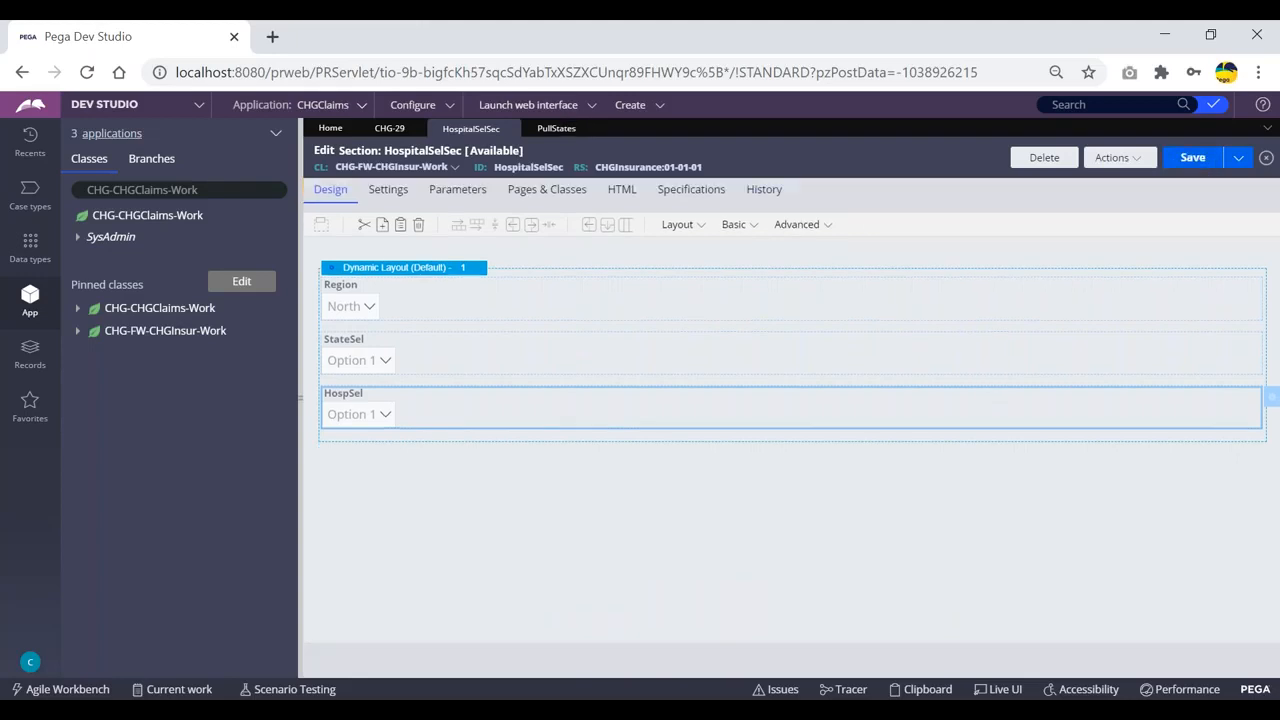
# - Refresh the CHG-29 case and look through the options listed in its StateSel and HospSel dropdowns
pyautogui.click(390, 128)
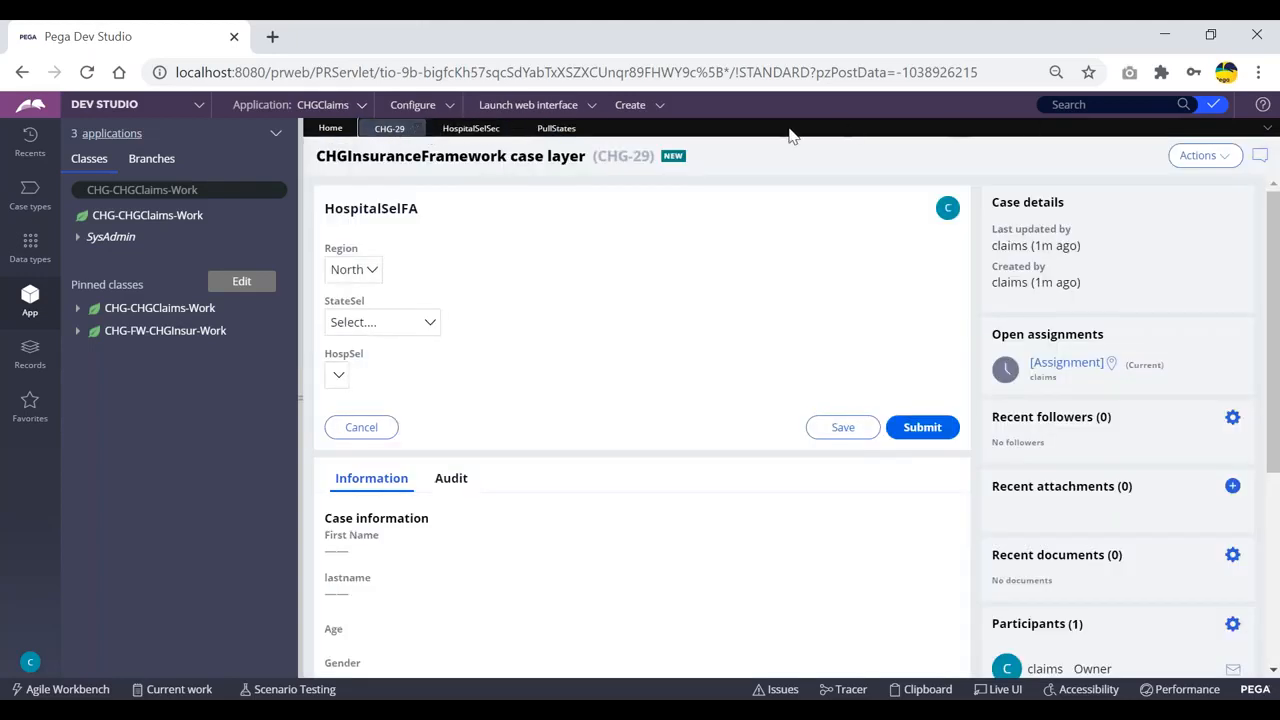
pyautogui.click(1200, 156)
pyautogui.click(1200, 180)
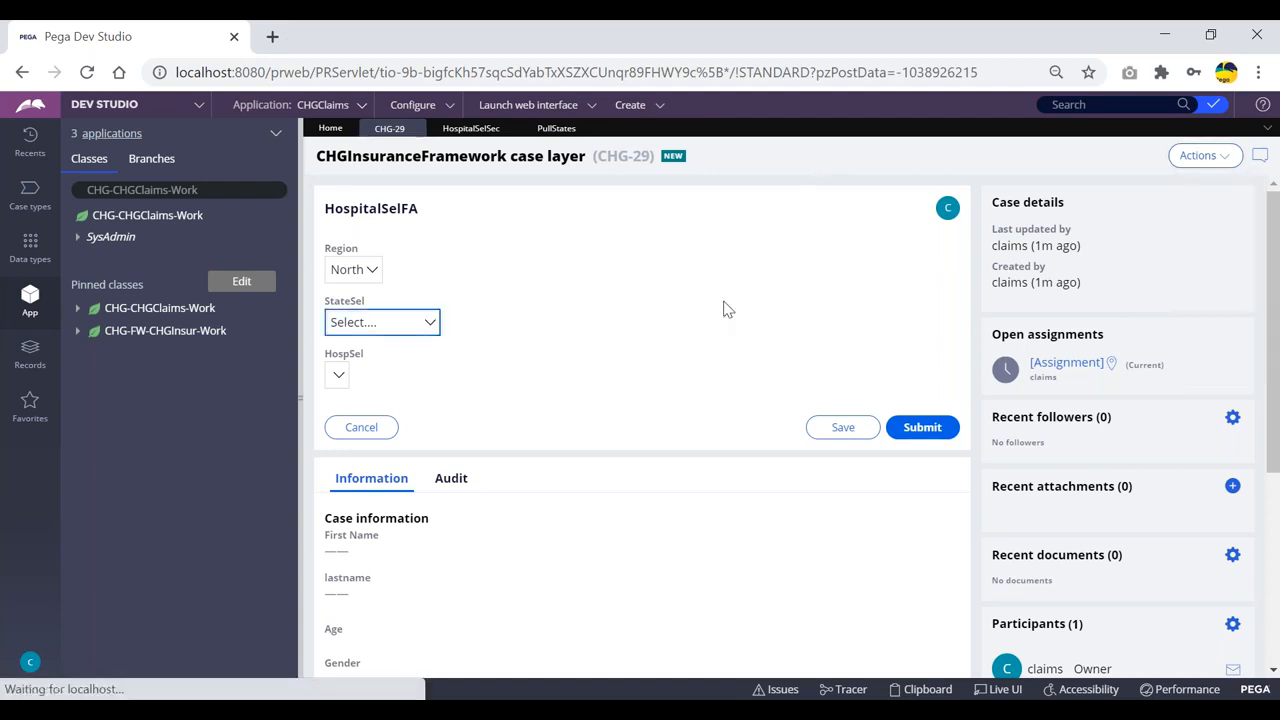
pyautogui.click(405, 322)
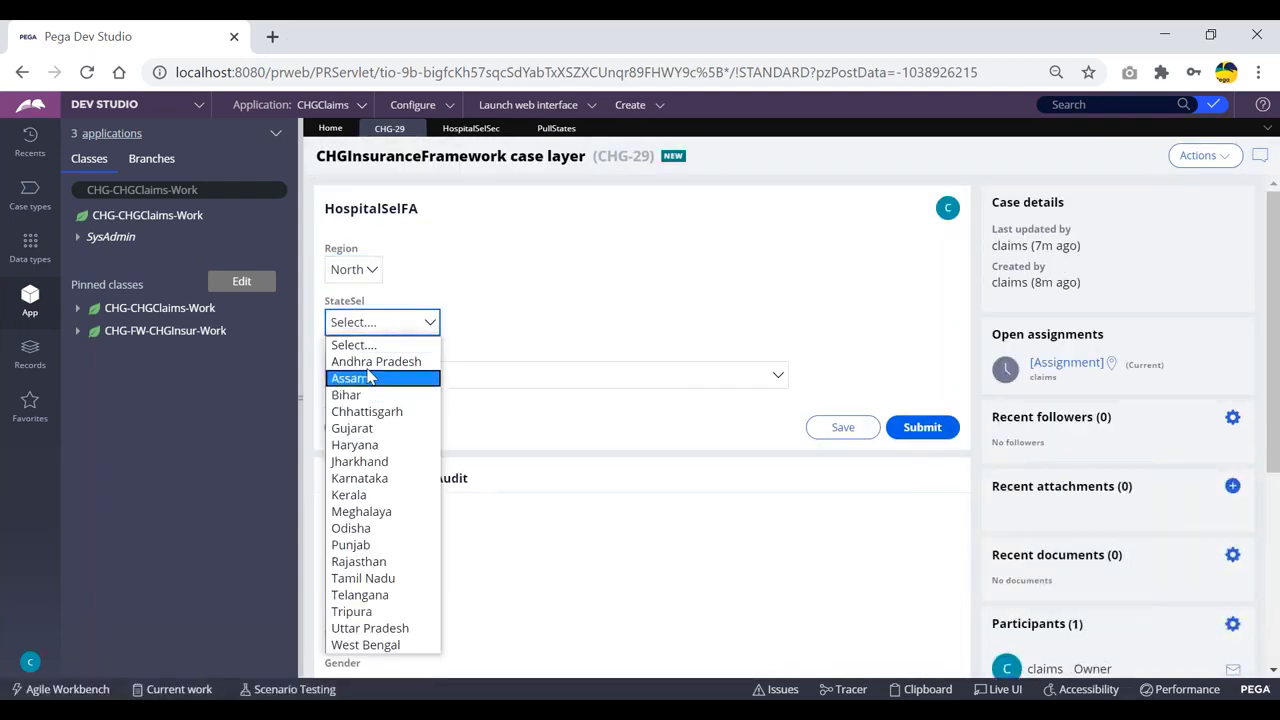
pyautogui.click(520, 313)
pyautogui.click(520, 380)
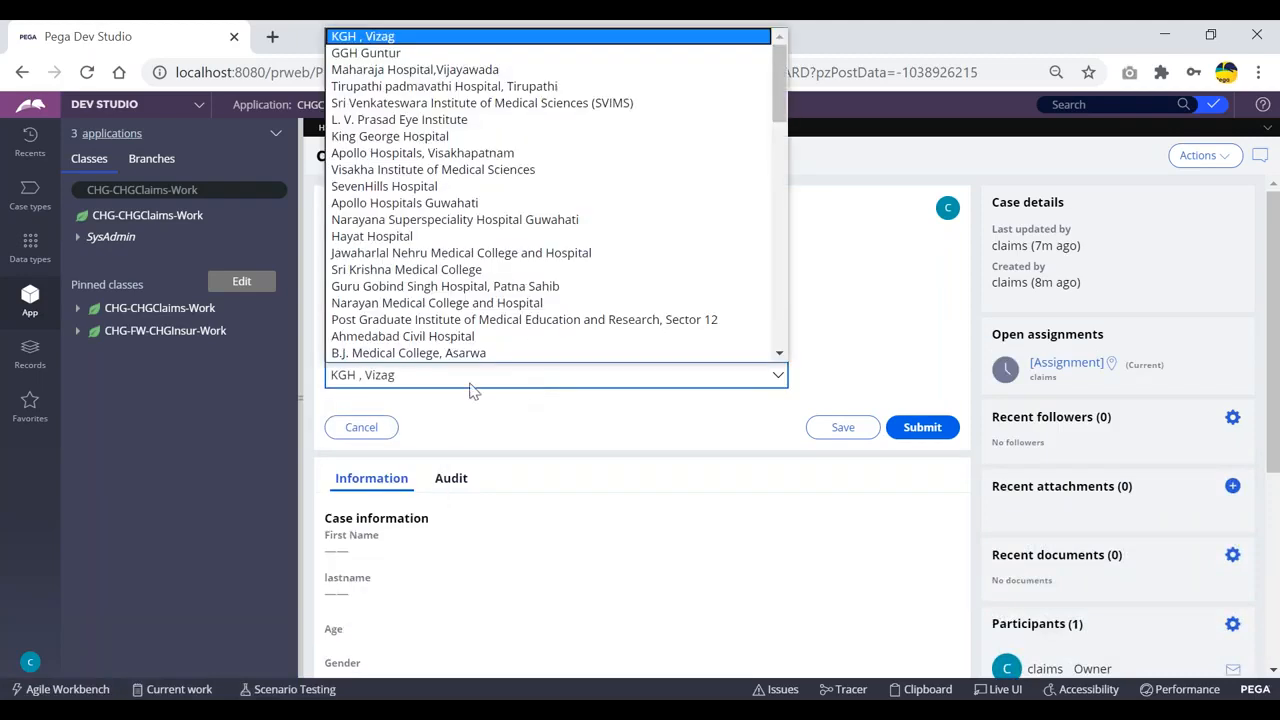
pyautogui.scroll(-10, 458, 203)
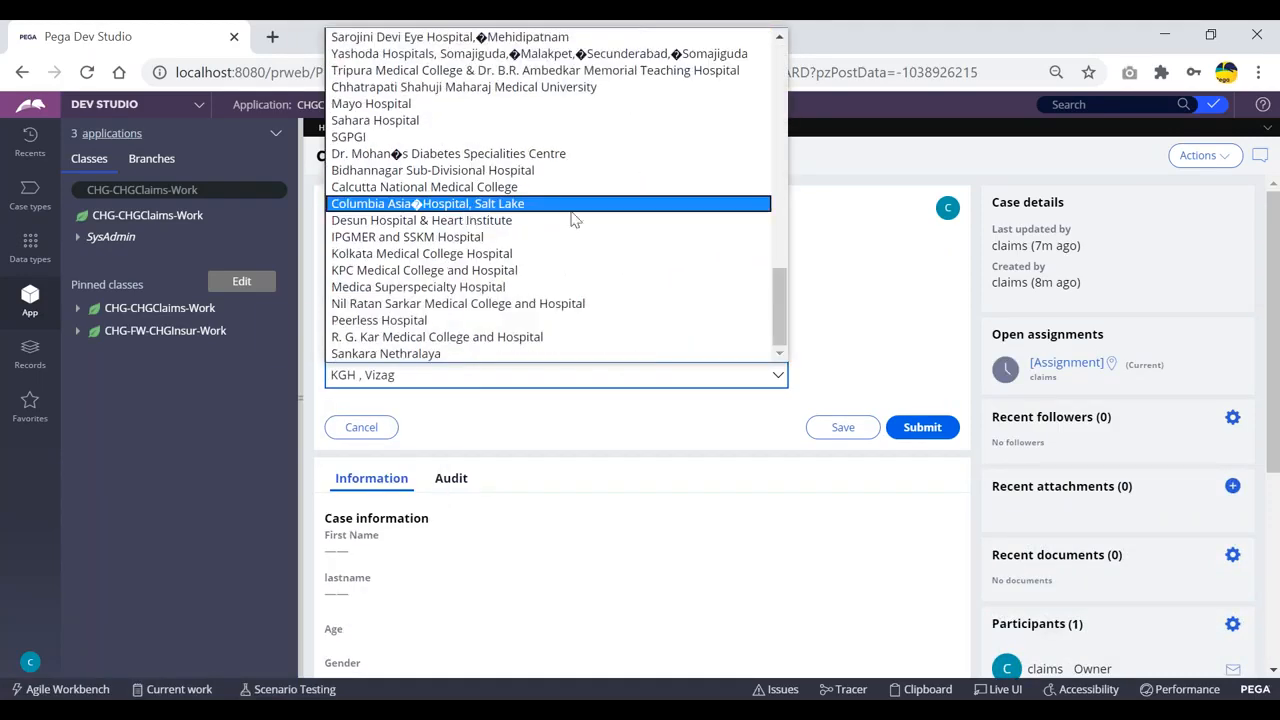
pyautogui.click(864, 251)
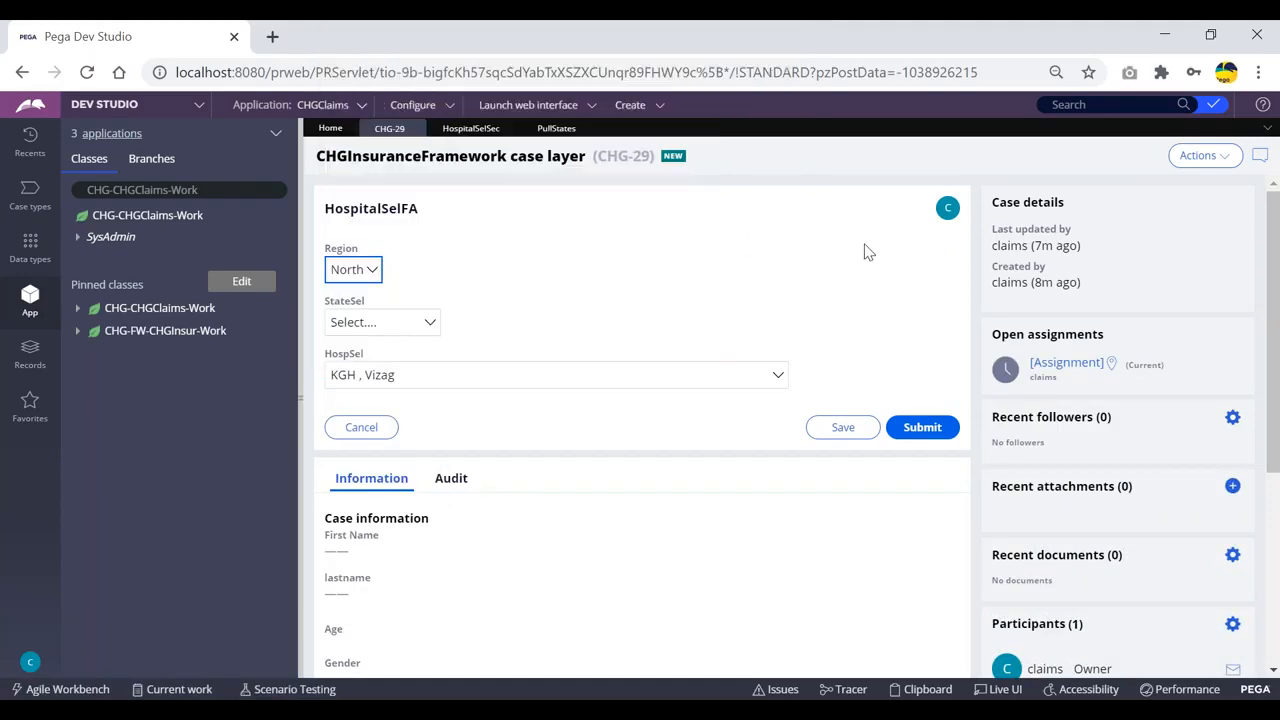
# - Include the placeholder "Select.." for the HospSel dropdown in HospitalSelSec and save the section
pyautogui.click(558, 131)
pyautogui.click(471, 128)
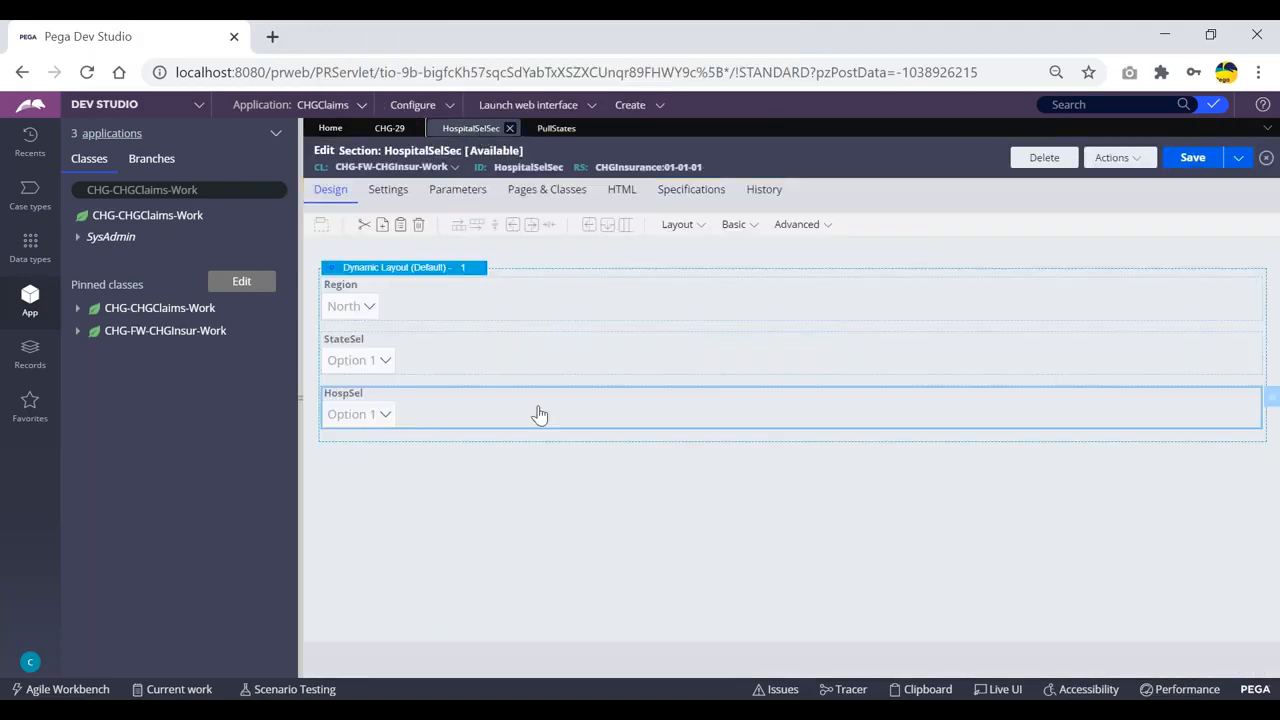
pyautogui.doubleClick(488, 413)
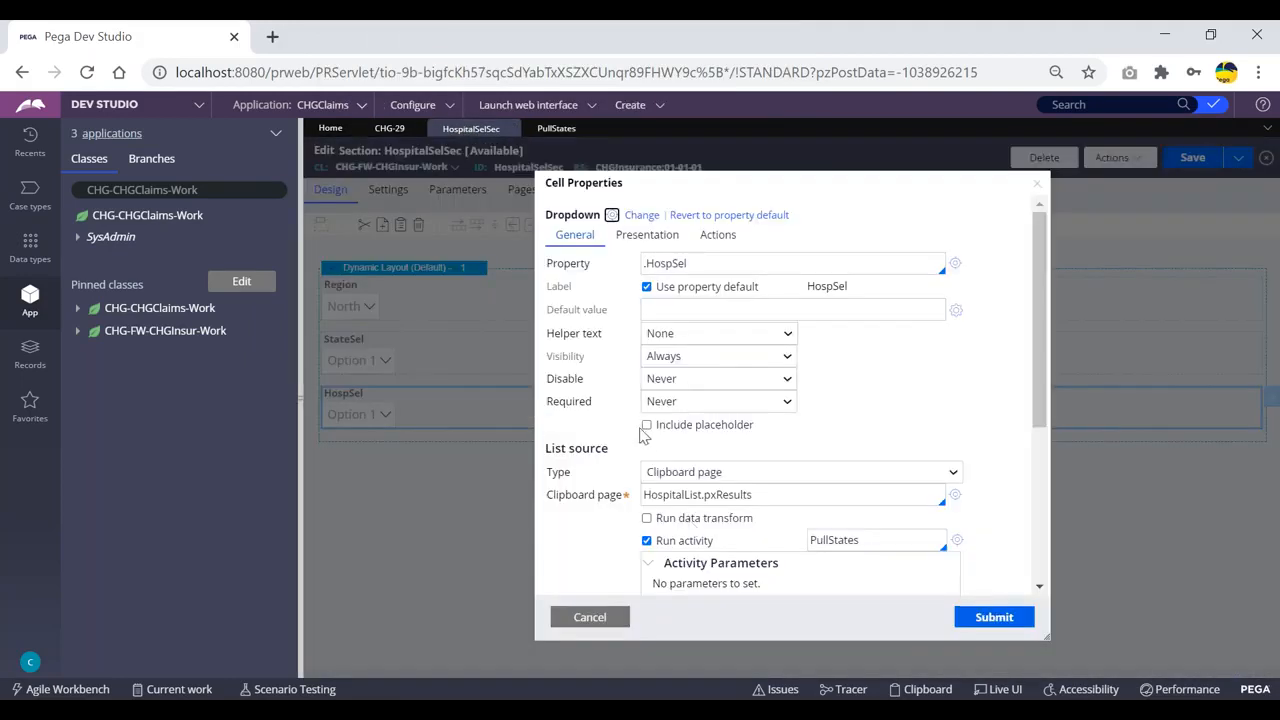
pyautogui.click(646, 424)
pyautogui.click(813, 424)
pyautogui.write('Select..')
pyautogui.click(994, 618)
pyautogui.click(1190, 157)
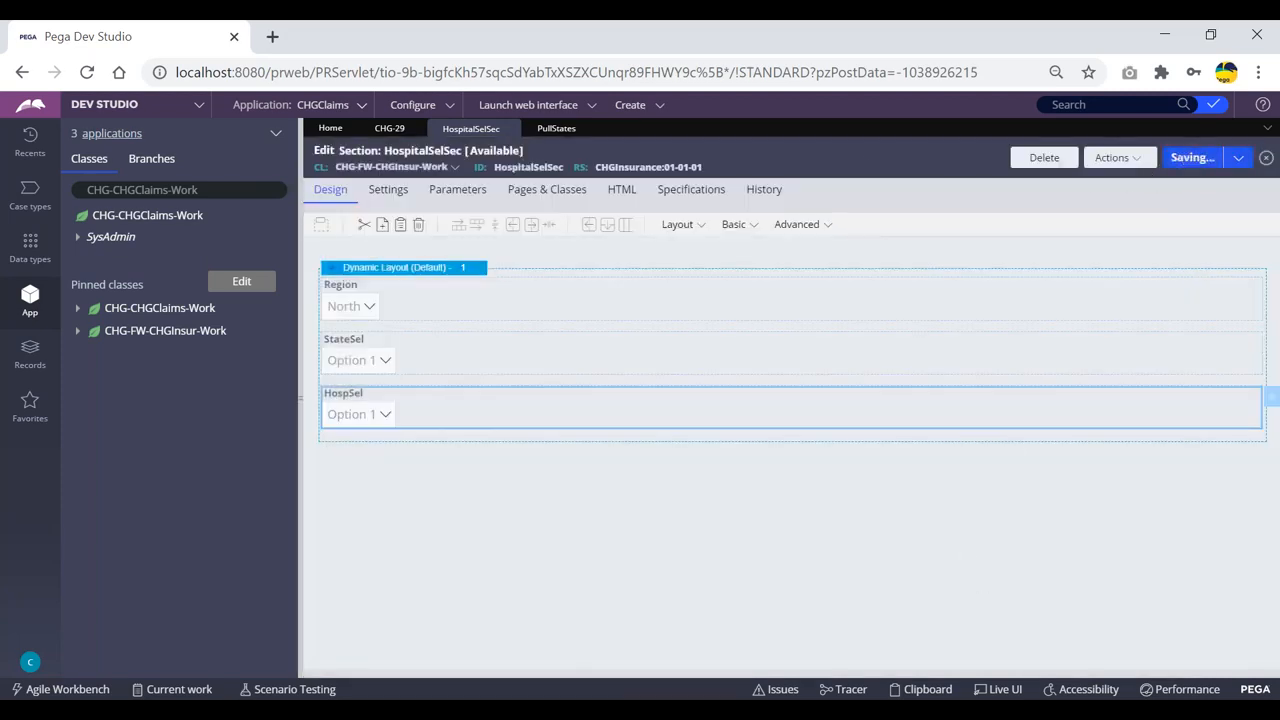
# - Create a new ClaimsFlow case
pyautogui.click(633, 106)
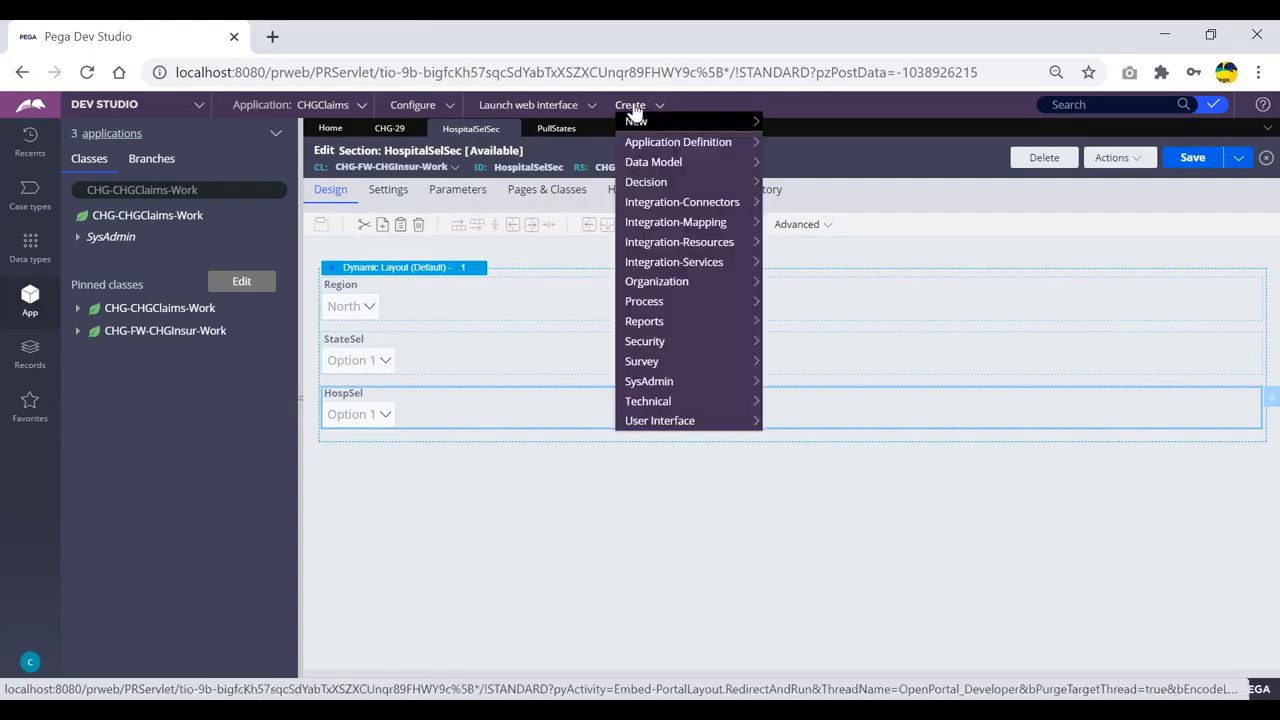
pyautogui.moveTo(645, 124)
pyautogui.click(812, 124)
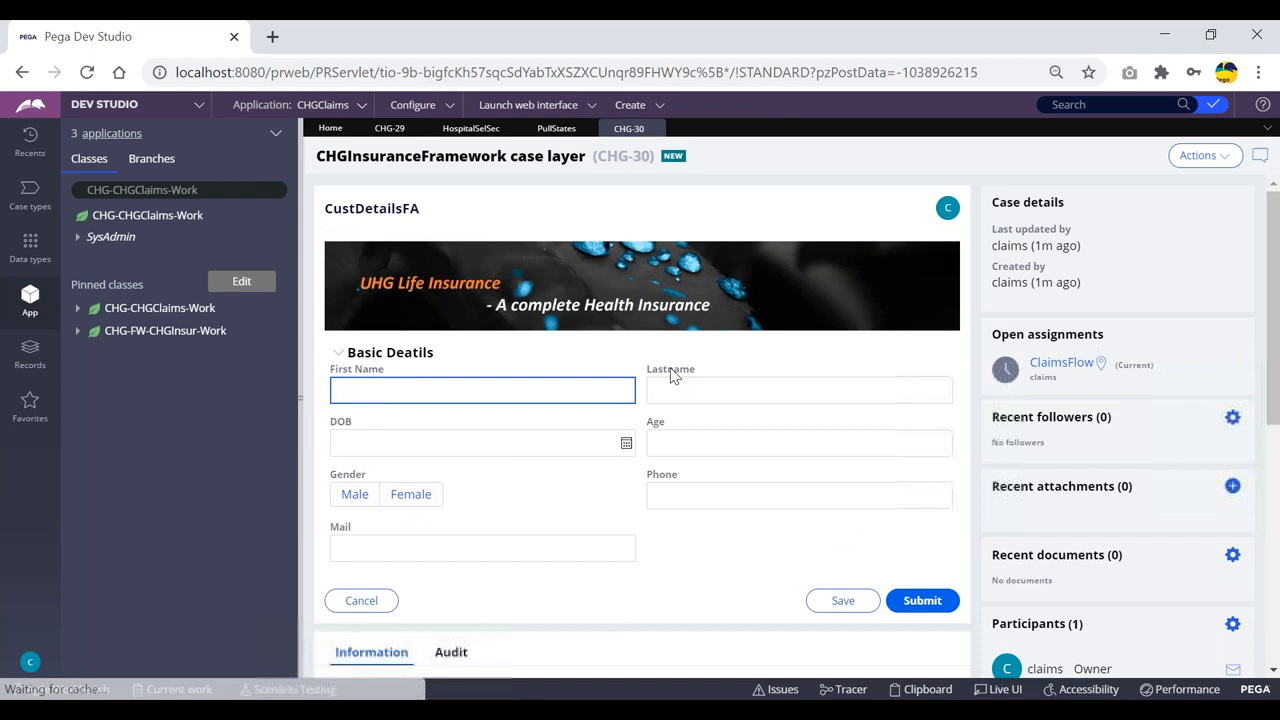
# - Start the Tracer, add Flow to its event types to trace, and minimize the Tracer window
pyautogui.click(850, 690)
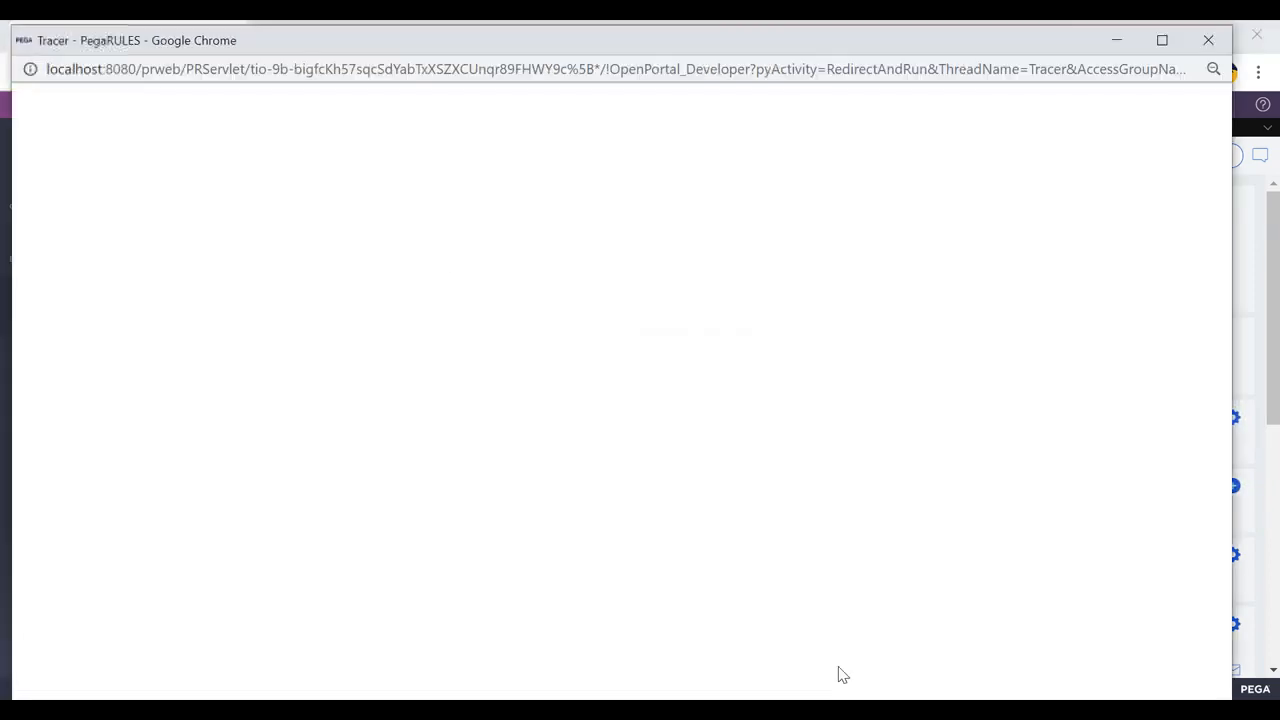
pyautogui.moveTo(124, 48); pyautogui.dragTo(125, 75)
pyautogui.moveTo(590, 75); pyautogui.dragTo(591, 112)
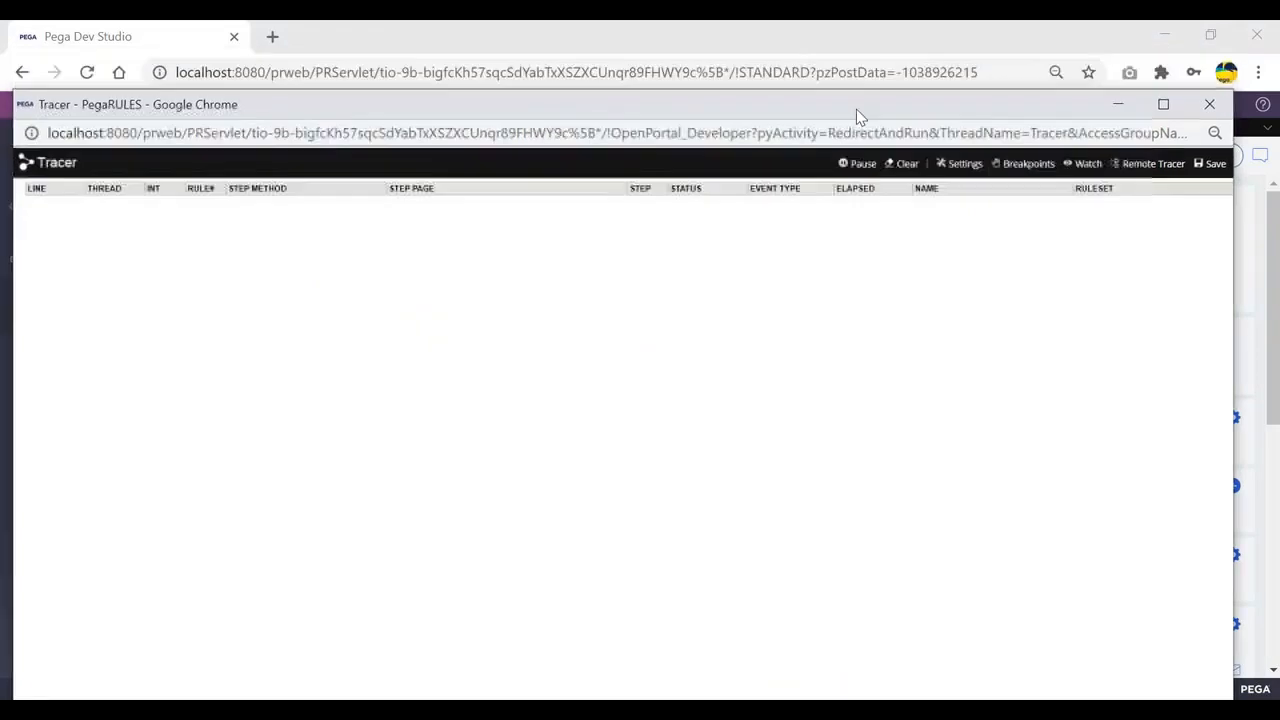
pyautogui.click(966, 166)
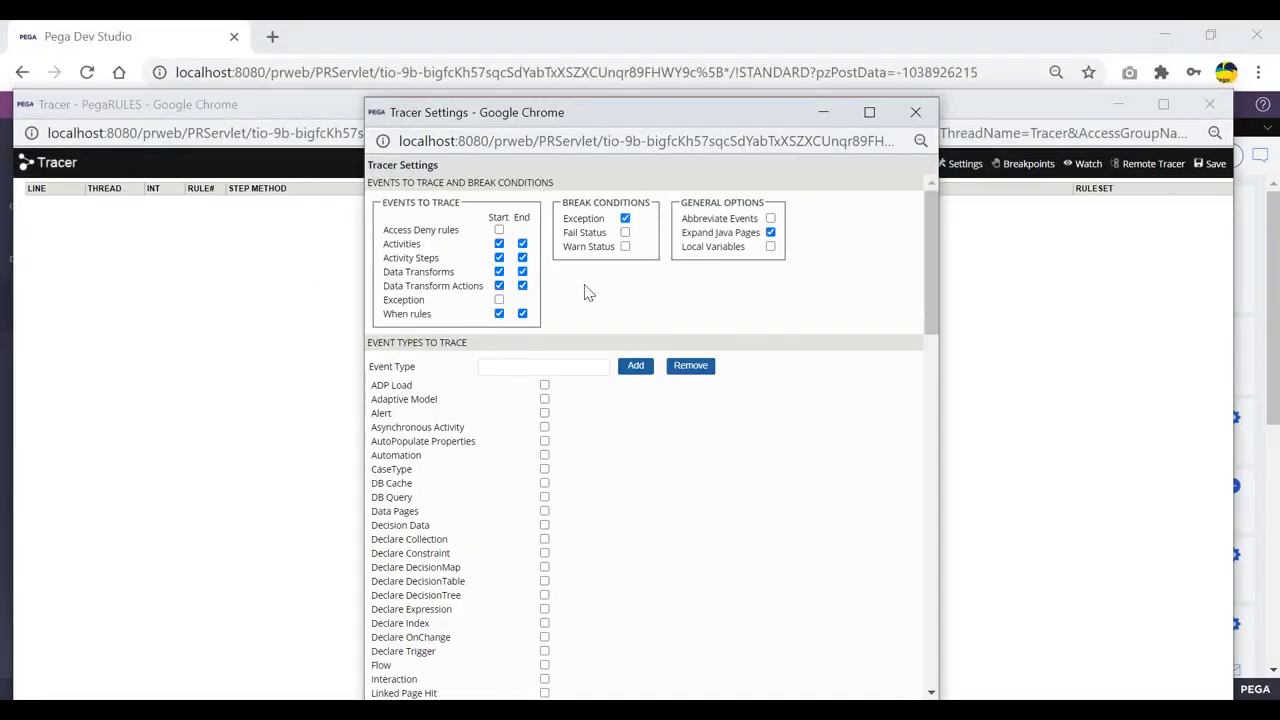
pyautogui.scroll(-3, 585, 290)
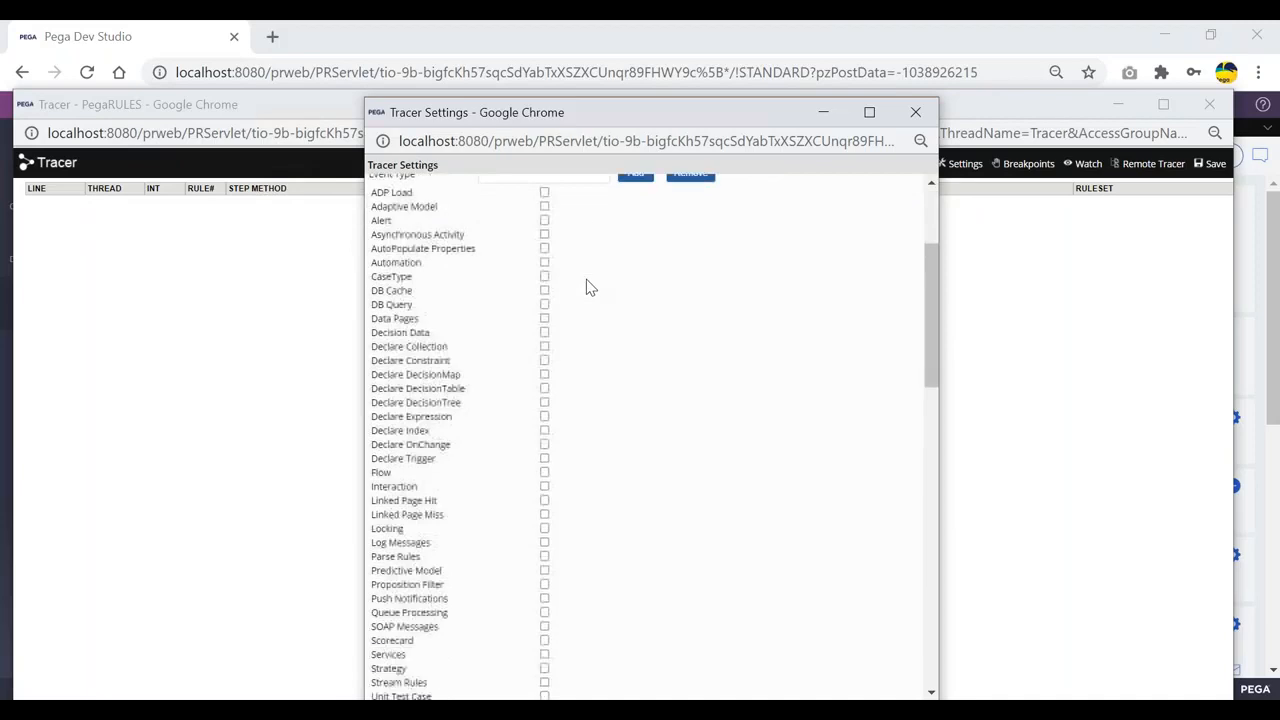
pyautogui.click(545, 463)
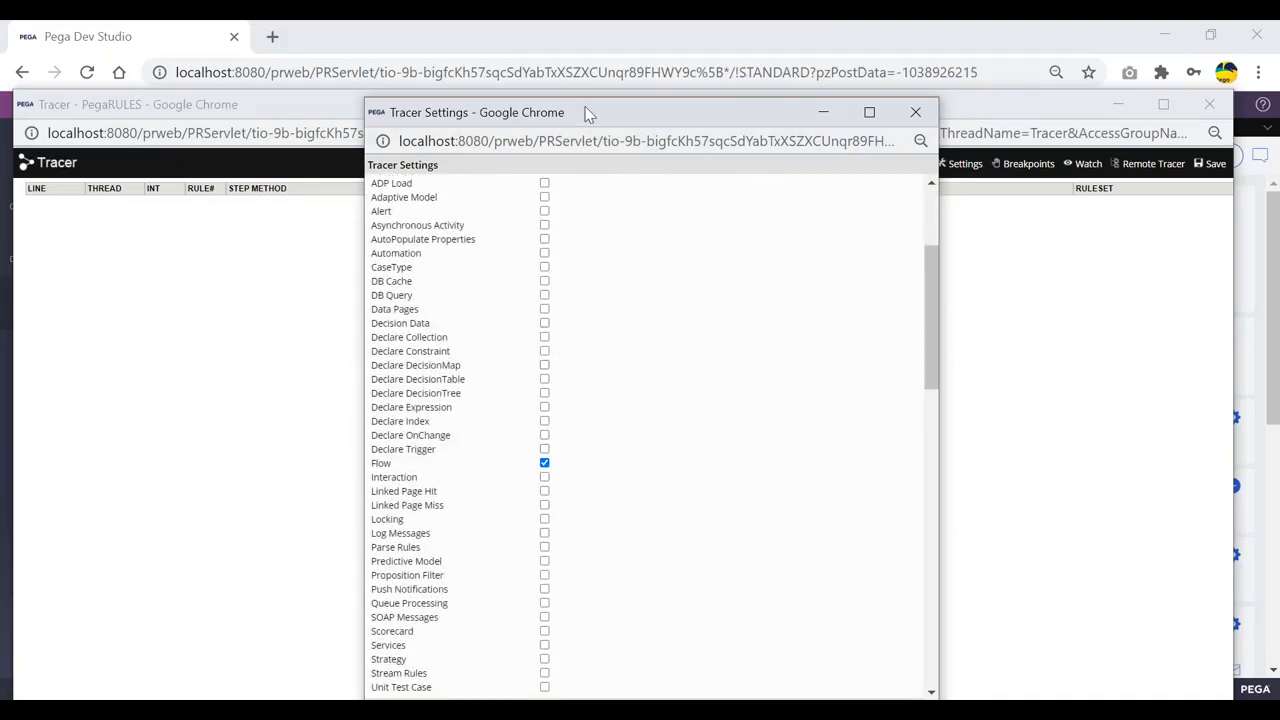
pyautogui.moveTo(586, 113); pyautogui.dragTo(554, 55)
pyautogui.click(590, 658)
pyautogui.click(1118, 104)
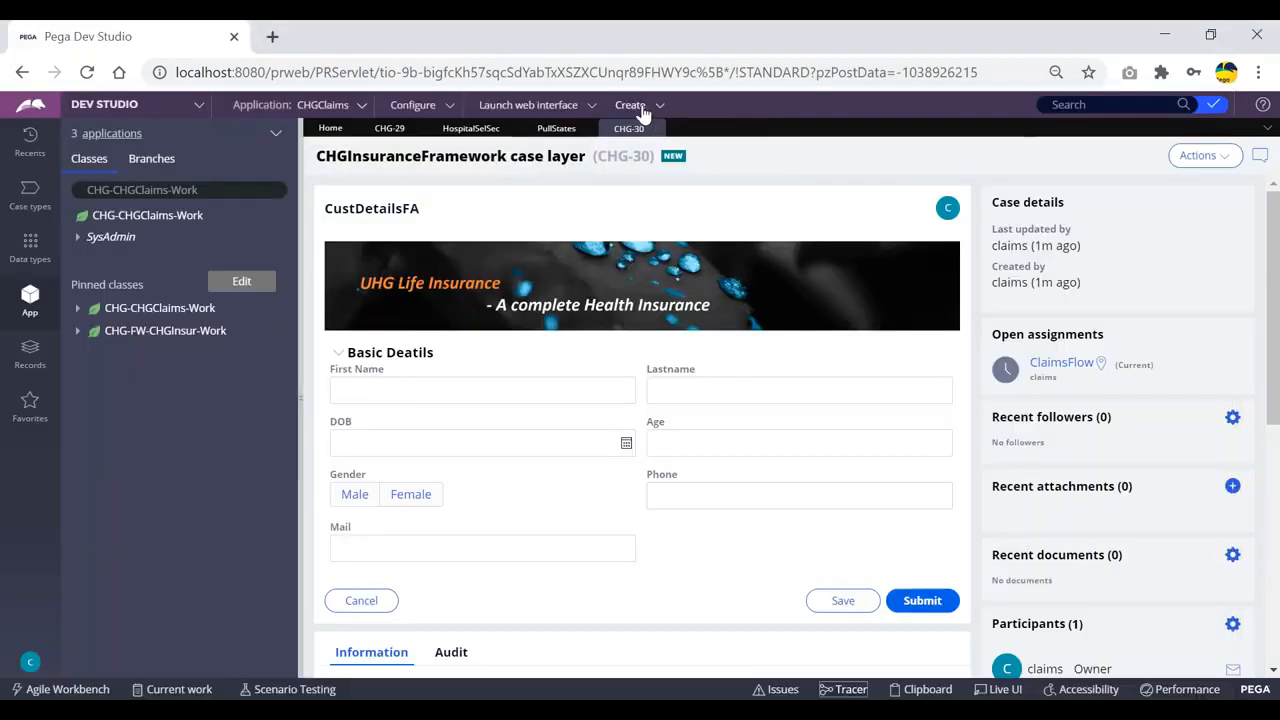
# - Create another ClaimsFlow case while the Tracer is running
pyautogui.click(638, 110)
pyautogui.moveTo(647, 124)
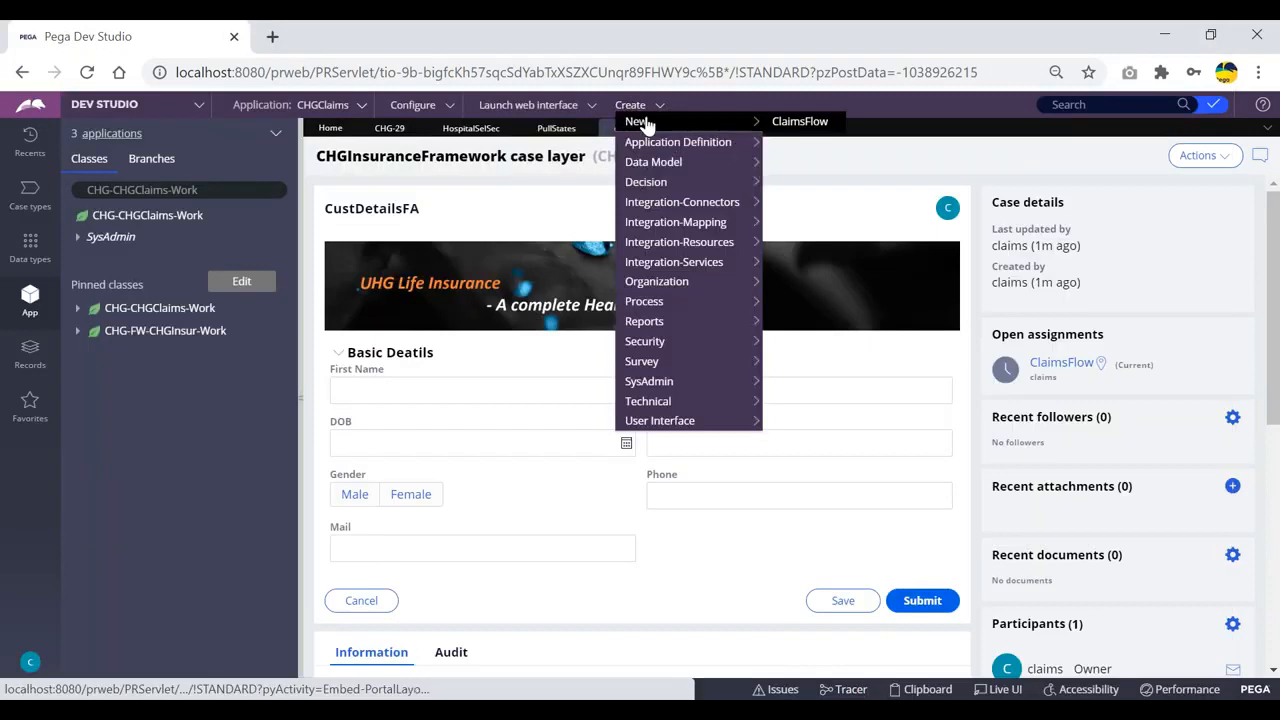
pyautogui.click(801, 122)
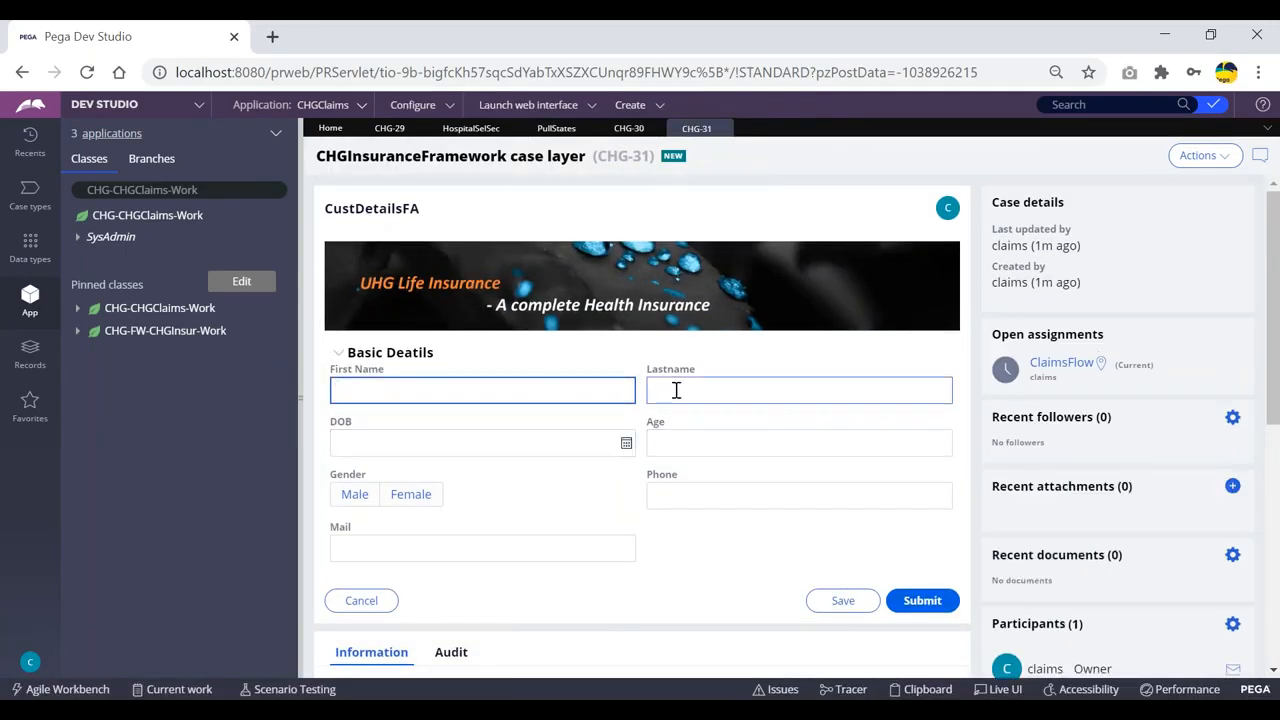
# - Maximize the Tracer window and examine the flow events recorded for the new ClaimsFlow case
pyautogui.hotkey('alt', 'Tab')
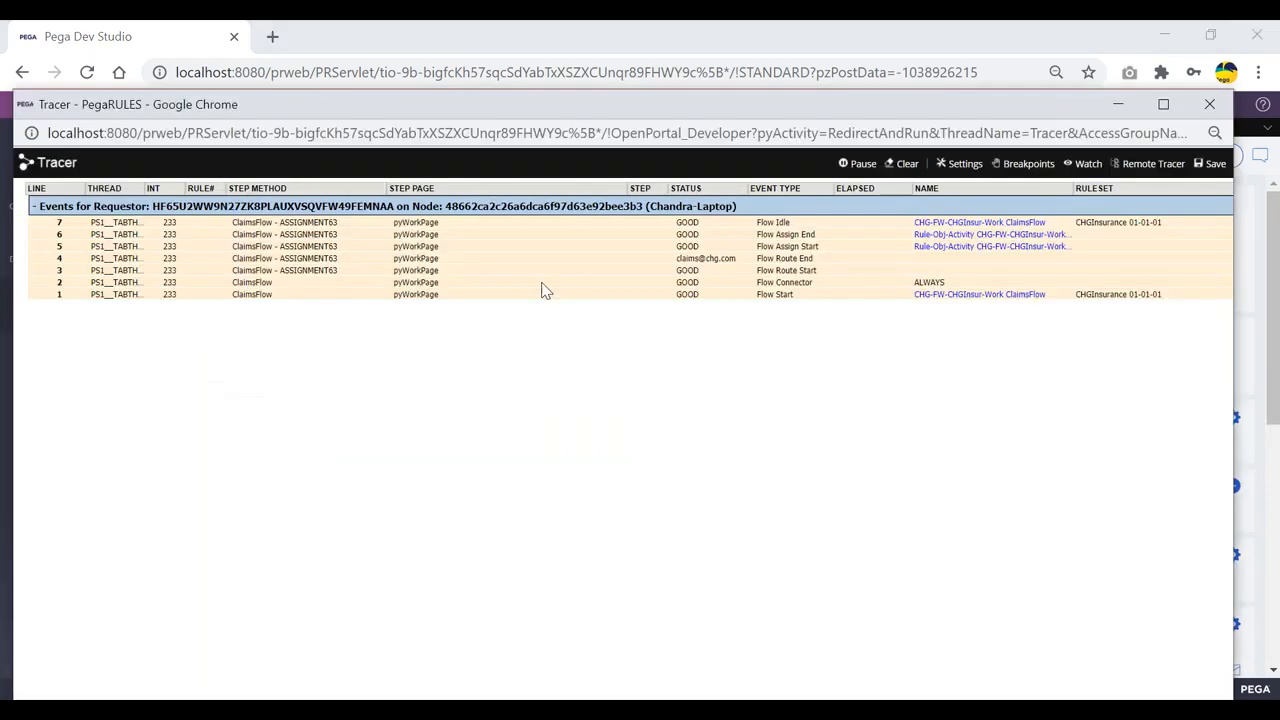
pyautogui.click(1167, 112)
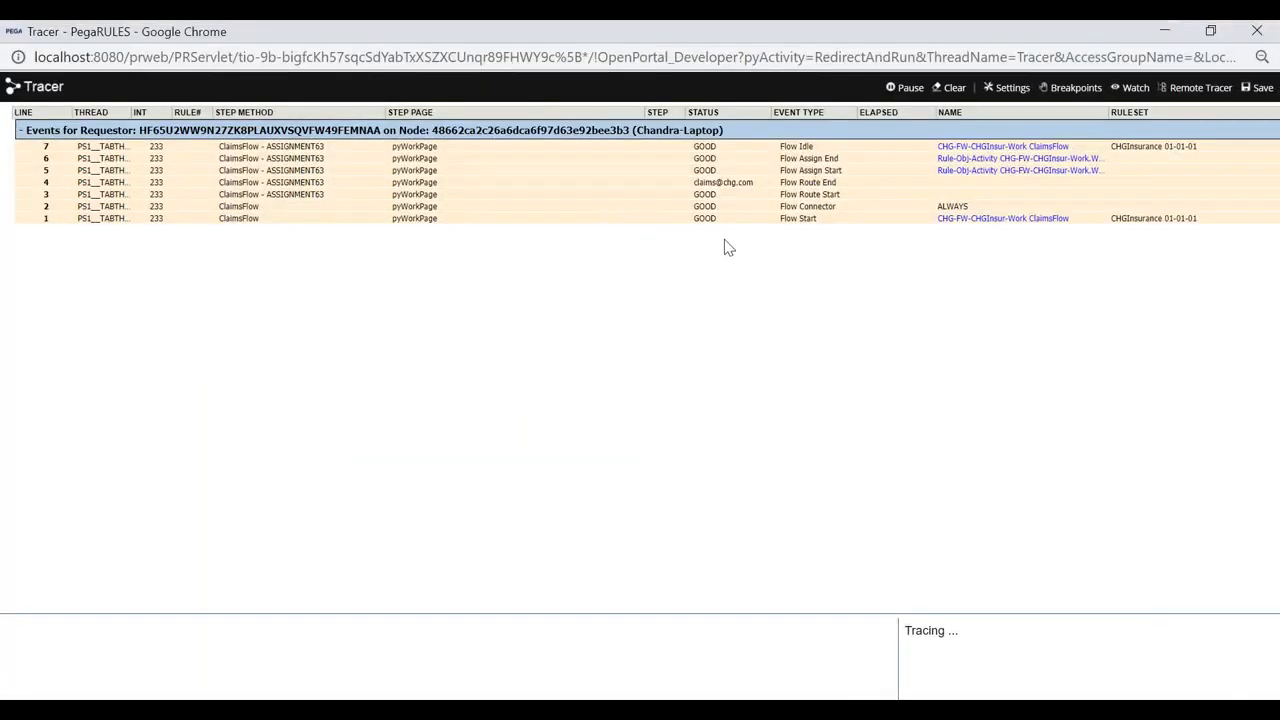
pyautogui.click(526, 209)
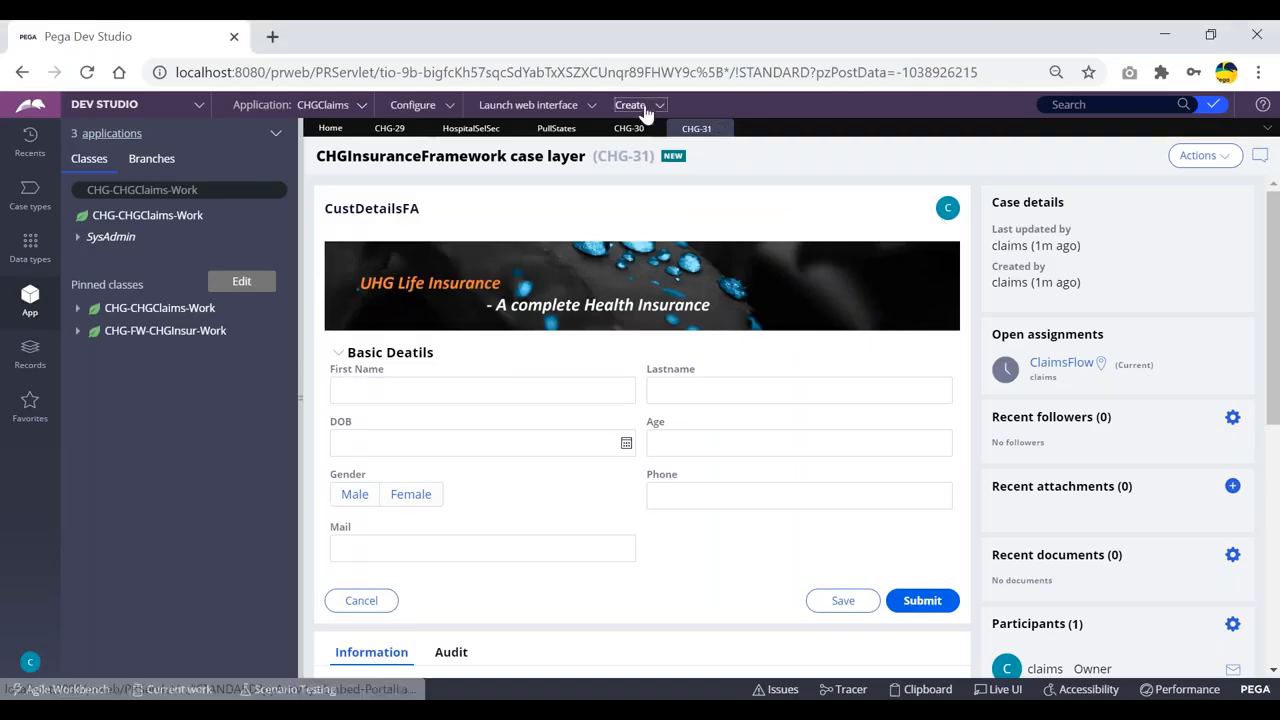
pyautogui.click(632, 105)
pyautogui.moveTo(698, 123)
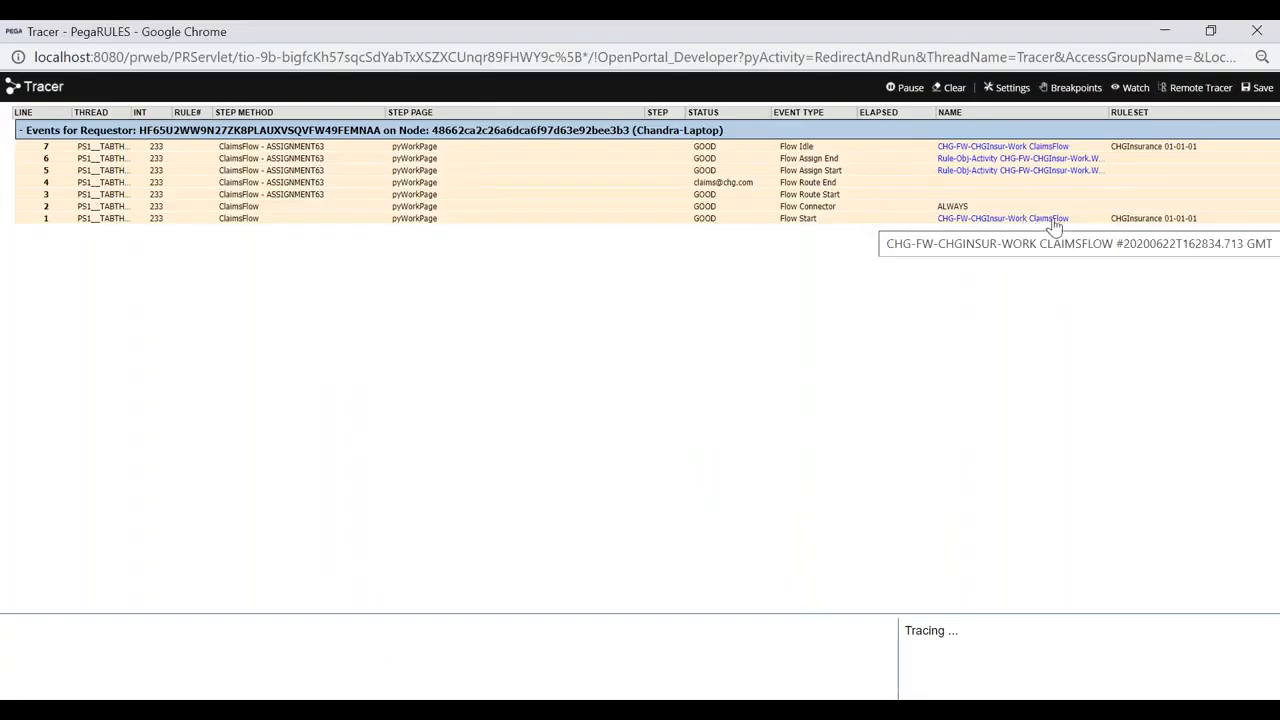
# - Open the ClaimsFlow rule from the traced Flow Start event and check its first Assignment shape against the CHG-31 case
pyautogui.click(1053, 220)
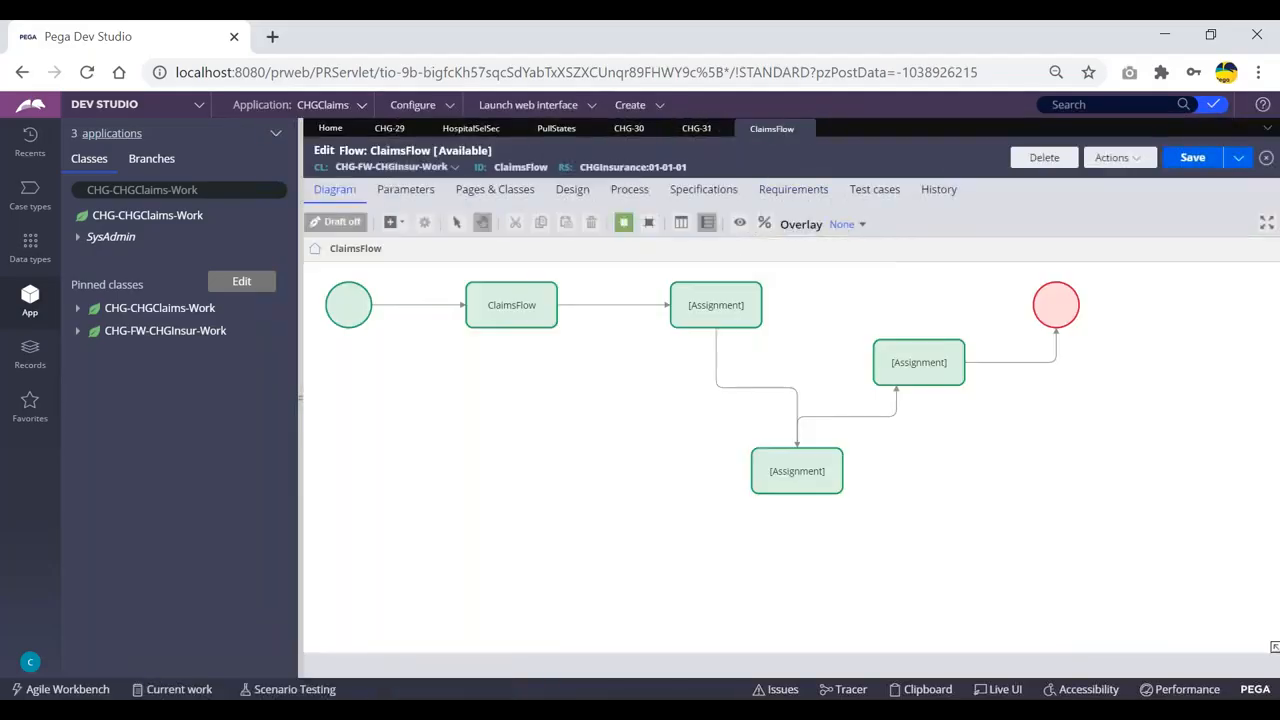
pyautogui.click(758, 292)
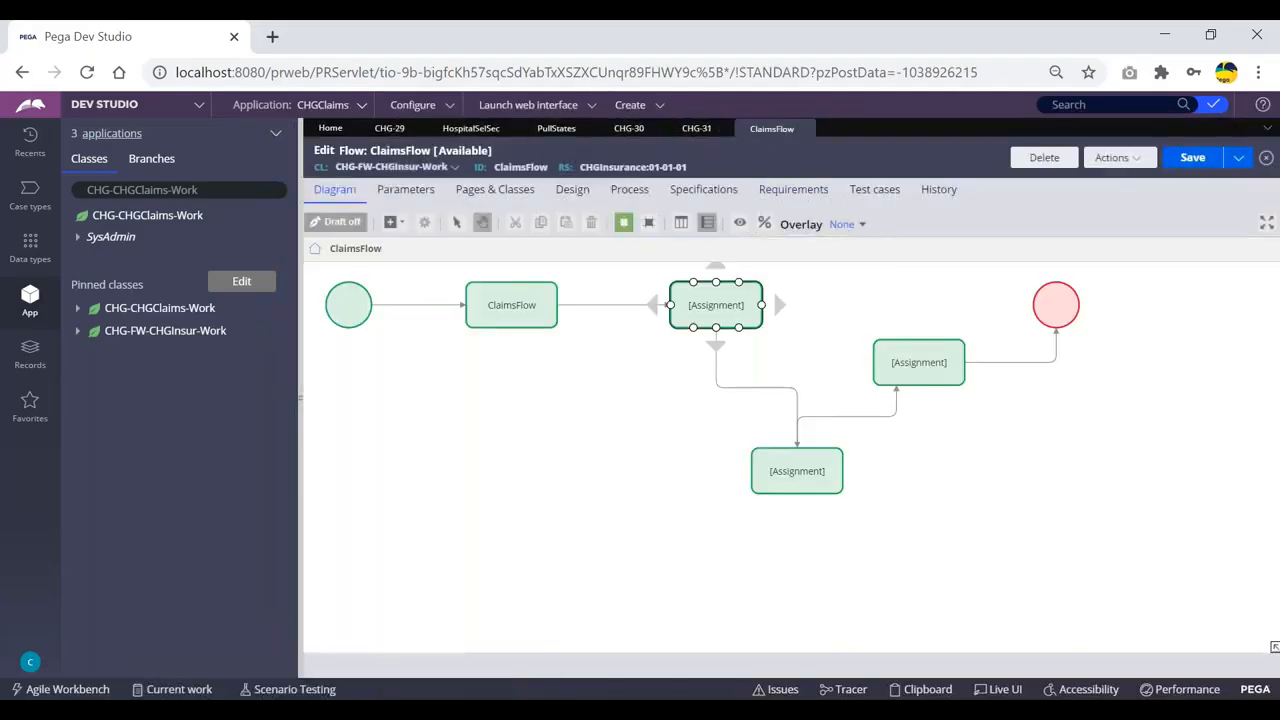
pyautogui.hotkey('alt', 'Tab')
pyautogui.hotkey('alt', 'Tab')
pyautogui.click(693, 132)
pyautogui.hotkey('alt', 'Tab')
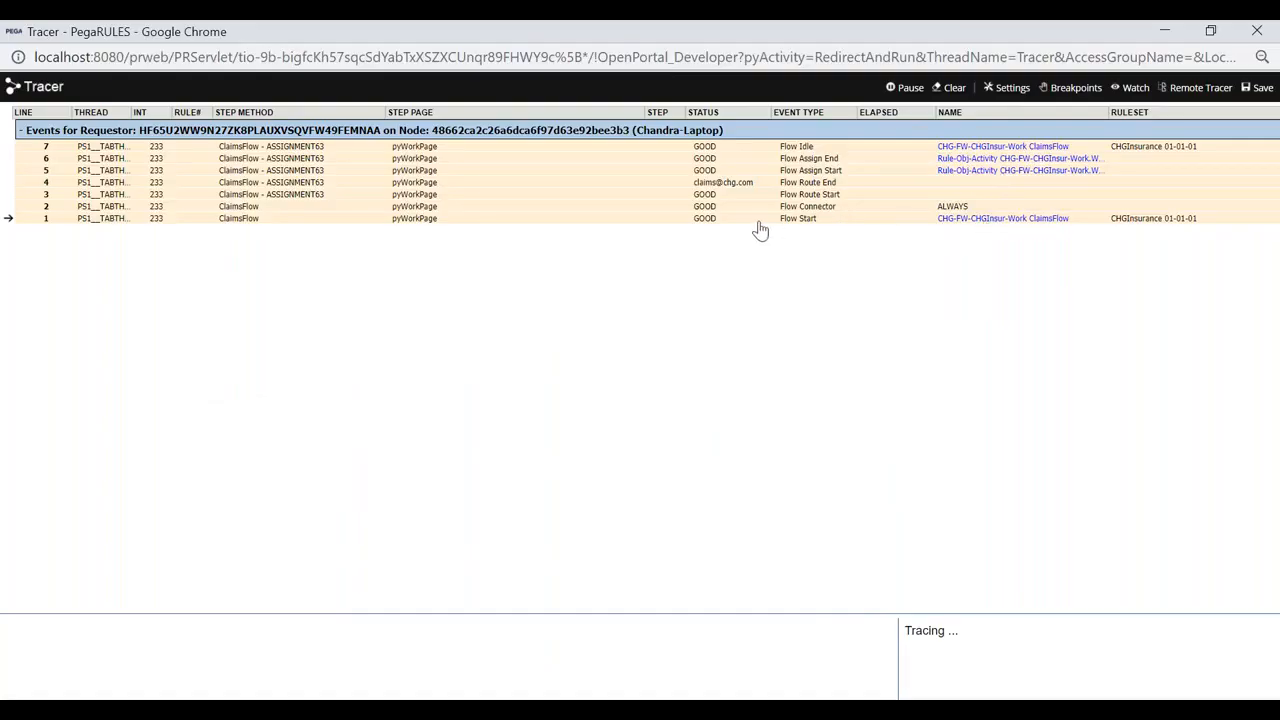
# - Compare the Tracer's connector, route, assign and idle events with the shapes in the ClaimsFlow diagram
pyautogui.hotkey('alt', 'Tab')
pyautogui.click(768, 129)
pyautogui.hotkey('alt', 'Tab')
pyautogui.hotkey('alt', 'Tab')
pyautogui.hotkey('alt', 'Tab')
pyautogui.hotkey('alt', 'Tab')
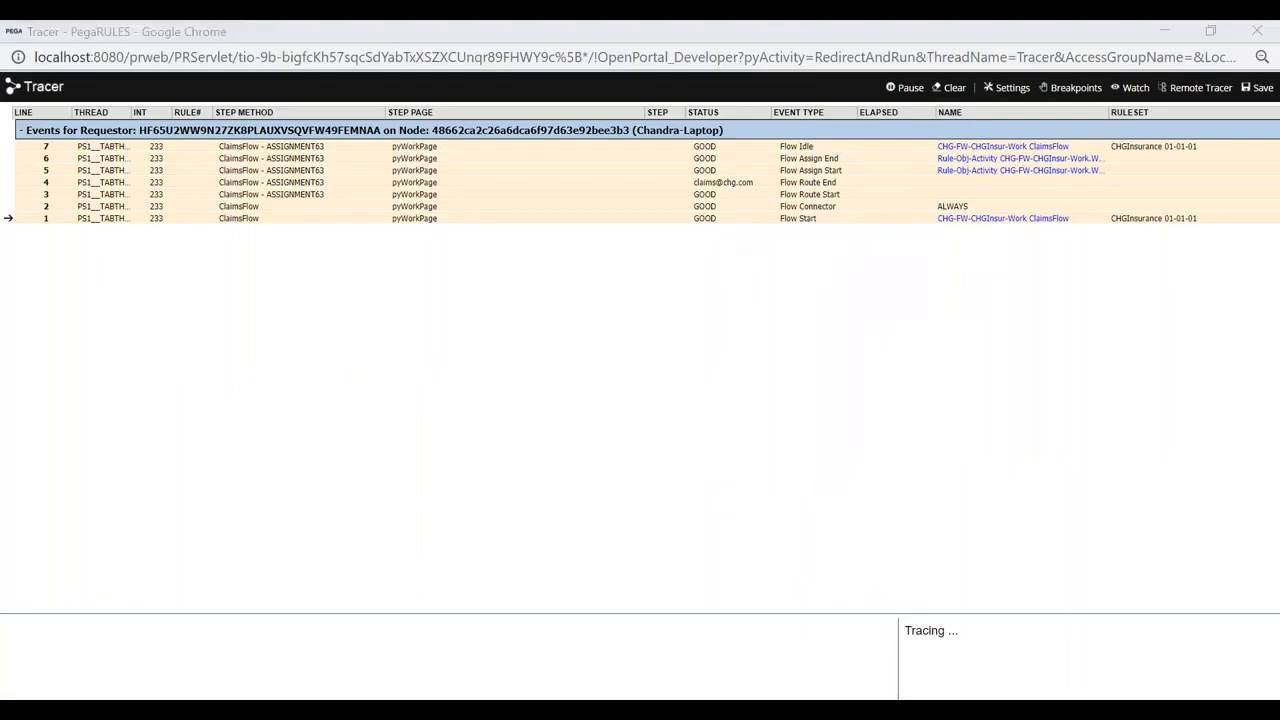
pyautogui.hotkey('alt', 'Tab')
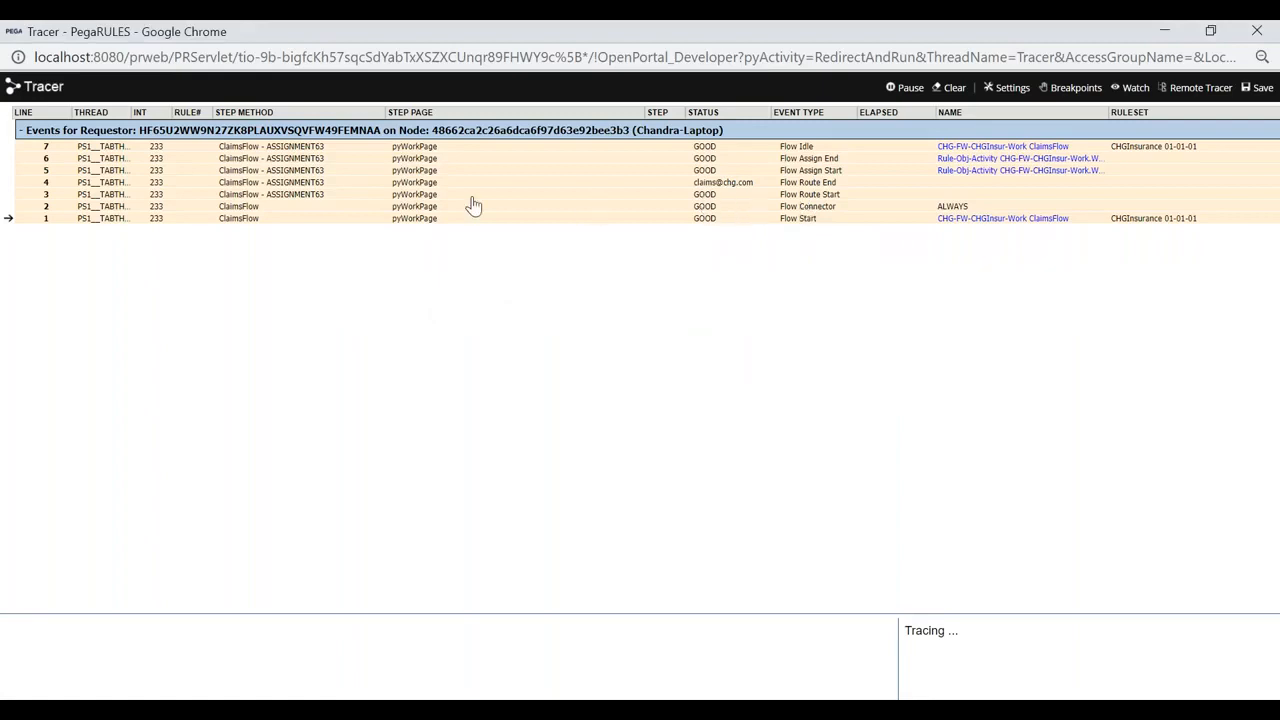
pyautogui.hotkey('alt', 'Tab')
pyautogui.click(526, 297)
pyautogui.hotkey('alt', 'Tab')
pyautogui.hotkey('alt', 'Tab')
pyautogui.click(728, 306)
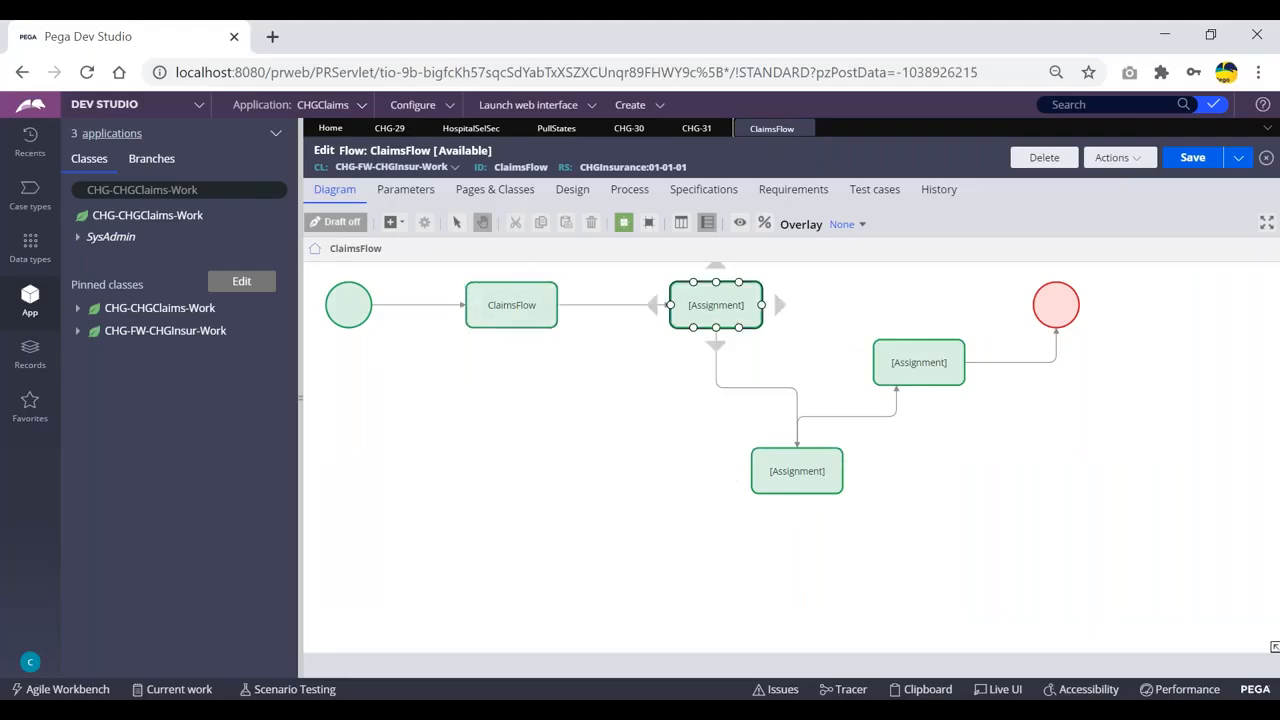
pyautogui.hotkey('alt', 'Tab')
pyautogui.hotkey('alt', 'Tab')
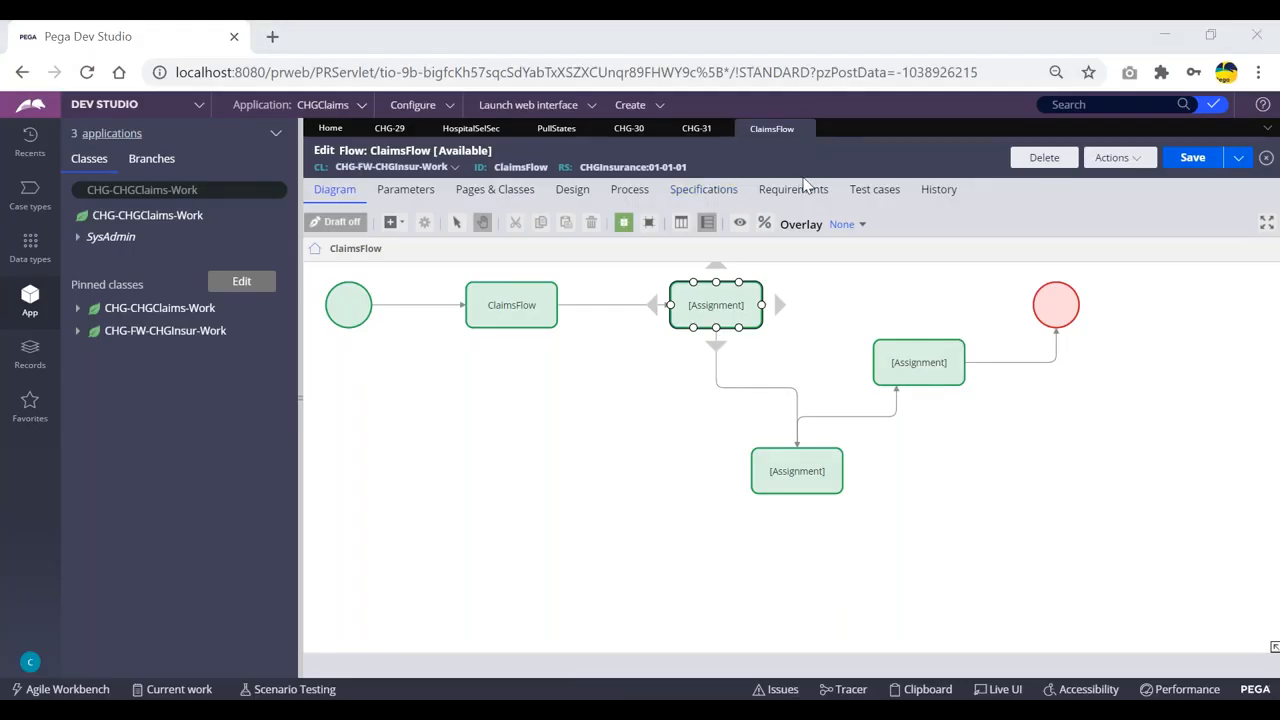
pyautogui.hotkey('alt', 'Tab')
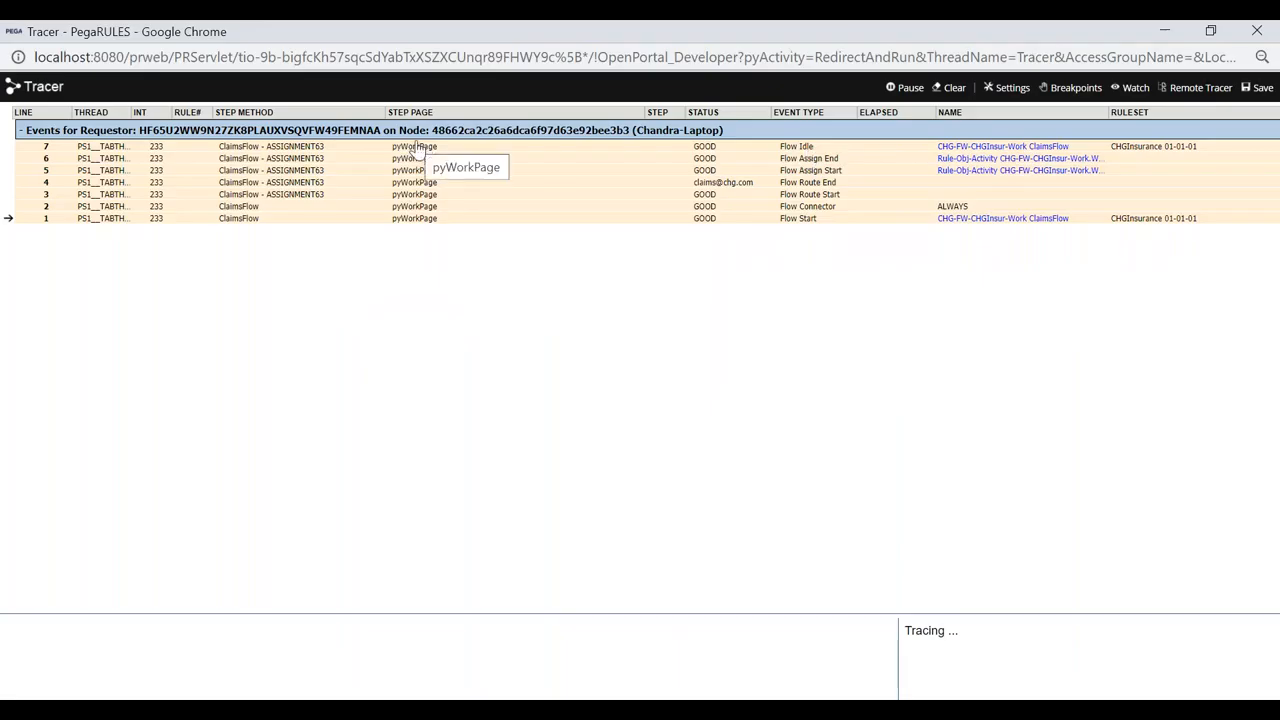
pyautogui.hotkey('alt', 'Tab')
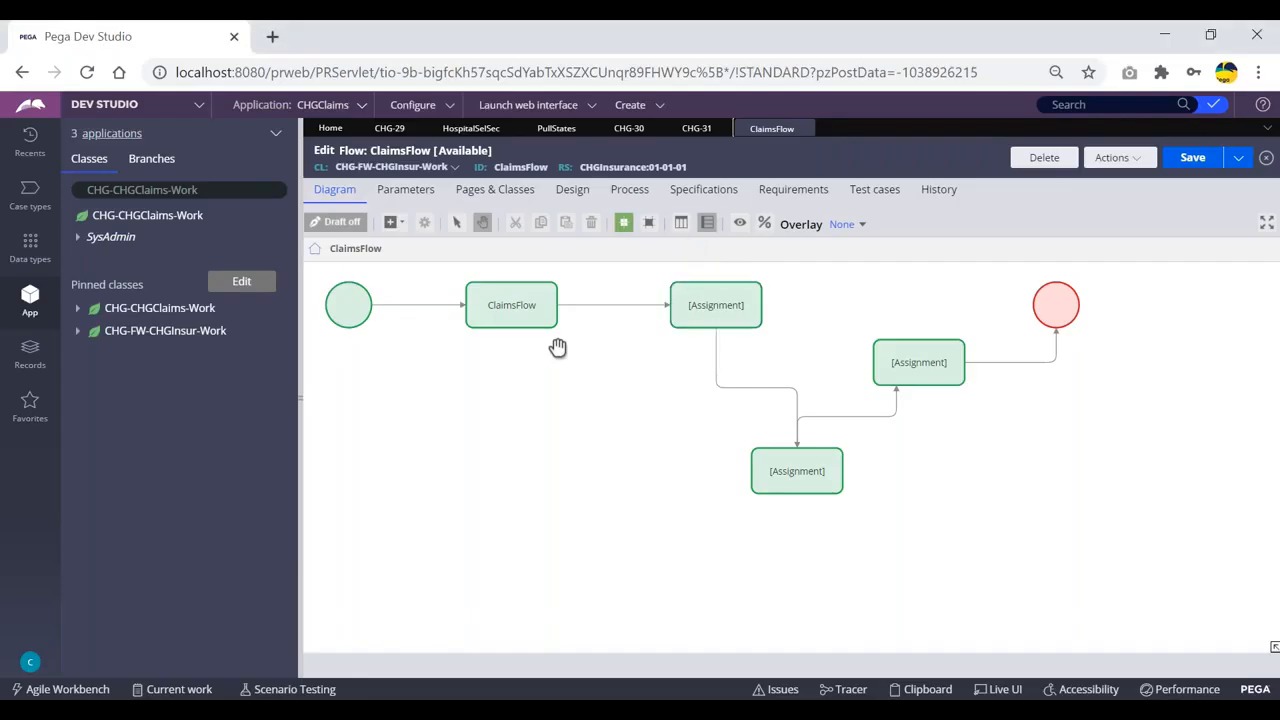
# - Return to case CHG-31, check its recorded events in the Tracer, and submit the empty CustDetailsFA form
pyautogui.click(697, 130)
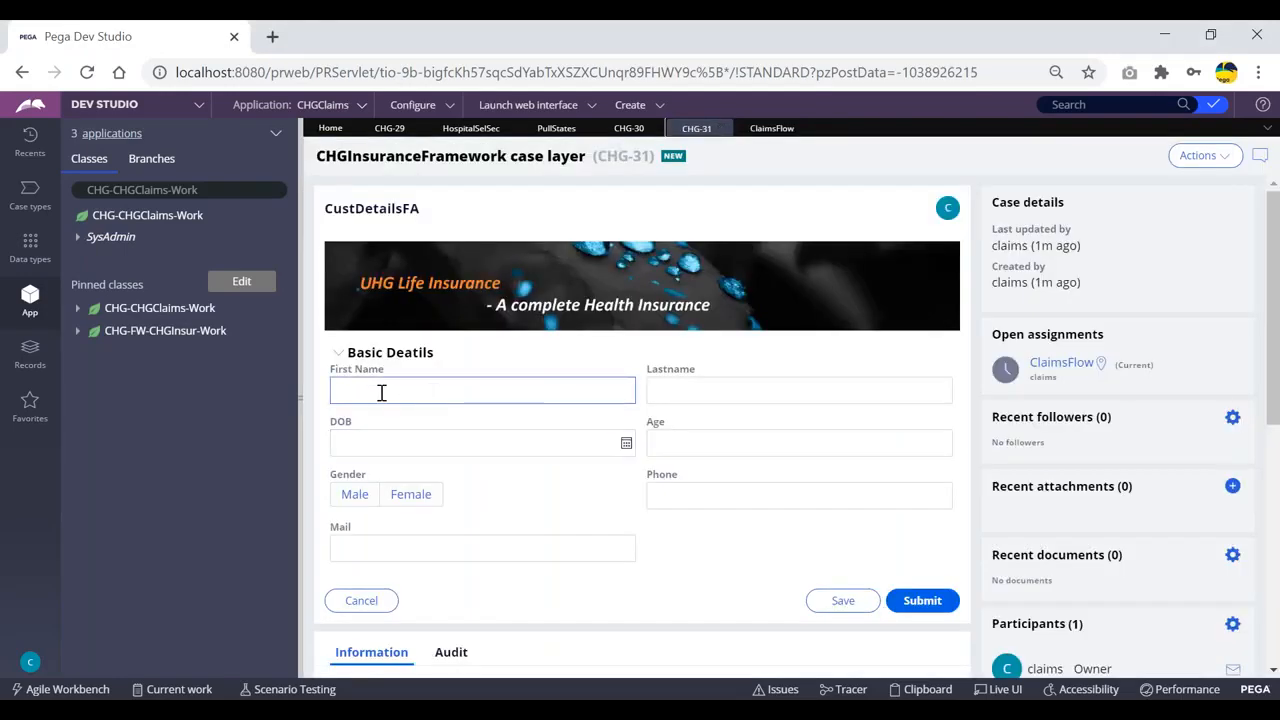
pyautogui.click(428, 394)
pyautogui.hotkey('alt', 'Tab')
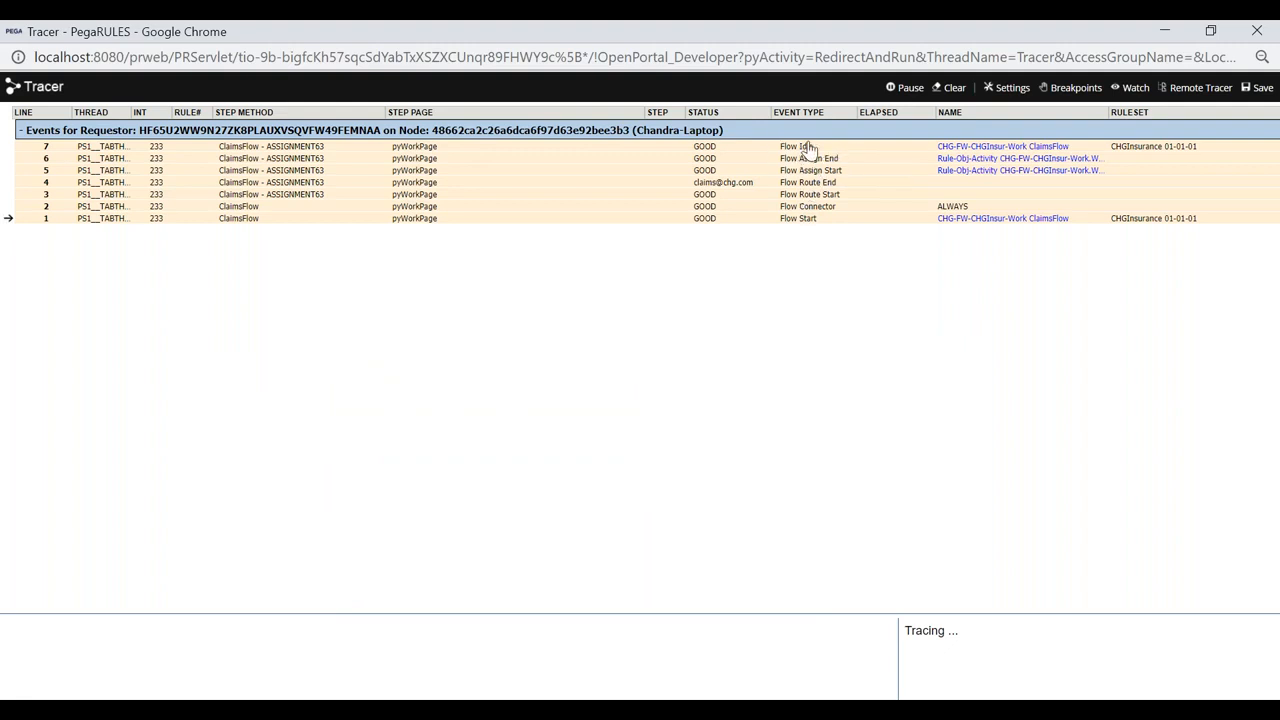
pyautogui.hotkey('alt', 'Tab')
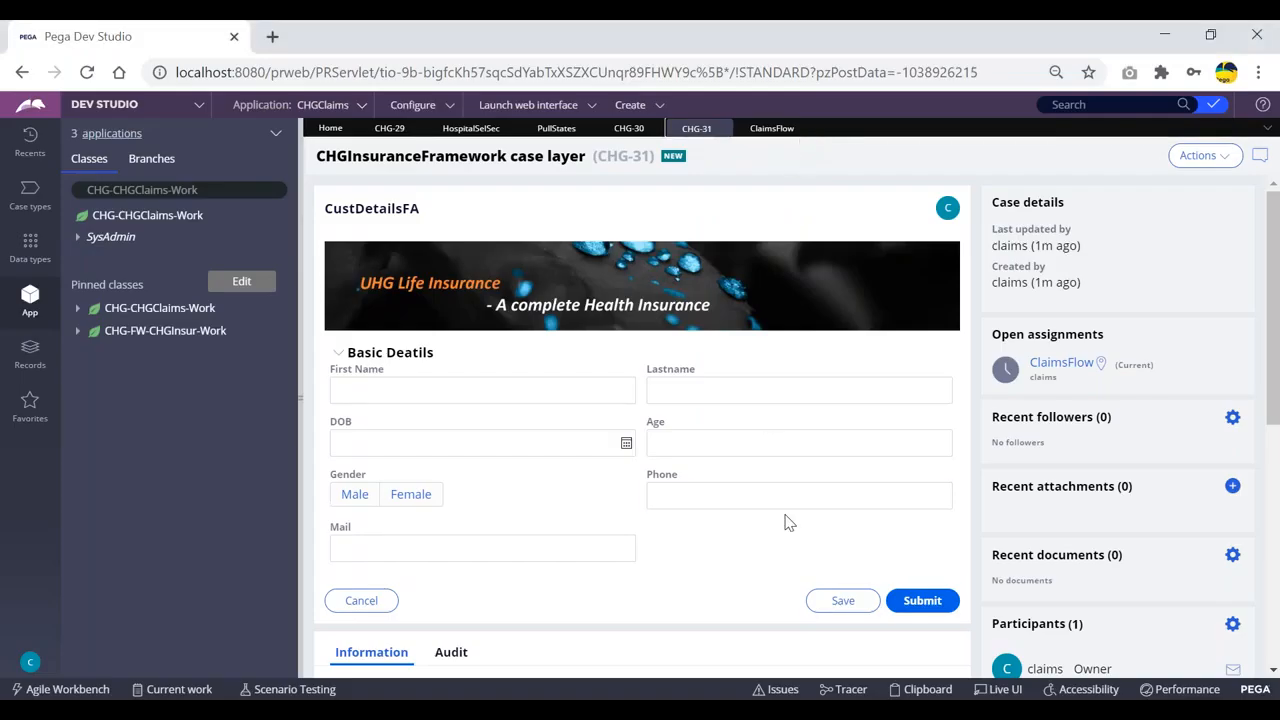
pyautogui.click(920, 600)
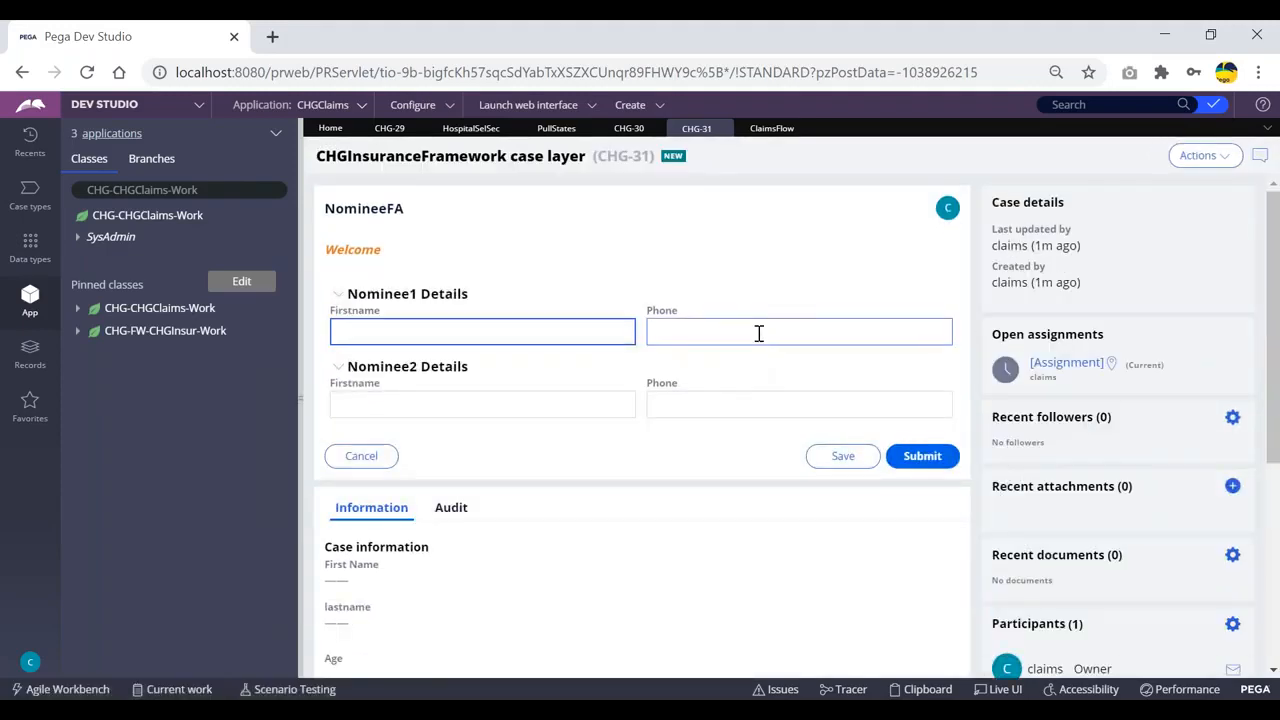
# - Review the Tracer events for the second assignment and submit the empty NomineeFA form of case CHG-31
pyautogui.hotkey('alt', 'Tab')
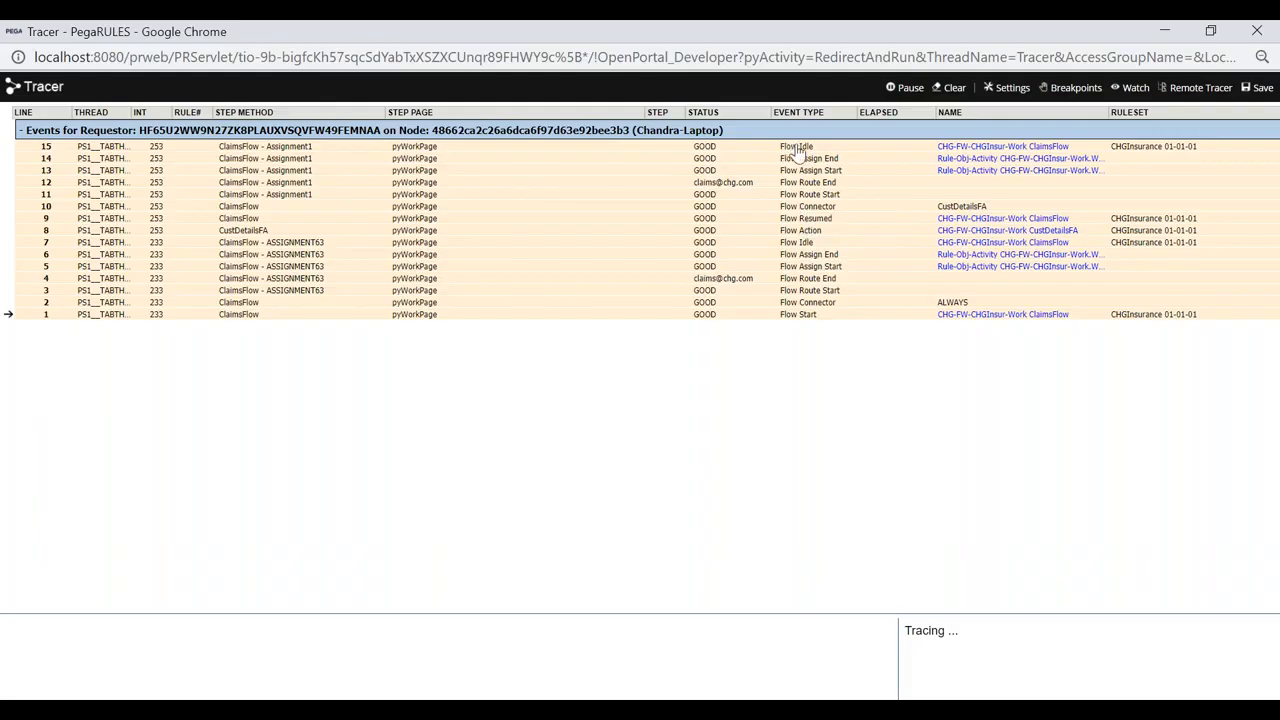
pyautogui.hotkey('alt', 'Tab')
pyautogui.click(920, 458)
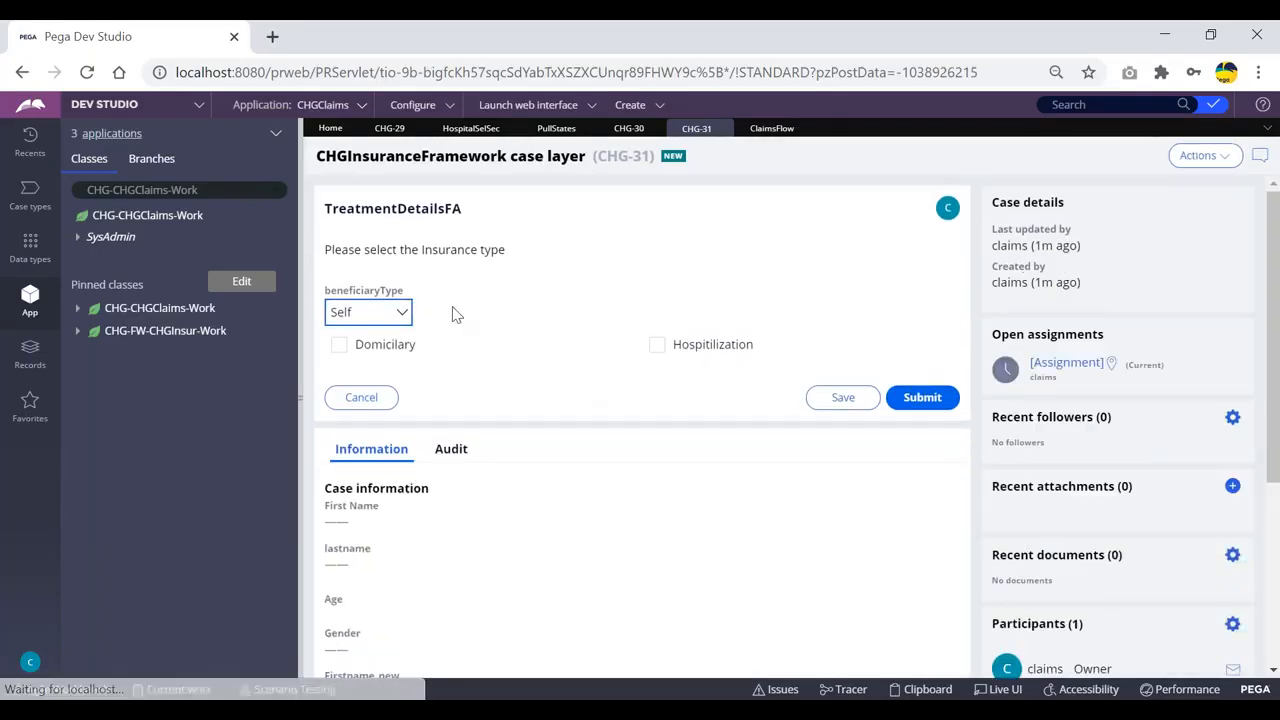
# - Set beneficiaryType to Dependent, enable Domicilary and Hospitilization, and submit the TreatmentDetailsFA form
pyautogui.click(382, 313)
pyautogui.click(376, 345)
pyautogui.click(340, 345)
pyautogui.click(657, 345)
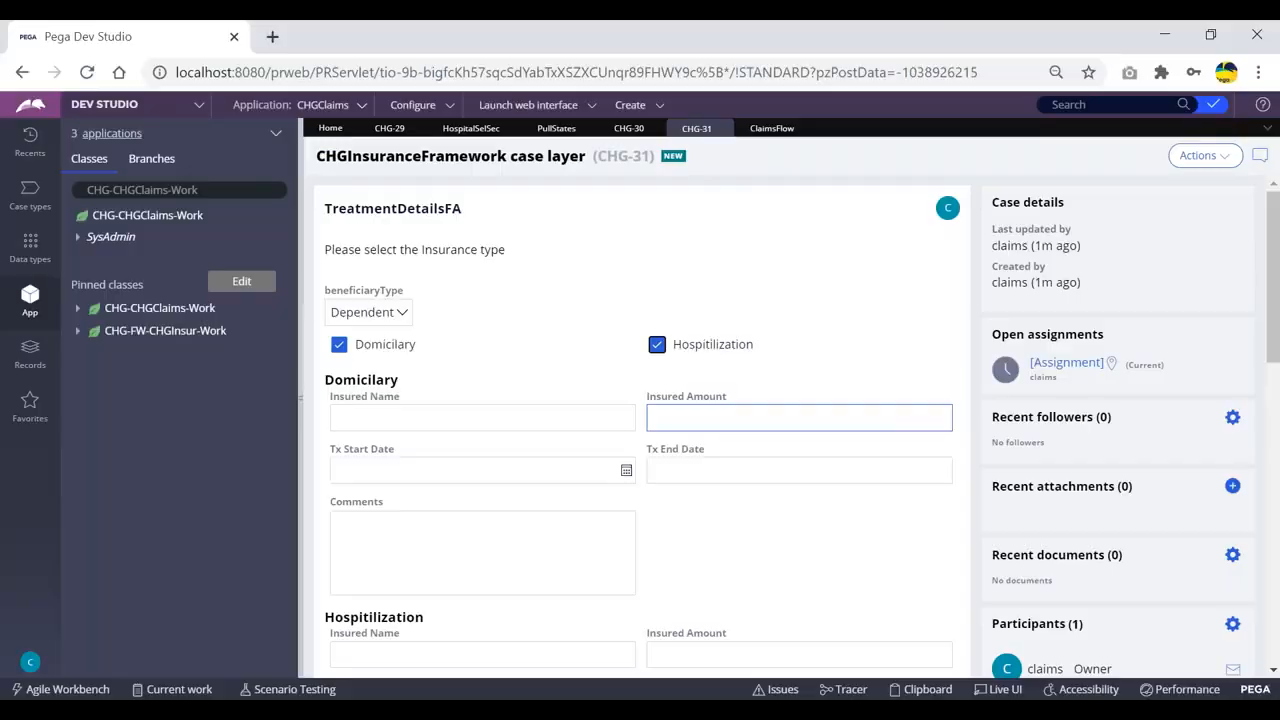
pyautogui.scroll(-4, 894, 500)
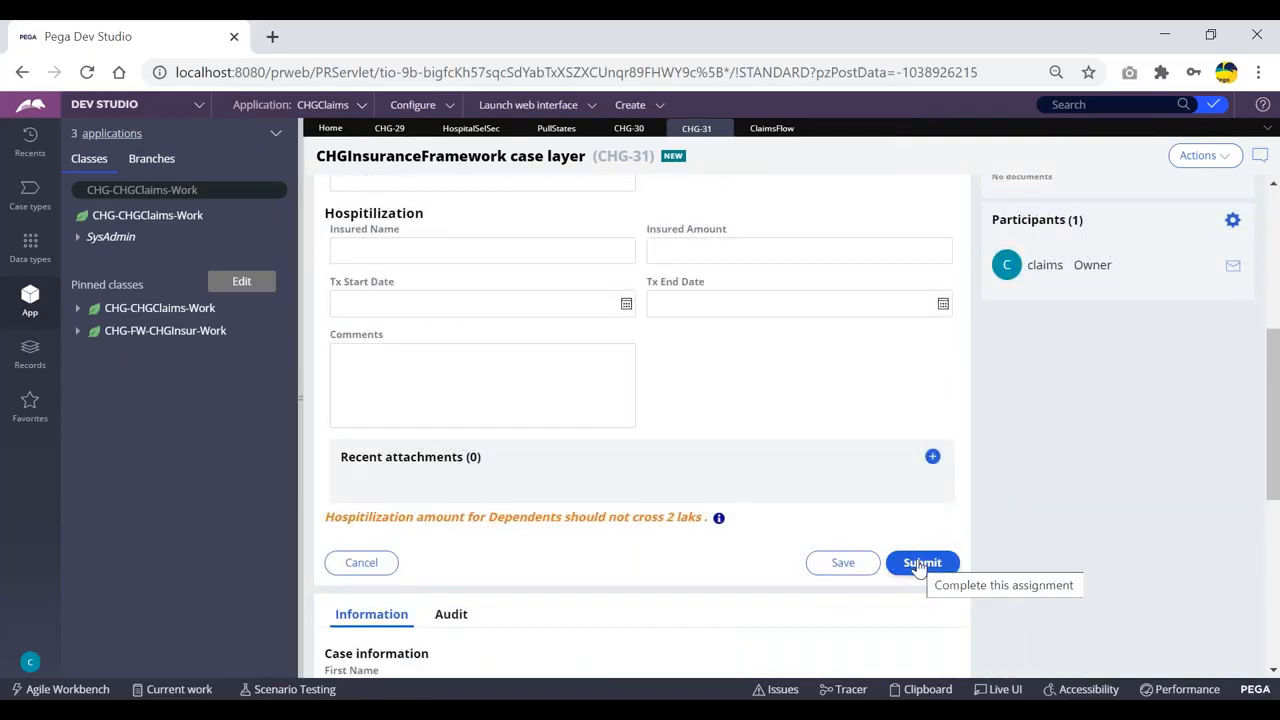
pyautogui.scroll(3, 466, 283)
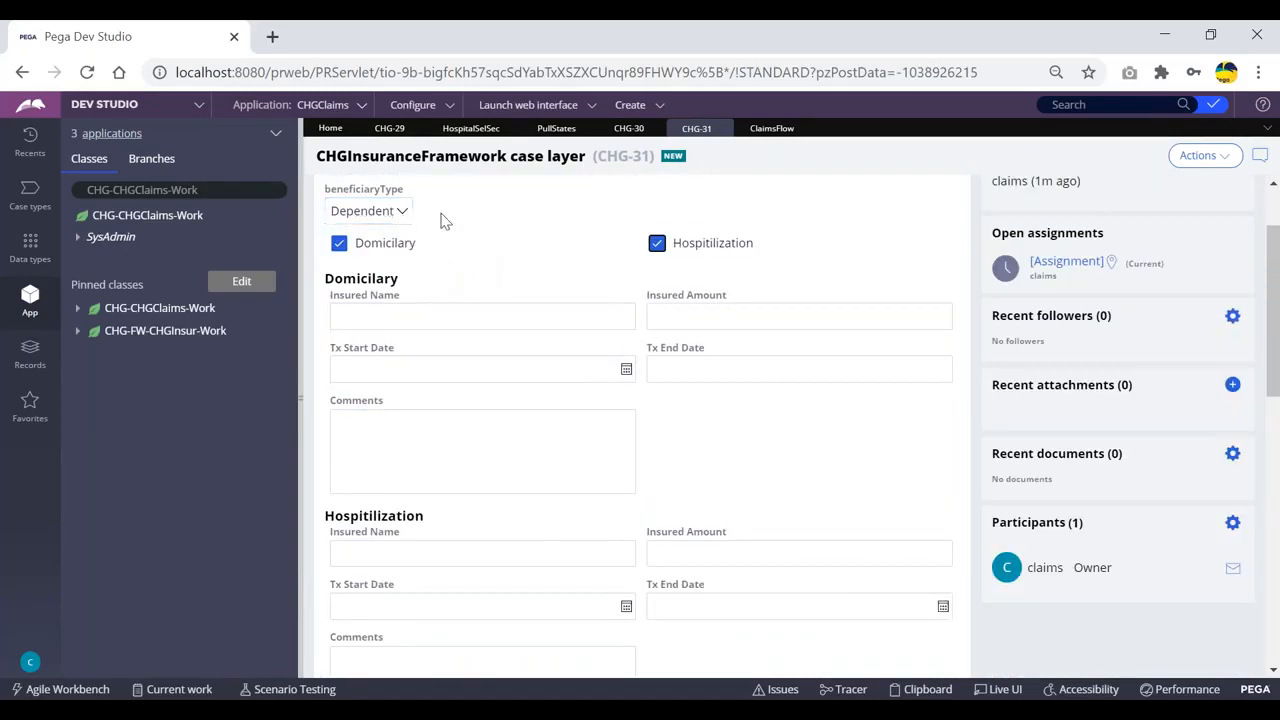
pyautogui.click(395, 208)
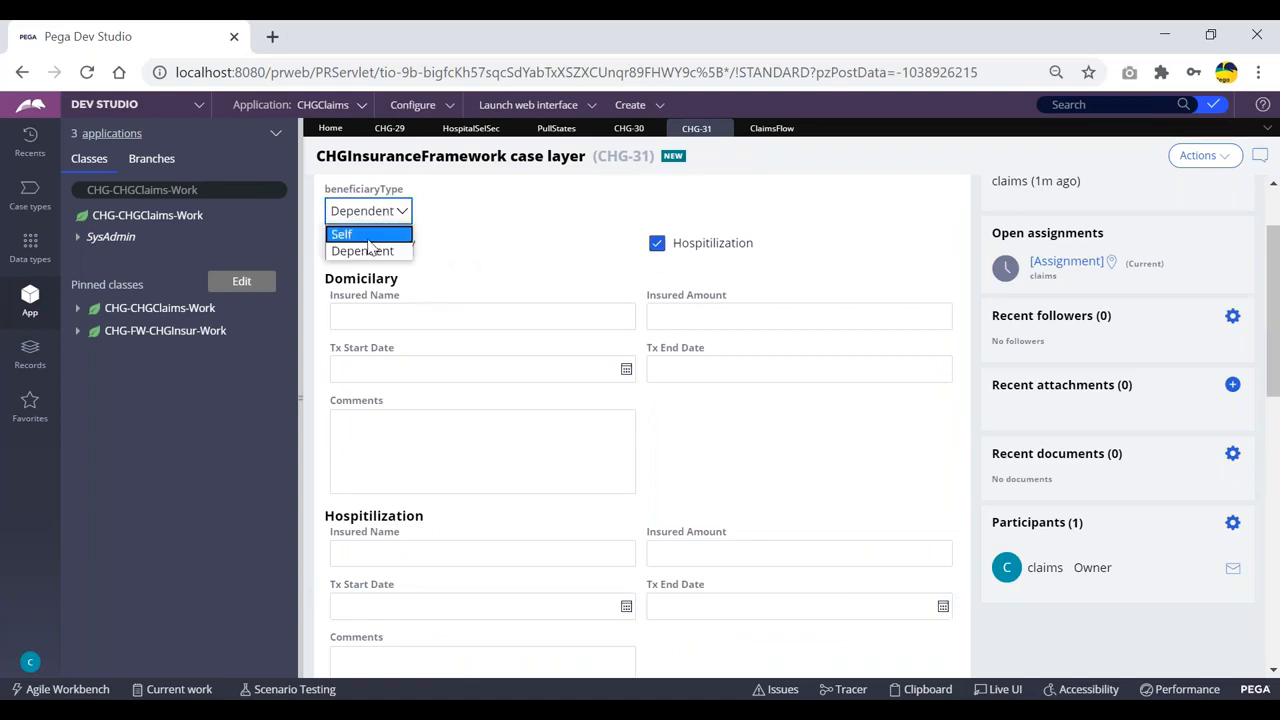
pyautogui.click(358, 254)
pyautogui.scroll(-4, 704, 289)
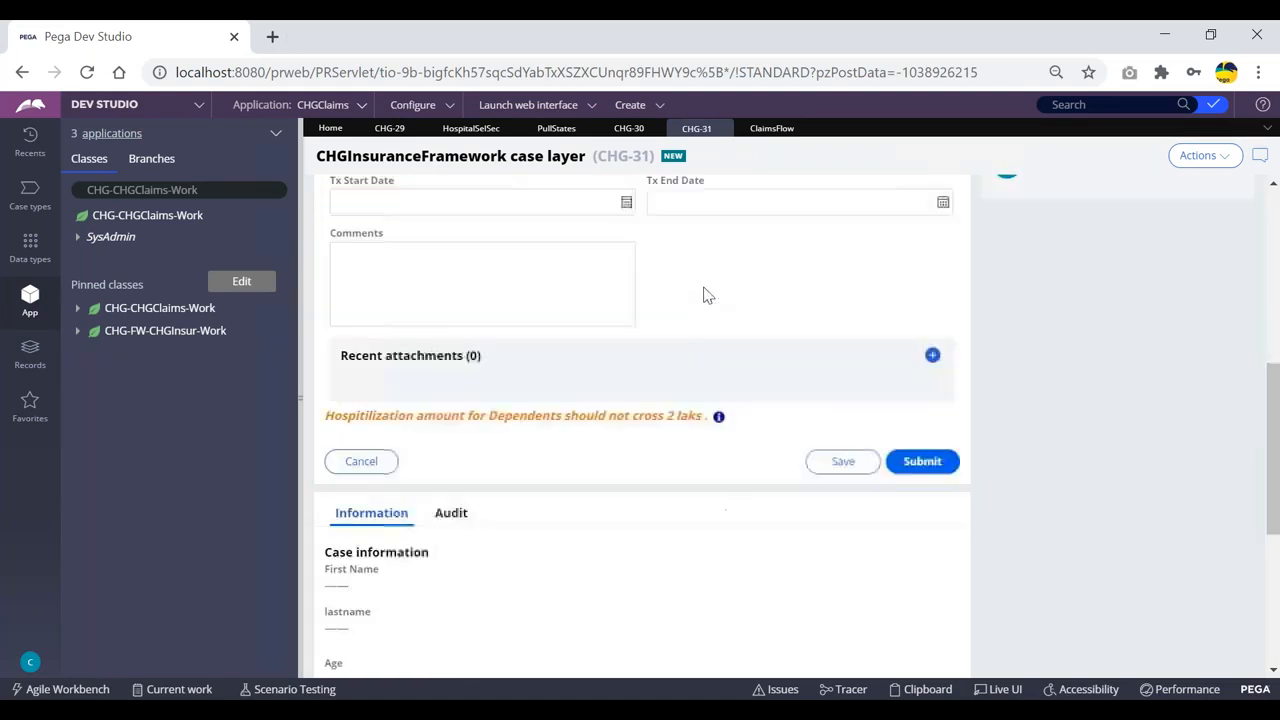
pyautogui.click(921, 461)
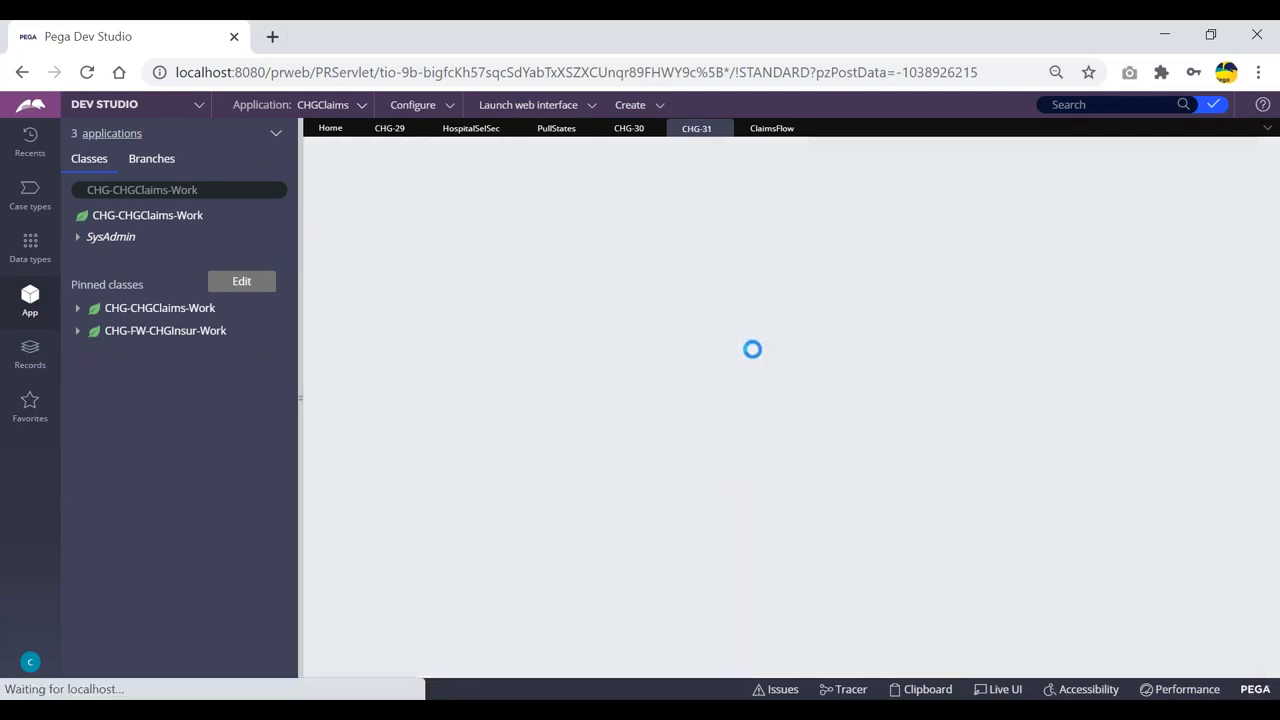
# - Compare the PullStates activity events in the Tracer with the StateSel and HospSel dropdowns on the HospitalSelFA form
pyautogui.hotkey('alt', 'Tab')
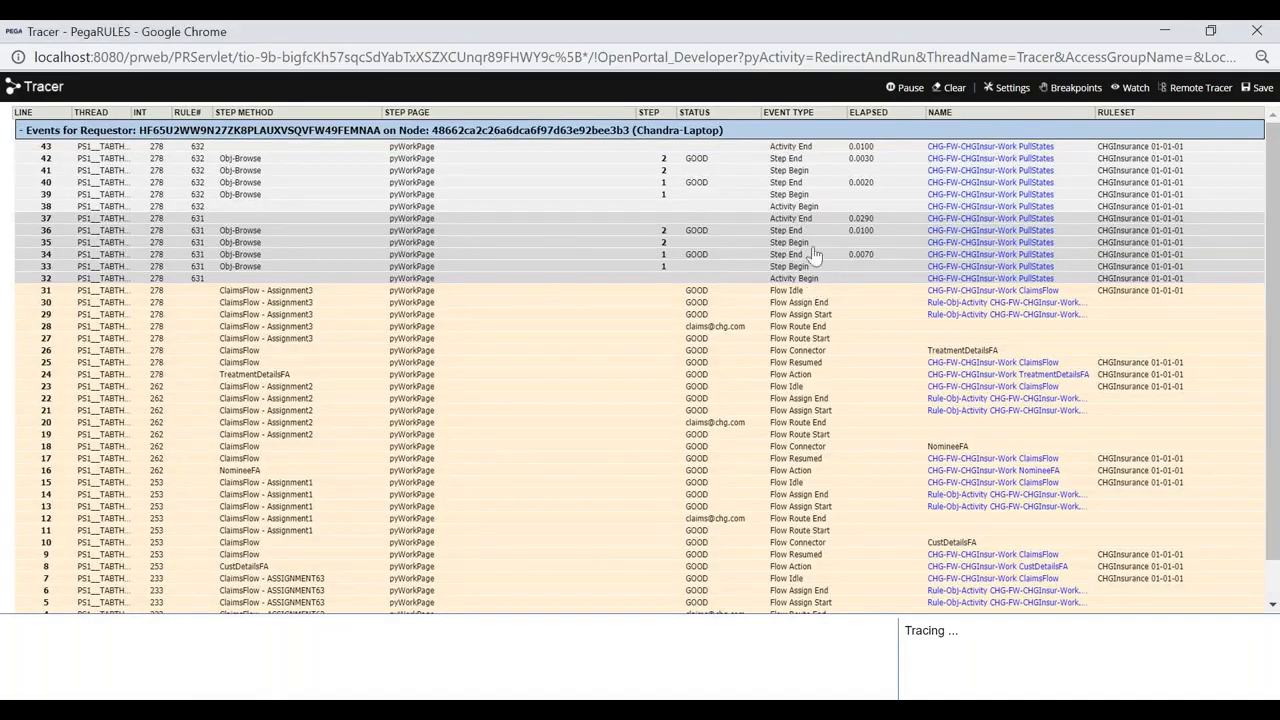
pyautogui.hotkey('alt', 'Tab')
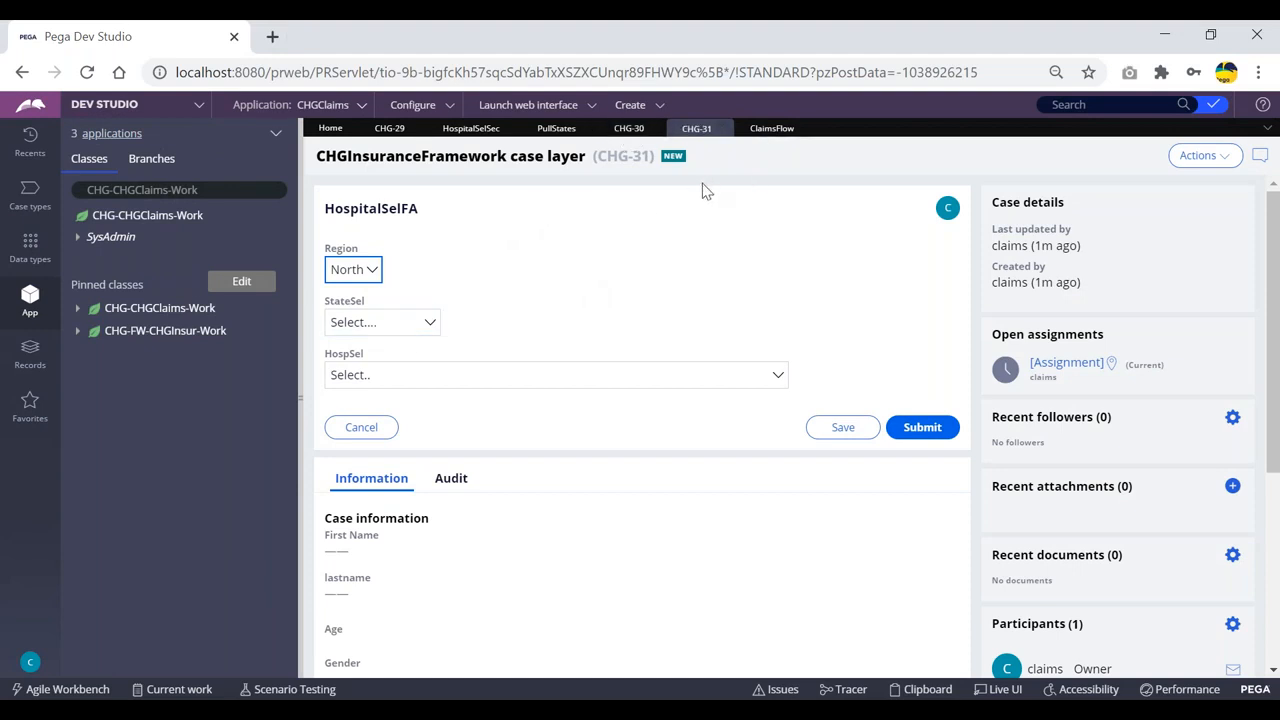
pyautogui.hotkey('alt', 'Tab')
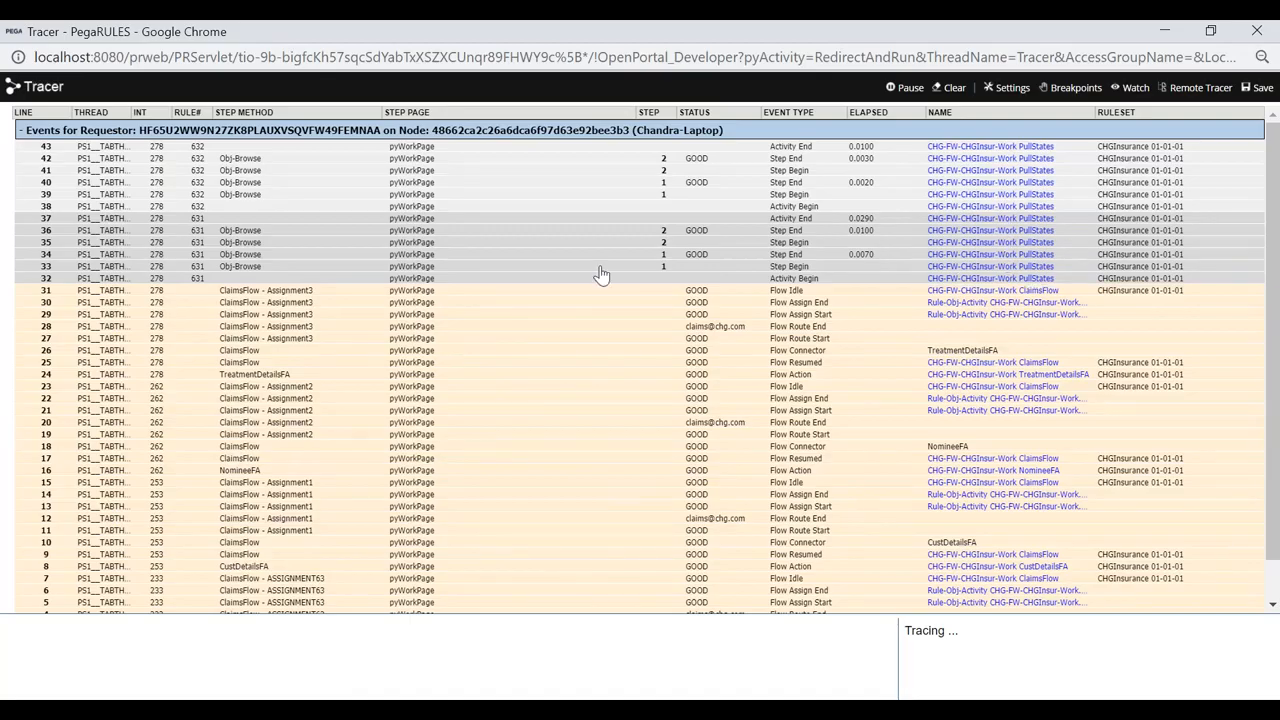
pyautogui.hotkey('alt', 'Tab')
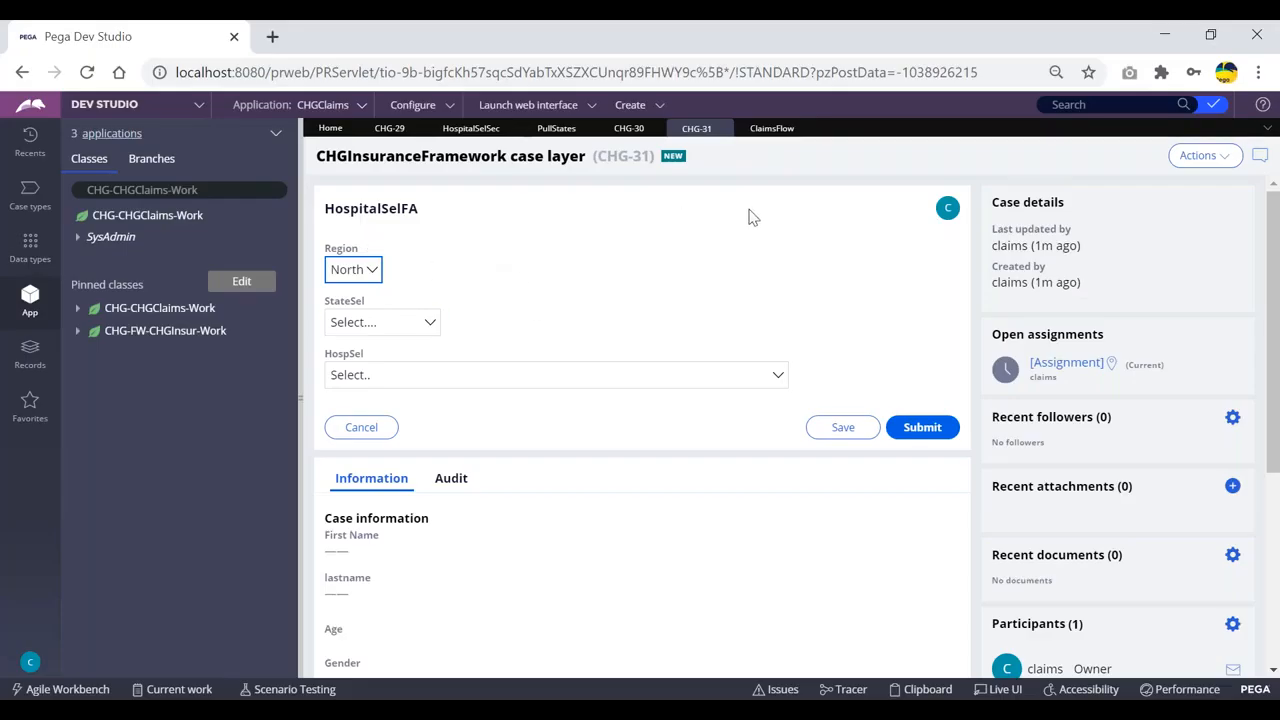
pyautogui.hotkey('alt', 'Tab')
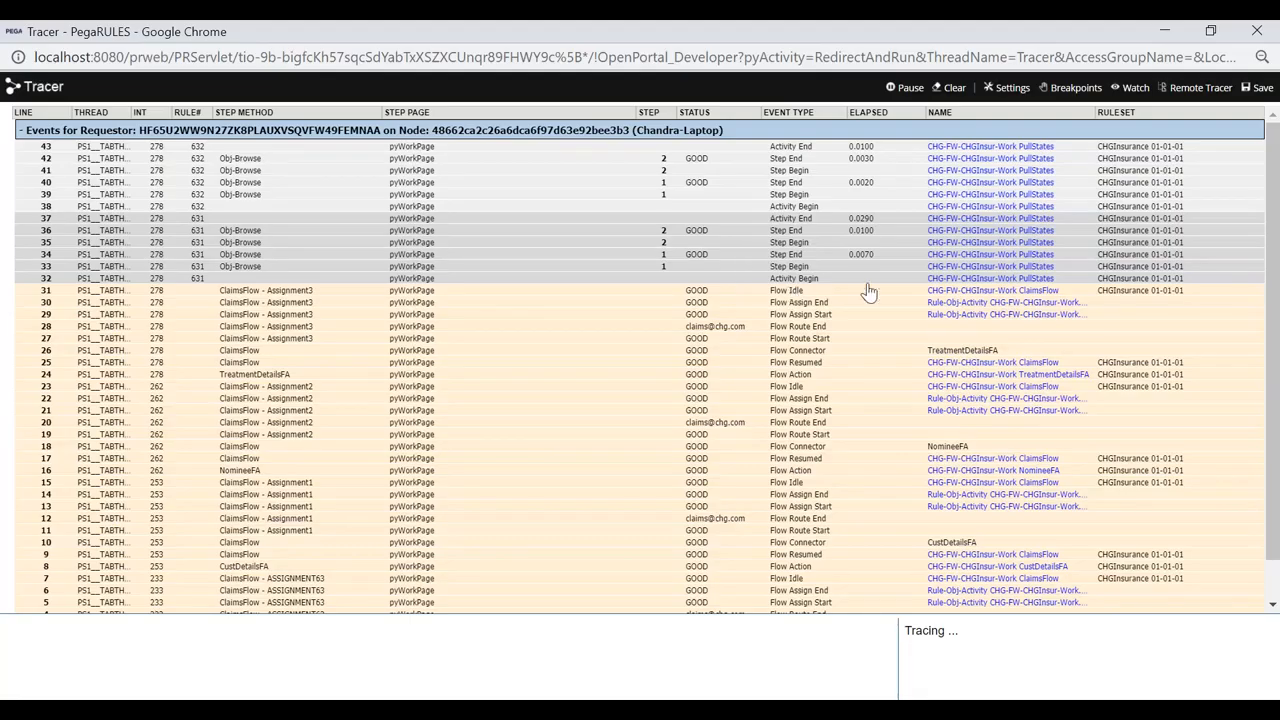
pyautogui.hotkey('alt', 'Tab')
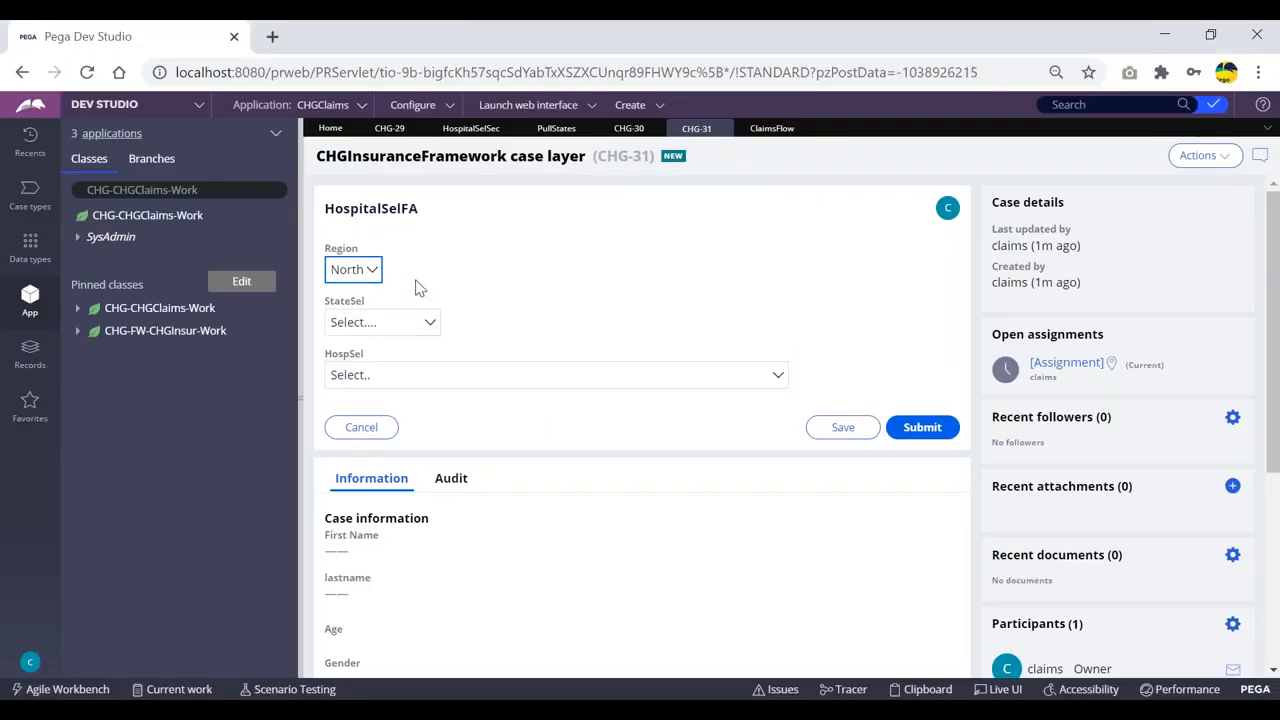
pyautogui.hotkey('alt', 'Tab')
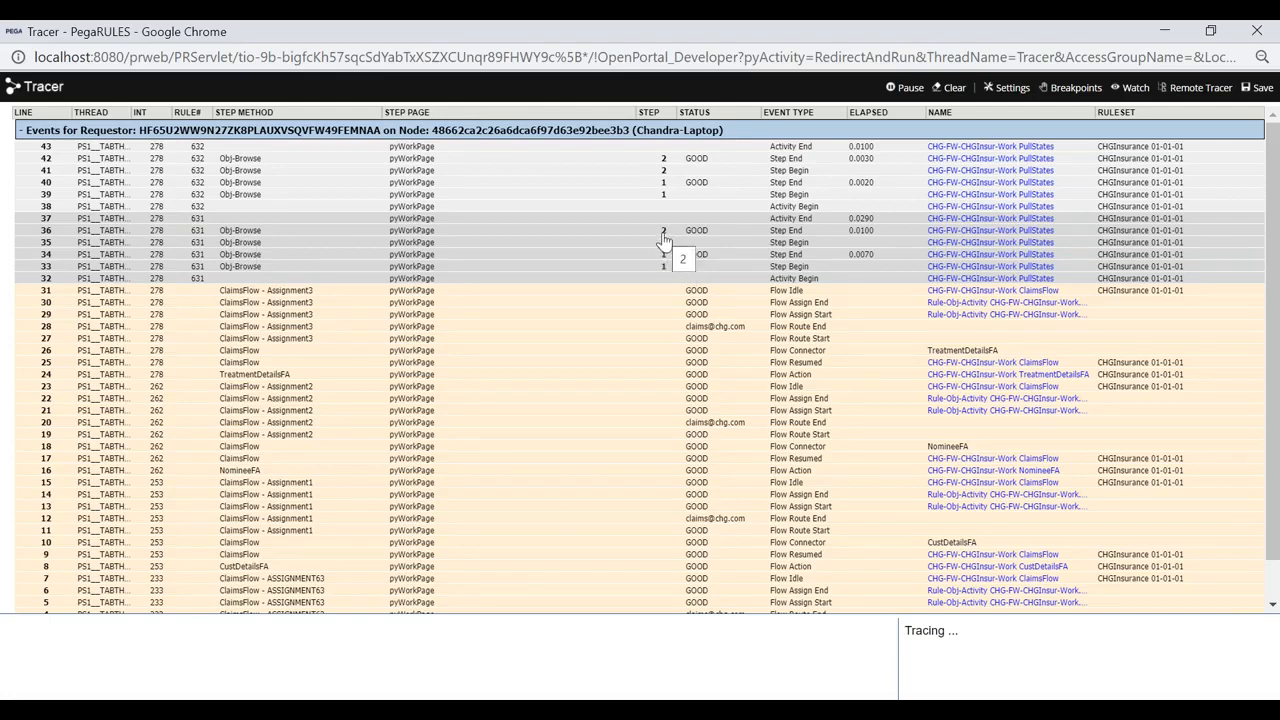
# - Open the PullStates activity, collapse its second step, and compare its two Obj-Browse steps with the traced step events
pyautogui.hotkey('alt', 'Tab')
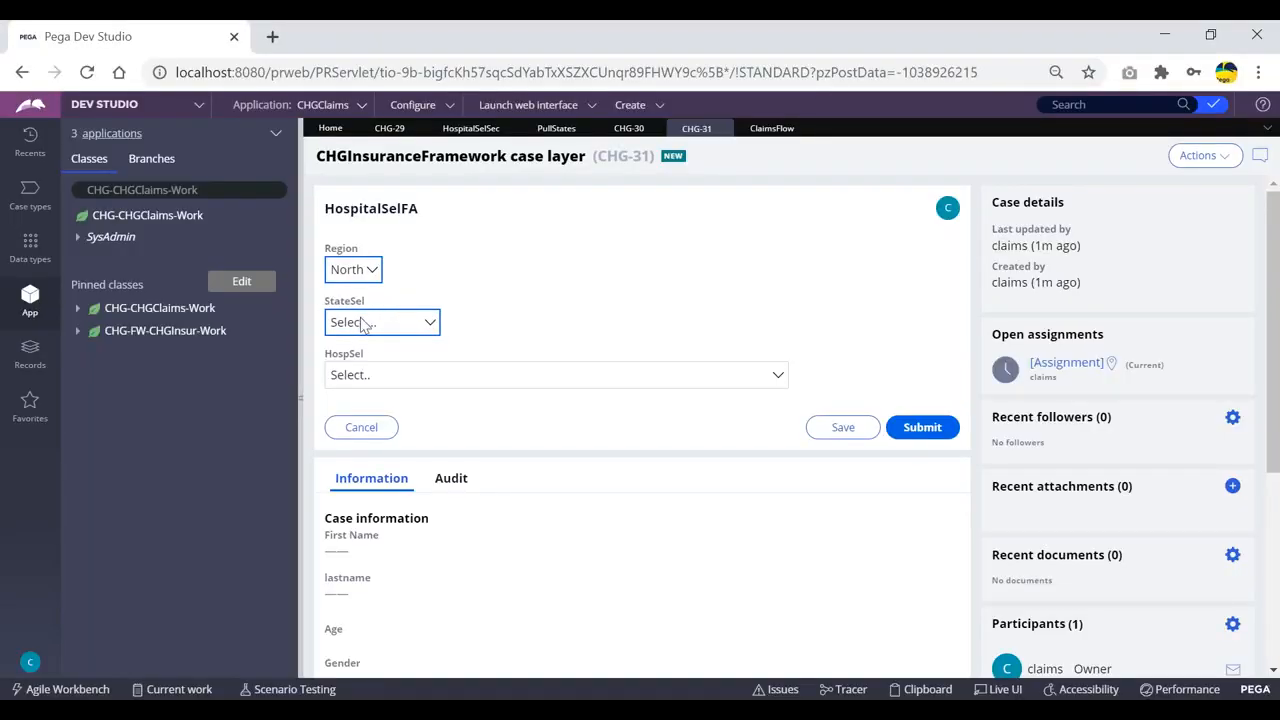
pyautogui.click(556, 128)
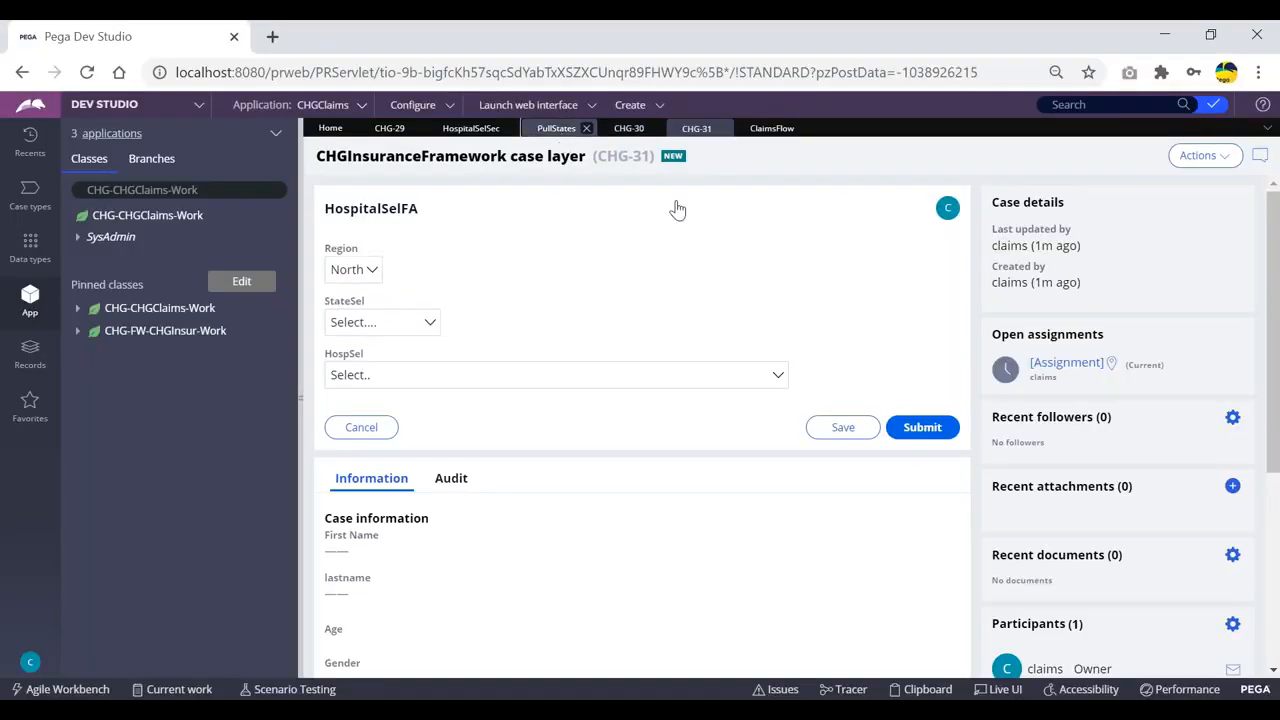
pyautogui.click(518, 310)
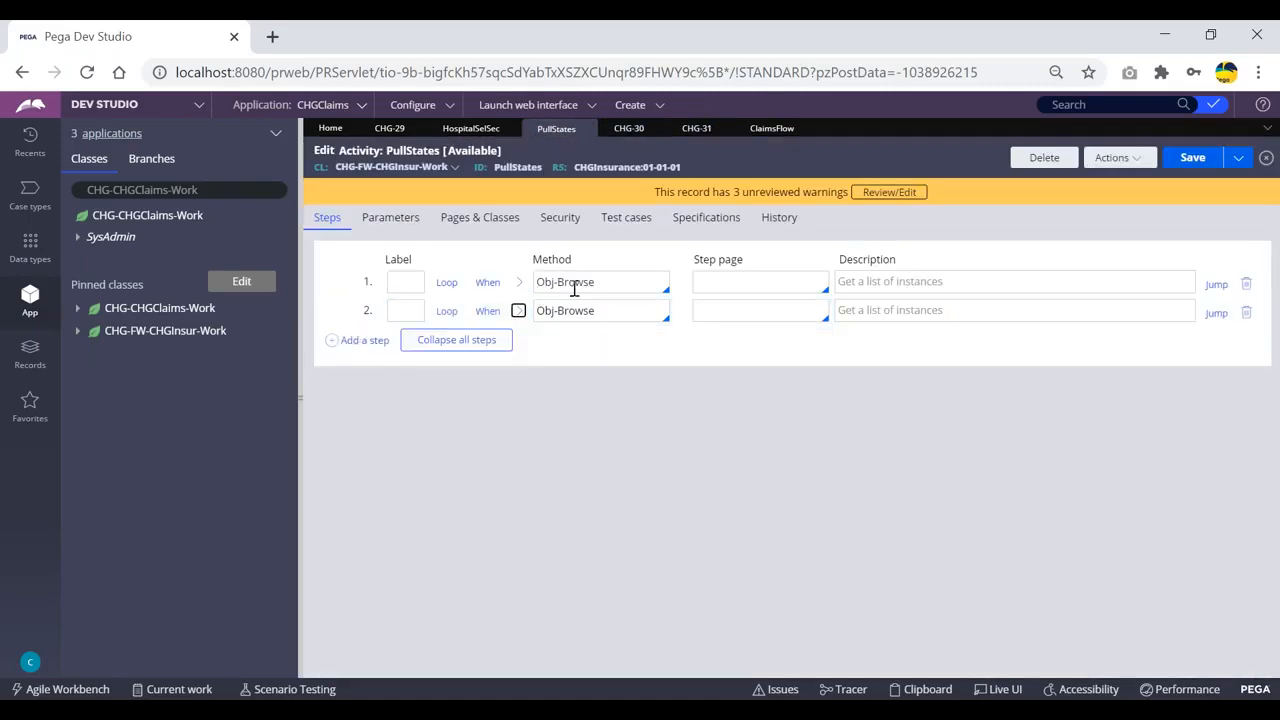
pyautogui.hotkey('alt', 'Tab')
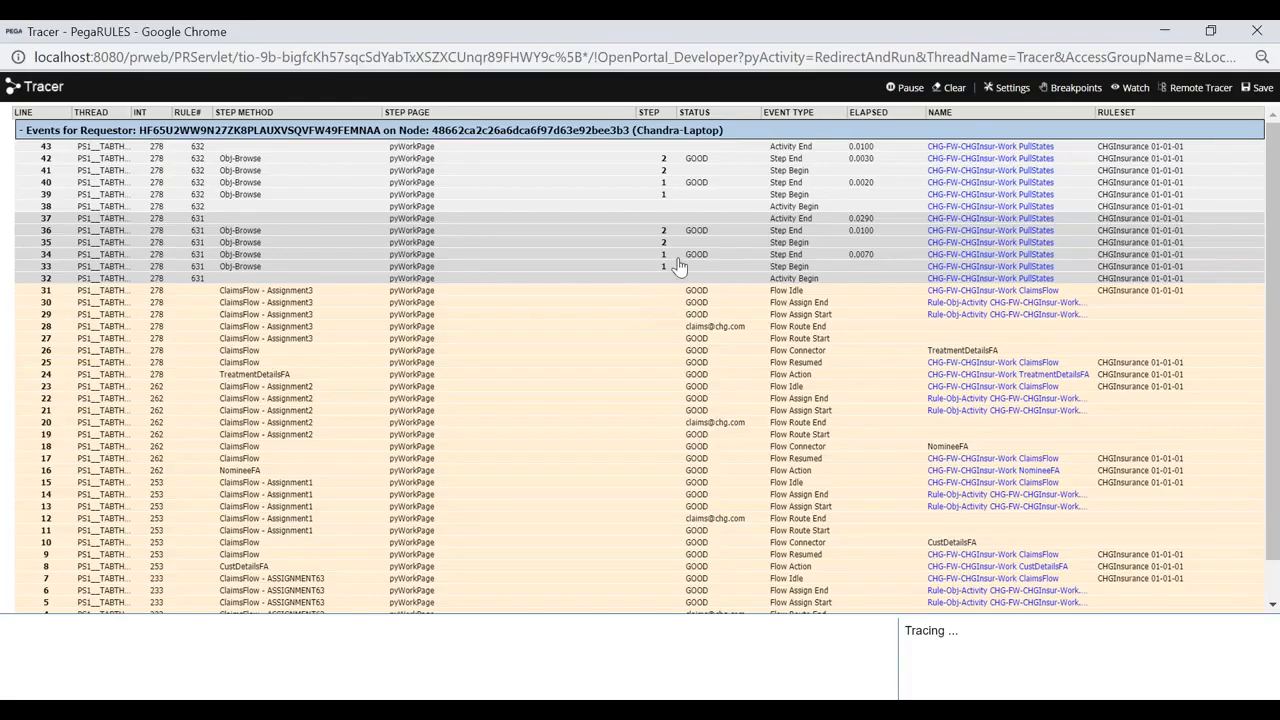
pyautogui.hotkey('alt', 'Tab')
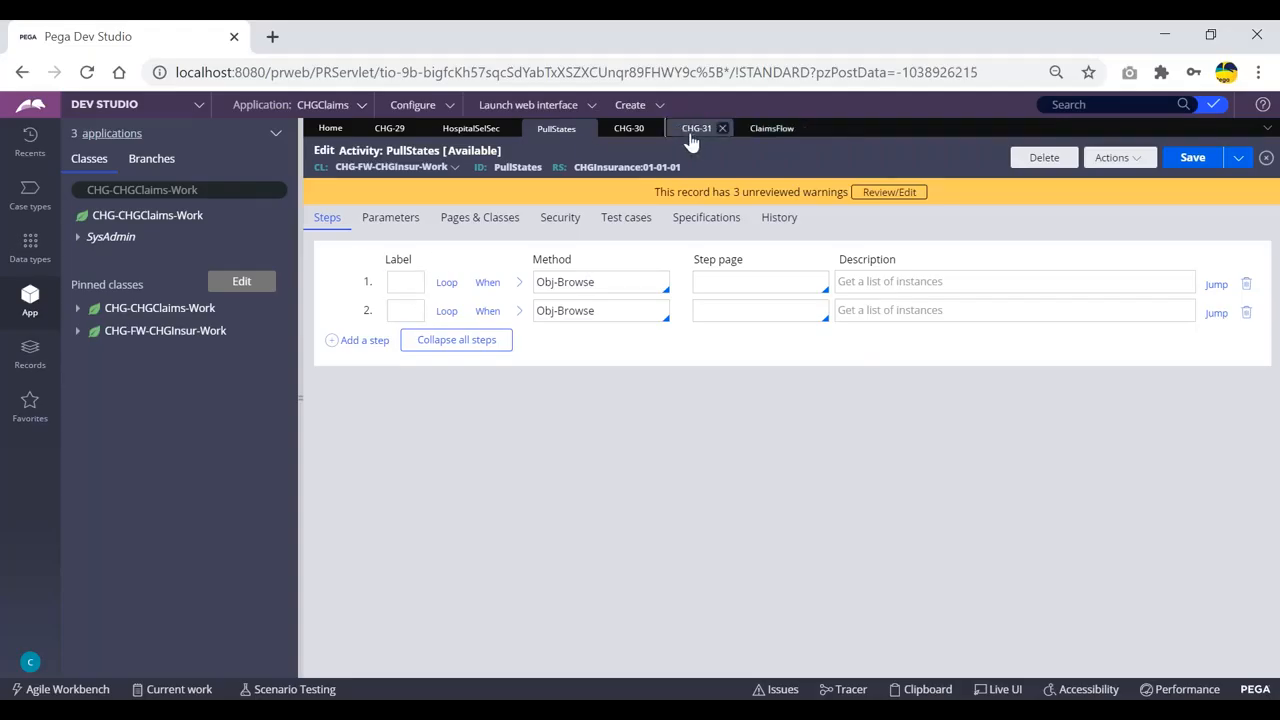
# - Inspect the HospSel dropdown's list source and run activity in the HospitalSelSec section, then close its properties without changes
pyautogui.click(695, 128)
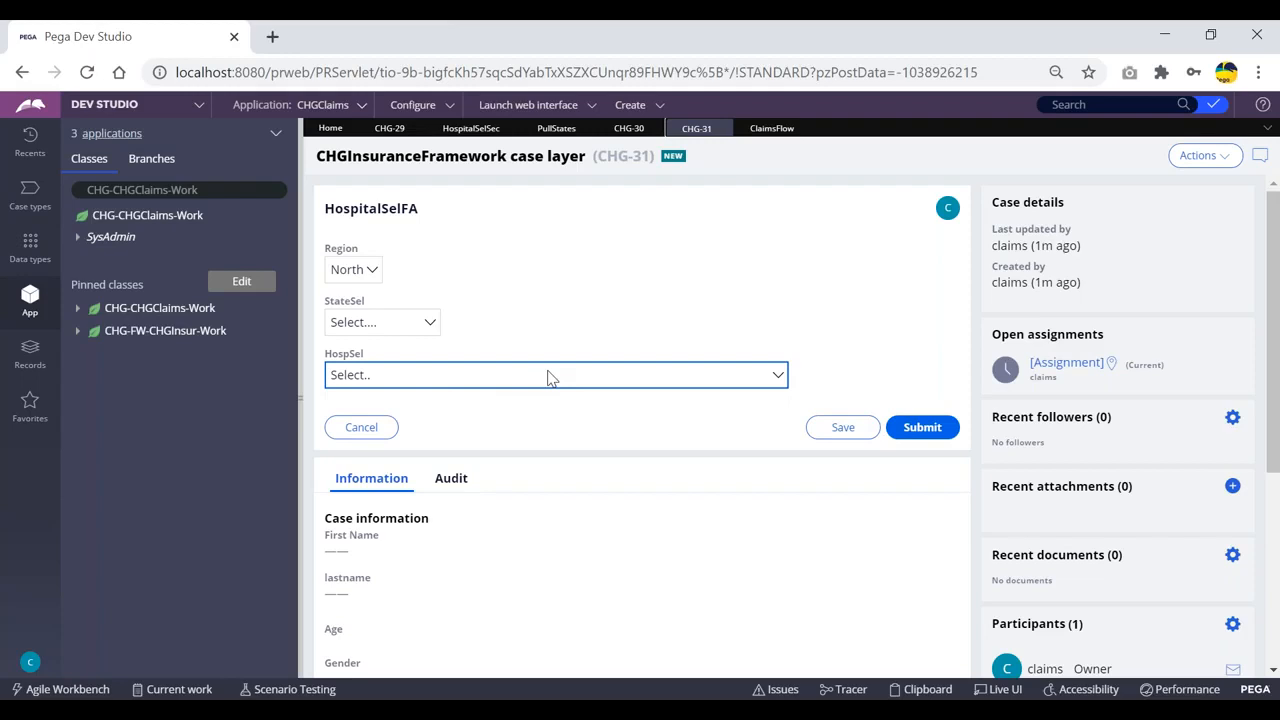
pyautogui.click(466, 131)
pyautogui.doubleClick(700, 397)
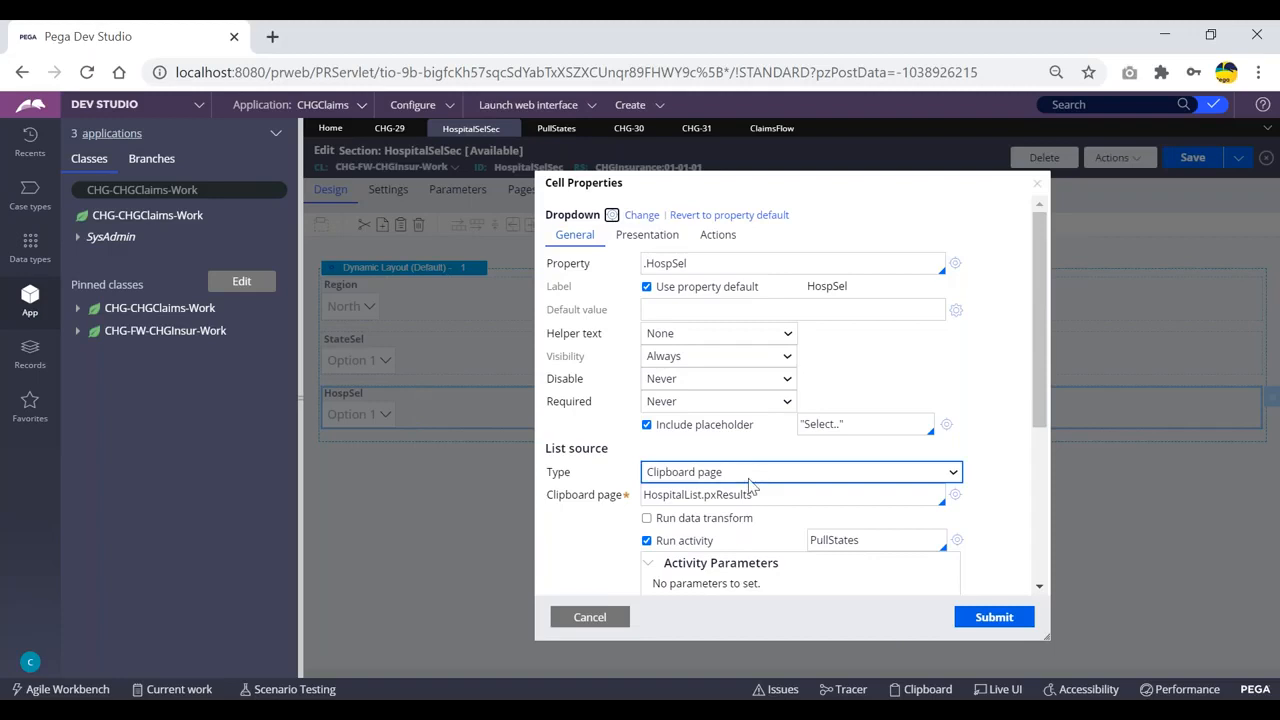
pyautogui.scroll(-1, 704, 375)
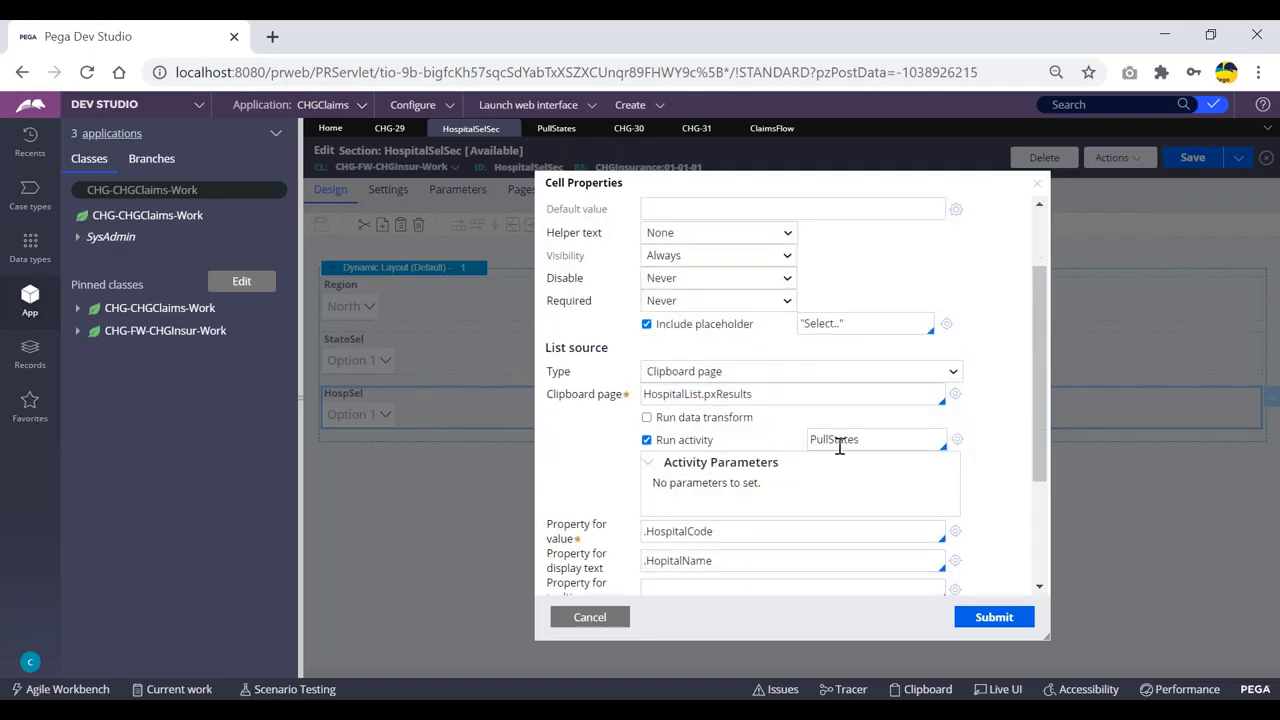
pyautogui.moveTo(864, 438); pyautogui.dragTo(806, 446)
pyautogui.click(594, 618)
# - Compare the two traced PullStates runs with the StateSel and HospSel dropdowns in the HospitalSelSec section
pyautogui.hotkey('alt', 'Tab')
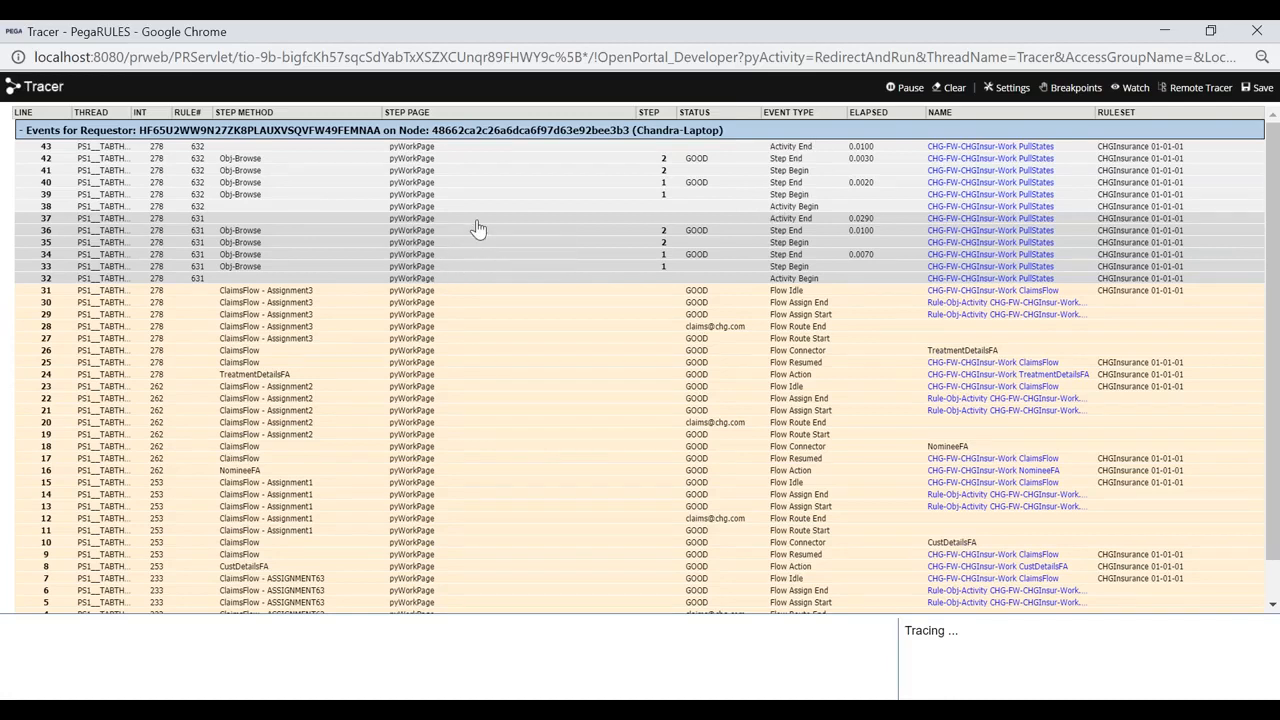
pyautogui.hotkey('alt', 'Tab')
pyautogui.hotkey('alt', 'Tab')
pyautogui.hotkey('alt', 'Tab')
pyautogui.hotkey('alt', 'Tab')
pyautogui.hotkey('alt', 'Tab')
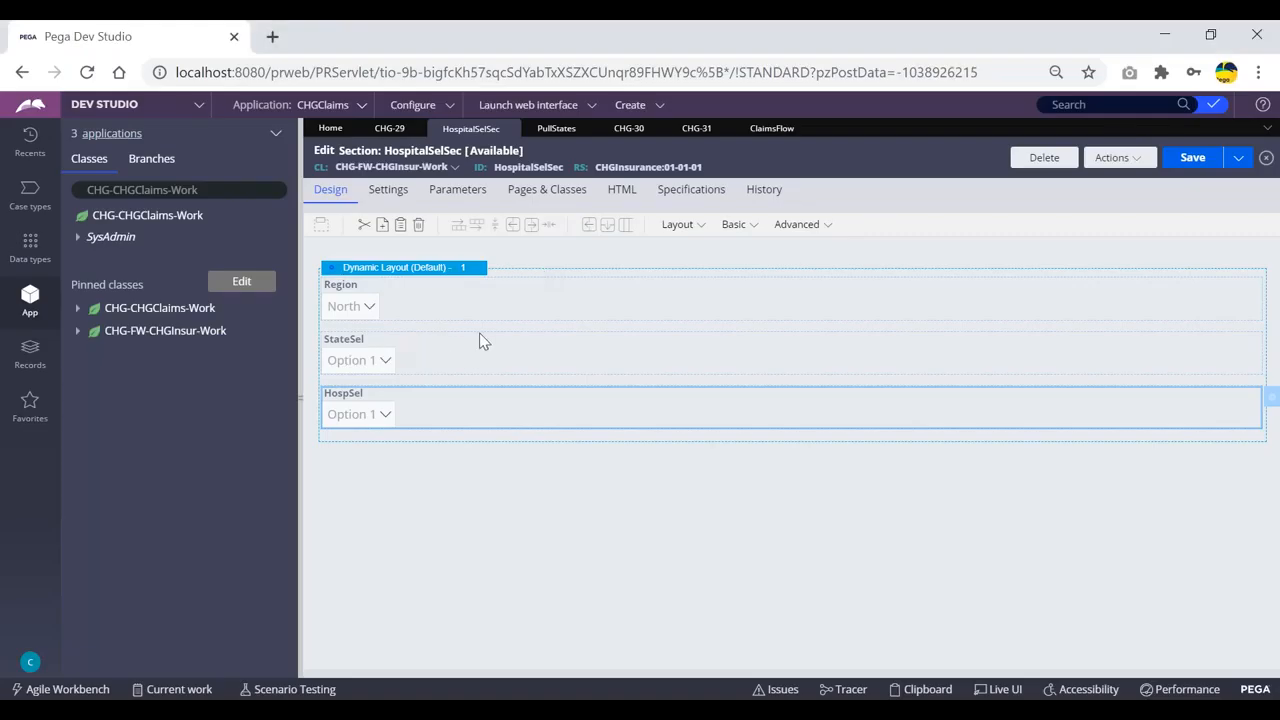
pyautogui.hotkey('alt', 'Tab')
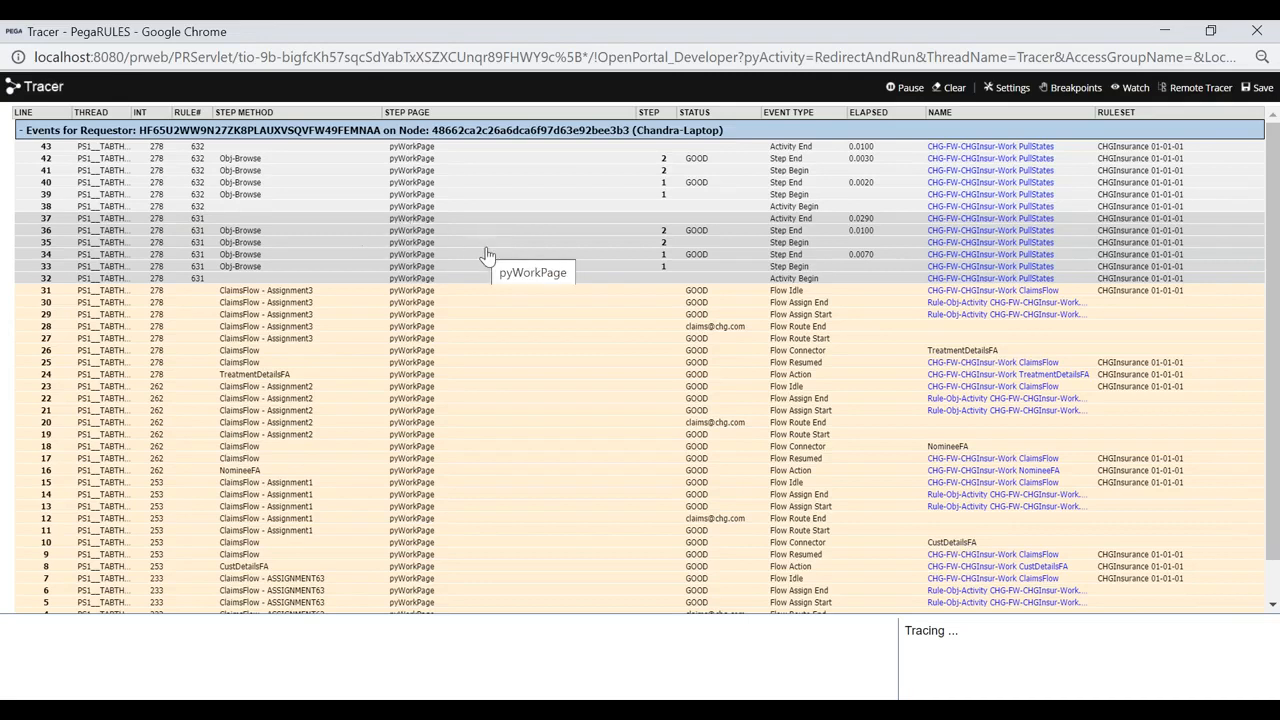
pyautogui.hotkey('alt', 'Tab')
pyautogui.hotkey('alt', 'Tab')
pyautogui.hotkey('alt', 'Tab')
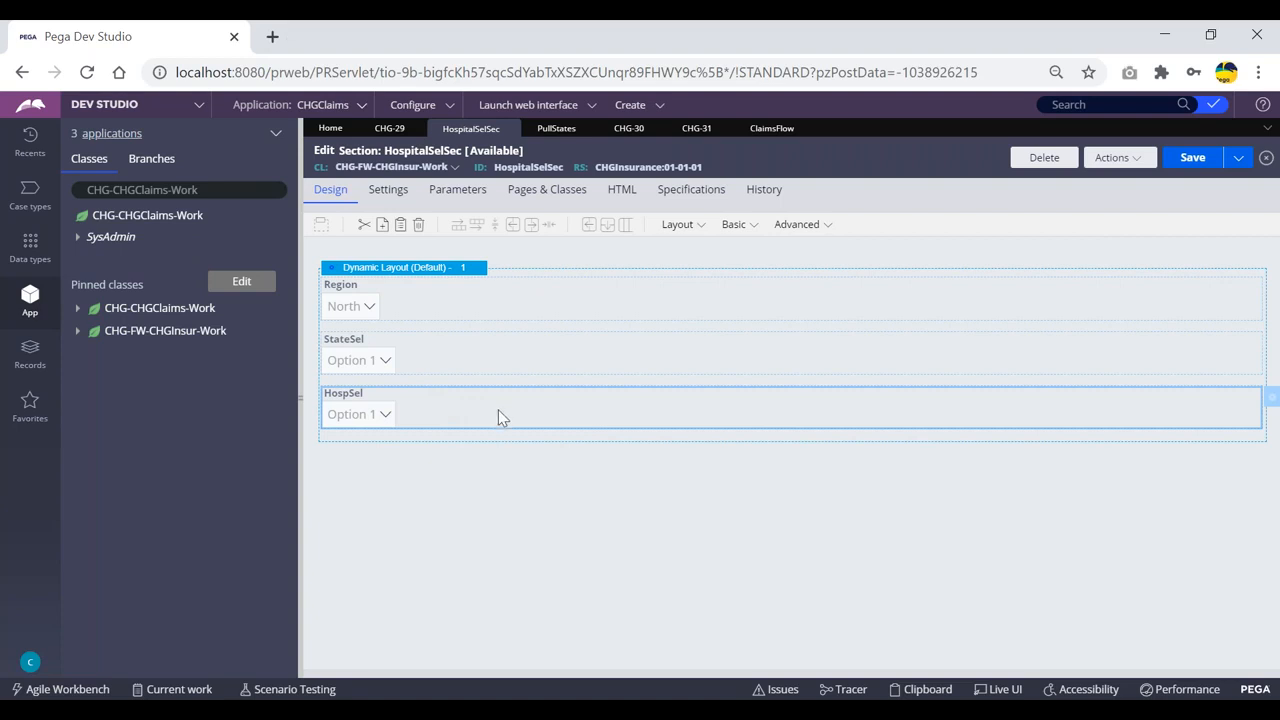
pyautogui.hotkey('alt', 'Tab')
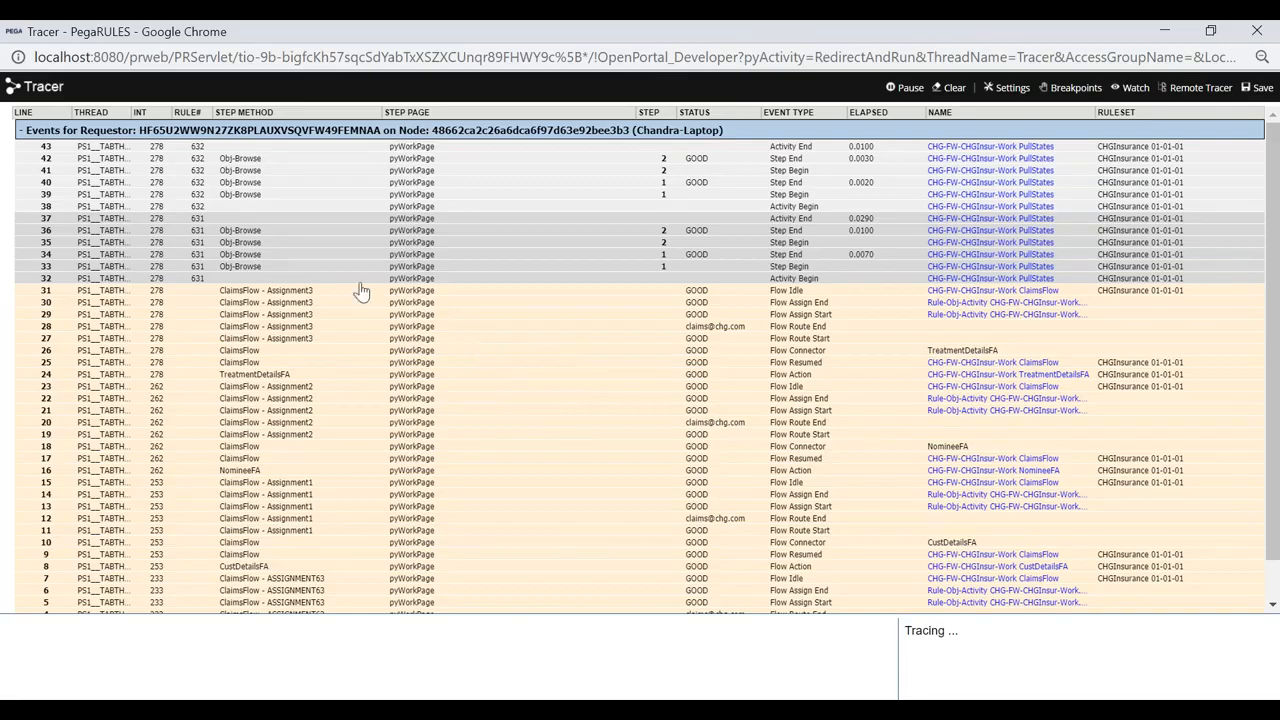
pyautogui.hotkey('alt', 'Tab')
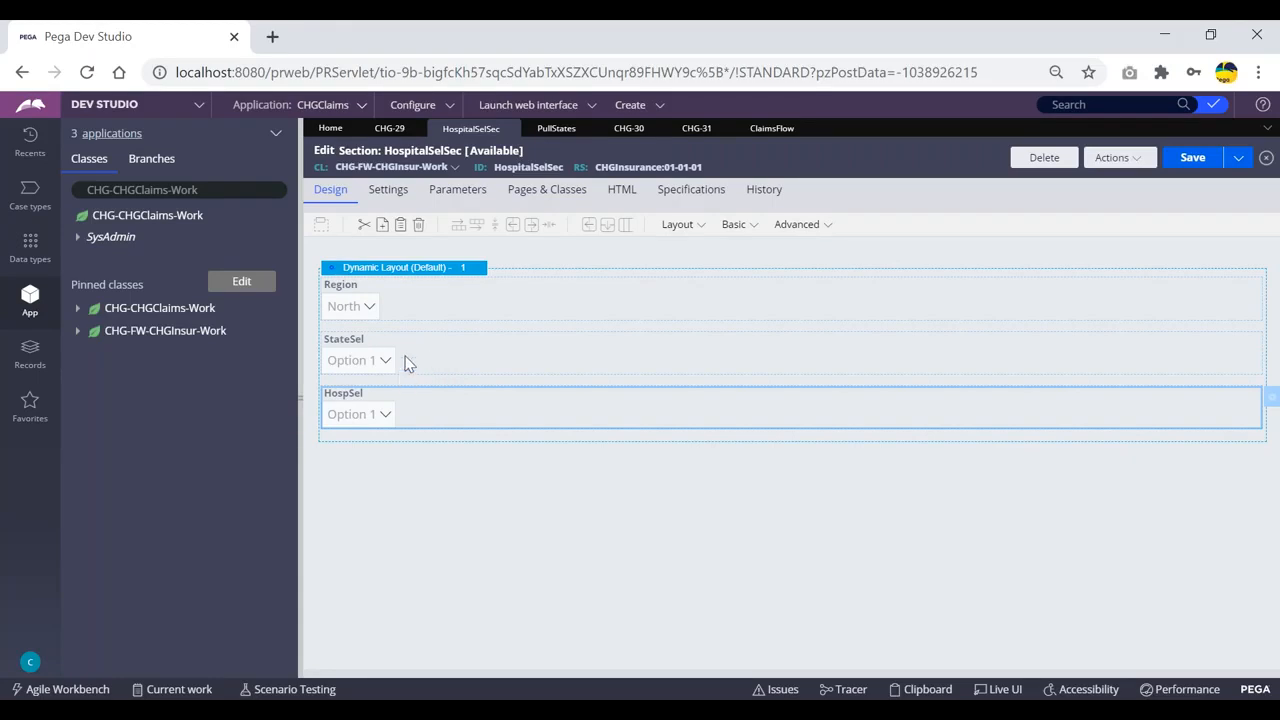
# - Review the HospSel dropdown's HospitalList.pxResults clipboard page and PullStates run activity, then submit its properties without changes
pyautogui.doubleClick(438, 402)
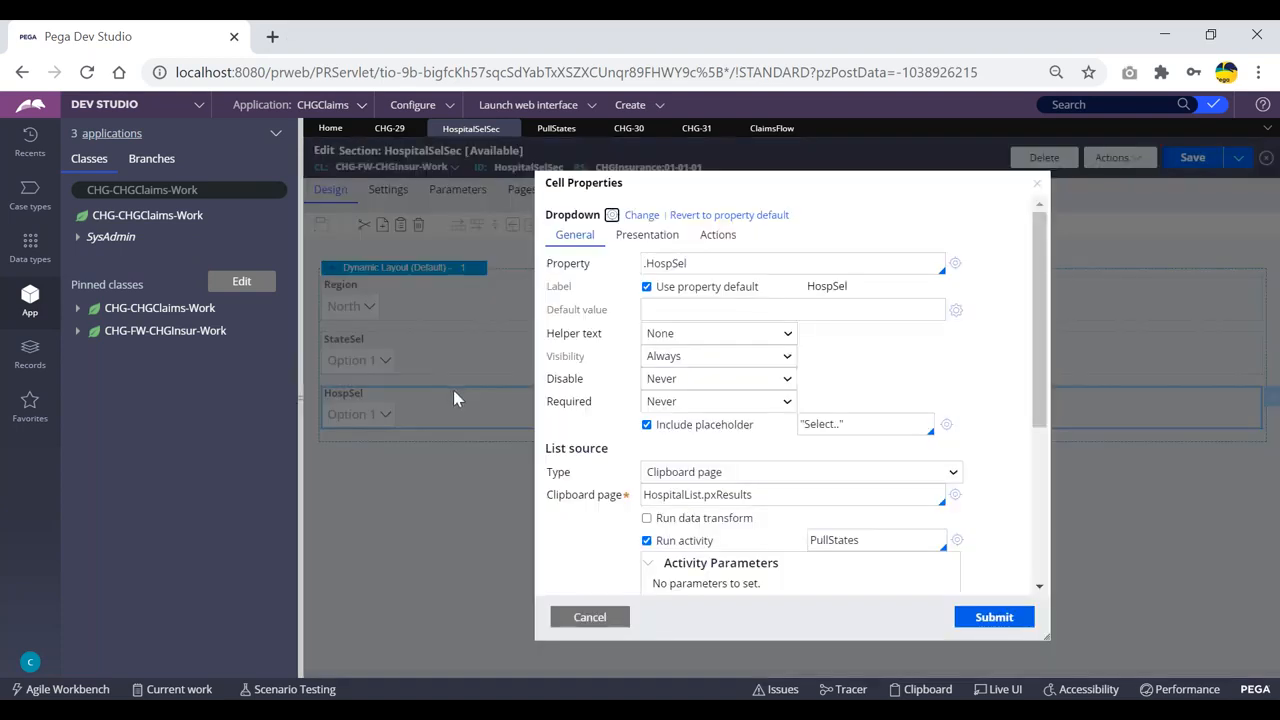
pyautogui.moveTo(611, 451); pyautogui.dragTo(547, 453)
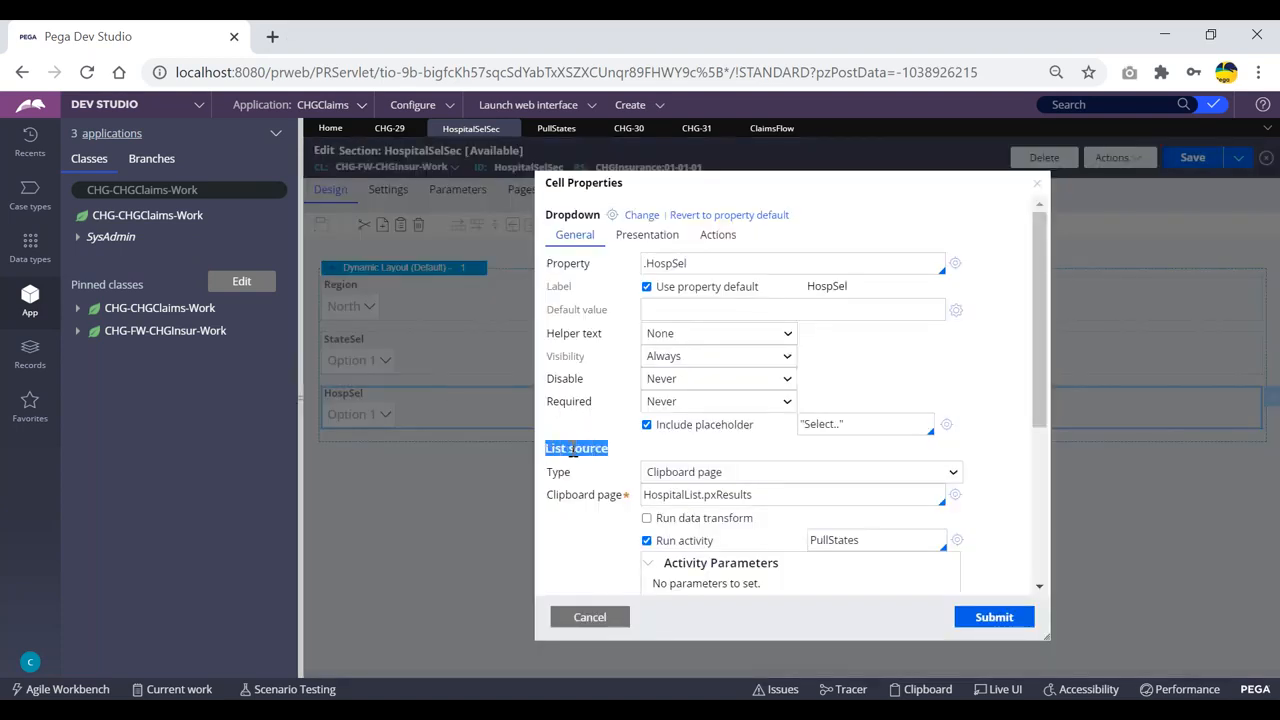
pyautogui.scroll(-2, 571, 449)
pyautogui.moveTo(871, 440); pyautogui.dragTo(793, 447)
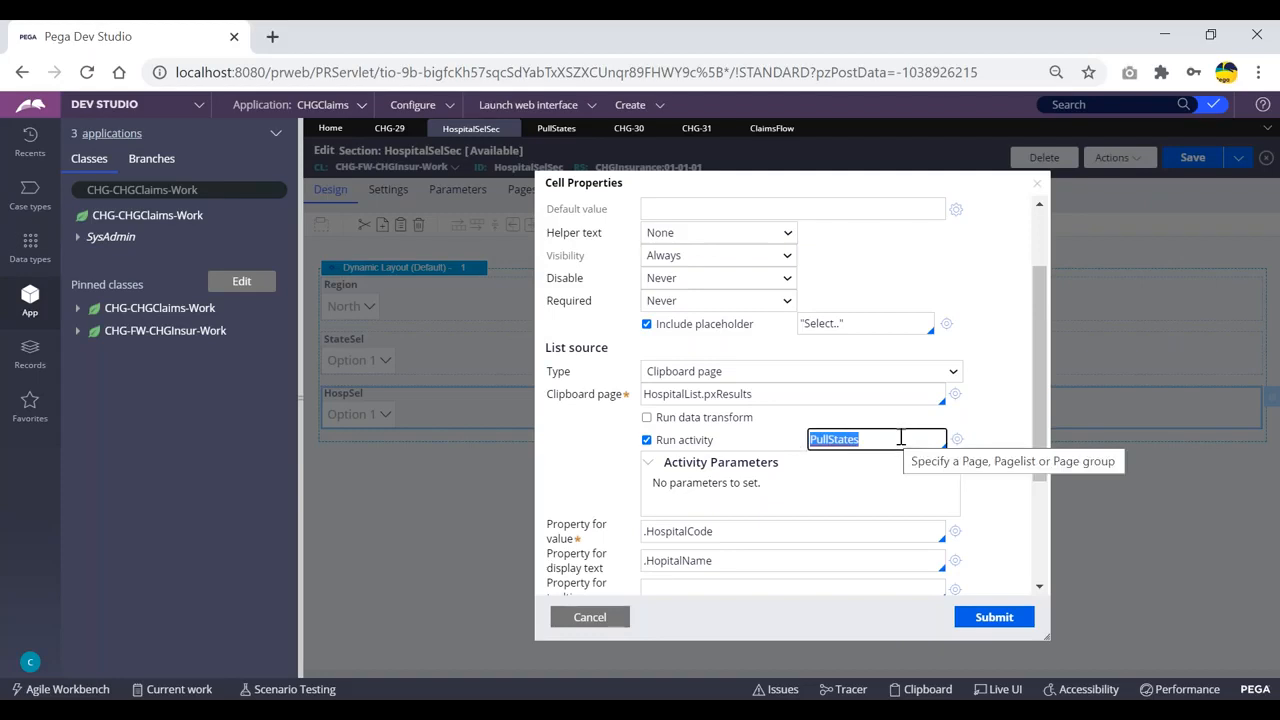
pyautogui.moveTo(753, 393); pyautogui.dragTo(641, 393)
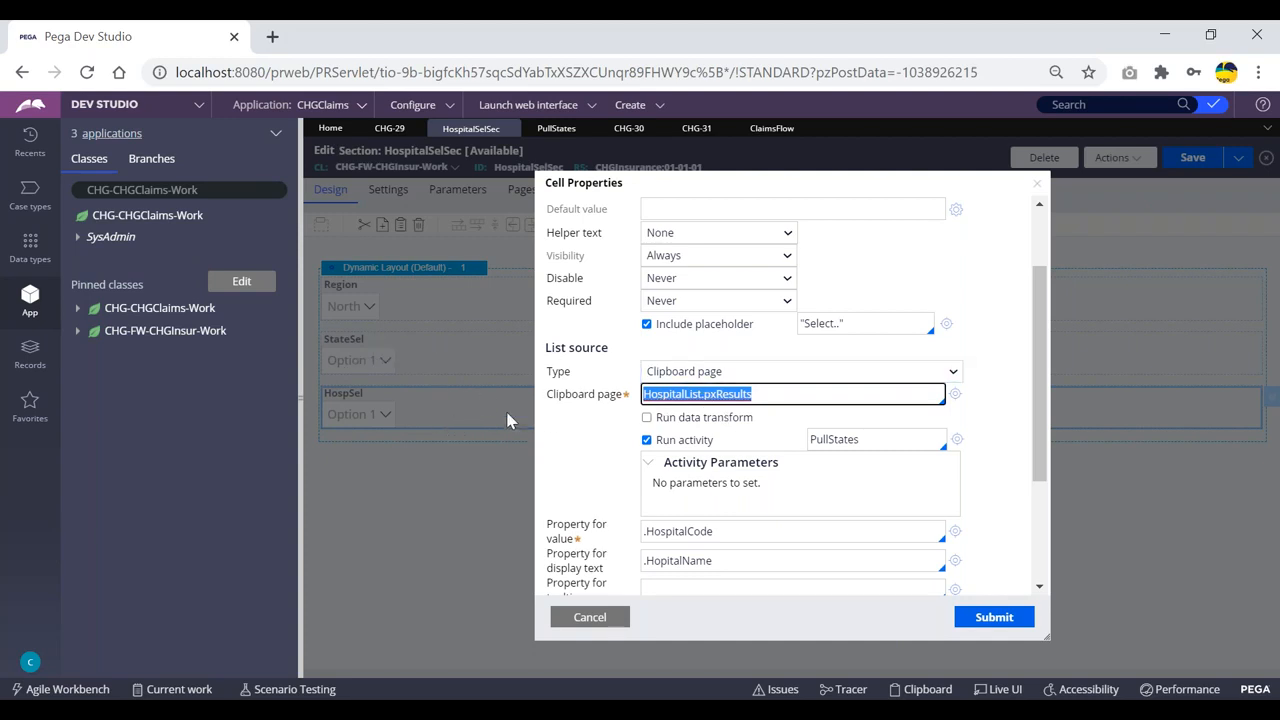
pyautogui.moveTo(866, 440); pyautogui.dragTo(791, 443)
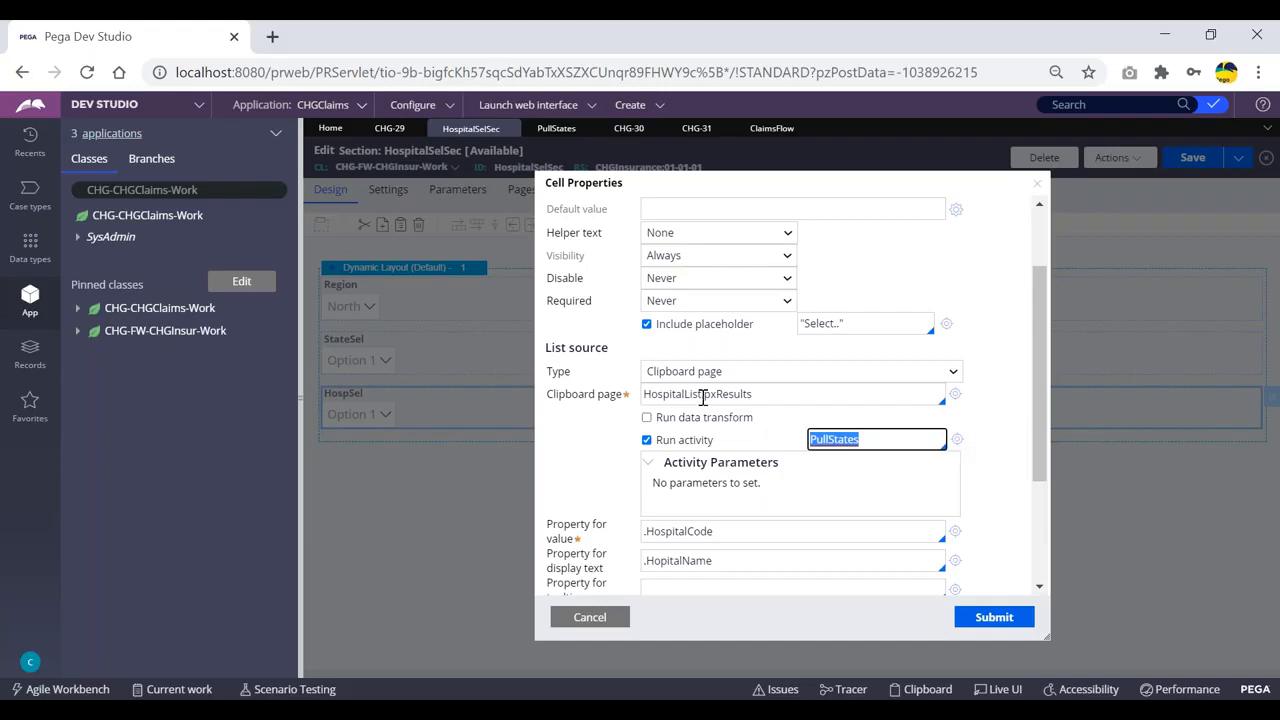
pyautogui.moveTo(763, 394); pyautogui.dragTo(645, 394)
pyautogui.click(767, 394)
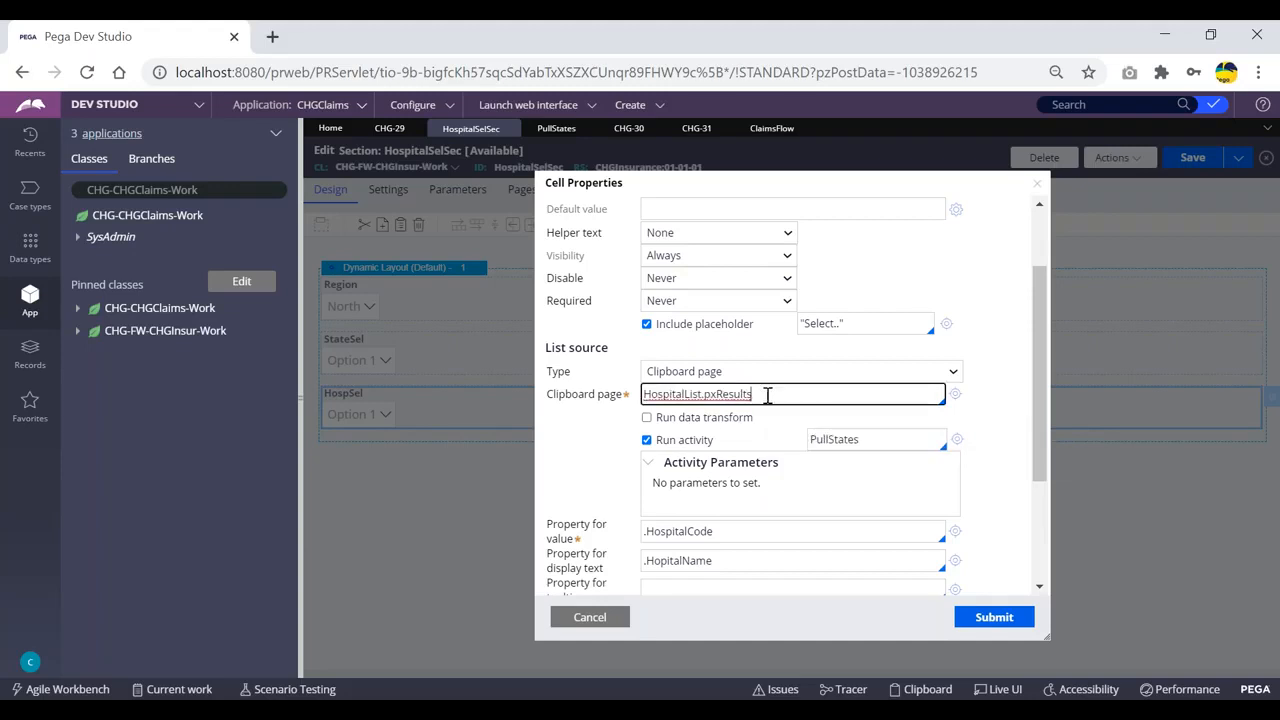
pyautogui.click(994, 617)
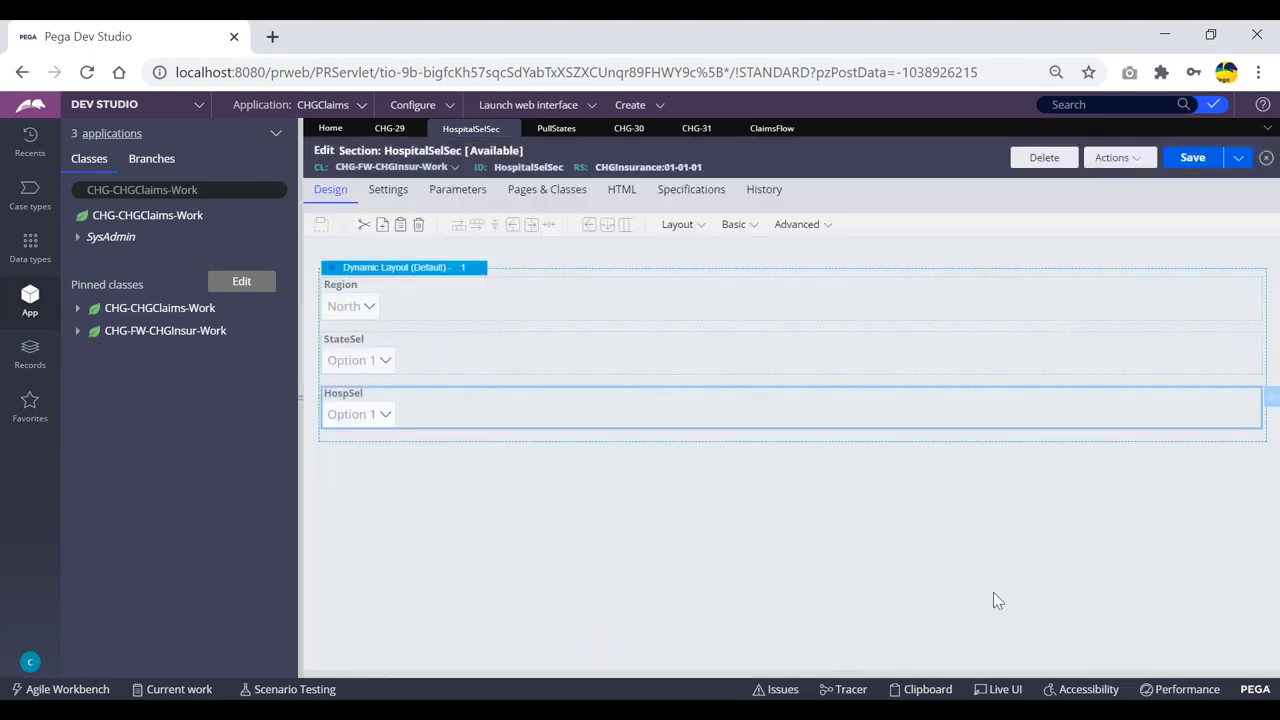
# - Check the traced PullStates events in the Tracer against the two Obj-Browse steps of the PullStates activity
pyautogui.hotkey('alt', 'Tab')
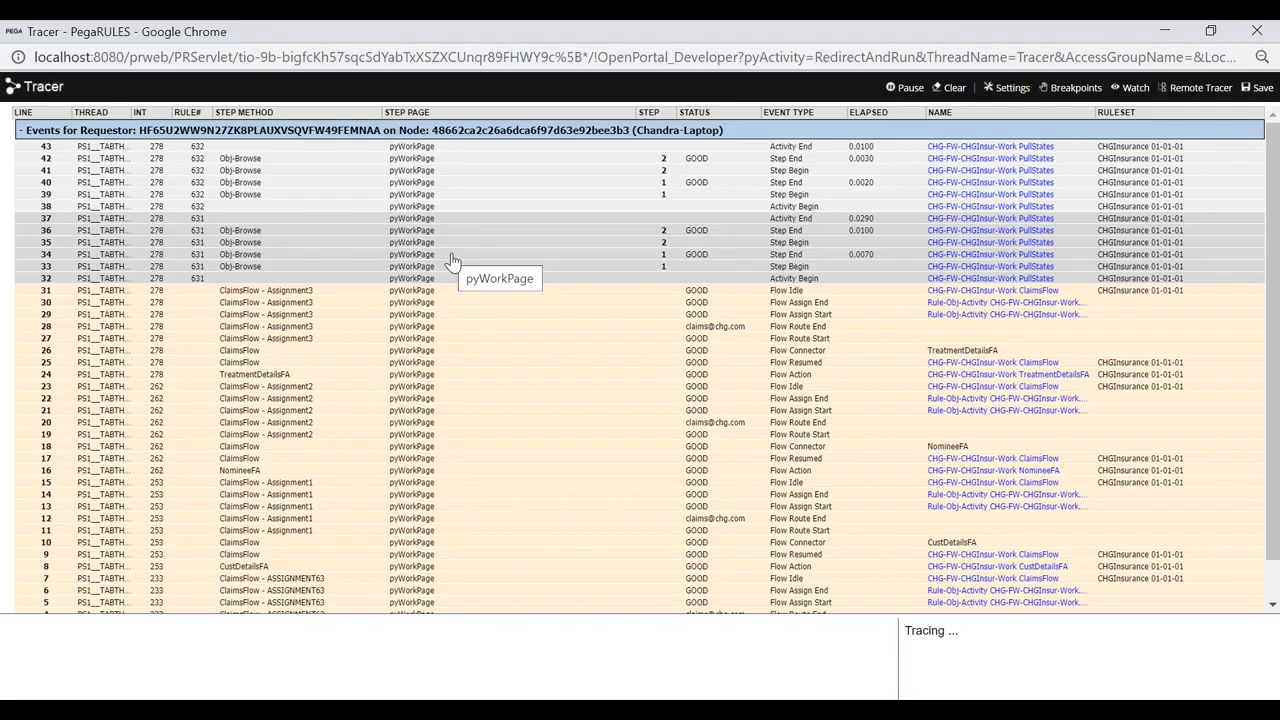
pyautogui.hotkey('alt', 'Tab')
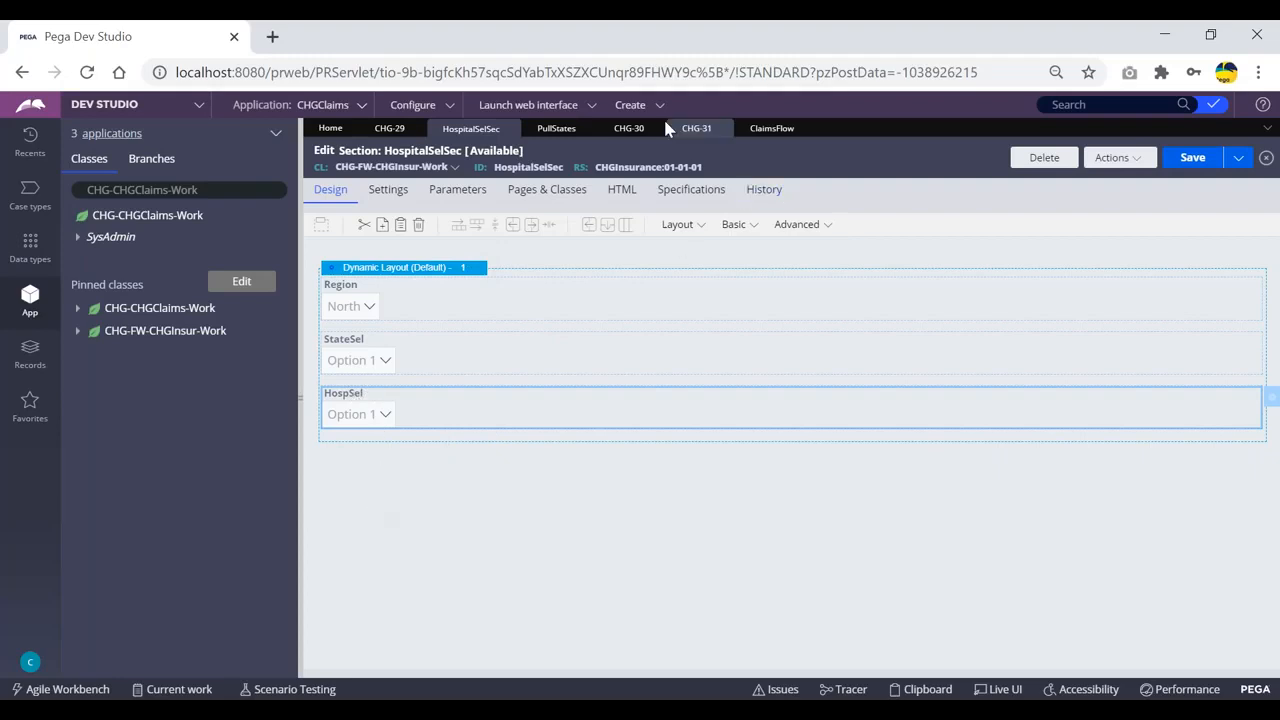
pyautogui.click(556, 128)
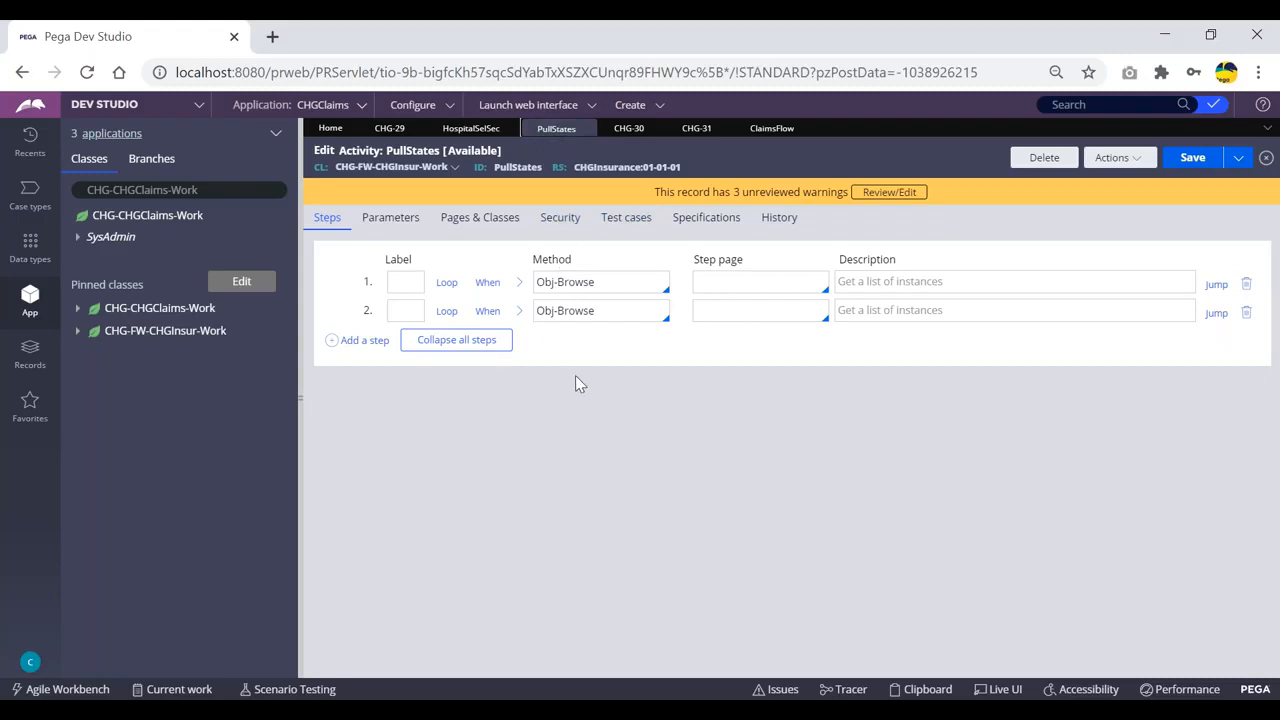
pyautogui.click(608, 312)
pyautogui.click(606, 284)
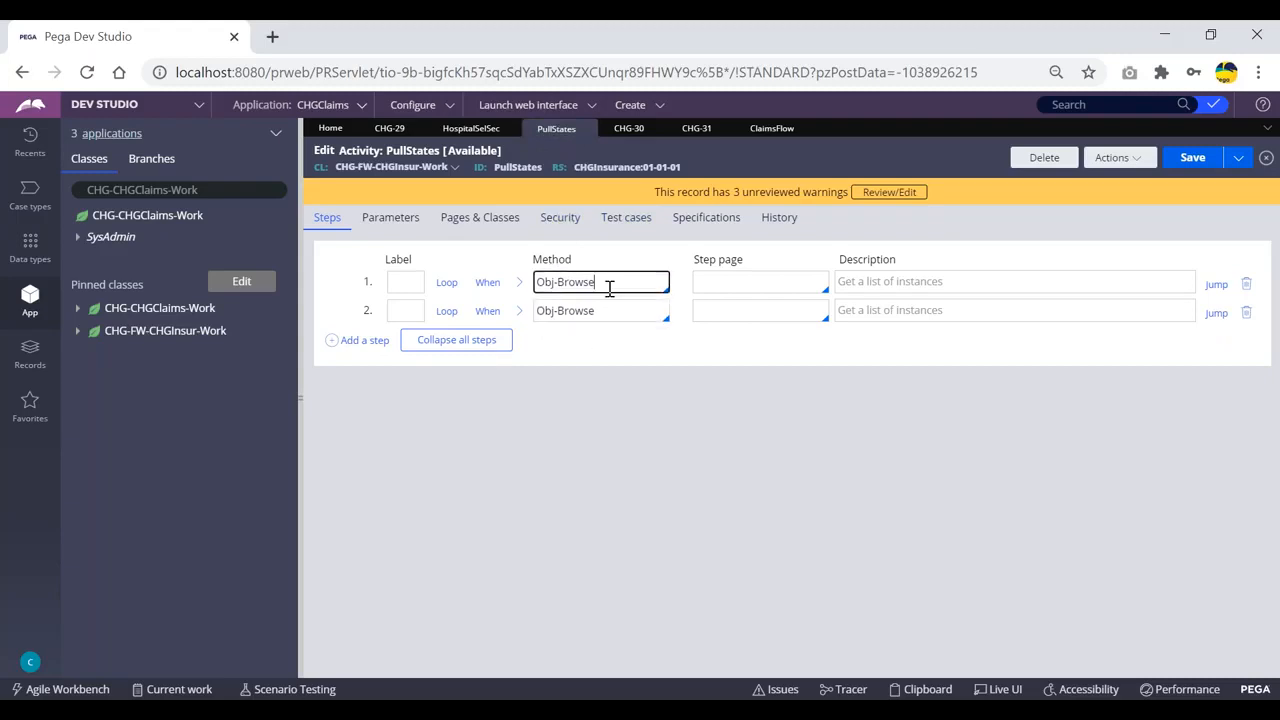
pyautogui.click(604, 311)
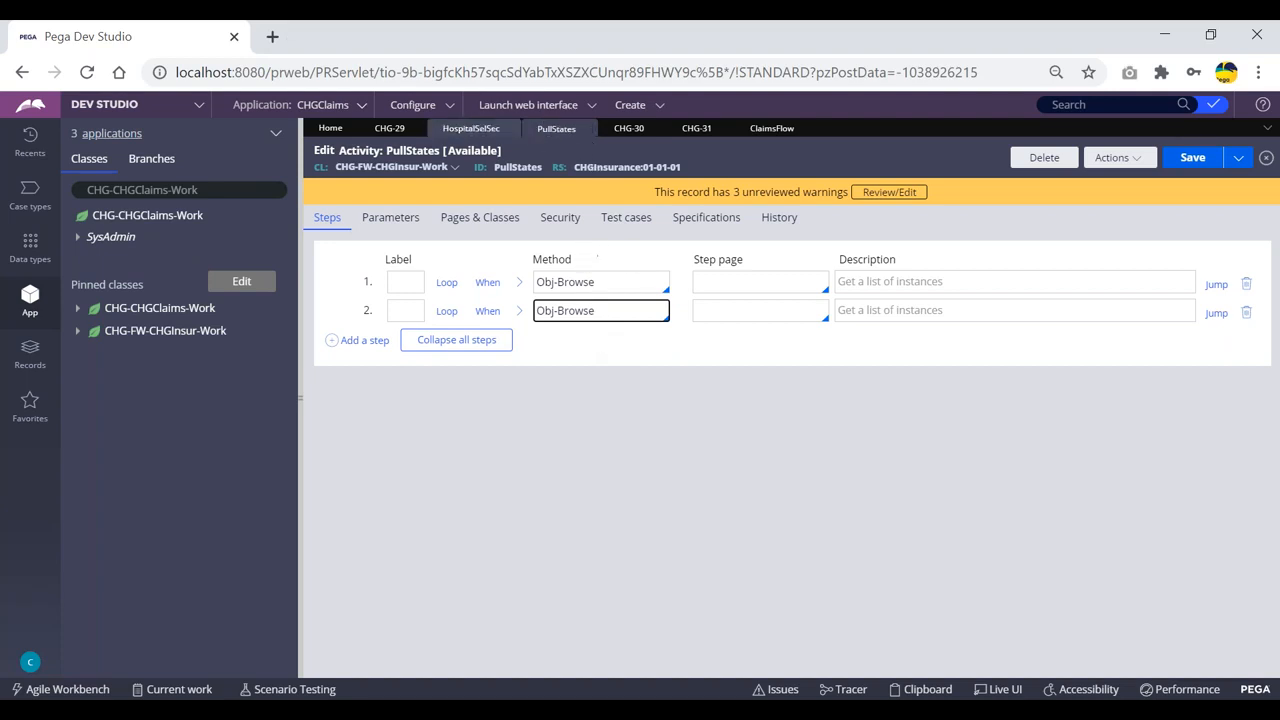
# - Compare the StateSel and HospSel dropdown cells in the HospitalSelSec section
pyautogui.click(470, 130)
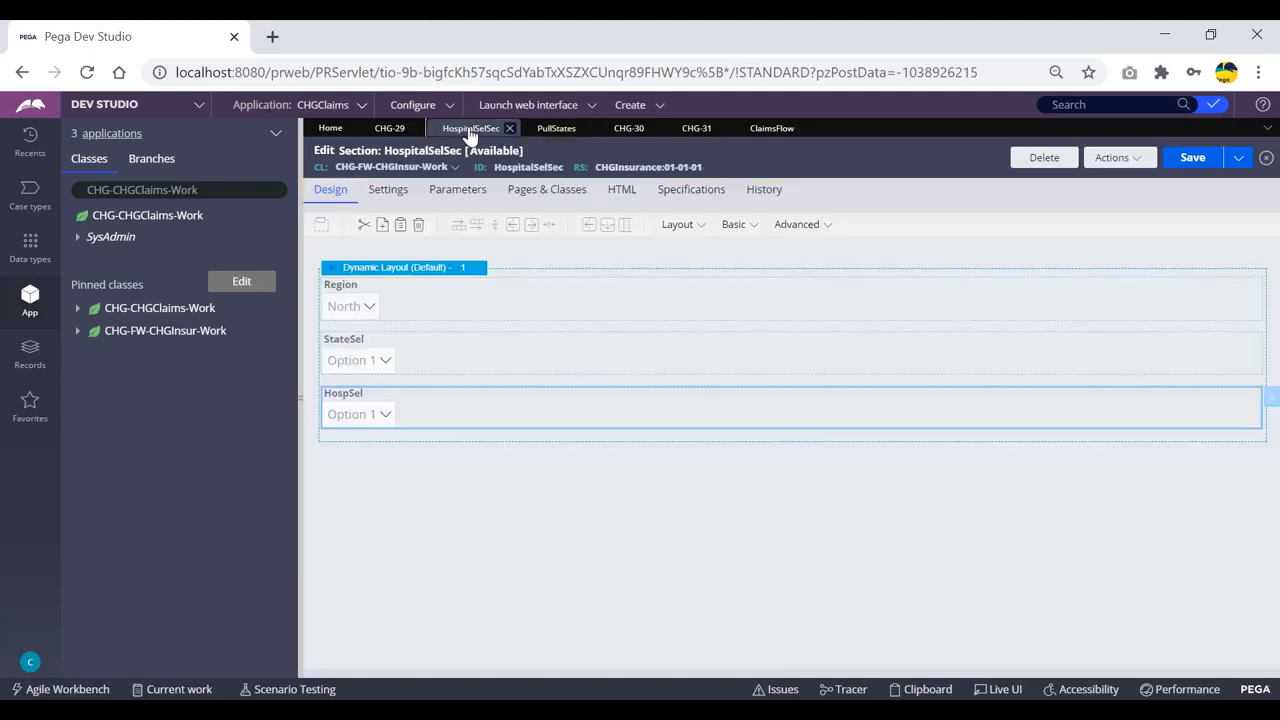
pyautogui.click(413, 362)
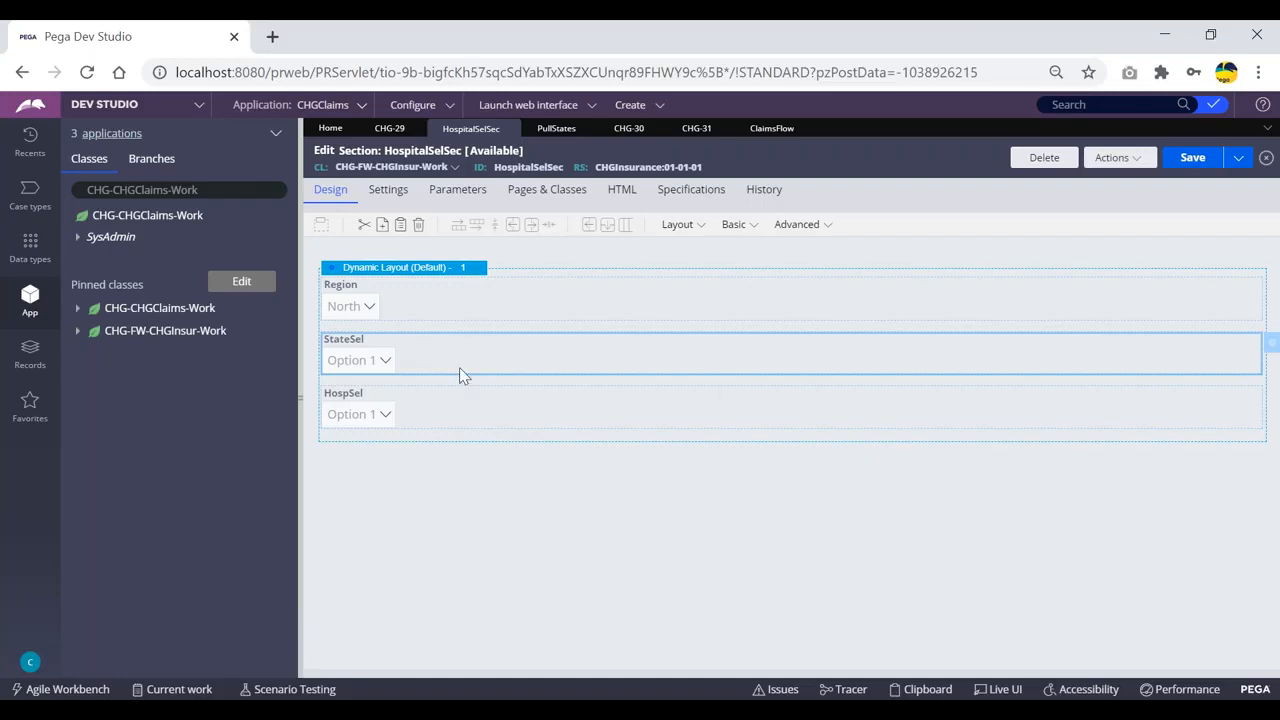
pyautogui.click(437, 412)
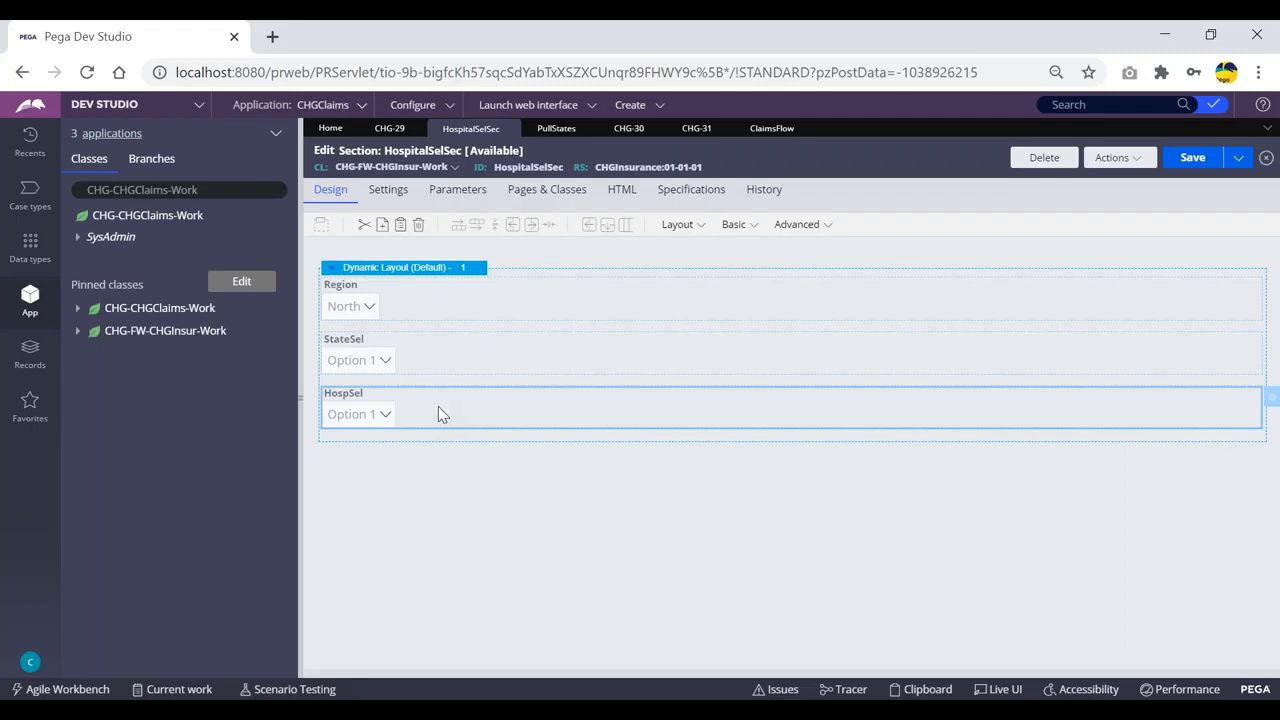
pyautogui.click(418, 358)
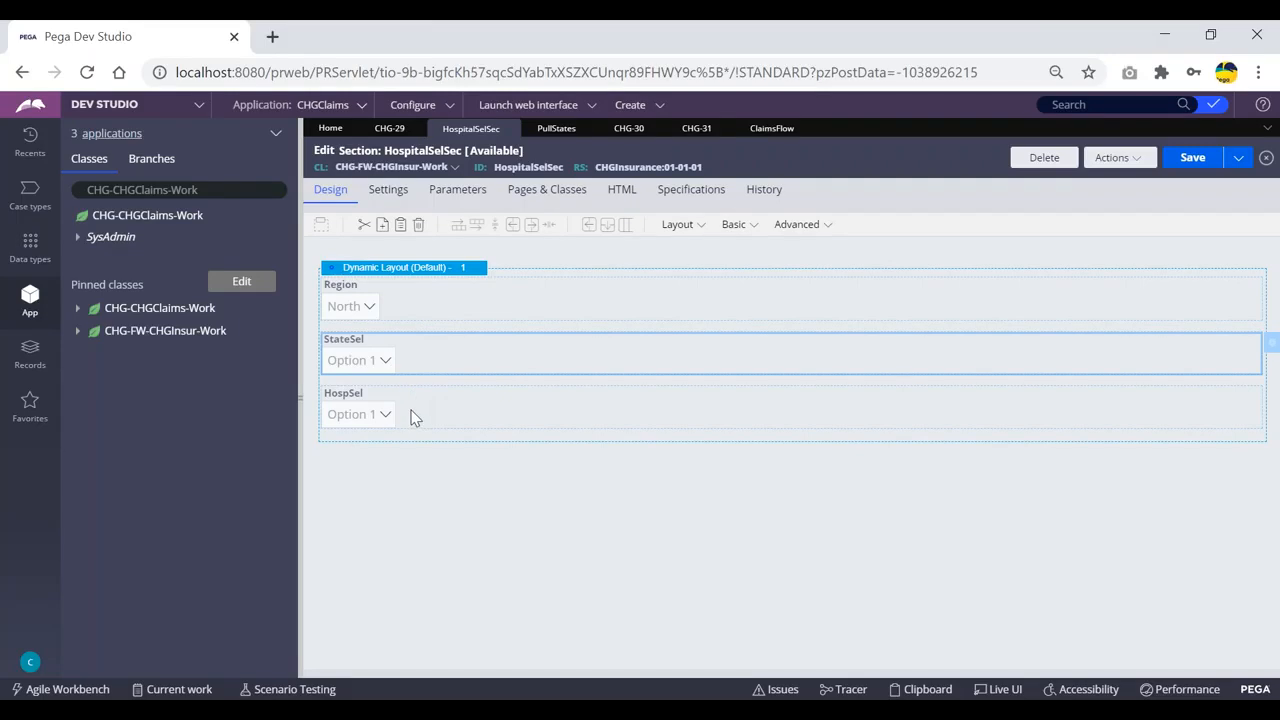
pyautogui.click(420, 401)
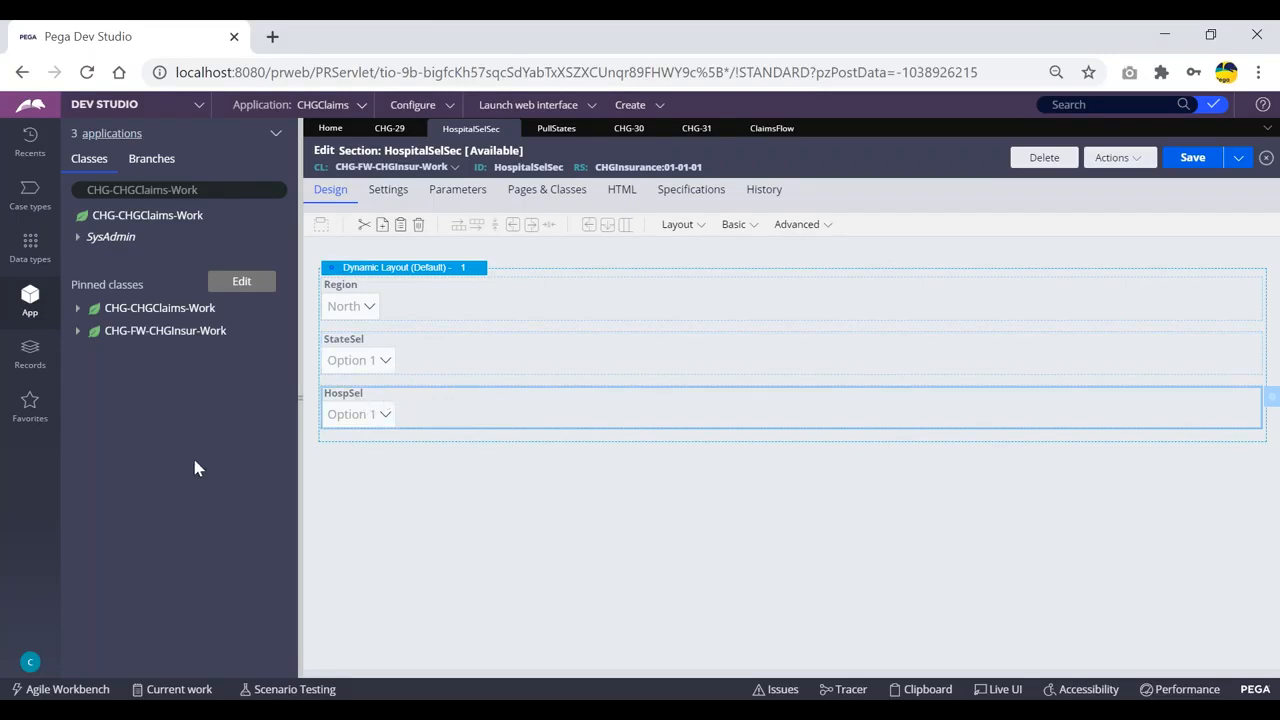
# - Examine the PullStates run activity in the HospSel dropdown's list source, then cancel out of its cell properties
pyautogui.doubleClick(416, 406)
pyautogui.scroll(-3, 780, 450)
pyautogui.scroll(1, 832, 341)
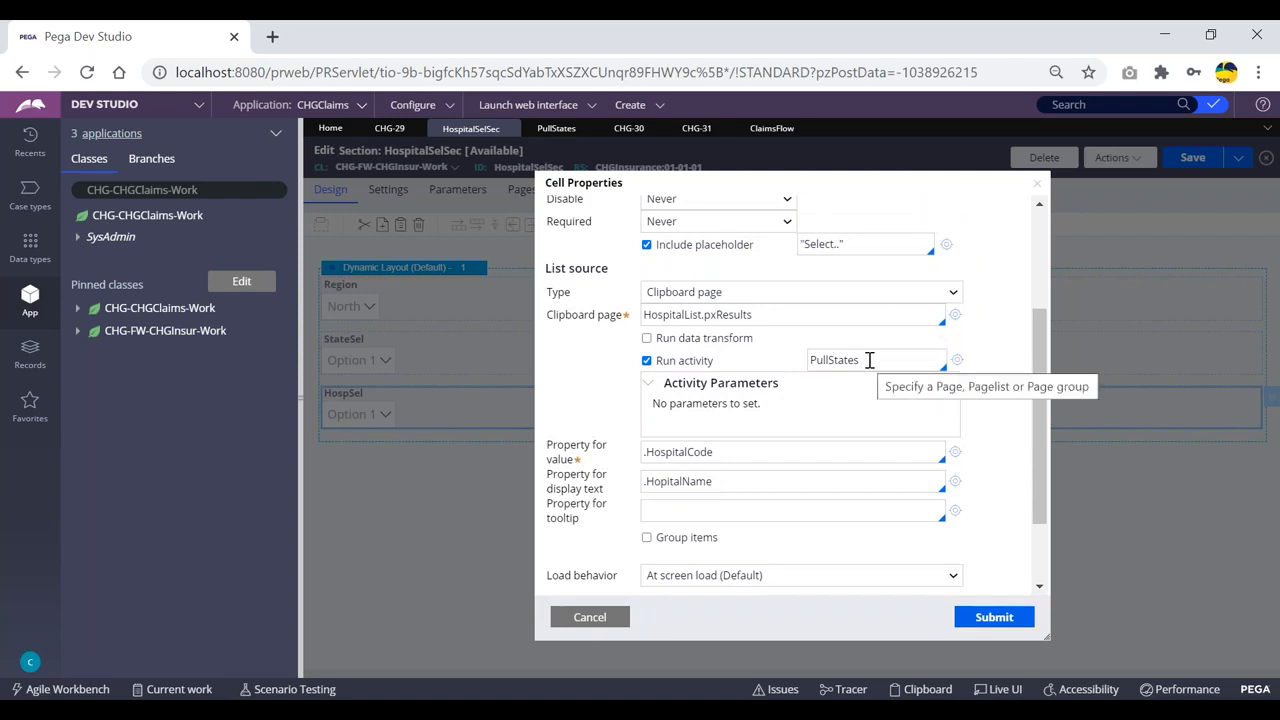
pyautogui.moveTo(869, 360); pyautogui.dragTo(800, 364)
pyautogui.moveTo(607, 269); pyautogui.dragTo(553, 268)
pyautogui.click(870, 360)
pyautogui.moveTo(868, 360); pyautogui.dragTo(806, 360)
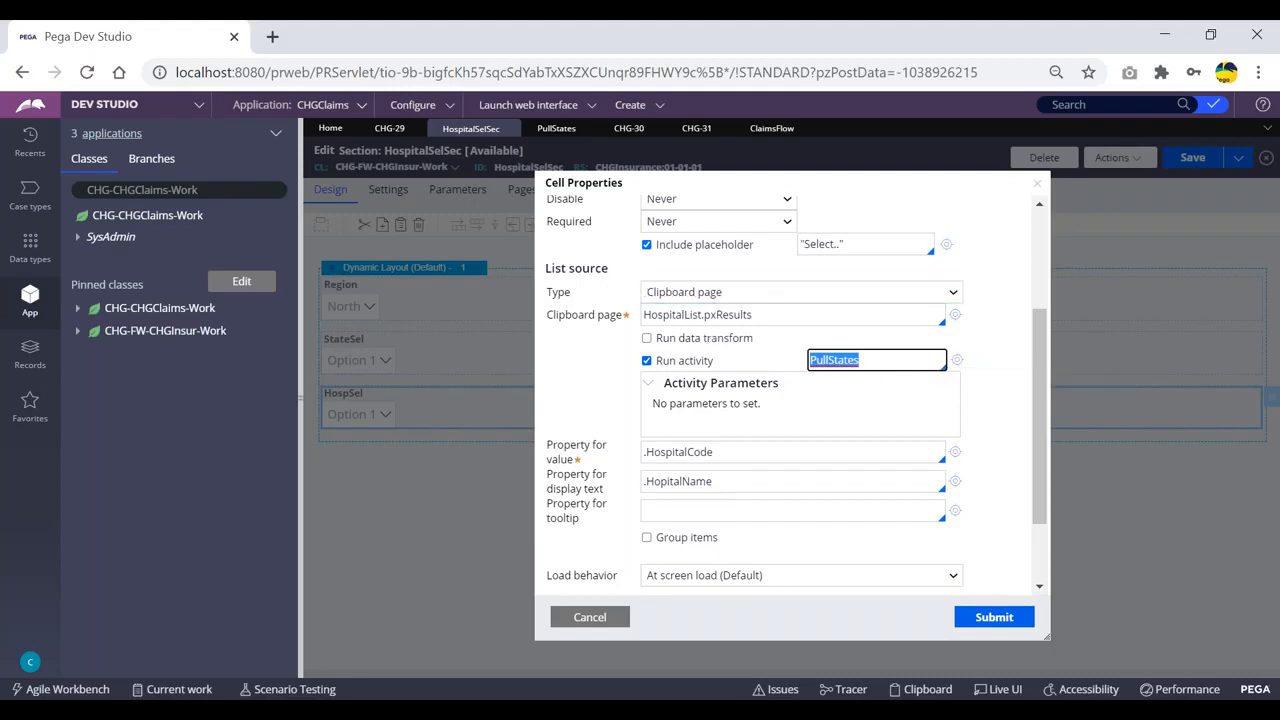
pyautogui.click(588, 617)
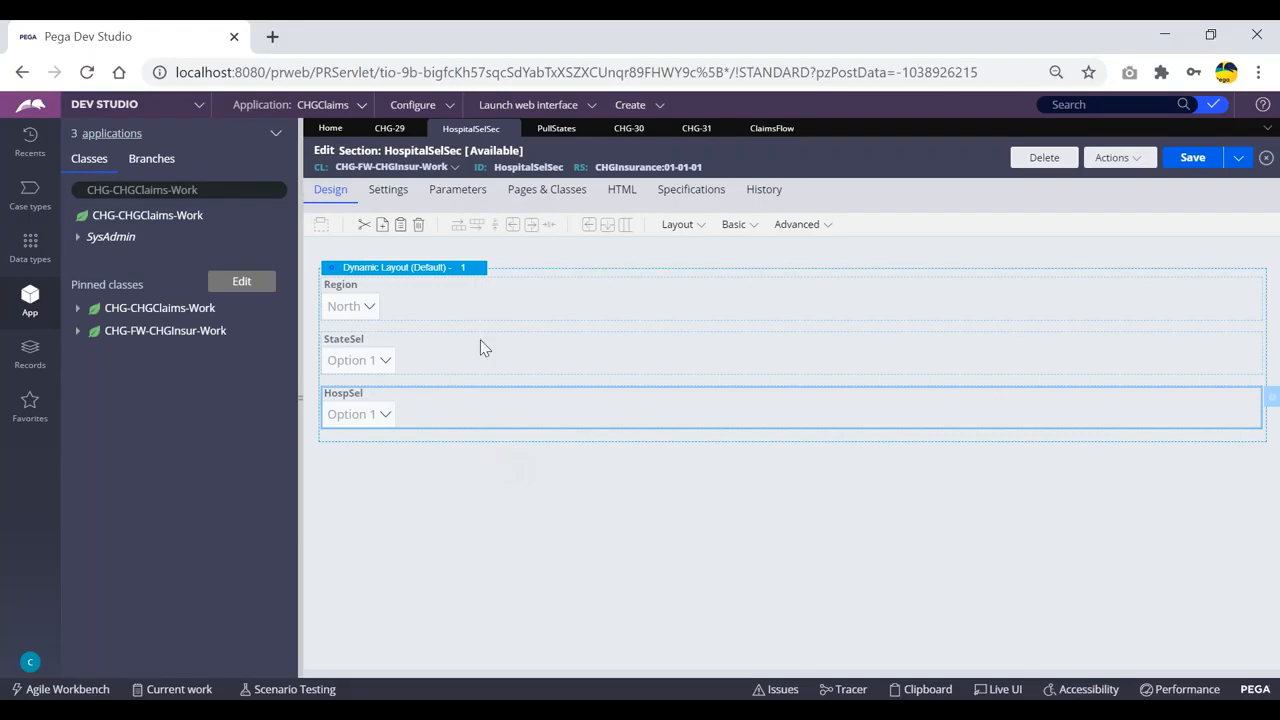
# - Review the first Obj-Browse step of PullStates in relation to the HospitalSelFA form of case CHG-31 and ClaimsFlow
pyautogui.click(557, 132)
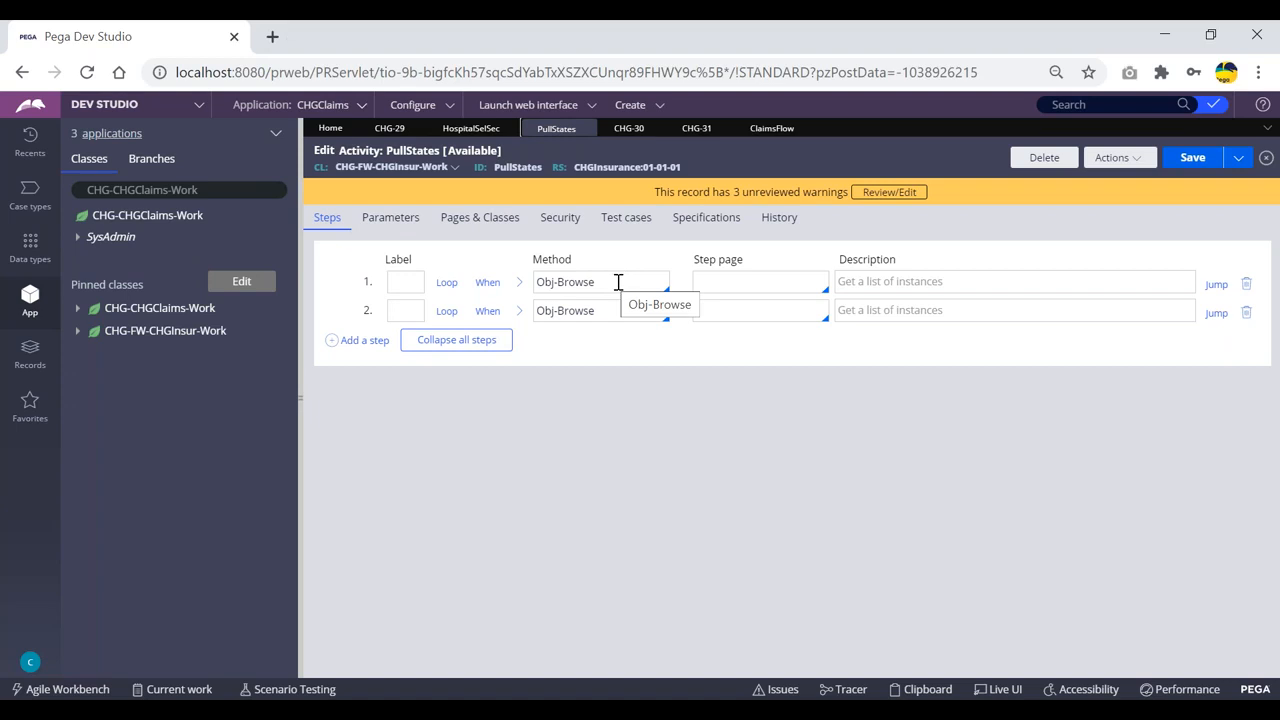
pyautogui.click(618, 282)
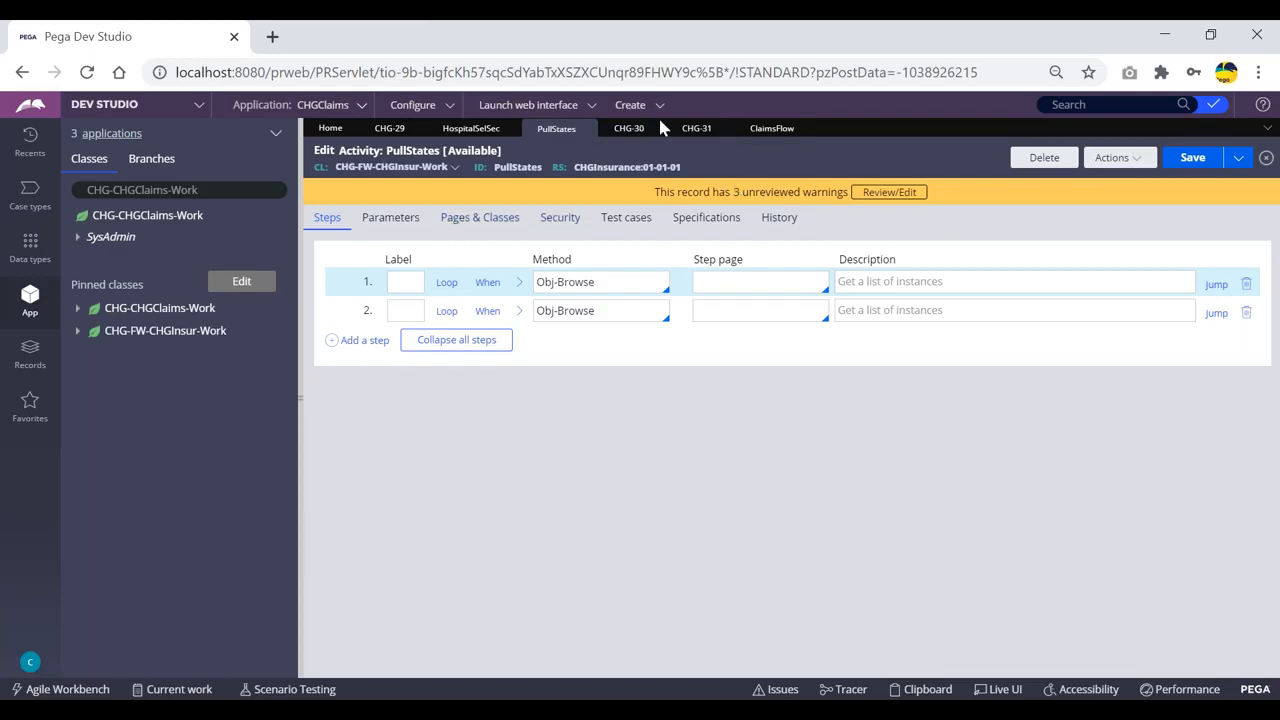
pyautogui.click(692, 130)
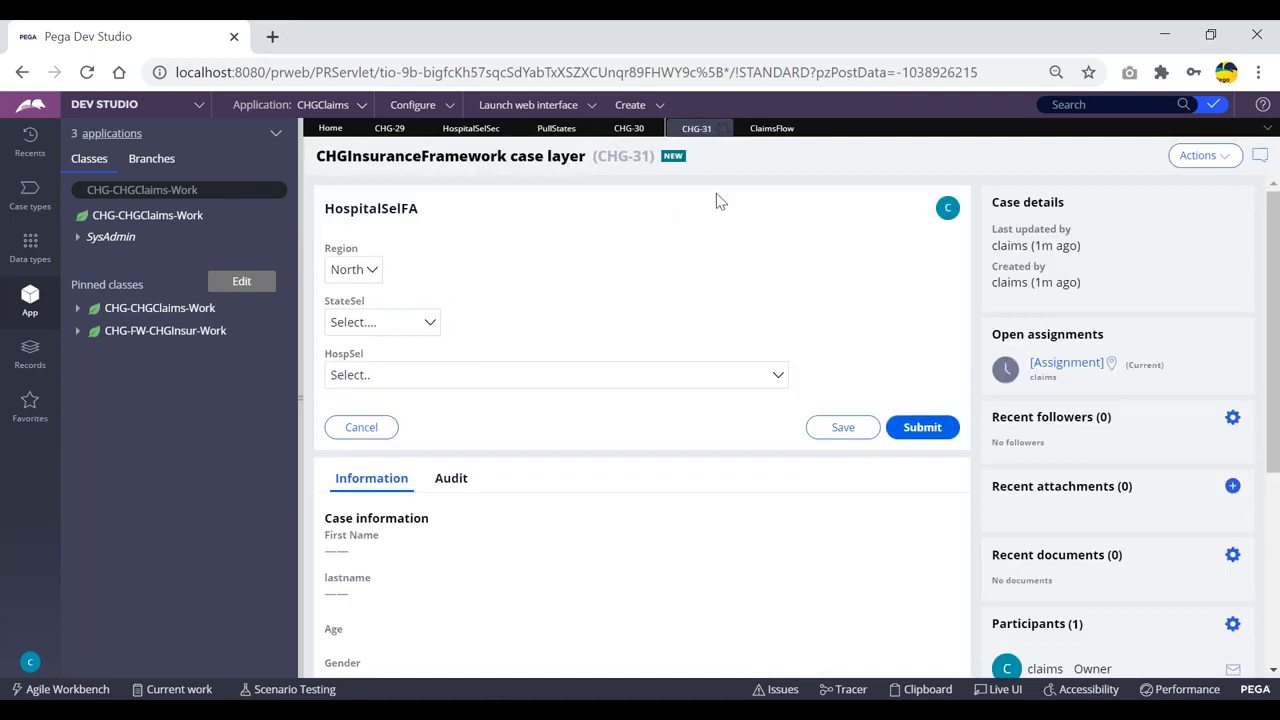
pyautogui.click(764, 131)
pyautogui.click(694, 131)
pyautogui.press('Tab')
pyautogui.moveTo(597, 157); pyautogui.dragTo(652, 156)
pyautogui.click(737, 172)
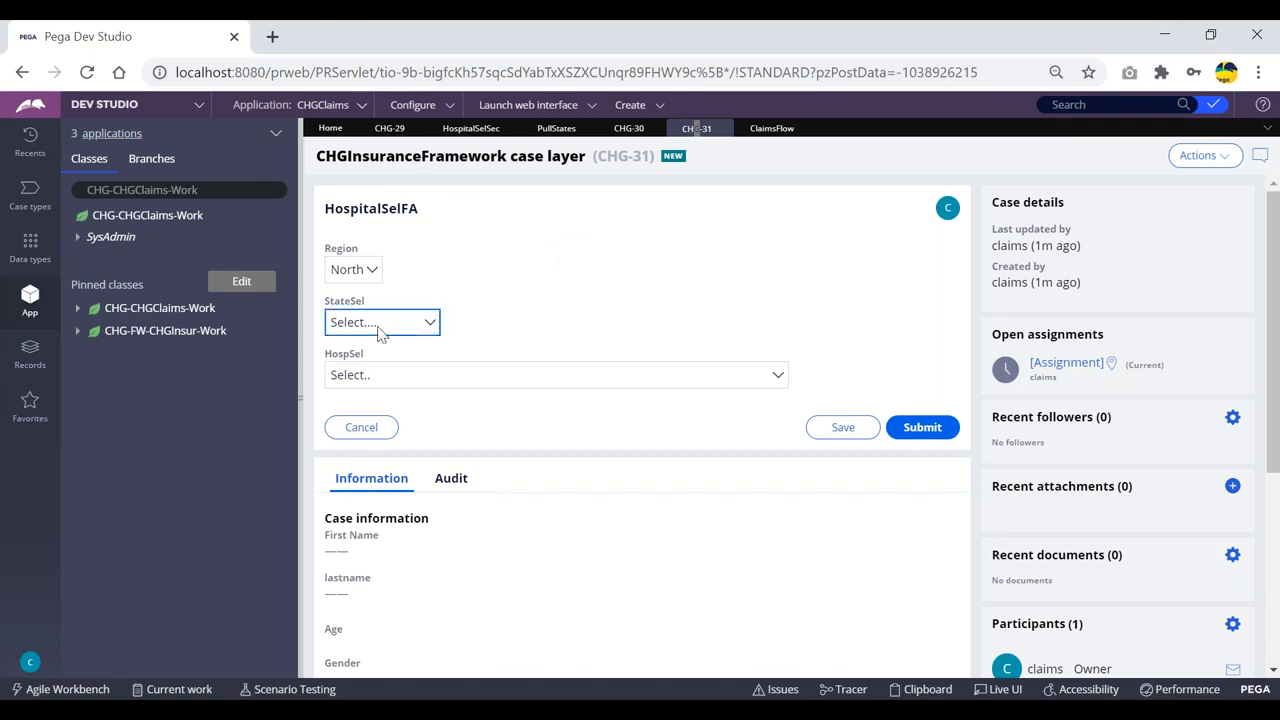
# - Inspect the StateSel dropdown's list source and run activity in the HospitalSelSec section, then cancel out of its properties
pyautogui.click(467, 135)
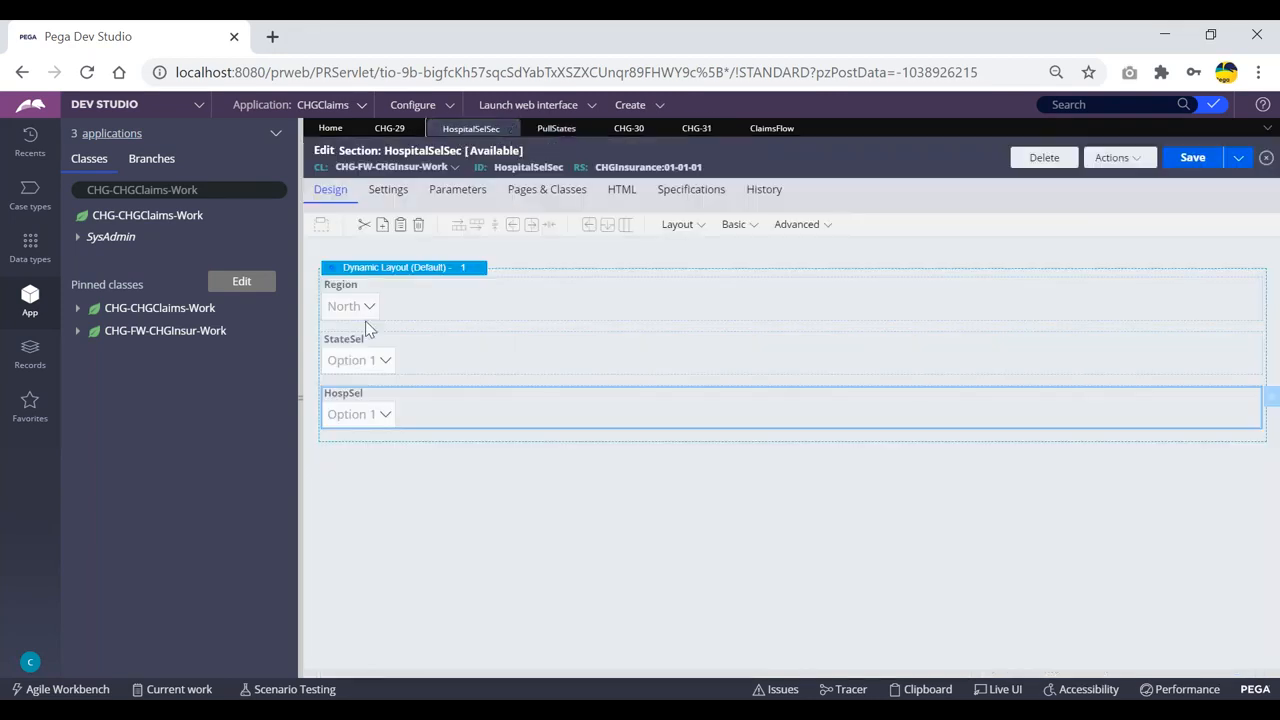
pyautogui.click(465, 366)
pyautogui.doubleClick(463, 360)
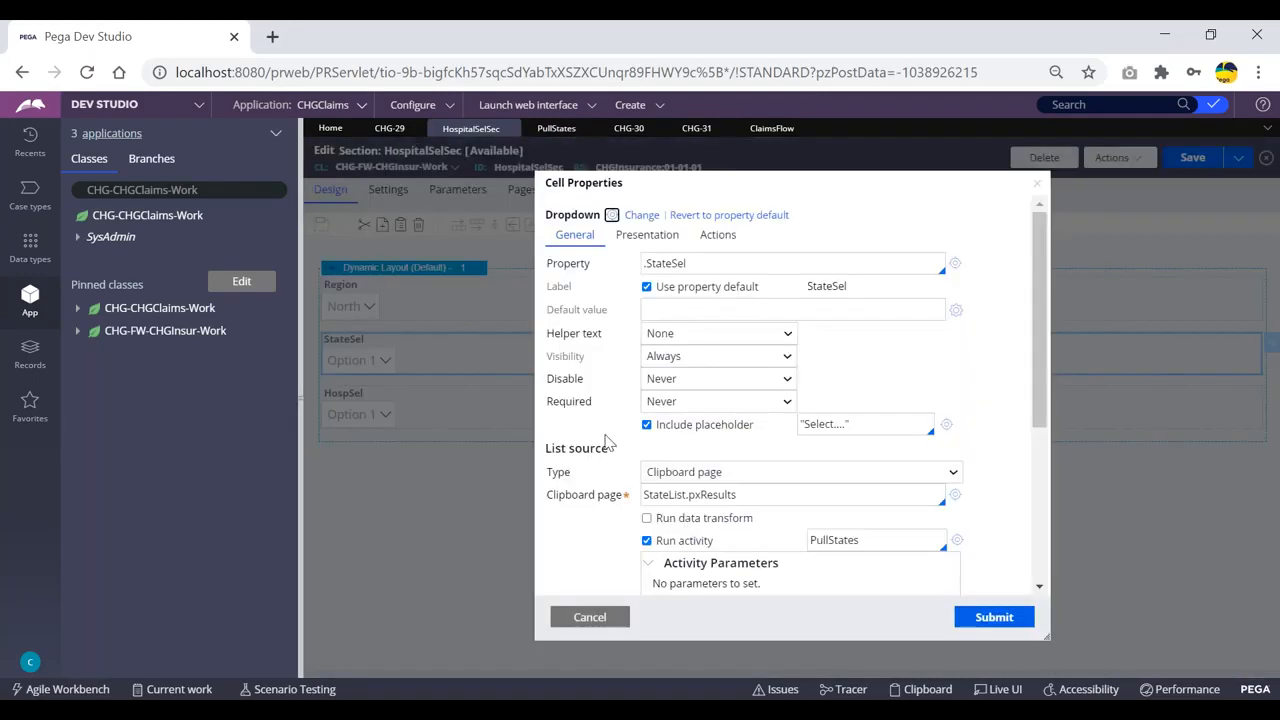
pyautogui.moveTo(609, 449); pyautogui.dragTo(551, 448)
pyautogui.scroll(-1, 578, 440)
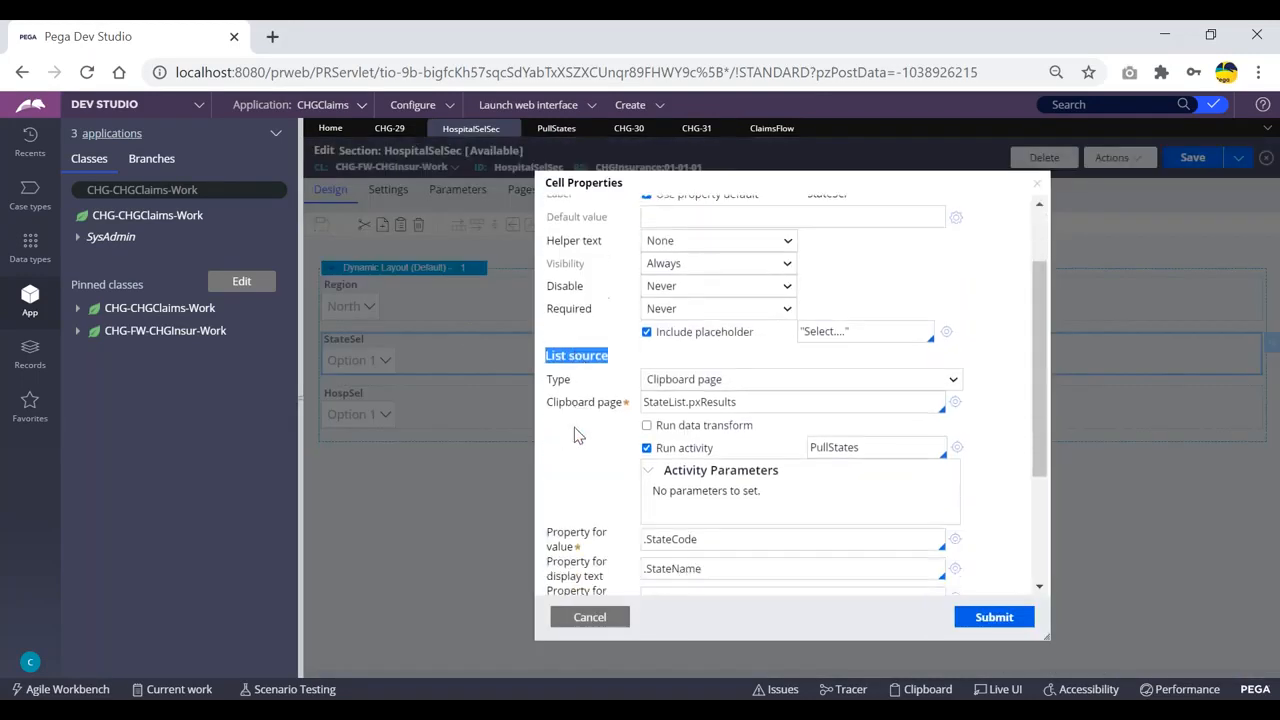
pyautogui.click(592, 372)
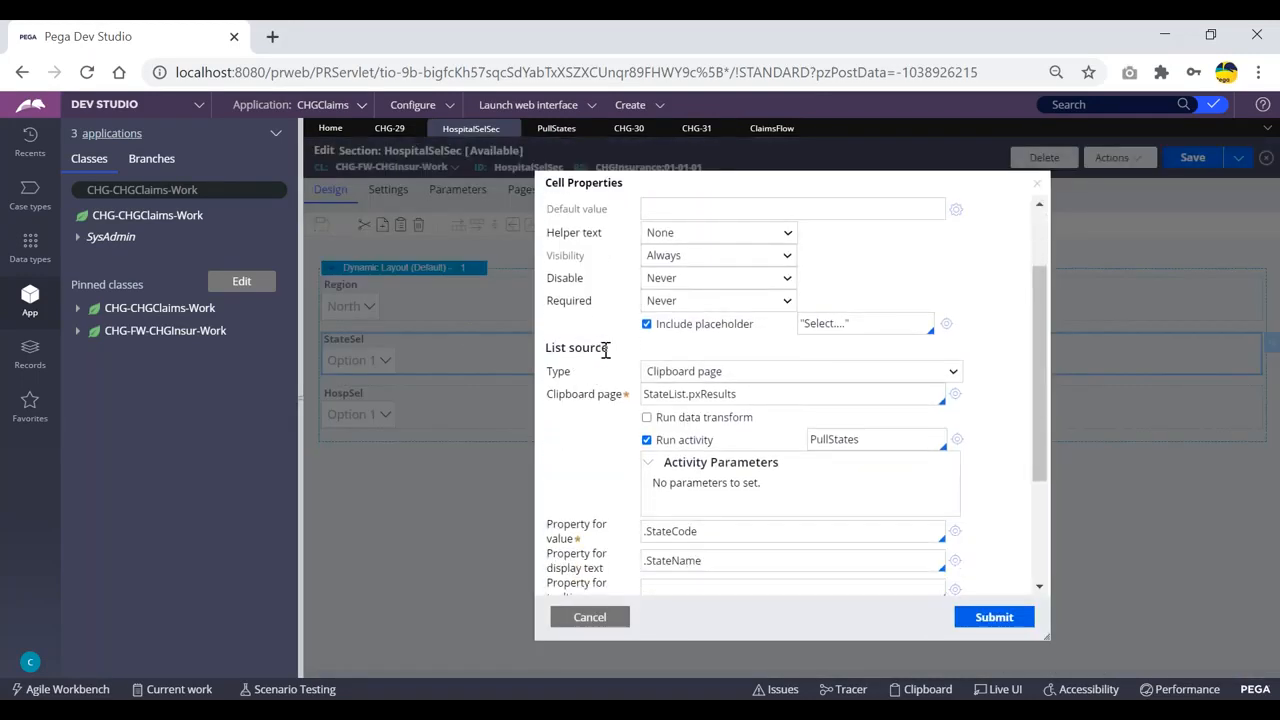
pyautogui.moveTo(609, 356); pyautogui.dragTo(569, 345)
pyautogui.click(577, 335)
pyautogui.scroll(-1, 687, 535)
pyautogui.scroll(5, 687, 535)
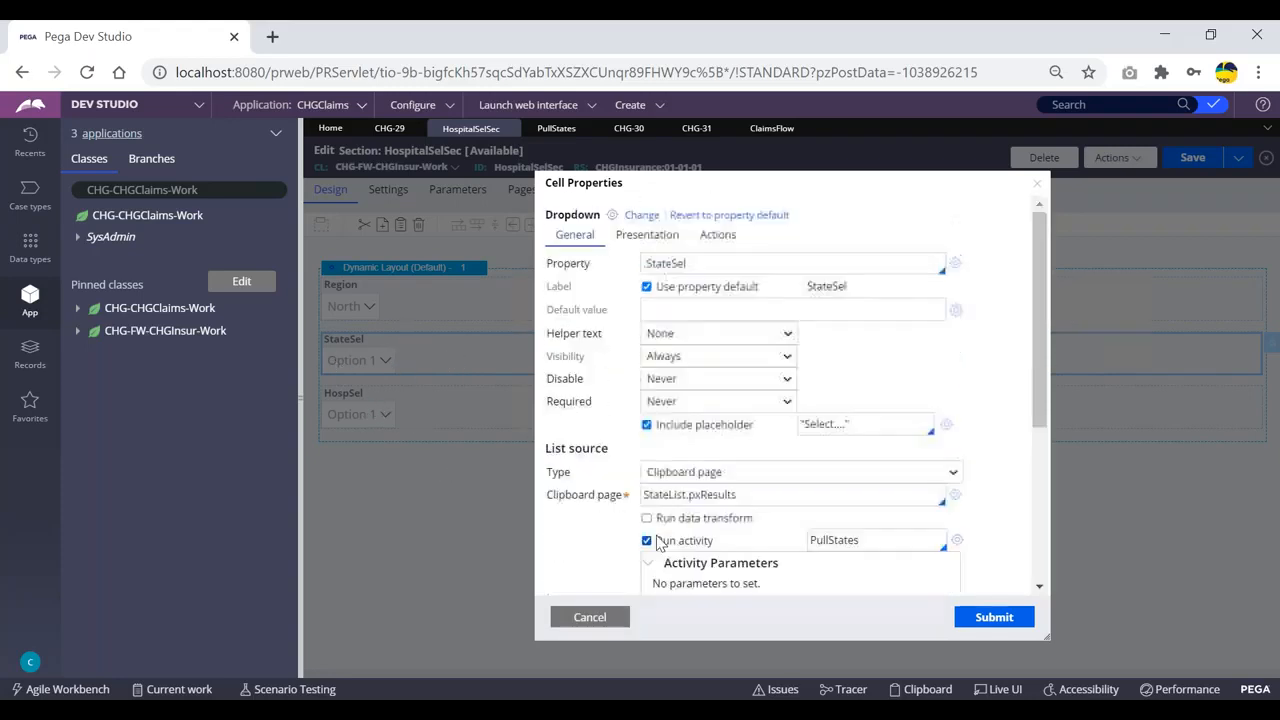
pyautogui.click(589, 617)
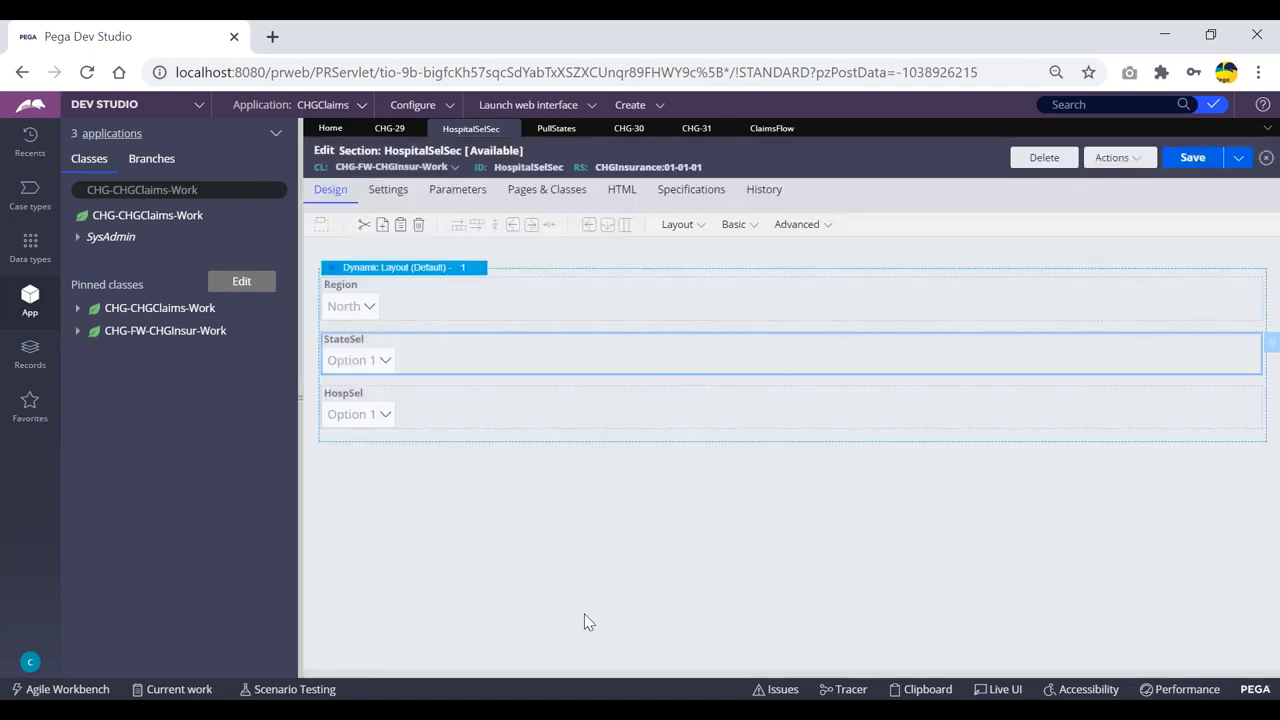
# - Revisit the HospitalSelFA form of case CHG-31, the ClaimsFlow diagram and the CustDetailsFA form of case CHG-30
pyautogui.click(697, 128)
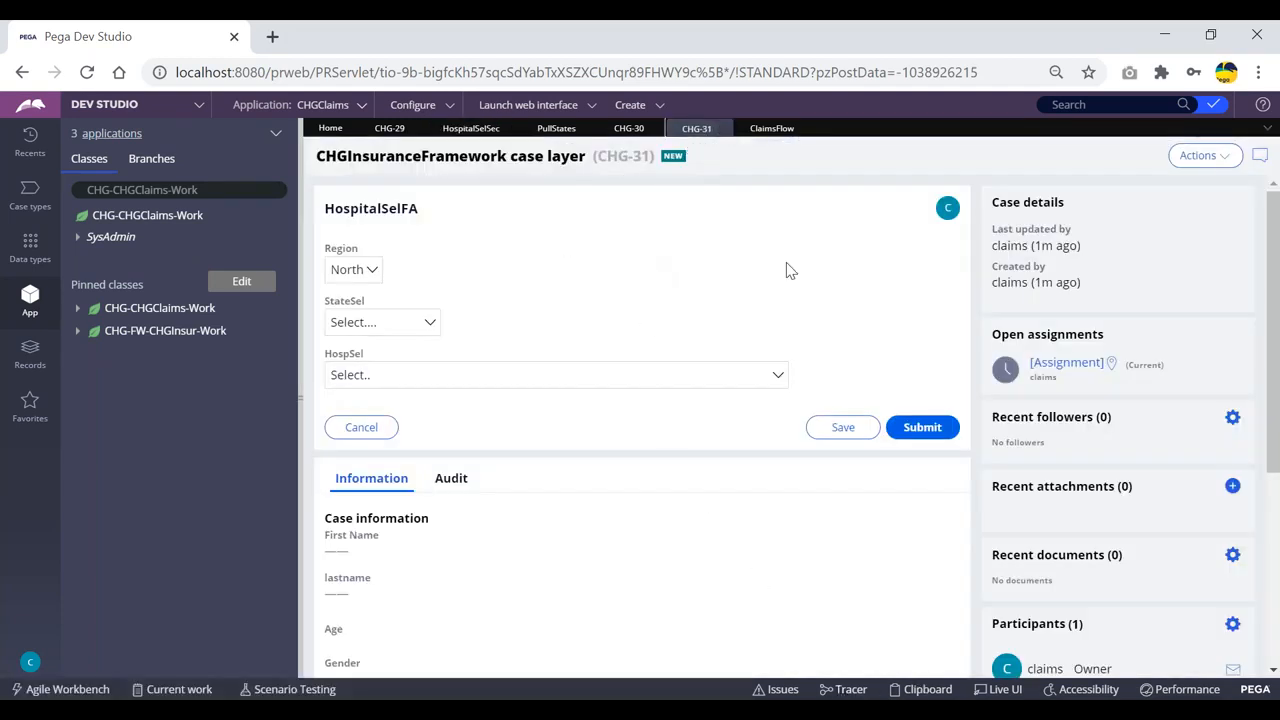
pyautogui.click(850, 259)
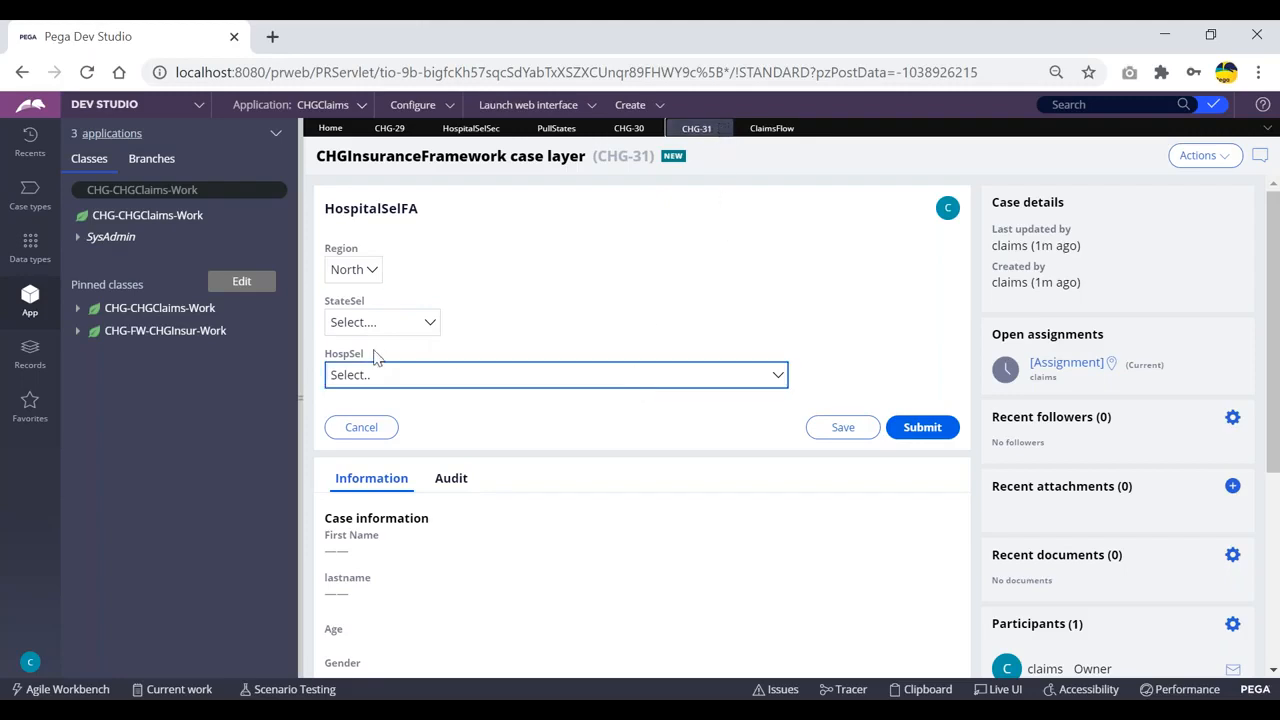
pyautogui.click(770, 130)
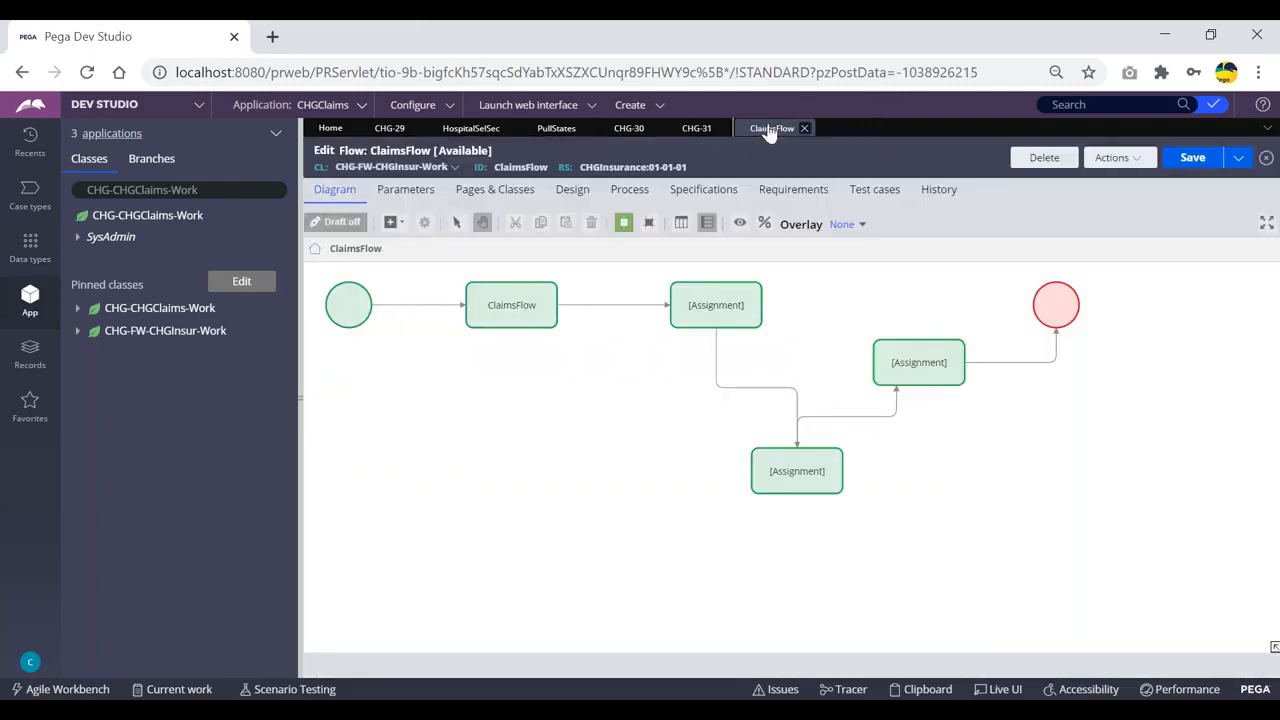
pyautogui.click(696, 129)
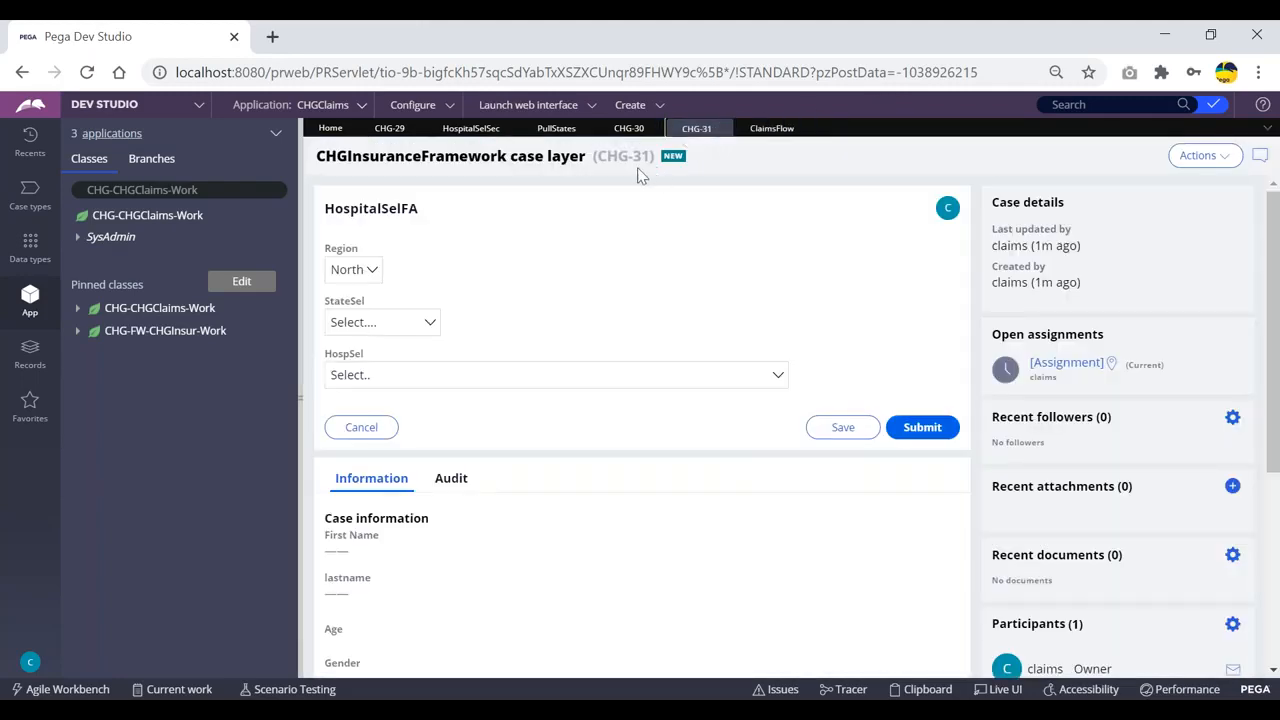
pyautogui.click(628, 128)
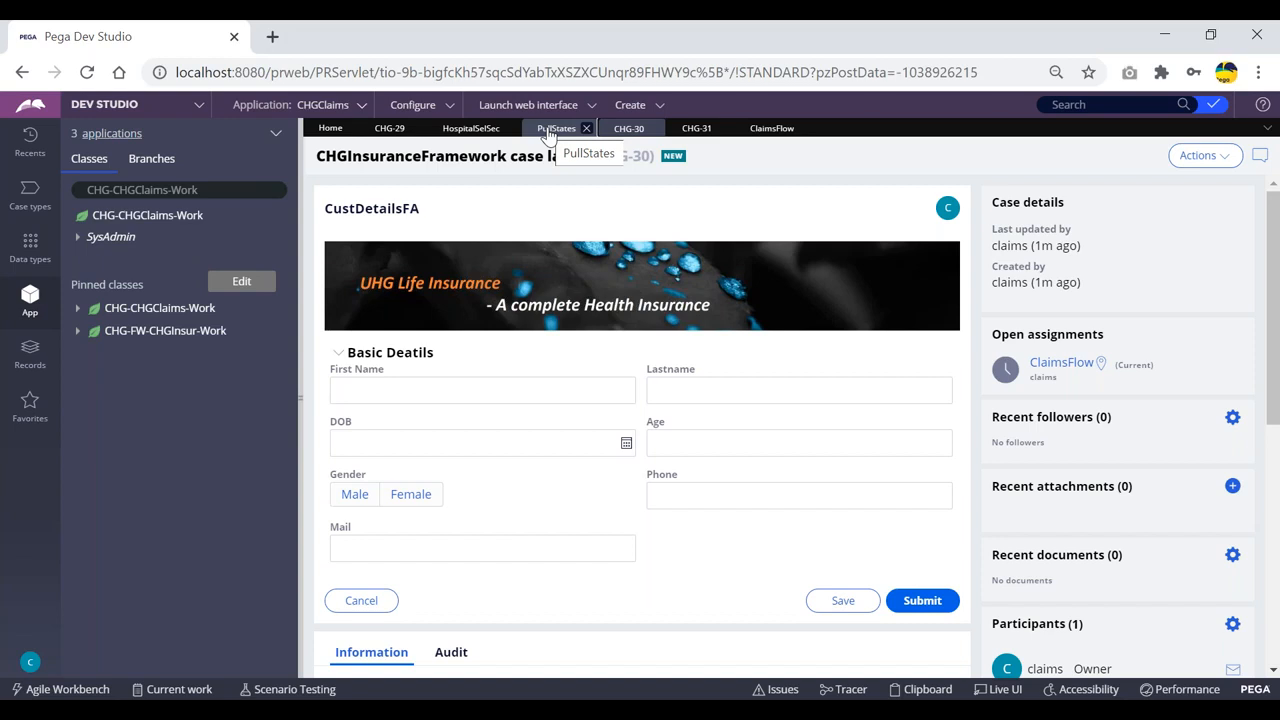
# - Close the CHG-29 case and return to the PullStates activity
pyautogui.click(548, 135)
pyautogui.click(481, 132)
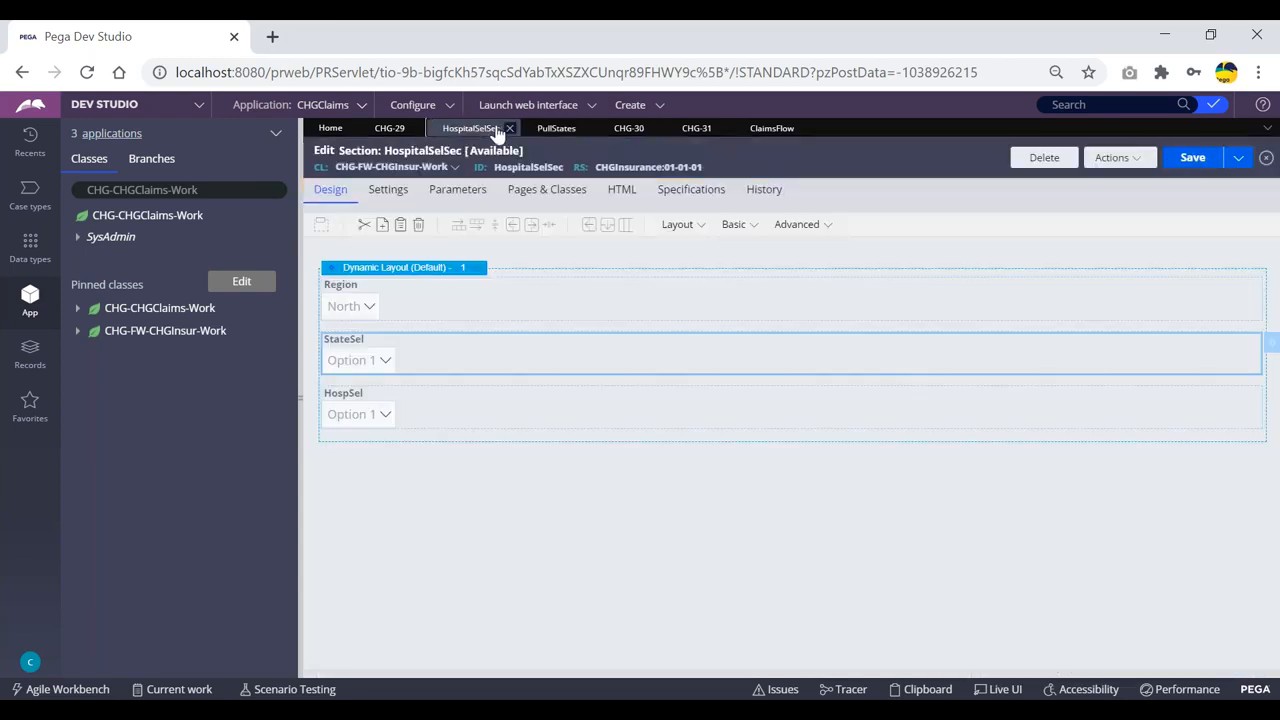
pyautogui.click(417, 129)
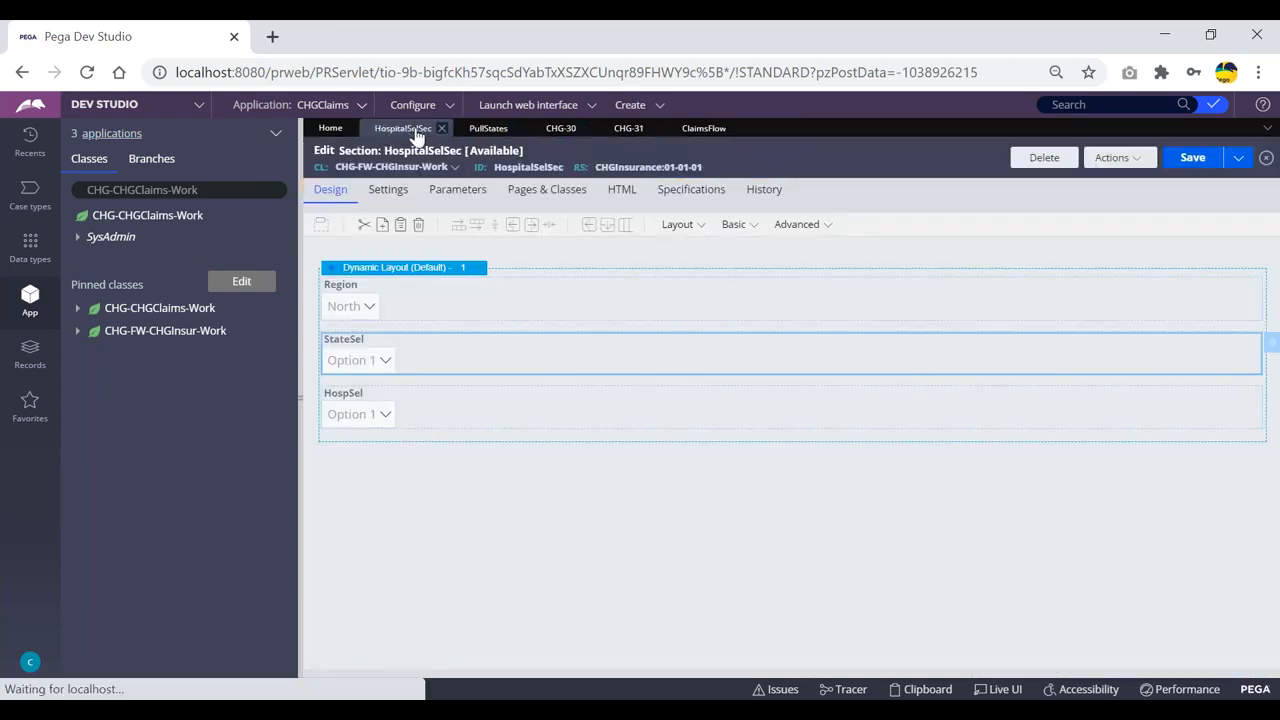
pyautogui.click(488, 128)
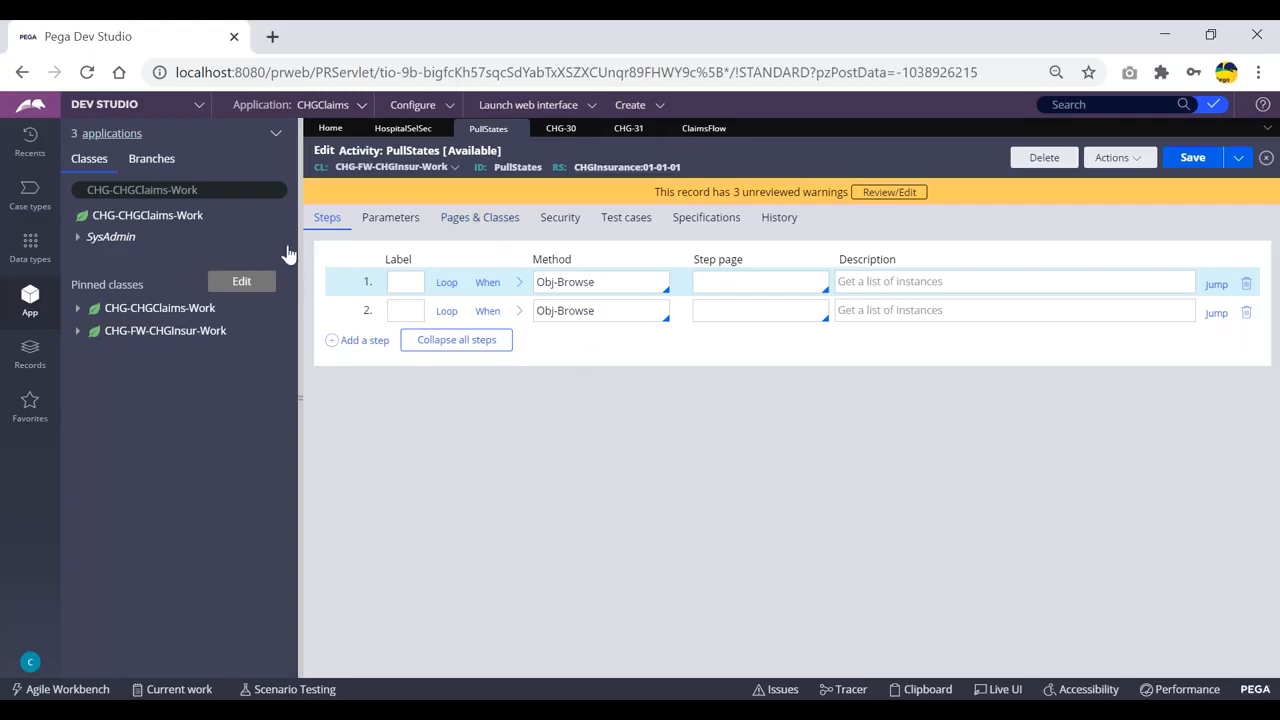
# - Examine the list source type options of the HospSel dropdown in HospitalSelSec, then cancel out of its cell properties
pyautogui.click(432, 133)
pyautogui.doubleClick(428, 408)
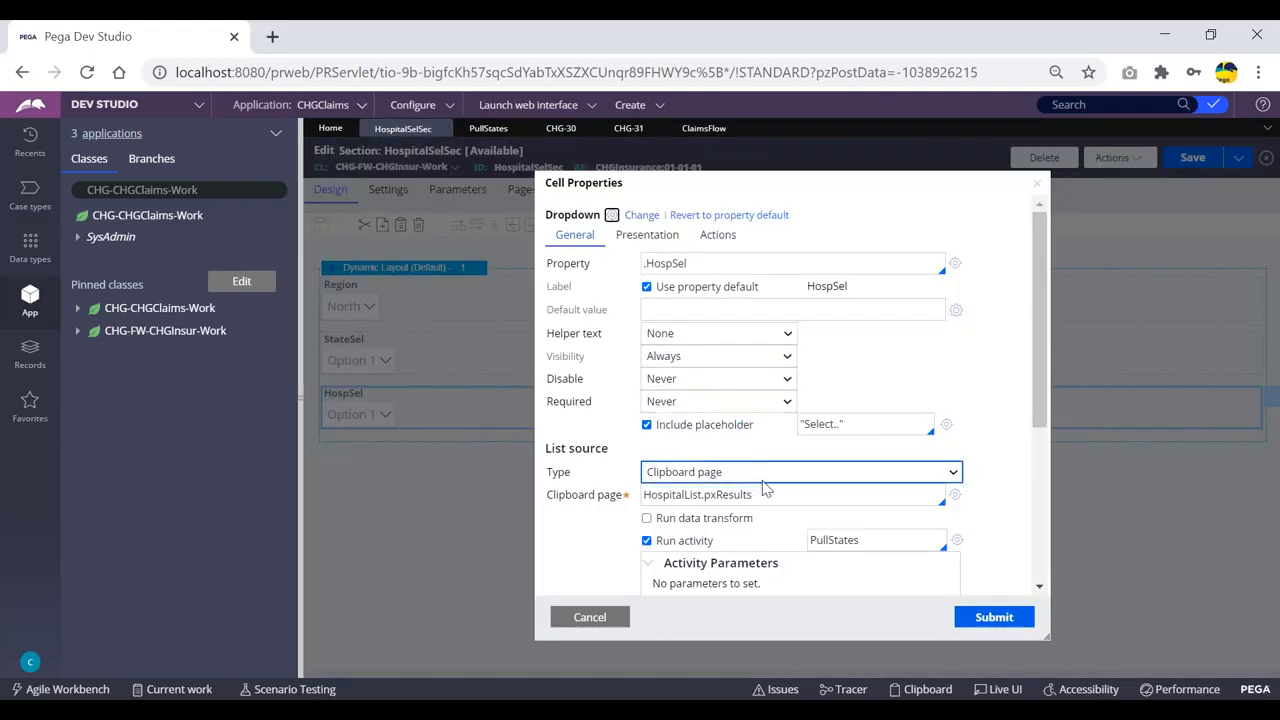
pyautogui.click(789, 478)
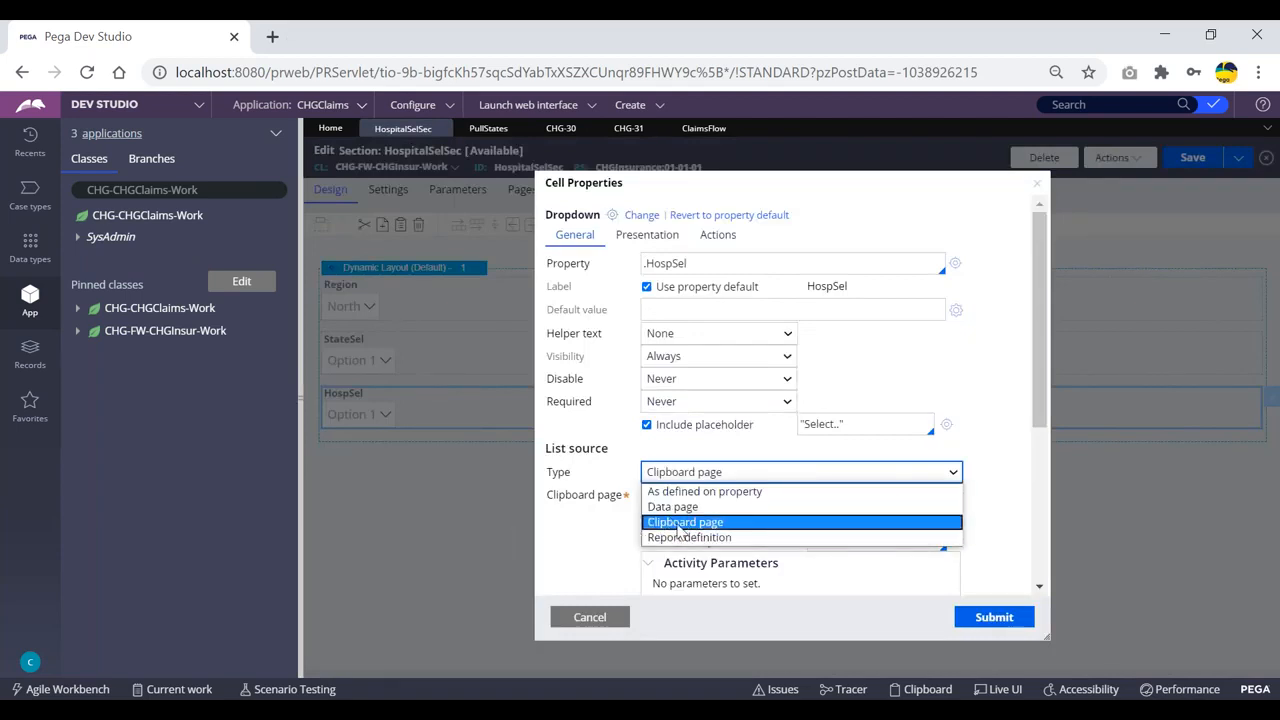
pyautogui.click(430, 468)
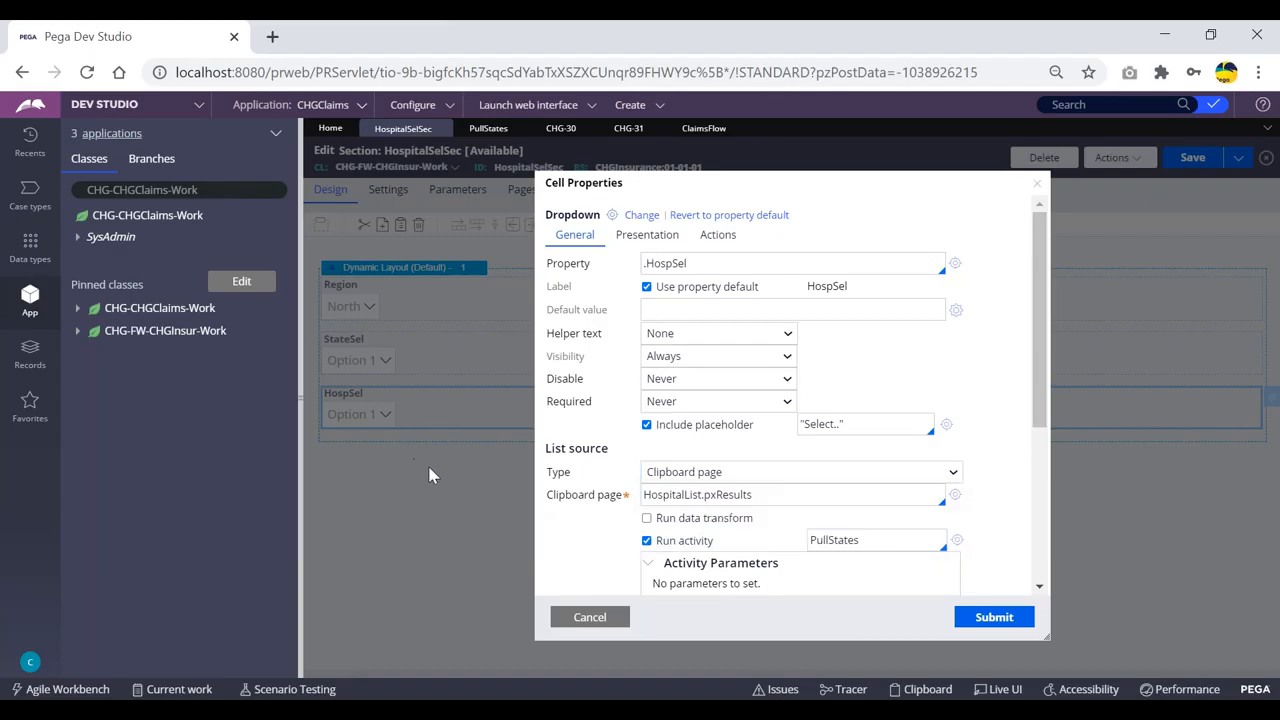
pyautogui.click(590, 620)
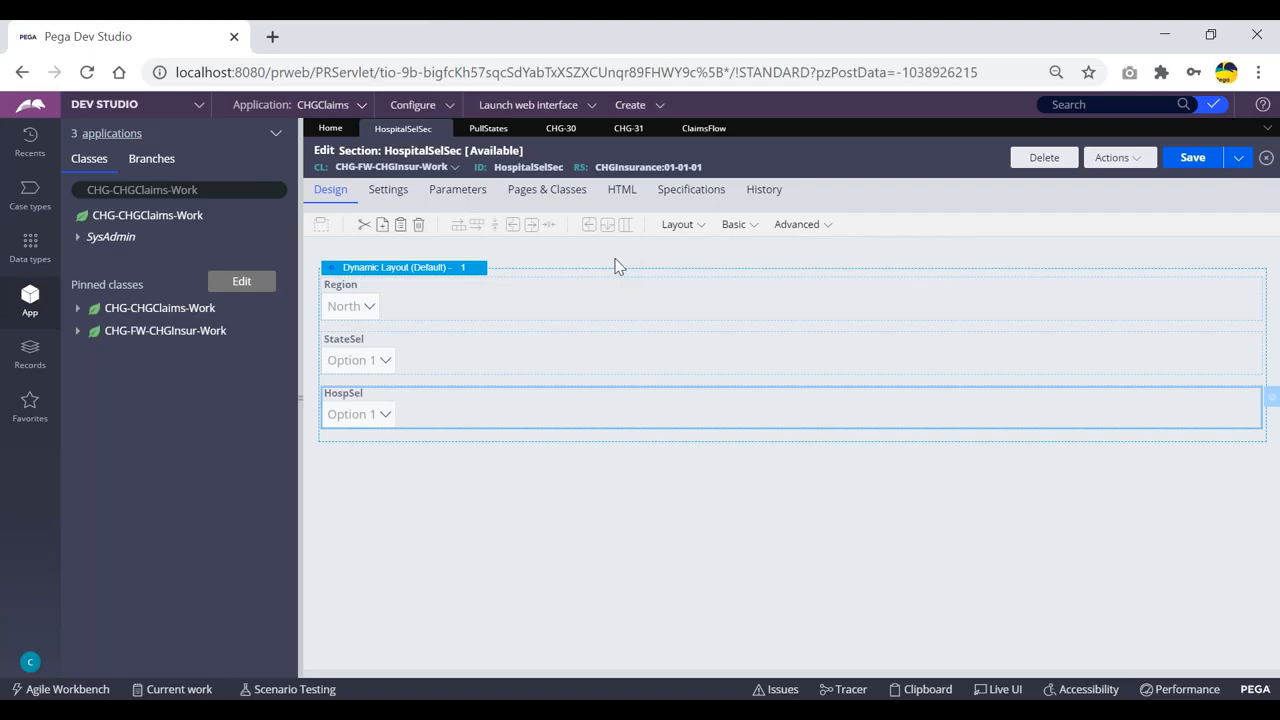
# - Examine the PageName and ObjClass parameters of the first Obj-Browse step in the PullStates activity
pyautogui.click(480, 128)
pyautogui.click(519, 283)
pyautogui.moveTo(524, 375); pyautogui.dragTo(465, 385)
pyautogui.click(465, 385)
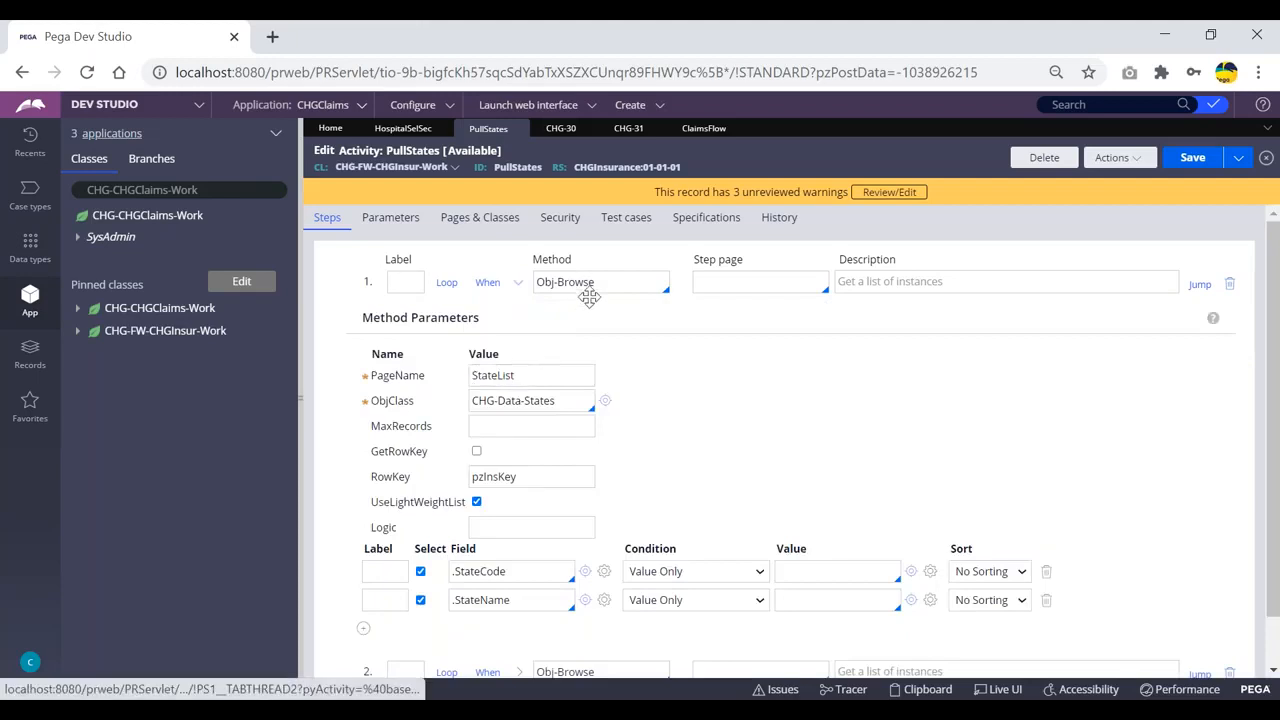
pyautogui.moveTo(566, 401); pyautogui.dragTo(469, 377)
pyautogui.click(467, 400)
pyautogui.click(465, 385)
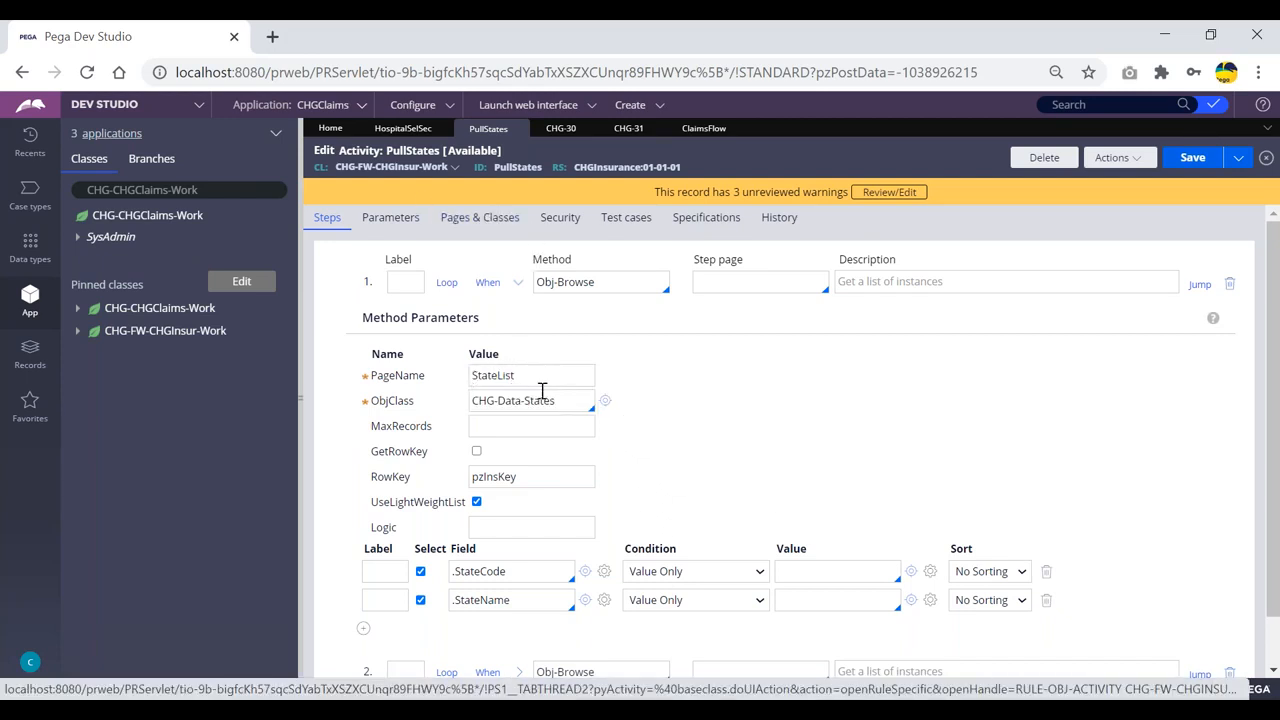
pyautogui.moveTo(555, 401); pyautogui.dragTo(466, 401)
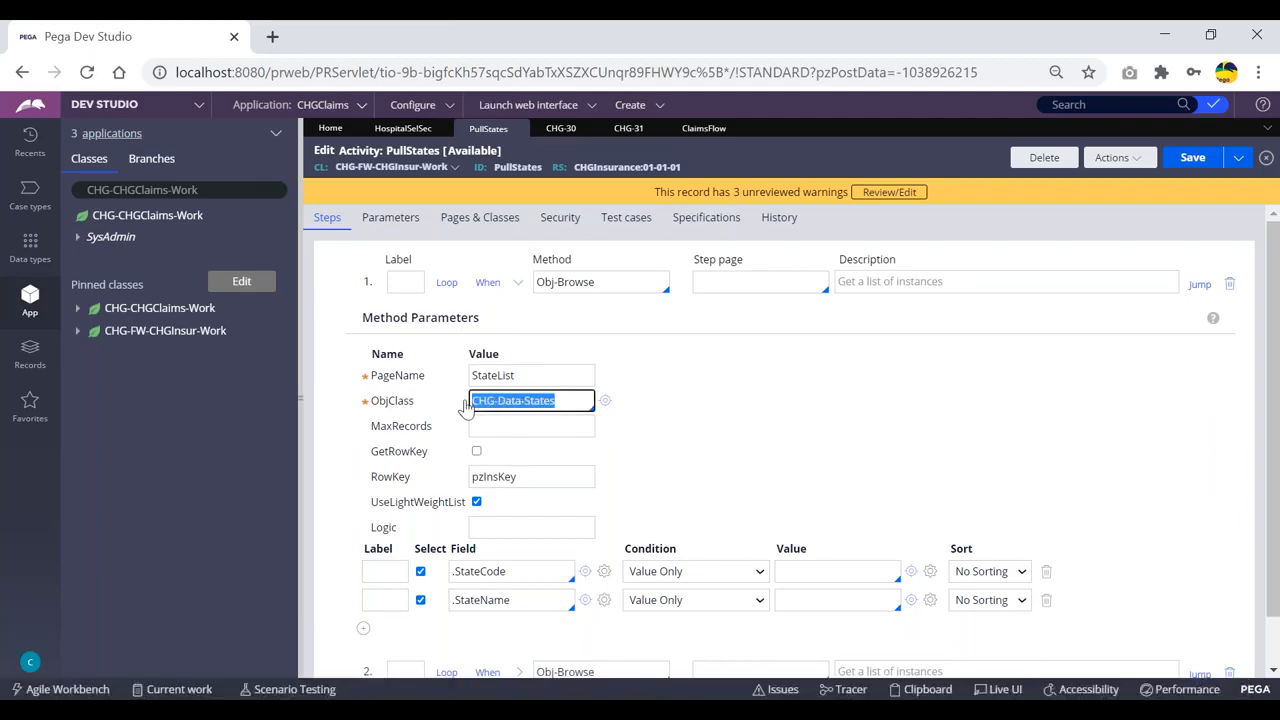
pyautogui.click(466, 401)
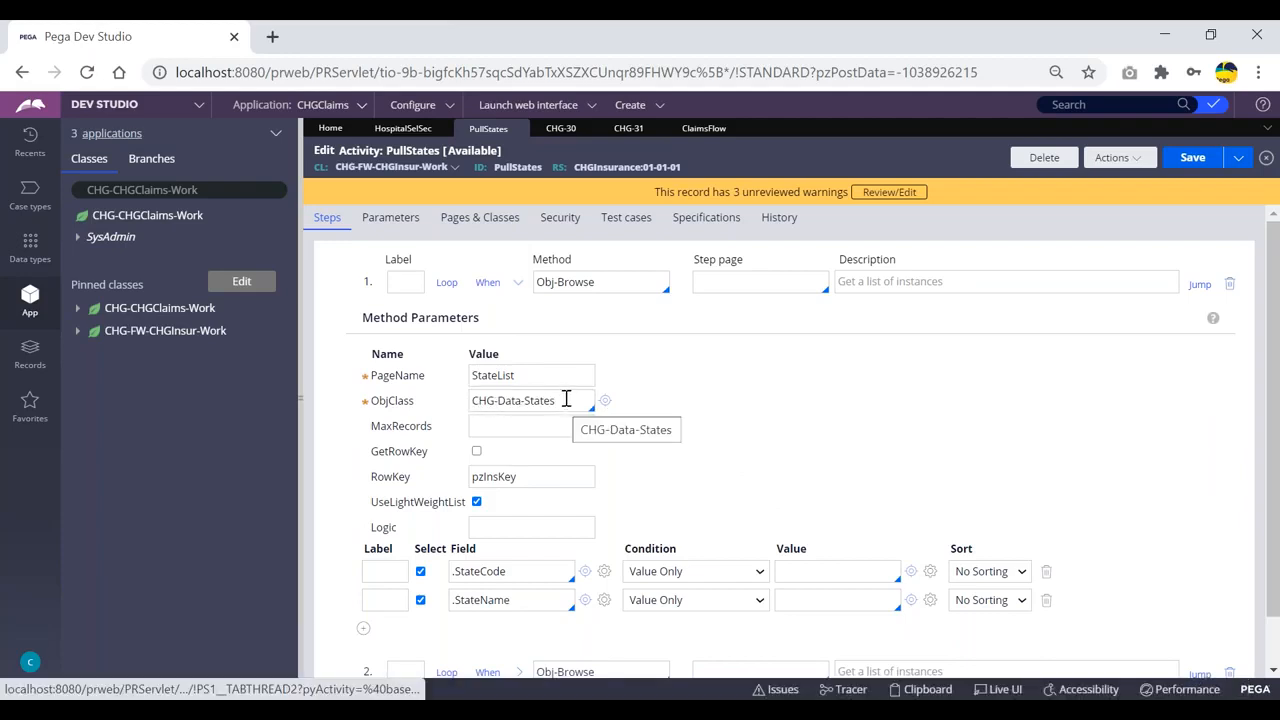
pyautogui.moveTo(524, 376); pyautogui.dragTo(468, 377)
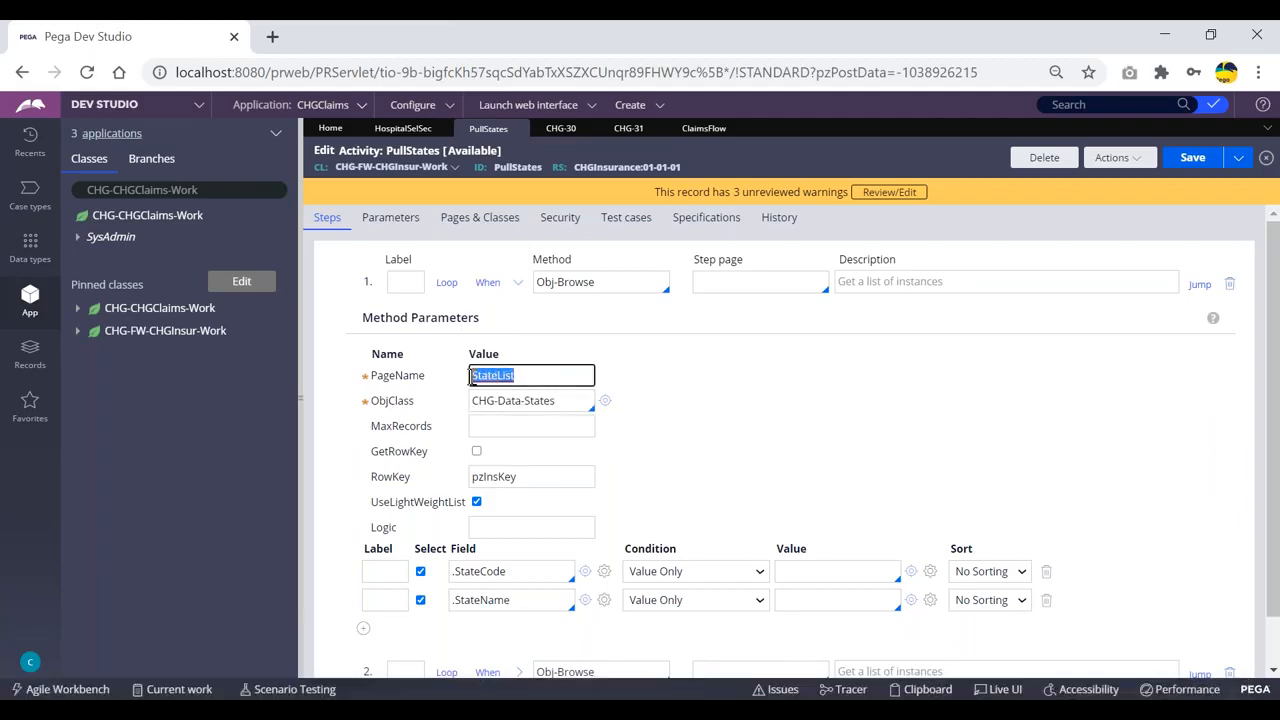
pyautogui.click(527, 376)
# - Revisit the forms of cases CHG-31 and CHG-30, the PullStates activity and the HospitalSelSec section
pyautogui.click(703, 128)
pyautogui.click(629, 128)
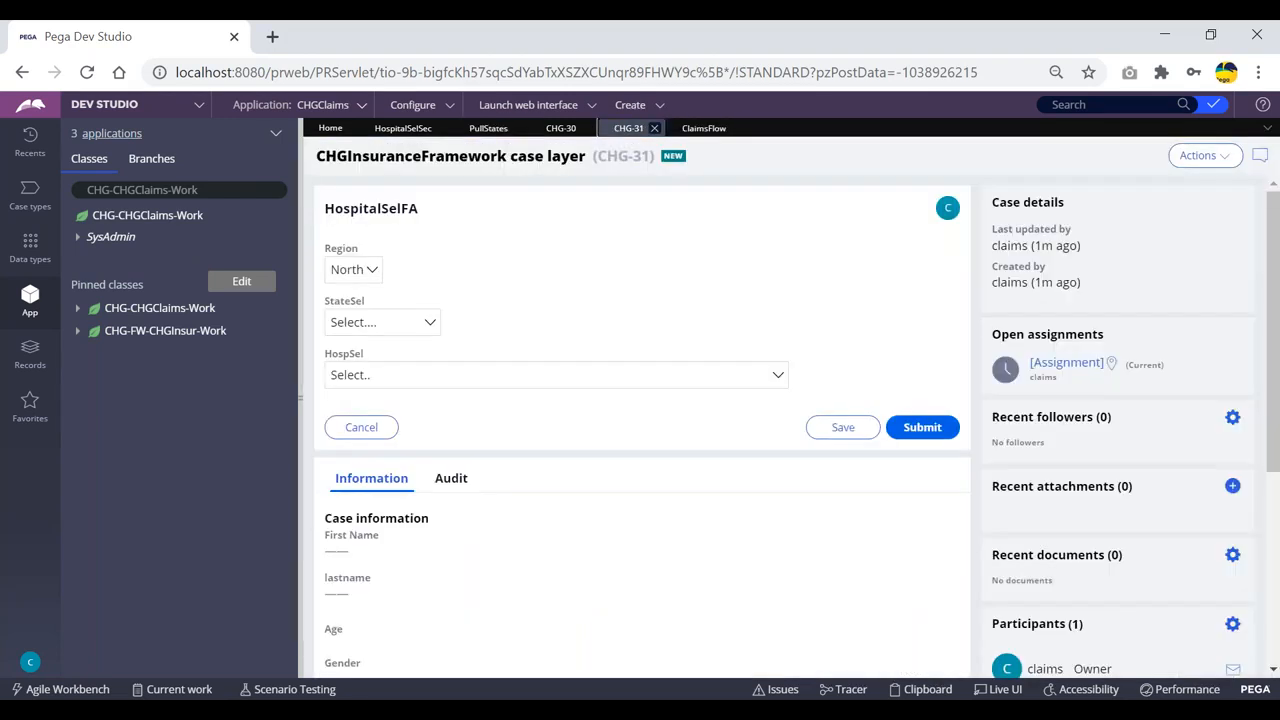
pyautogui.click(561, 128)
pyautogui.click(514, 386)
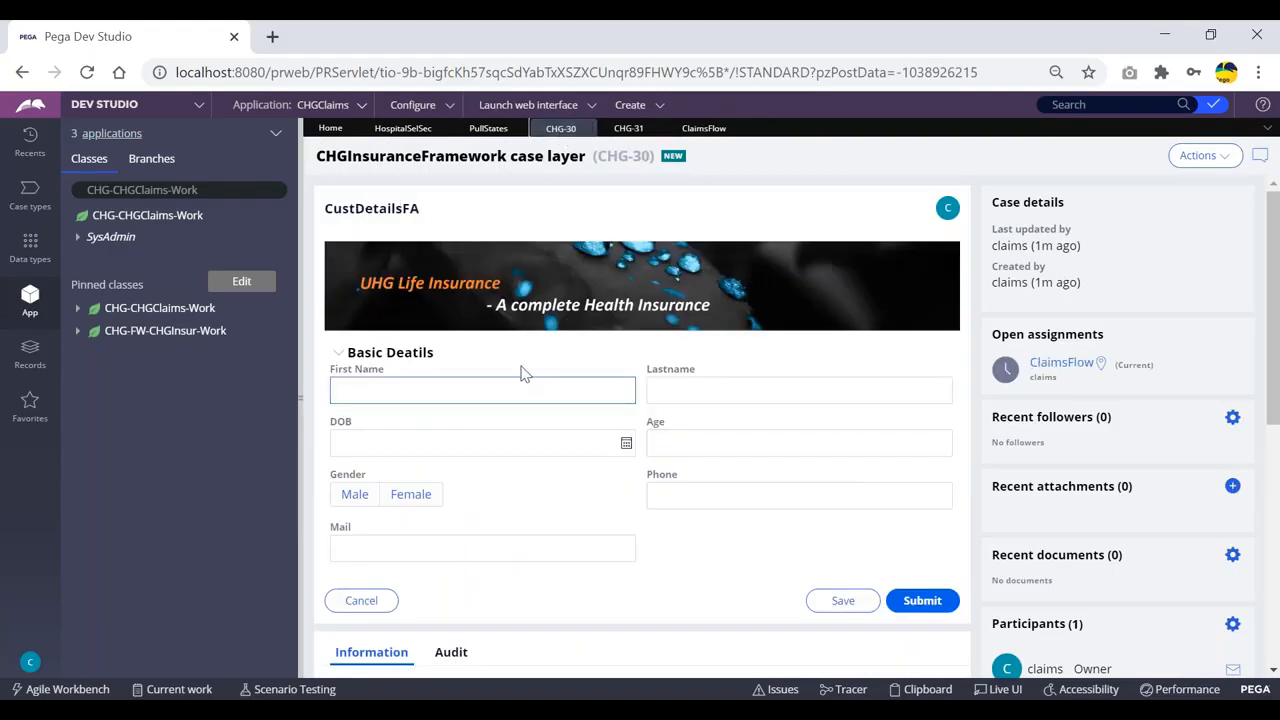
pyautogui.click(488, 128)
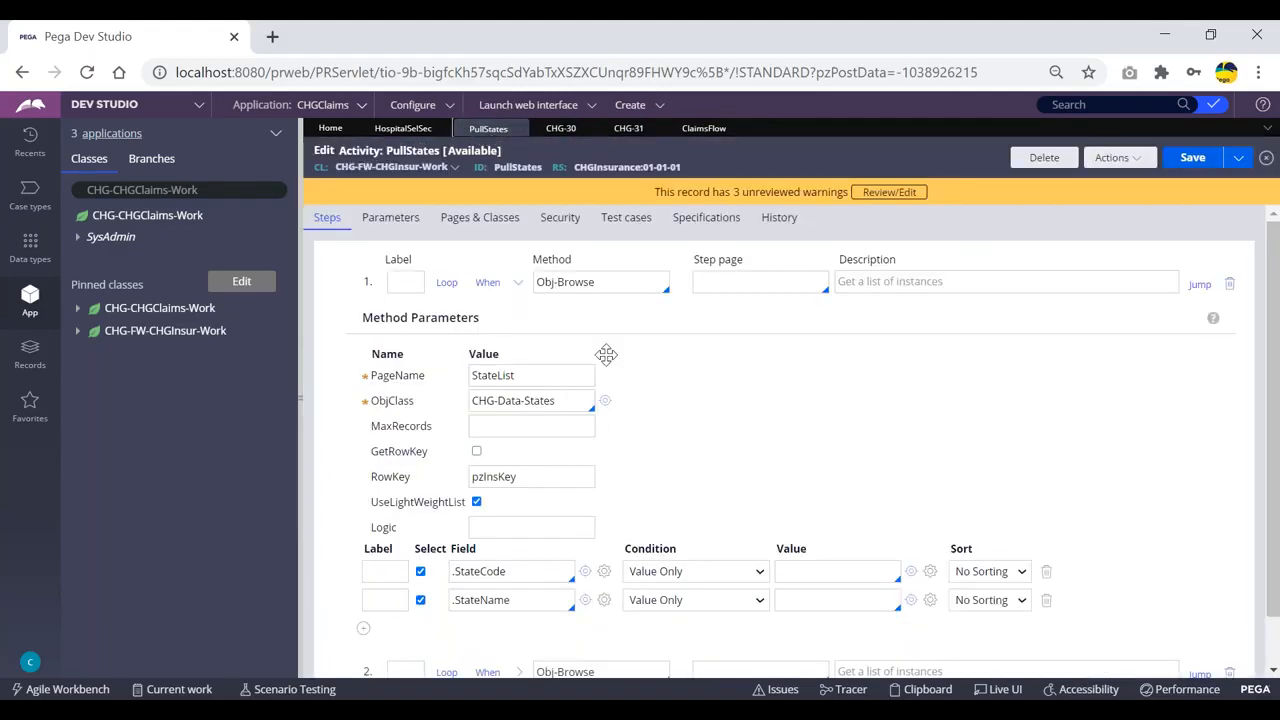
pyautogui.click(403, 128)
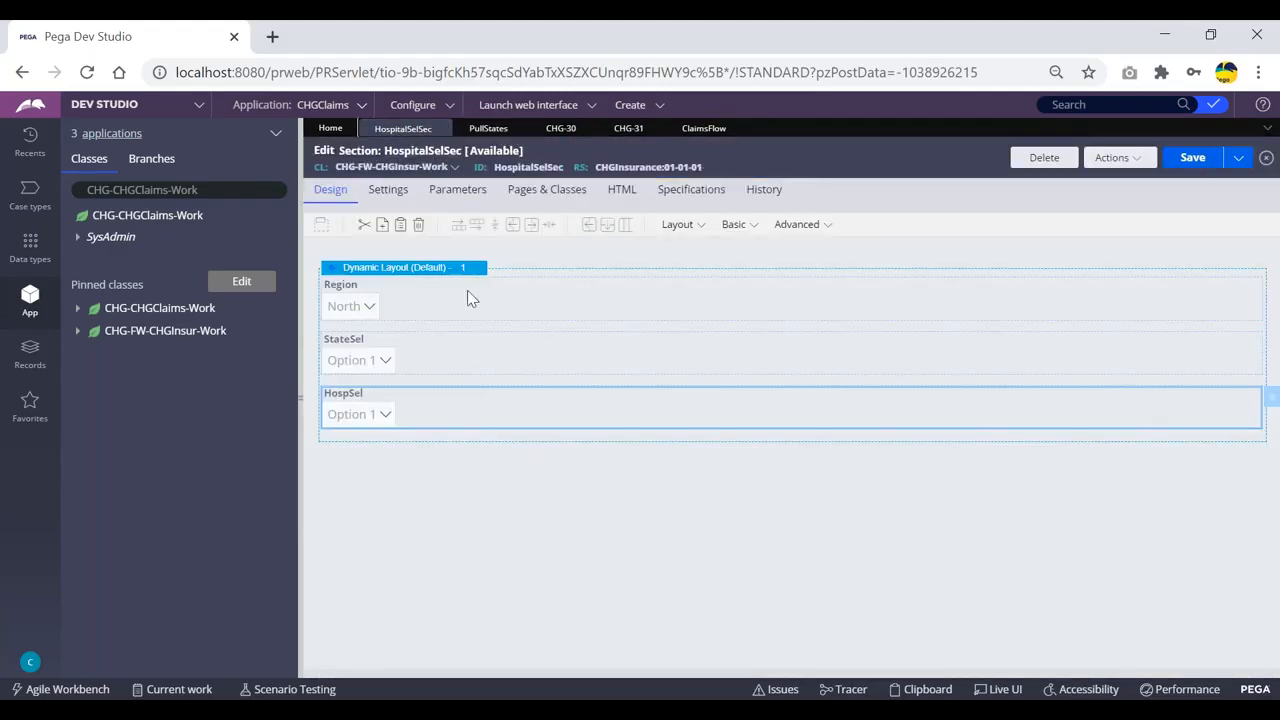
# - Check the state options offered by the StateSel dropdown on the HospitalSelFA form of case CHG-31
pyautogui.click(699, 137)
pyautogui.click(410, 375)
pyautogui.click(417, 432)
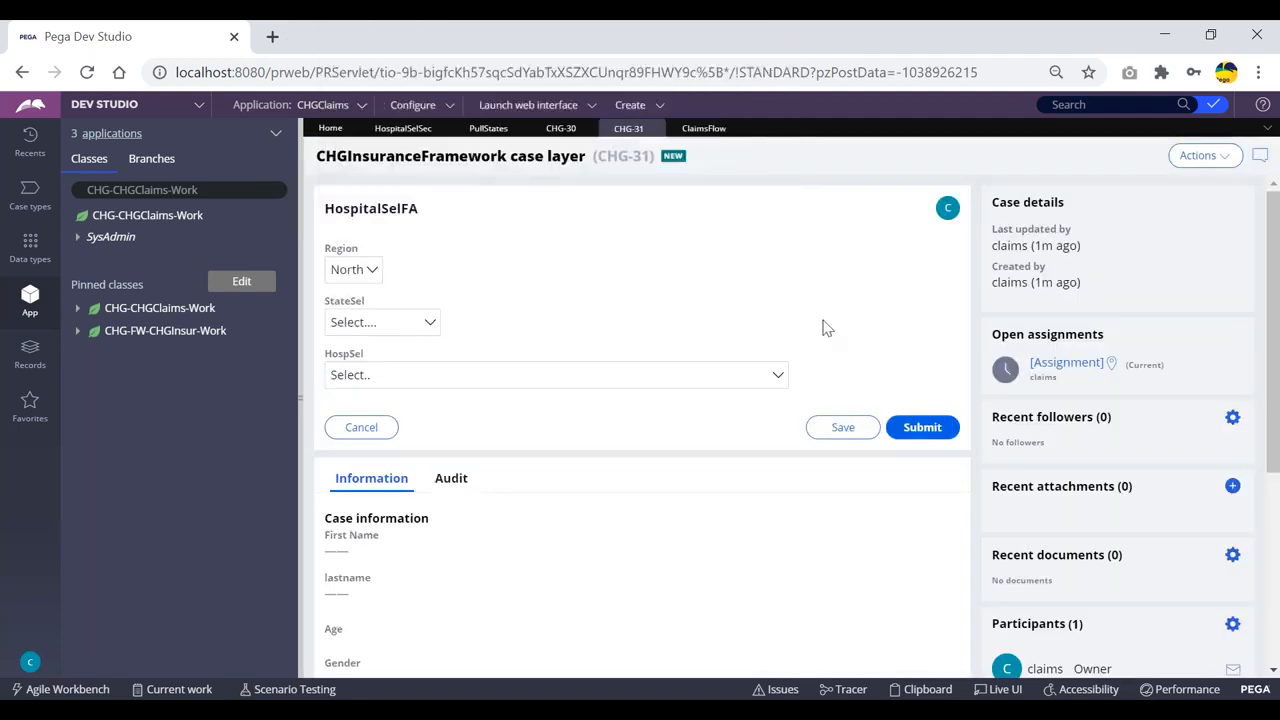
pyautogui.click(406, 322)
pyautogui.click(550, 318)
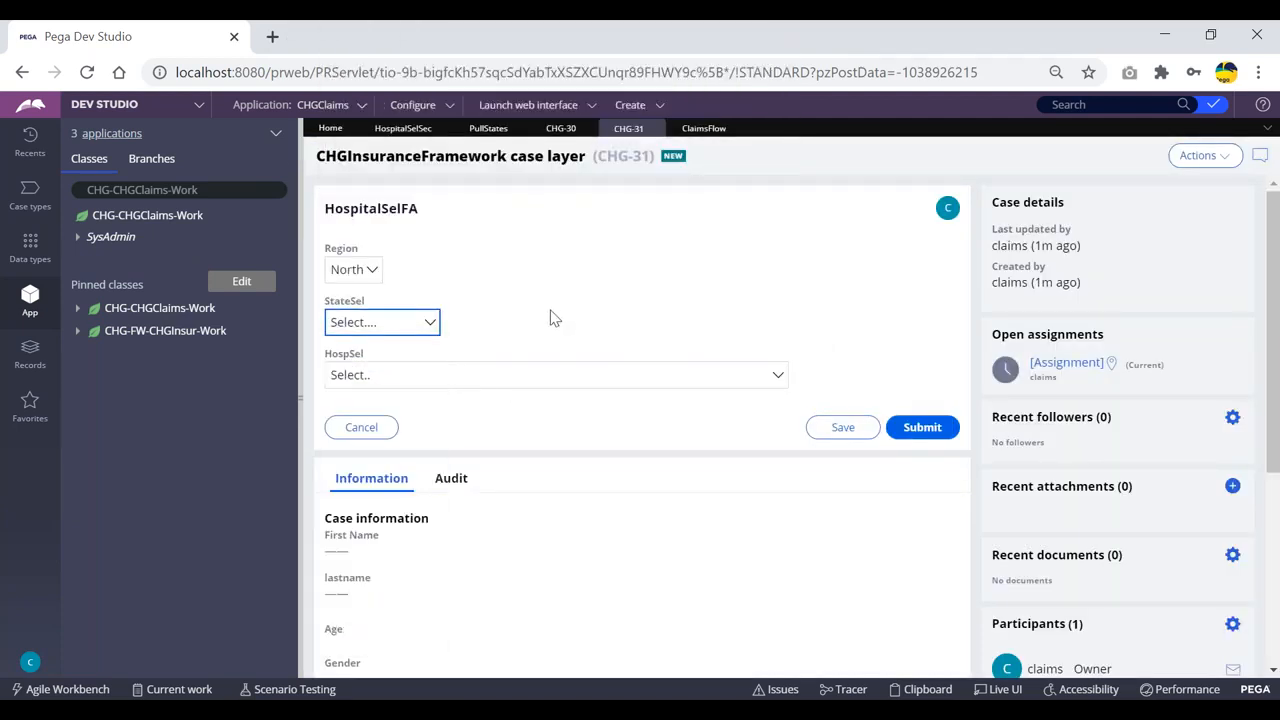
pyautogui.click(407, 324)
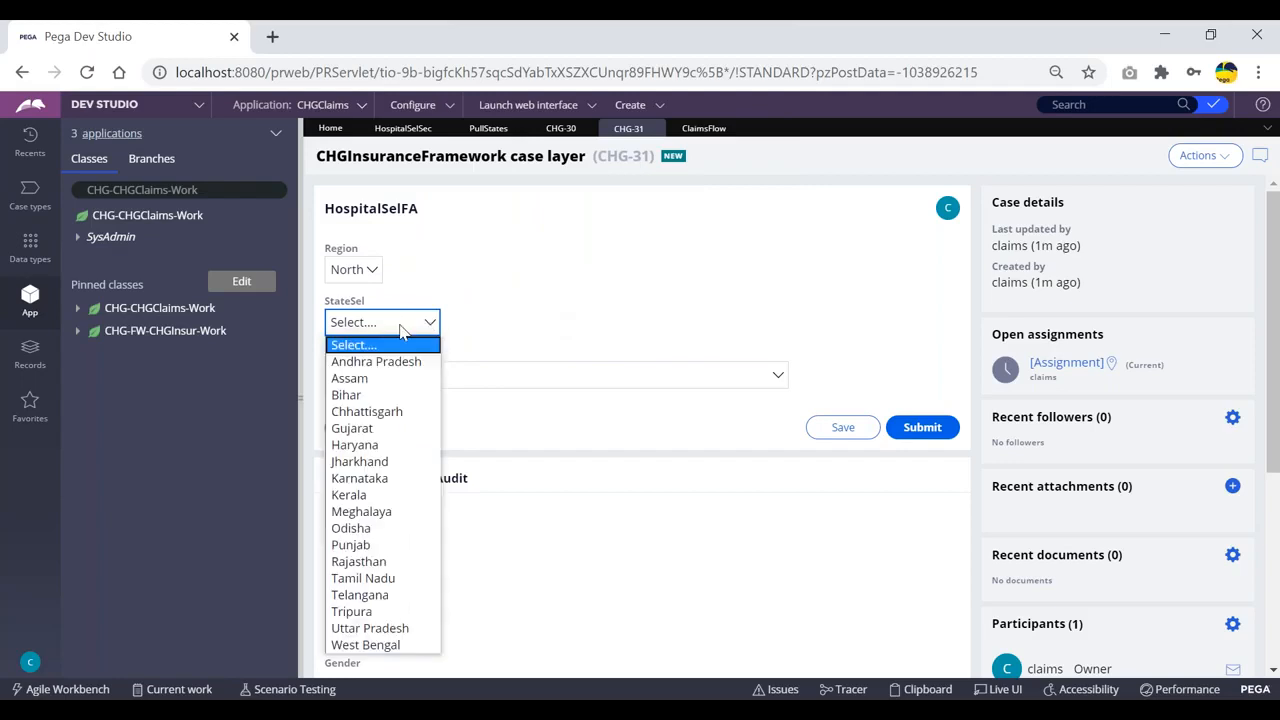
pyautogui.click(528, 311)
# - Review the StateList browse step of PullStates once more and collapse its method parameters
pyautogui.click(557, 128)
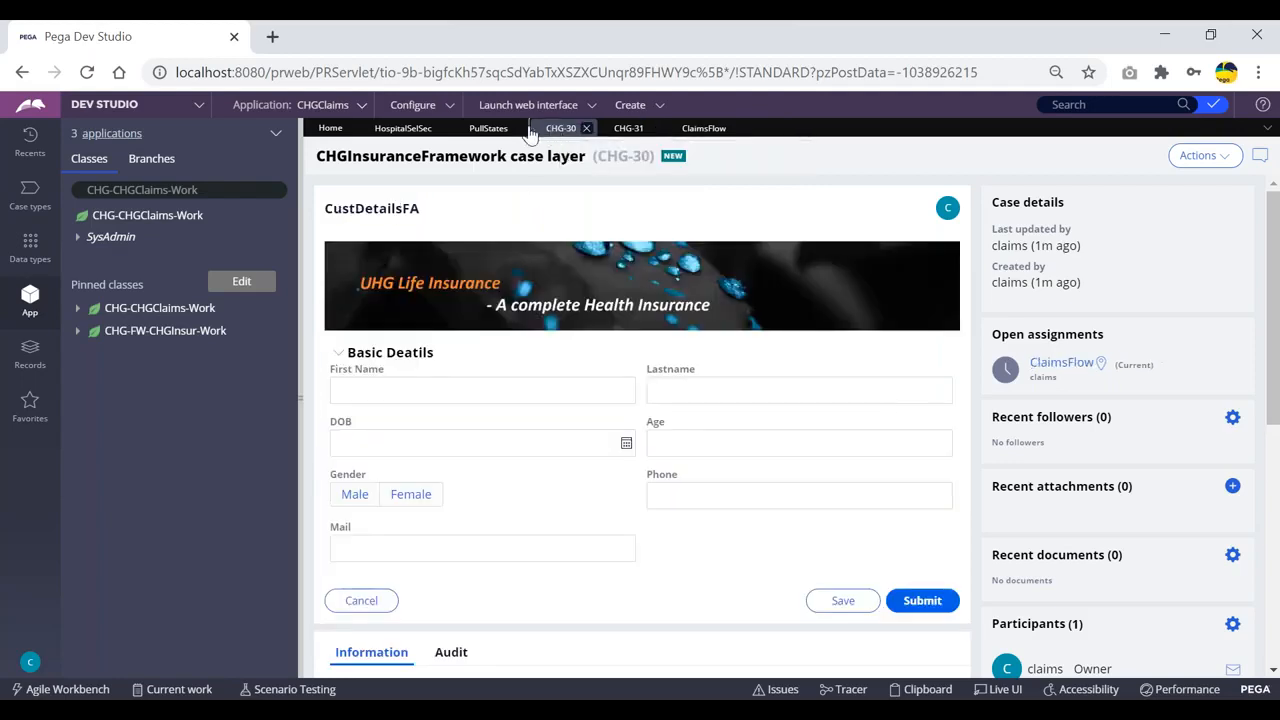
pyautogui.click(488, 130)
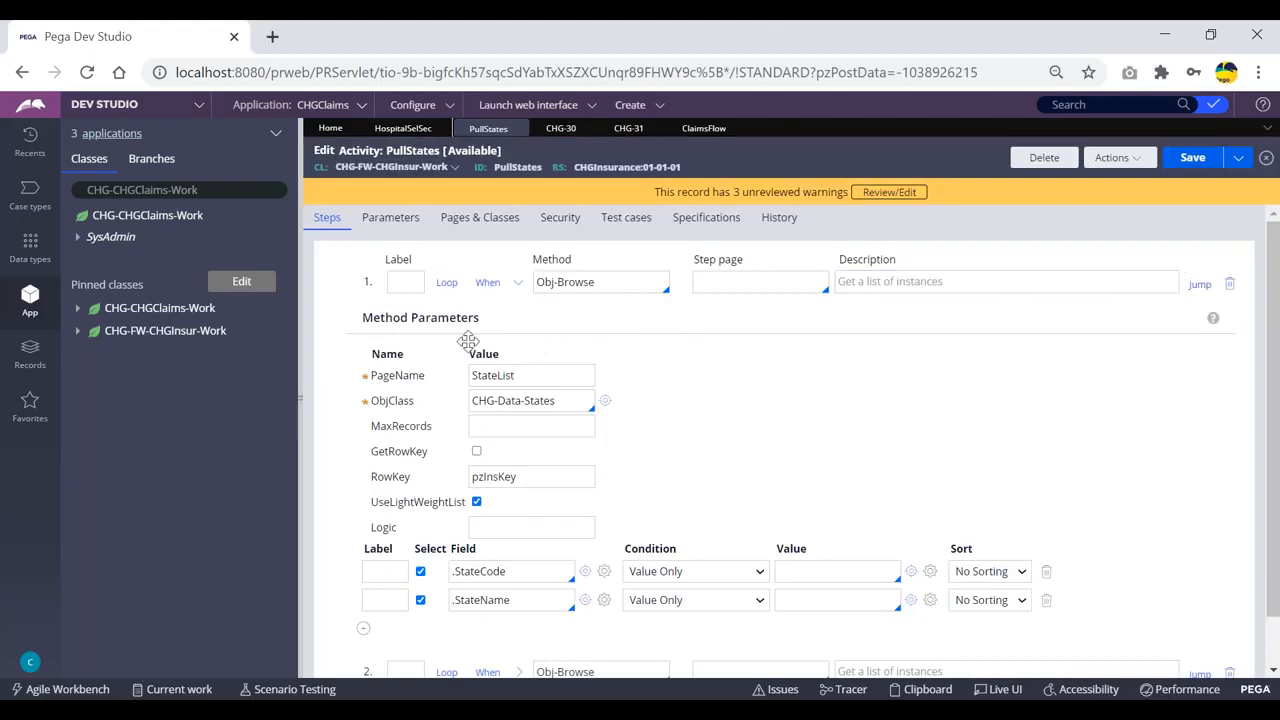
pyautogui.scroll(-1, 698, 334)
pyautogui.scroll(1, 698, 334)
pyautogui.scroll(-1, 595, 316)
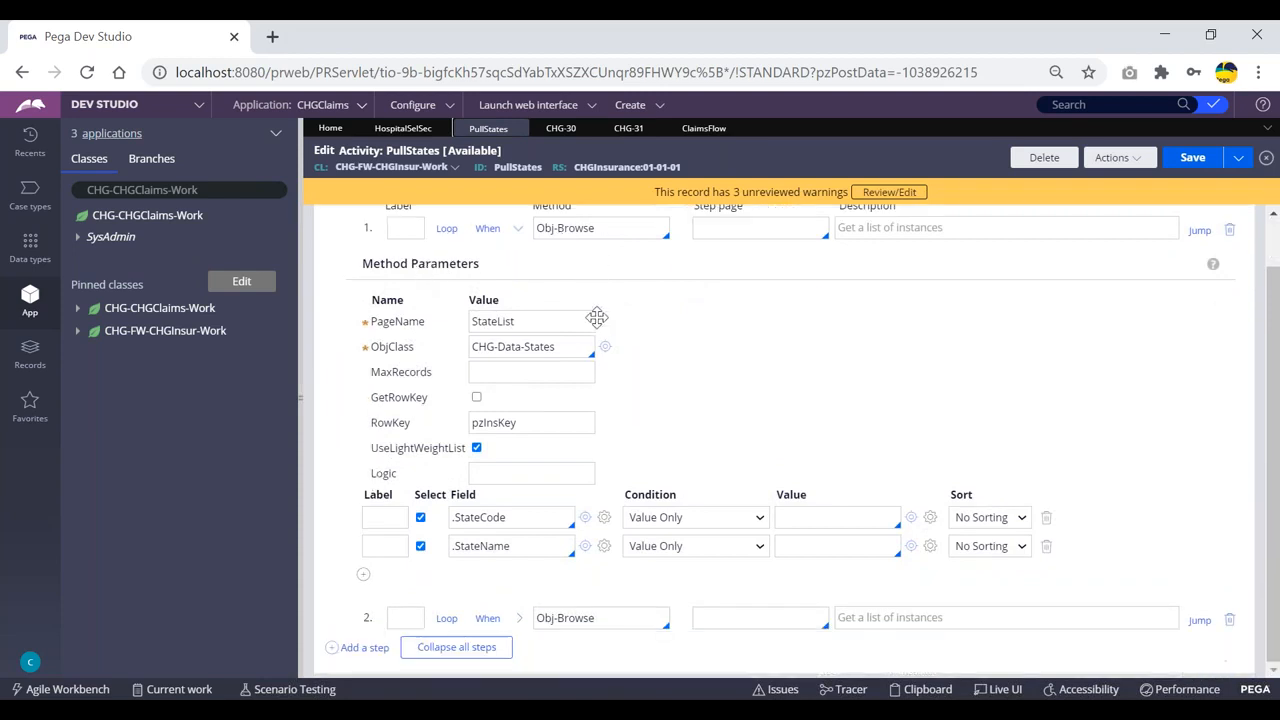
pyautogui.scroll(1, 598, 320)
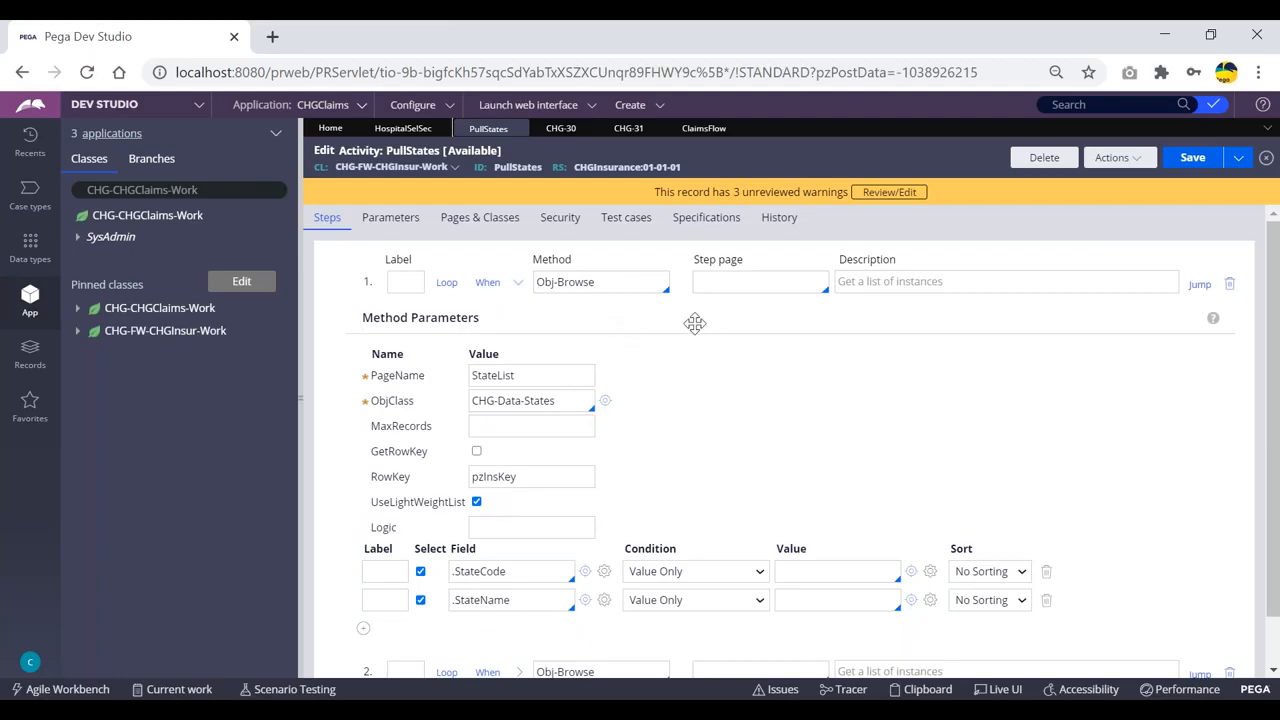
pyautogui.click(518, 284)
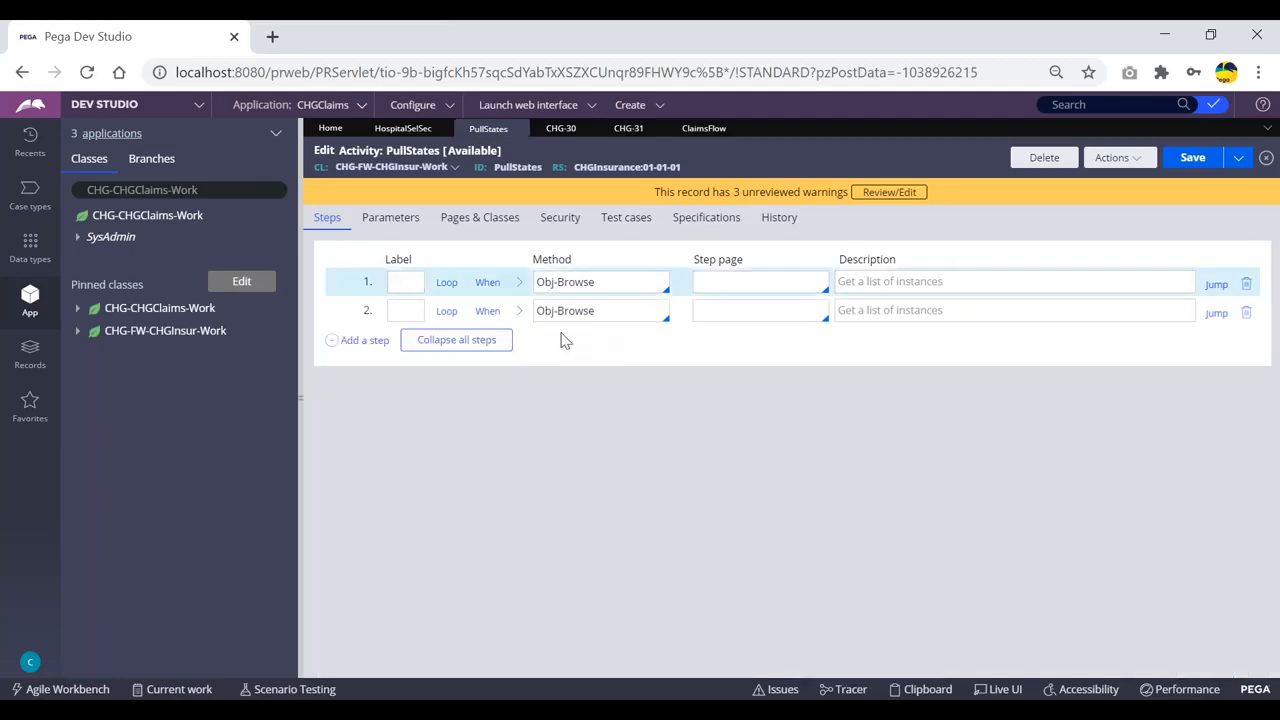
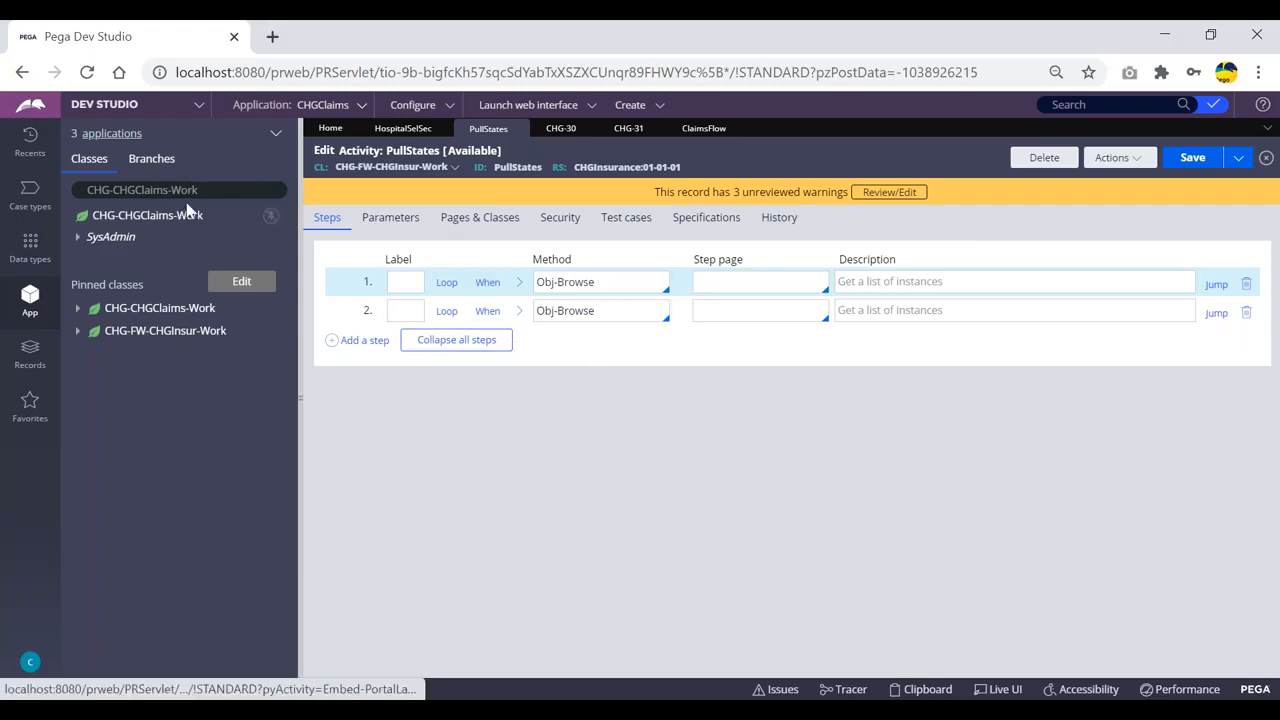
# - Set the list source type of the StateSel dropdown in HospitalSelSec to Report definition
pyautogui.click(214, 189)
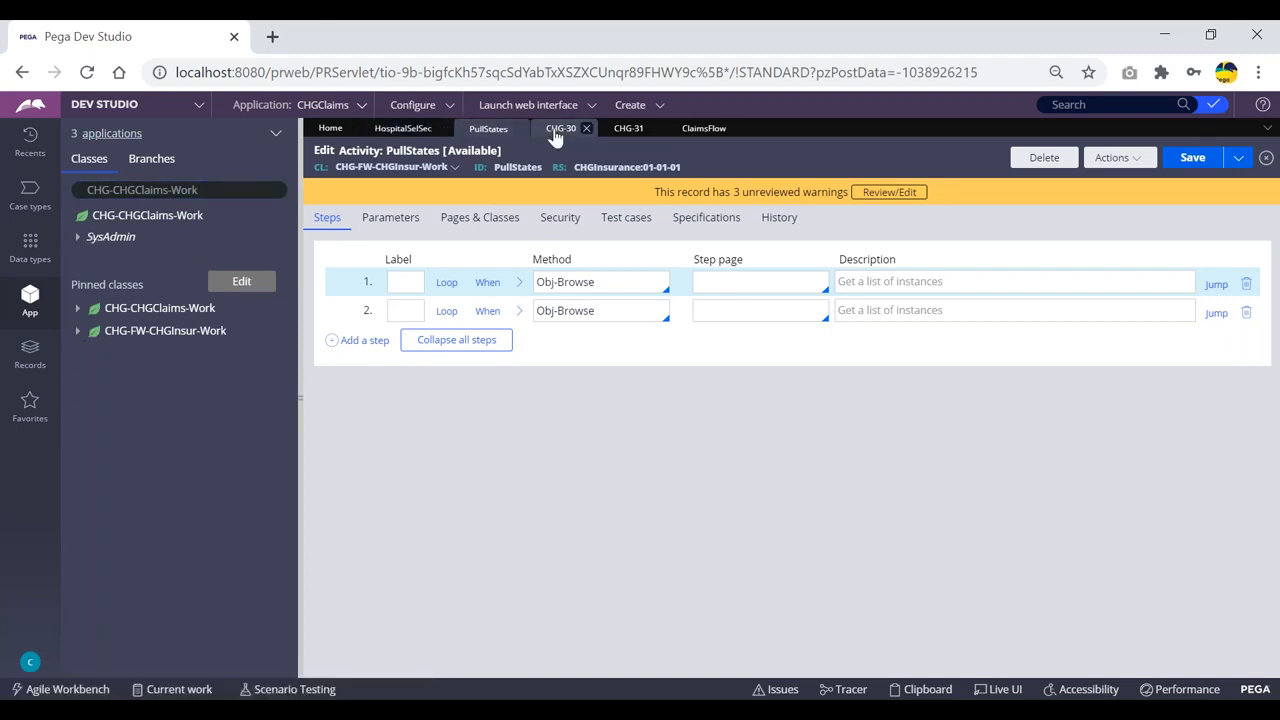
pyautogui.click(556, 130)
pyautogui.click(405, 130)
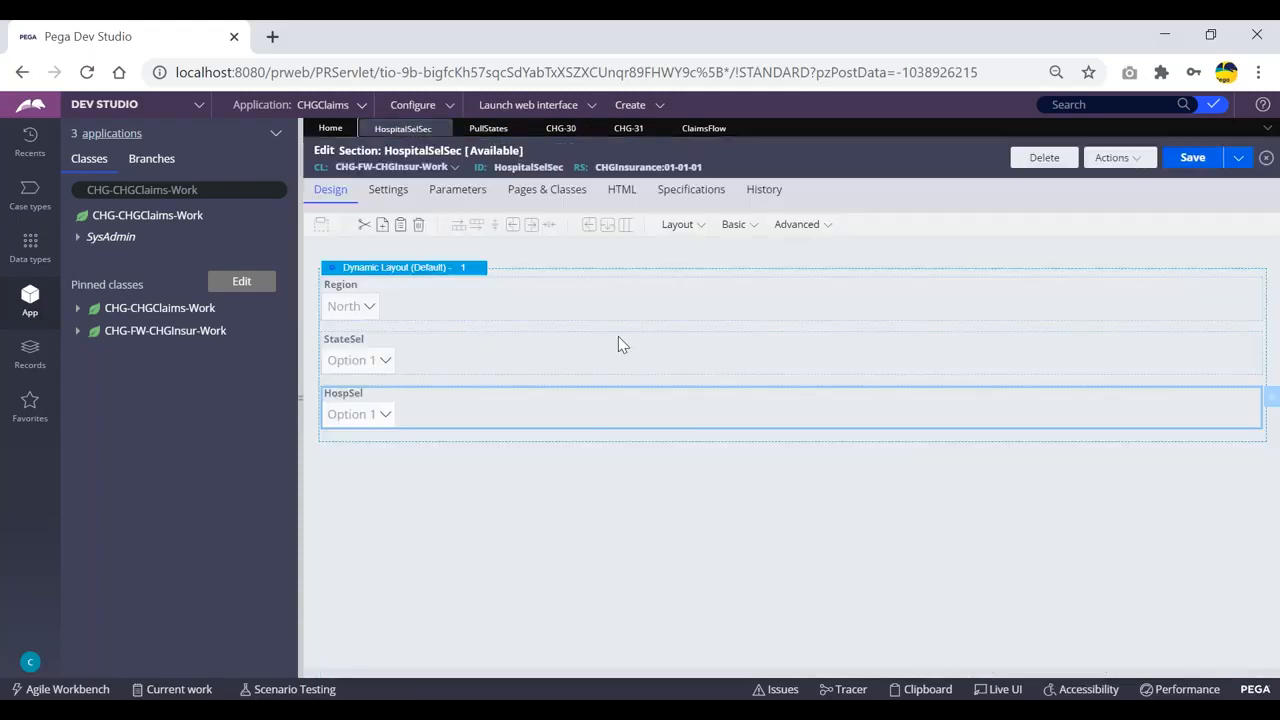
pyautogui.doubleClick(435, 356)
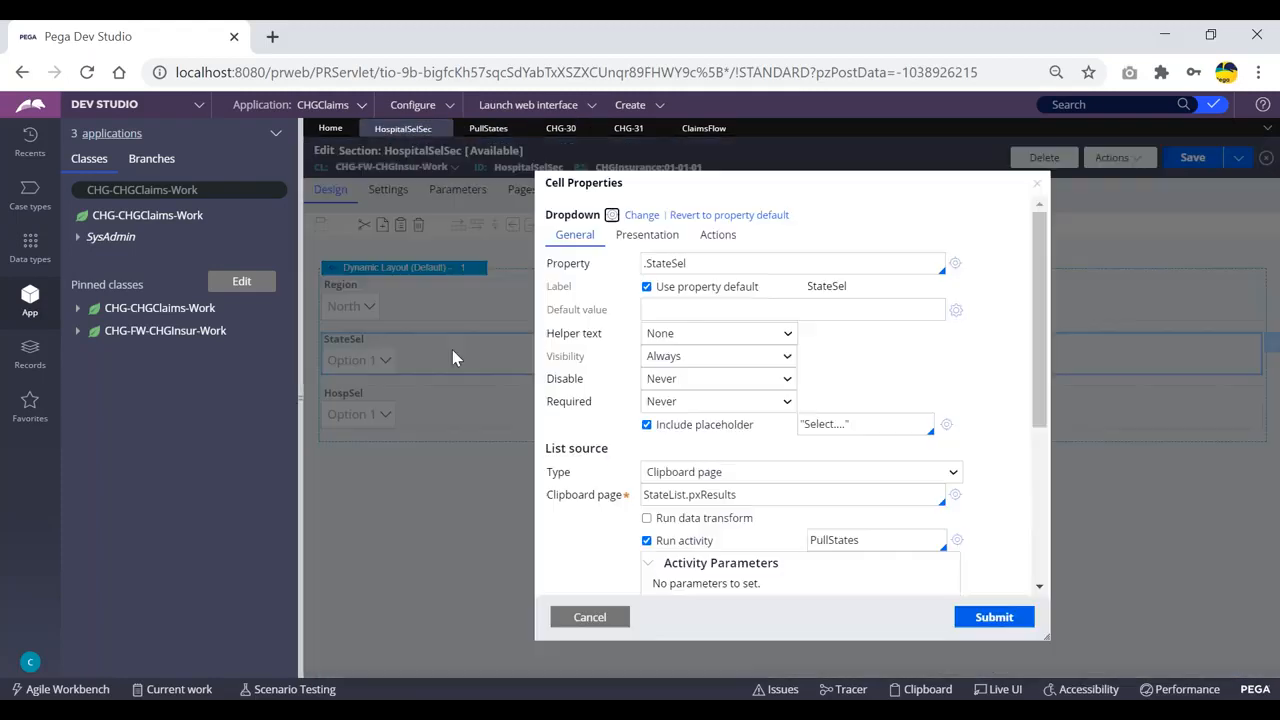
pyautogui.click(758, 480)
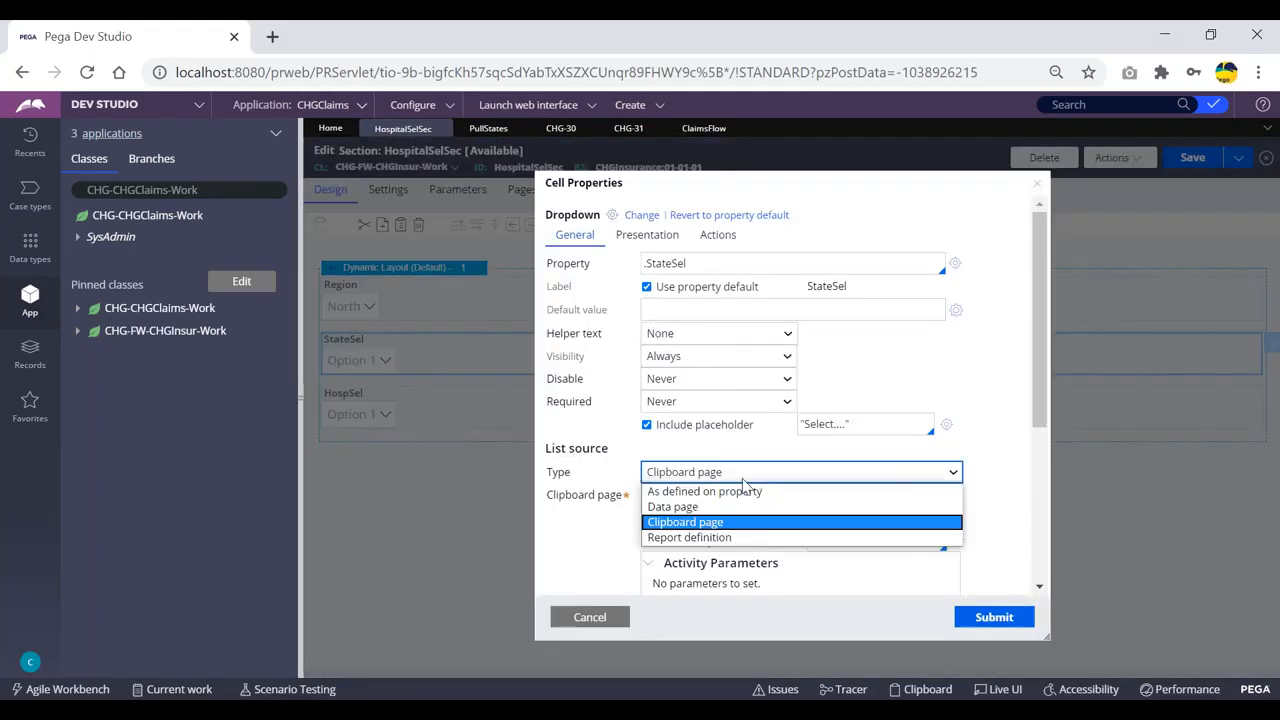
pyautogui.click(700, 537)
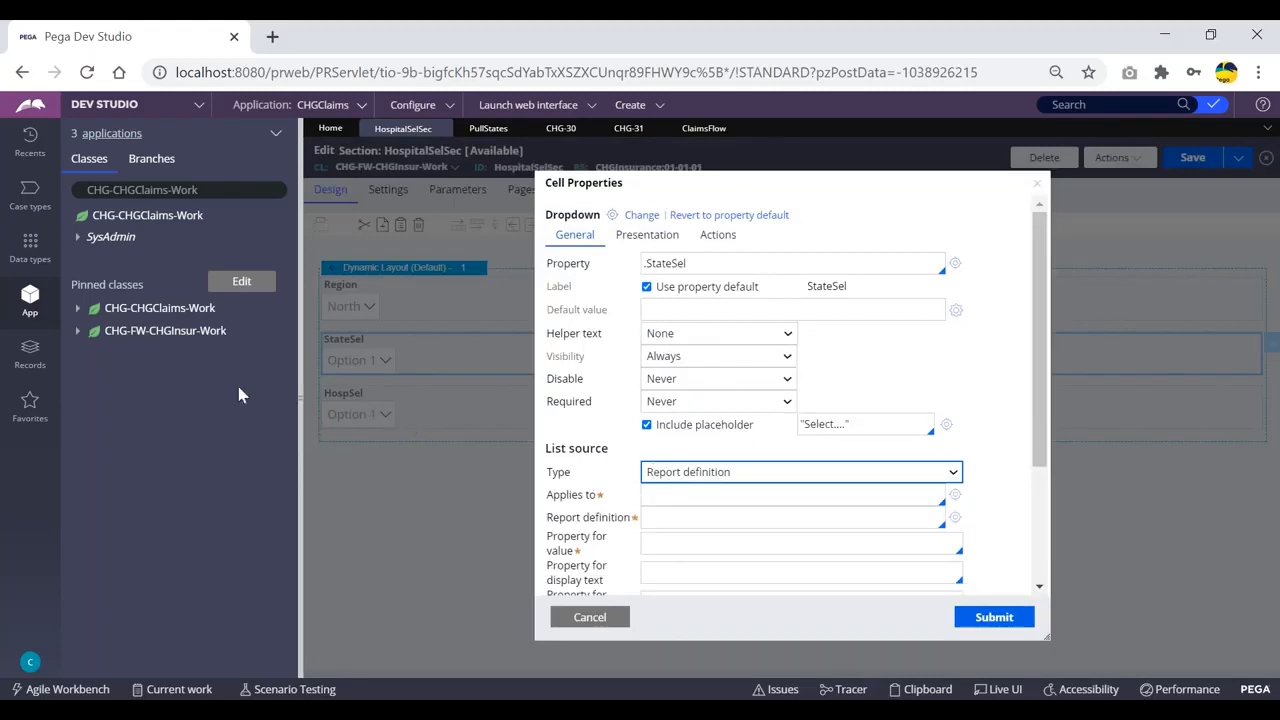
# - Load the CHG-Data-States class in the application class explorer
pyautogui.click(243, 190)
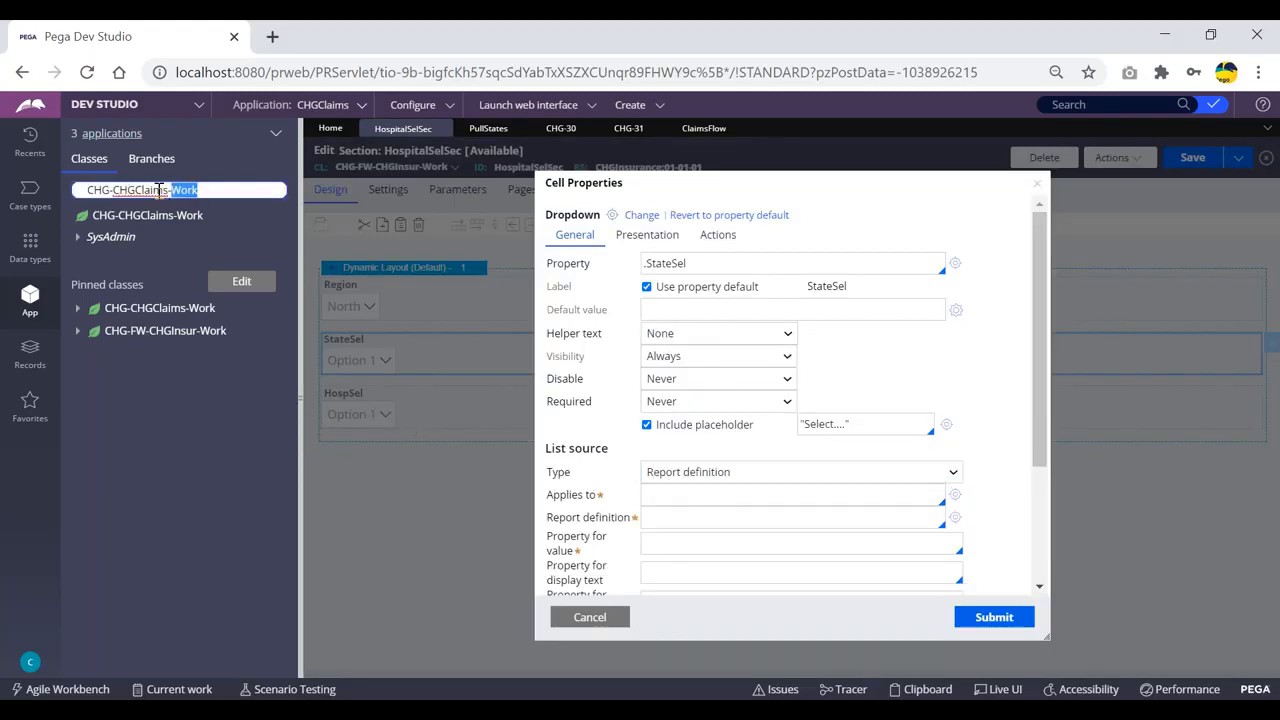
pyautogui.moveTo(200, 190); pyautogui.dragTo(110, 192)
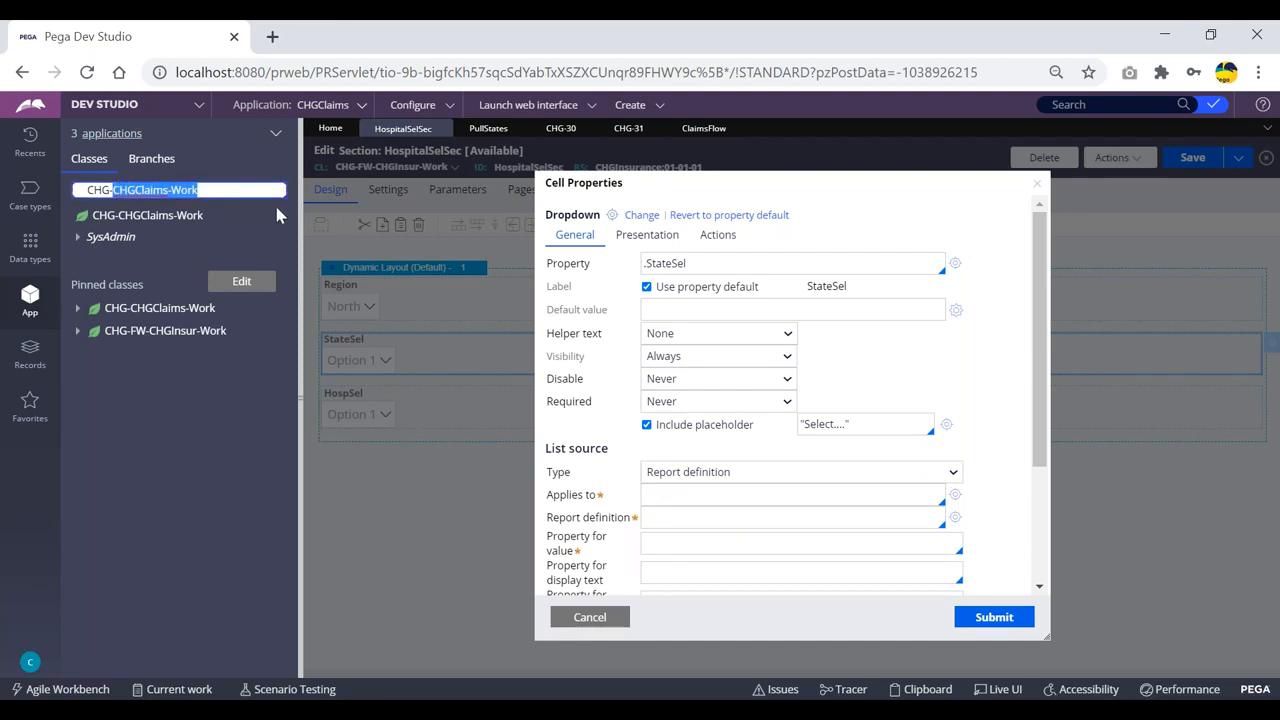
pyautogui.press('BackSpace')
pyautogui.write('da')
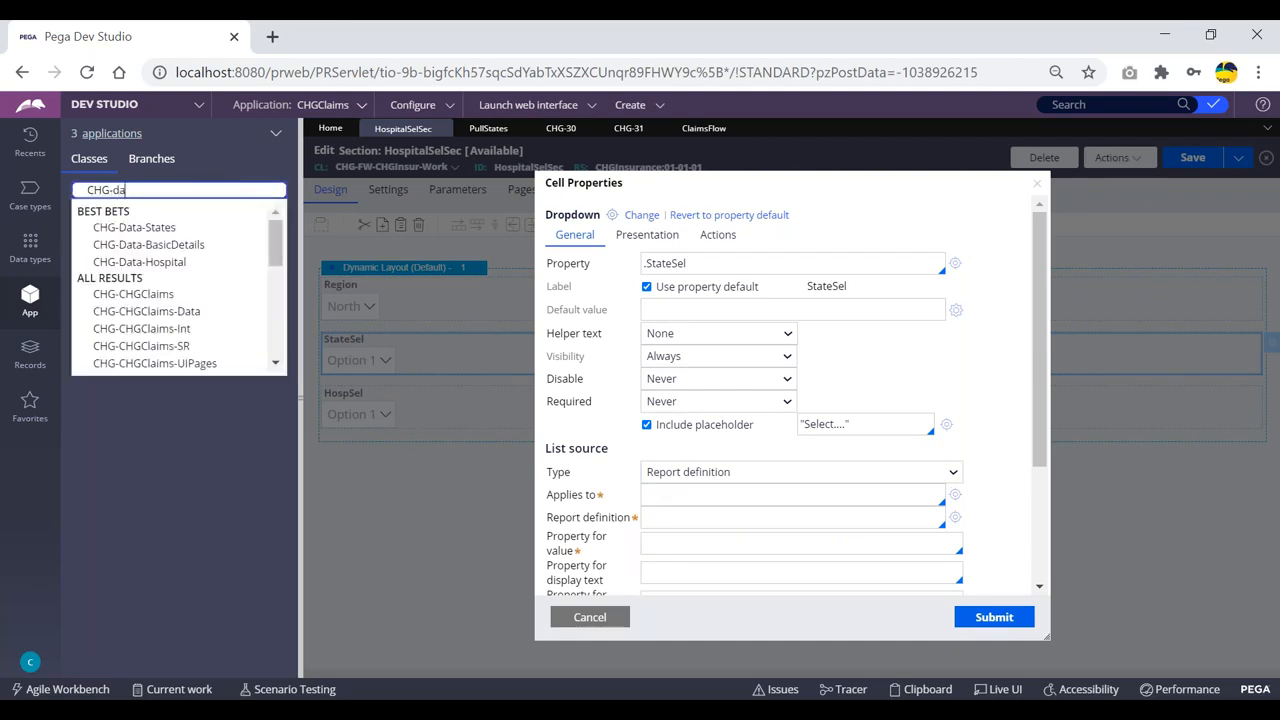
pyautogui.write('ta-st')
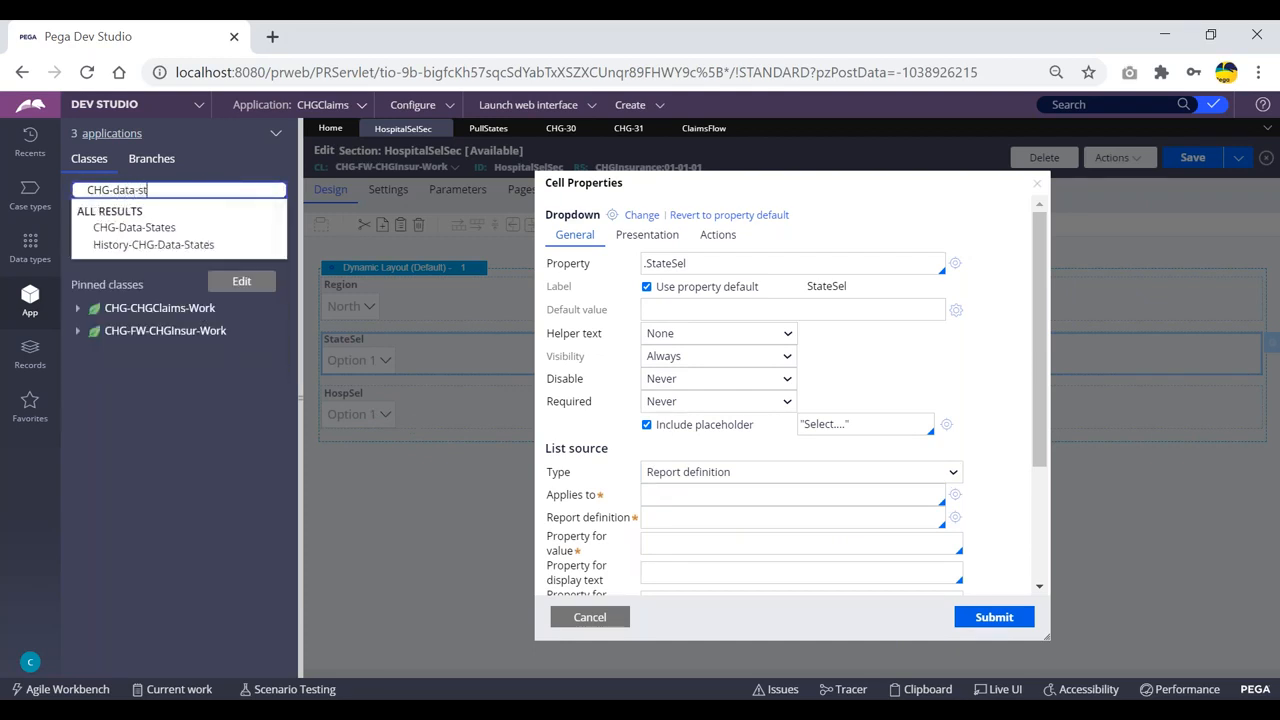
pyautogui.press('Down')
pyautogui.press('Return')
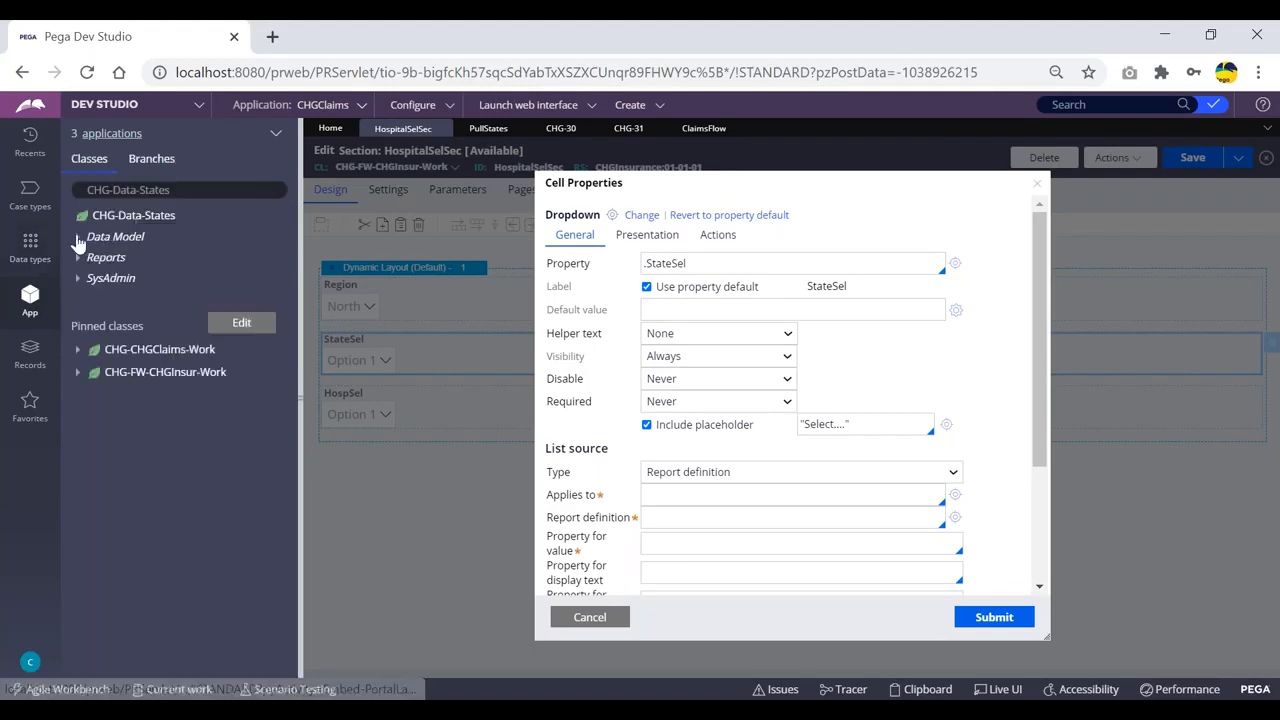
# - Look up the properties and the report definitions of the CHG-Data-States class in the application explorer
pyautogui.click(112, 237)
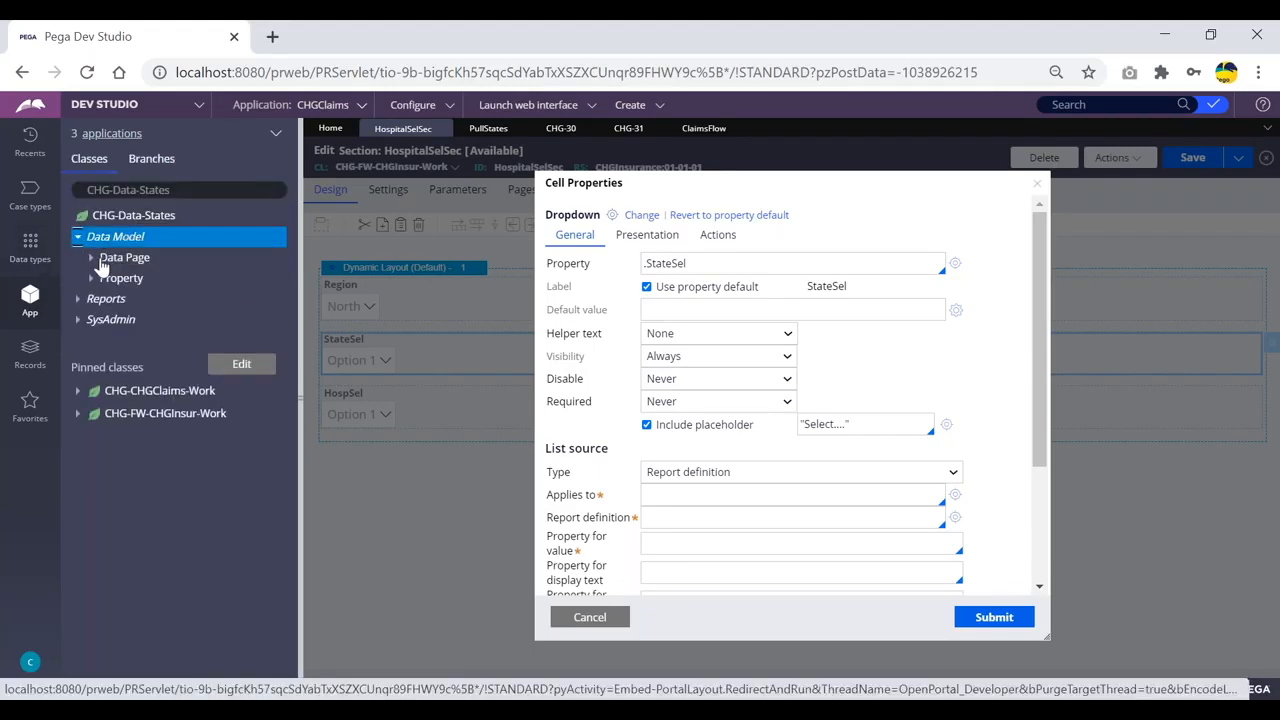
pyautogui.click(91, 280)
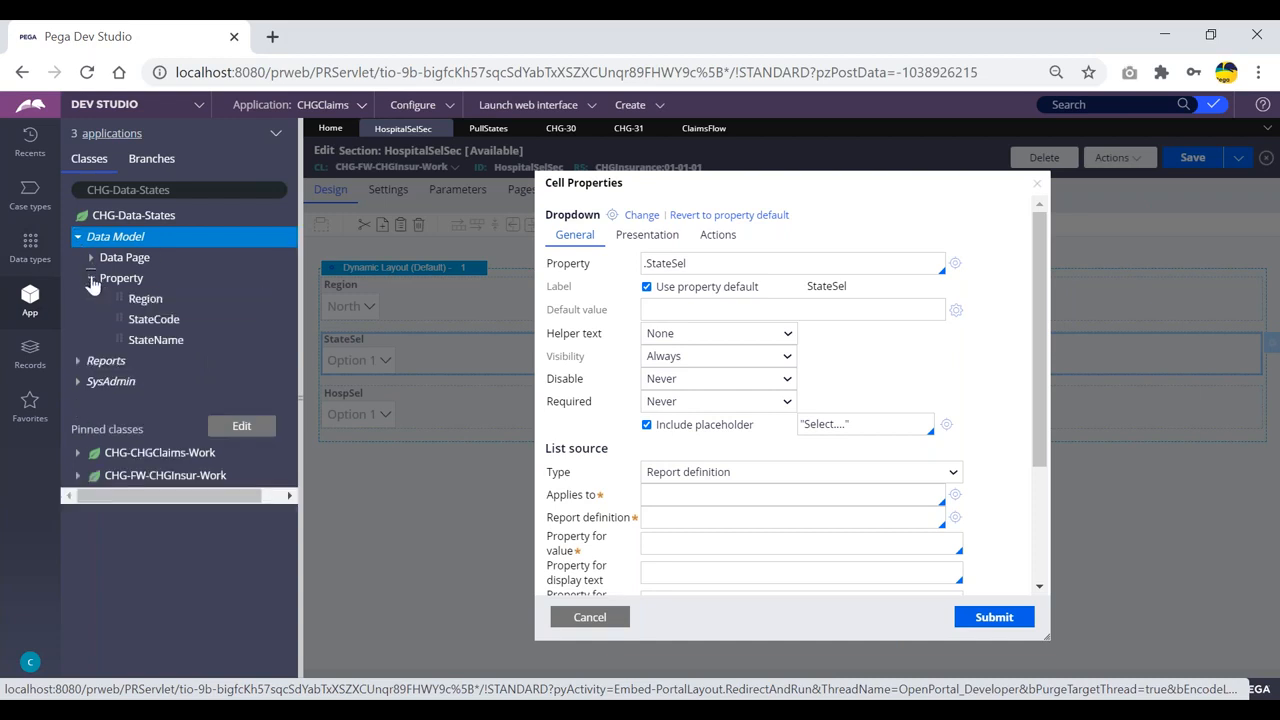
pyautogui.click(91, 279)
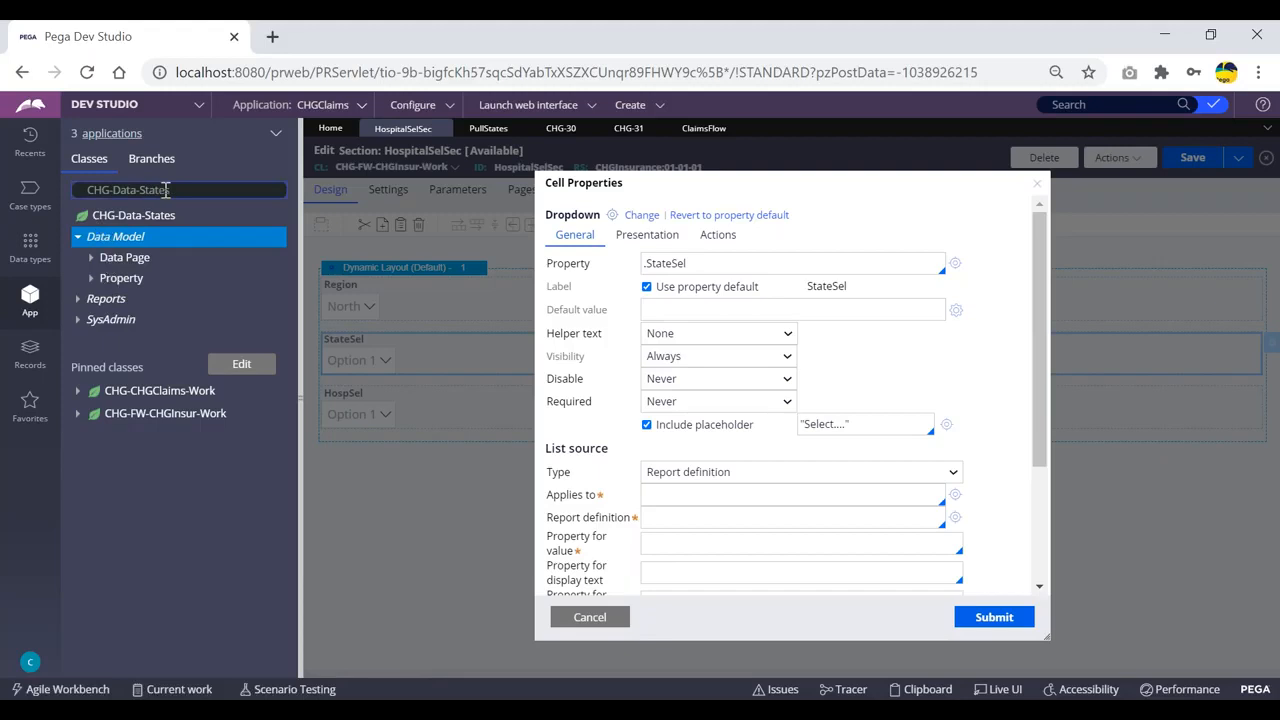
pyautogui.moveTo(175, 190); pyautogui.dragTo(90, 190)
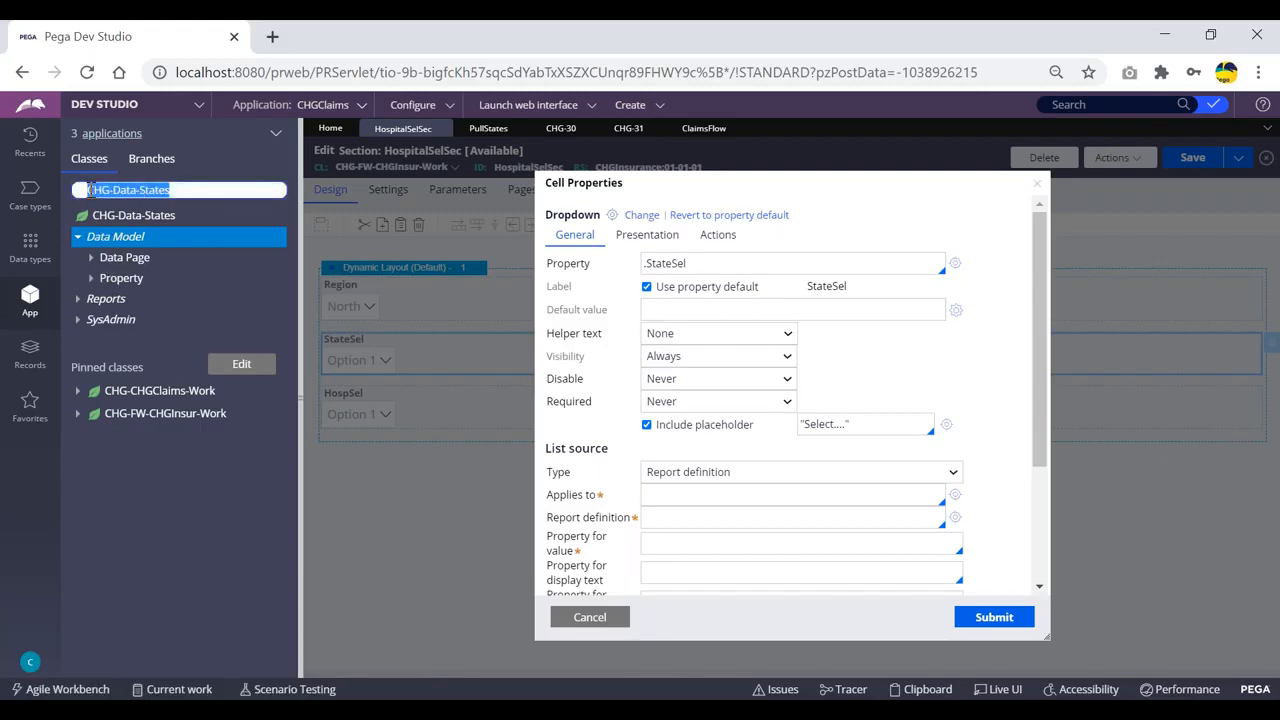
pyautogui.click(191, 190)
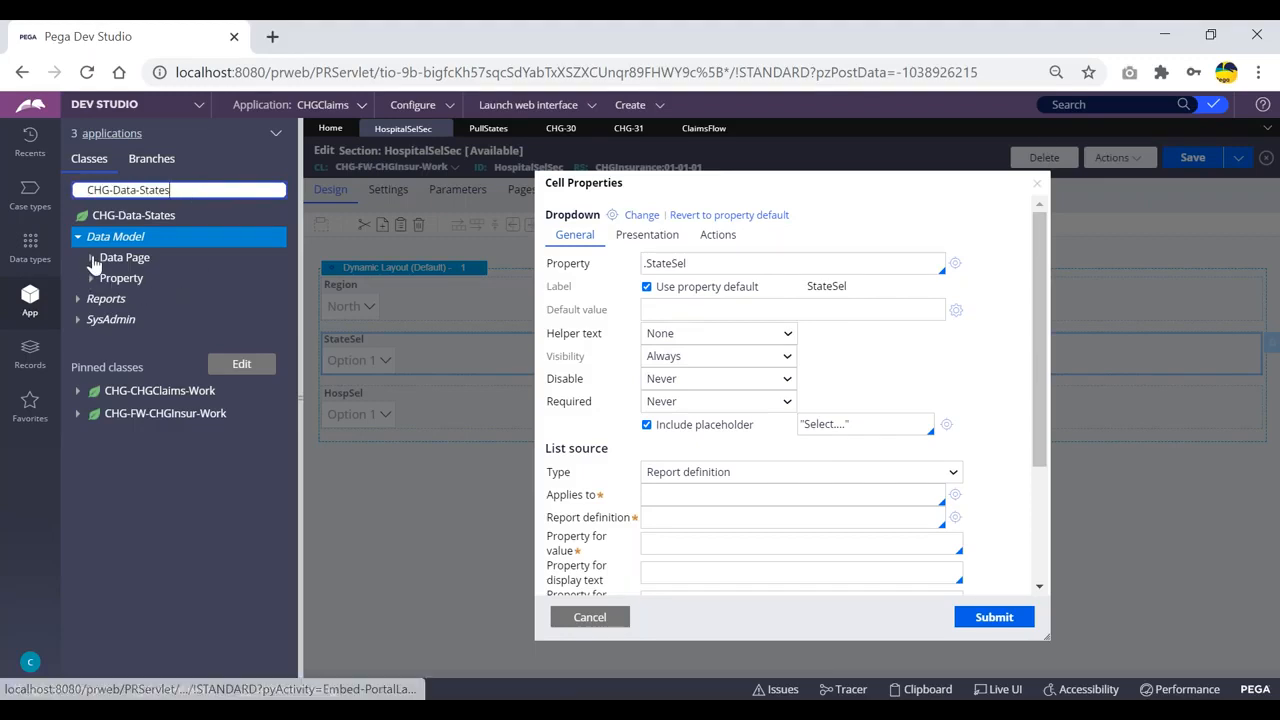
pyautogui.click(78, 298)
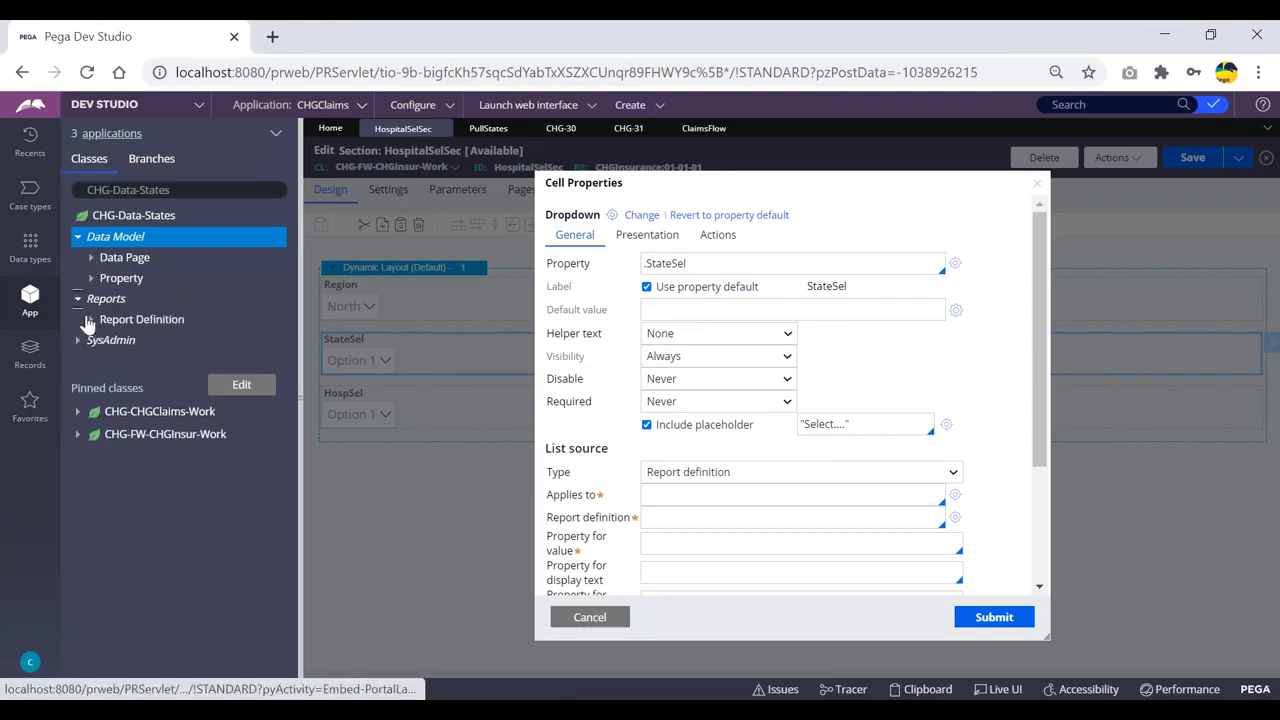
pyautogui.click(91, 319)
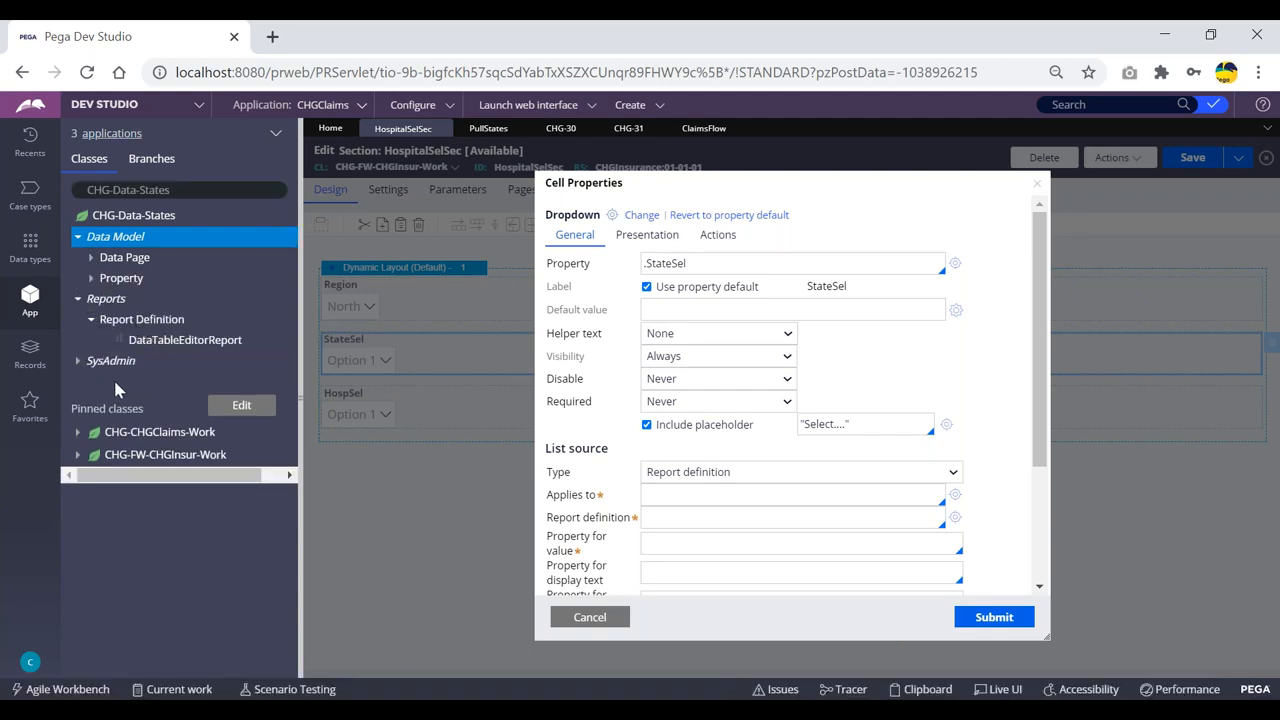
# - Cancel the StateSel cell property changes and check the data pages under the CHG-Data-States class
pyautogui.click(590, 617)
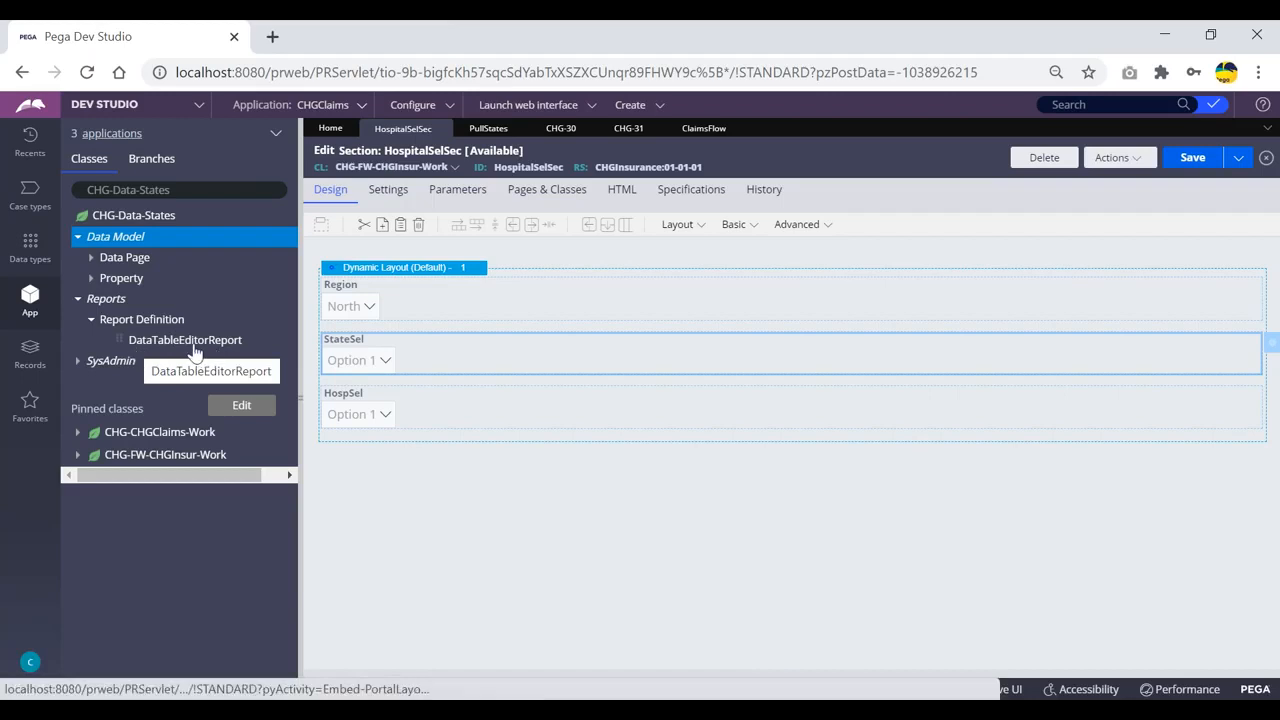
pyautogui.click(92, 260)
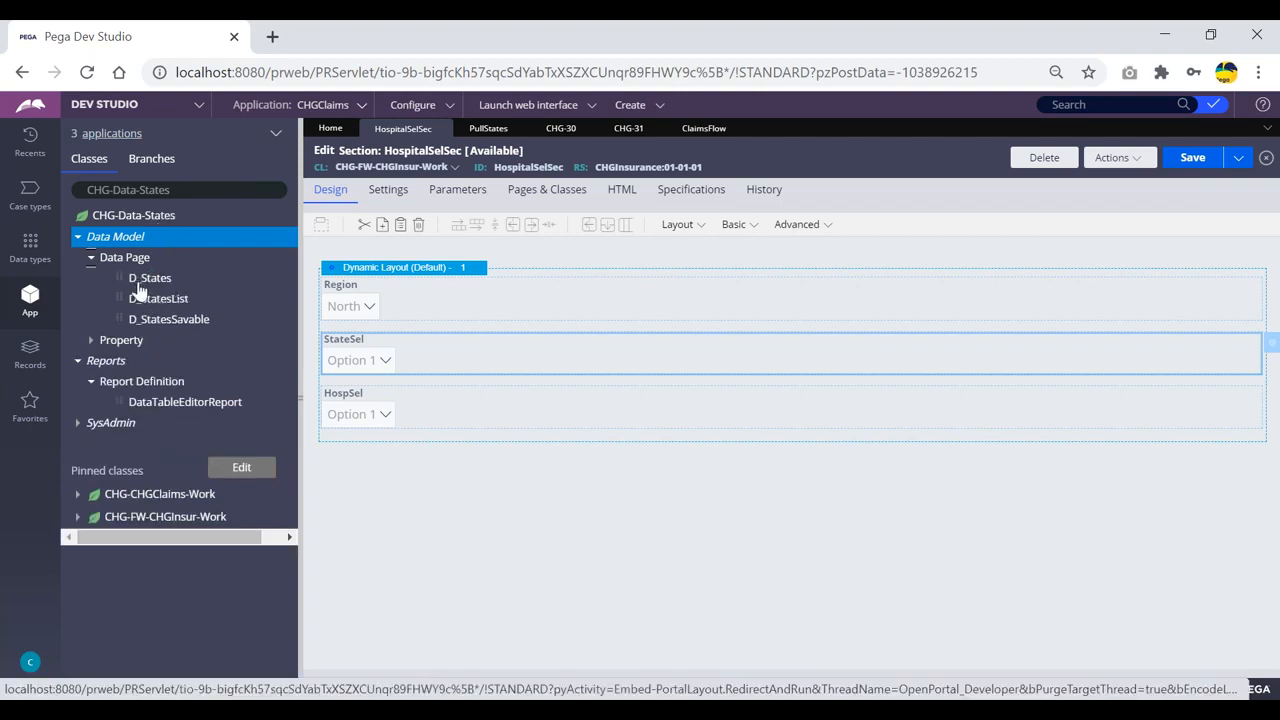
pyautogui.click(91, 258)
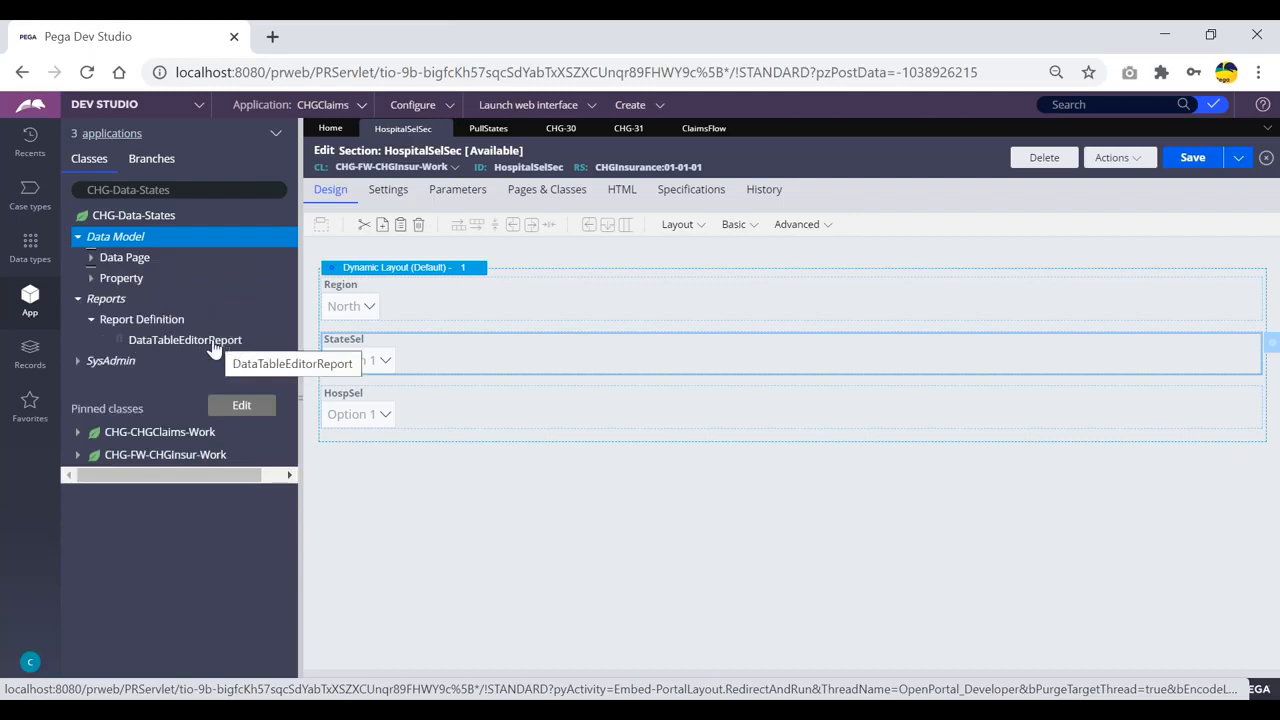
# - Close the open ClaimsFlow, CHG-31, CHG-30 and PullStates items, leaving HospitalSelSec open
pyautogui.click(737, 128)
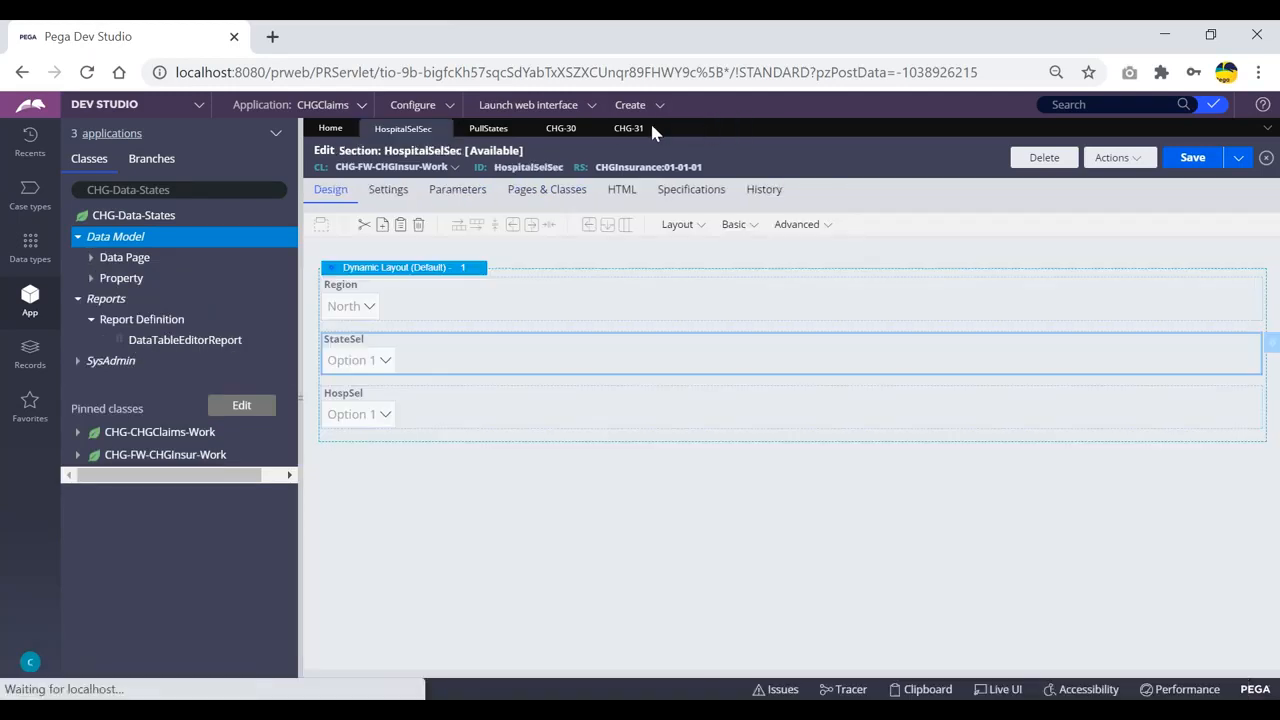
pyautogui.click(634, 130)
pyautogui.click(656, 129)
pyautogui.click(567, 130)
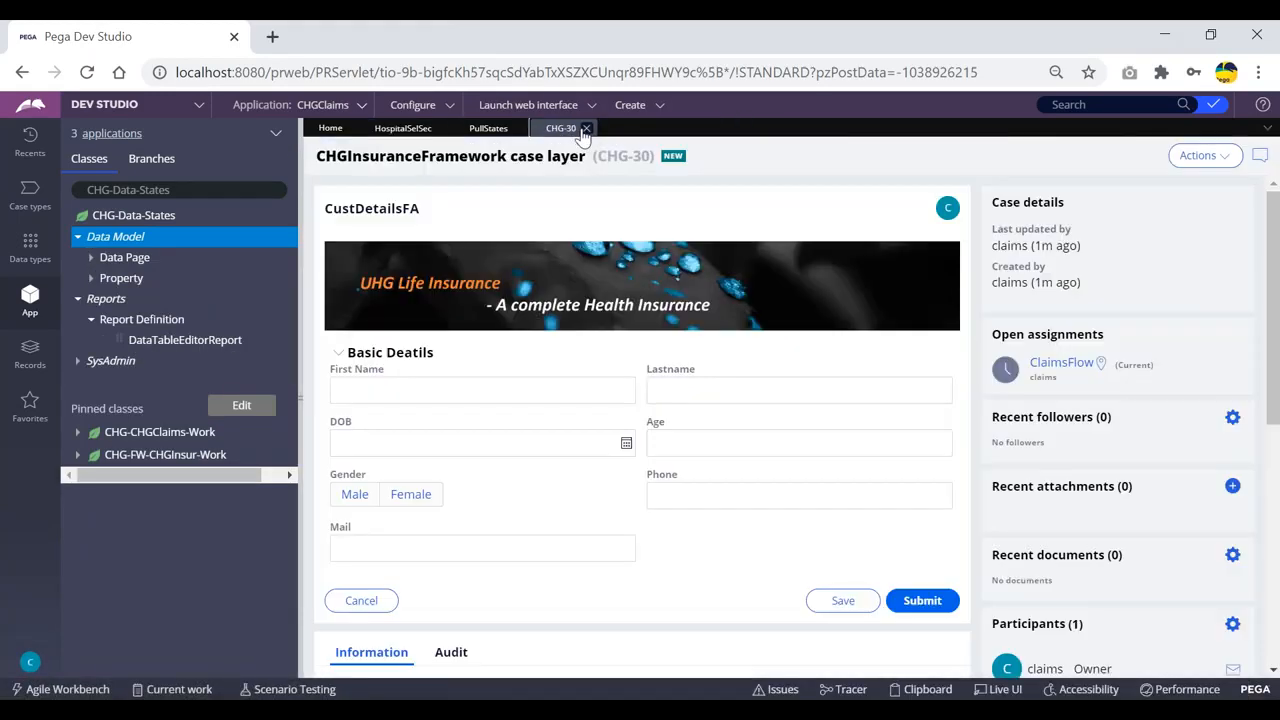
pyautogui.click(586, 130)
pyautogui.click(519, 130)
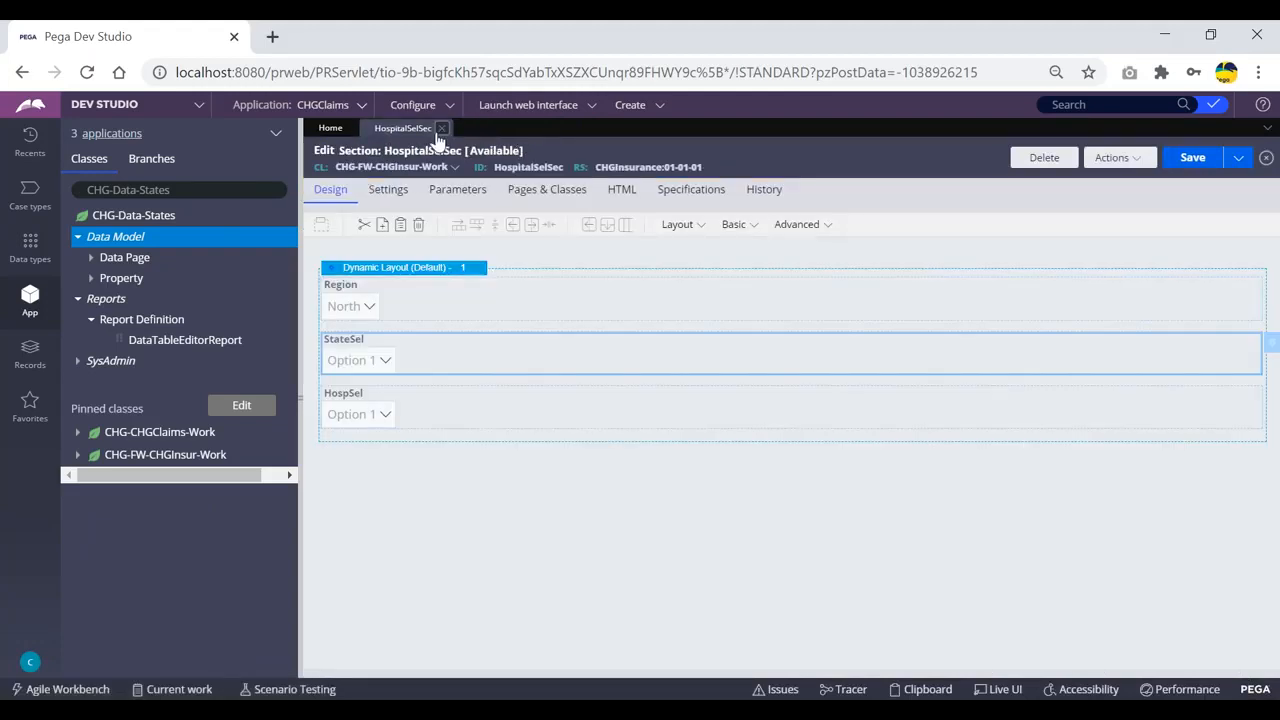
# - Open the DataTableEditorReport report definition of CHG-Data-States and review its query columns
pyautogui.click(160, 342)
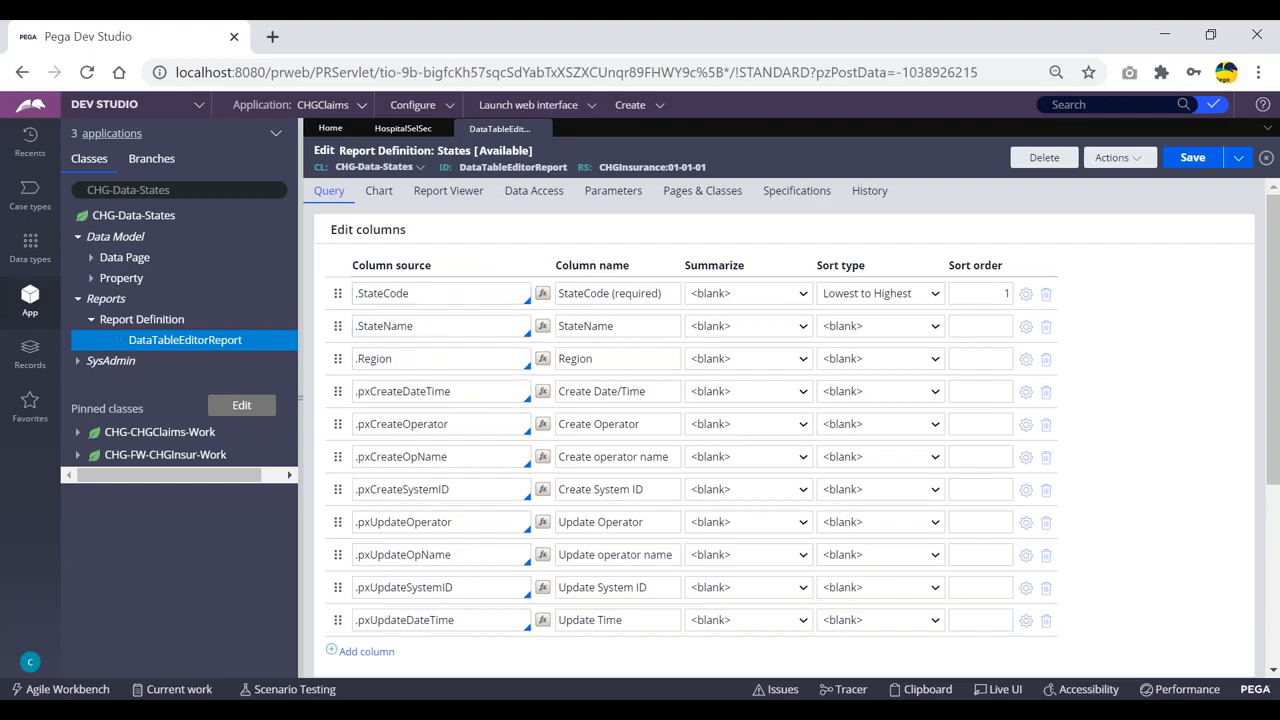
pyautogui.scroll(-3, 447, 458)
pyautogui.scroll(2, 435, 350)
pyautogui.scroll(2, 435, 350)
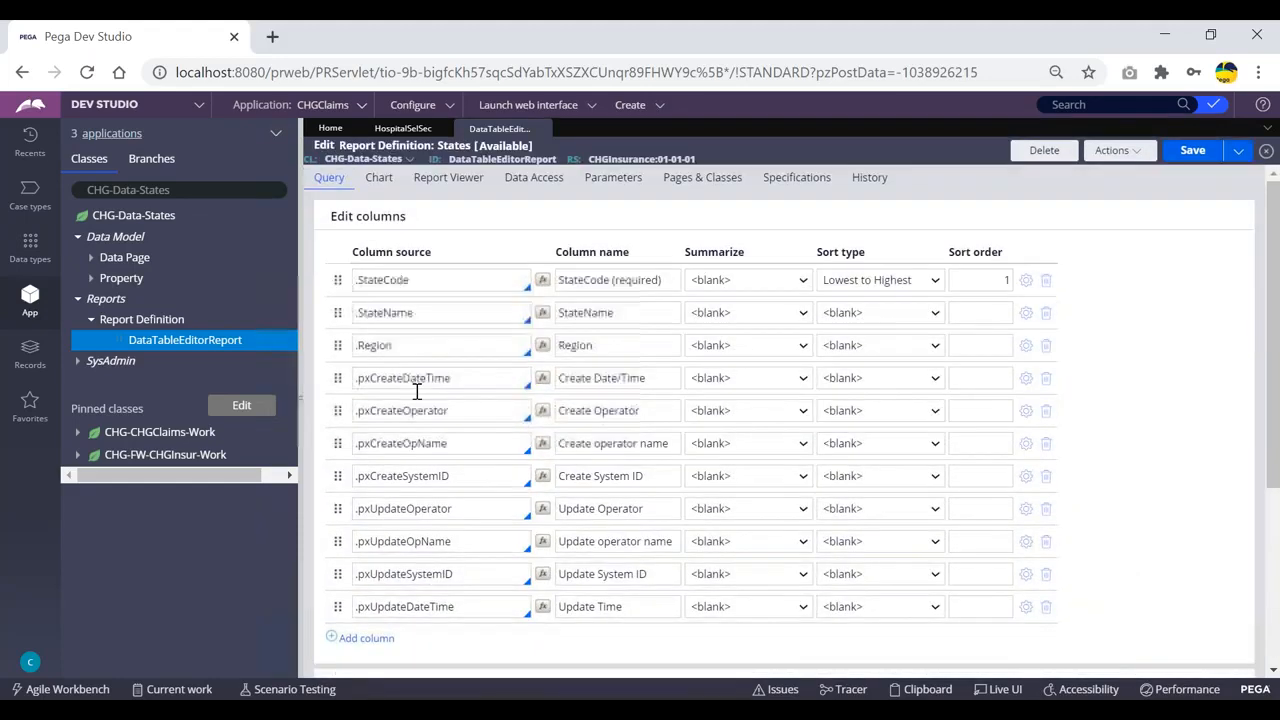
pyautogui.scroll(2, 520, 445)
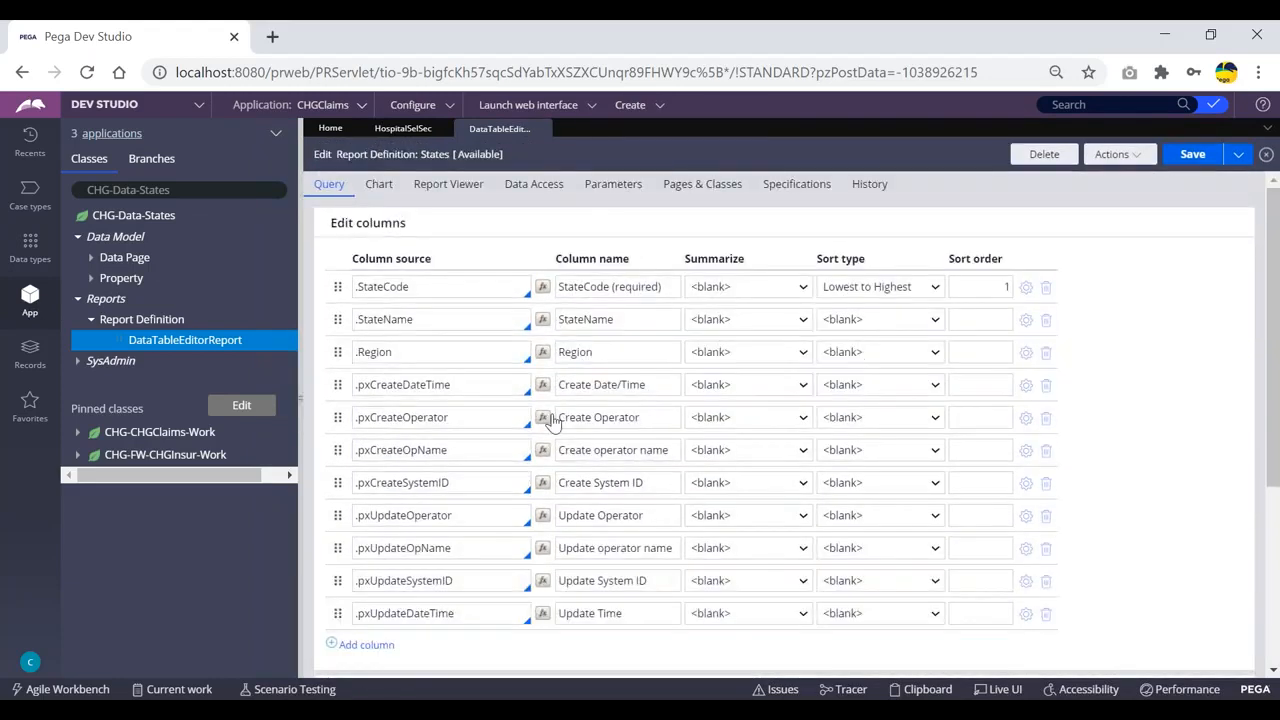
# - Run the DataTableEditorReport report definition, review the states with their codes and regions, and close the results window
pyautogui.click(1128, 160)
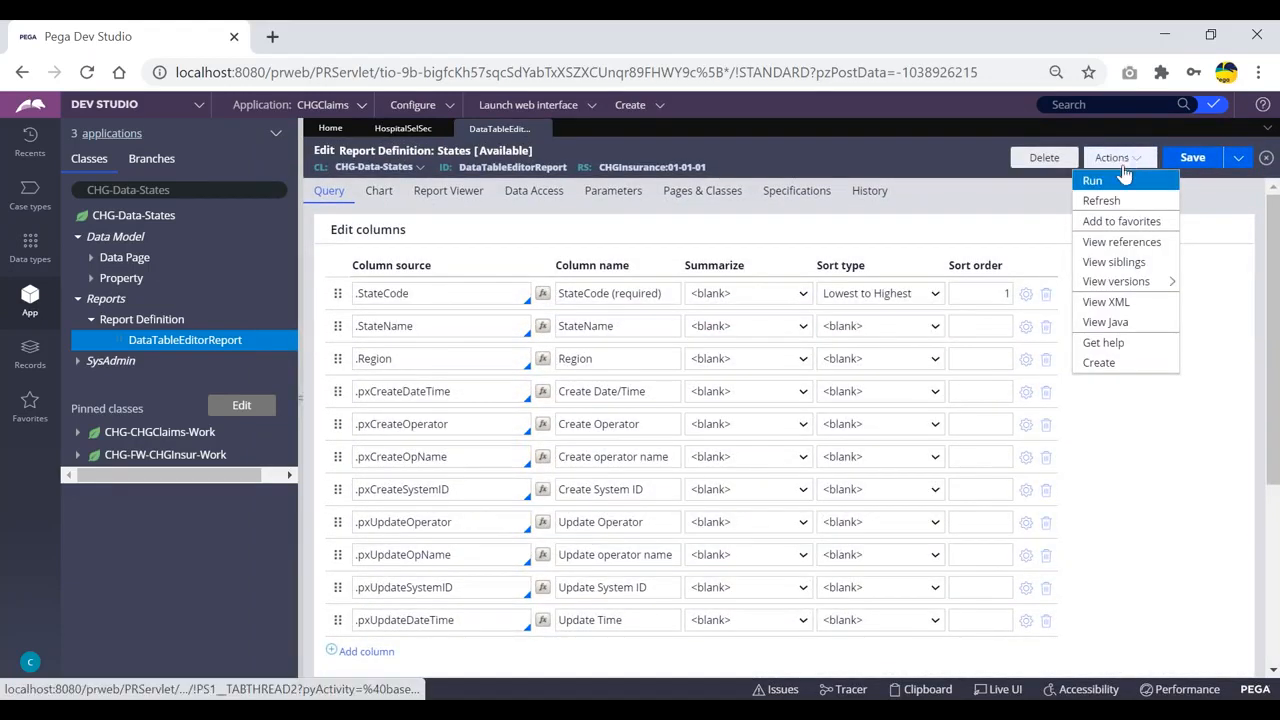
pyautogui.click(1091, 183)
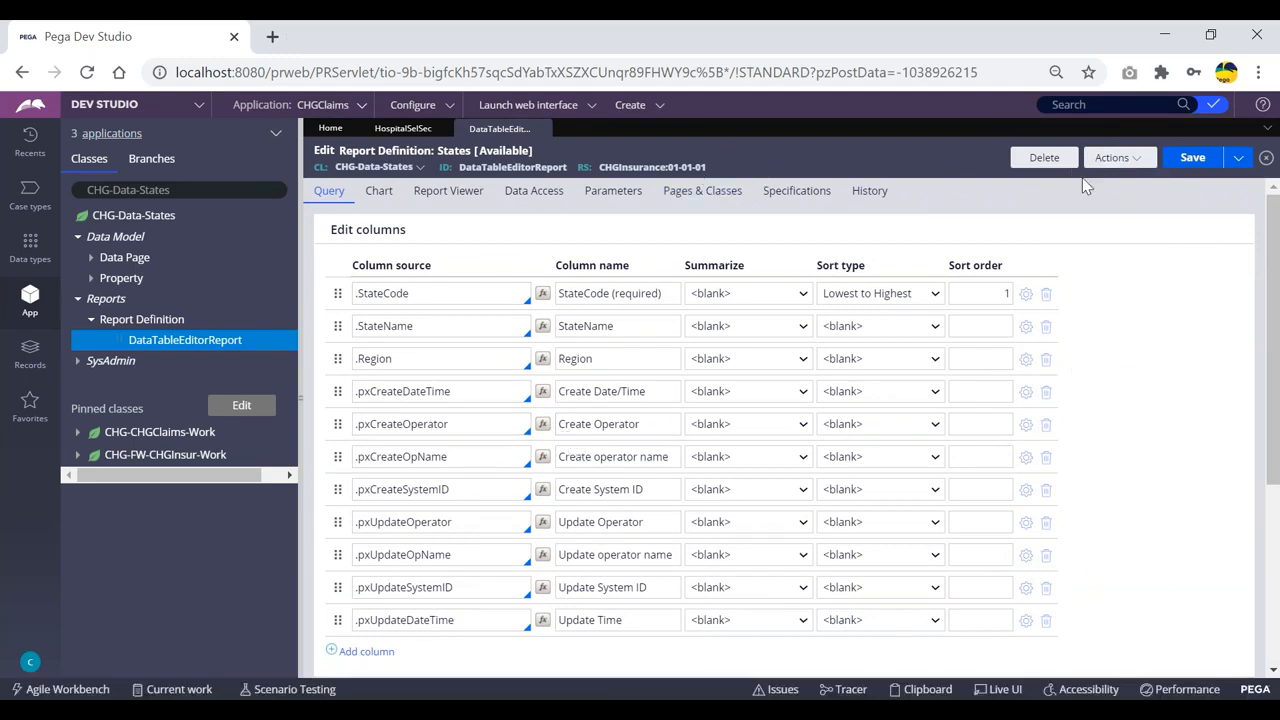
pyautogui.click(1126, 160)
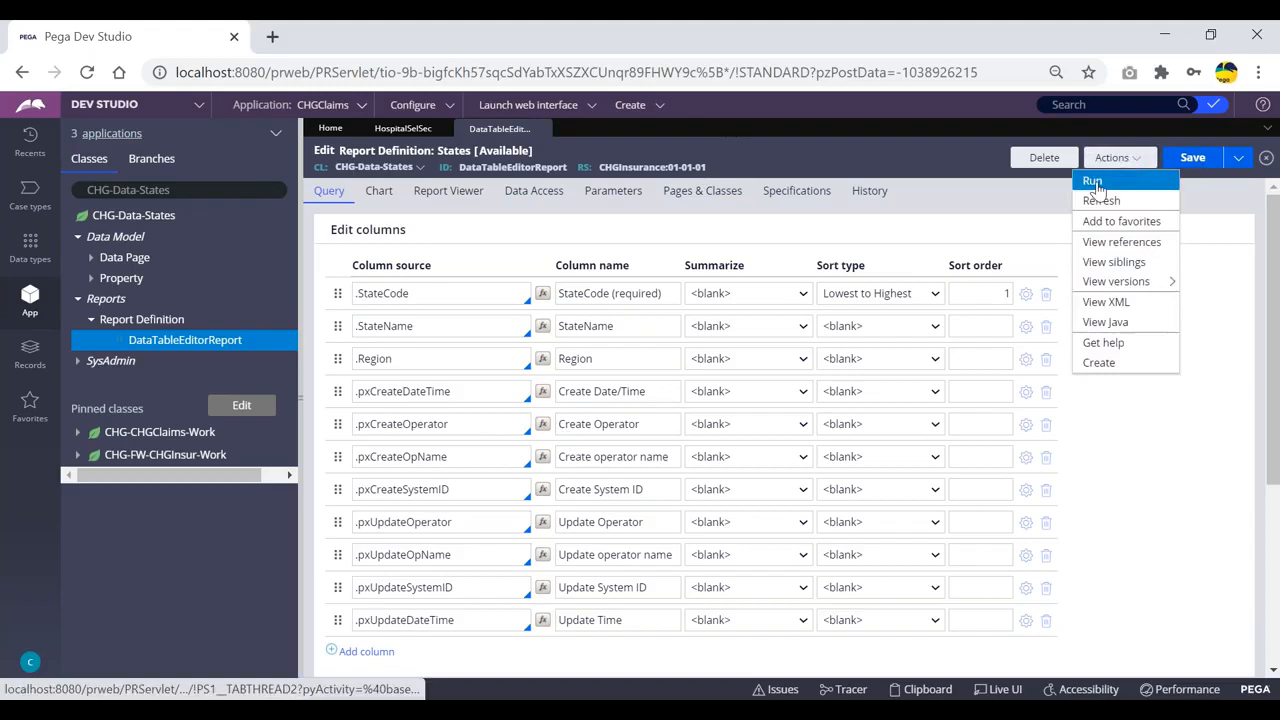
pyautogui.click(1094, 183)
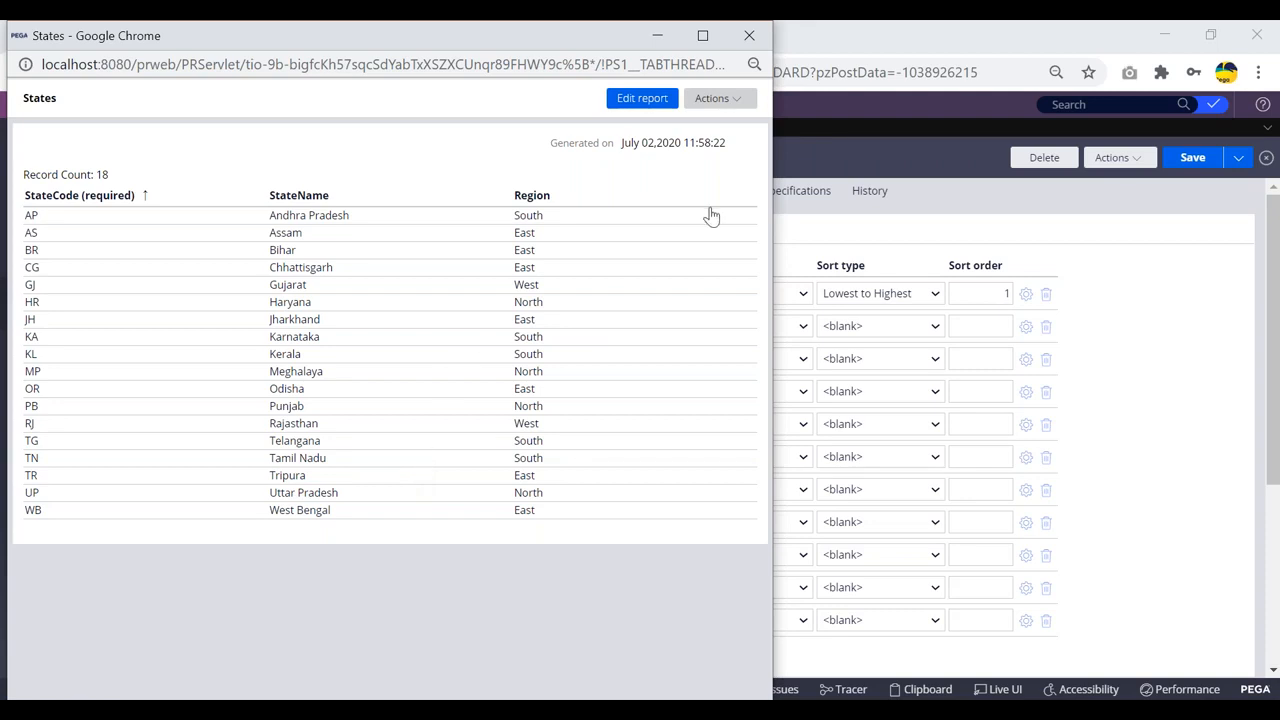
pyautogui.moveTo(120, 37); pyautogui.dragTo(164, 95)
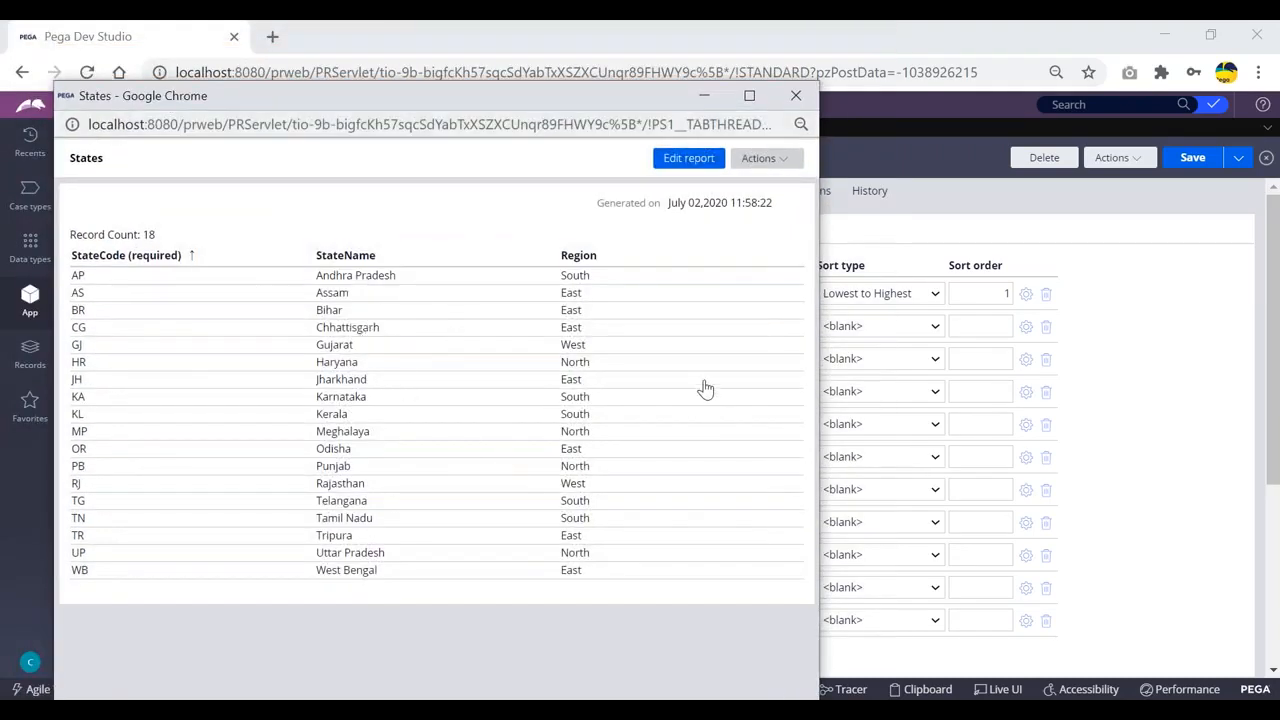
pyautogui.moveTo(581, 96); pyautogui.dragTo(581, 106)
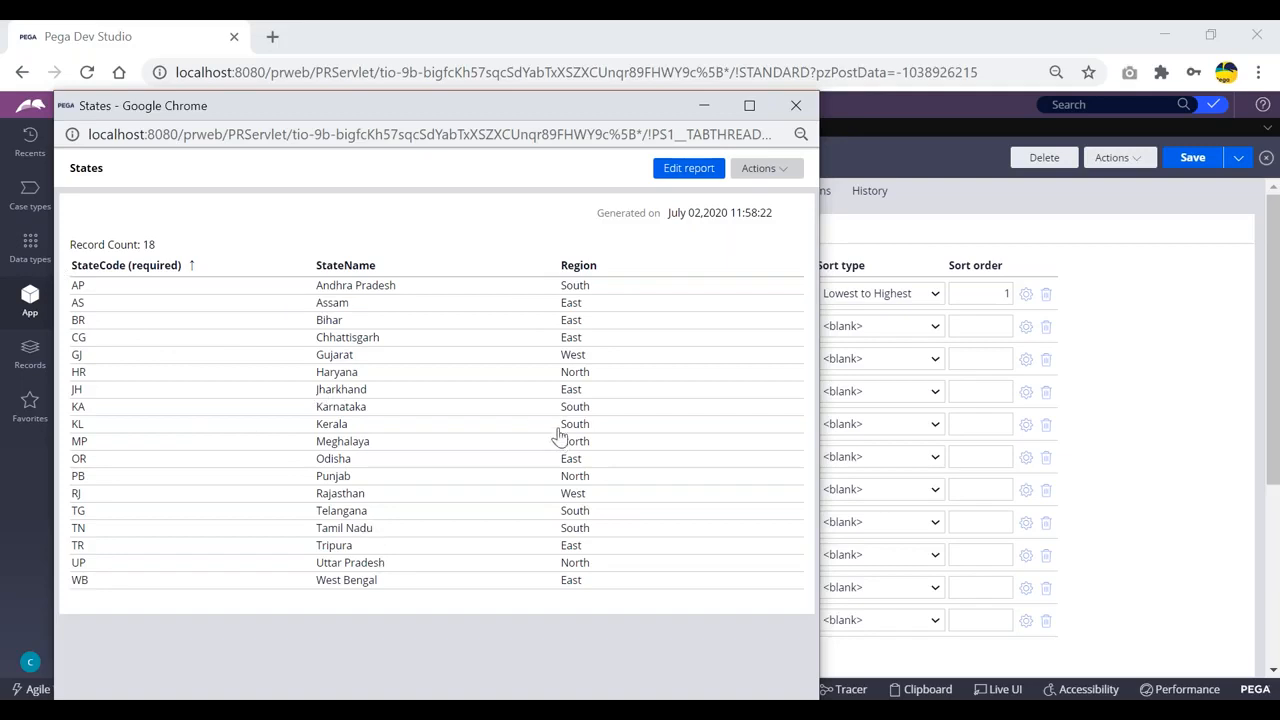
pyautogui.click(780, 172)
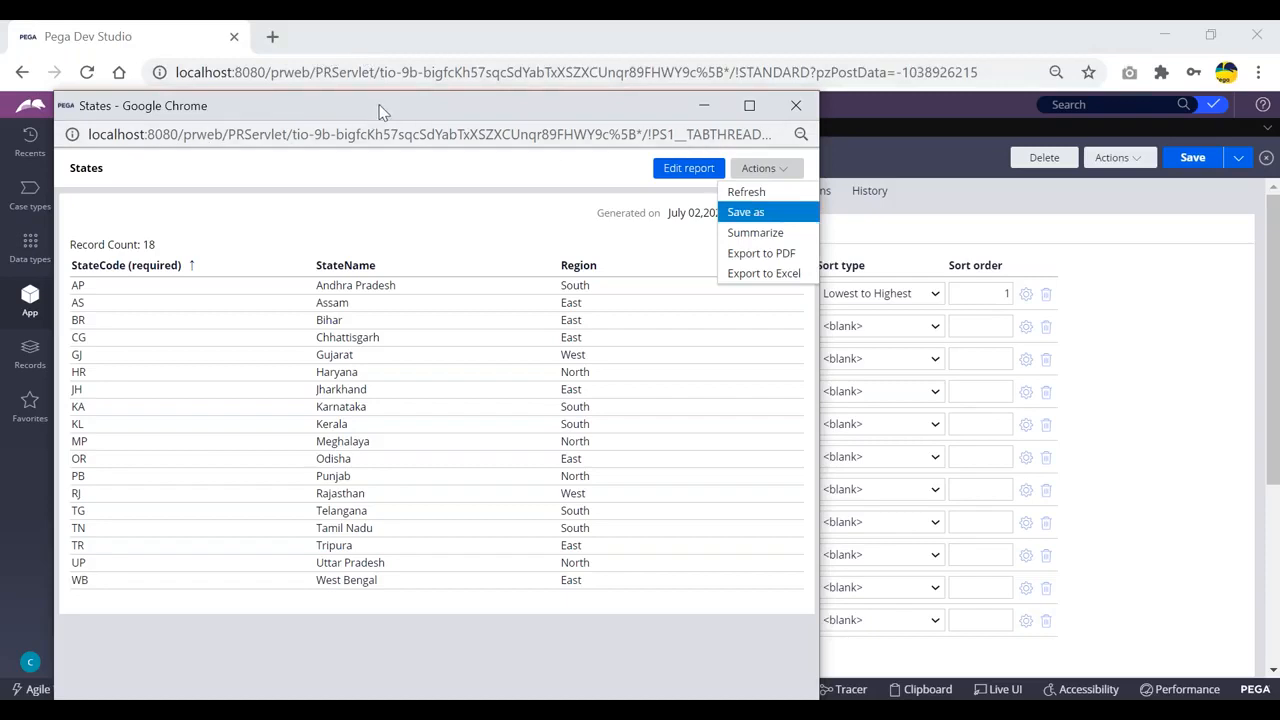
pyautogui.moveTo(380, 112); pyautogui.dragTo(381, 143)
pyautogui.click(797, 138)
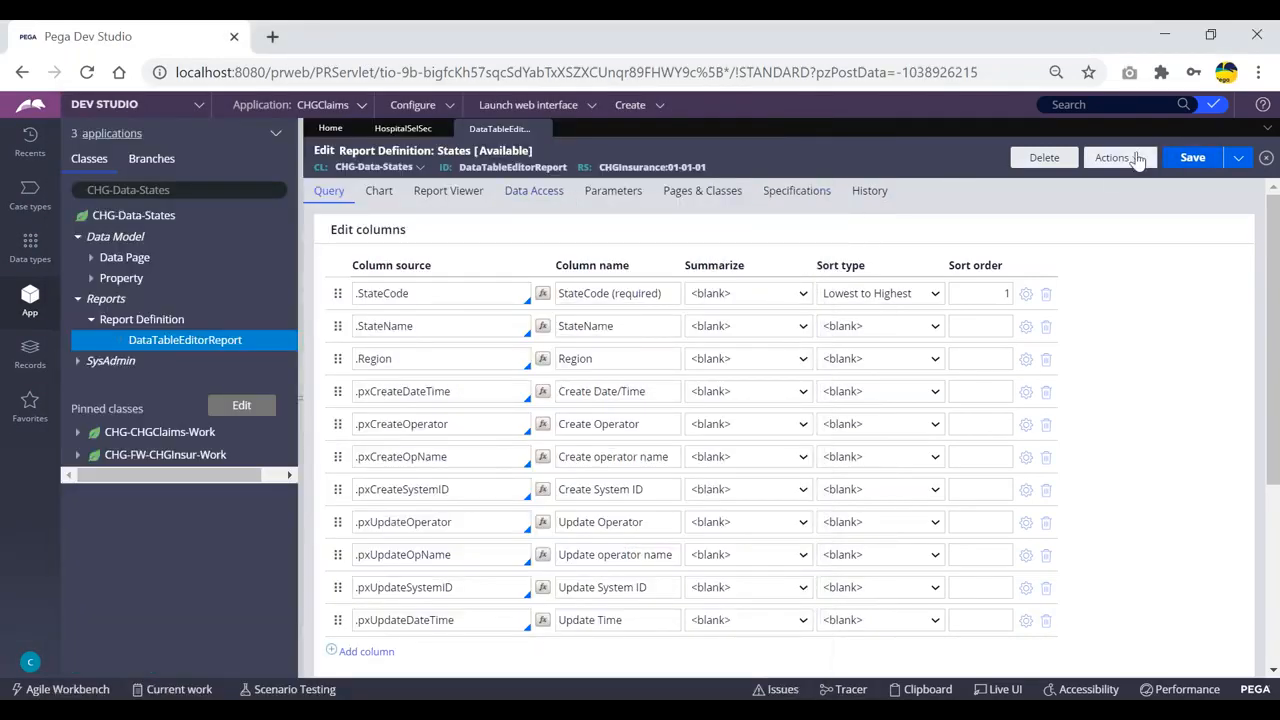
# - Run the States report definition, review the listed state records, and close the results window
pyautogui.click(1128, 160)
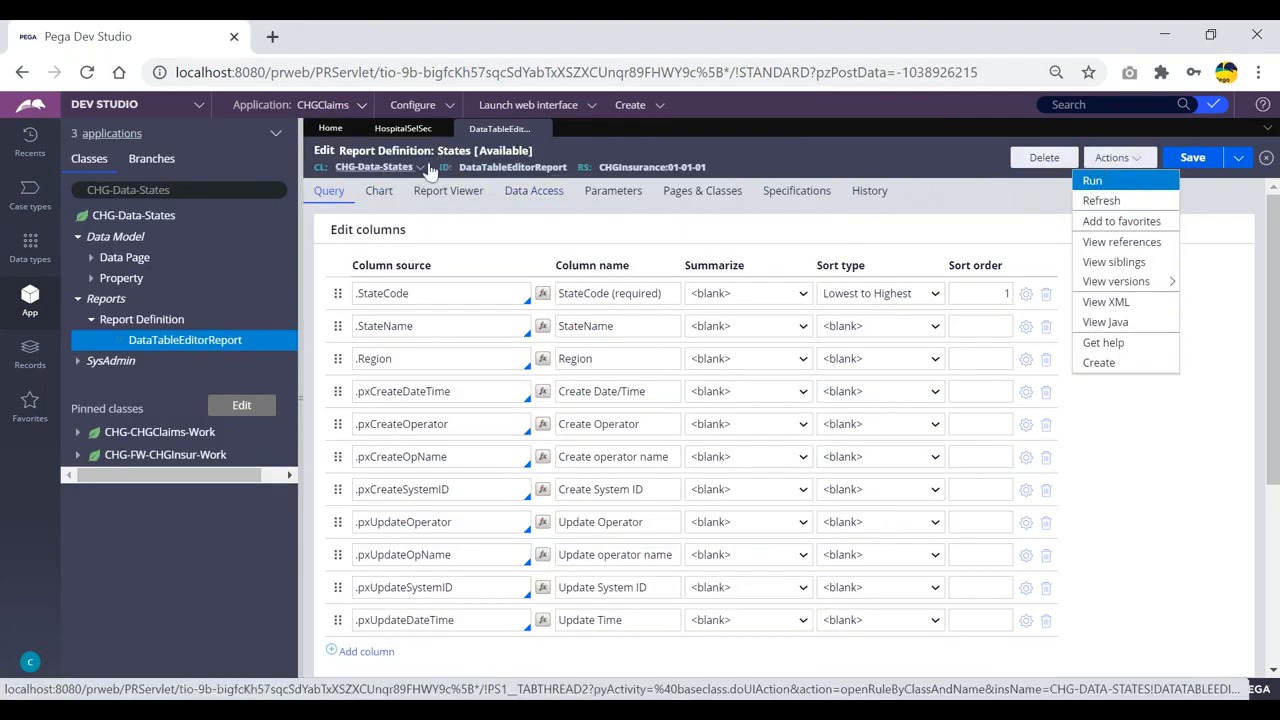
pyautogui.click(1098, 182)
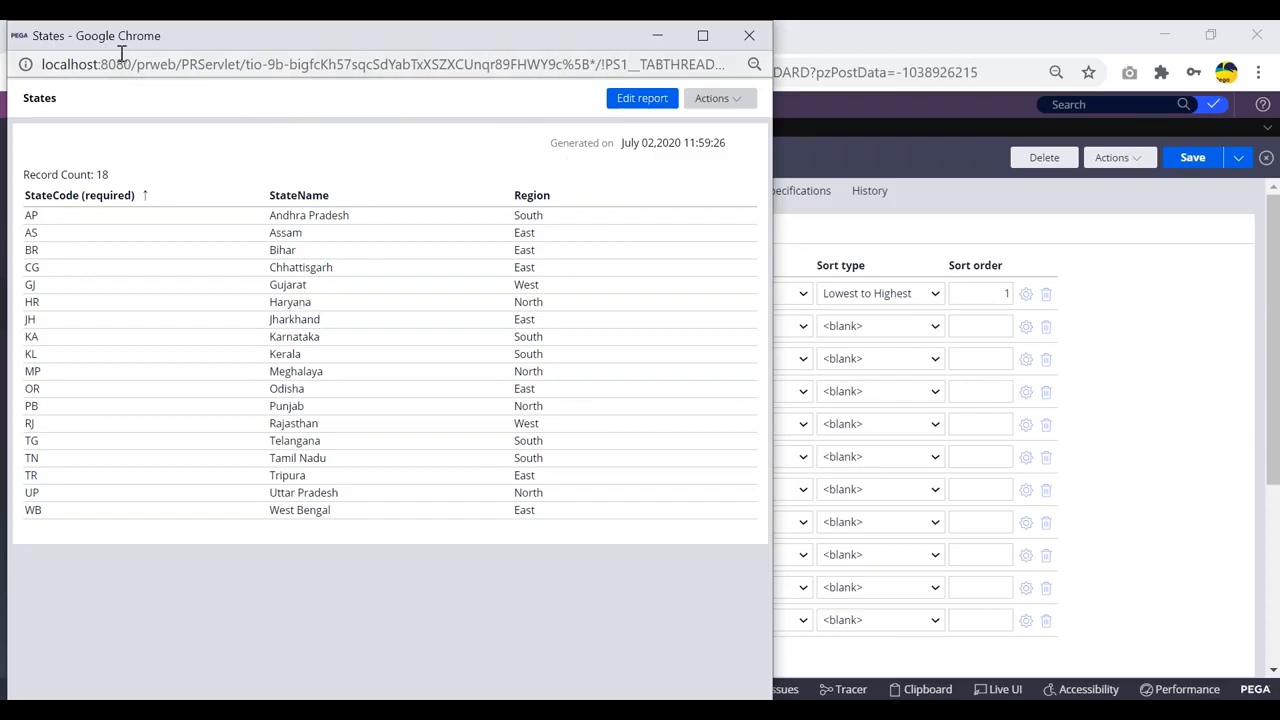
pyautogui.moveTo(122, 45); pyautogui.dragTo(128, 101)
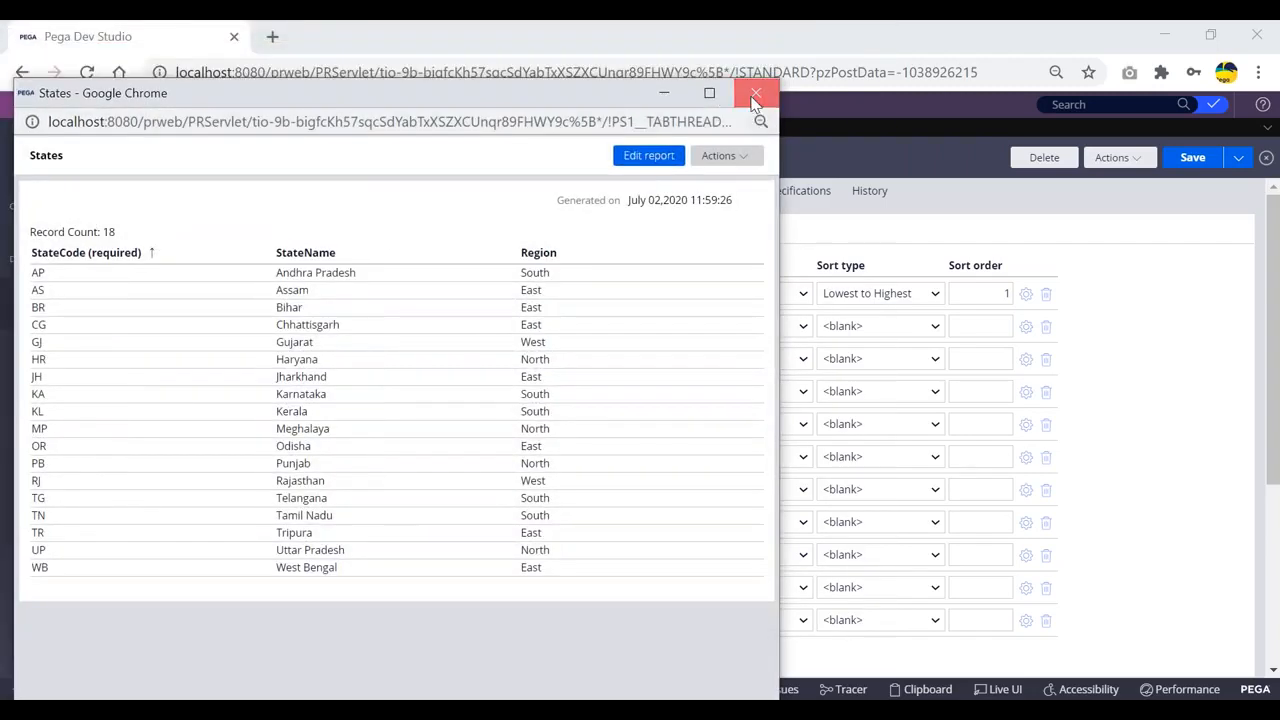
pyautogui.click(755, 91)
# - Examine the report's query columns, focusing on the .StateCode, .StateName and .Region column sources
pyautogui.scroll(-5, 663, 350)
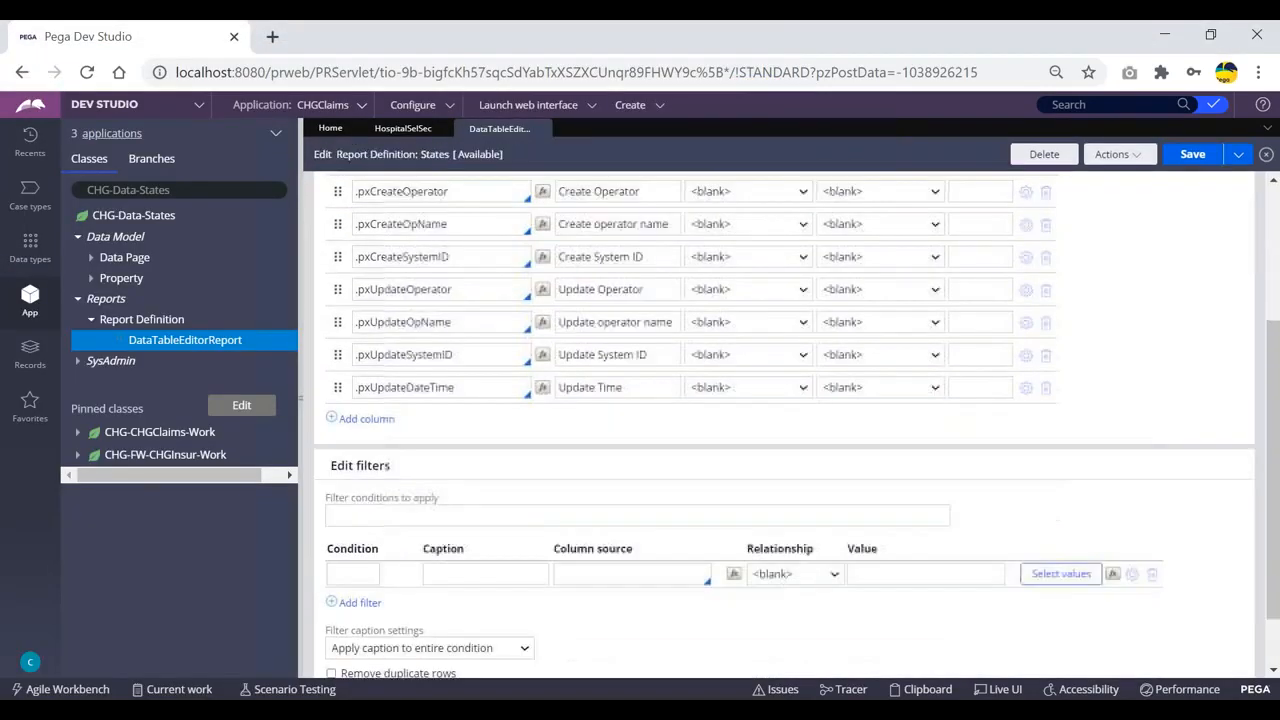
pyautogui.scroll(5, 400, 410)
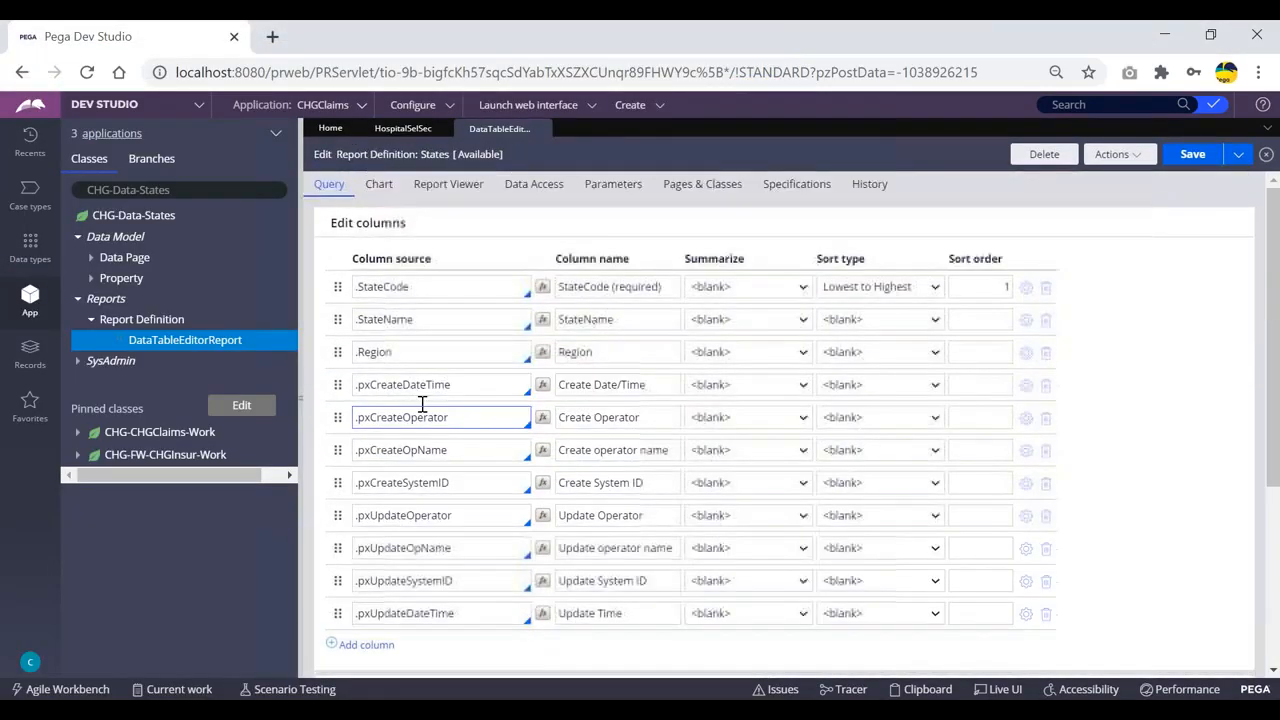
pyautogui.click(420, 293)
pyautogui.click(420, 328)
pyautogui.click(418, 360)
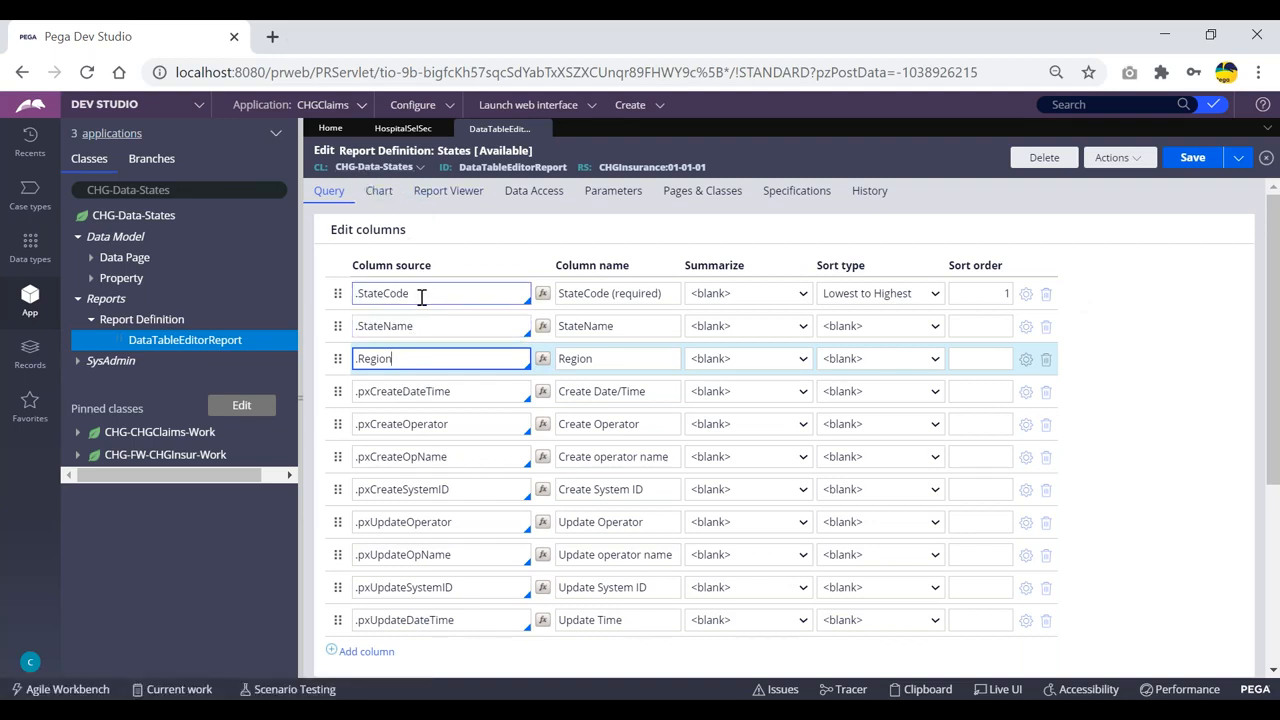
pyautogui.moveTo(409, 294); pyautogui.dragTo(336, 290)
pyautogui.click(1175, 316)
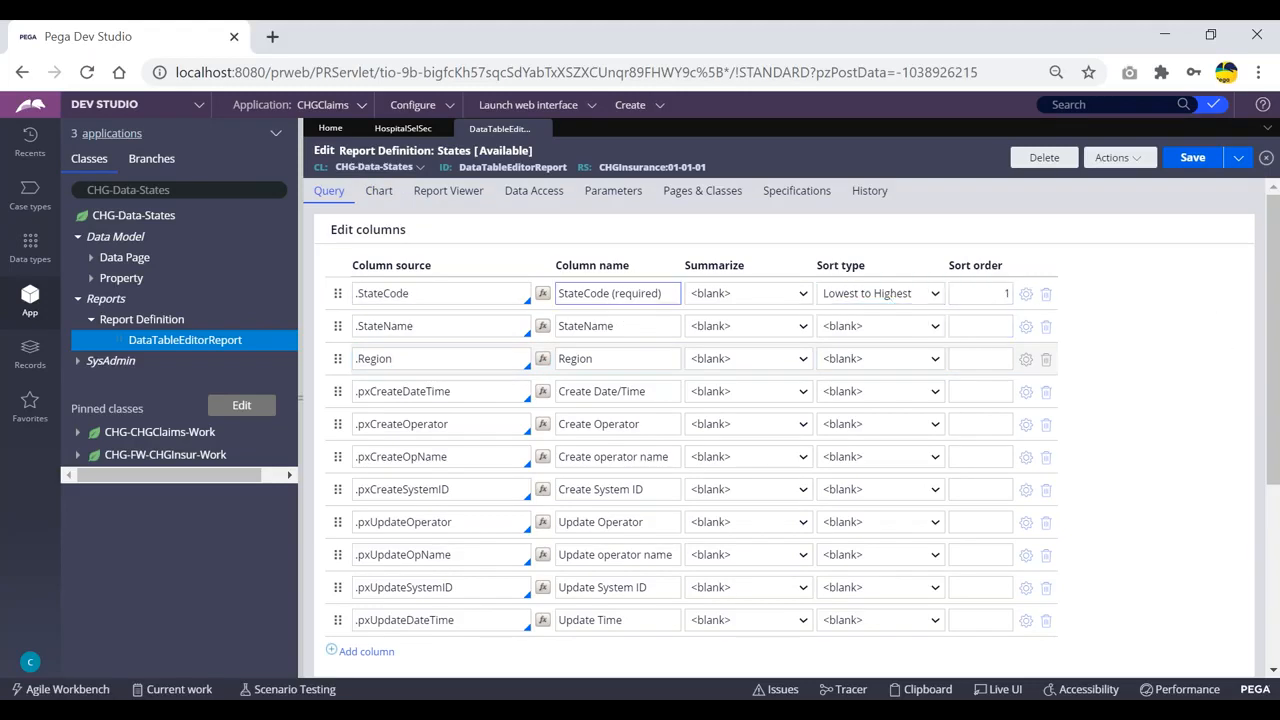
pyautogui.click(415, 293)
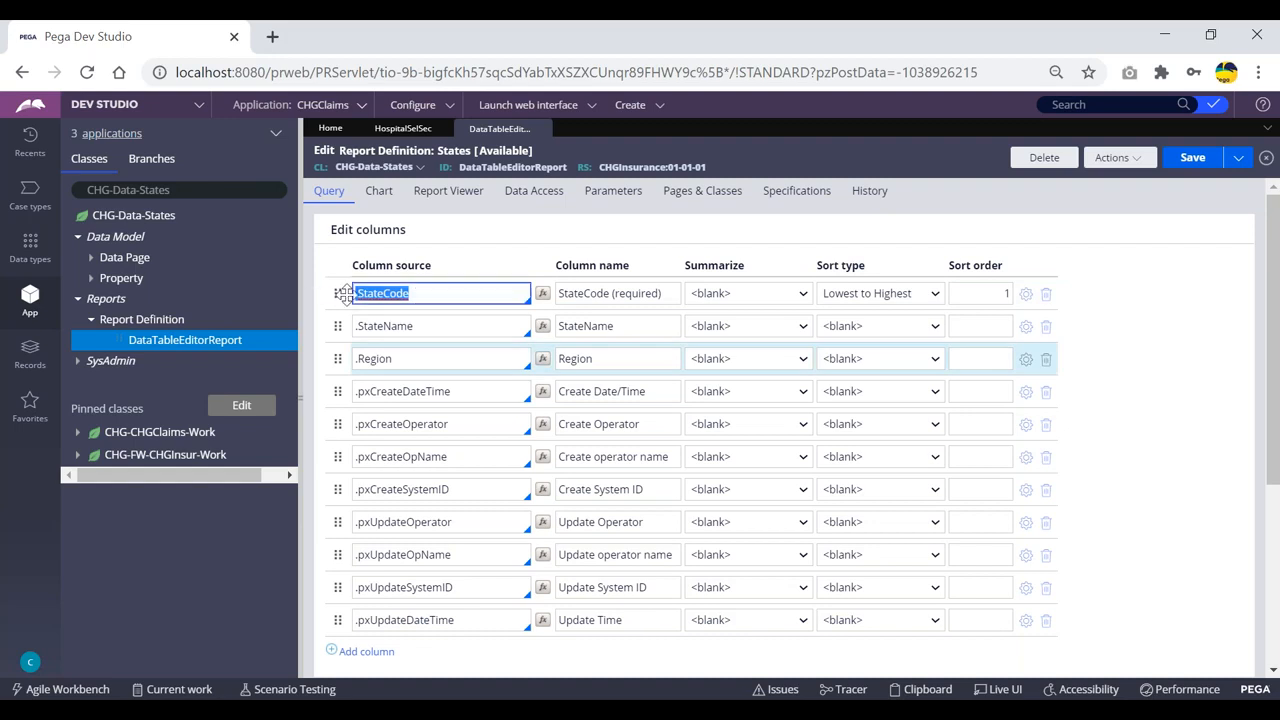
pyautogui.click(425, 293)
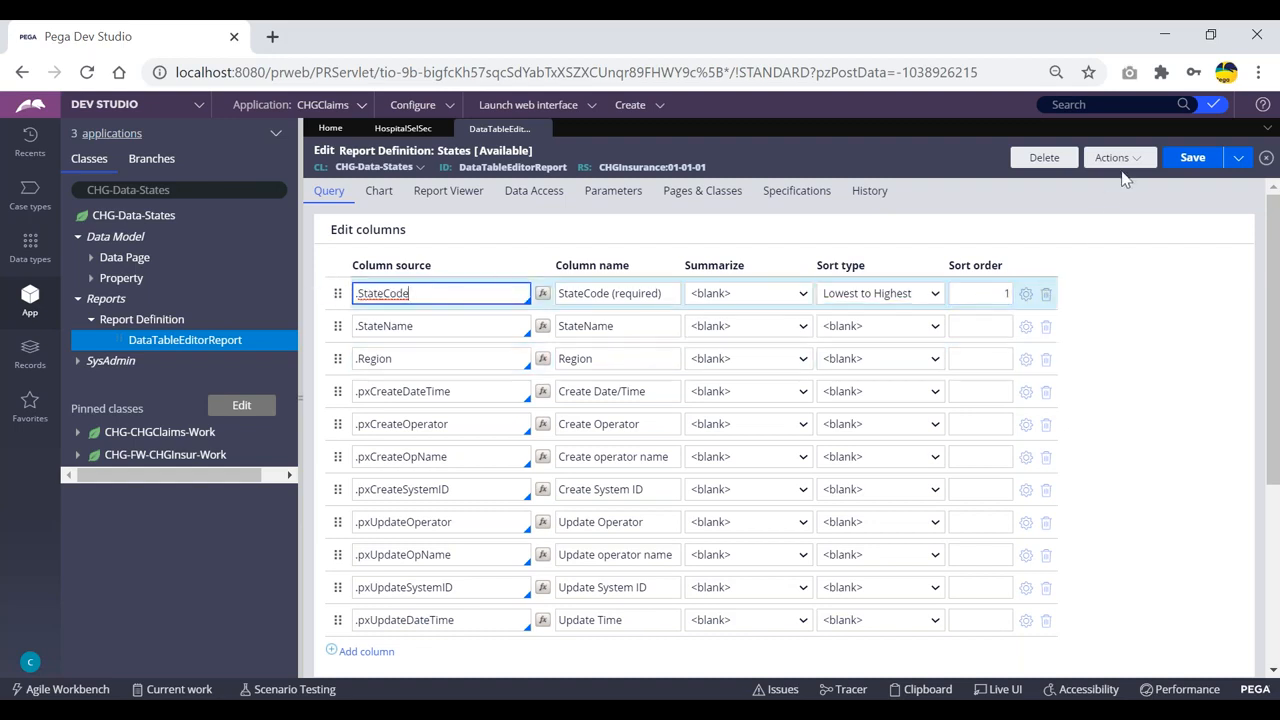
# - Run the States report again to check how it is sorted by StateCode, and close the results window
pyautogui.click(1112, 157)
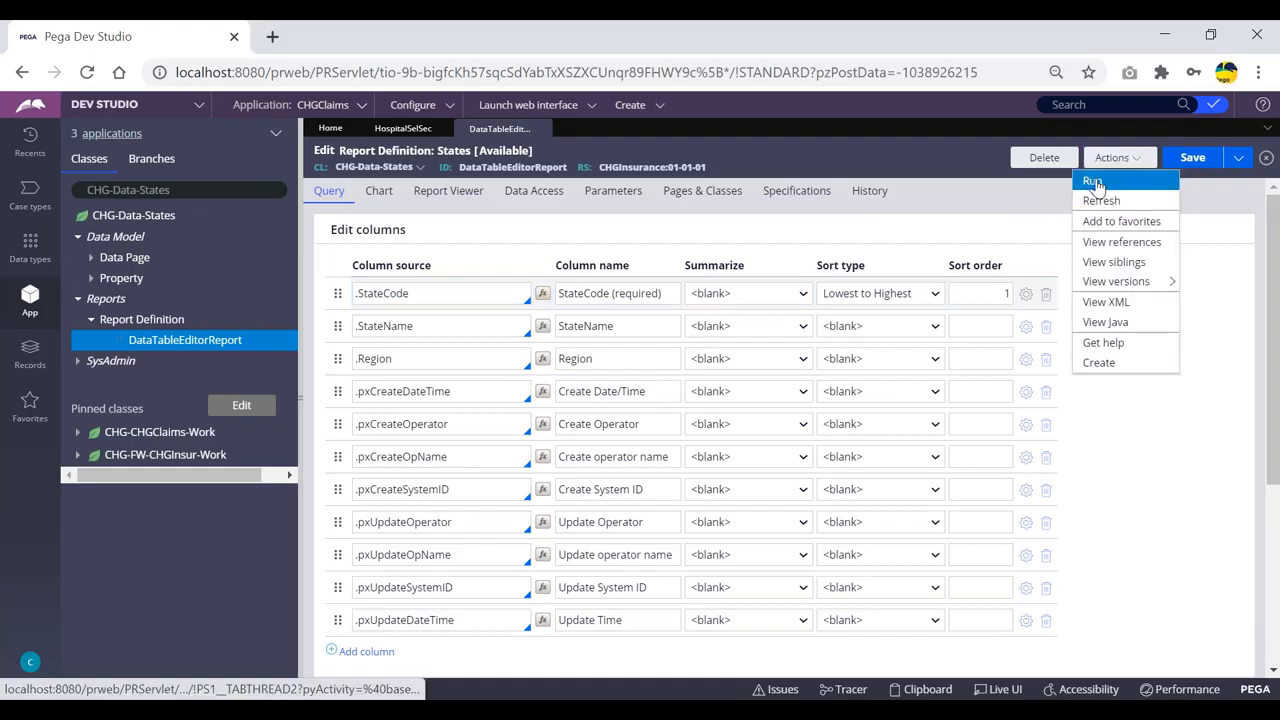
pyautogui.click(1093, 183)
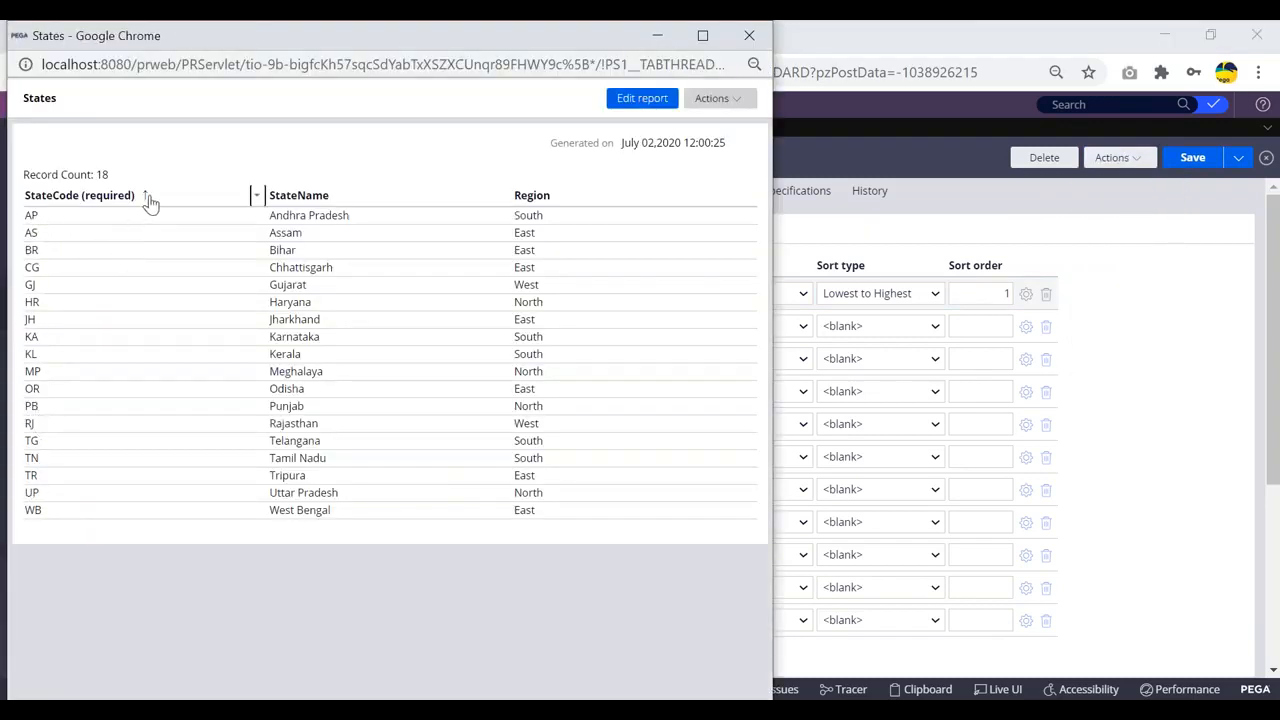
pyautogui.moveTo(142, 42); pyautogui.dragTo(146, 92)
pyautogui.click(749, 86)
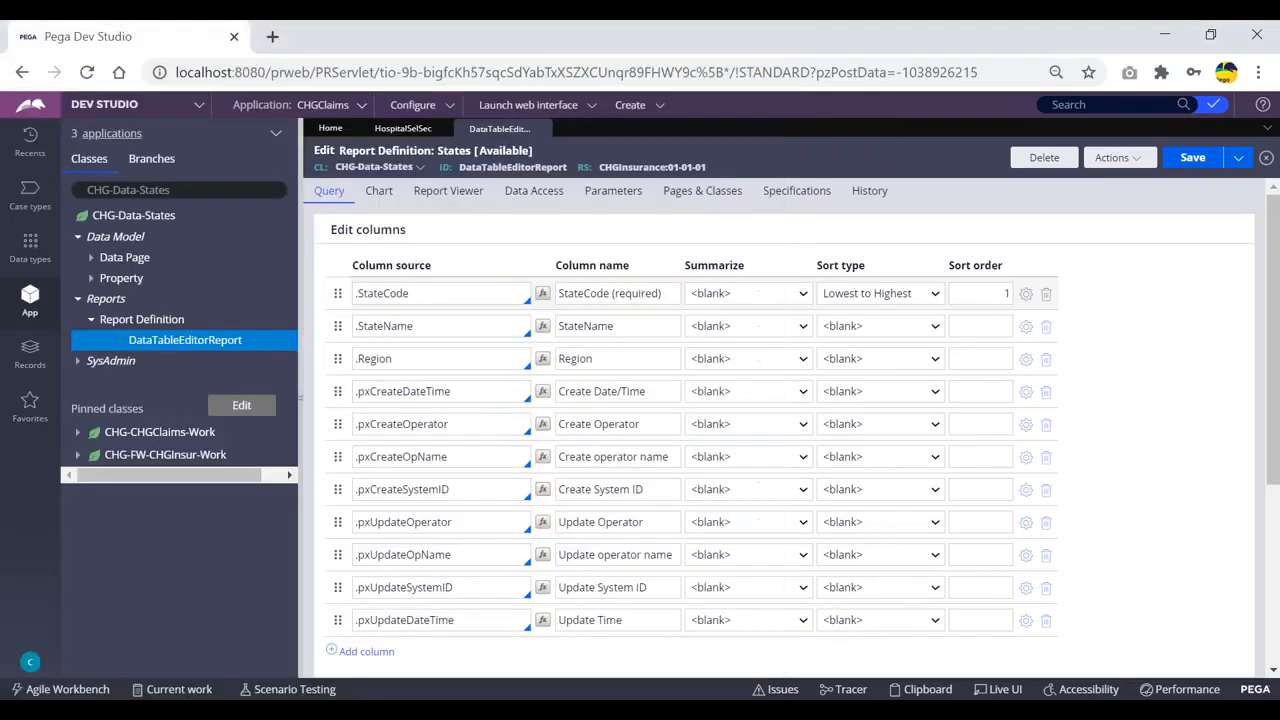
# - Try the Highest to Lowest sort type on the .StateCode column, and restore Lowest to Highest
pyautogui.click(906, 300)
pyautogui.click(851, 344)
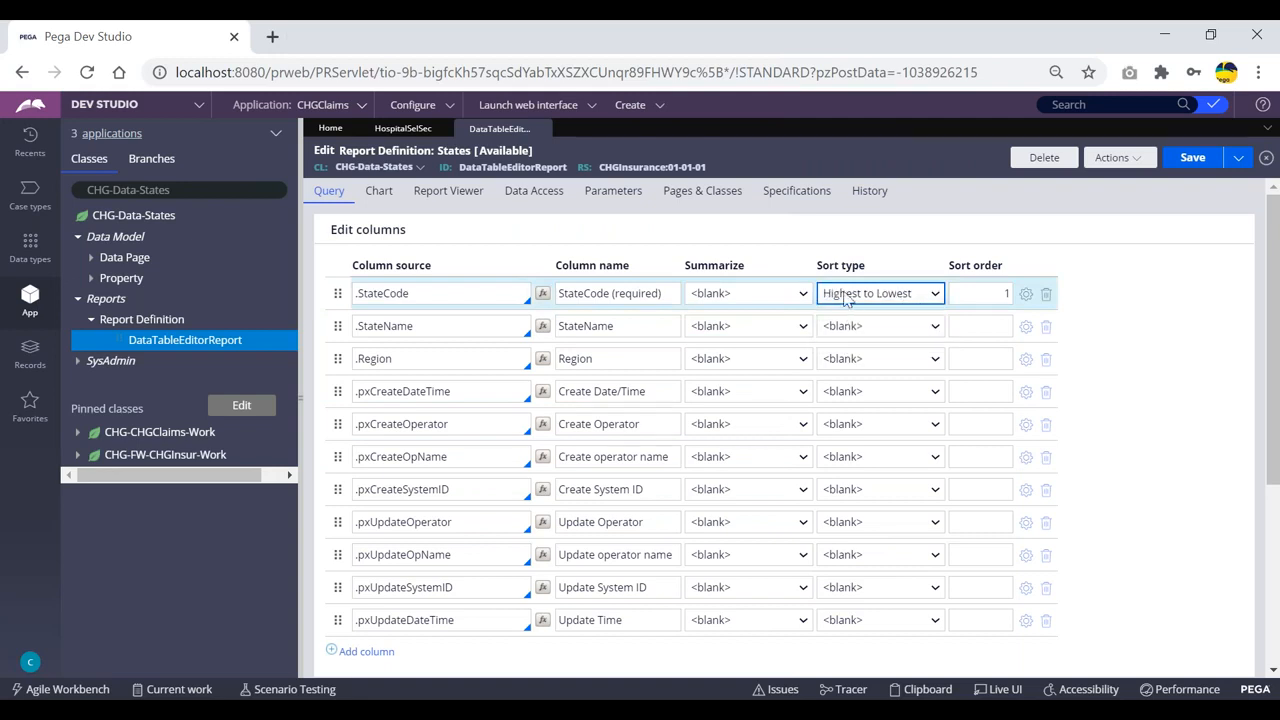
pyautogui.click(897, 296)
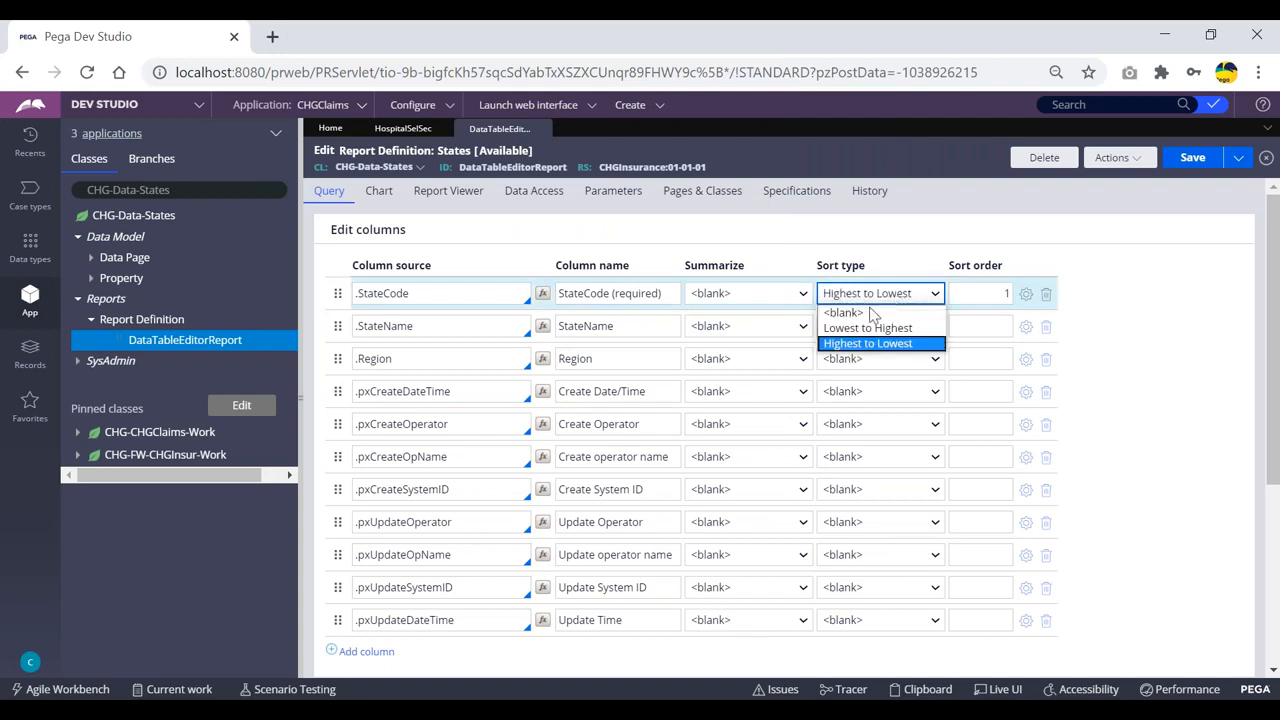
pyautogui.click(860, 327)
# - Set the column source of the empty filter condition to .StateName
pyautogui.scroll(-3, 1107, 275)
pyautogui.scroll(3, 1077, 262)
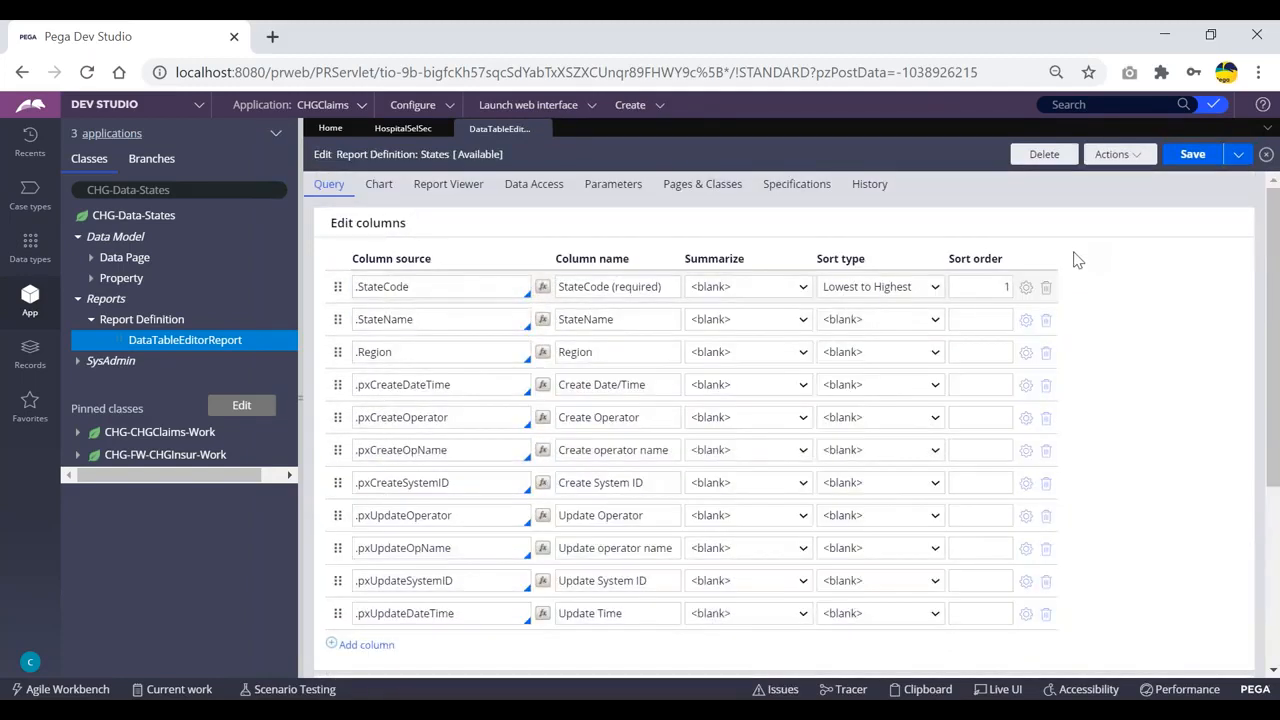
pyautogui.scroll(1, 1076, 255)
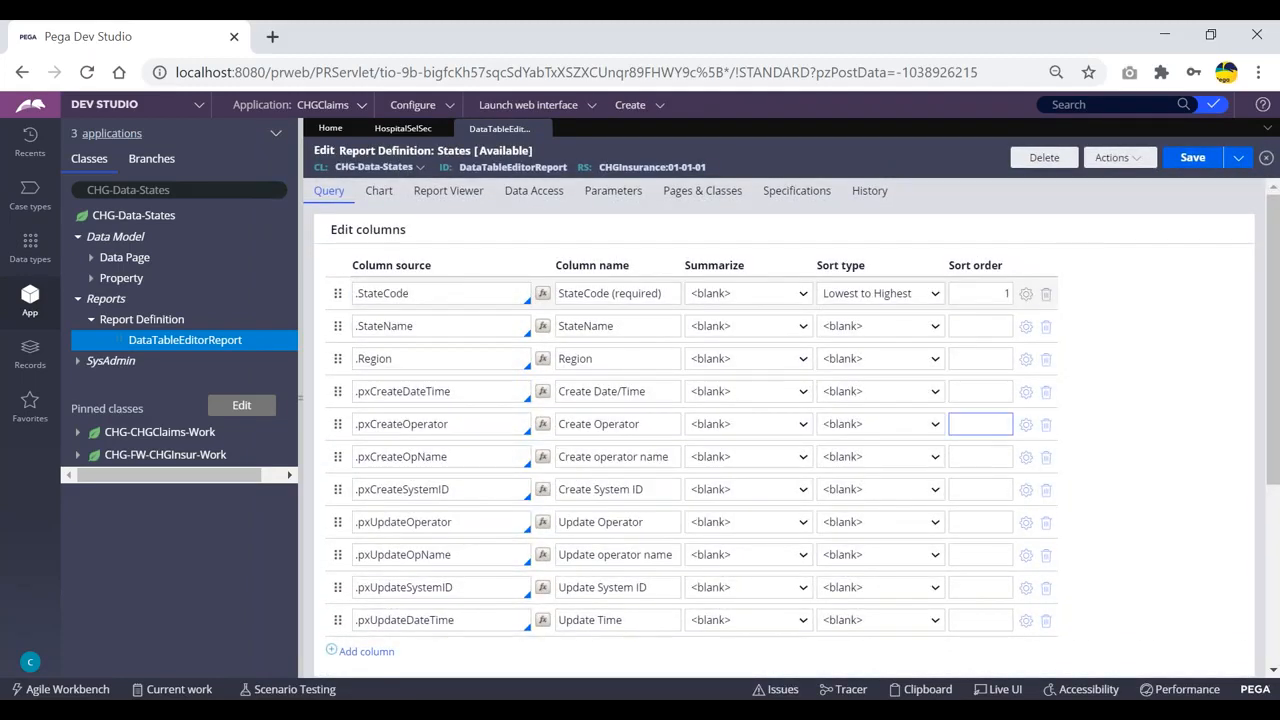
pyautogui.scroll(-3, 985, 380)
pyautogui.scroll(-1, 975, 370)
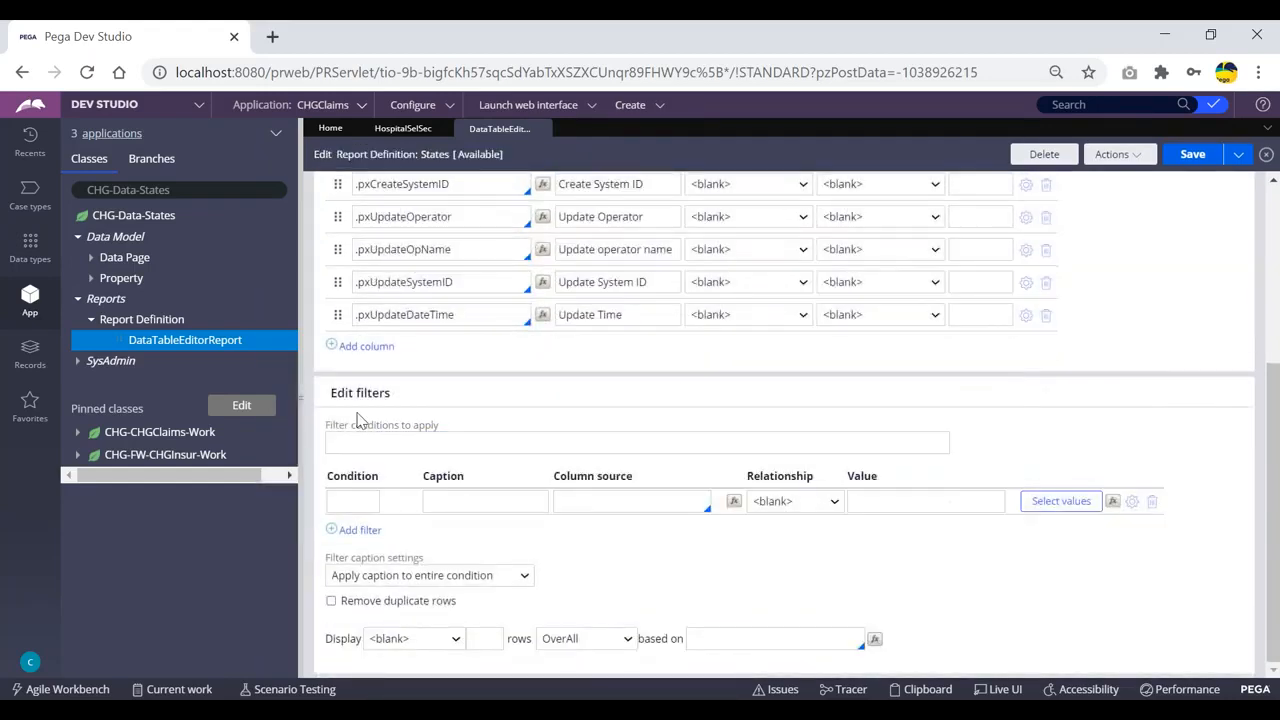
pyautogui.click(596, 497)
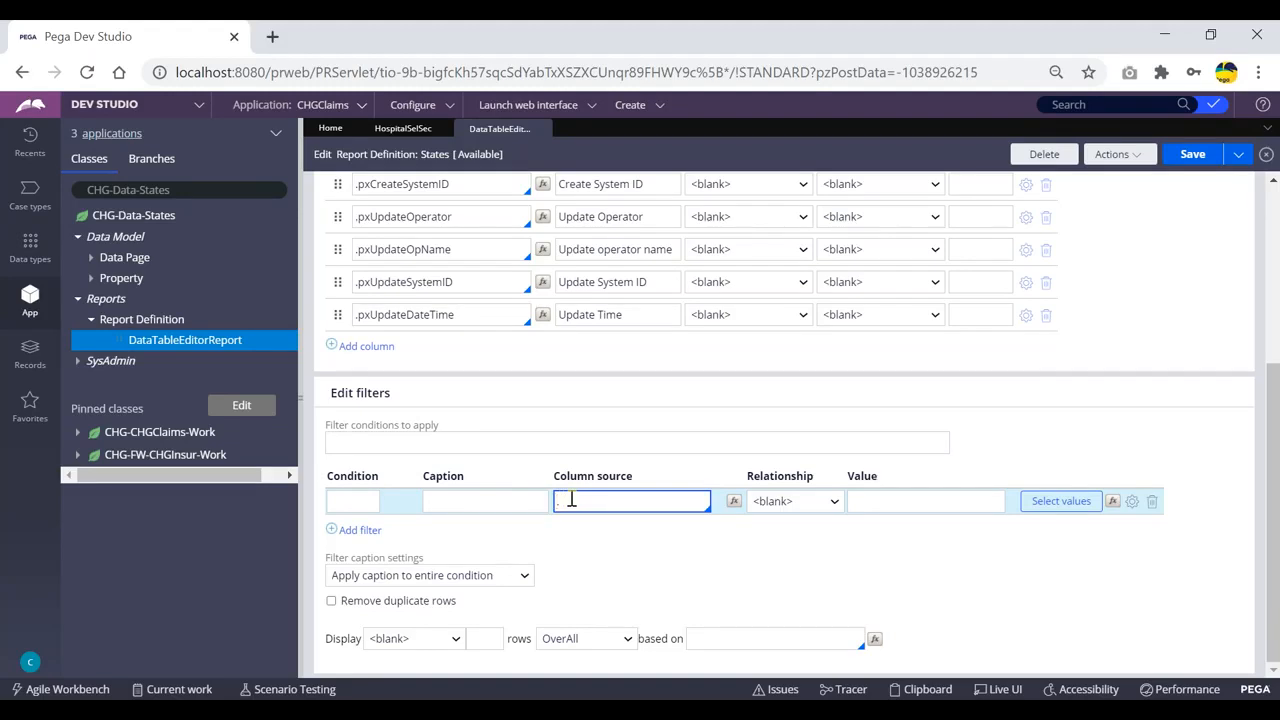
pyautogui.press('Down')
pyautogui.press('Down')
pyautogui.press('Down')
pyautogui.press('Down')
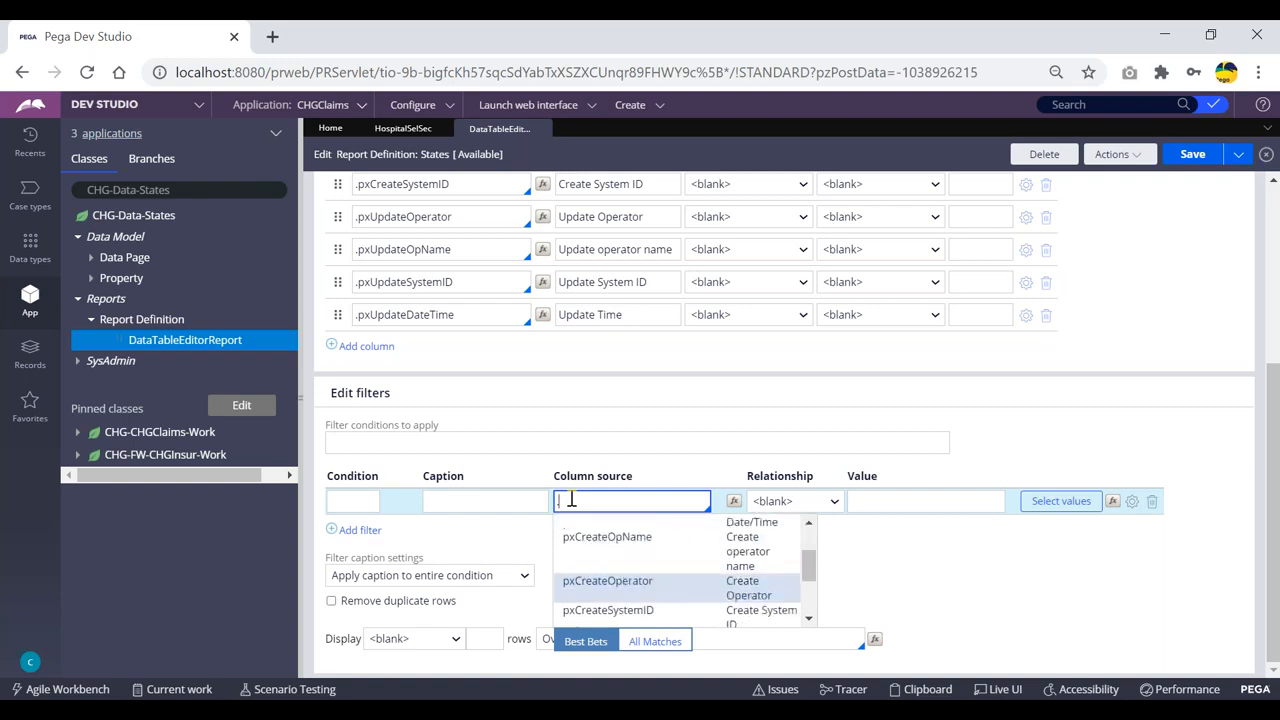
pyautogui.press('Down')
pyautogui.press('Down')
pyautogui.press('Down')
pyautogui.press('Down')
pyautogui.press('Down')
pyautogui.press('Down')
pyautogui.press('Down')
pyautogui.press('Down')
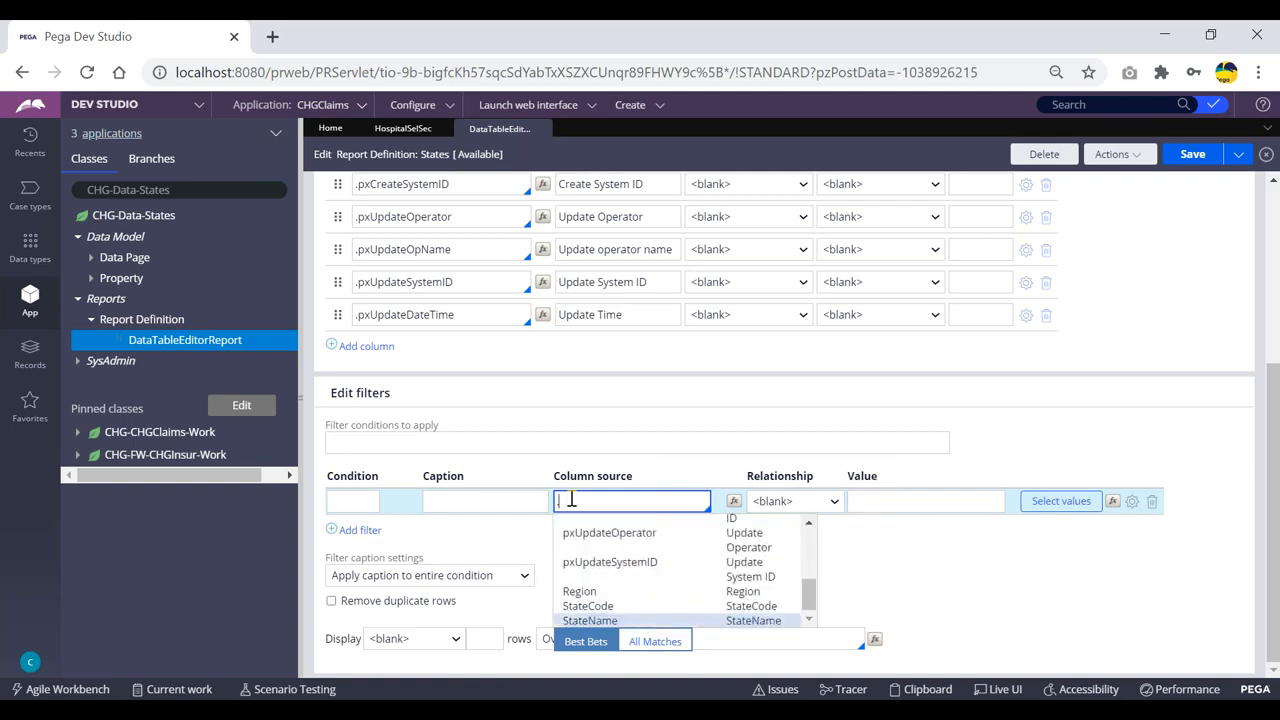
pyautogui.press('Return')
# - Set the .StateName filter's relationship to Contains and its value to "Pradesh"
pyautogui.click(798, 502)
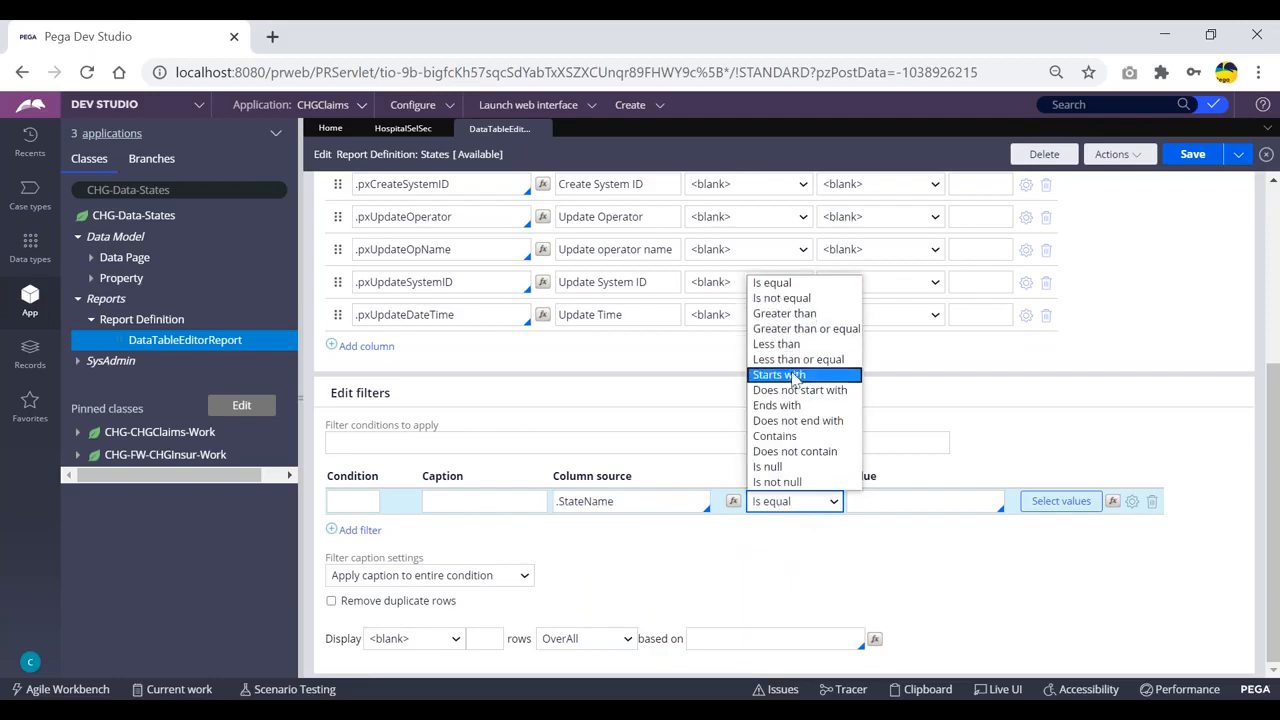
pyautogui.click(790, 436)
pyautogui.click(887, 500)
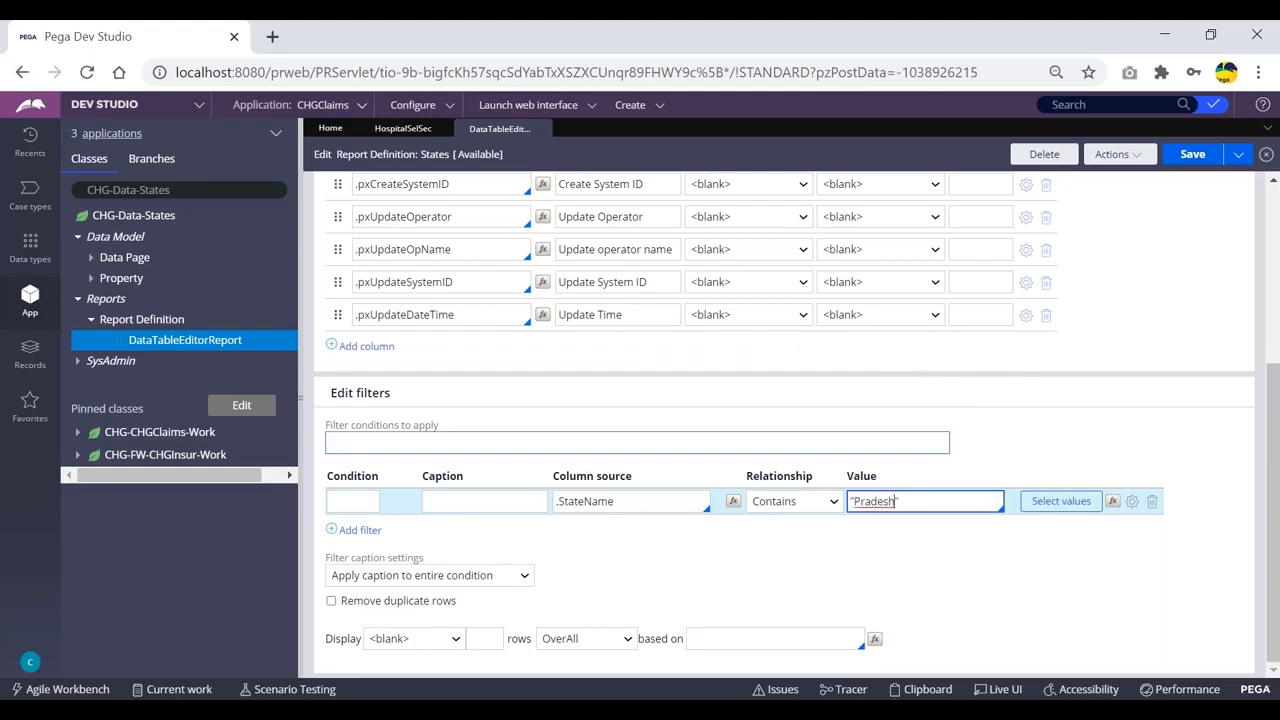
pyautogui.click(892, 556)
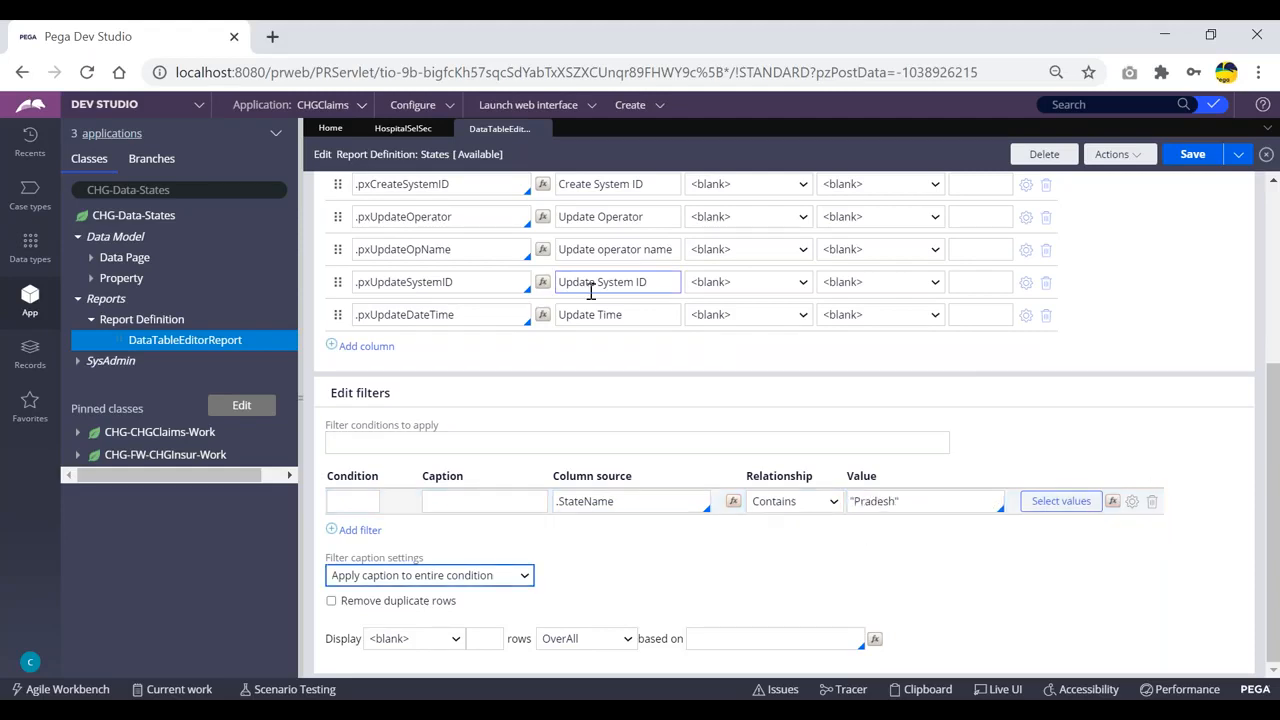
# - Review the report's columns and filter condition, and save the report definition
pyautogui.scroll(5, 600, 414)
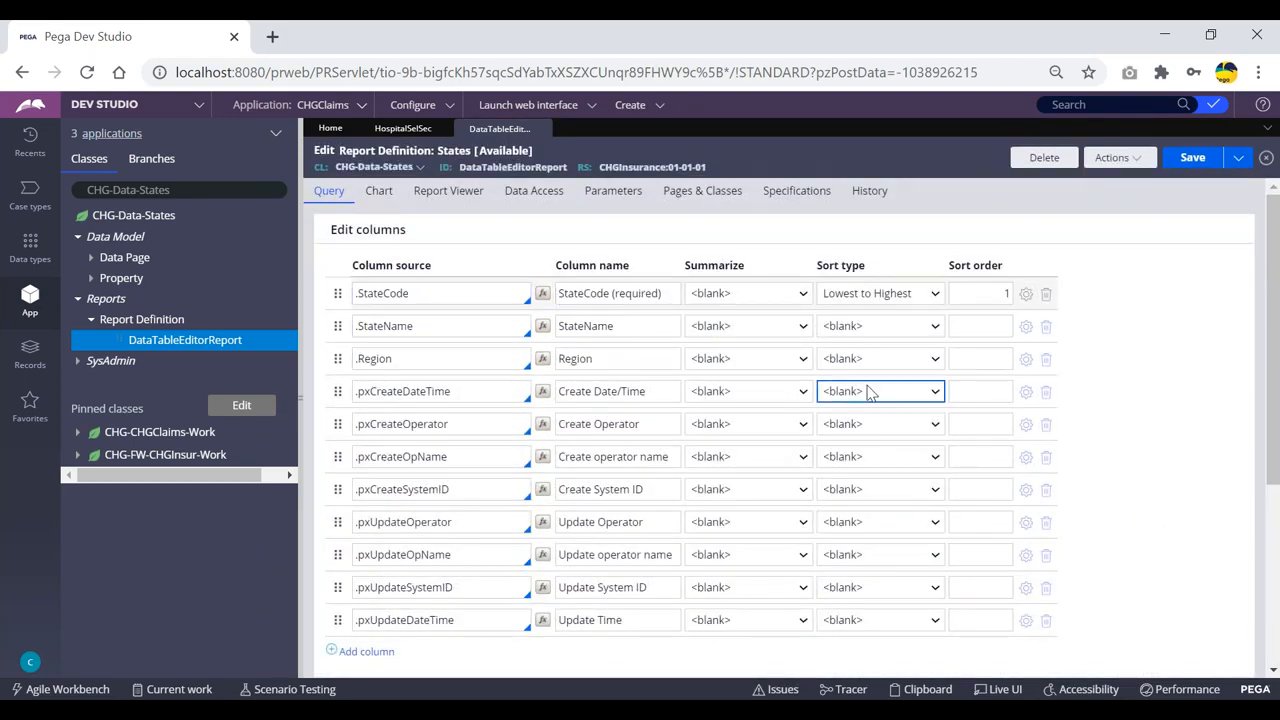
pyautogui.scroll(-3, 618, 392)
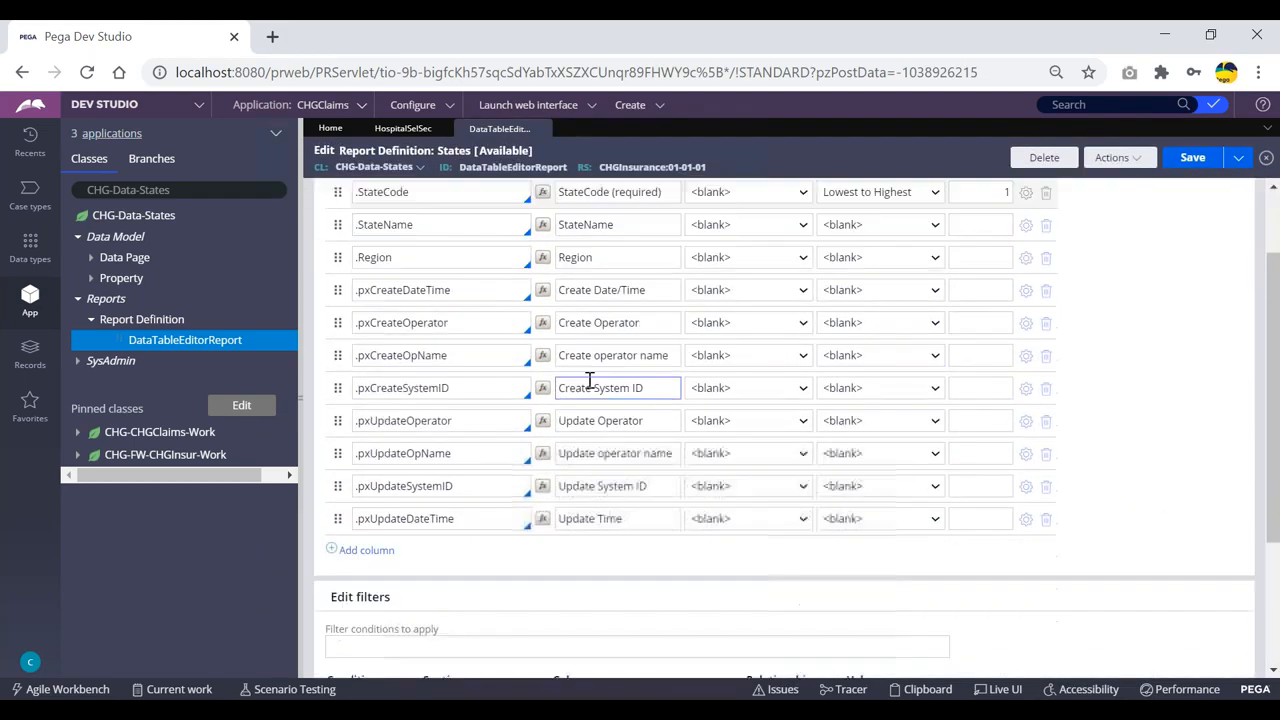
pyautogui.click(619, 503)
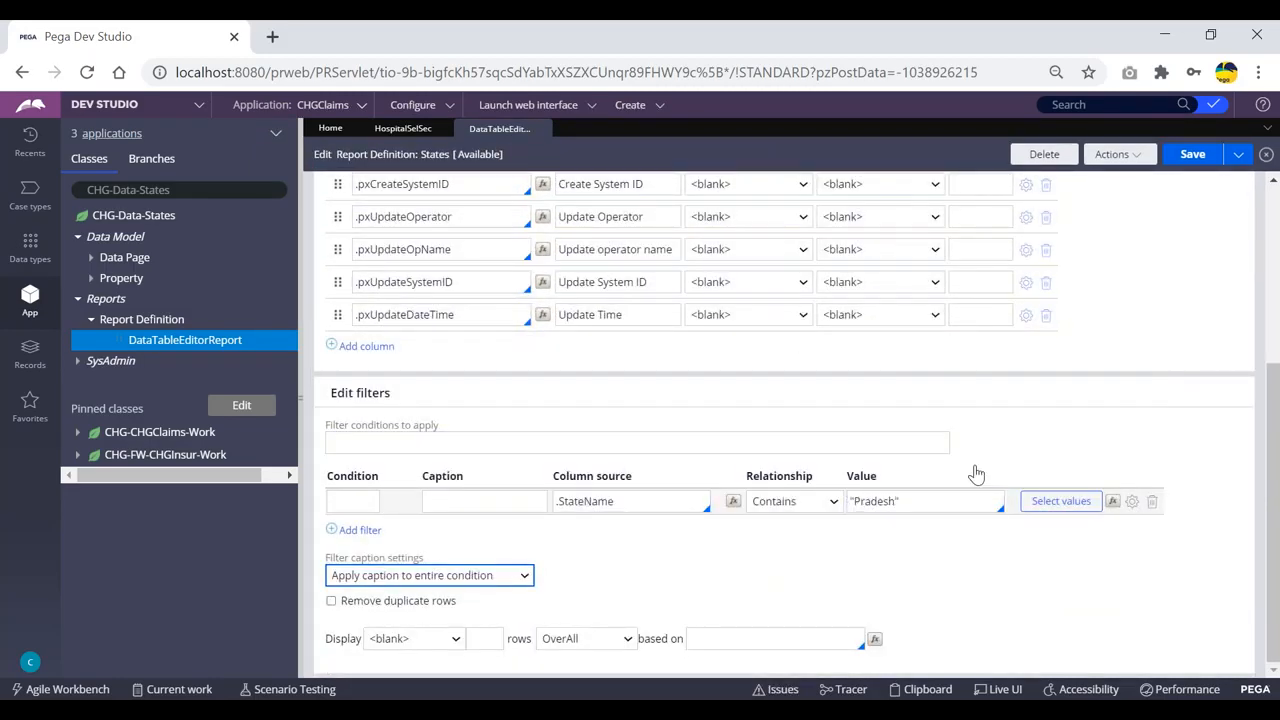
pyautogui.scroll(1, 975, 474)
pyautogui.scroll(5, 960, 471)
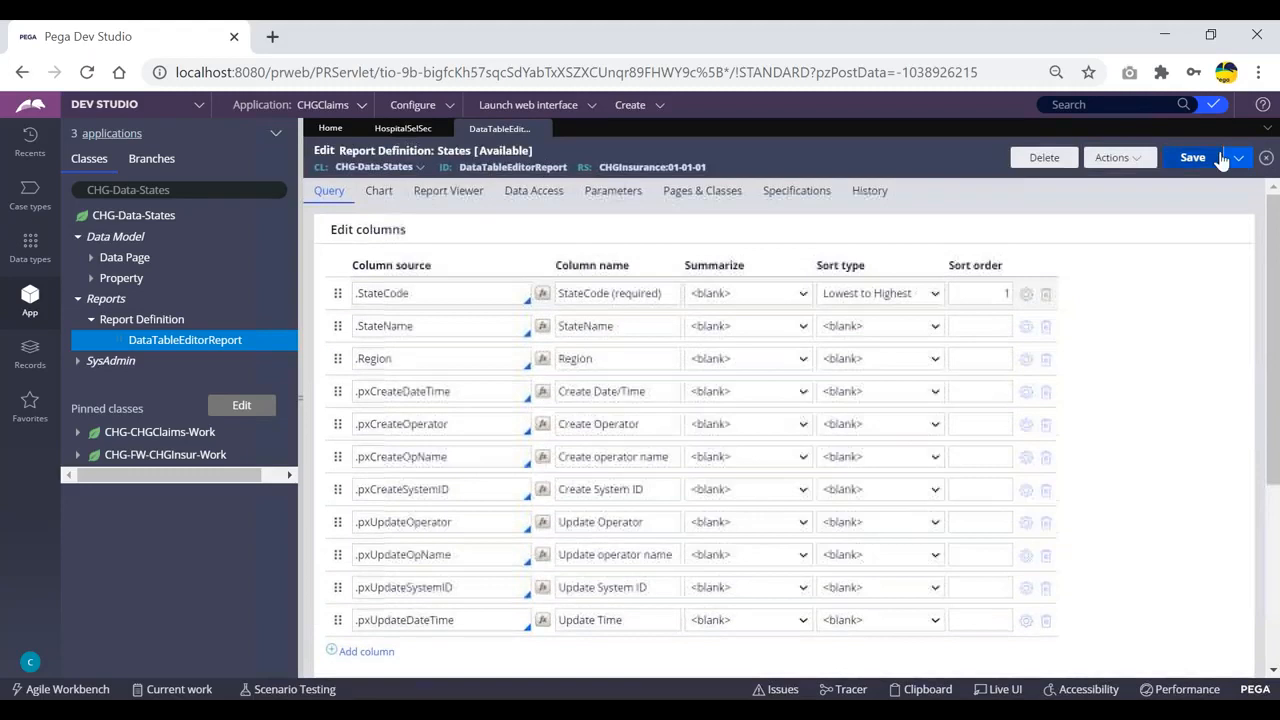
pyautogui.click(1190, 160)
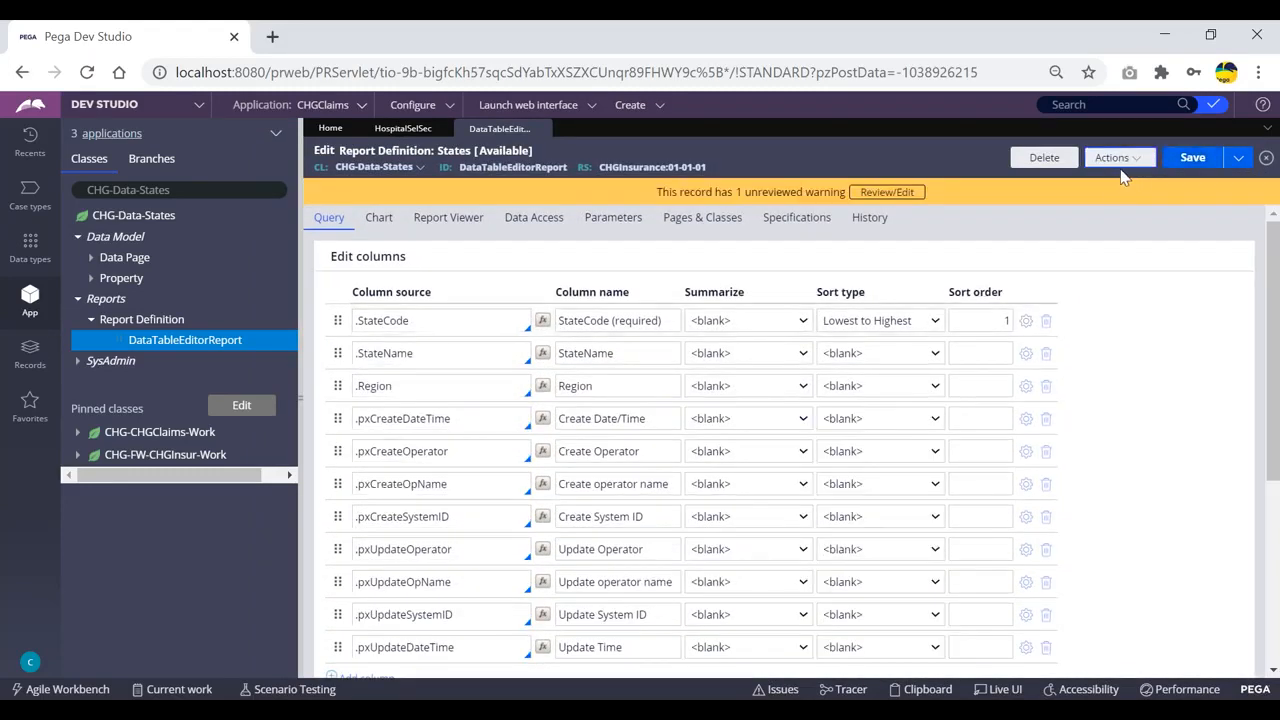
# - Run the saved report to check the filtered states, and close the results window
pyautogui.click(1118, 164)
pyautogui.click(1090, 183)
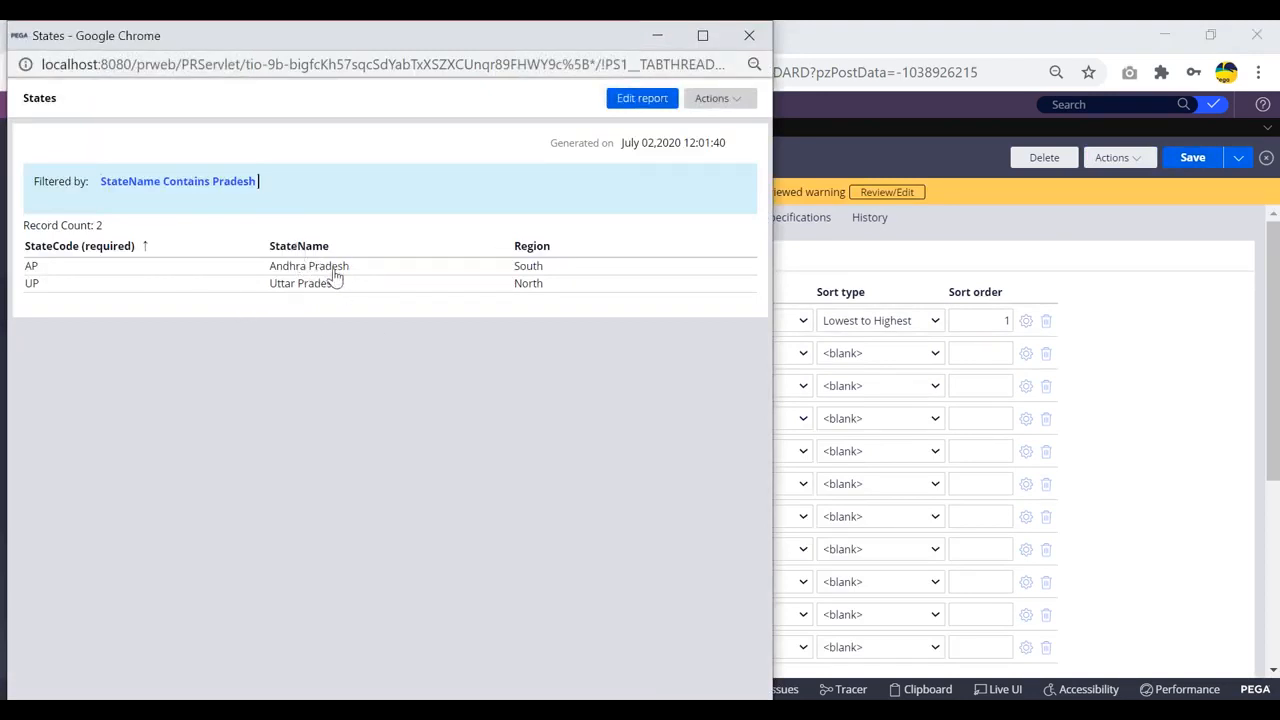
pyautogui.moveTo(167, 43); pyautogui.dragTo(179, 134)
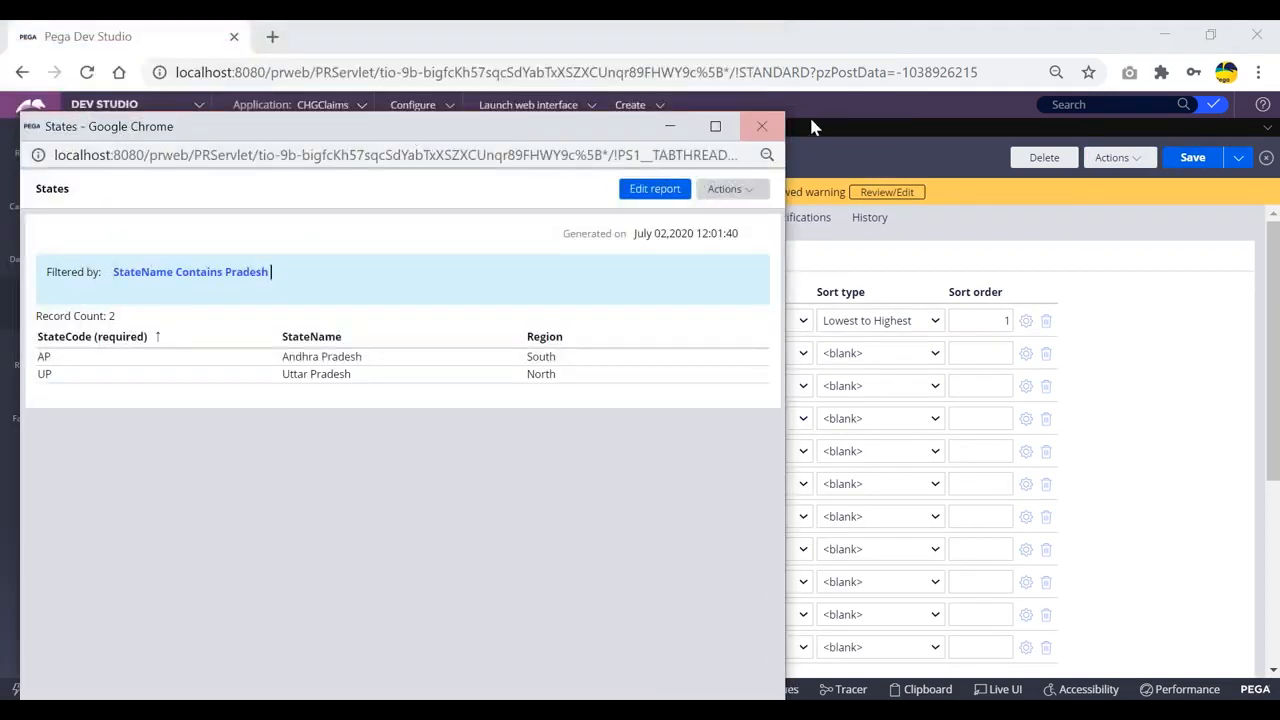
pyautogui.click(760, 127)
# - Replace the column source of filter condition F1 with .Region
pyautogui.scroll(-5, 980, 350)
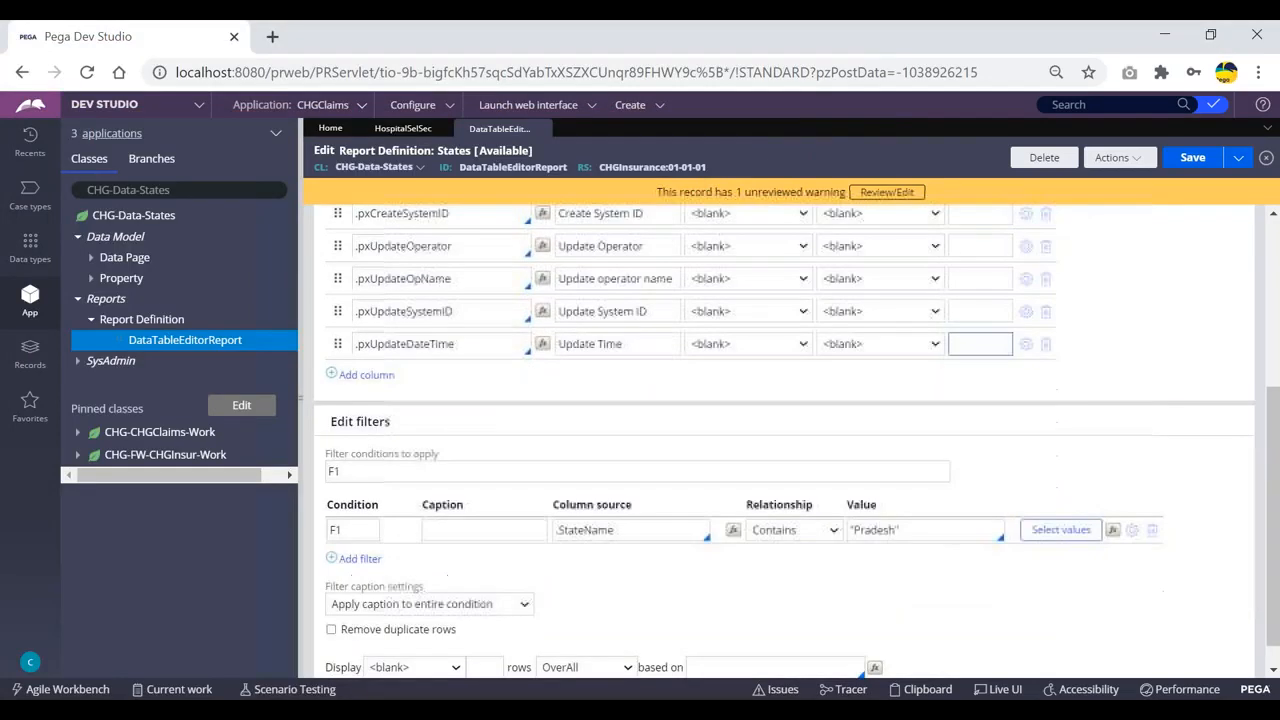
pyautogui.click(564, 506)
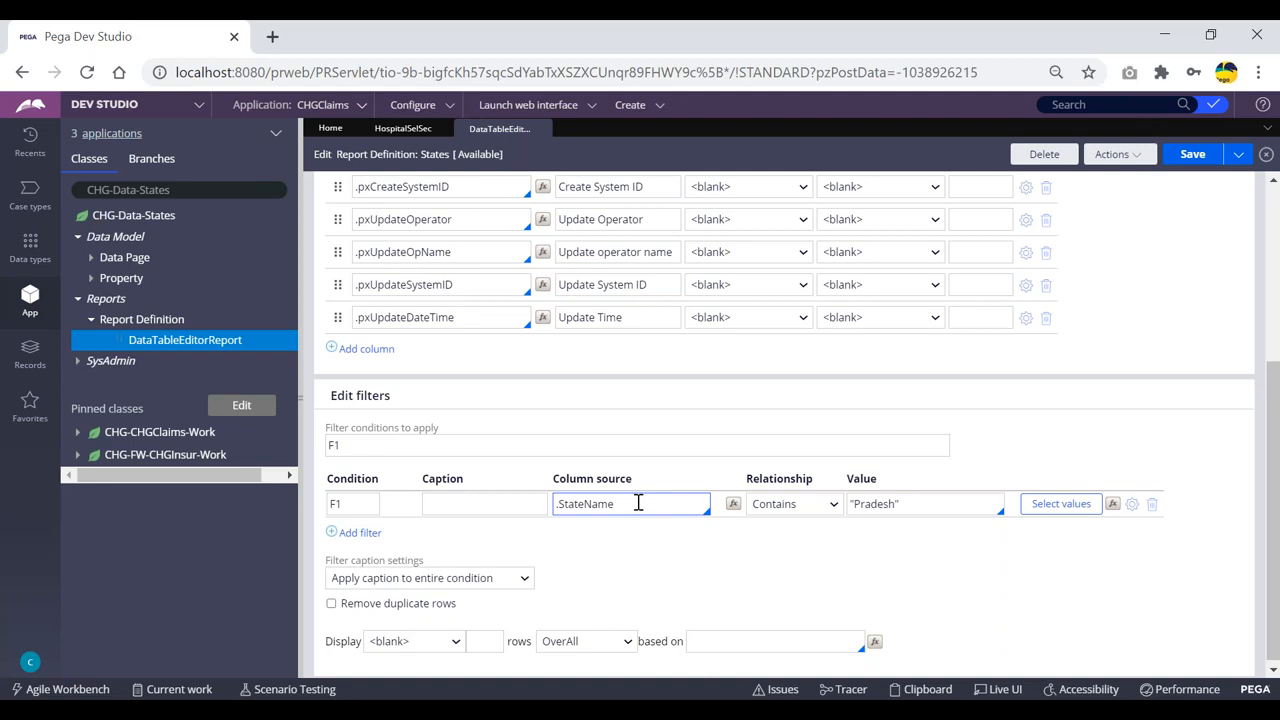
pyautogui.click(636, 505)
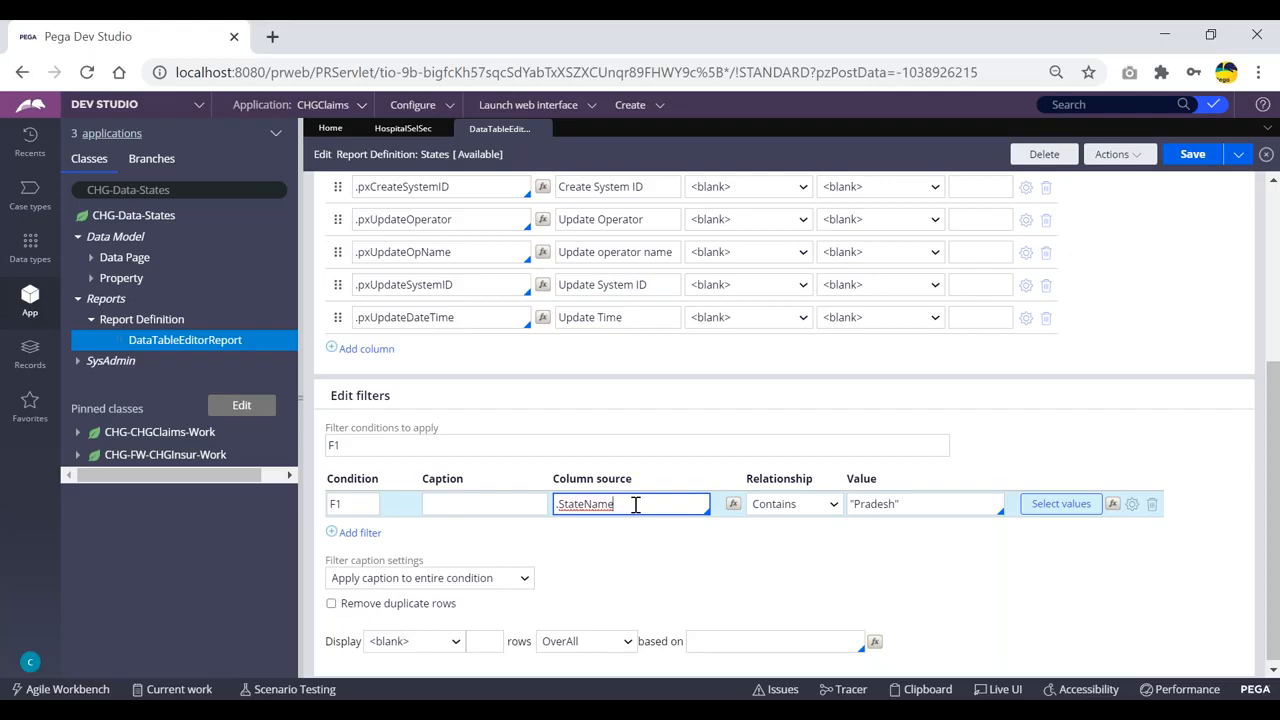
pyautogui.press('BackSpace')
pyautogui.press('BackSpace')
pyautogui.press('BackSpace')
pyautogui.press('BackSpace')
pyautogui.press('BackSpace')
pyautogui.press('BackSpace')
pyautogui.press('BackSpace')
pyautogui.press('BackSpace')
pyautogui.press('BackSpace')
pyautogui.press('BackSpace')
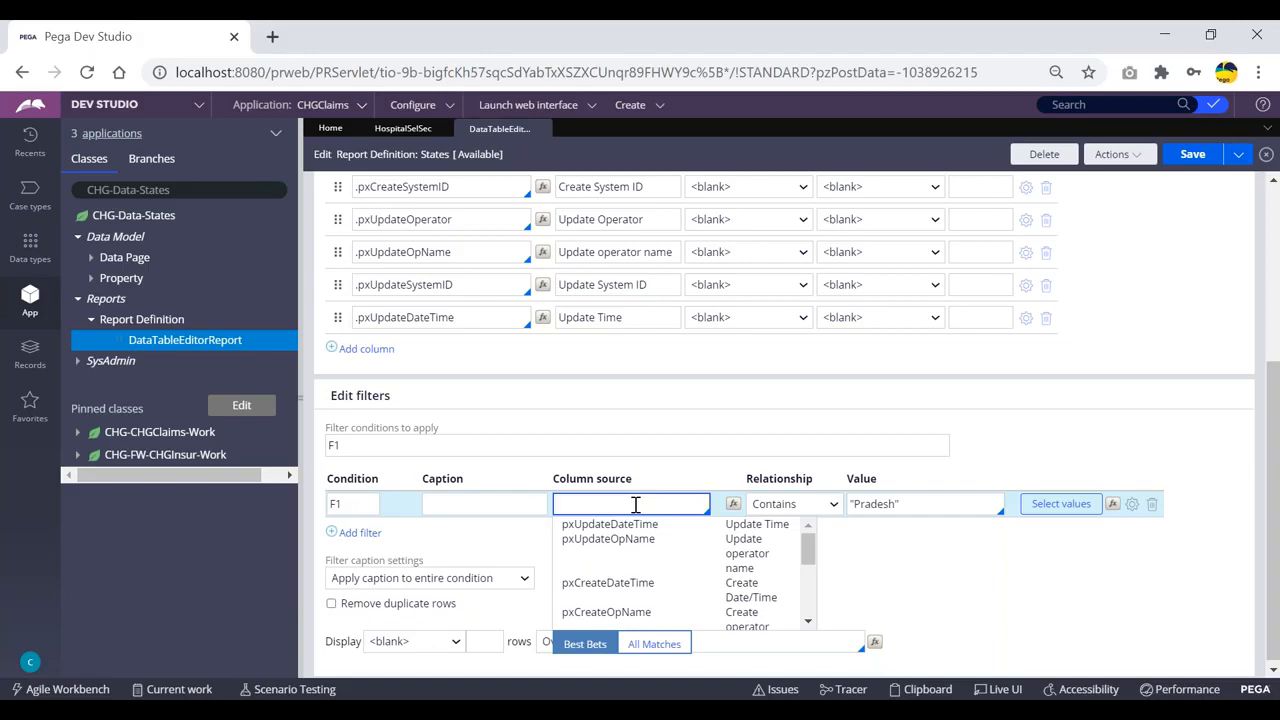
pyautogui.scroll(3, 623, 322)
pyautogui.scroll(-3, 573, 323)
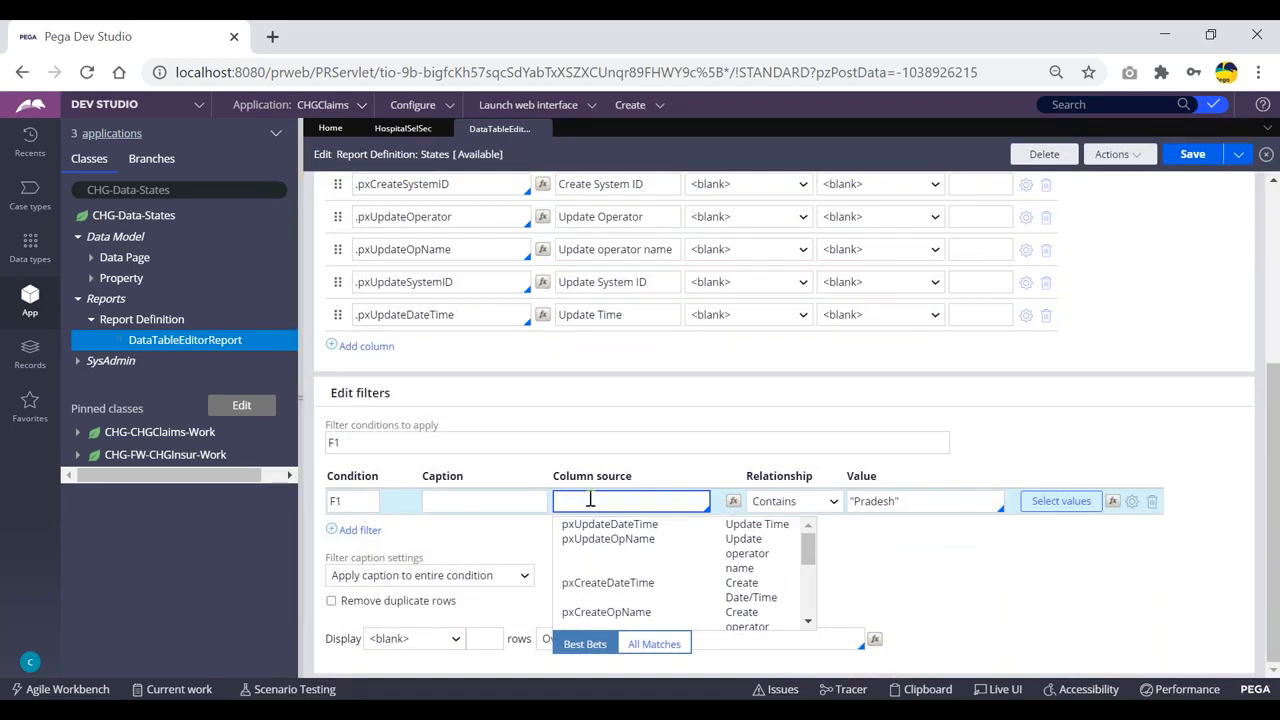
pyautogui.press('Down')
pyautogui.press('Down')
pyautogui.press('Down')
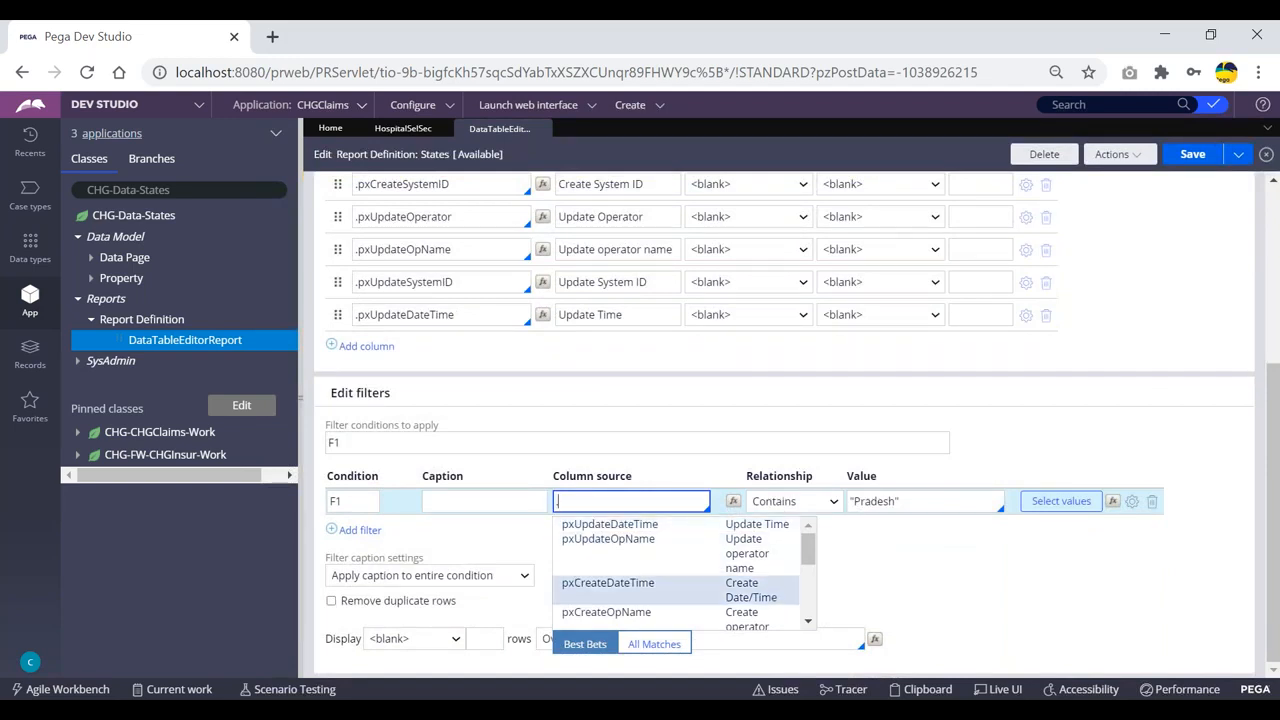
pyautogui.press('Down')
pyautogui.press('Down')
pyautogui.press('Down')
pyautogui.press('Down')
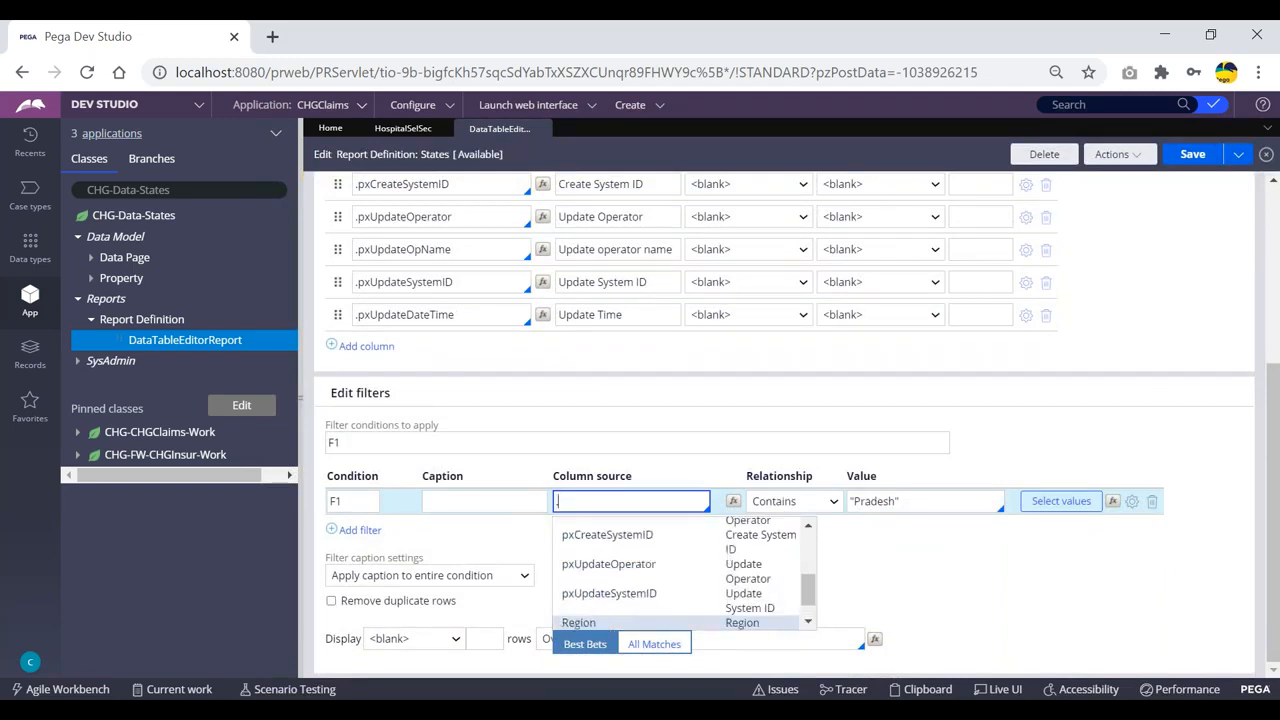
pyautogui.press('Return')
# - Keep the .Region filter's relationship as Contains and set its value to "North"
pyautogui.click(952, 503)
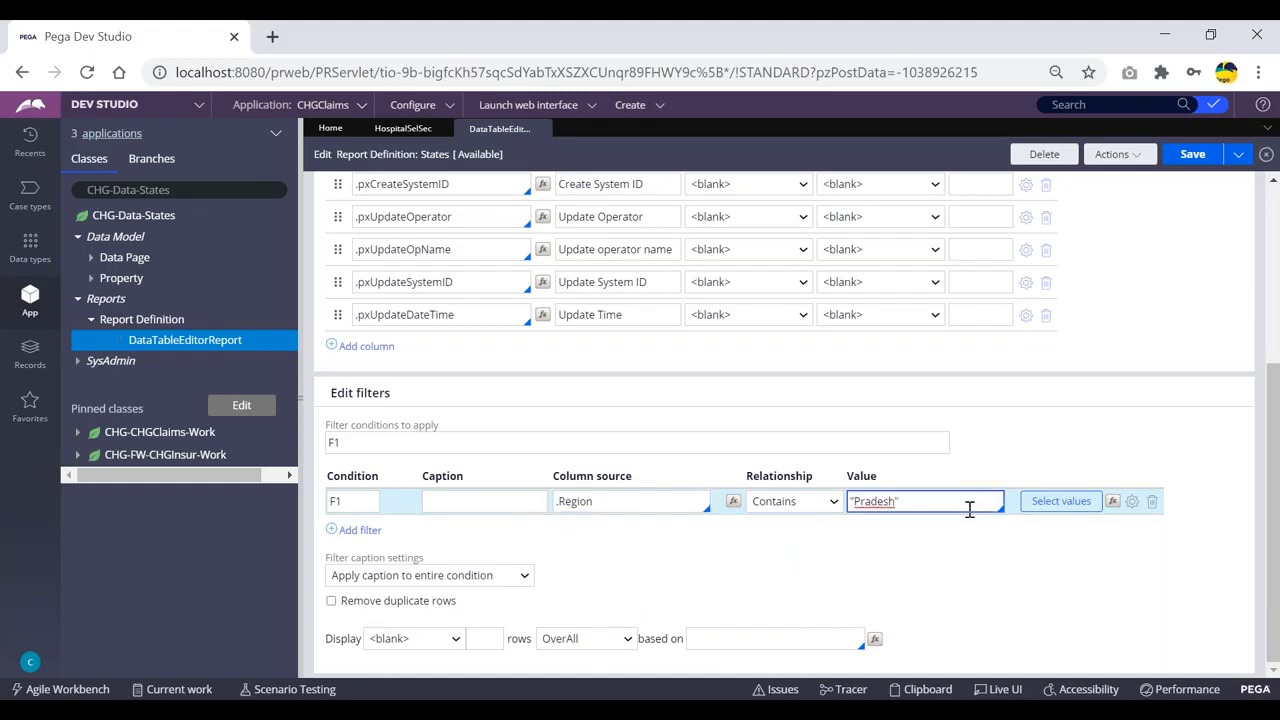
pyautogui.click(830, 502)
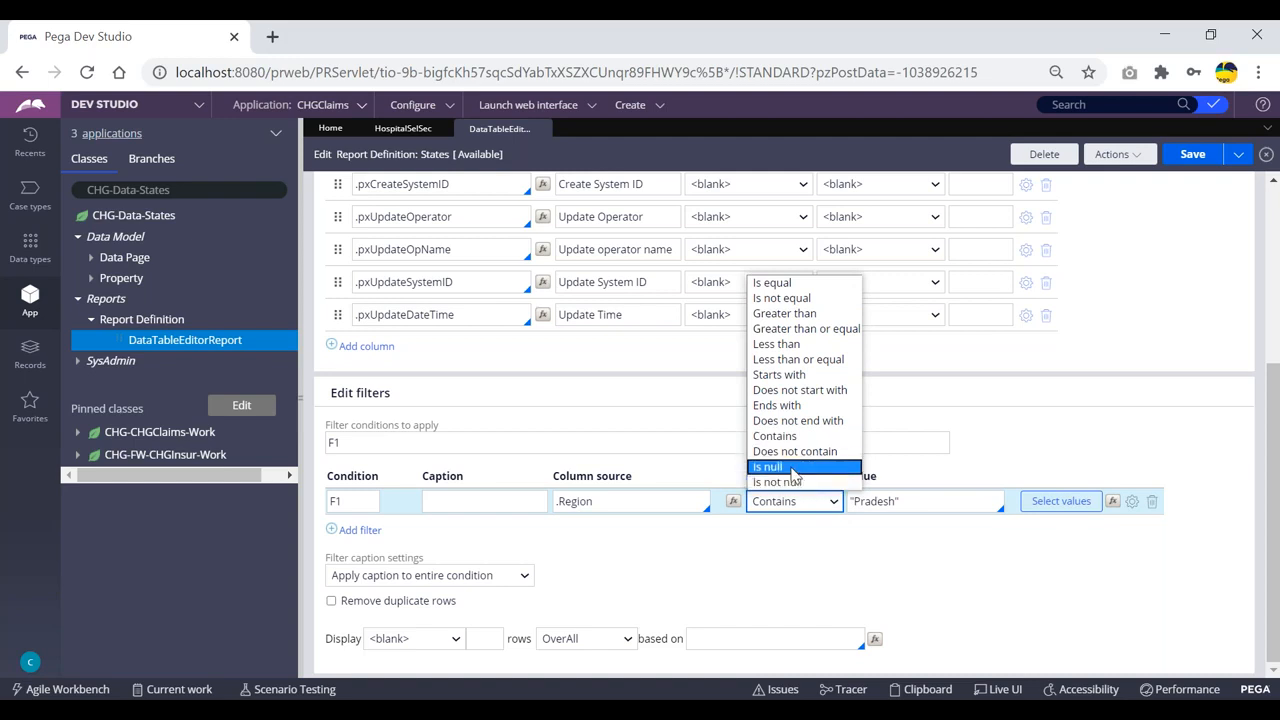
pyautogui.click(895, 501)
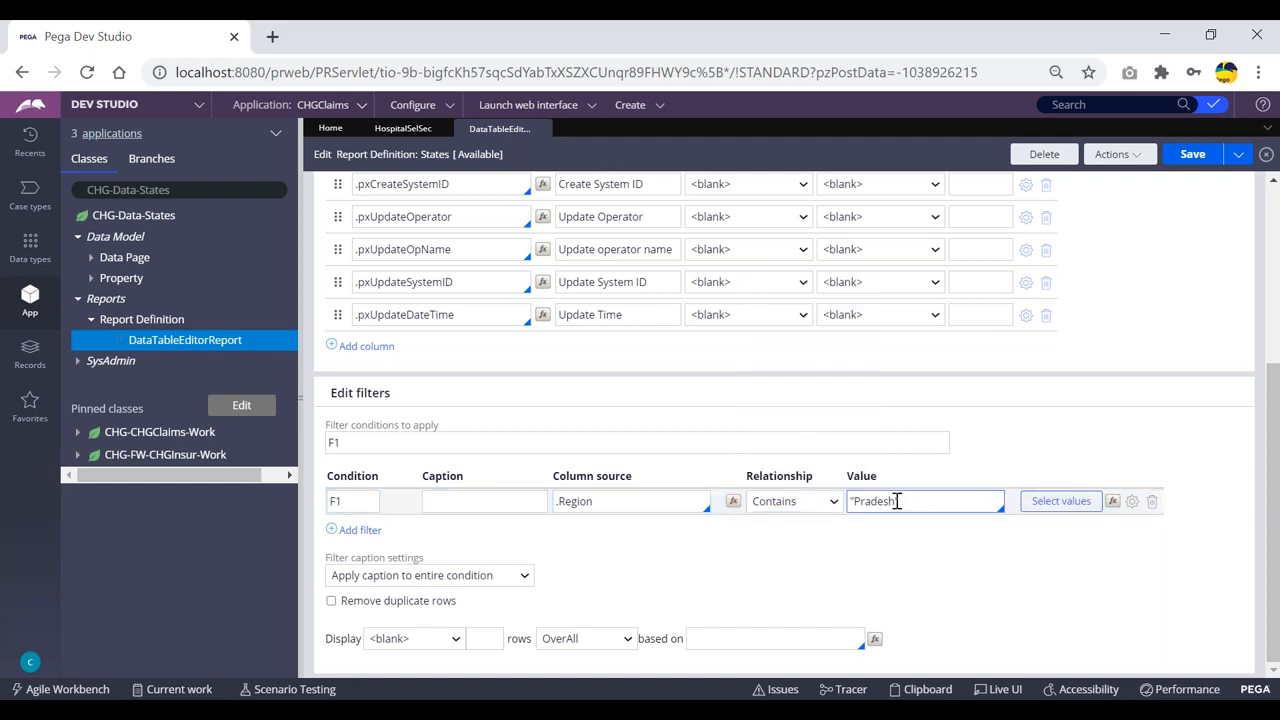
pyautogui.press('BackSpace')
pyautogui.press('BackSpace')
pyautogui.press('BackSpace')
pyautogui.press('BackSpace')
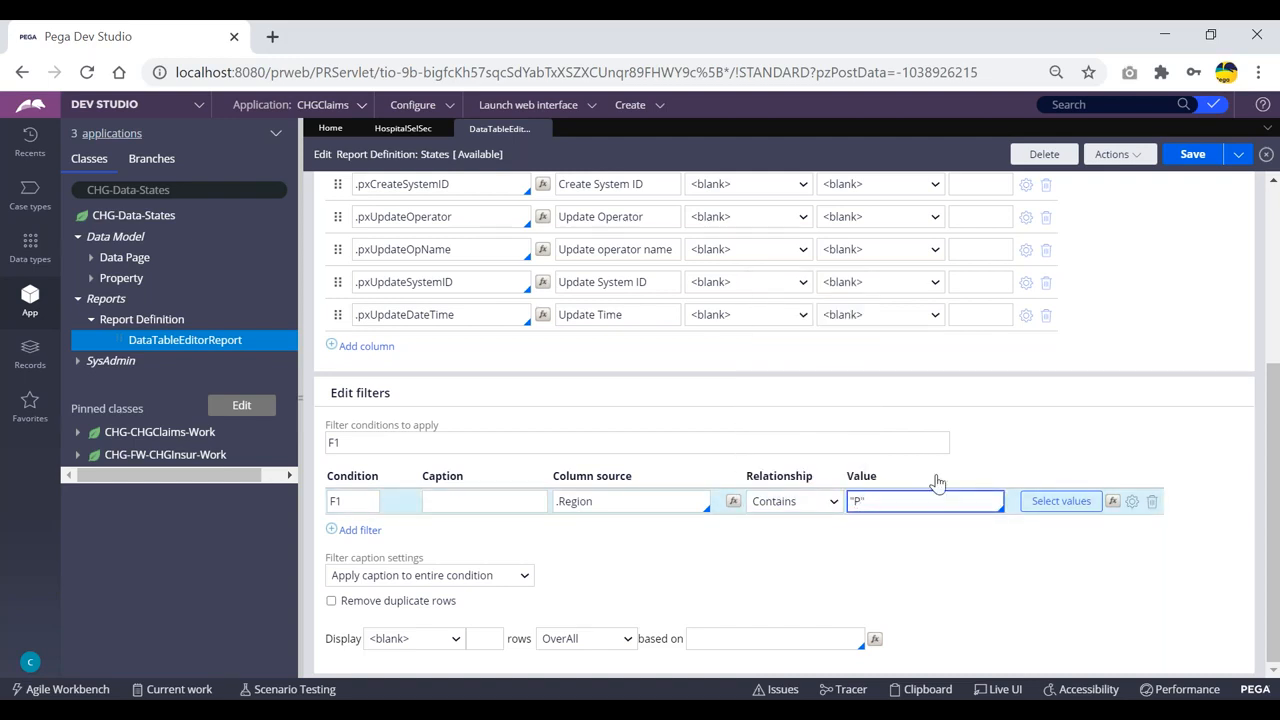
pyautogui.write('North')
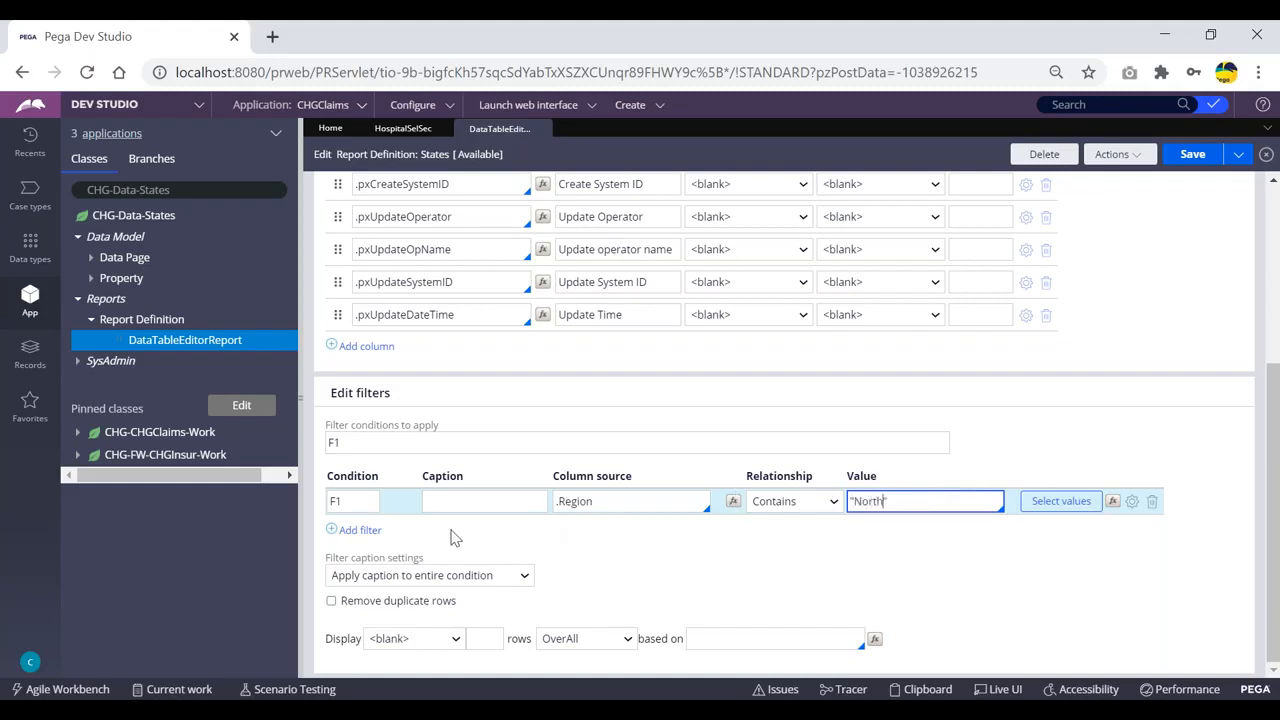
# - Add a second filter condition with column source .Region, relationship Is equal and value "South"
pyautogui.click(356, 530)
pyautogui.click(608, 522)
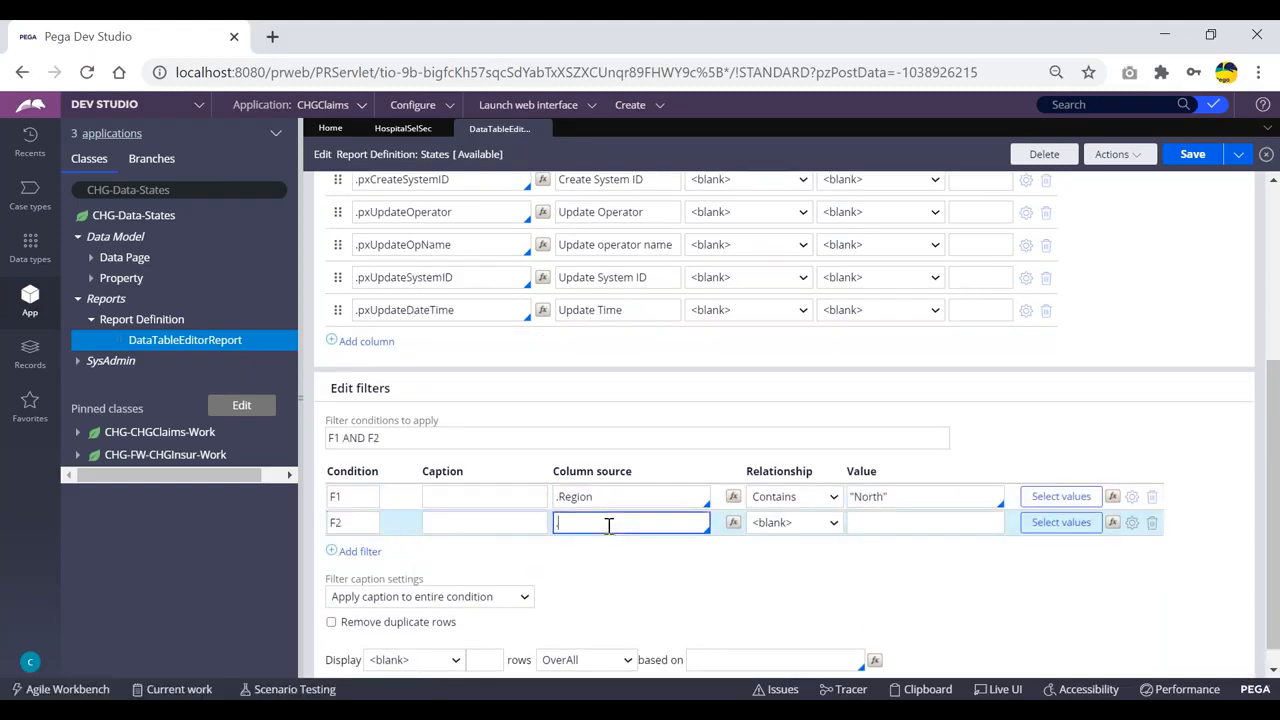
pyautogui.write('.reg')
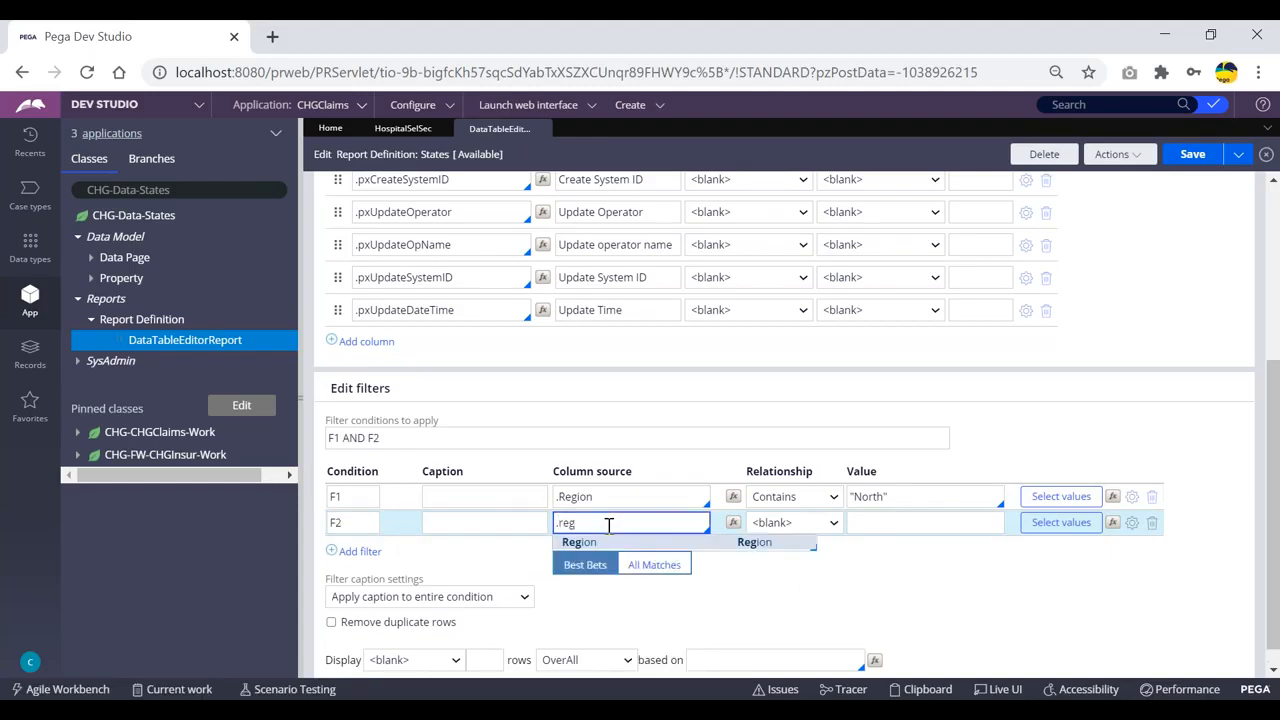
pyautogui.press('Tab')
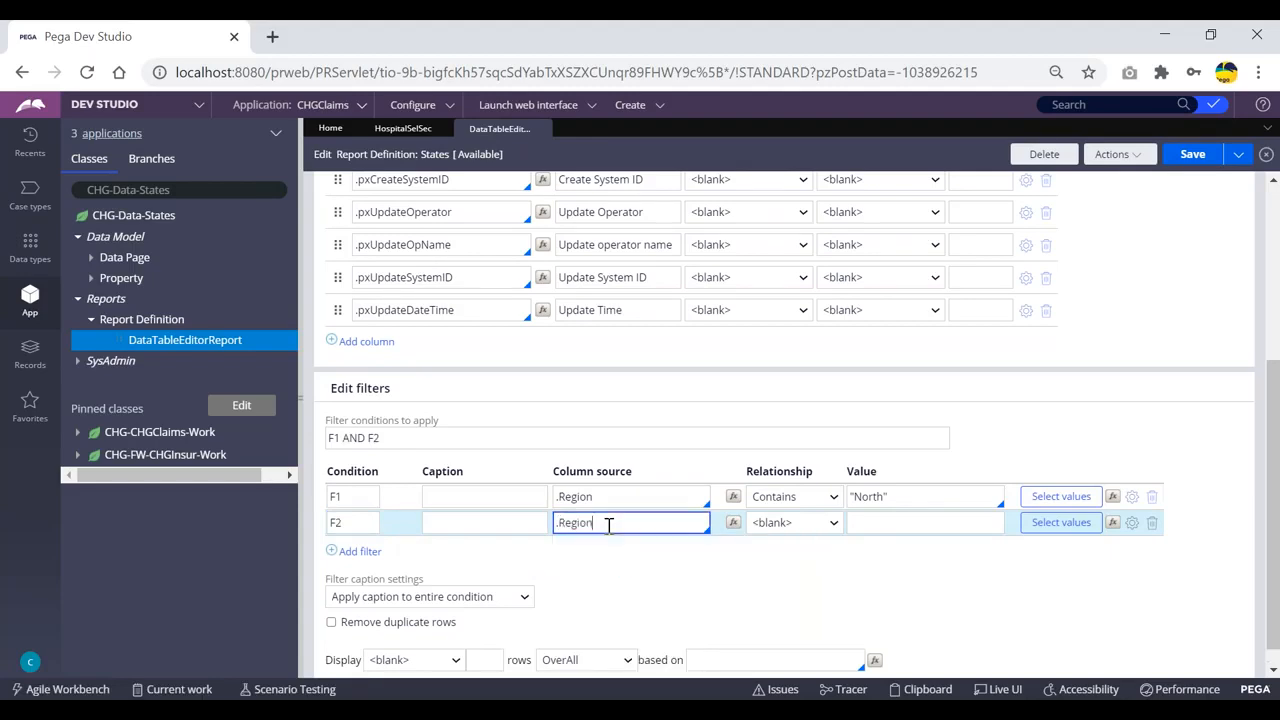
pyautogui.click(833, 522)
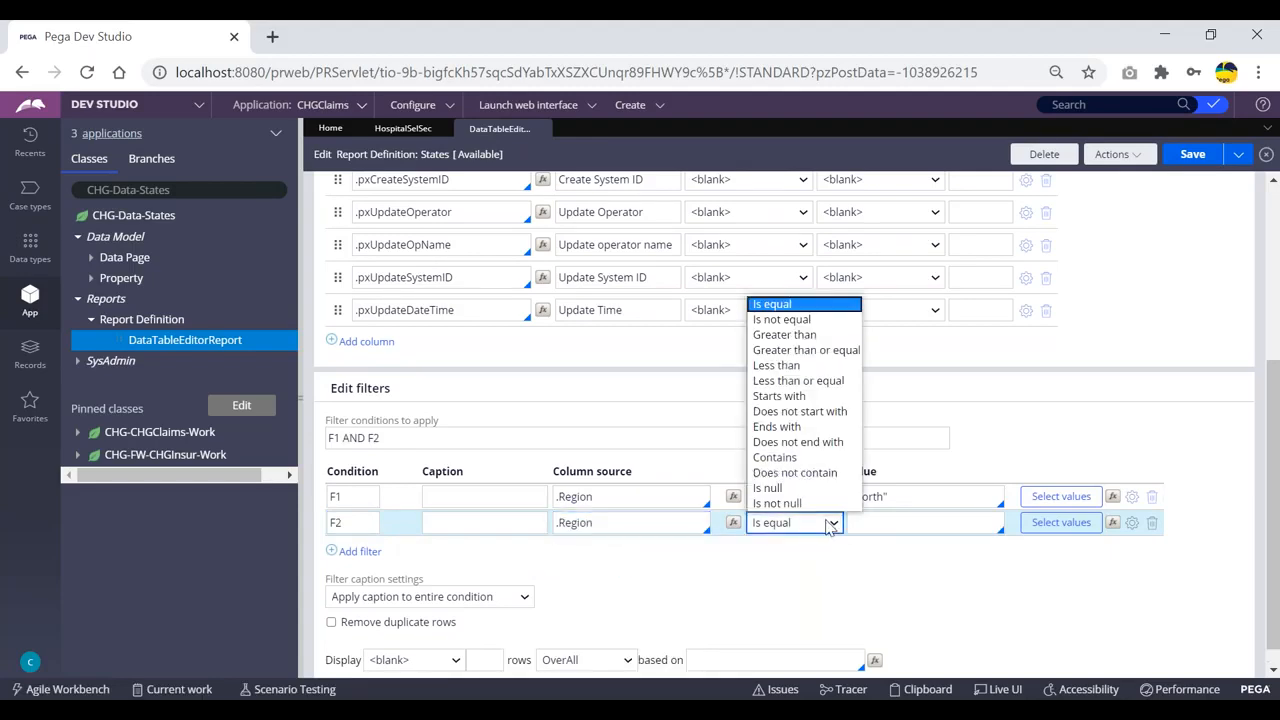
pyautogui.click(785, 313)
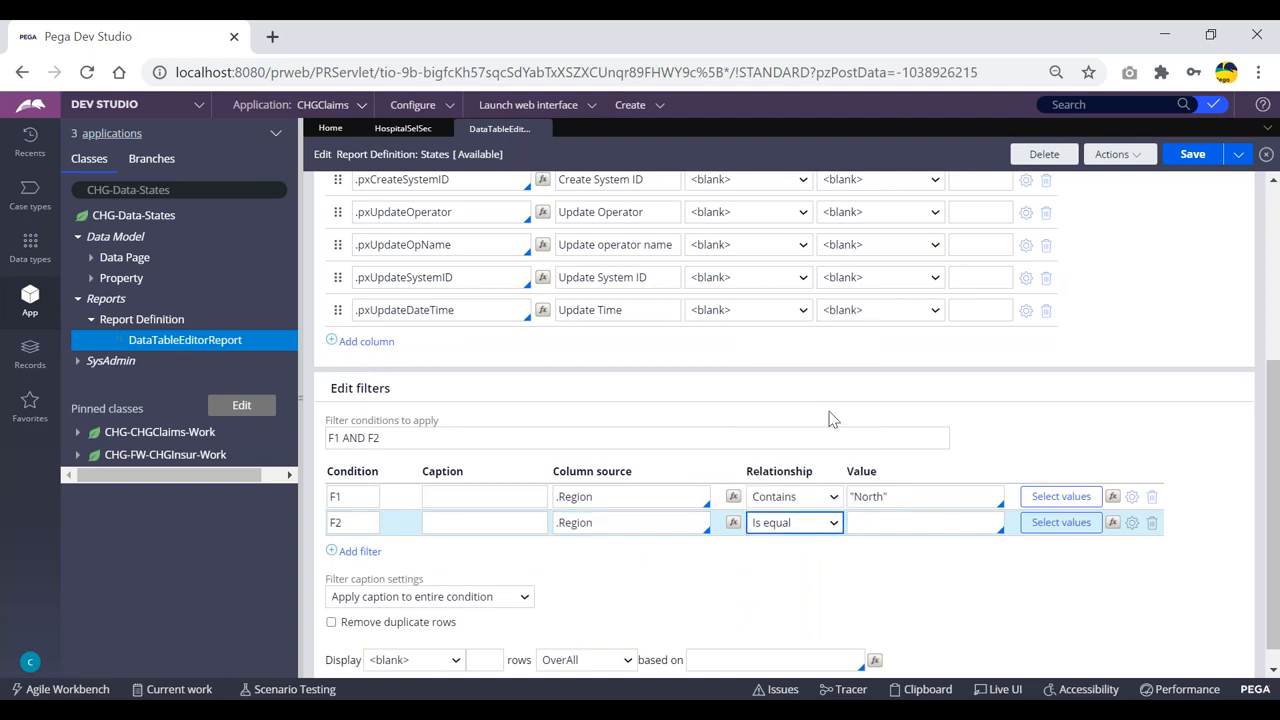
pyautogui.click(889, 521)
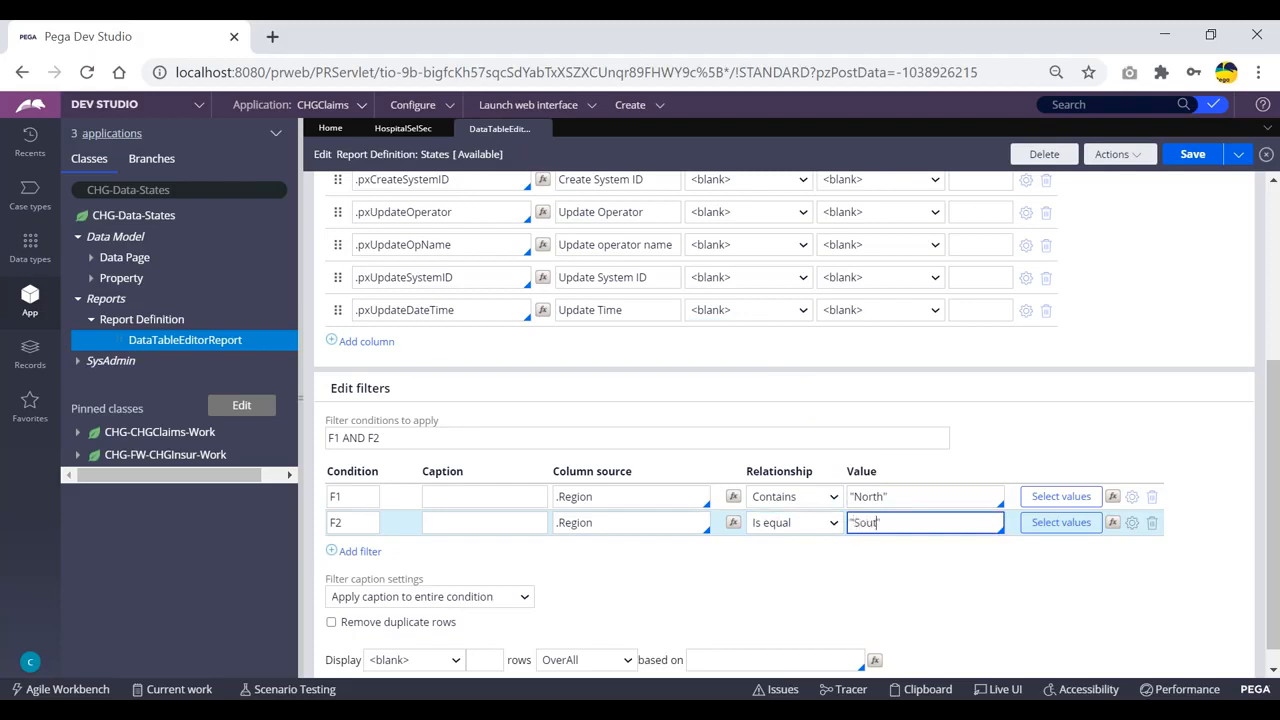
# - Shorten filter condition F1's value to "Nor" and save the report definition
pyautogui.click(975, 491)
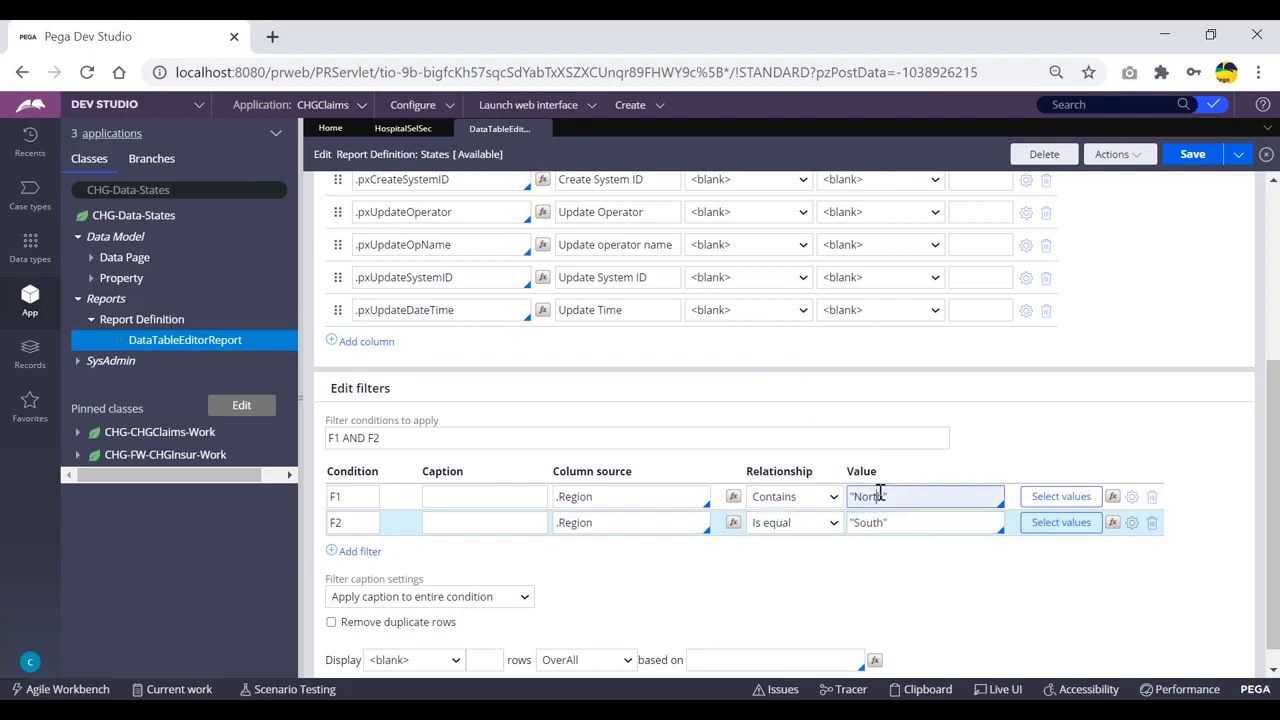
pyautogui.press('BackSpace')
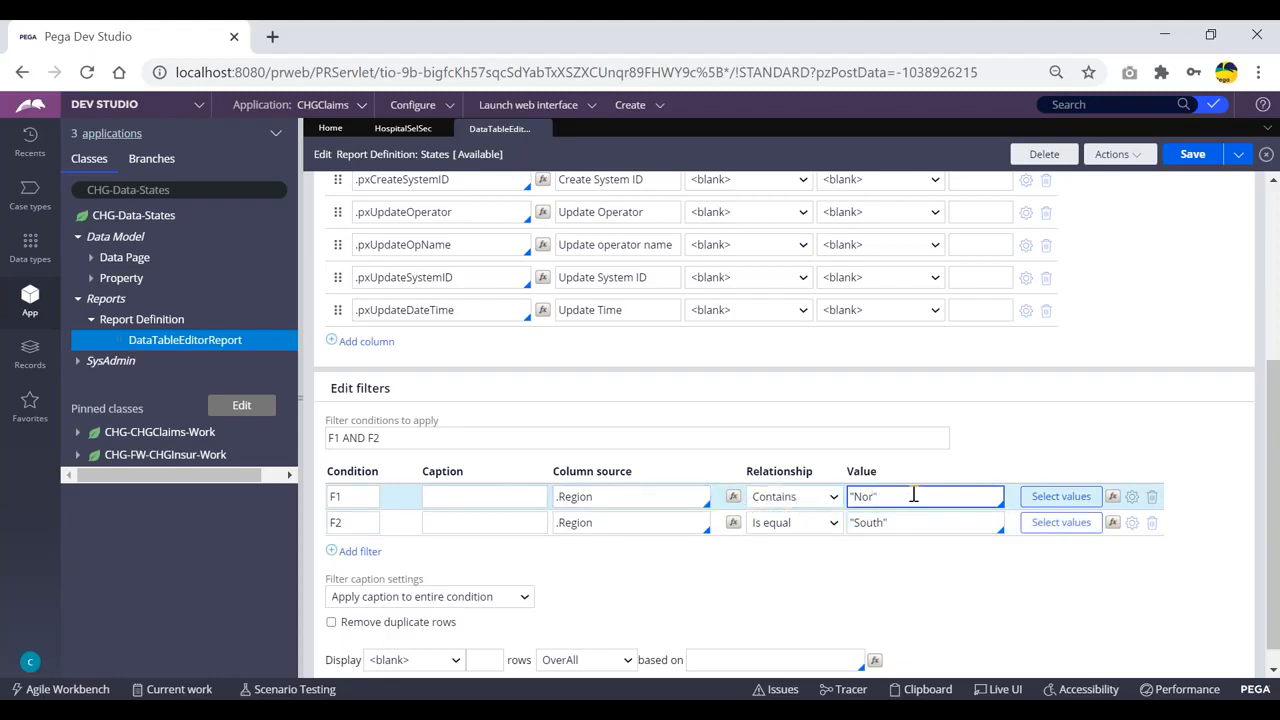
pyautogui.doubleClick(865, 496)
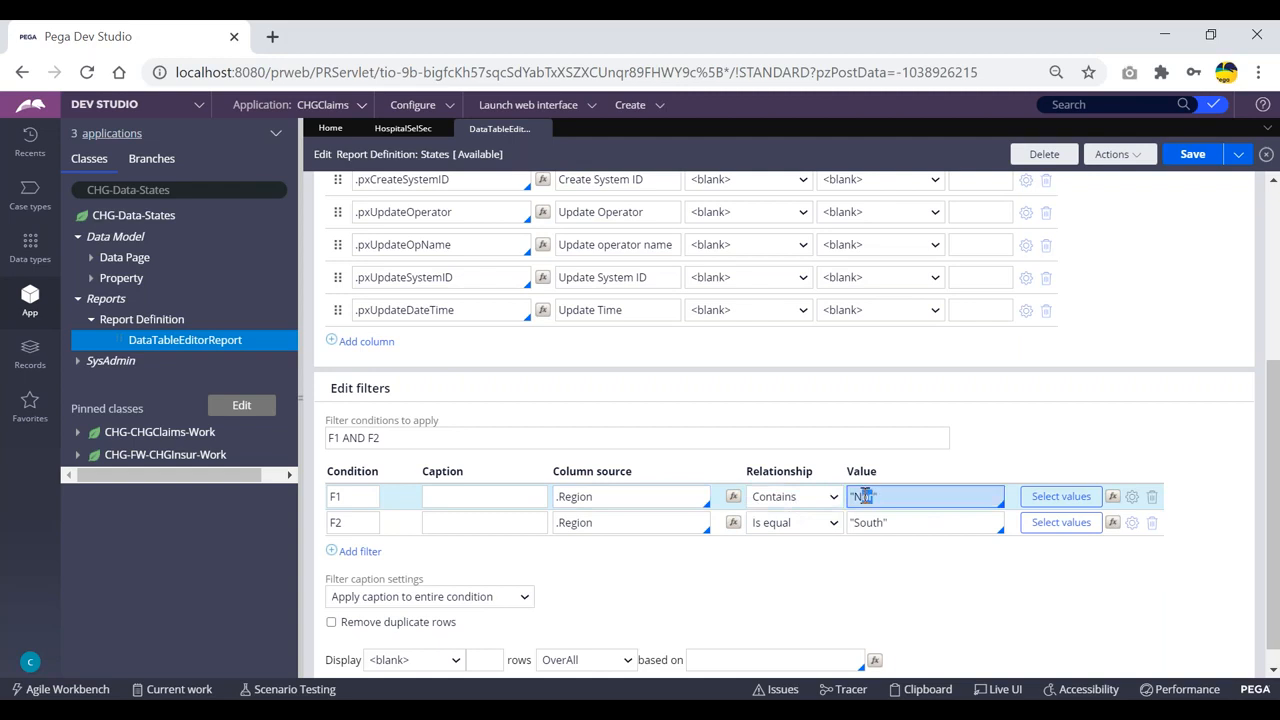
pyautogui.click(914, 486)
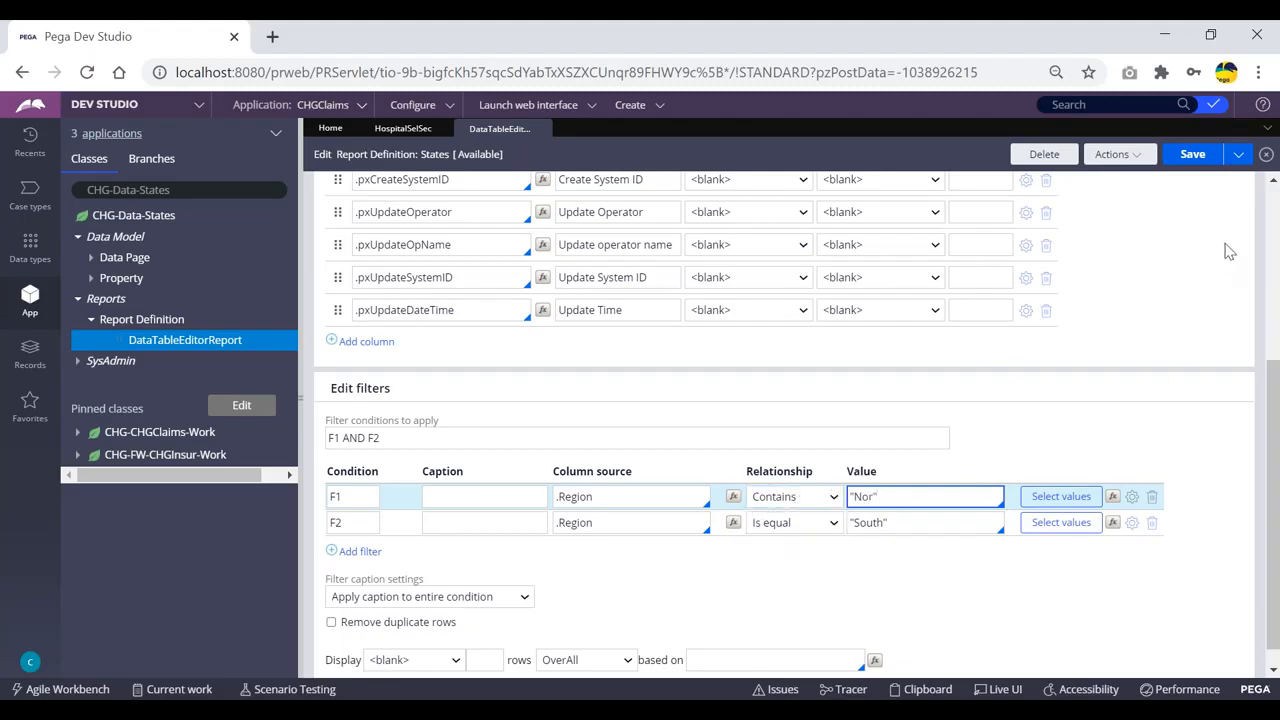
pyautogui.click(1195, 157)
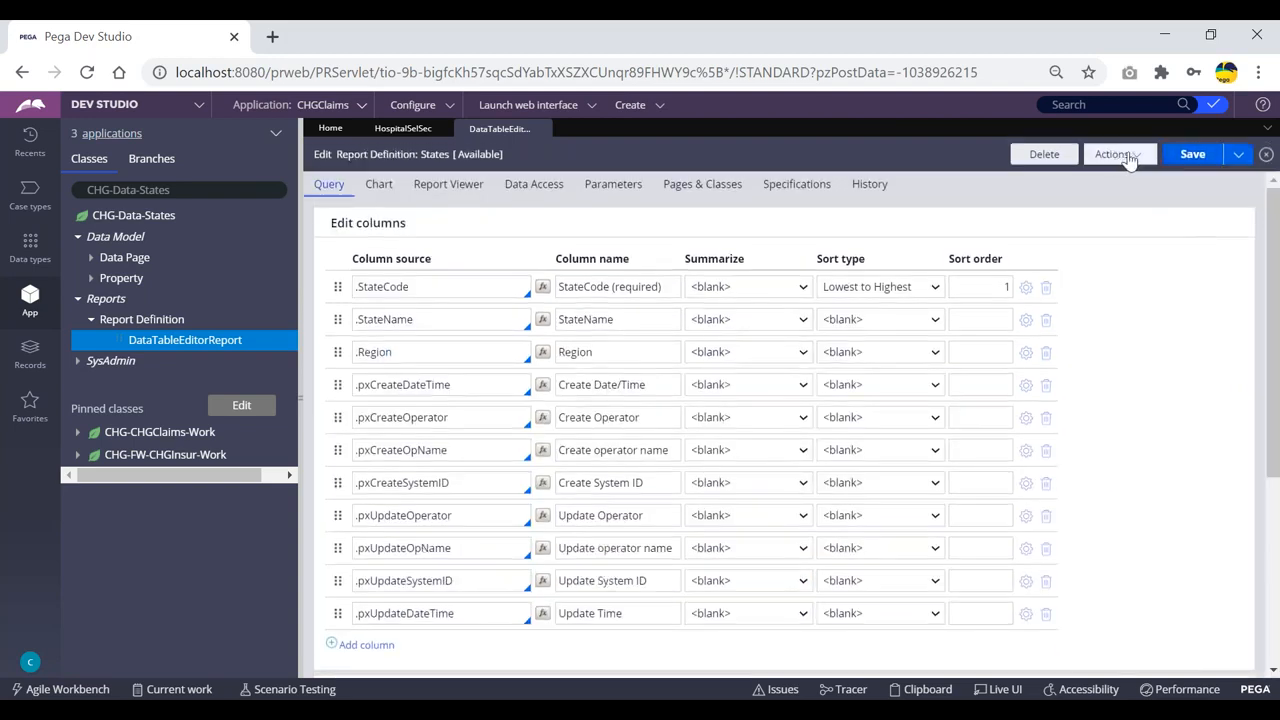
# - Run the report to check the results of combining both region filters with AND, and close the results window
pyautogui.click(1130, 157)
pyautogui.click(1093, 177)
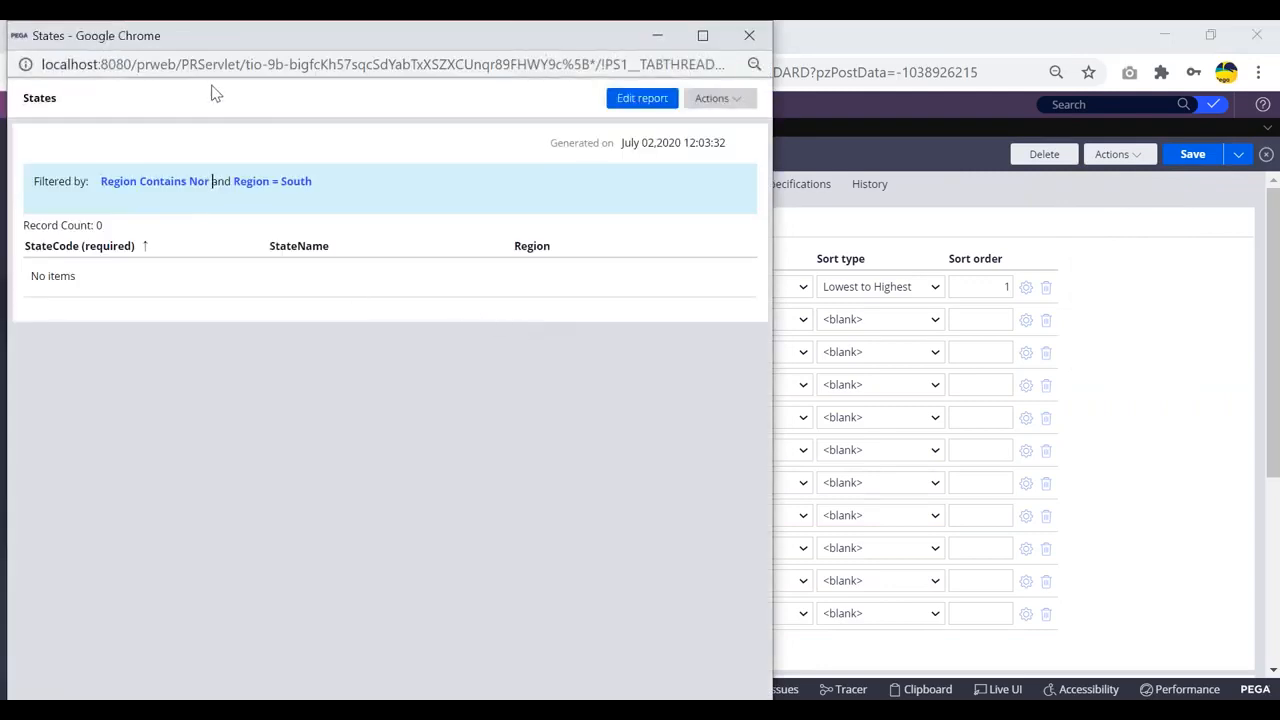
pyautogui.moveTo(128, 45); pyautogui.dragTo(130, 86)
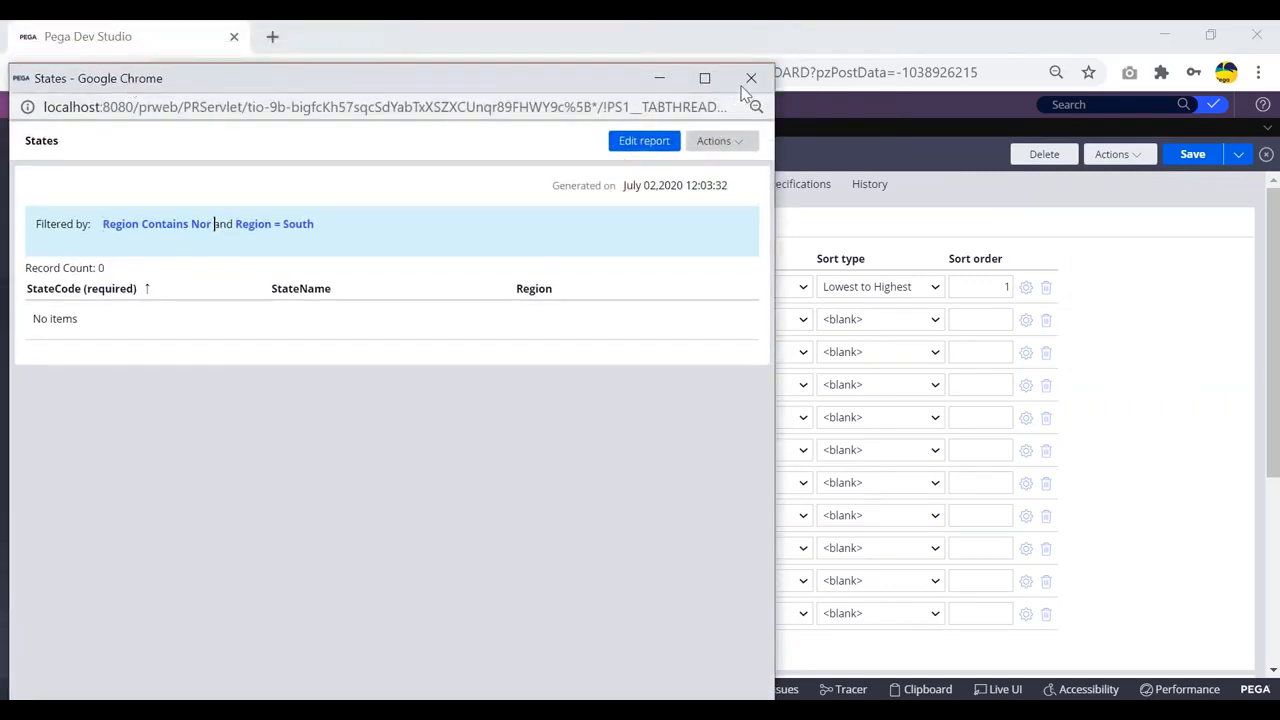
pyautogui.click(751, 76)
# - Change the filter conditions to apply to F1 OR F2 and save the report definition
pyautogui.scroll(-3, 823, 317)
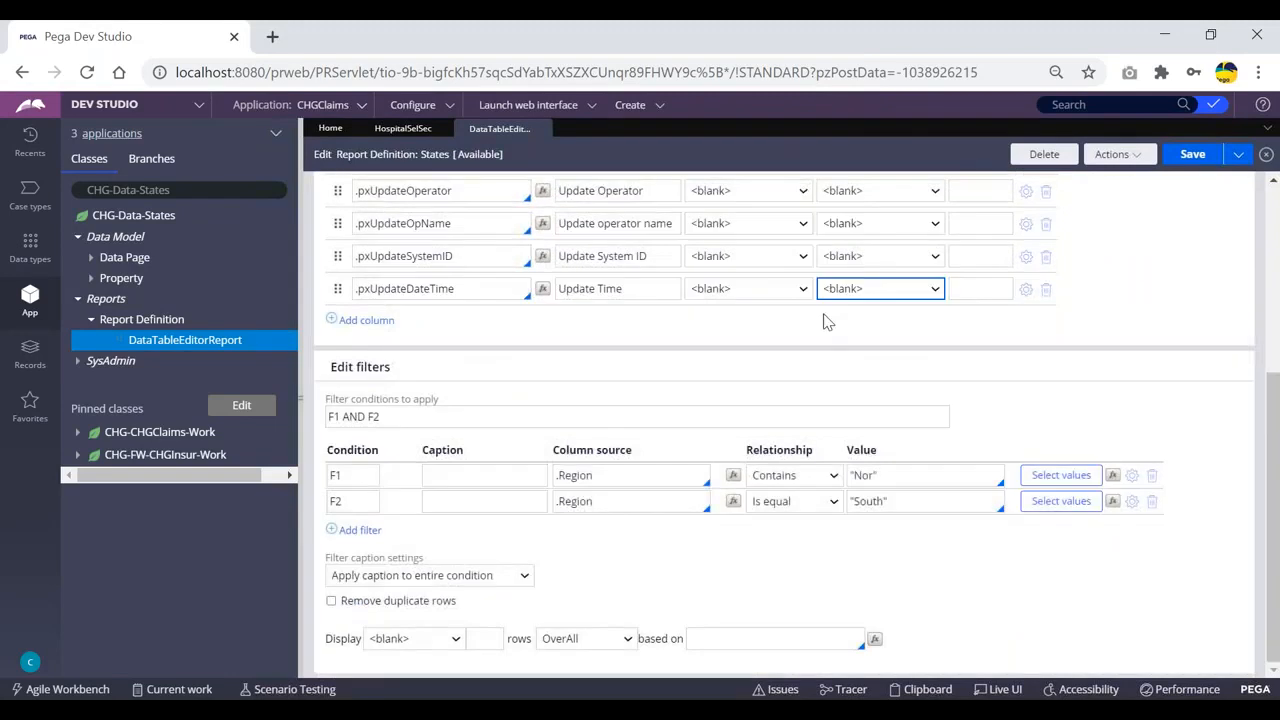
pyautogui.click(365, 417)
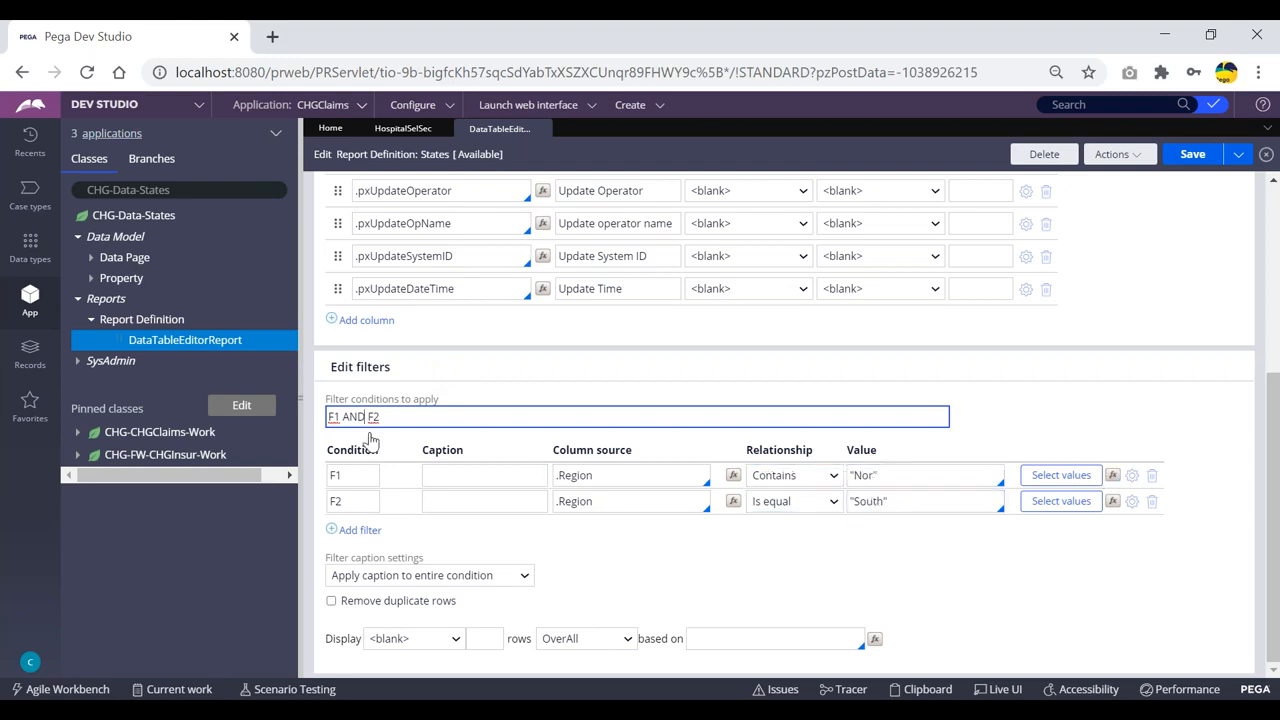
pyautogui.press('BackSpace')
pyautogui.press('BackSpace')
pyautogui.press('BackSpace')
pyautogui.write('OR')
pyautogui.click(1194, 155)
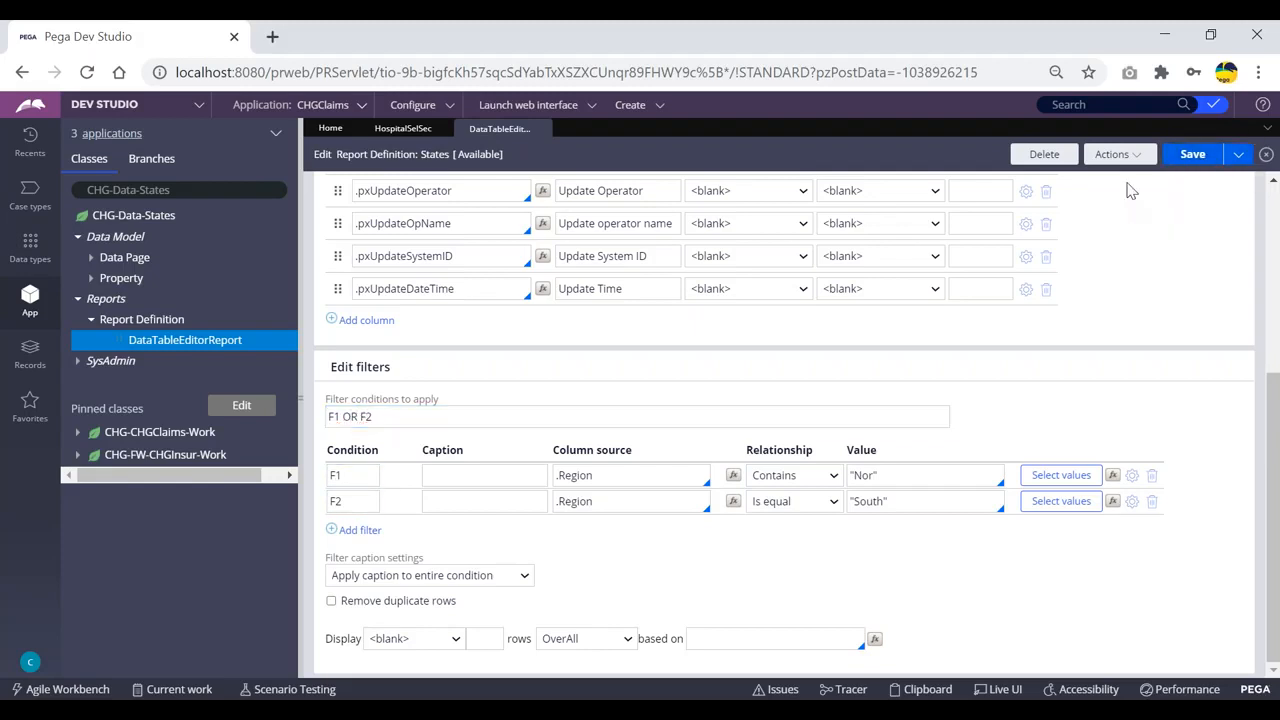
# - Run the report to check the states returned by the OR filter logic, and close the results window
pyautogui.click(1115, 154)
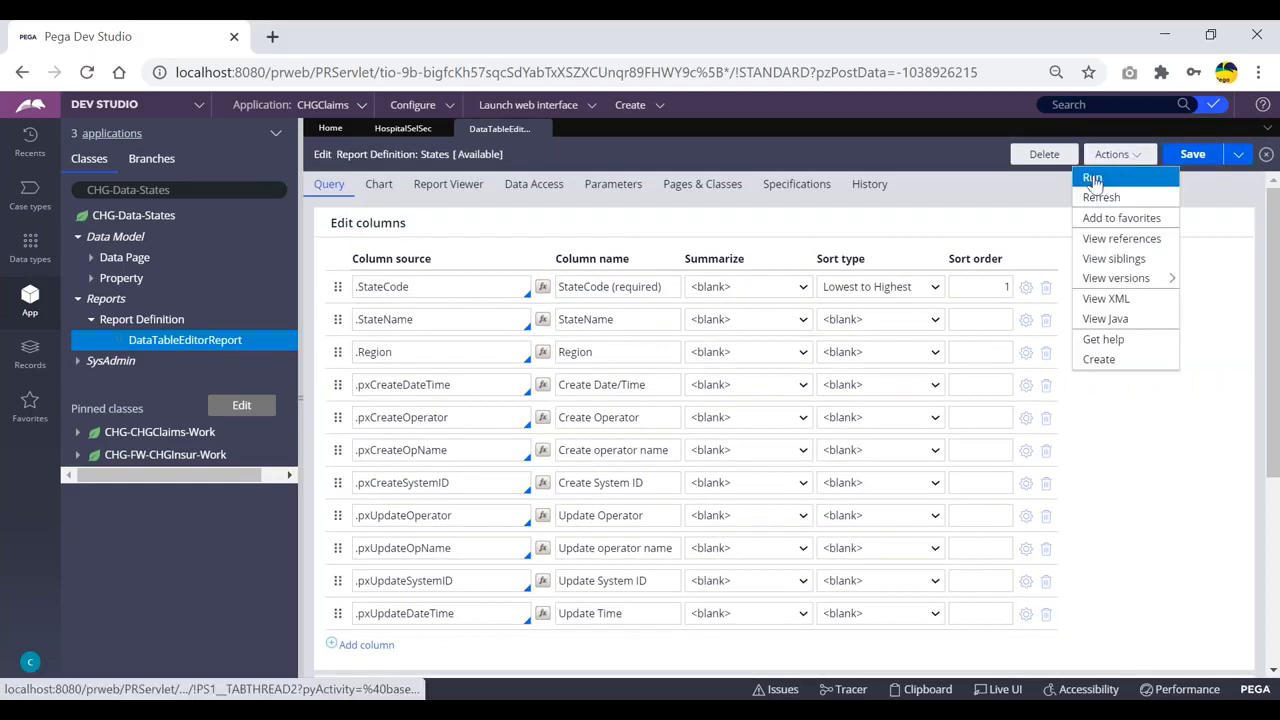
pyautogui.click(1097, 178)
pyautogui.moveTo(540, 271); pyautogui.dragTo(557, 420)
pyautogui.click(548, 345)
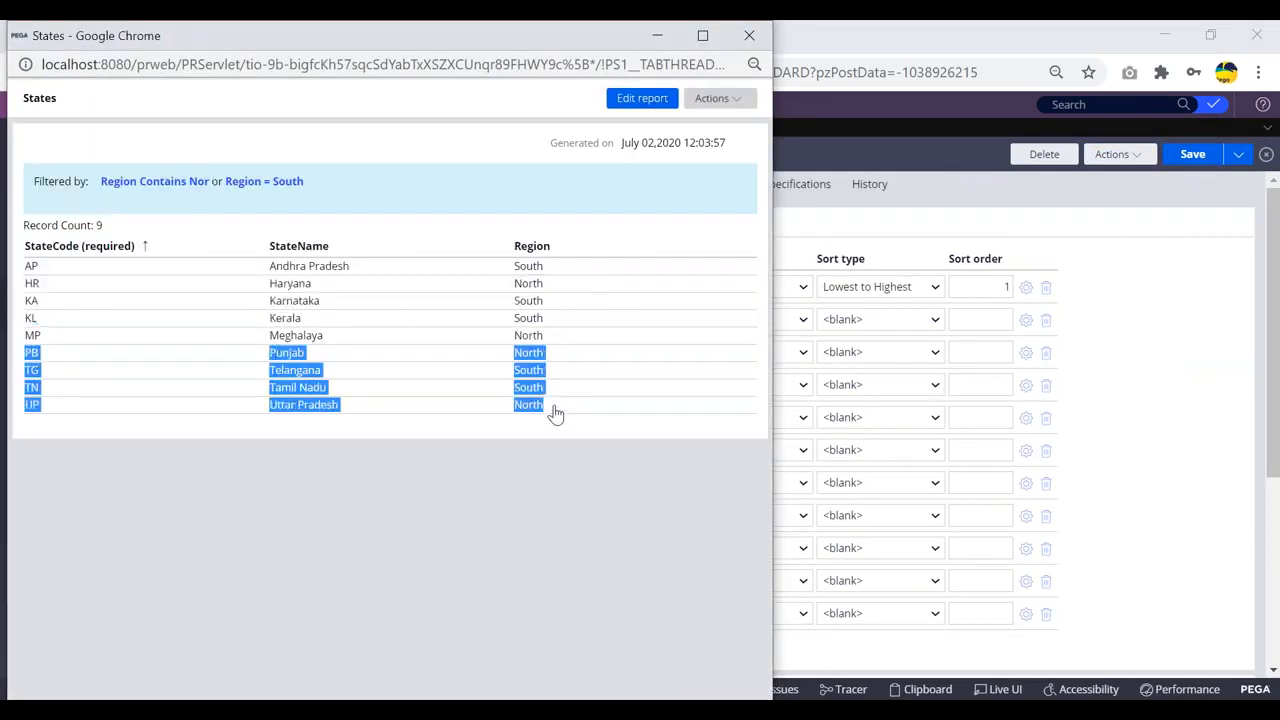
pyautogui.moveTo(126, 43); pyautogui.dragTo(126, 117)
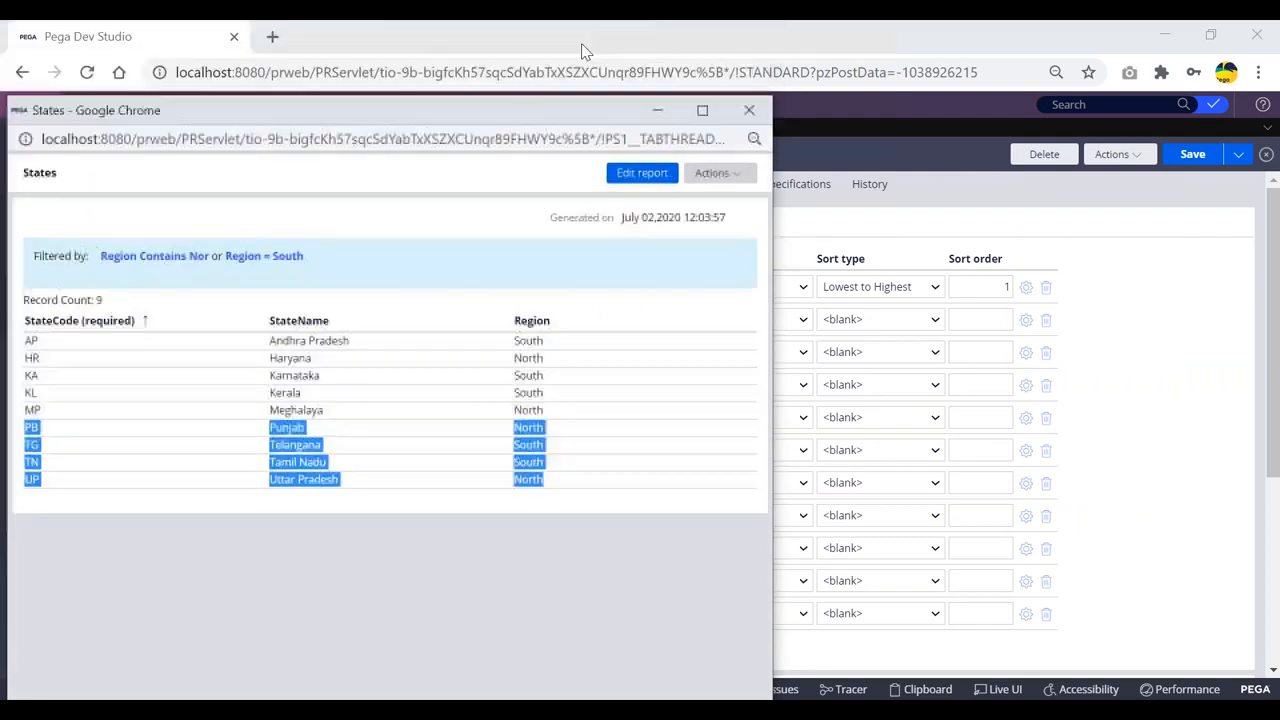
pyautogui.click(749, 110)
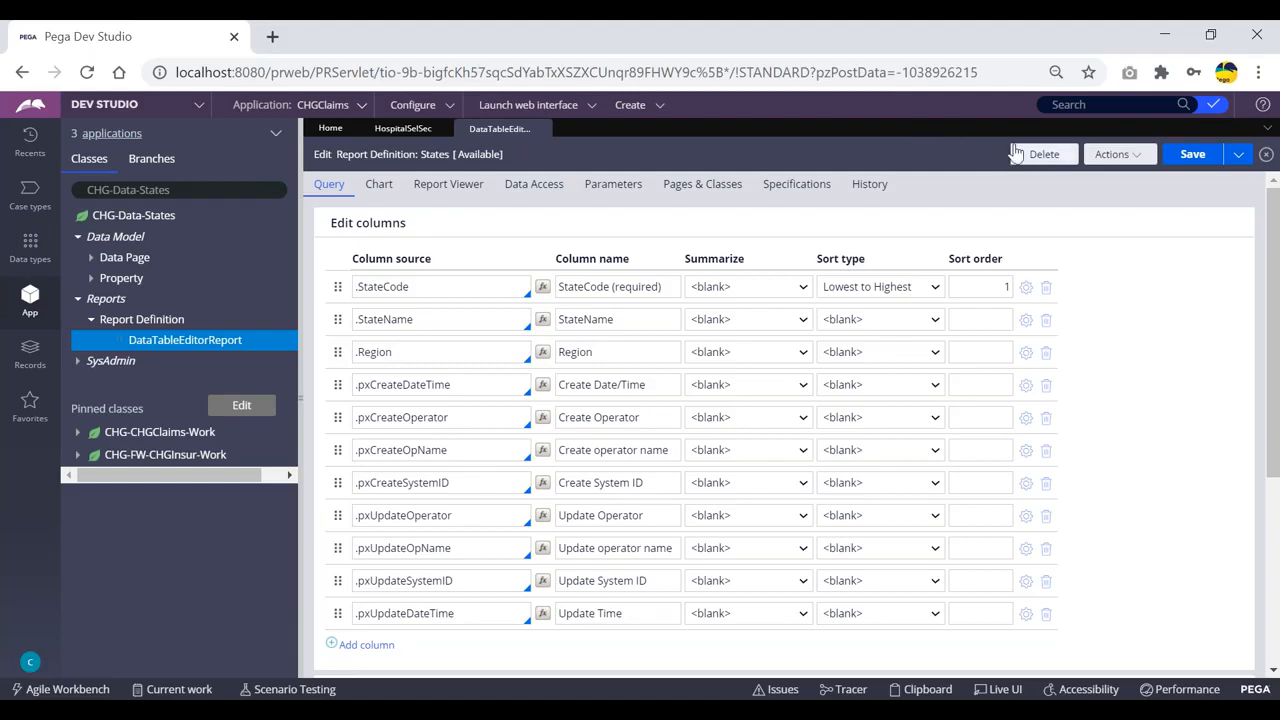
# - Delete both .Region filter conditions and save the report definition
pyautogui.click(1203, 158)
pyautogui.scroll(-3, 622, 234)
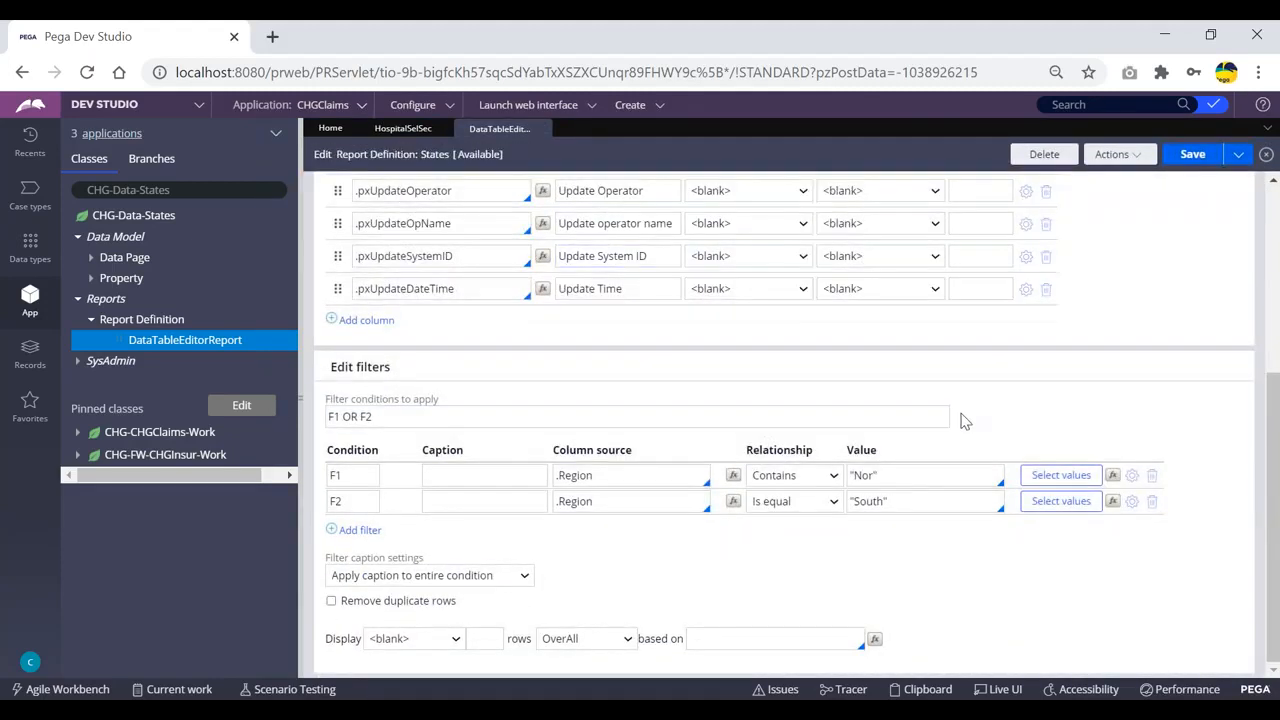
pyautogui.click(1153, 481)
pyautogui.click(1152, 500)
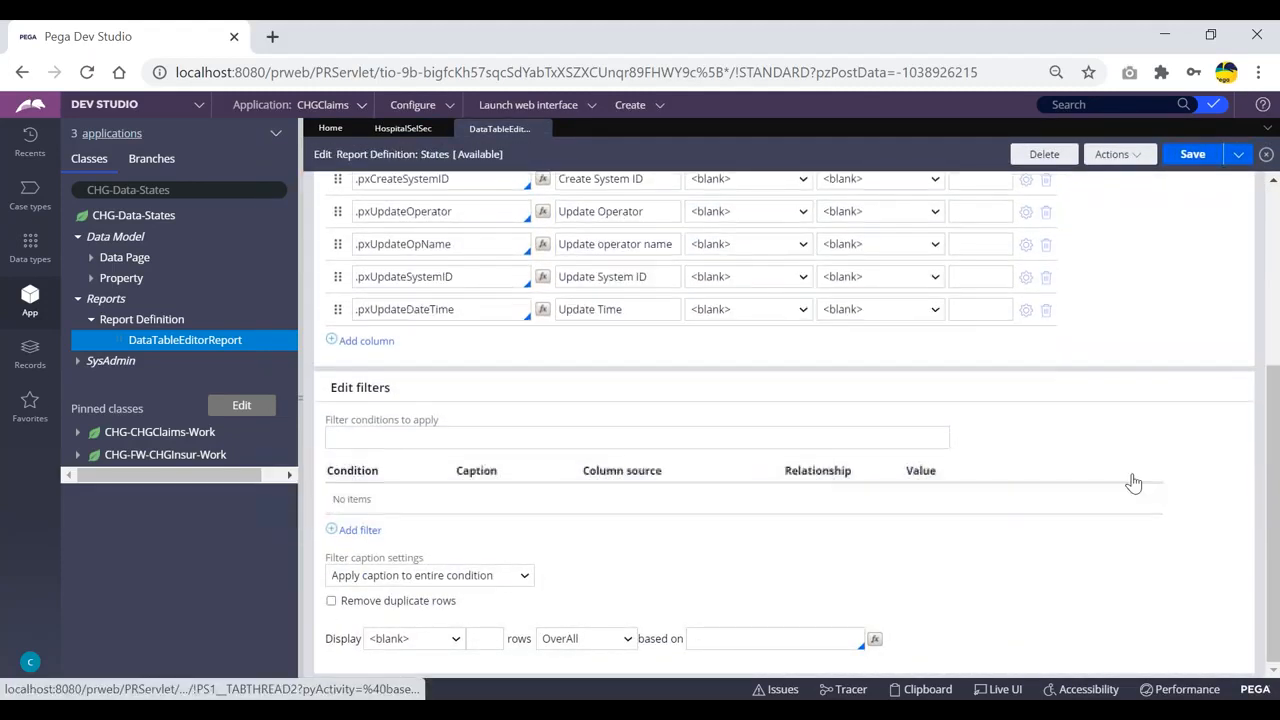
pyautogui.click(1188, 165)
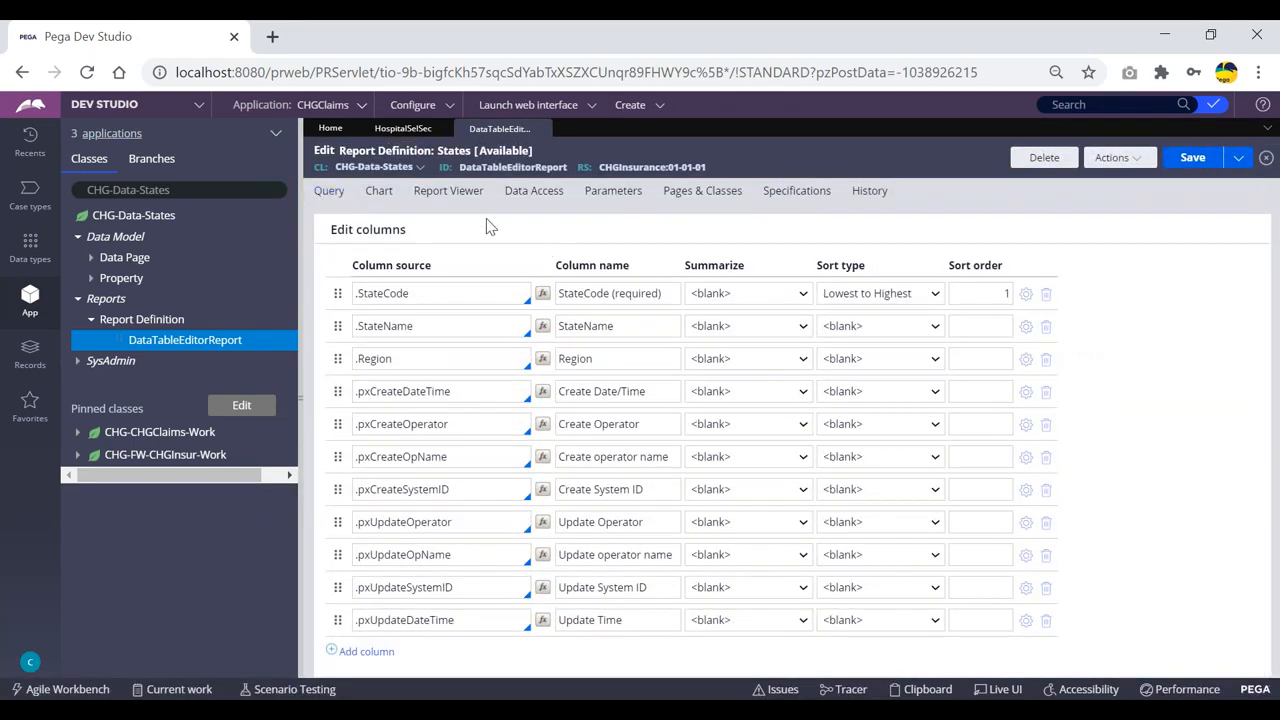
# - In the HospitalSelSec section, set the StateSel dropdown's list source type to Report definition
pyautogui.click(408, 130)
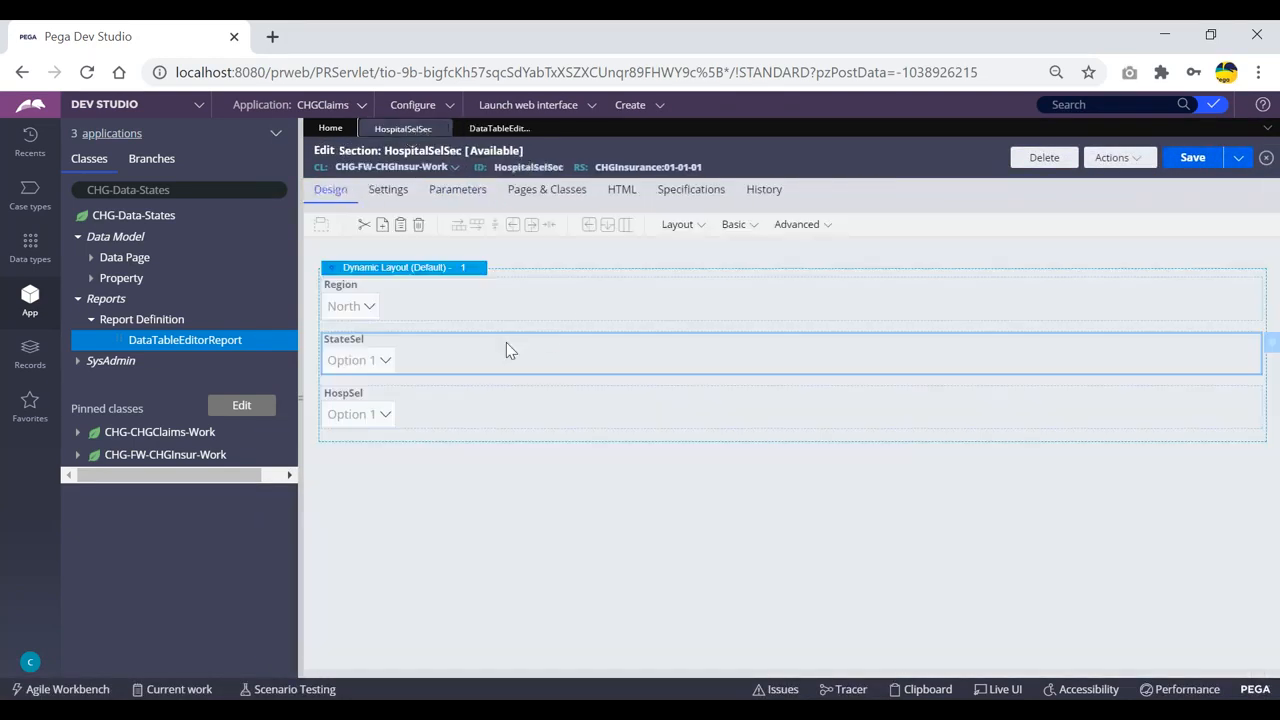
pyautogui.doubleClick(482, 354)
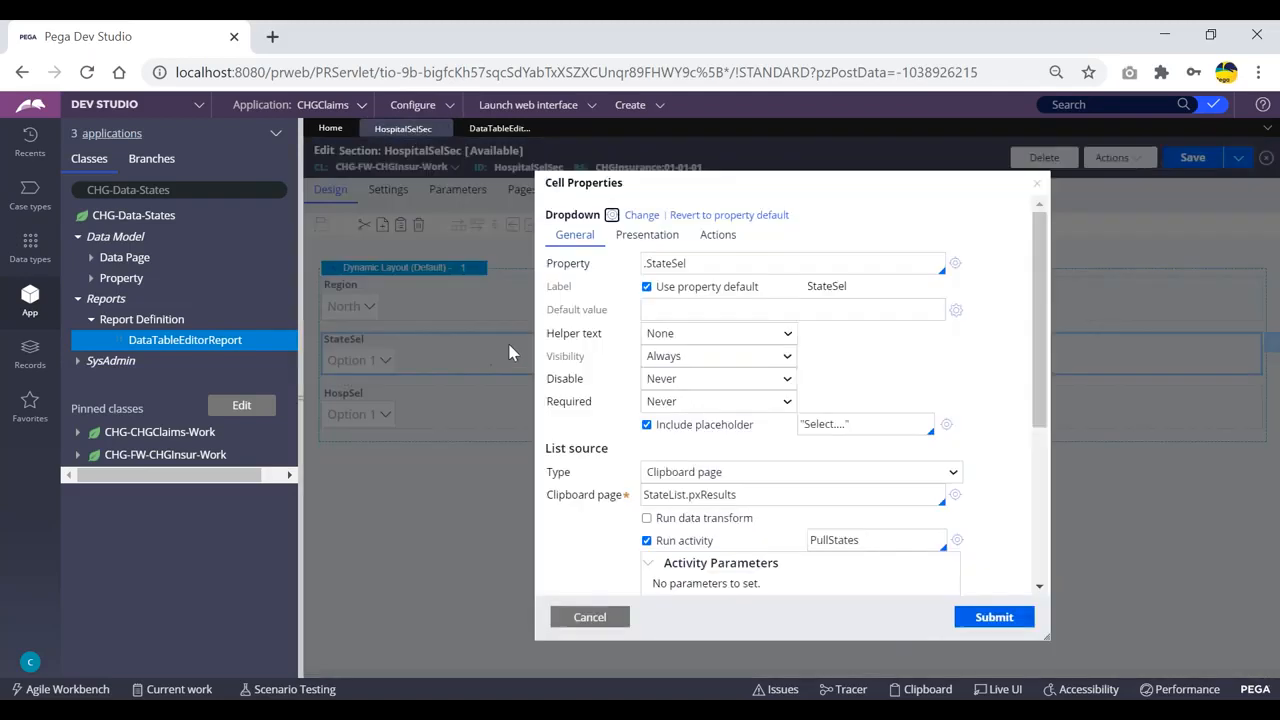
pyautogui.click(797, 476)
pyautogui.click(688, 537)
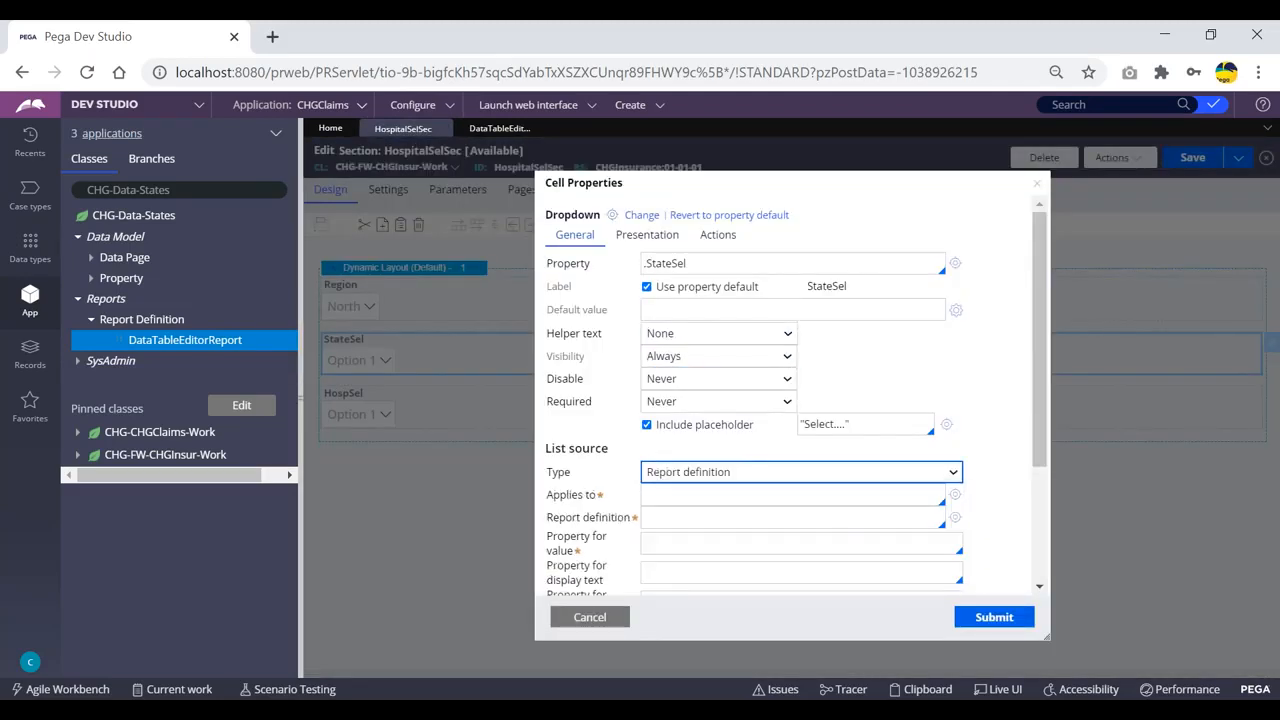
# - Set the StateSel list source to apply to class CHG-Data-States and use the report definition DataTableEditorReport
pyautogui.click(689, 492)
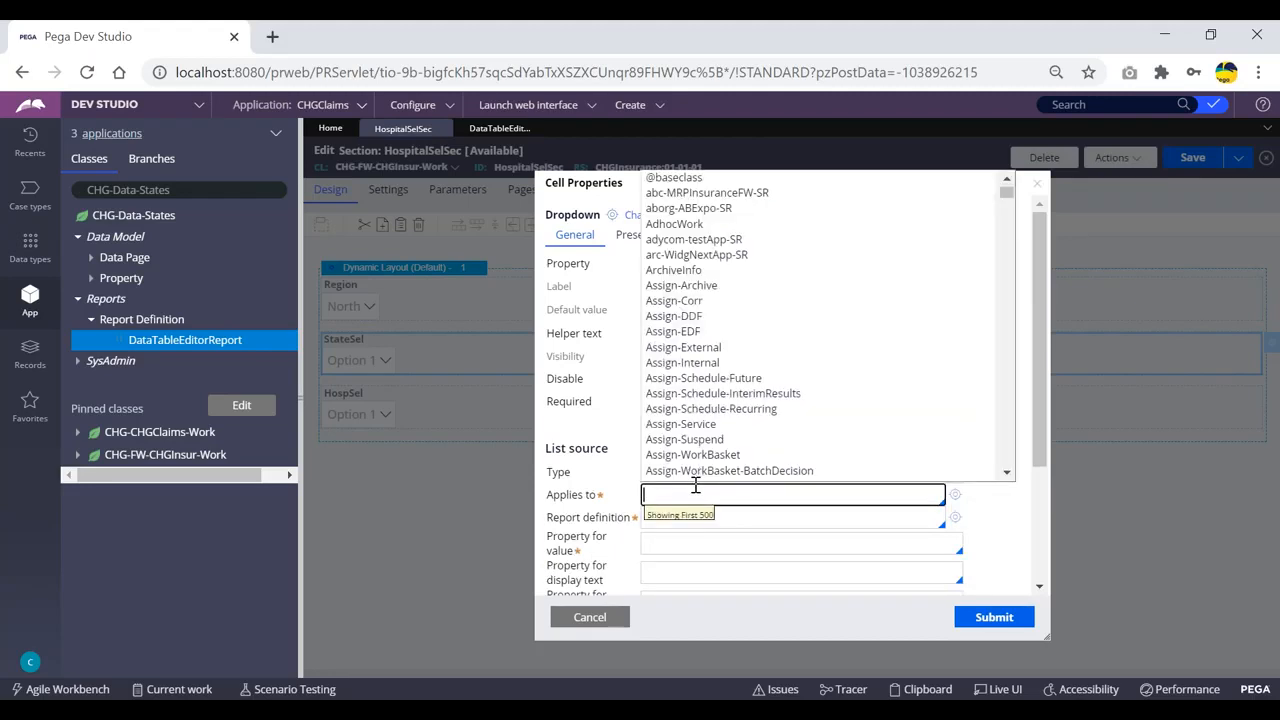
pyautogui.write('chg')
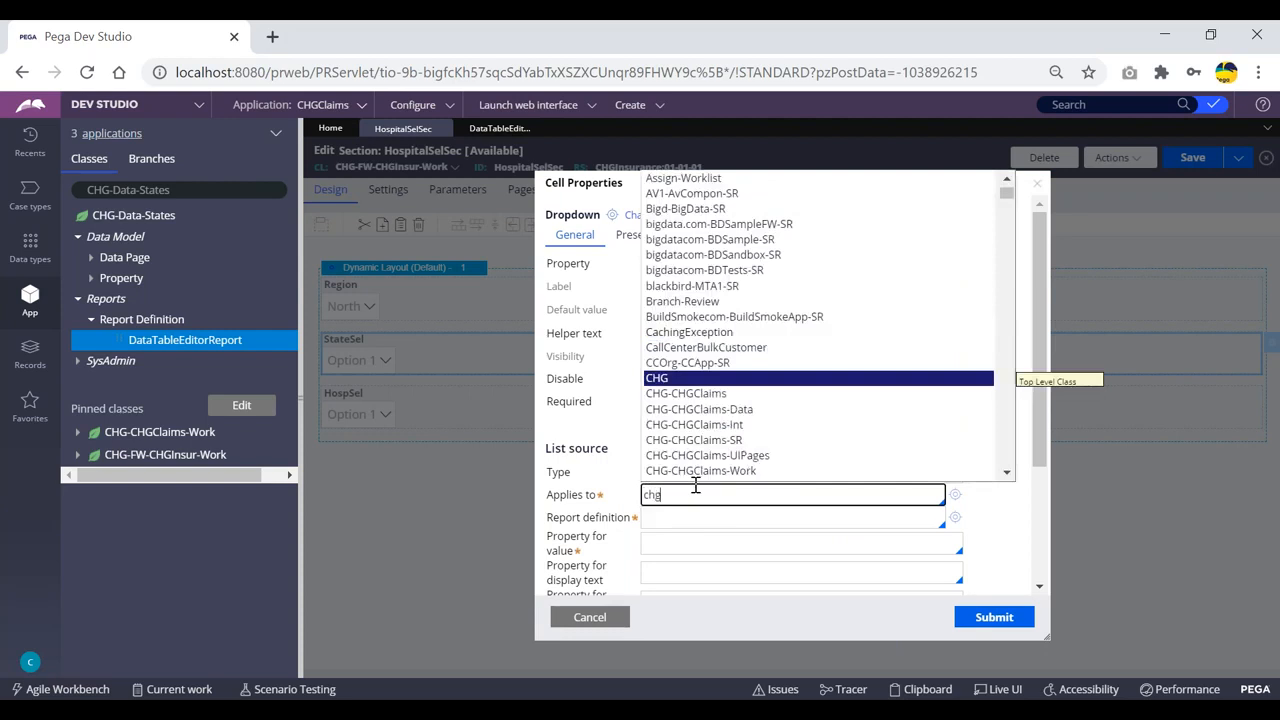
pyautogui.write('-data')
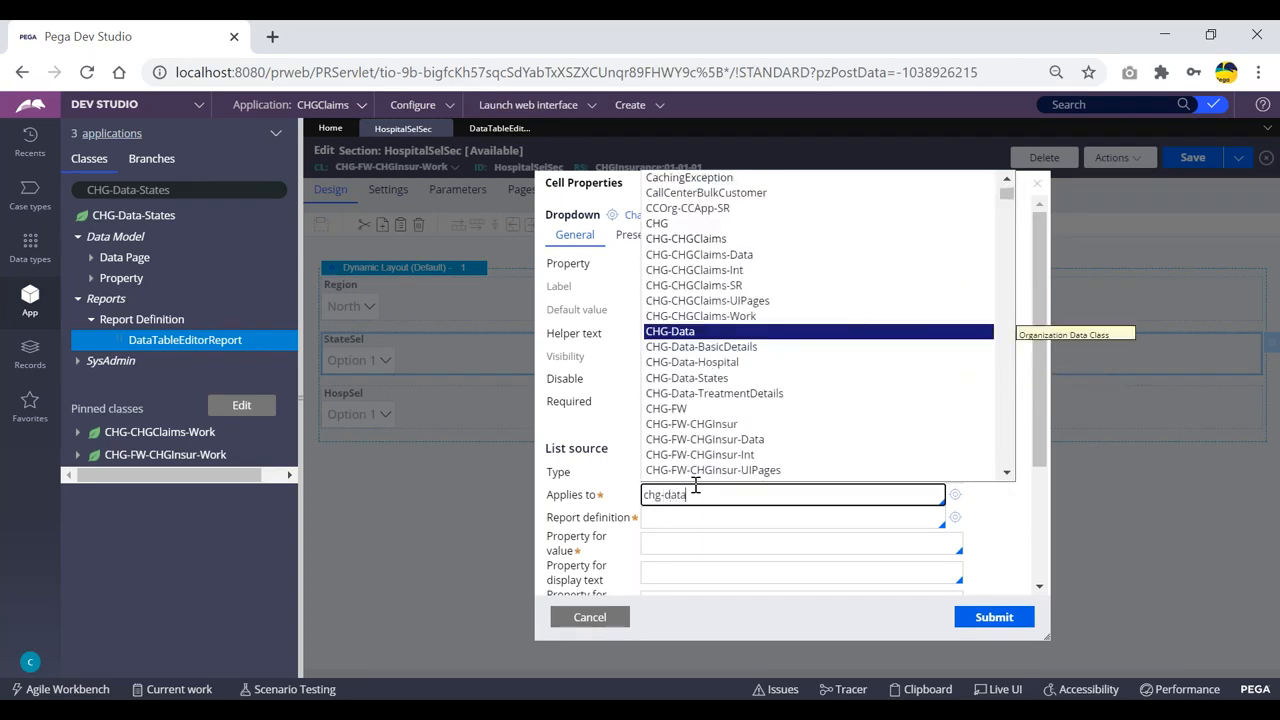
pyautogui.write('-')
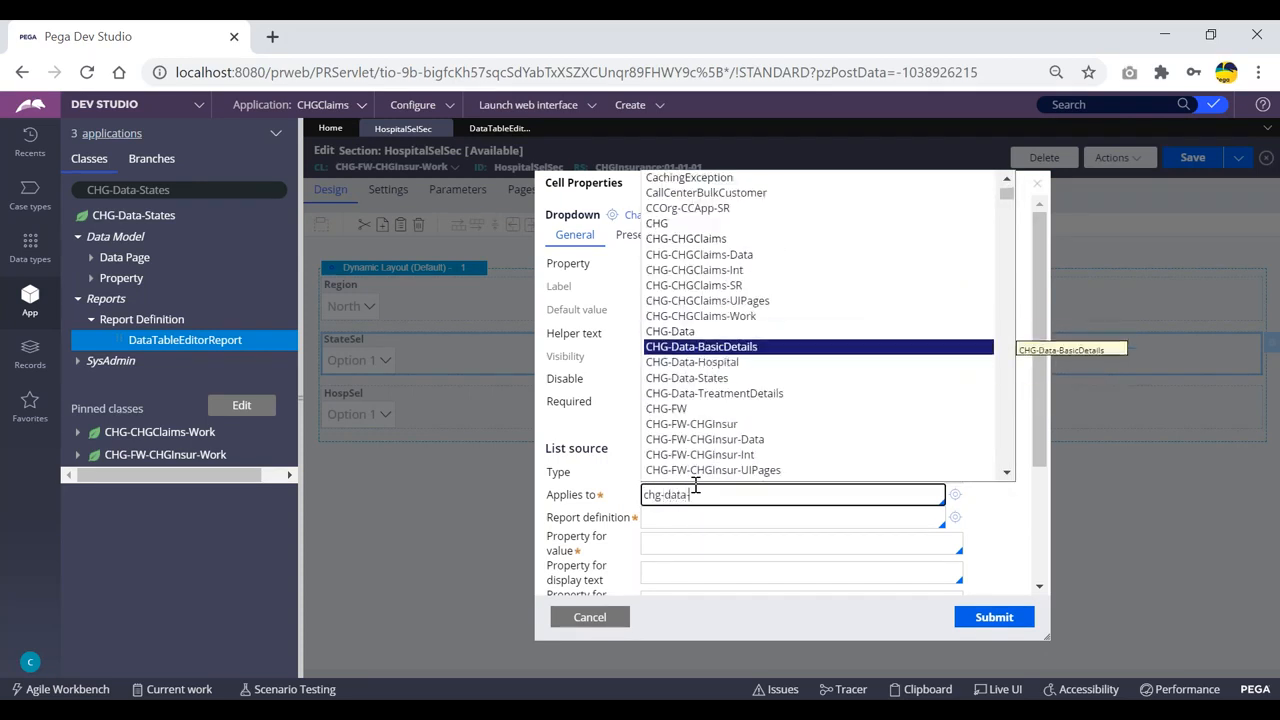
pyautogui.write('st')
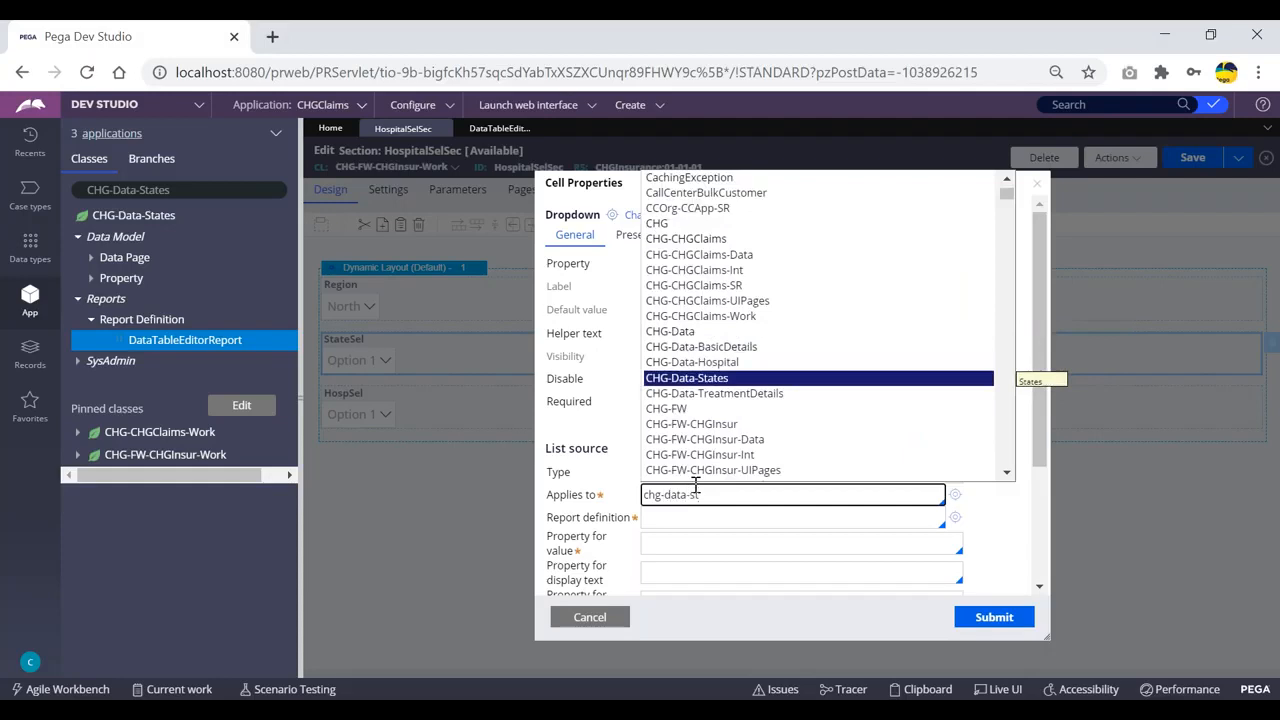
pyautogui.press('Return')
pyautogui.scroll(-2, 914, 428)
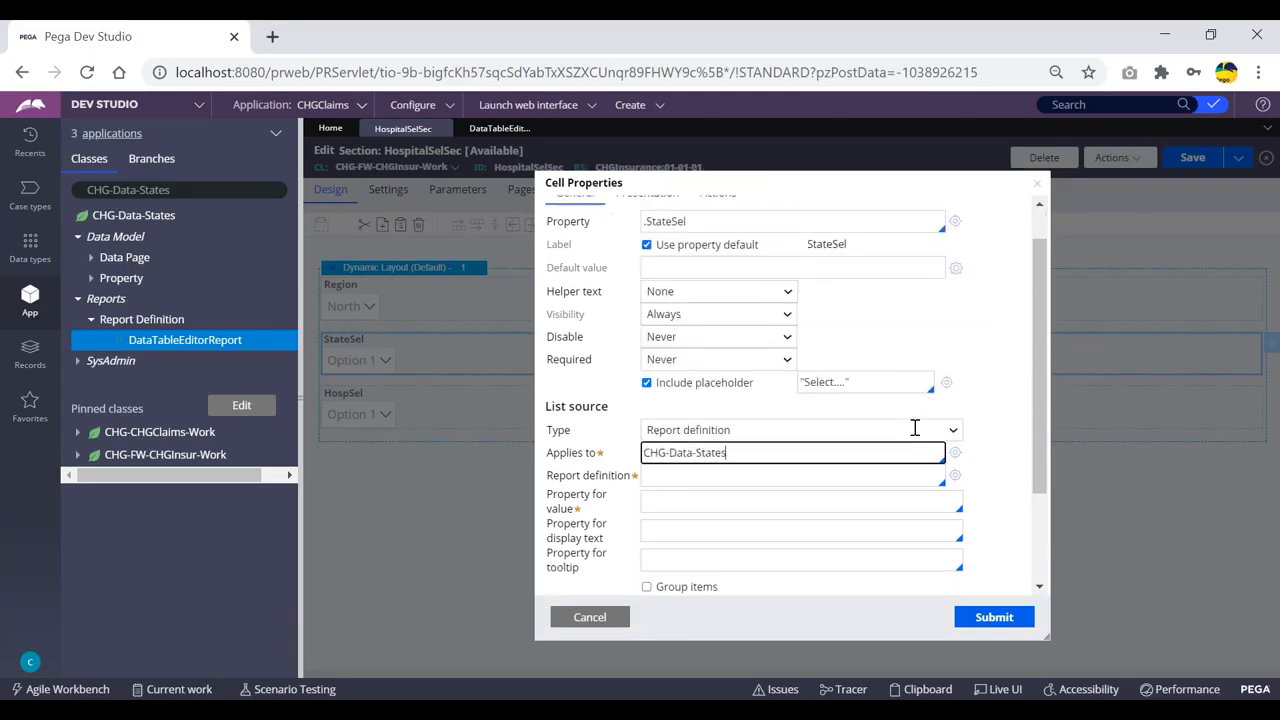
pyautogui.click(756, 418)
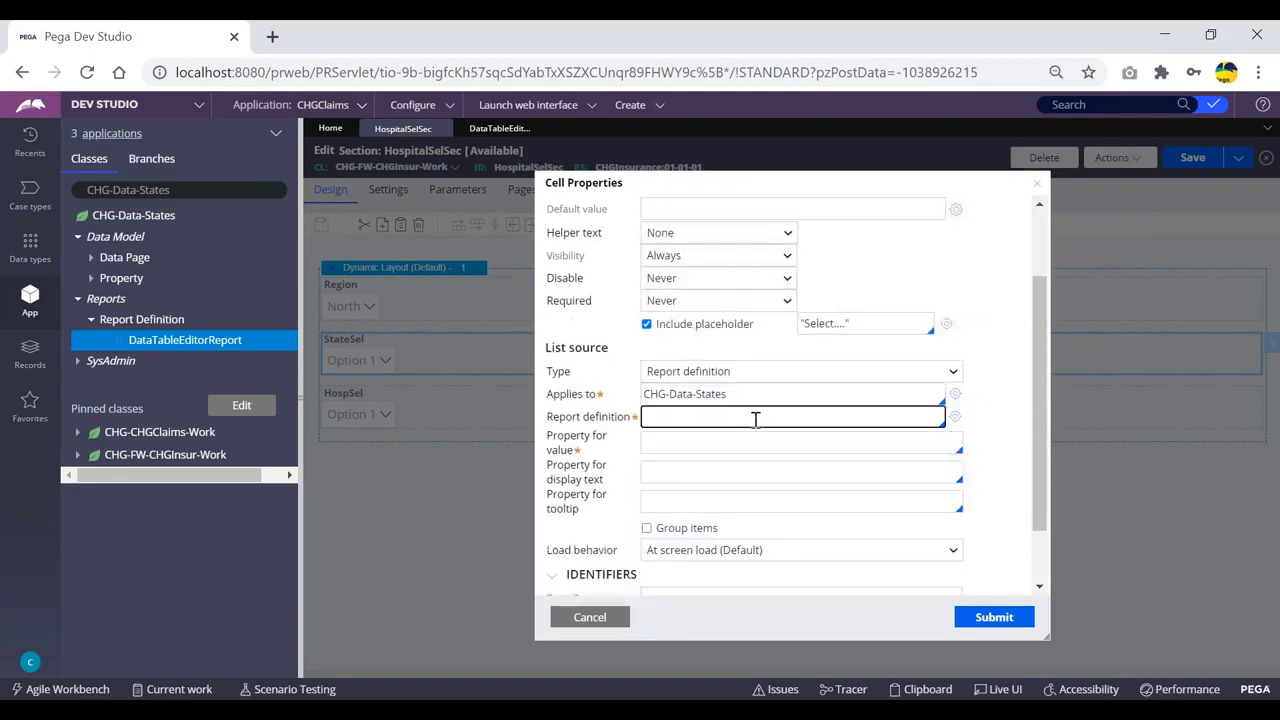
pyautogui.press('Down')
pyautogui.press('Return')
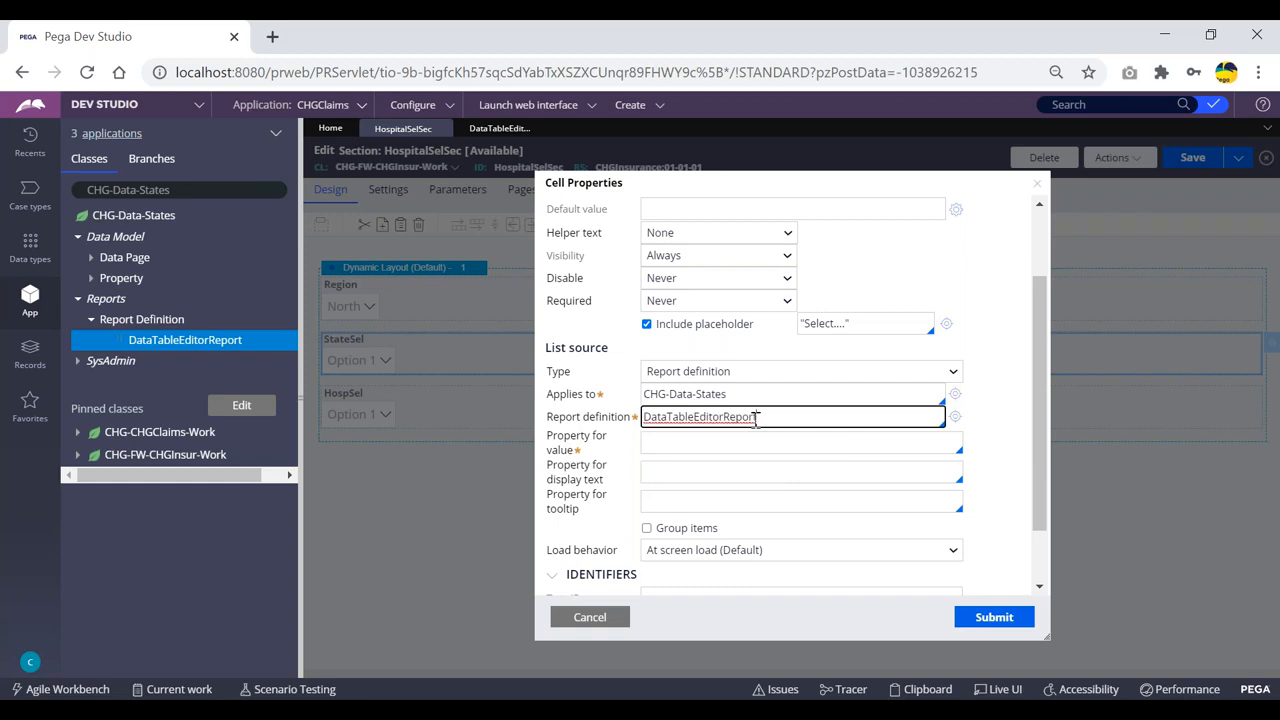
# - Check the column sources in the States report definition, and return to StateSel's cell properties to review the class and report entries
pyautogui.click(700, 439)
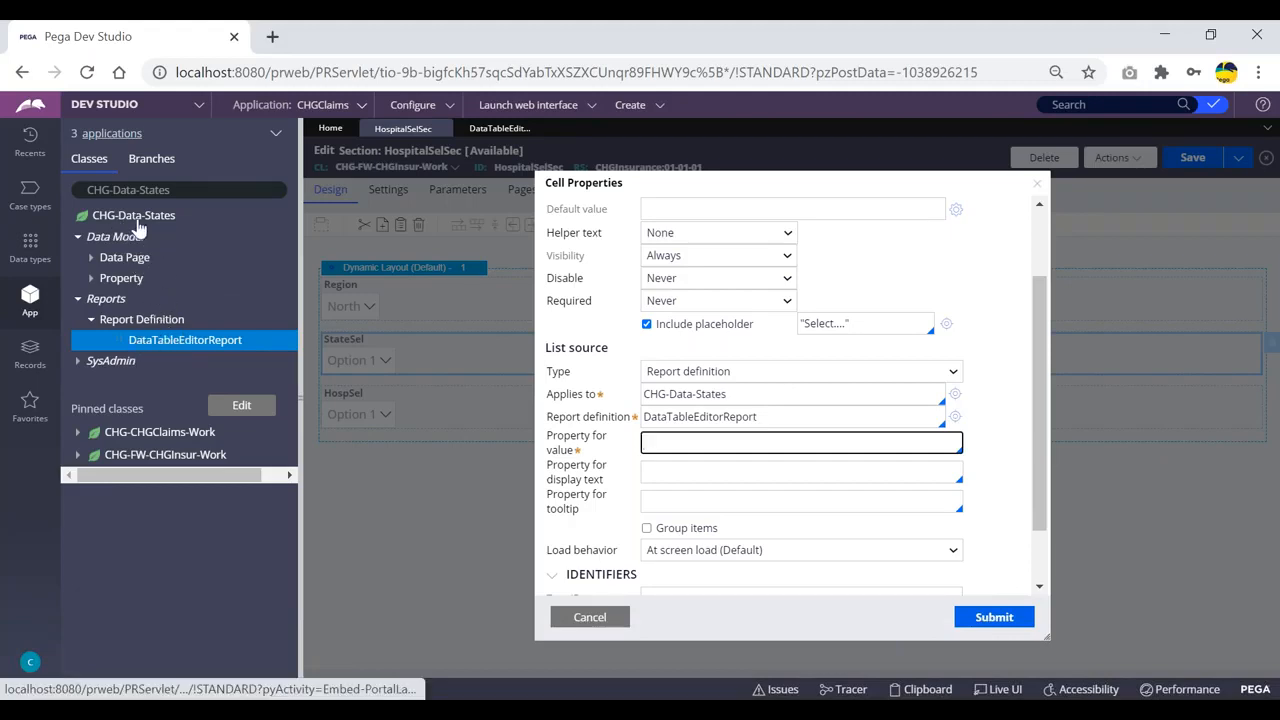
pyautogui.click(512, 130)
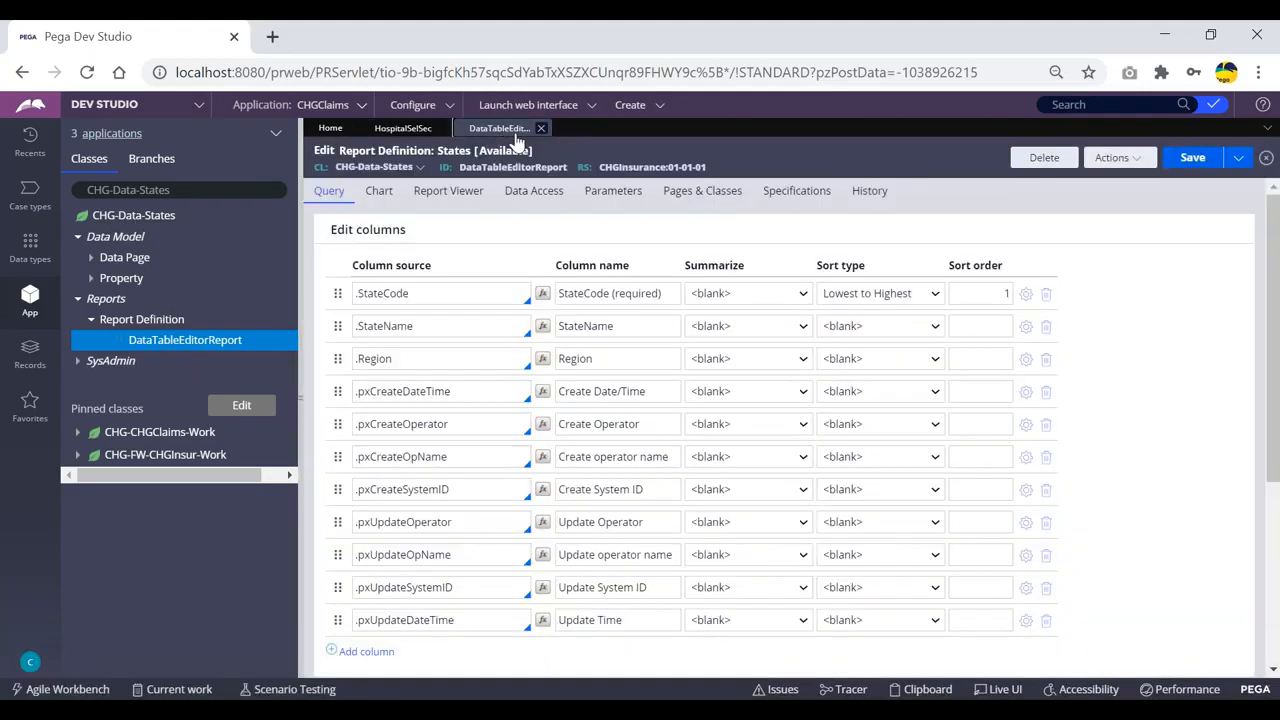
pyautogui.click(420, 293)
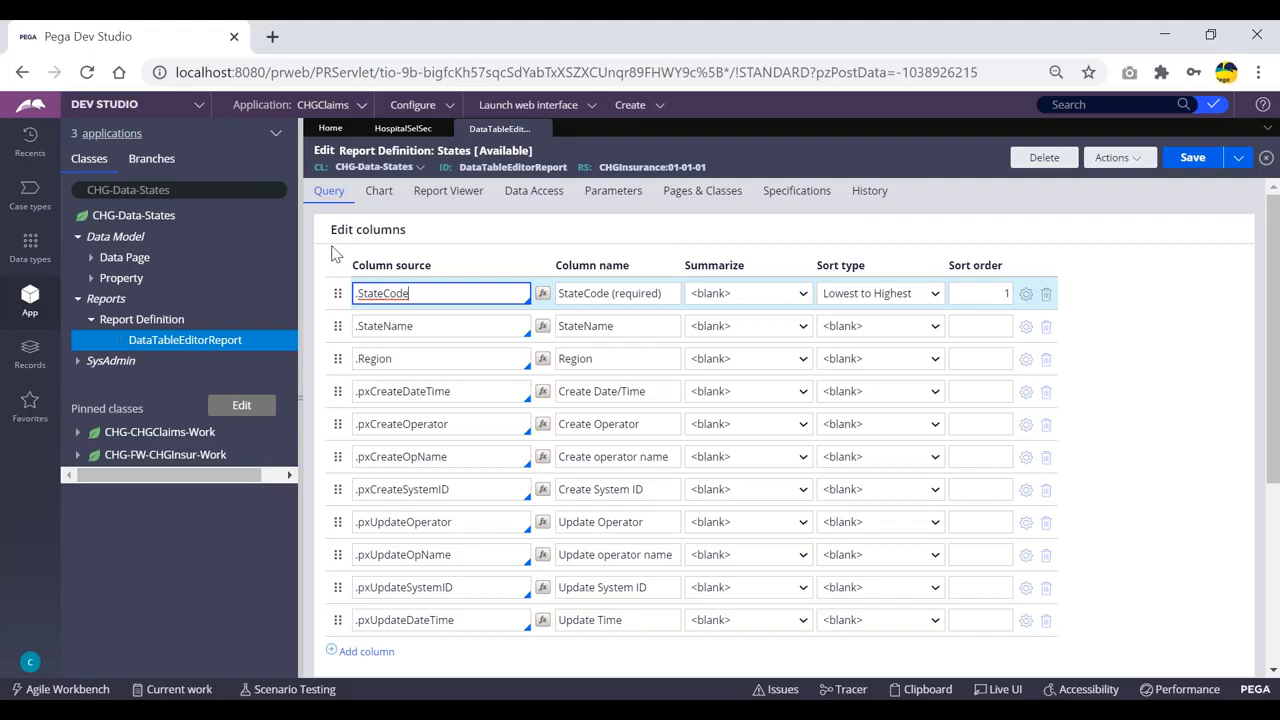
pyautogui.click(413, 131)
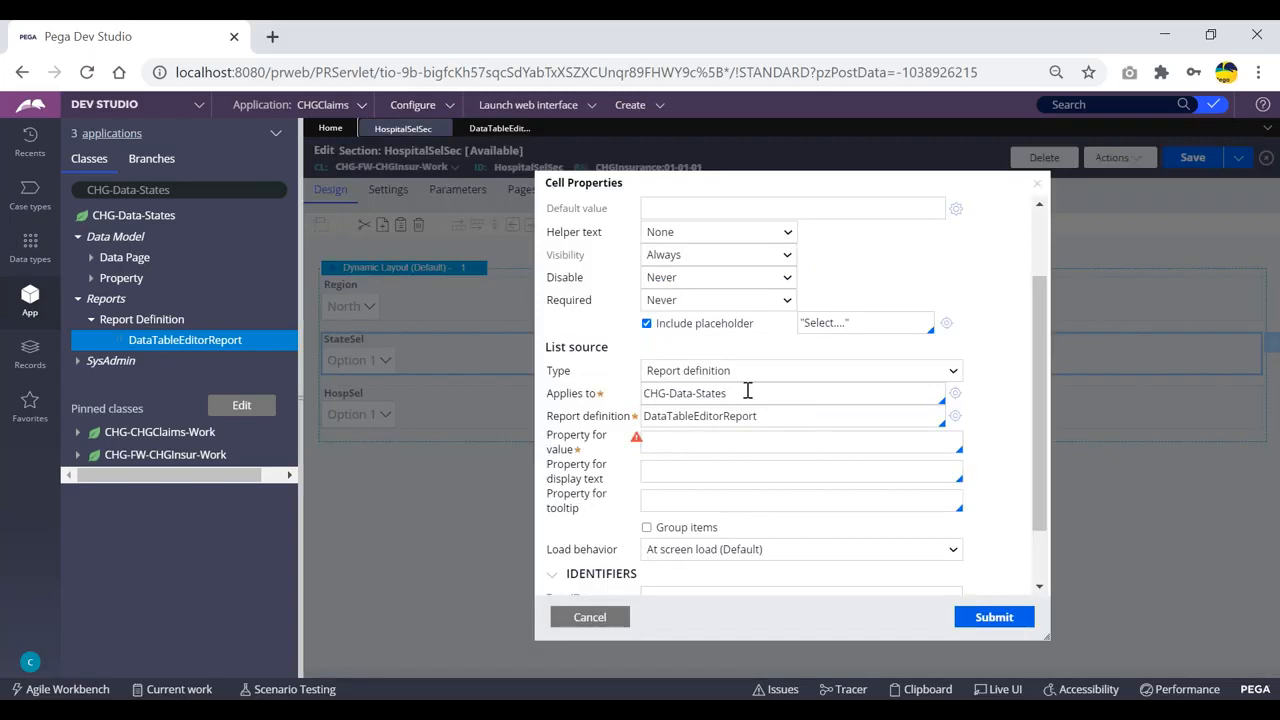
pyautogui.moveTo(739, 394); pyautogui.dragTo(640, 395)
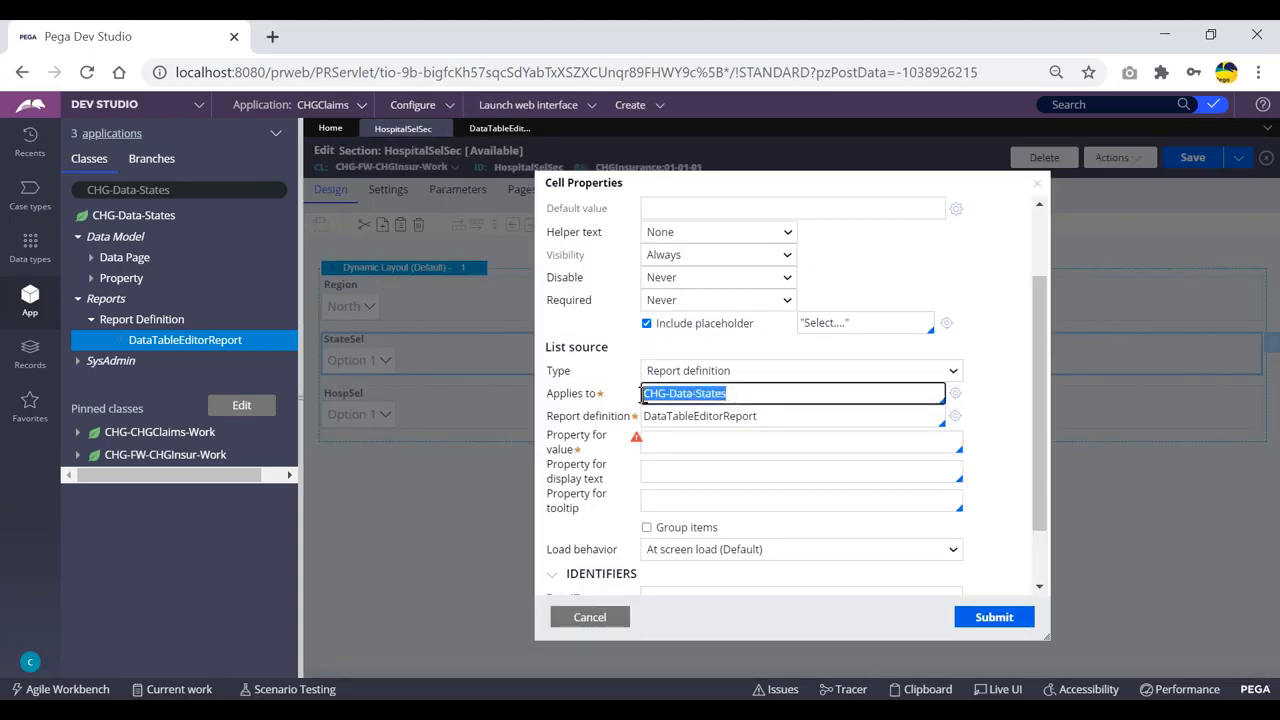
pyautogui.click(771, 416)
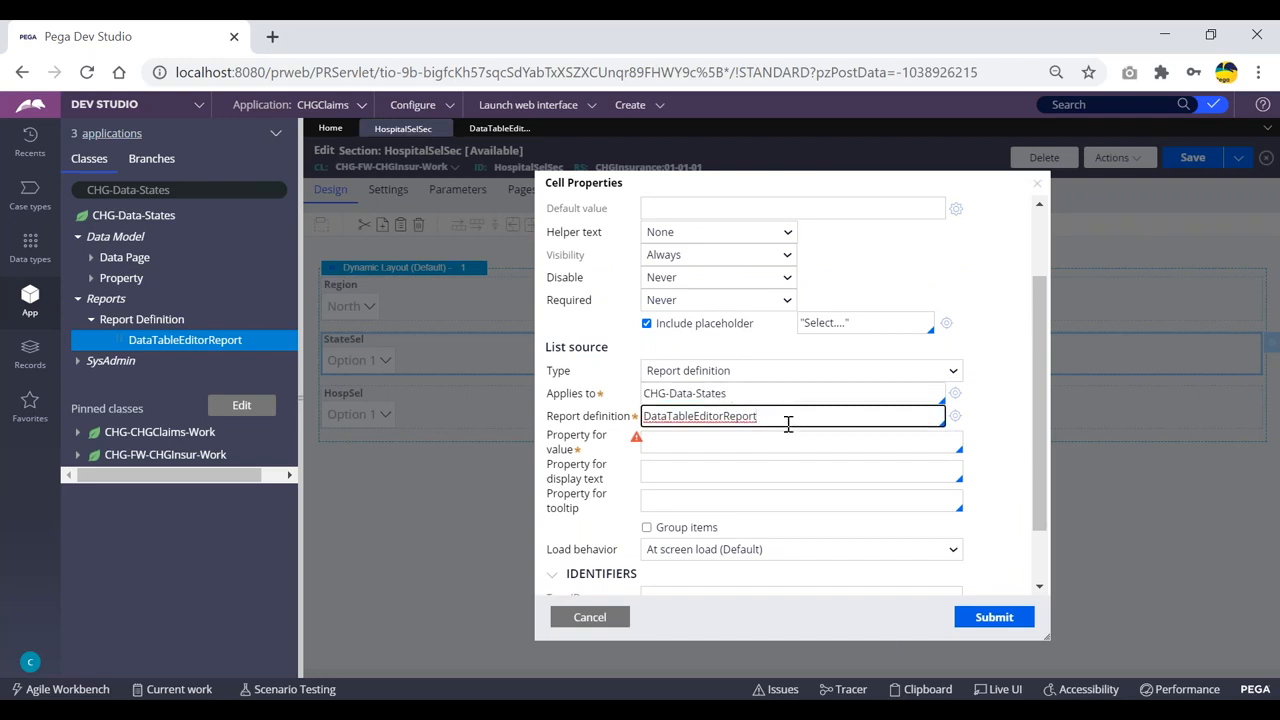
# - Set the StateSel dropdown's property for value to .StateCode
pyautogui.click(707, 442)
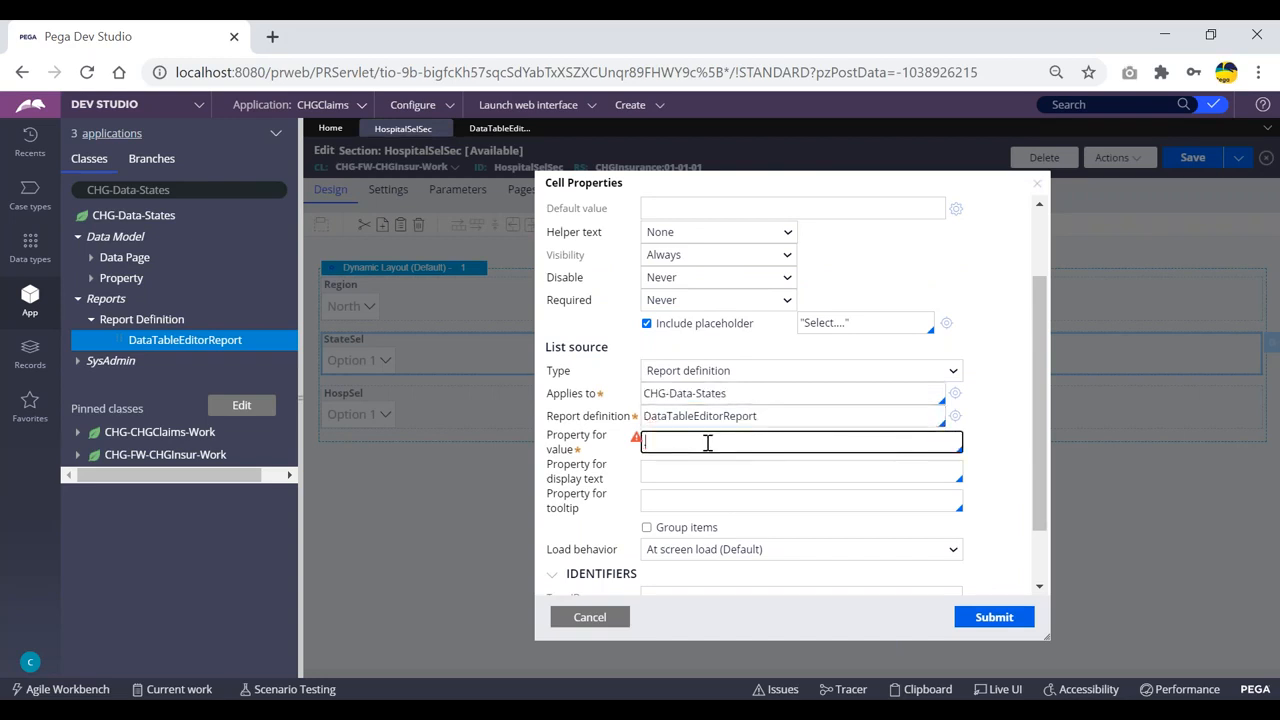
pyautogui.write('.')
pyautogui.press('Down')
pyautogui.press('Up')
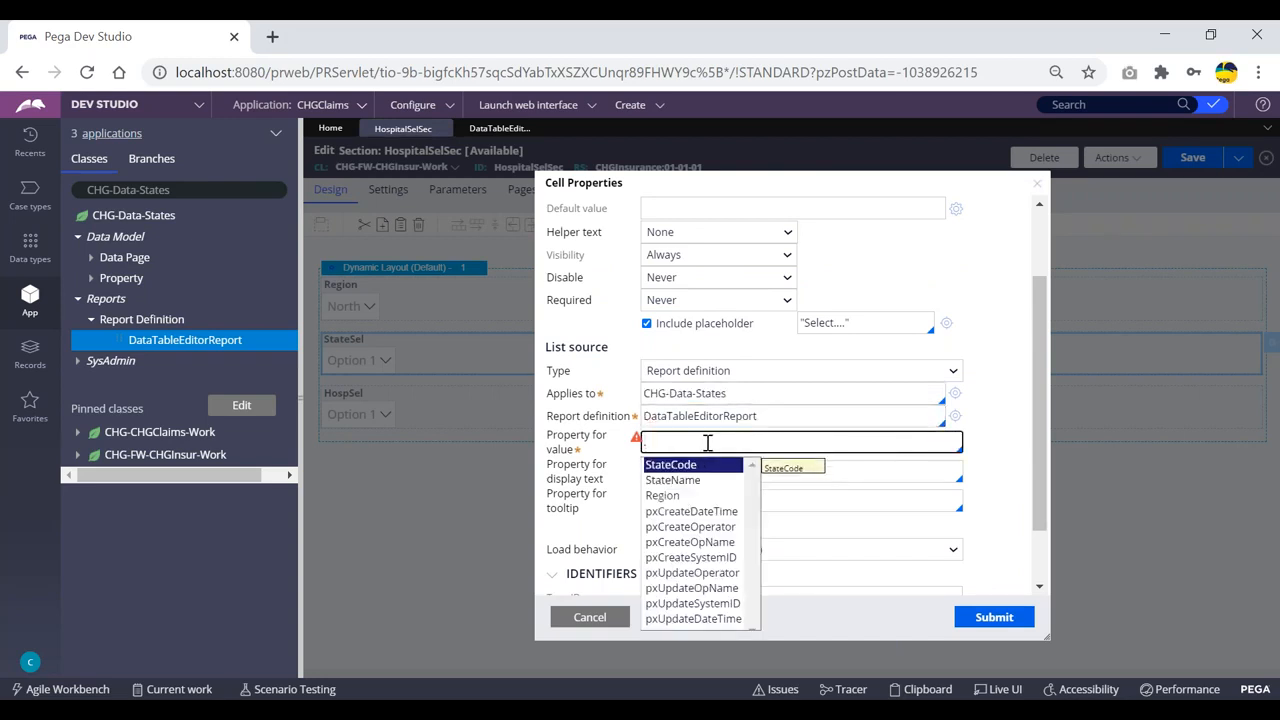
pyautogui.press('Return')
# - Set StateSel's property for display text to .StateName, submit the cell properties and save the section
pyautogui.click(719, 467)
pyautogui.press('BackSpace')
pyautogui.press('BackSpace')
pyautogui.press('BackSpace')
pyautogui.press('BackSpace')
pyautogui.write('na')
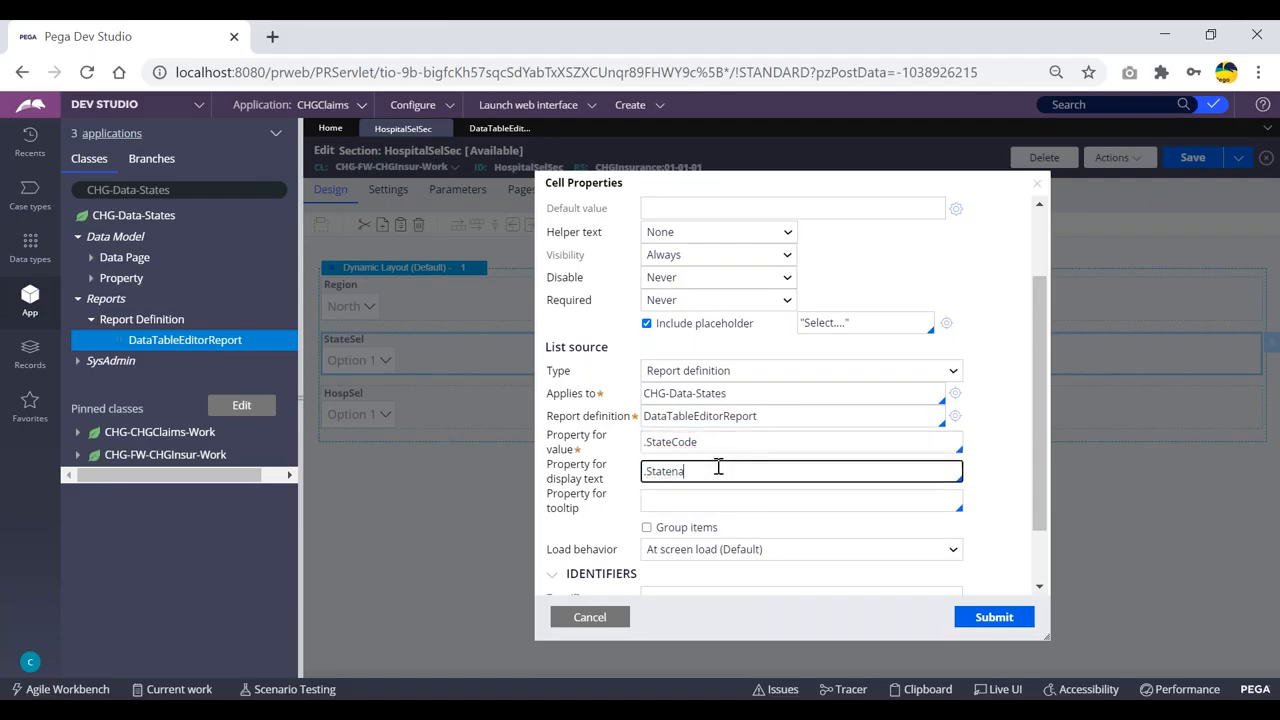
pyautogui.press('Return')
pyautogui.scroll(-1, 894, 465)
pyautogui.click(990, 617)
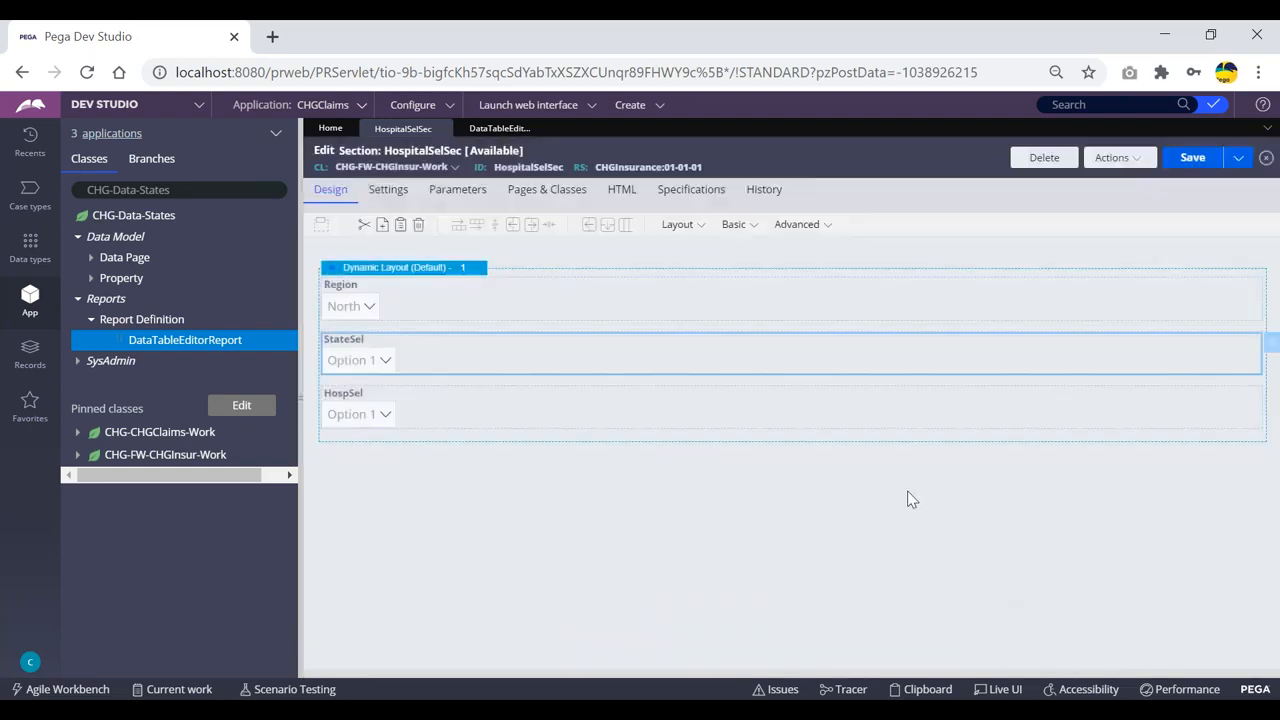
pyautogui.click(1191, 160)
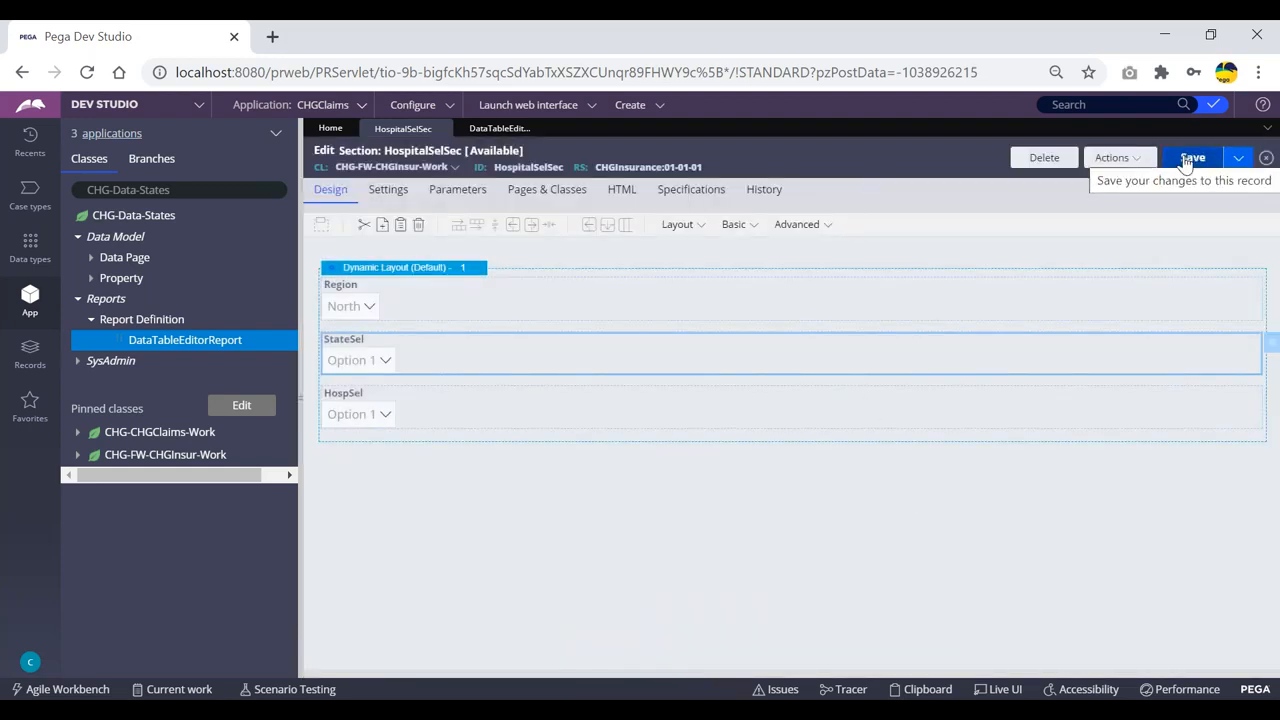
# - Open the HospSel dropdown's cell properties and set its list source type to Report definition
pyautogui.click(453, 417)
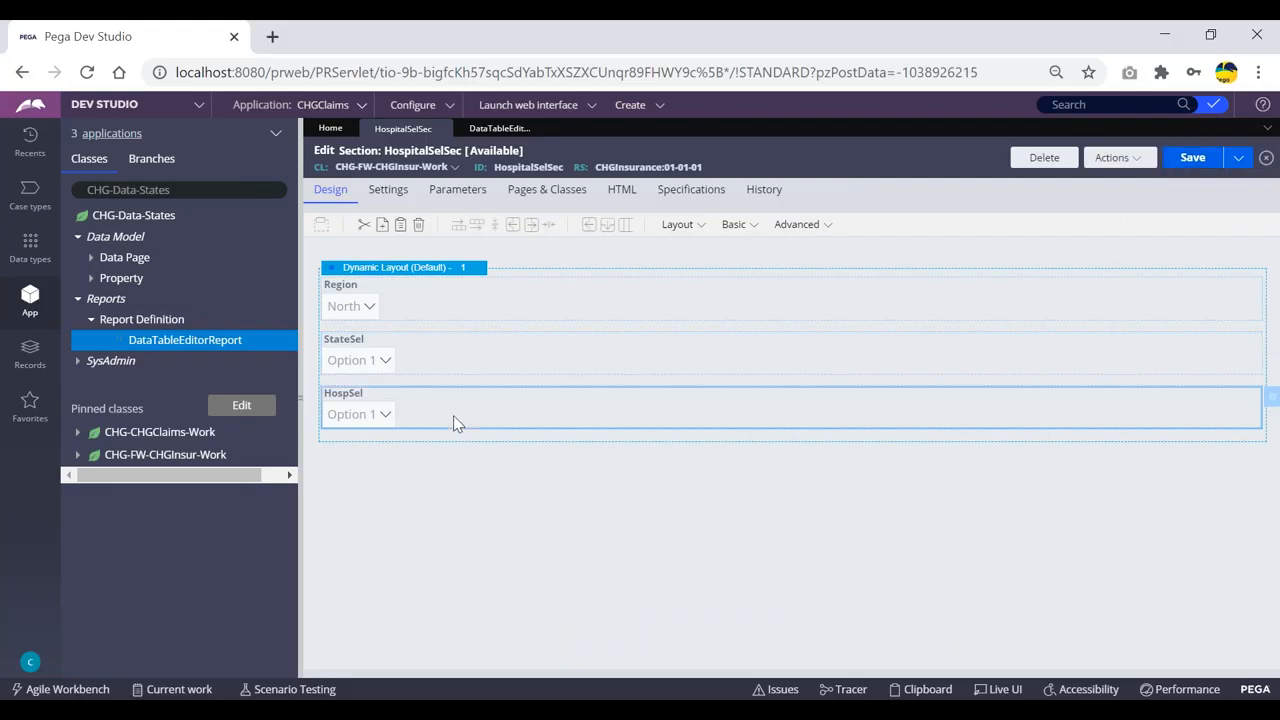
pyautogui.doubleClick(453, 415)
pyautogui.click(705, 472)
pyautogui.click(708, 538)
# - Set the HospSel list source to apply to class CHG-Data-Hospital and use the report definition DataTableEditorReport
pyautogui.click(717, 495)
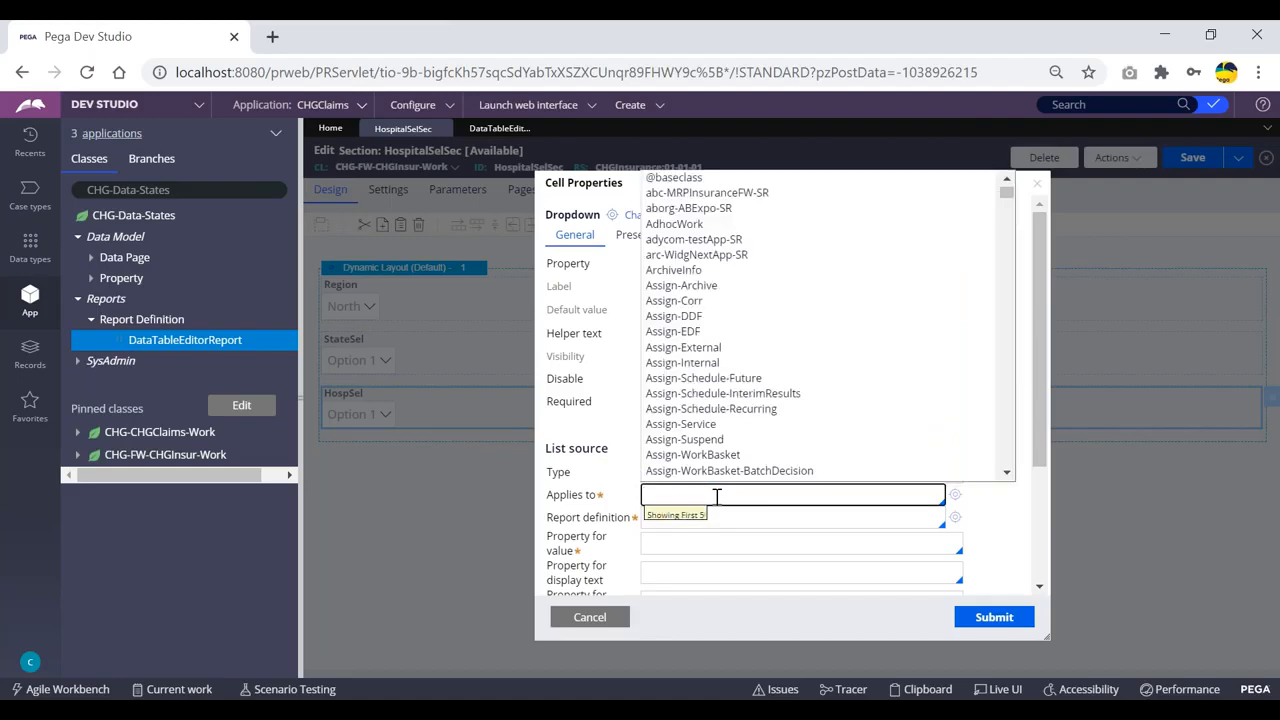
pyautogui.write('chg-')
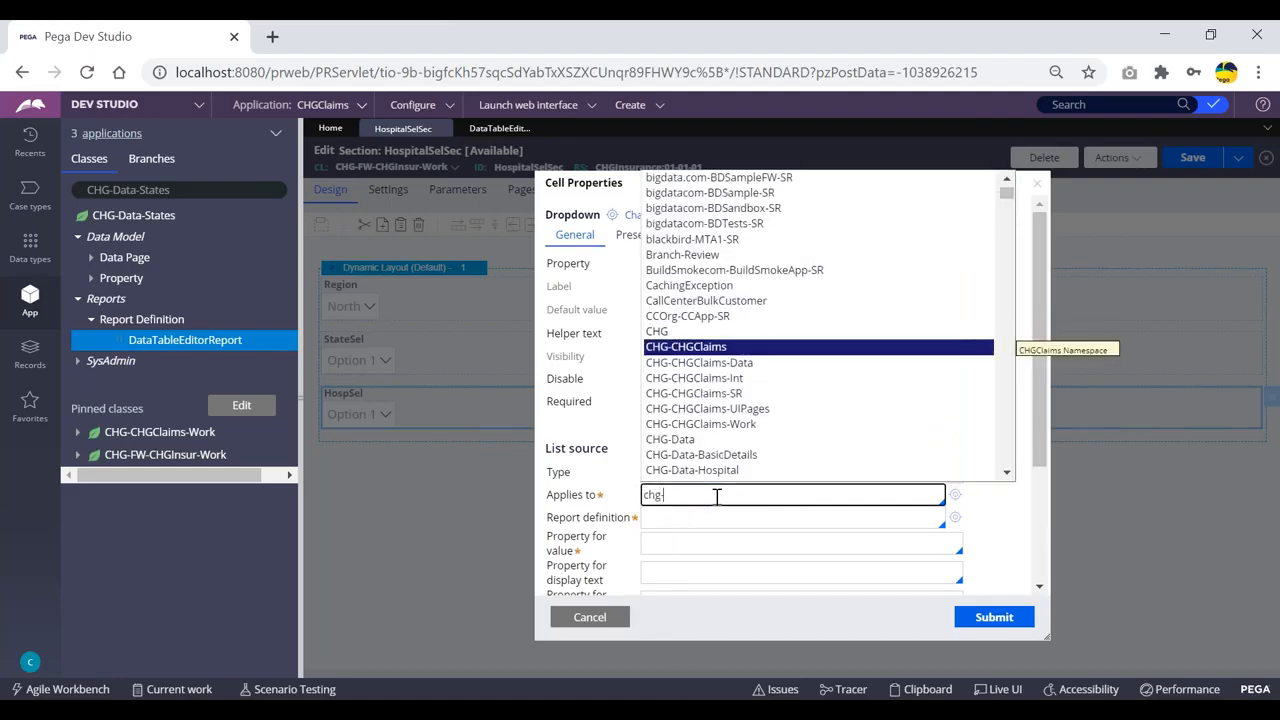
pyautogui.write('data')
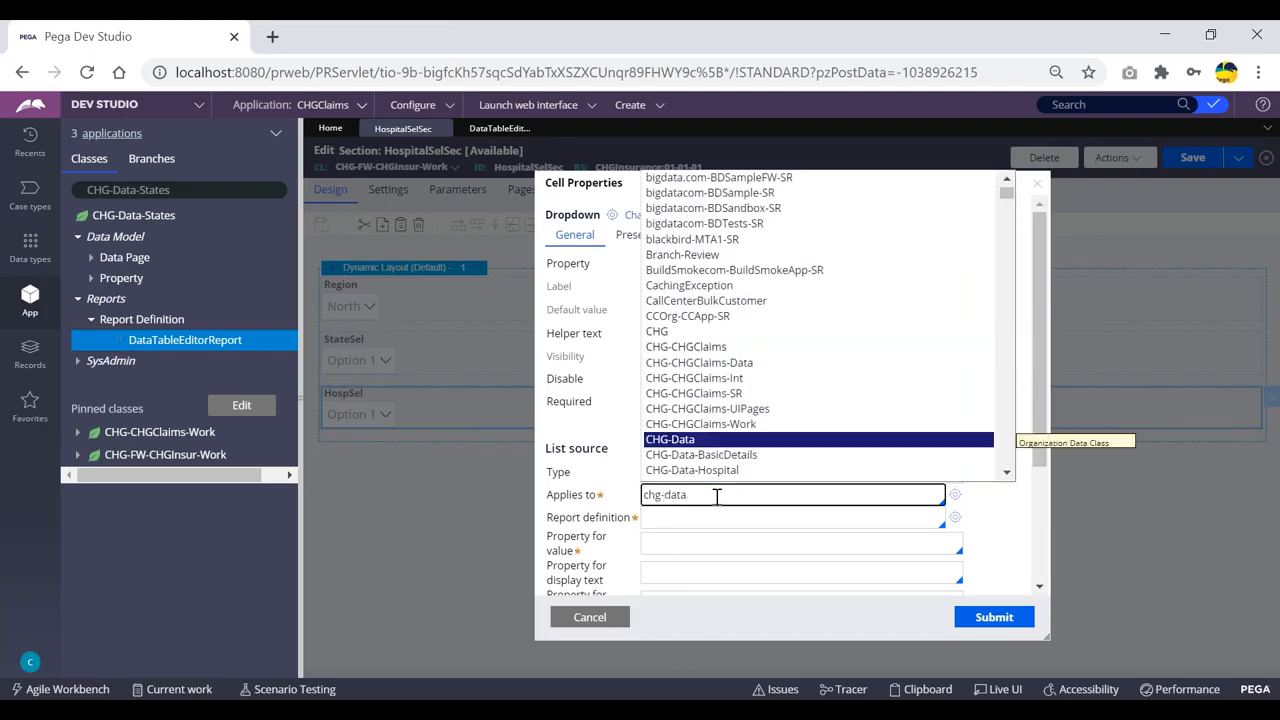
pyautogui.press('Down')
pyautogui.press('Down')
pyautogui.press('Return')
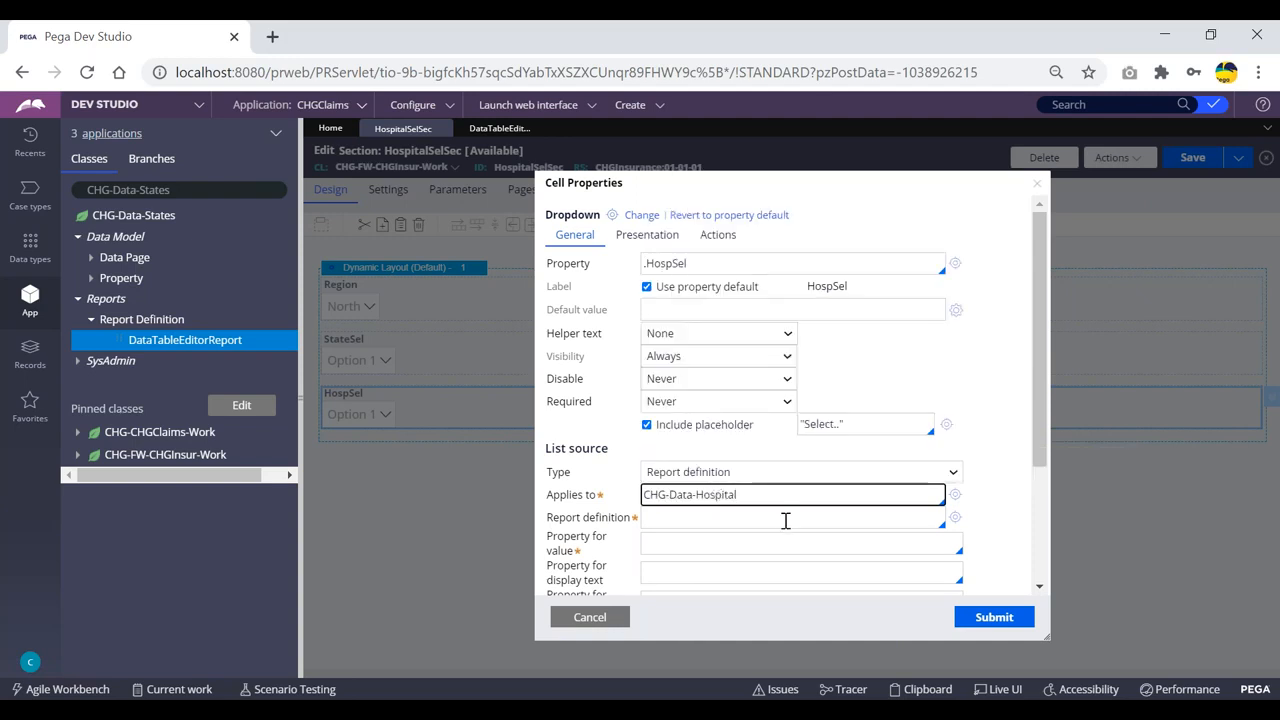
pyautogui.click(708, 520)
pyautogui.press('Down')
pyautogui.press('Return')
# - Set the HospSel dropdown's property for value to .HospitalCode
pyautogui.click(802, 545)
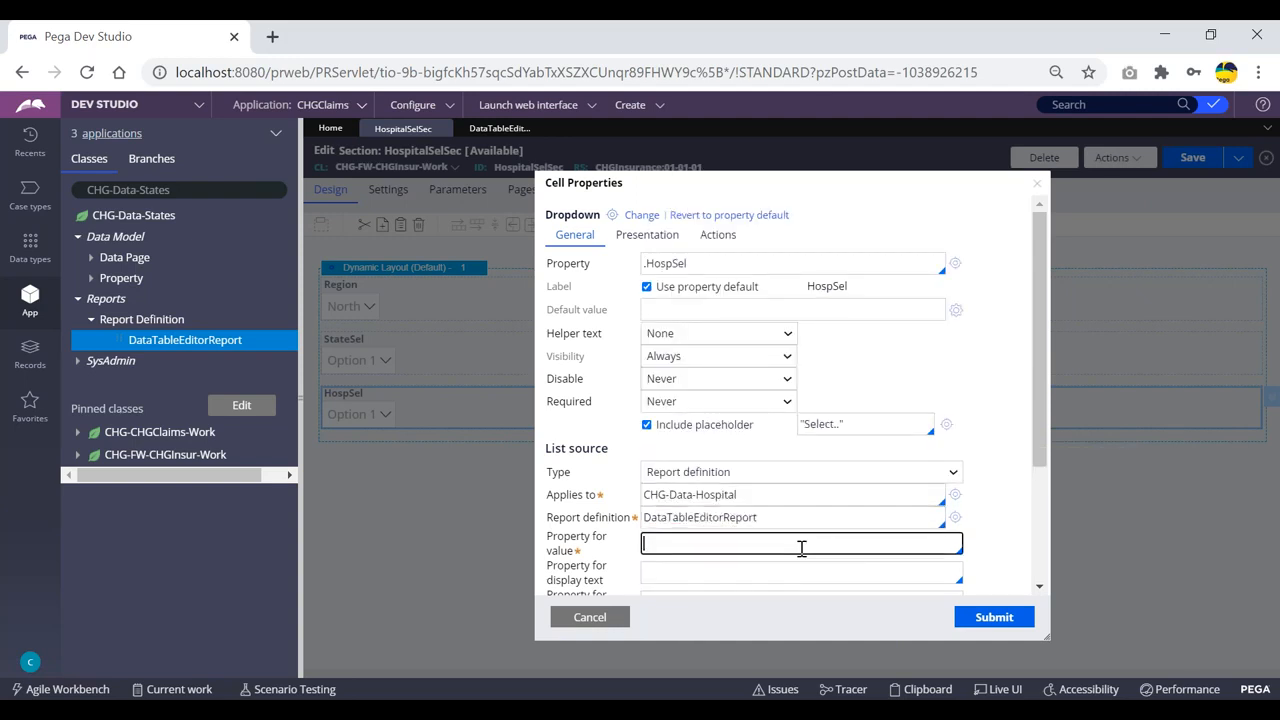
pyautogui.press('Down')
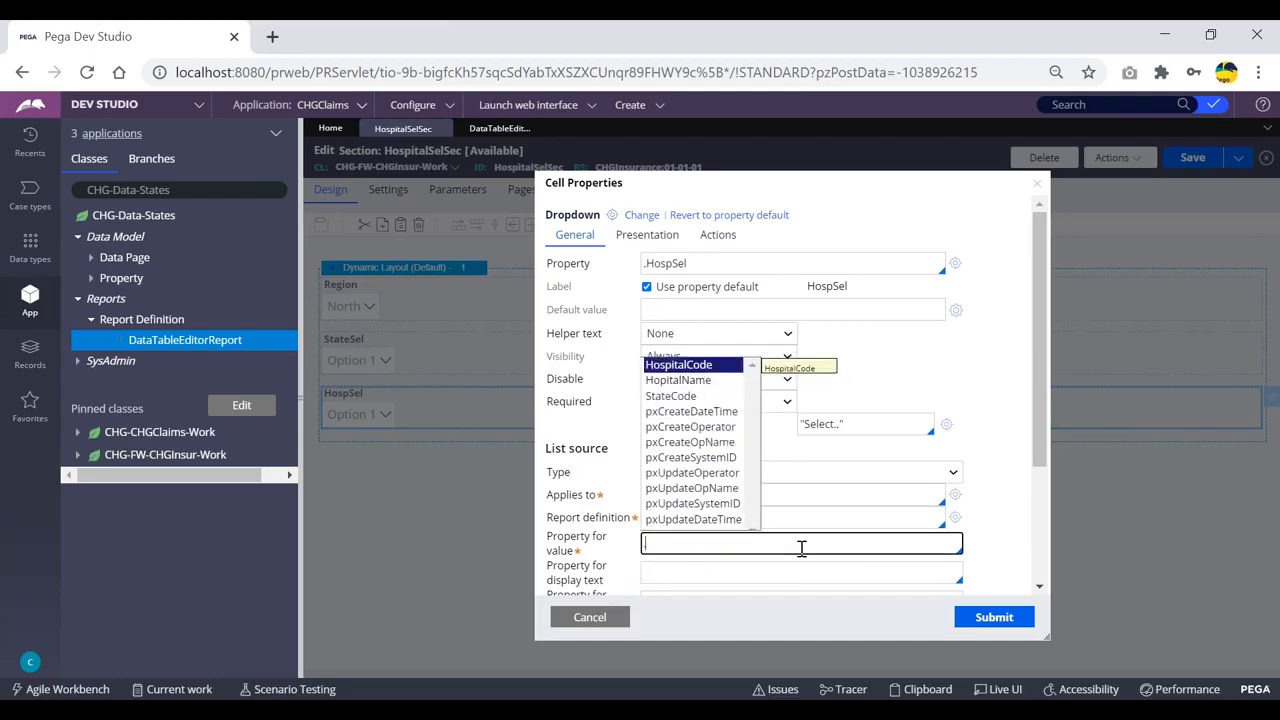
pyautogui.press('Return')
# - Set HospSel's property for display text to .HopitalName, submit the cell properties and save the section
pyautogui.scroll(-3, 794, 549)
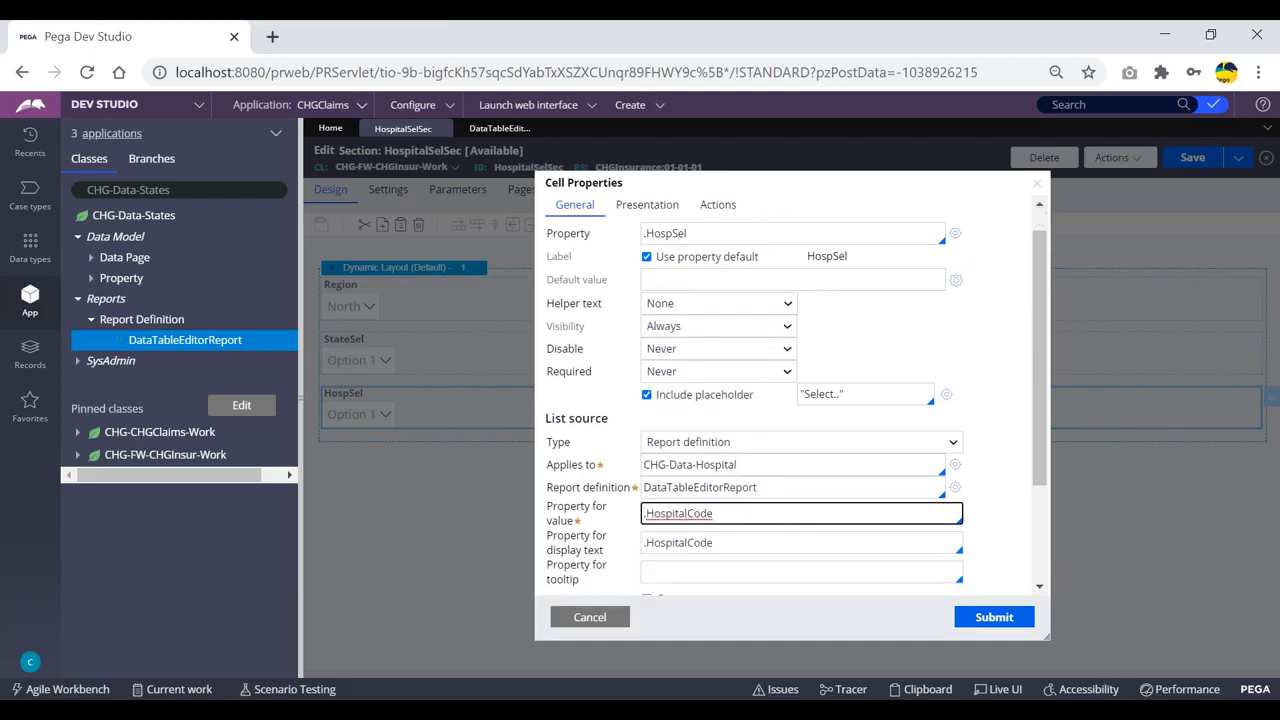
pyautogui.click(731, 396)
pyautogui.press('BackSpace')
pyautogui.press('BackSpace')
pyautogui.write('nam')
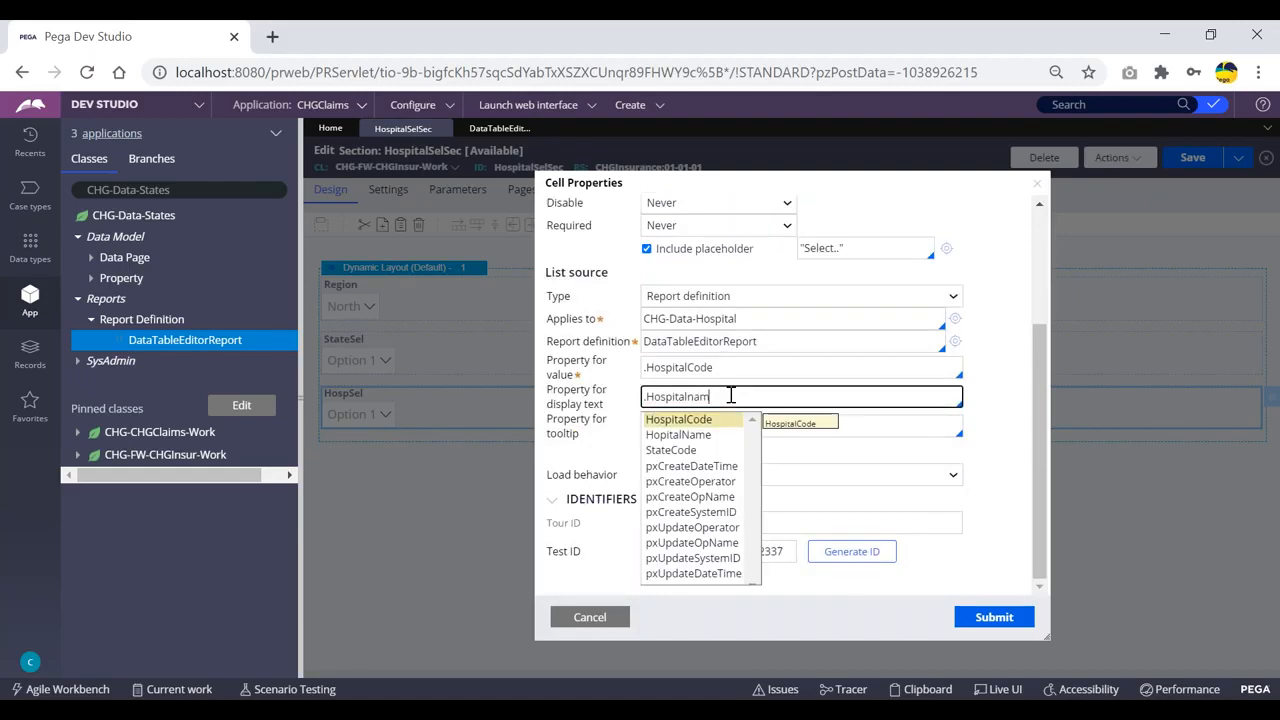
pyautogui.press('Down')
pyautogui.press('Return')
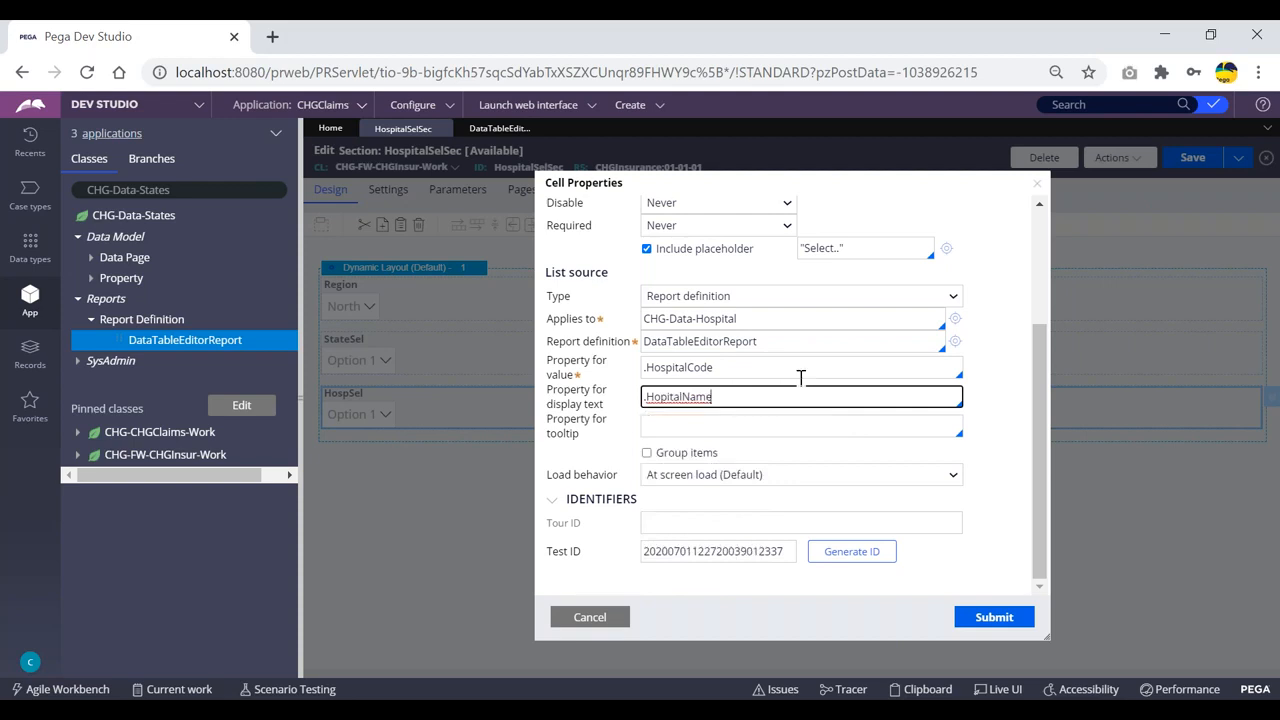
pyautogui.click(1018, 438)
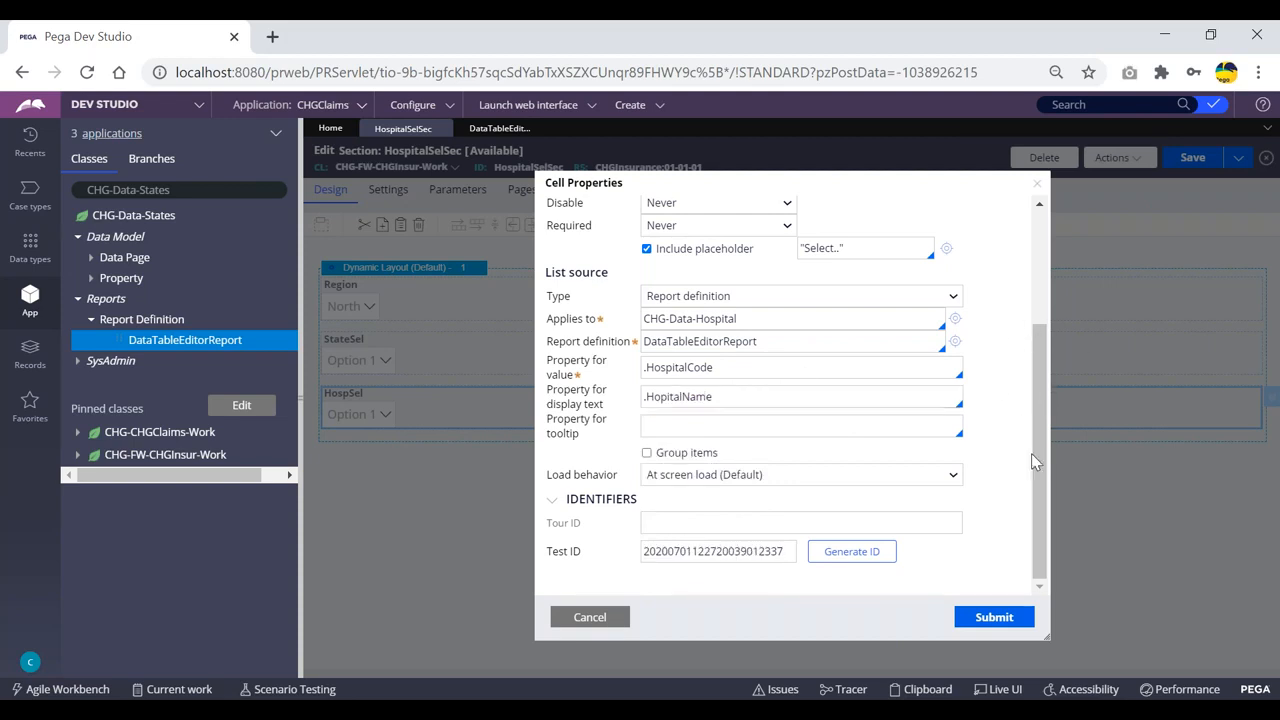
pyautogui.click(994, 617)
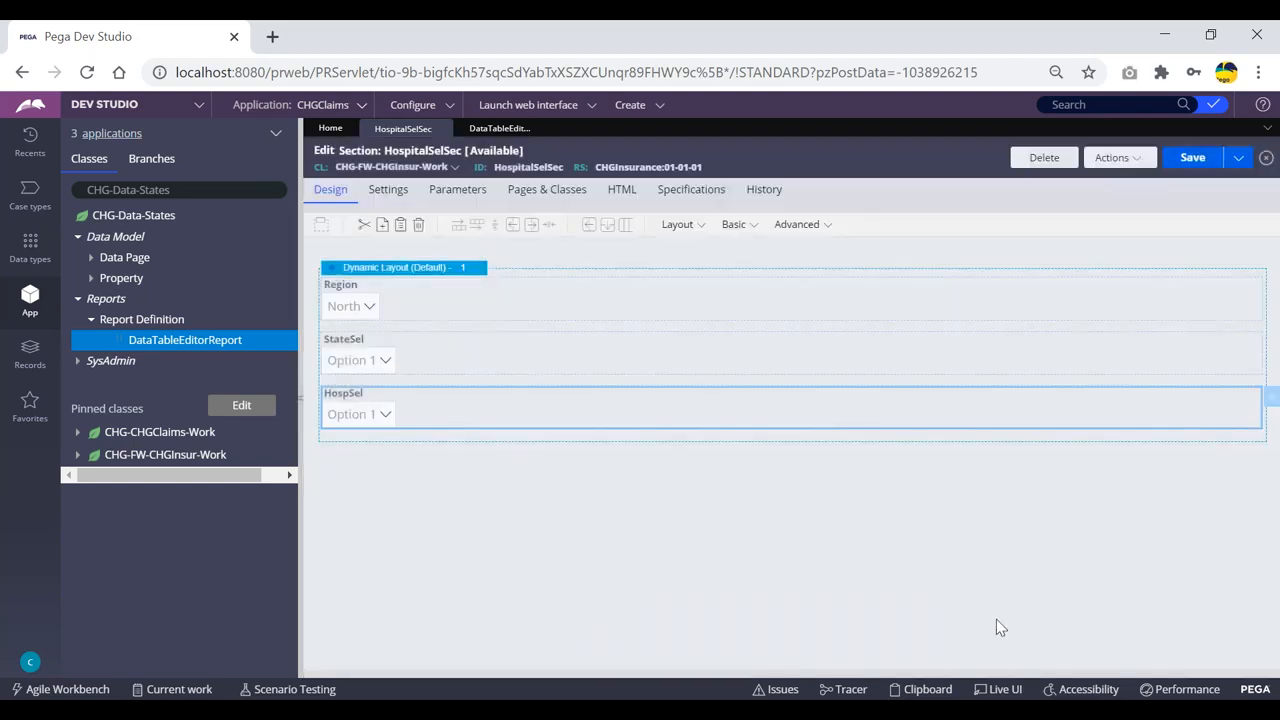
pyautogui.click(1190, 160)
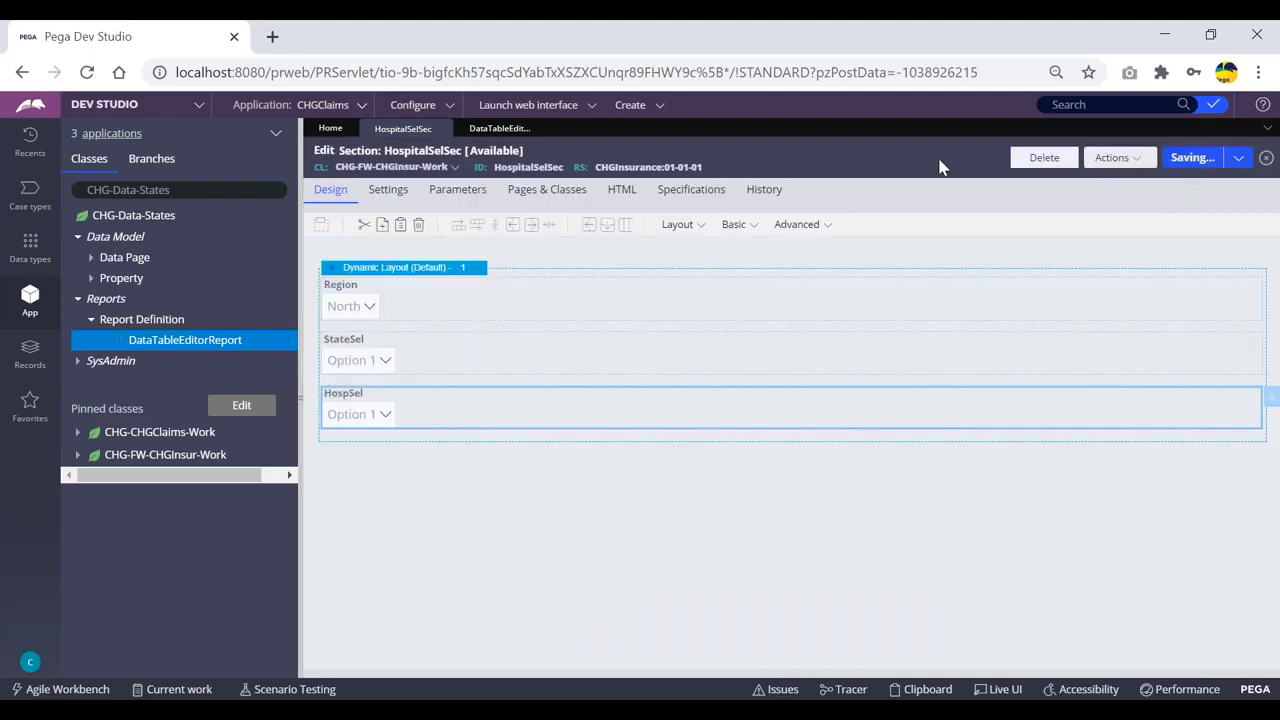
# - Create a new CHGInsuranceFramework case and submit its CustDetailsFA, NomineeFA and TreatmentDetailsFA forms unfilled to reach HospitalSelFA
pyautogui.click(640, 112)
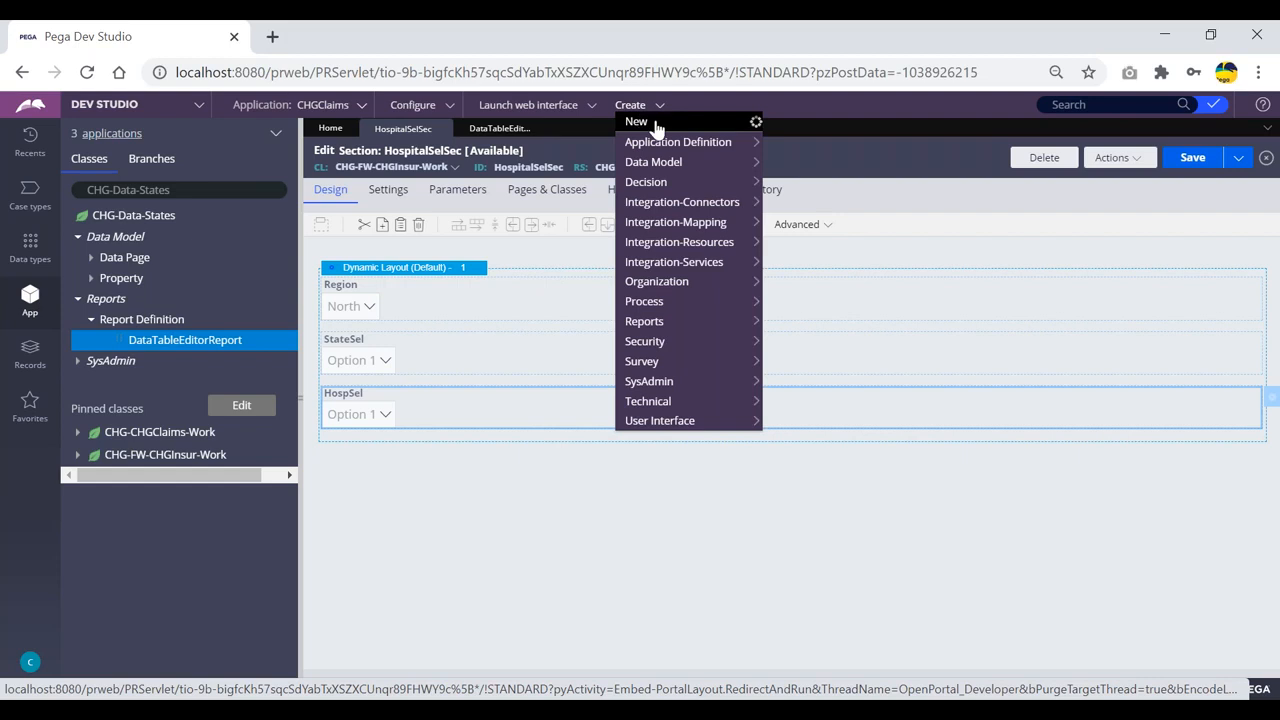
pyautogui.click(803, 129)
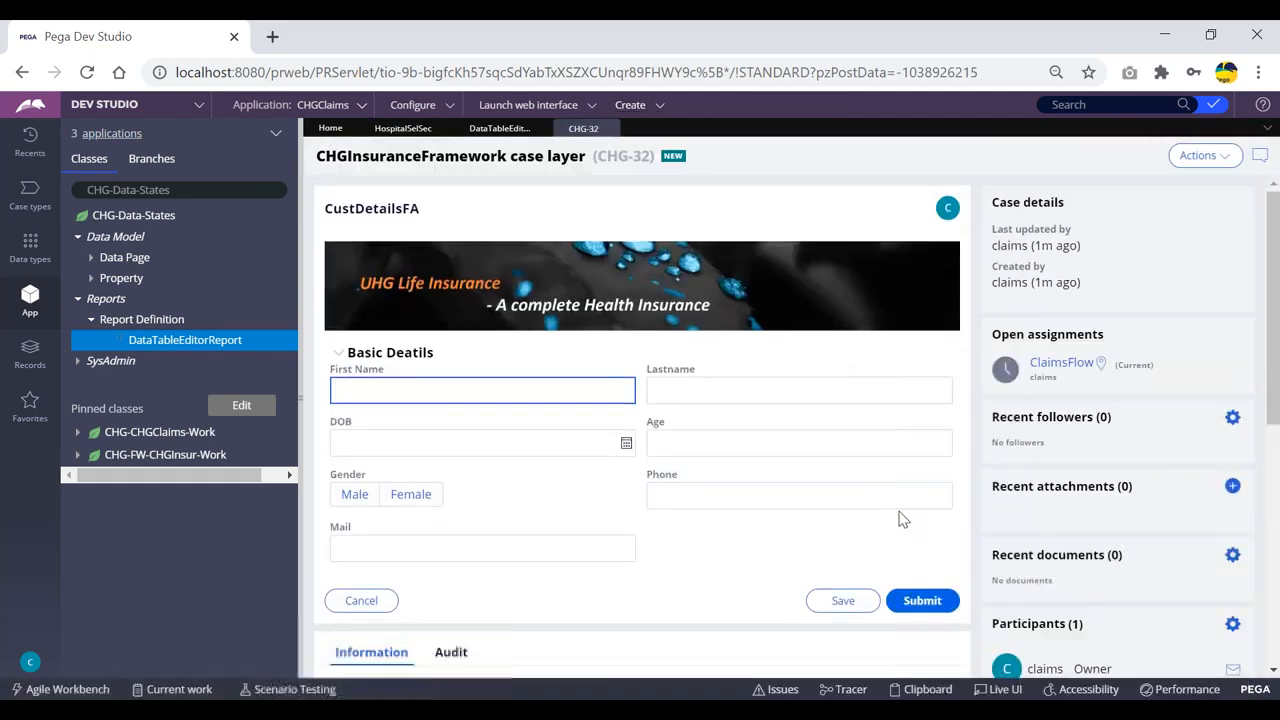
pyautogui.scroll(-1, 922, 537)
pyautogui.click(920, 494)
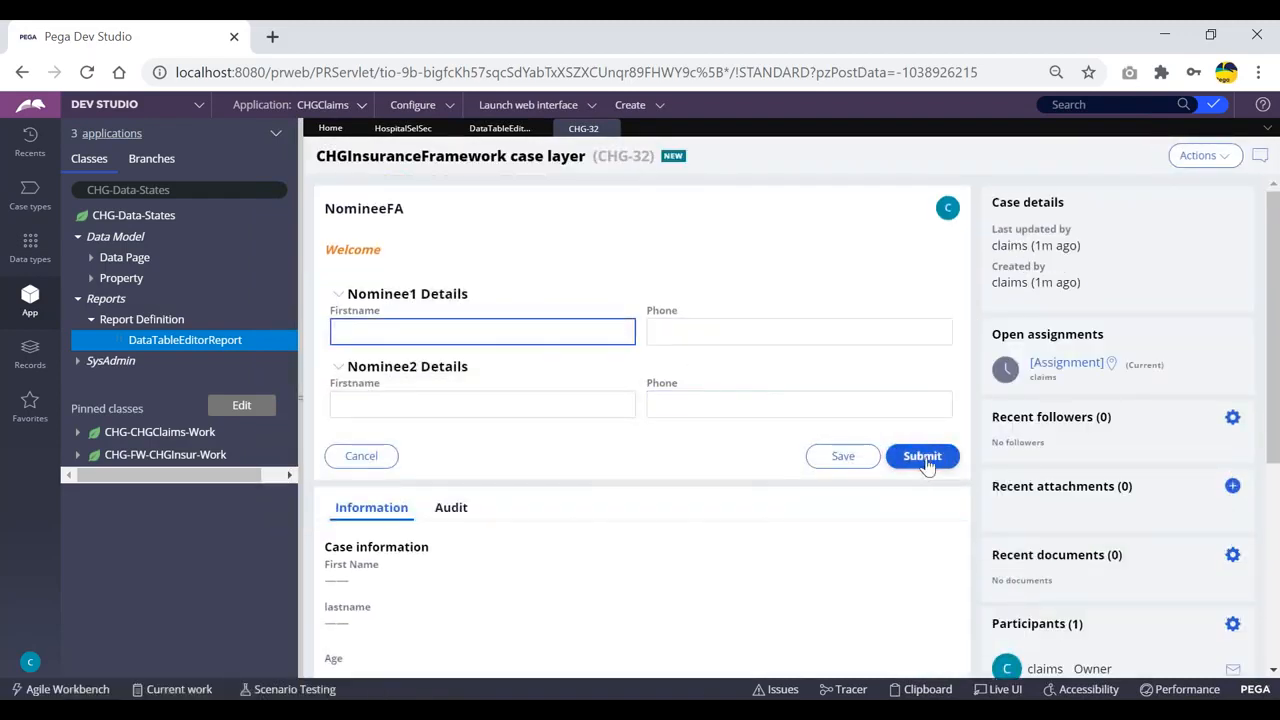
pyautogui.click(920, 456)
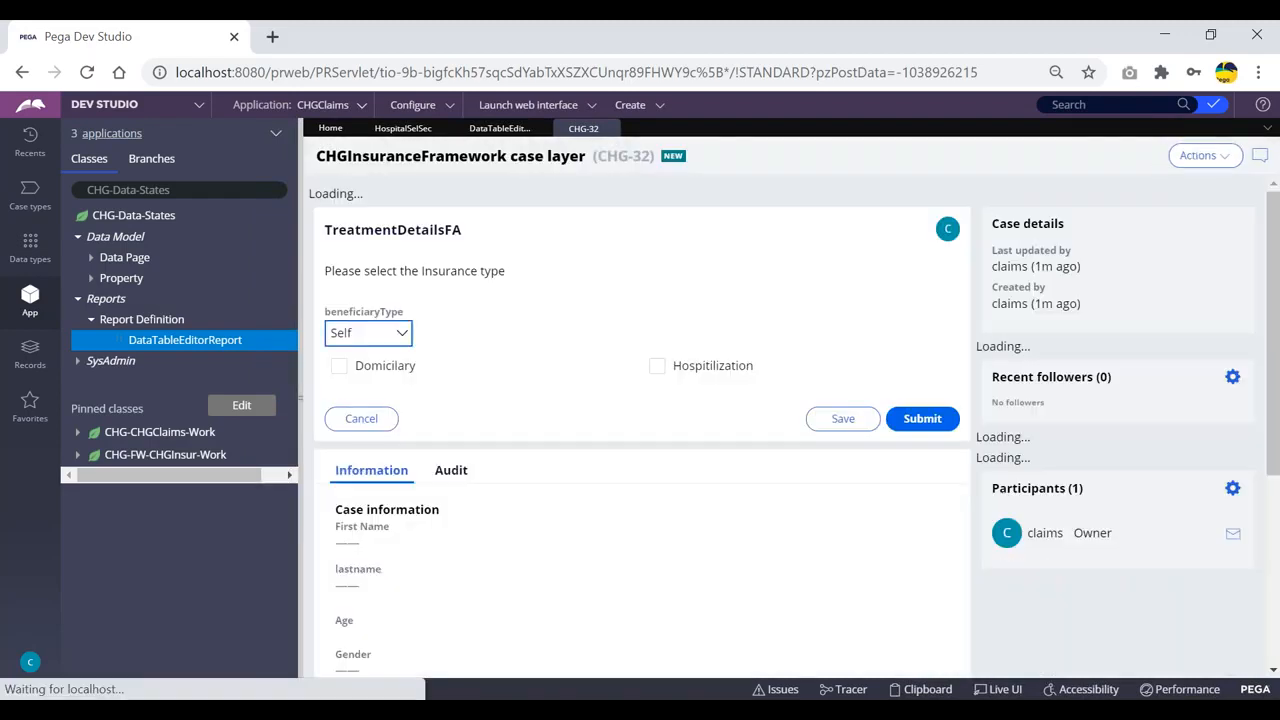
pyautogui.click(908, 396)
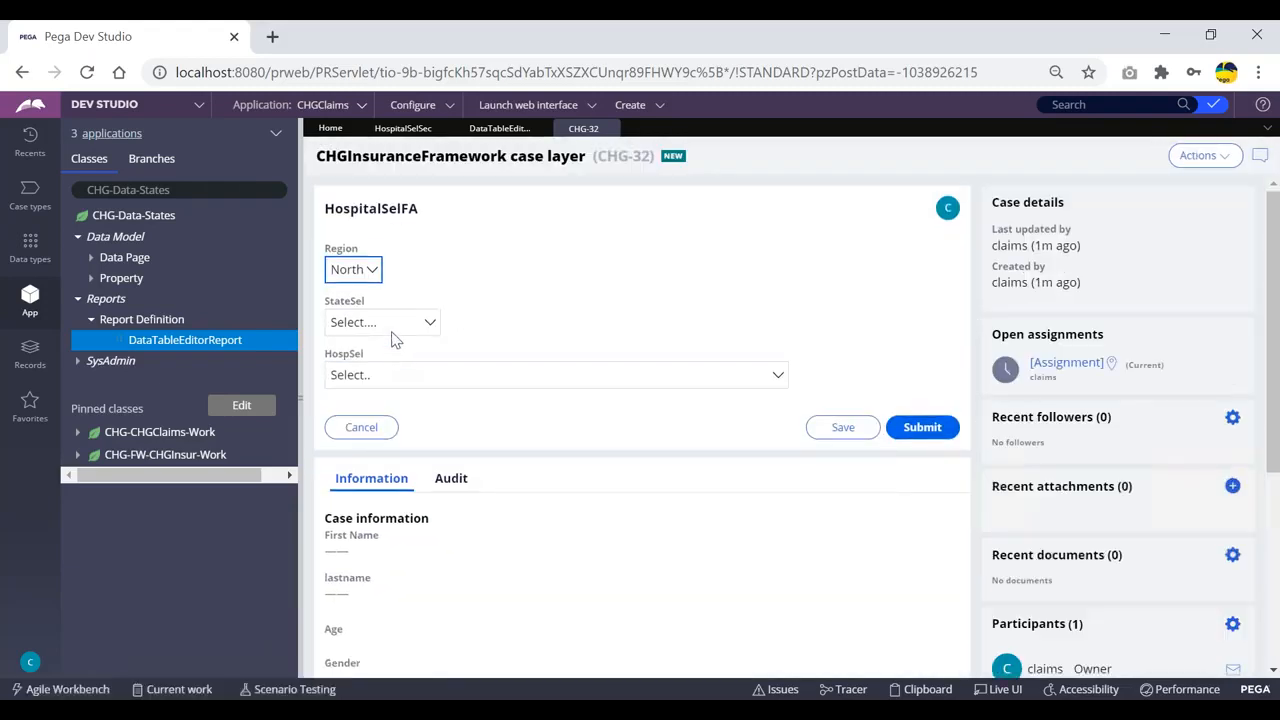
# - Check the options offered by the StateSel and HospSel dropdowns without selecting any
pyautogui.click(398, 324)
pyautogui.click(506, 308)
pyautogui.click(462, 379)
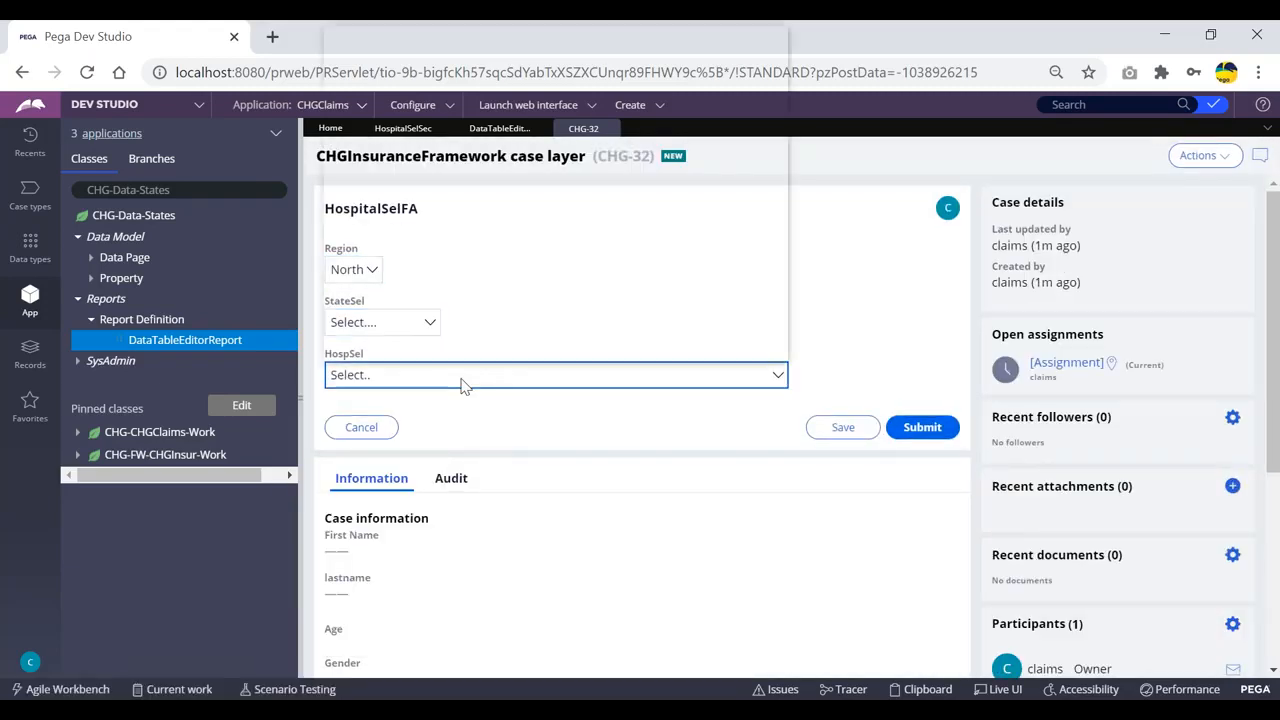
pyautogui.click(850, 257)
# - Open the case's Clipboard and examine the pxResultCount of the States and Hospital RD_DataTableEditorReport pages
pyautogui.click(928, 689)
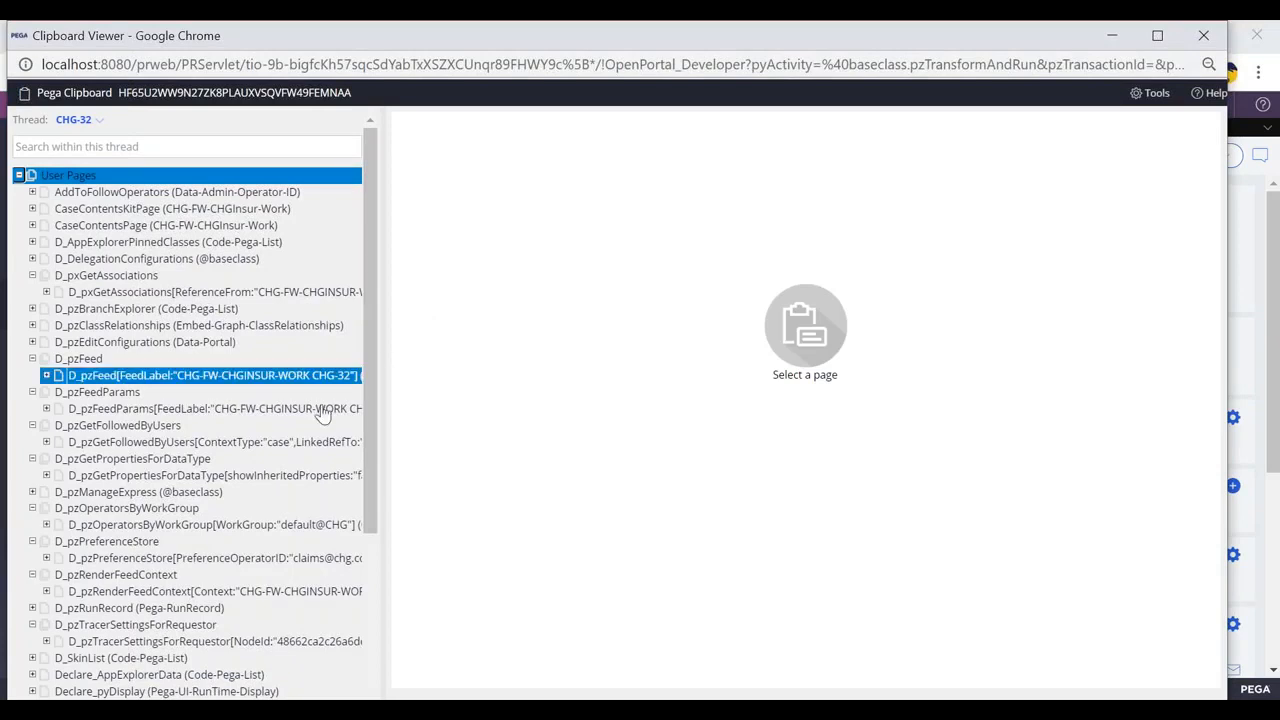
pyautogui.scroll(-3, 237, 365)
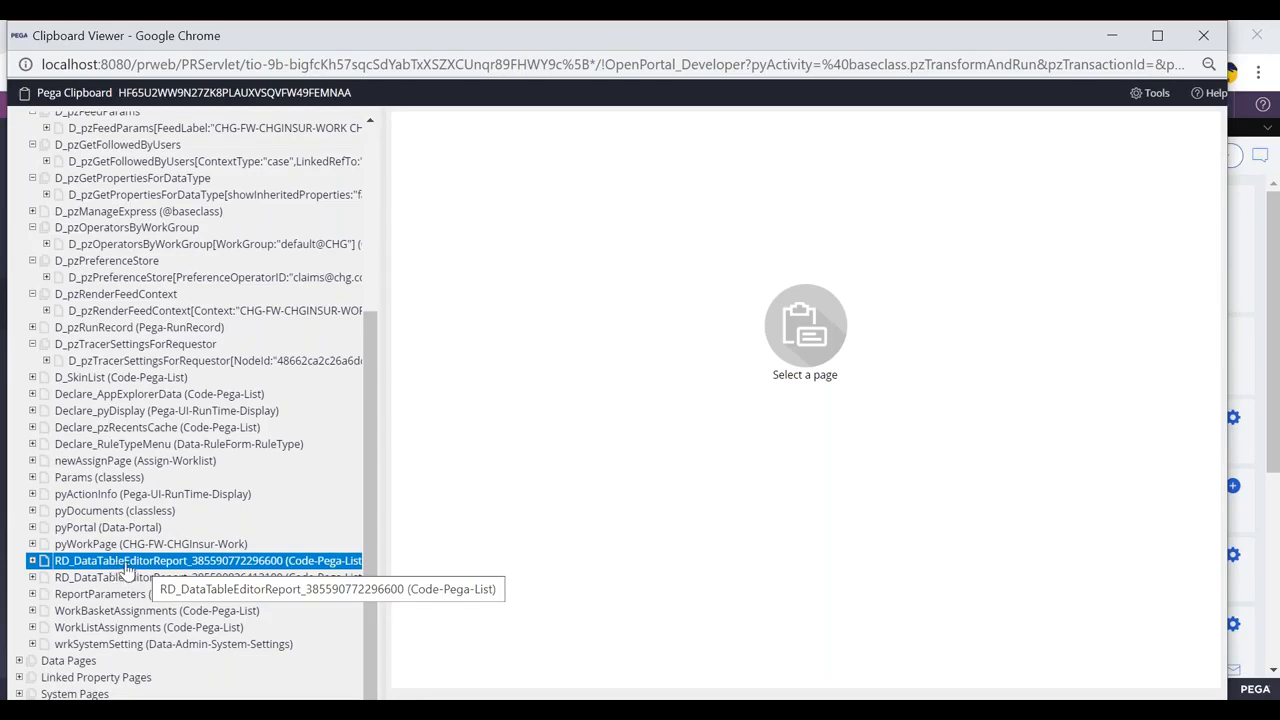
pyautogui.click(138, 562)
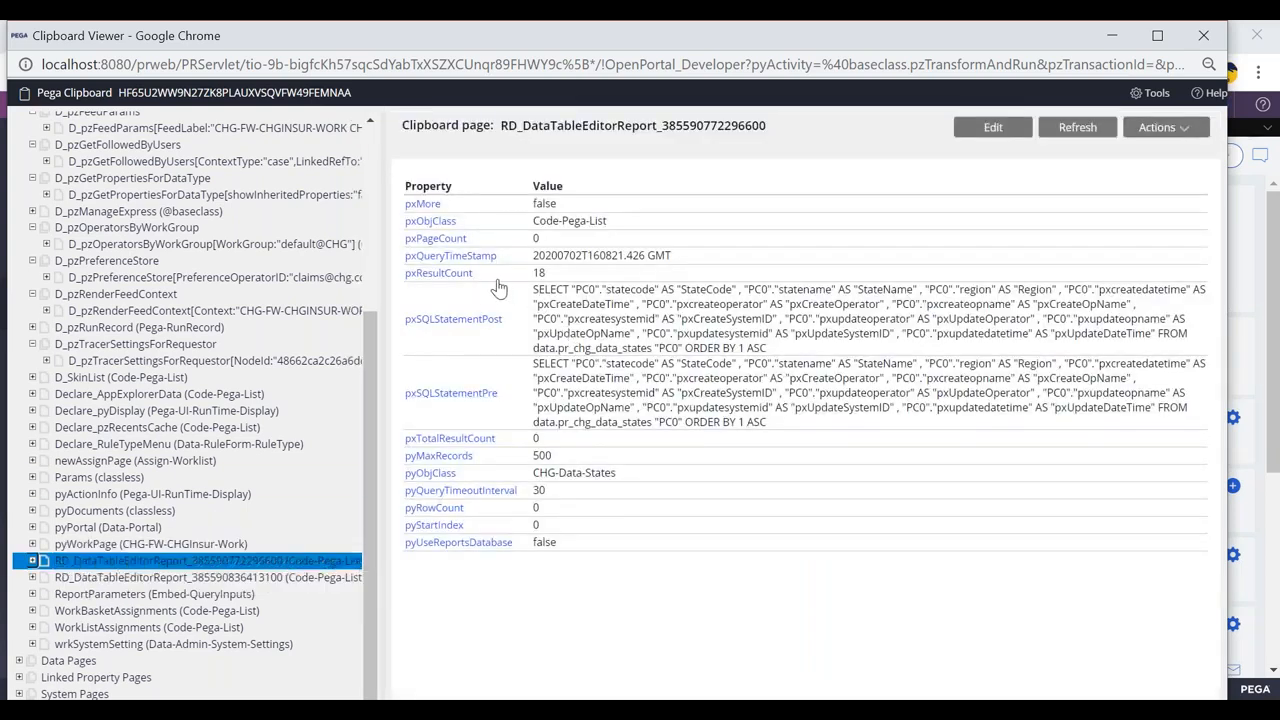
pyautogui.doubleClick(539, 276)
pyautogui.click(120, 578)
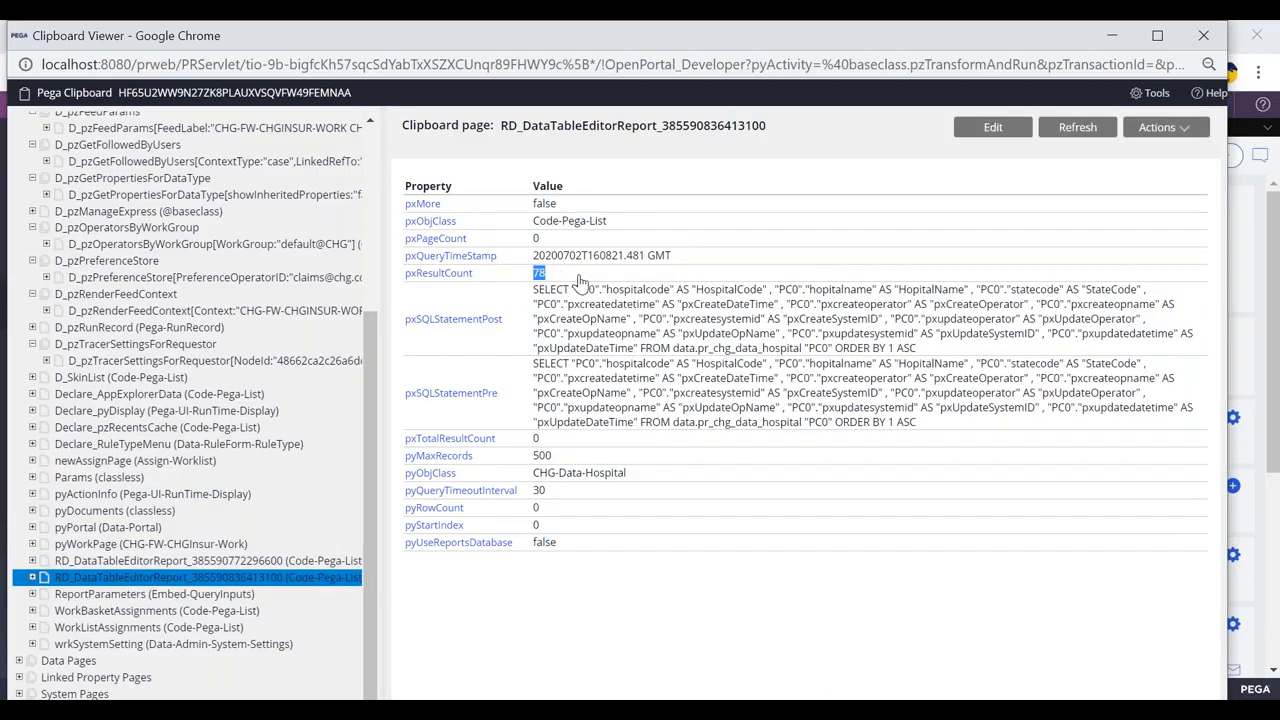
pyautogui.click(135, 561)
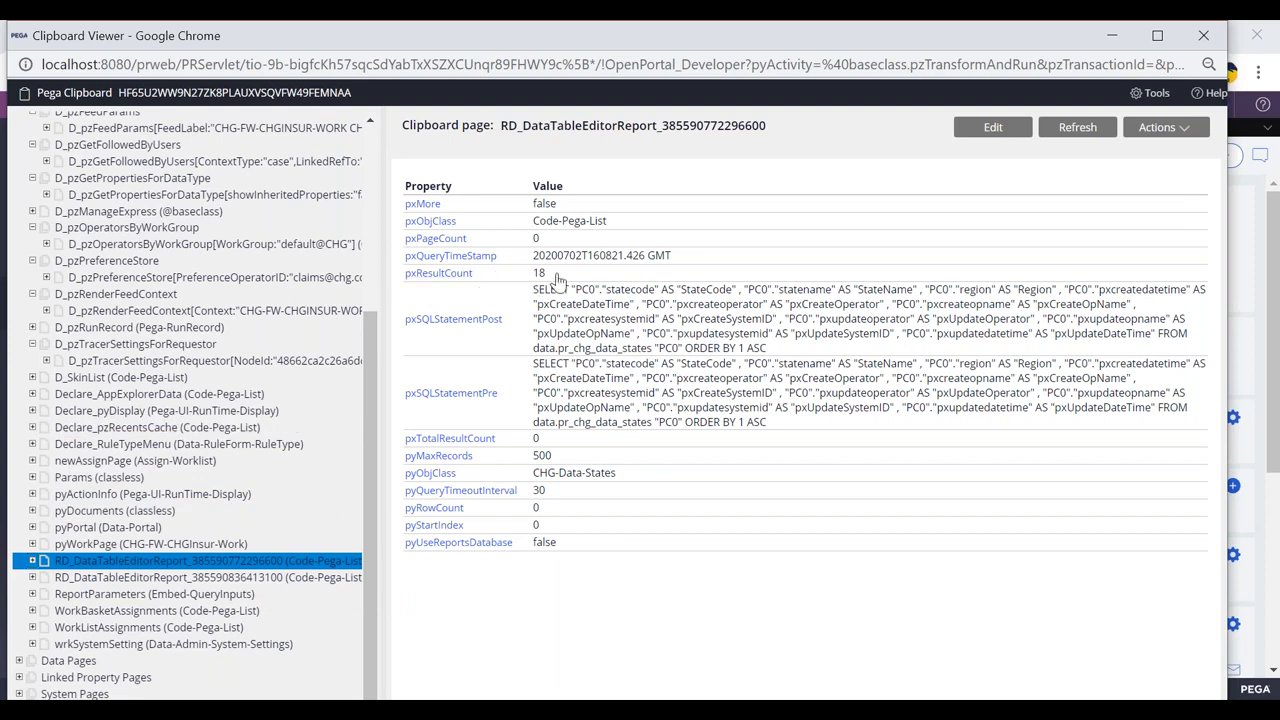
# - Expand the pxResults list under the CHG-Data-States report page to examine its result pages
pyautogui.click(32, 560)
pyautogui.scroll(-1, 52, 518)
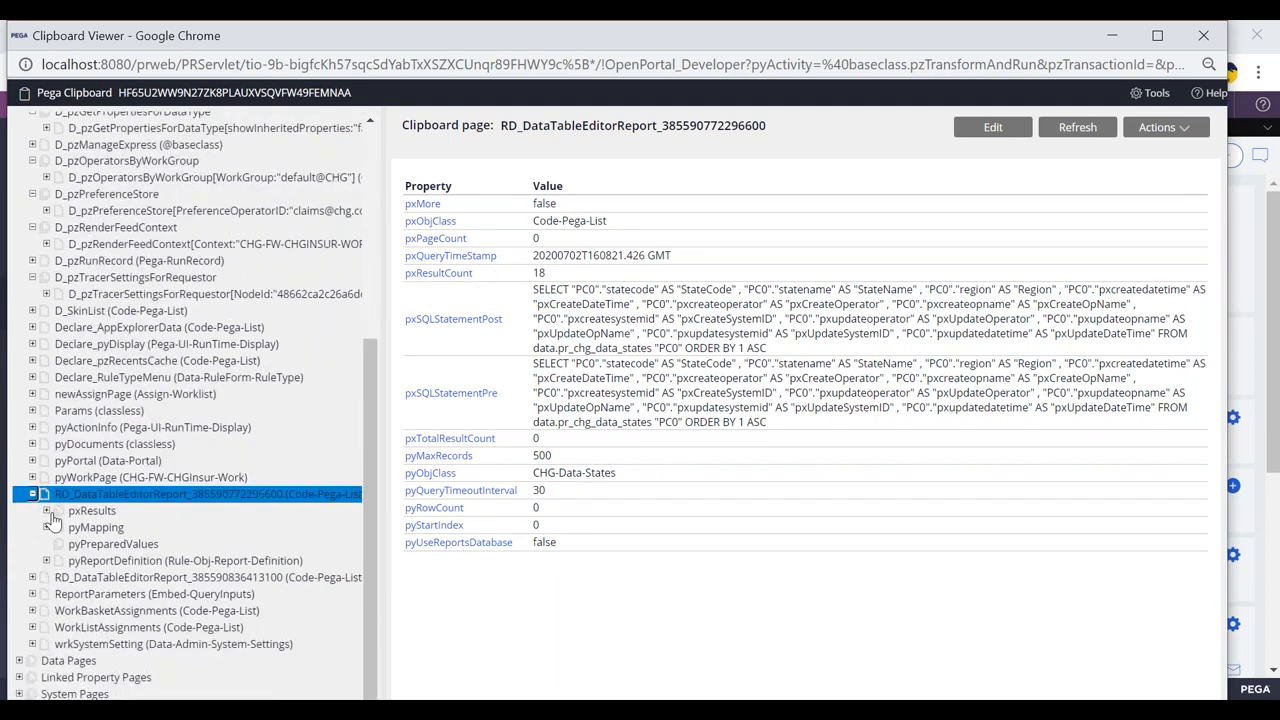
pyautogui.click(46, 511)
pyautogui.scroll(-3, 60, 480)
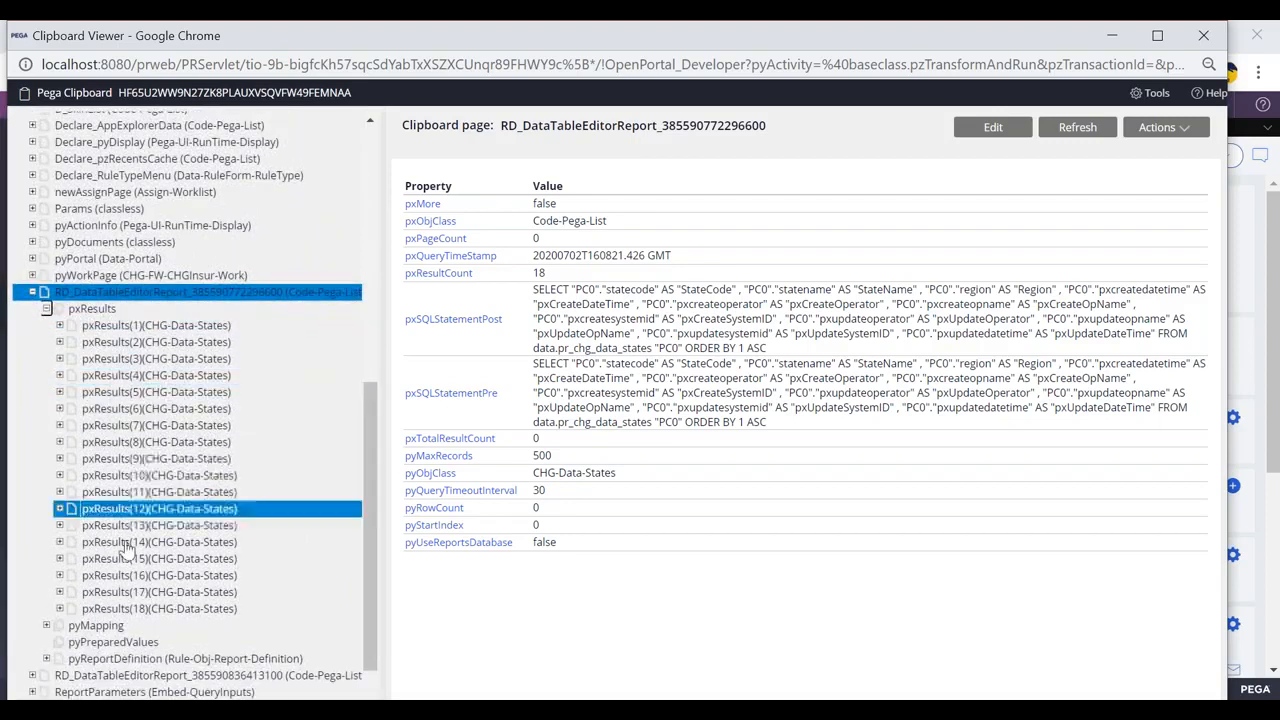
# - Return to the HospitalSelSec section and review the list source in StateSel's cell properties, leaving them unchanged
pyautogui.hotkey('alt', 'Tab')
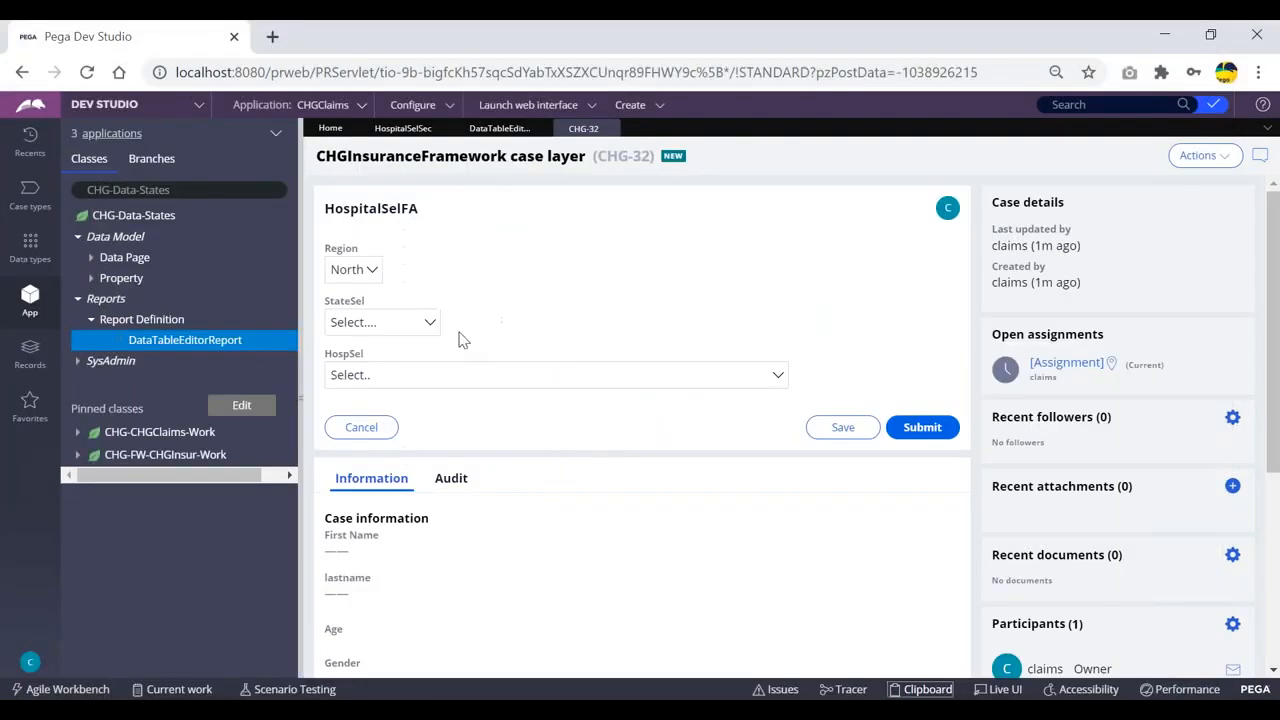
pyautogui.click(499, 128)
pyautogui.click(403, 130)
pyautogui.doubleClick(415, 357)
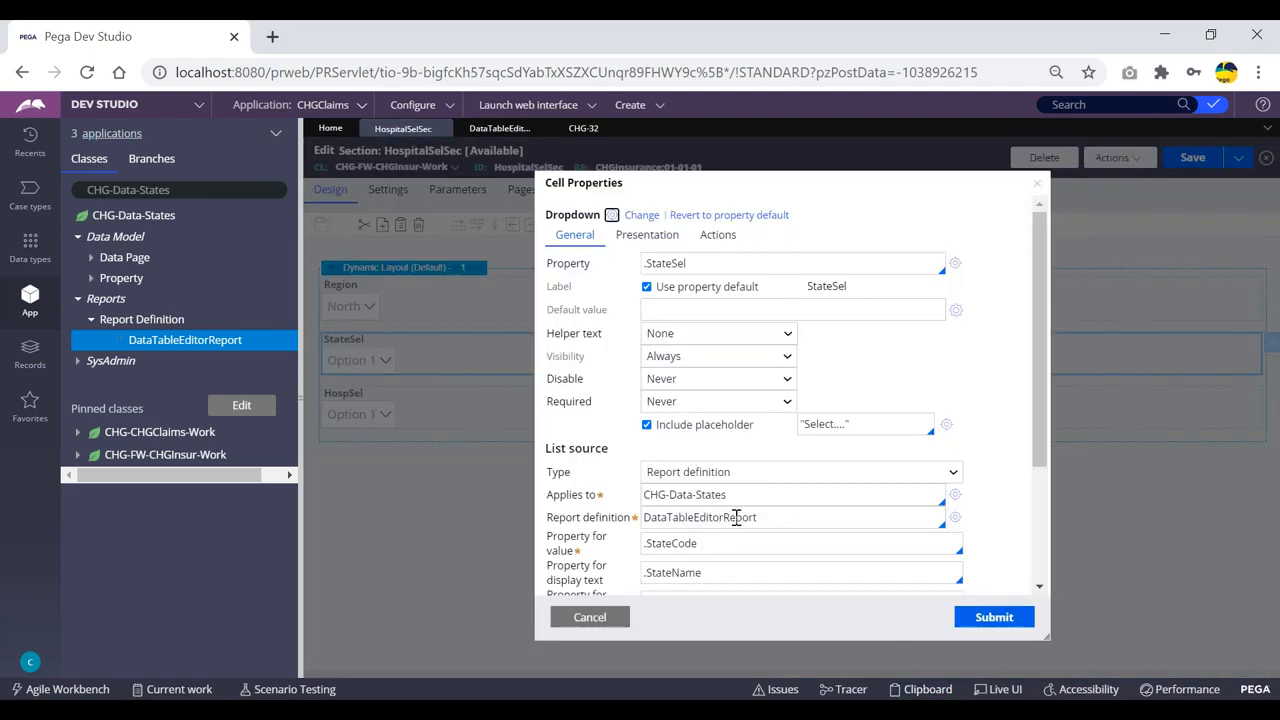
pyautogui.click(583, 130)
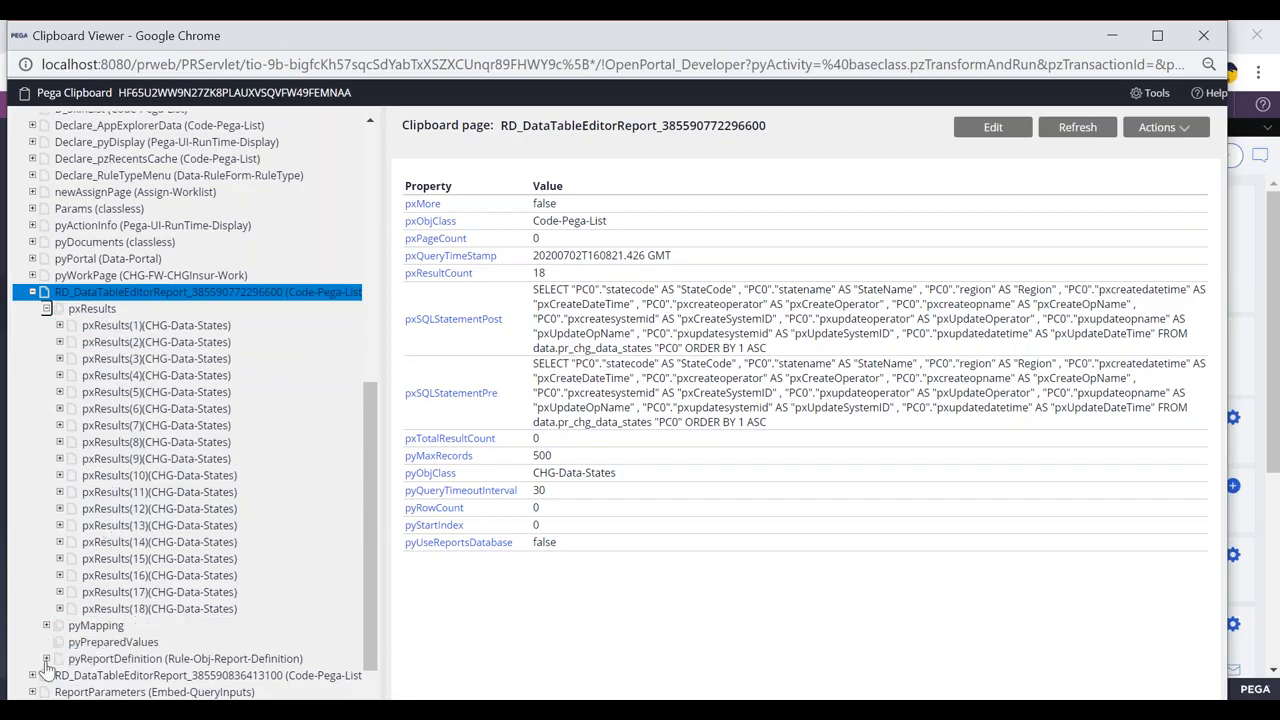
# - In the Clipboard Viewer, expand the CHG-Data-Hospital report page's pxResults, examine the page's properties, and close the viewer
pyautogui.scroll(-1, 46, 640)
pyautogui.click(32, 578)
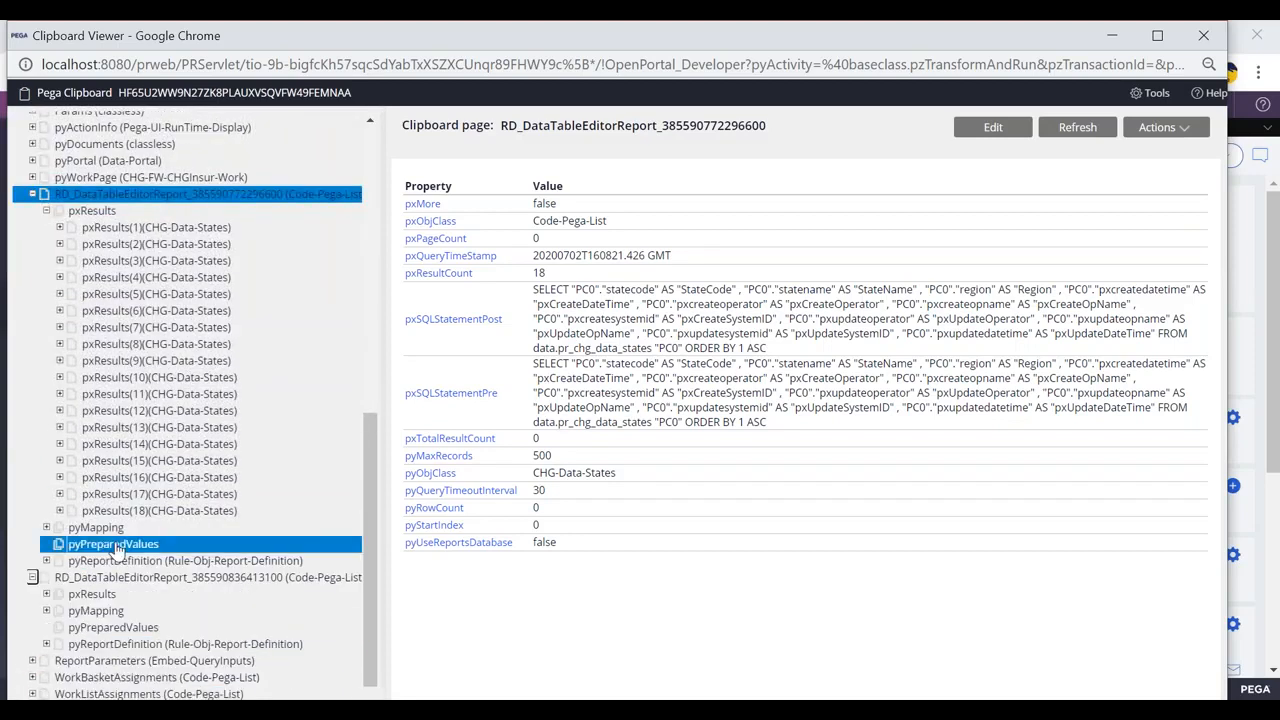
pyautogui.scroll(-2, 100, 537)
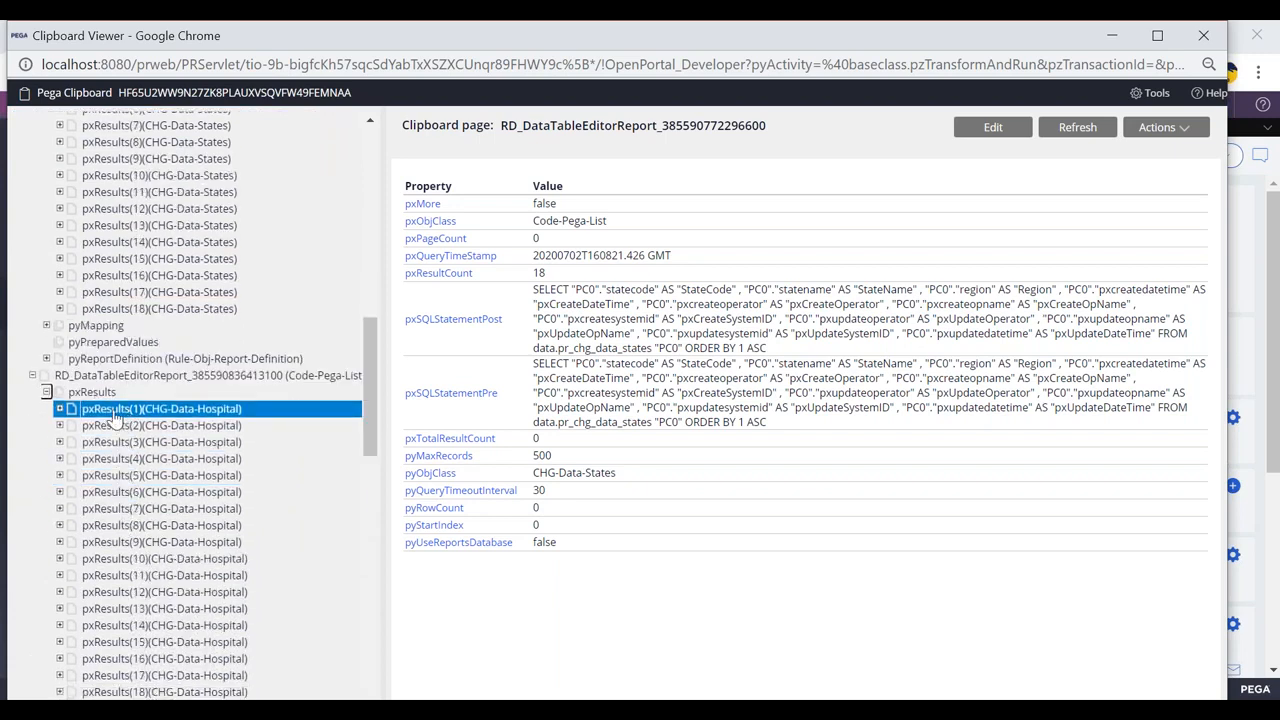
pyautogui.click(110, 410)
pyautogui.click(90, 378)
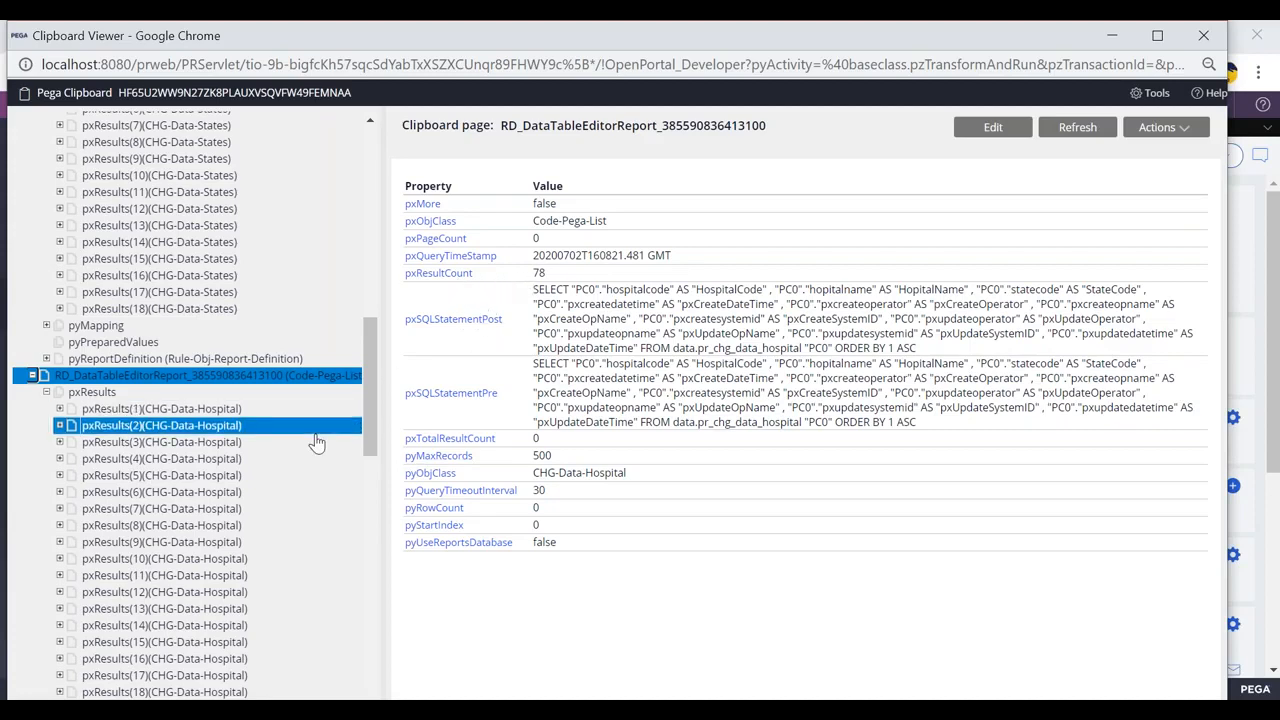
pyautogui.scroll(2, 230, 450)
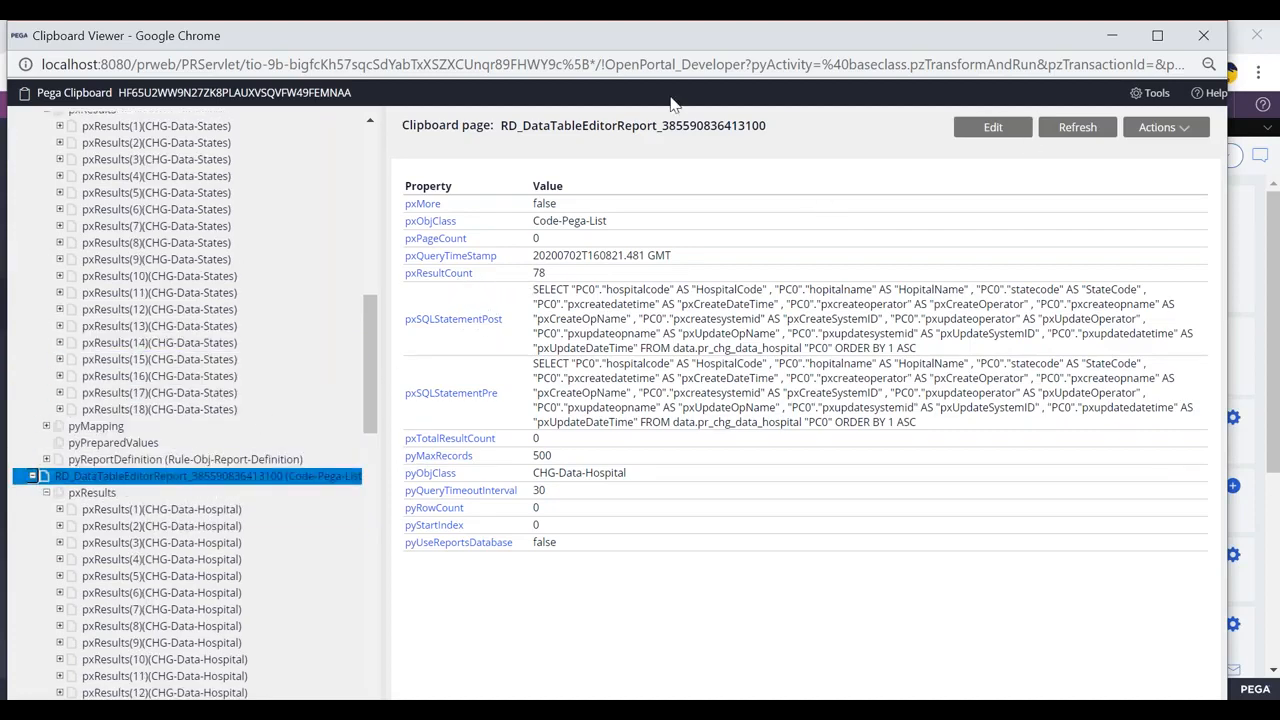
pyautogui.moveTo(134, 36); pyautogui.dragTo(136, 97)
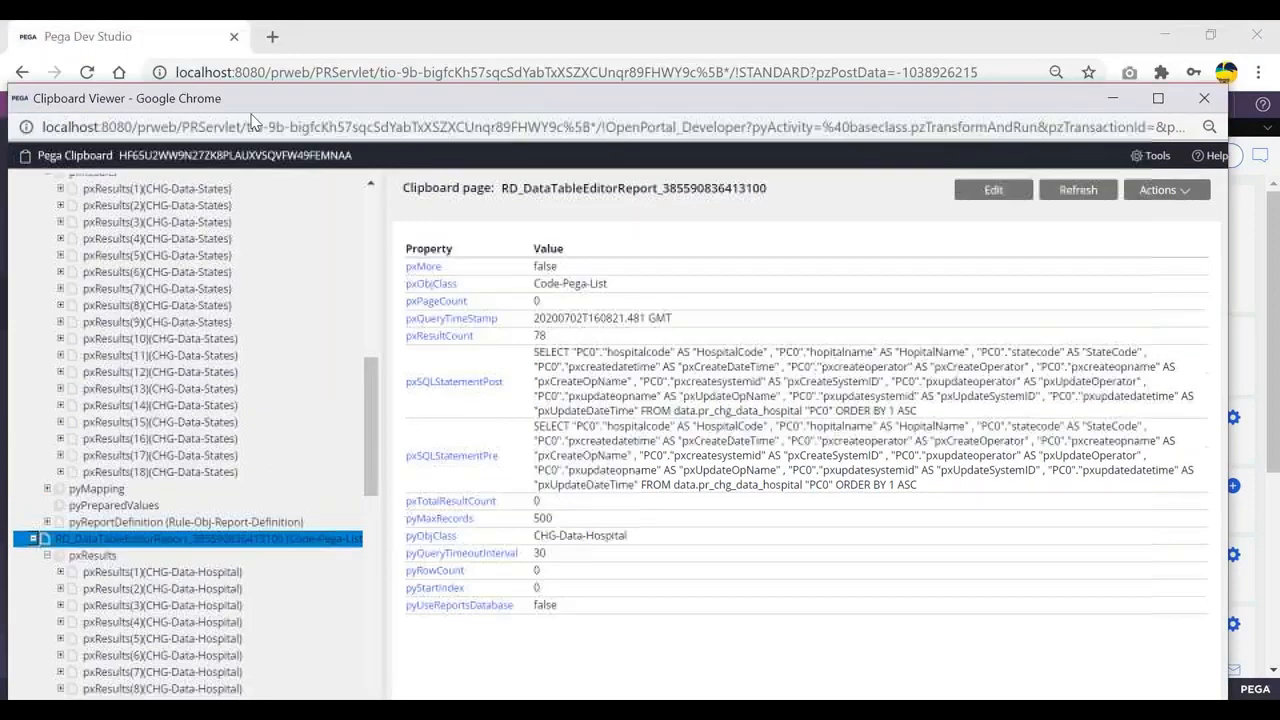
pyautogui.click(1204, 97)
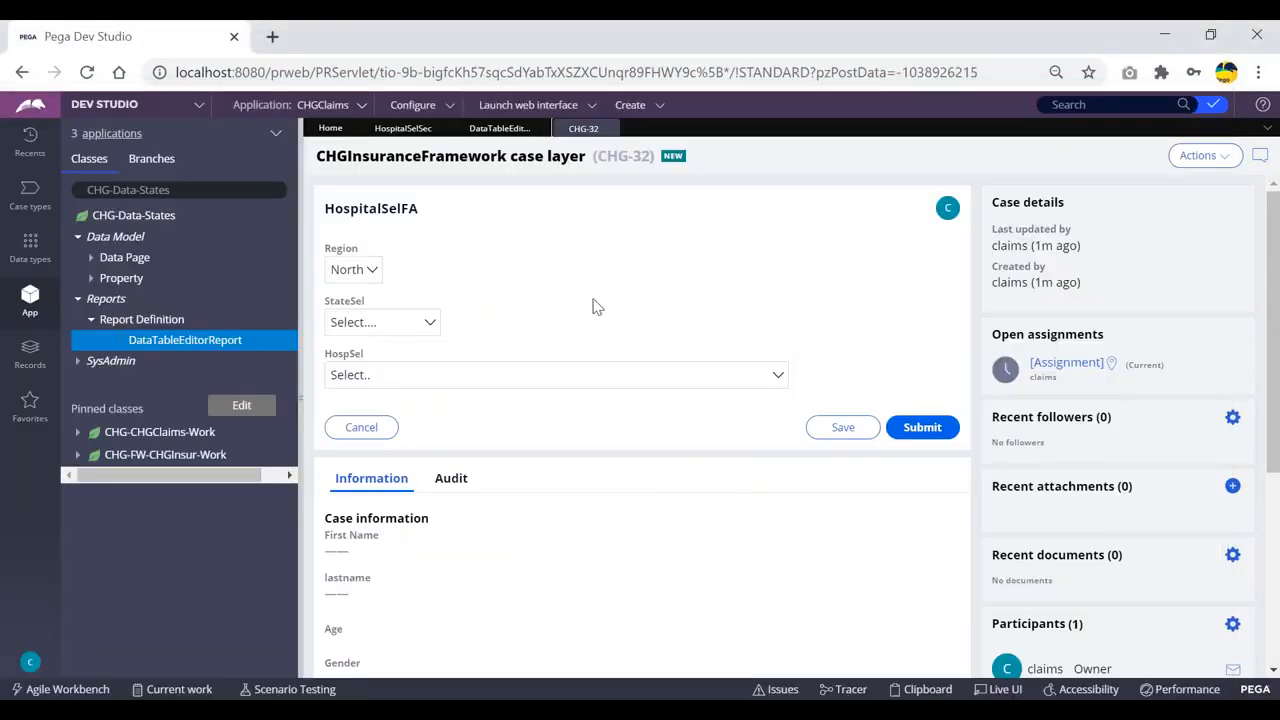
# - Refresh the case and check the StateSel and HospSel dropdown options again without selecting any
pyautogui.click(1212, 163)
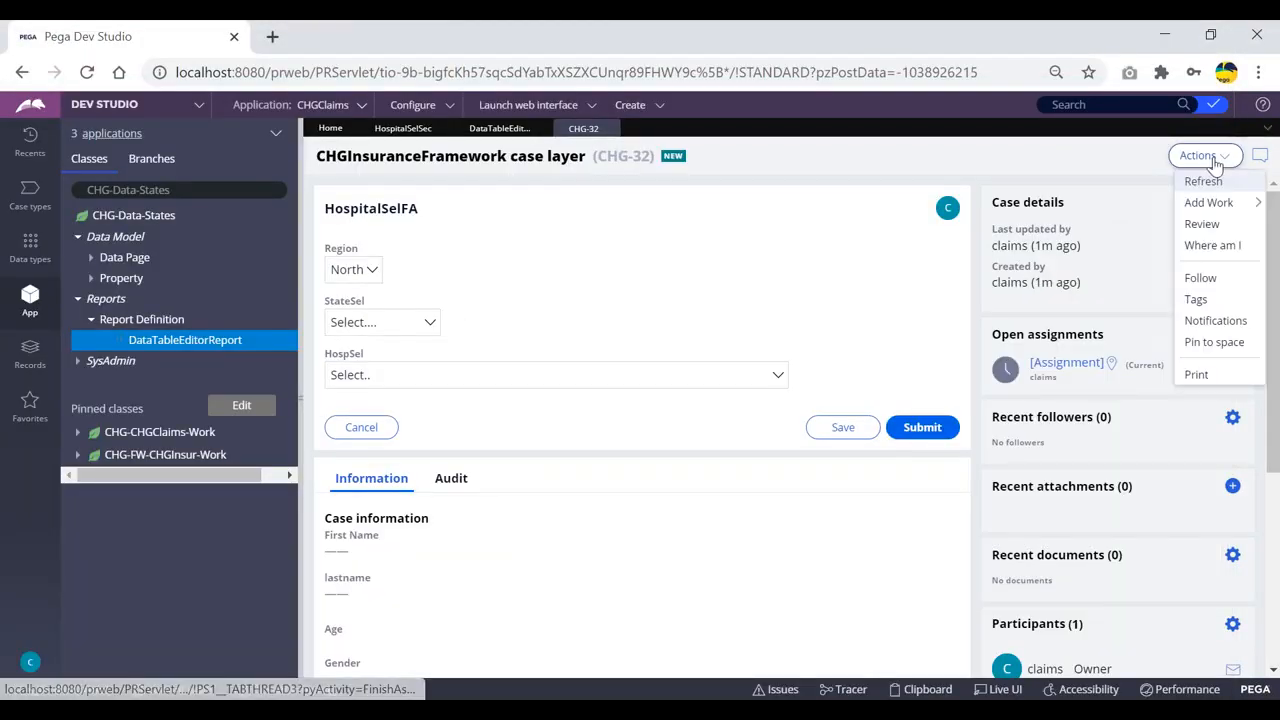
pyautogui.click(1212, 160)
pyautogui.click(1205, 184)
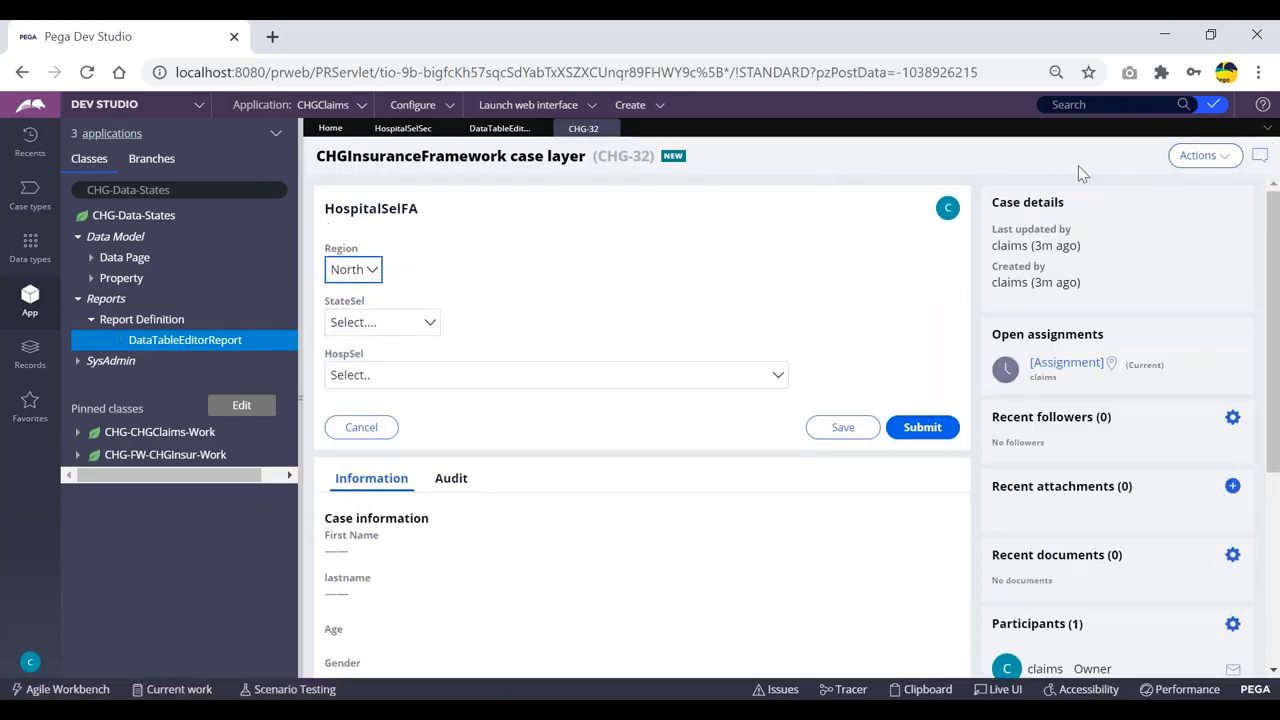
pyautogui.click(388, 322)
pyautogui.click(446, 298)
pyautogui.click(500, 373)
pyautogui.click(862, 304)
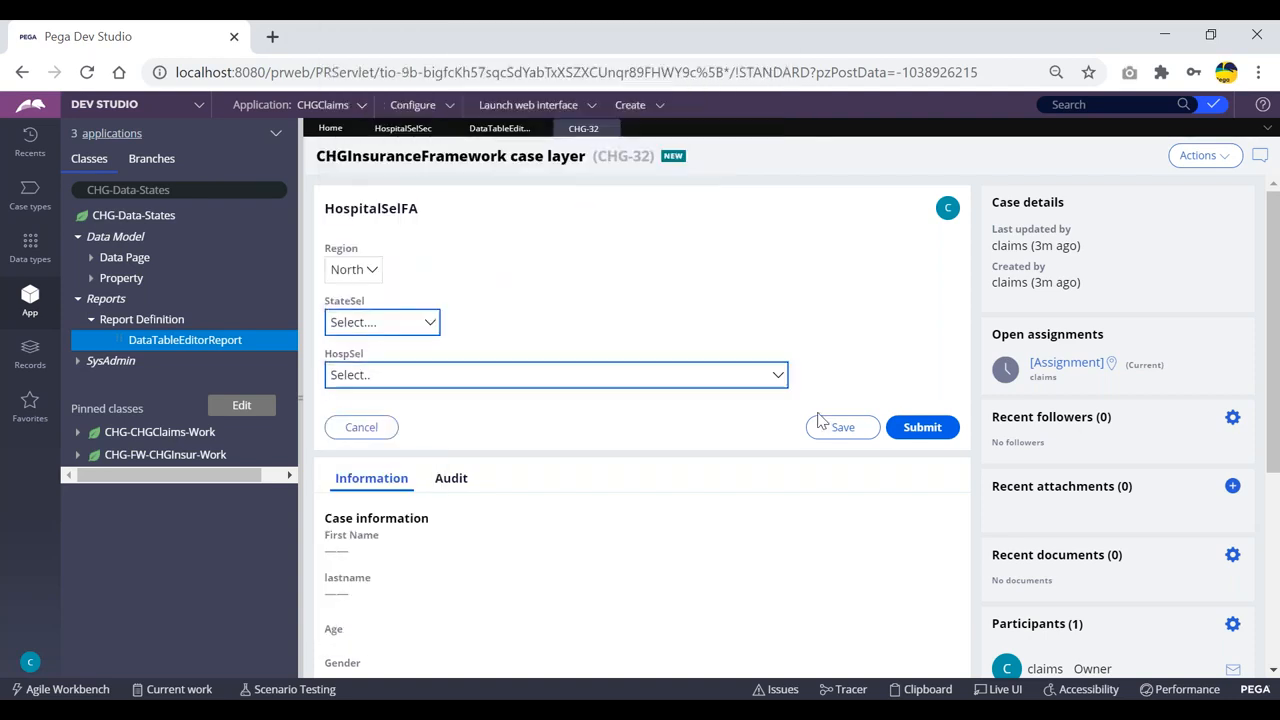
# - Reopen the Clipboard and compare the query timestamps and result counts of all RD_DataTableEditorReport pages
pyautogui.click(928, 690)
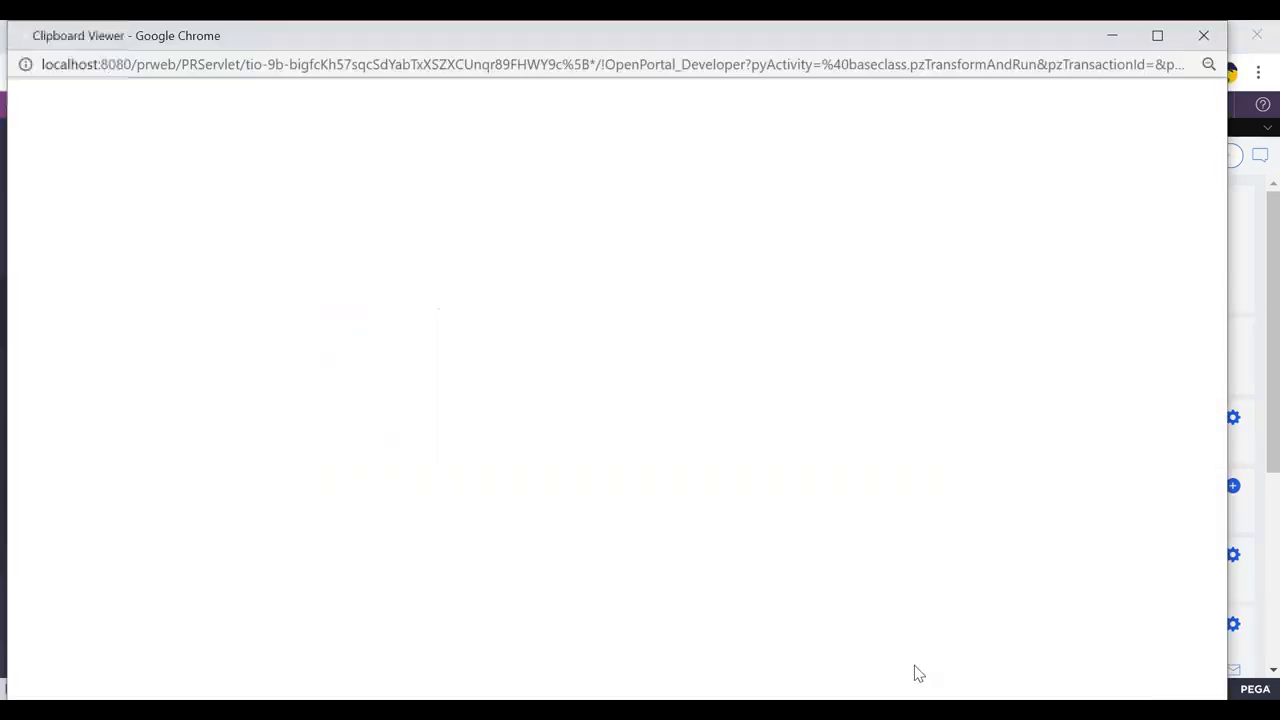
pyautogui.scroll(-5, 229, 366)
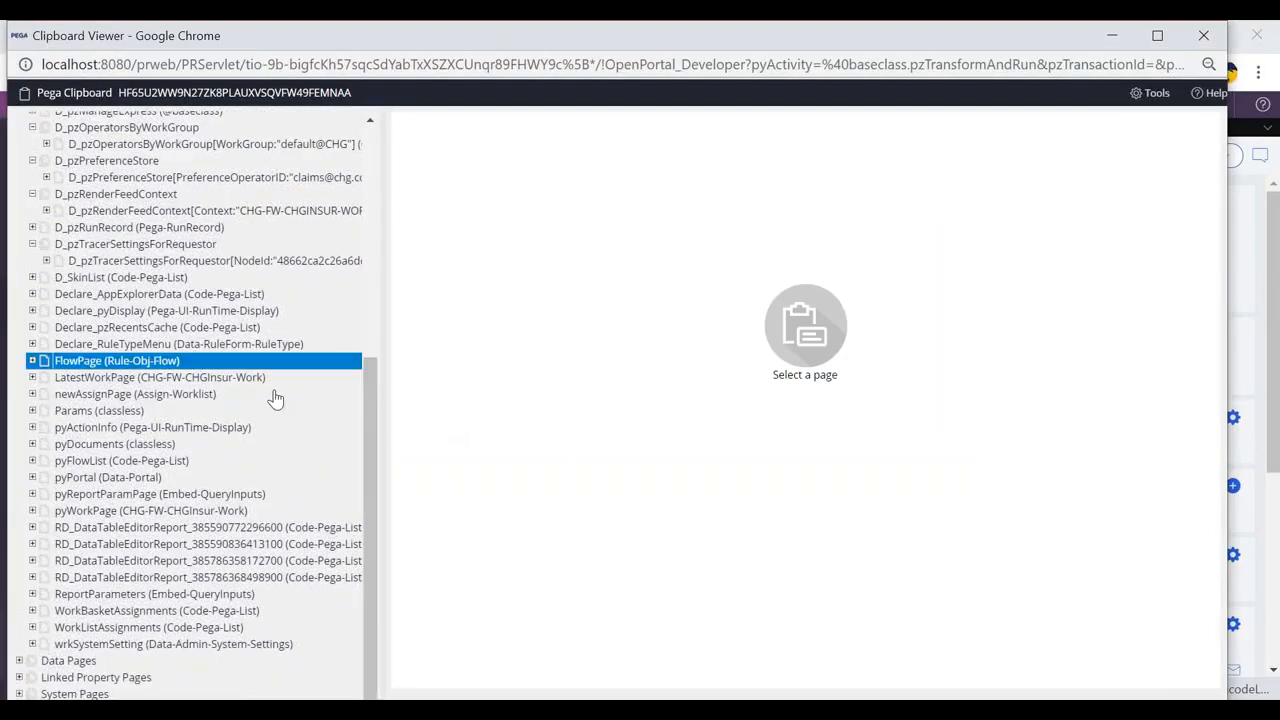
pyautogui.click(122, 527)
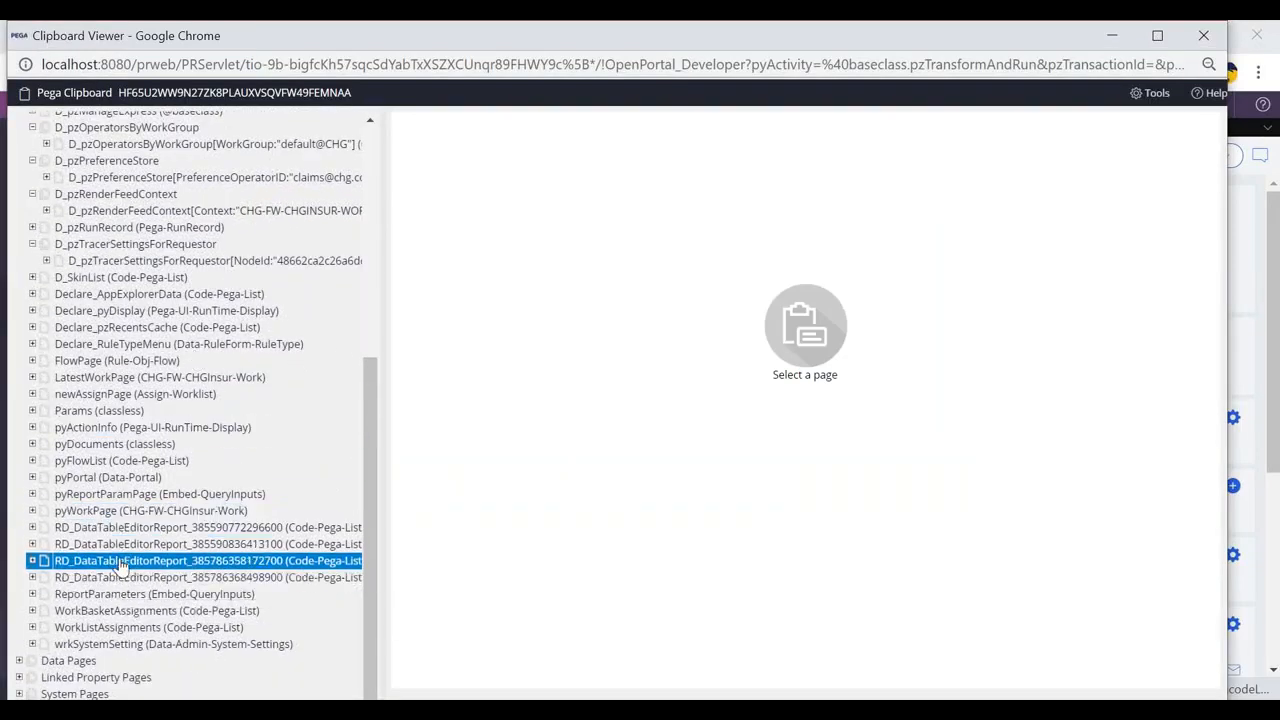
pyautogui.click(122, 527)
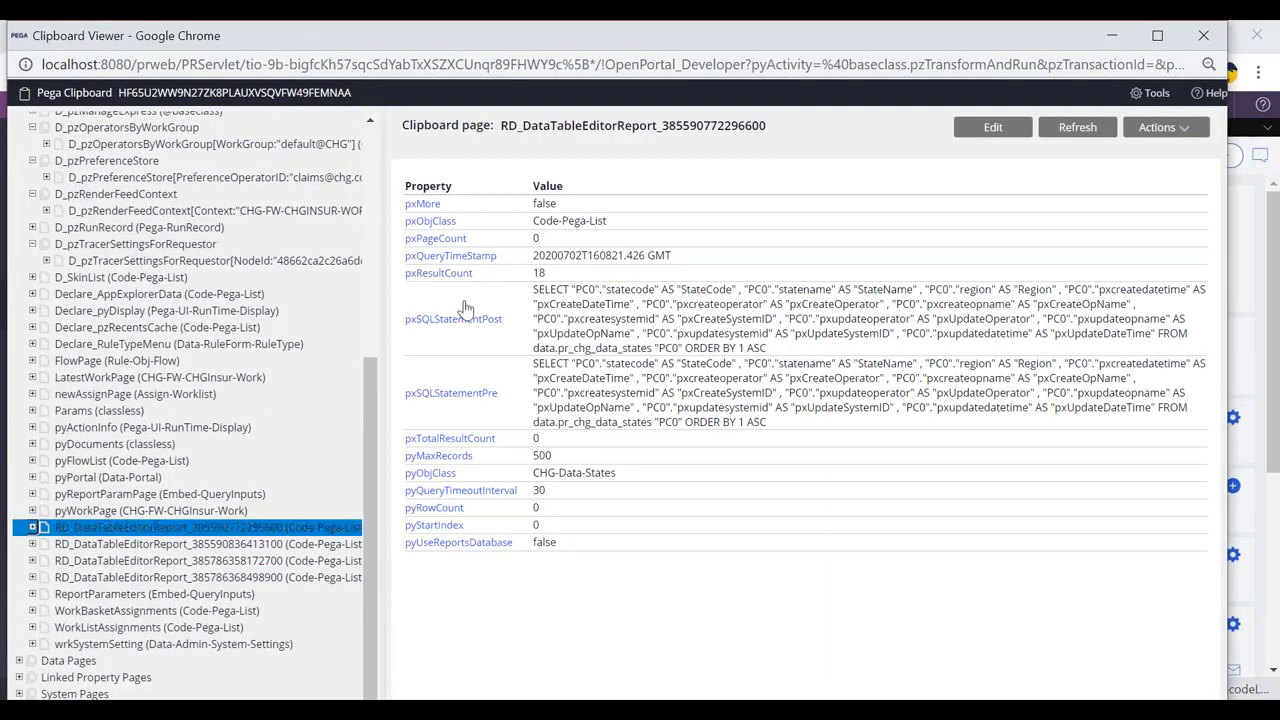
pyautogui.click(190, 544)
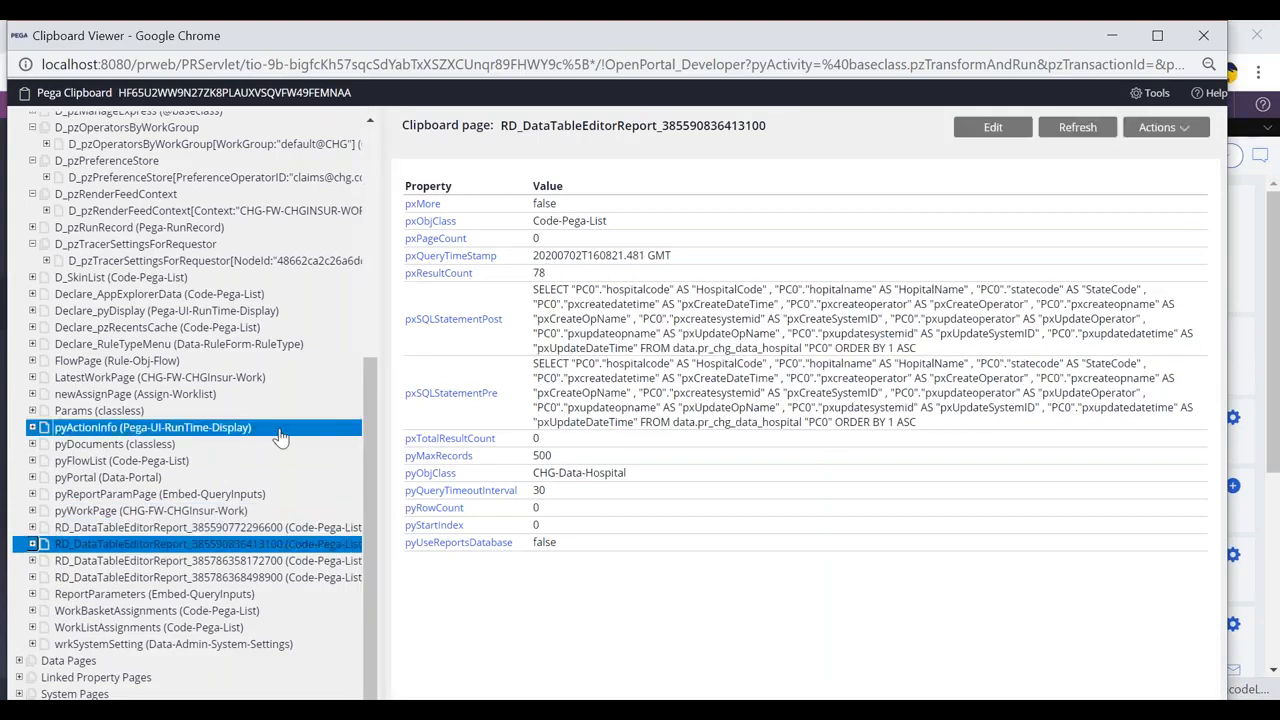
pyautogui.click(160, 527)
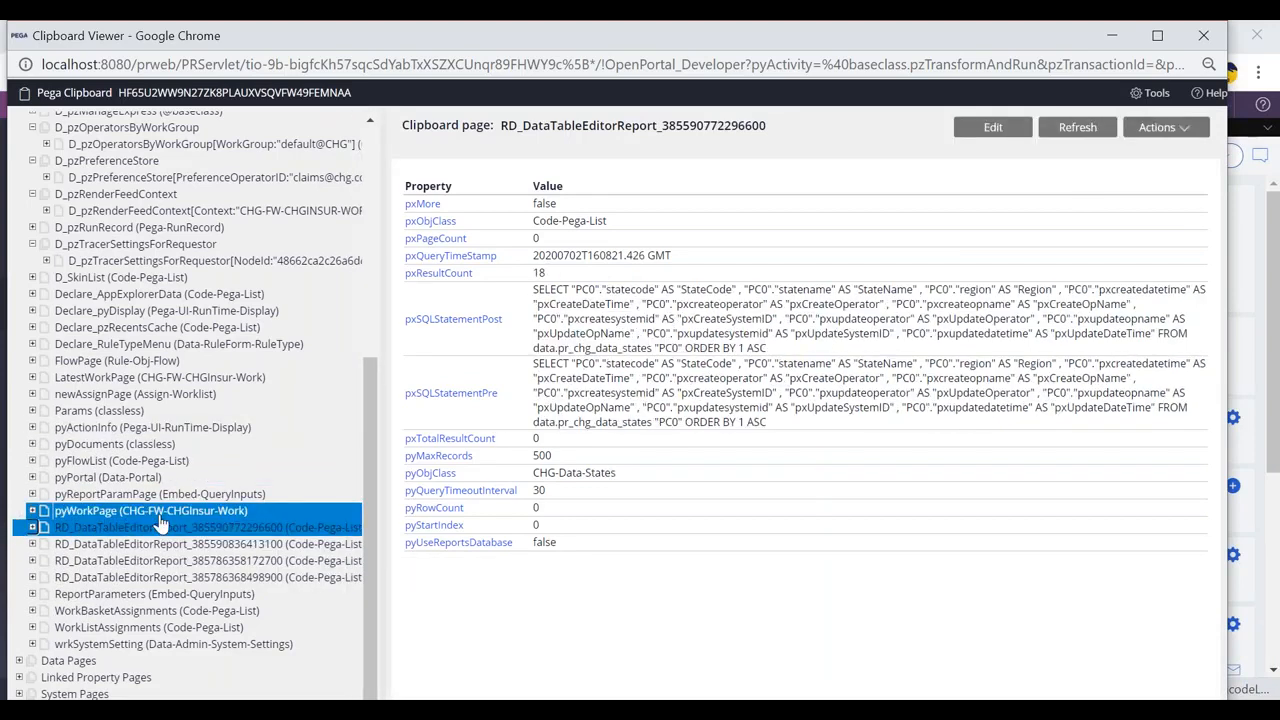
pyautogui.click(165, 560)
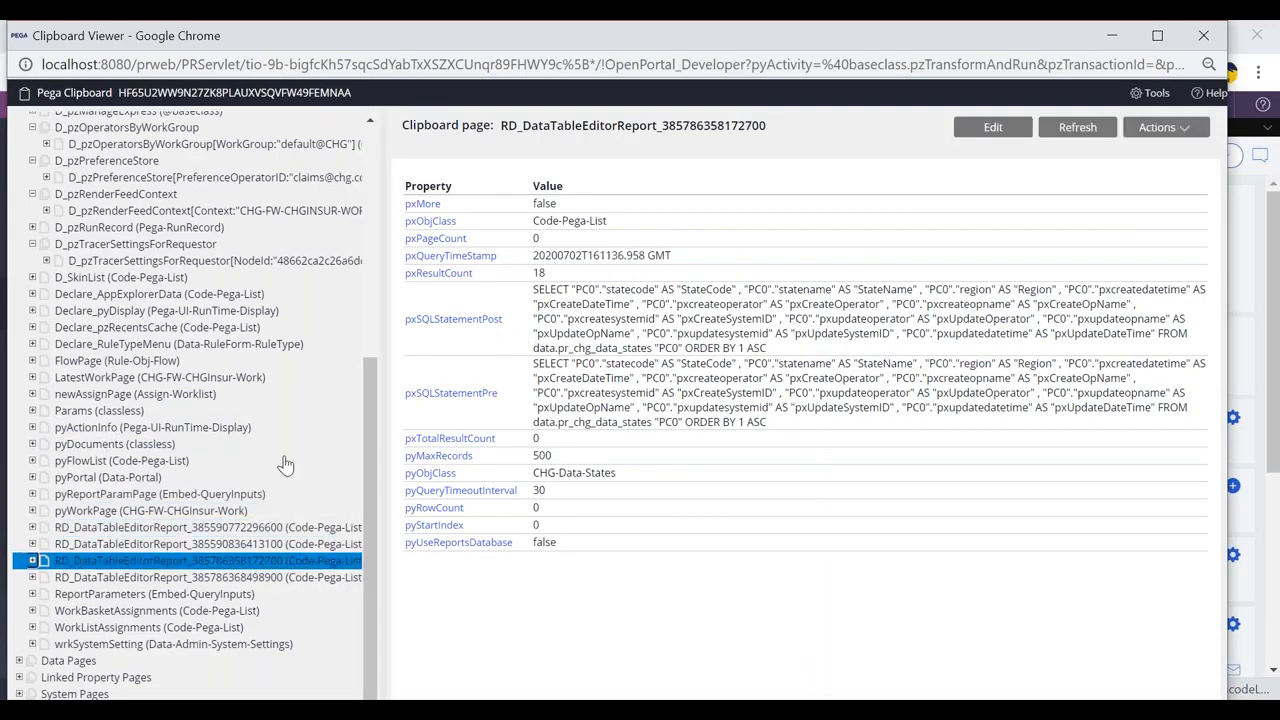
pyautogui.click(130, 577)
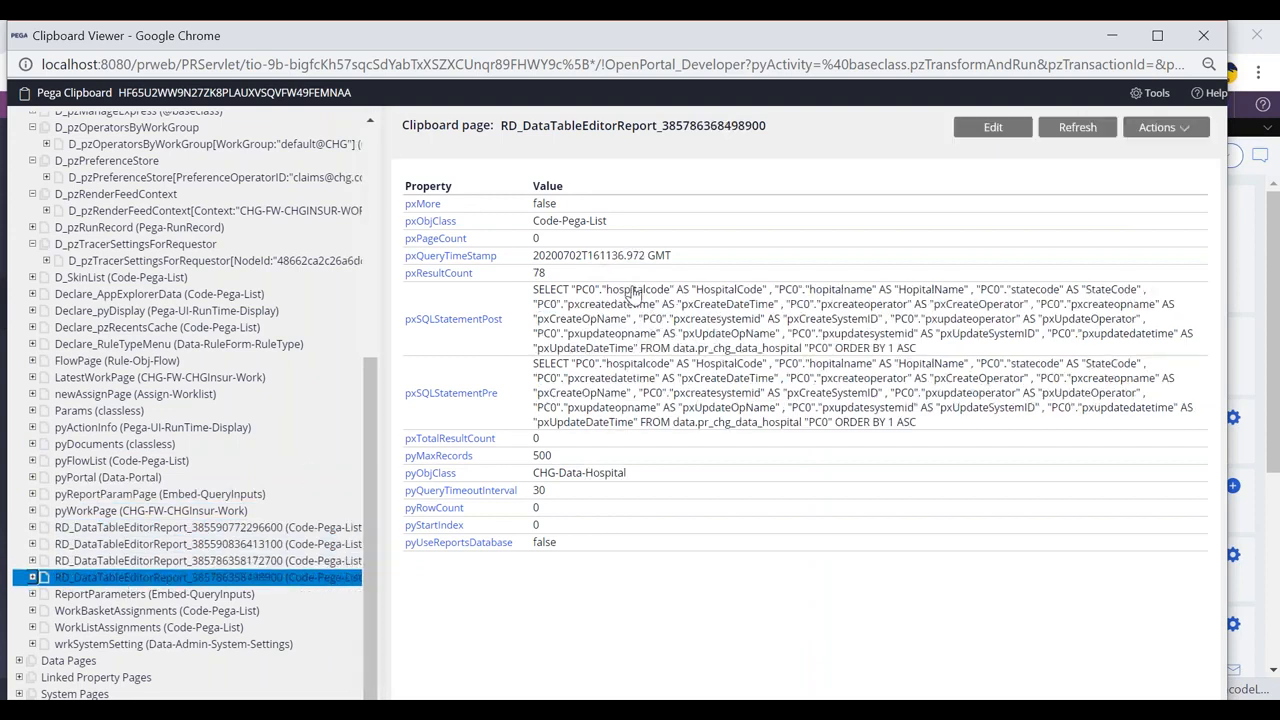
# - Return to the HospitalSelFA form and refresh the case once more
pyautogui.hotkey('alt', 'Tab')
pyautogui.click(1197, 155)
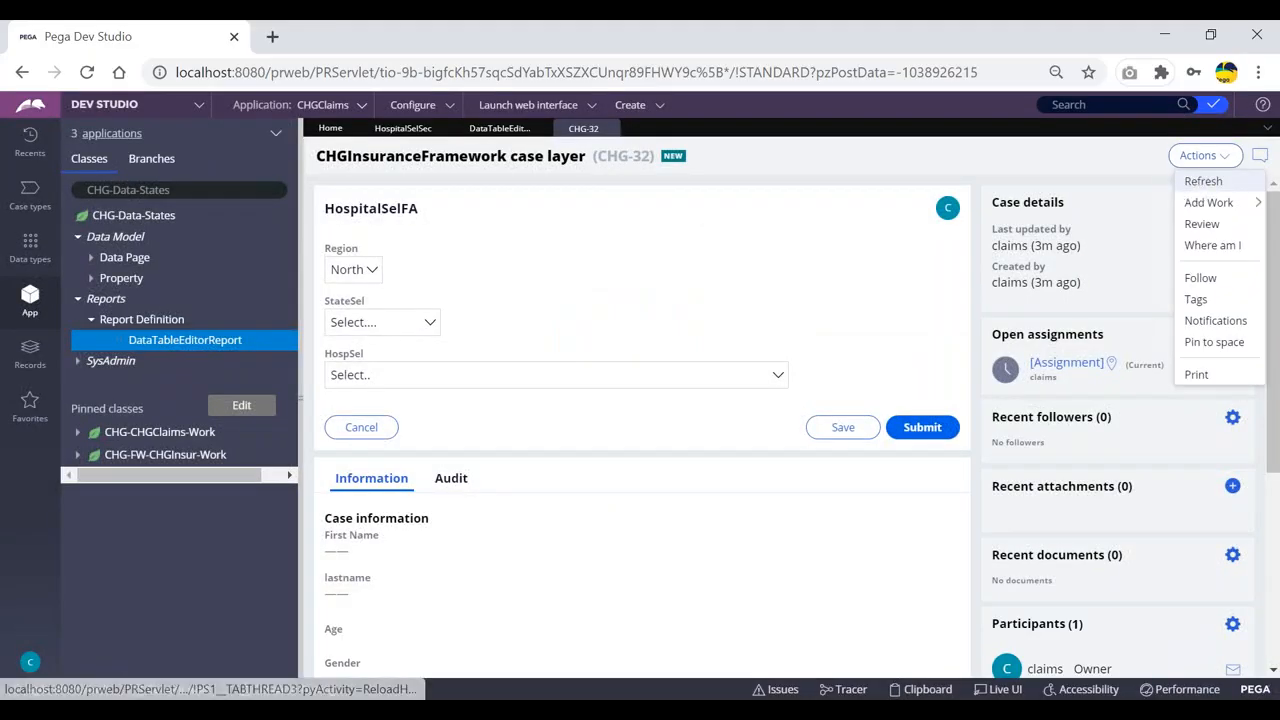
pyautogui.click(1203, 181)
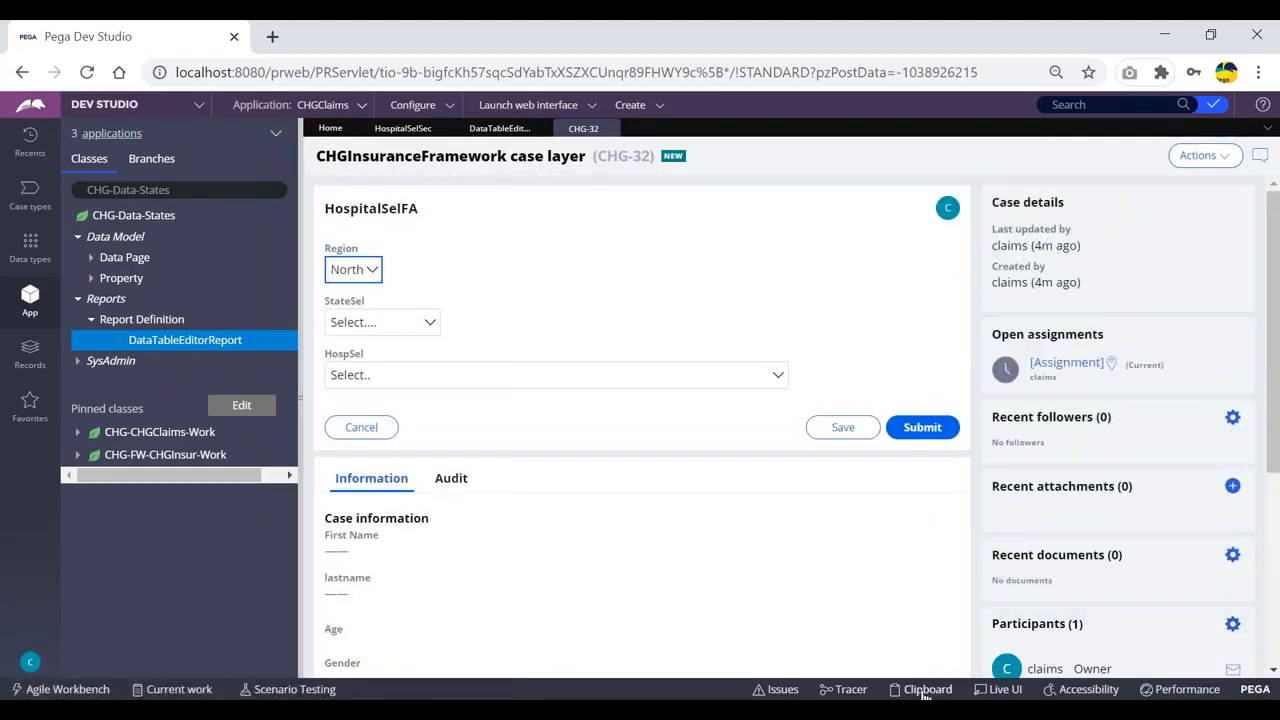
# - Refresh the CHG-32 case and find the RD_DataTableEditorReport pages in the reopened Clipboard
pyautogui.click(1205, 158)
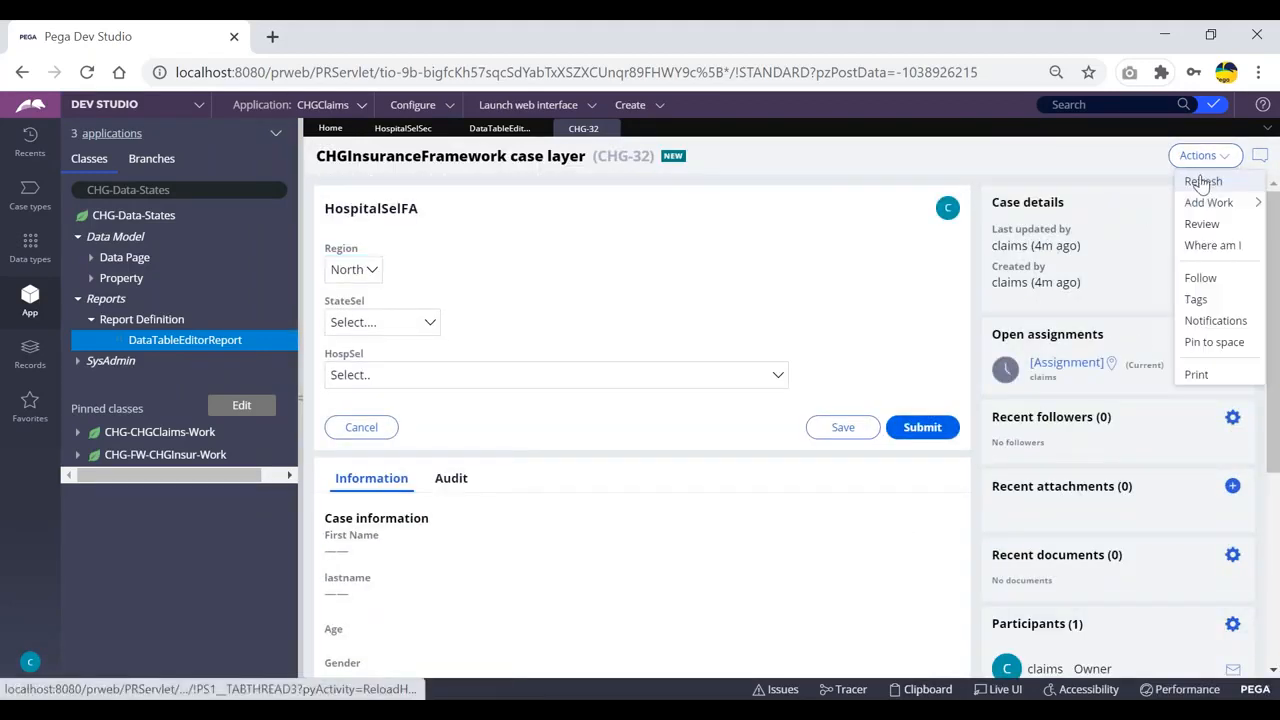
pyautogui.click(1203, 181)
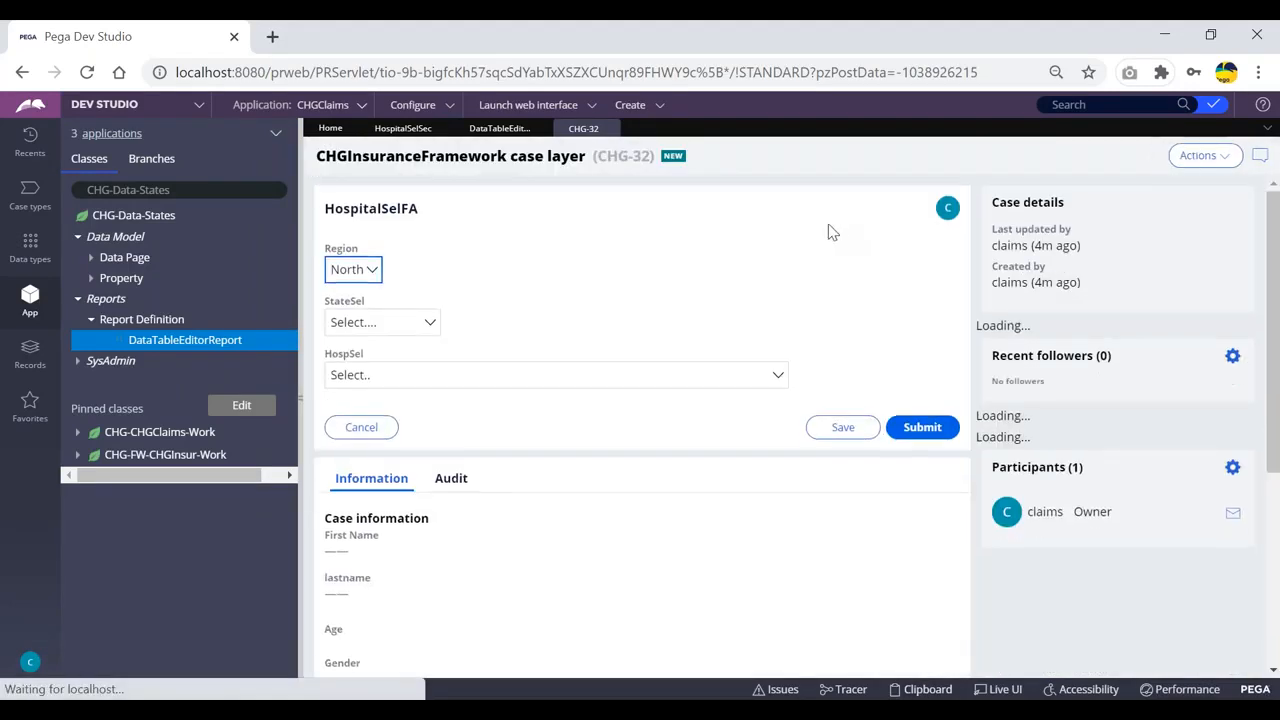
pyautogui.click(927, 690)
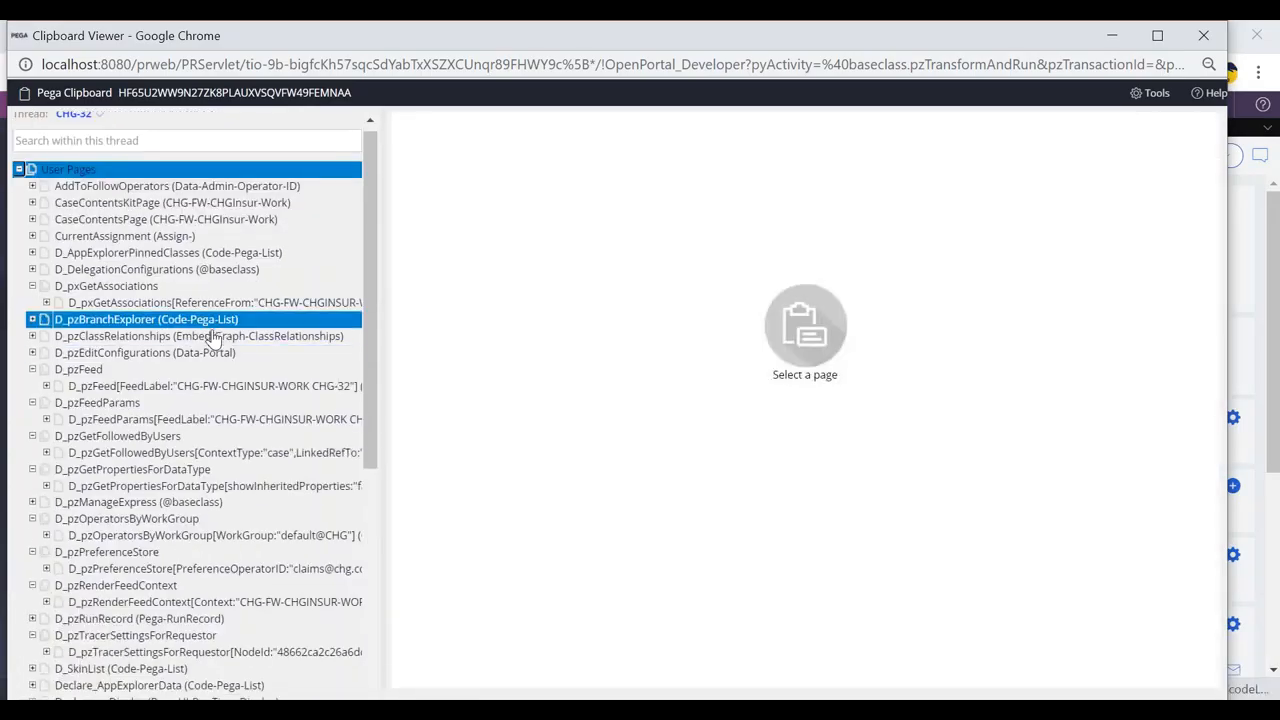
pyautogui.scroll(-5, 213, 338)
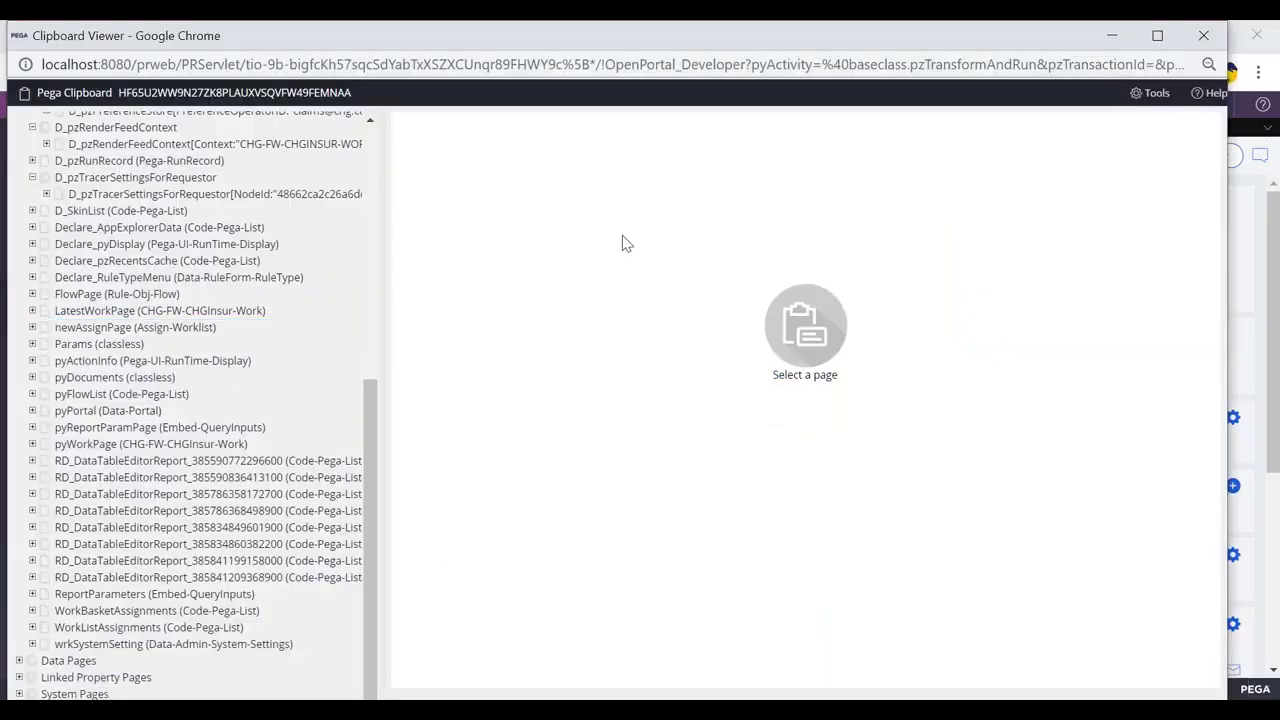
pyautogui.hotkey('alt', 'Tab')
pyautogui.press('Tab')
pyautogui.hotkey('alt', 'Tab')
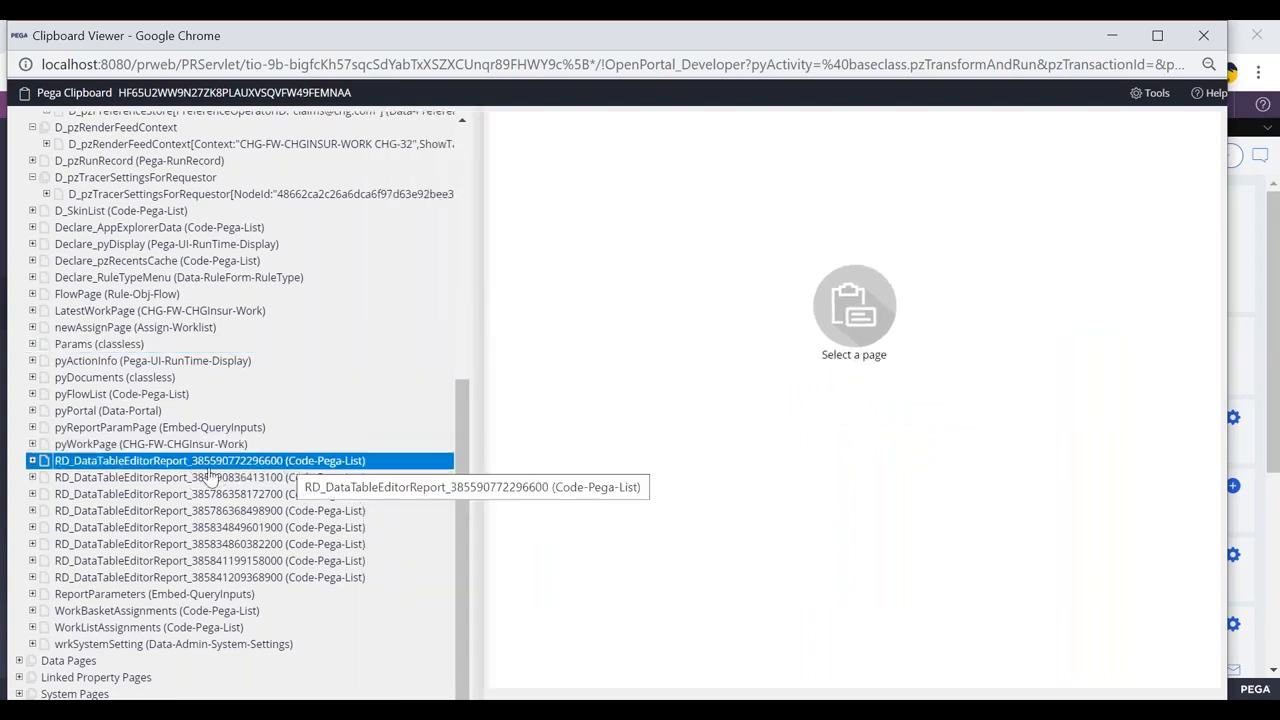
# - Examine the query timestamps and SQL statements of the first and third RD_DataTableEditorReport pages, and return to the case
pyautogui.click(101, 463)
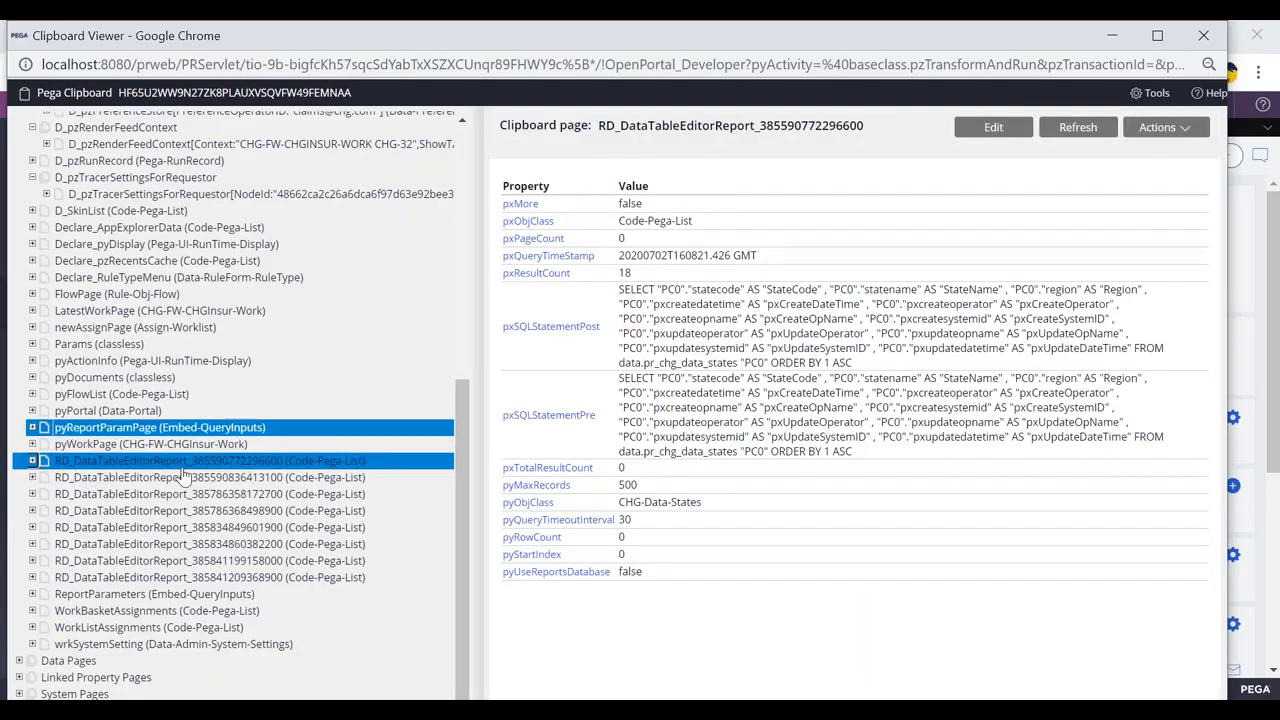
pyautogui.click(92, 497)
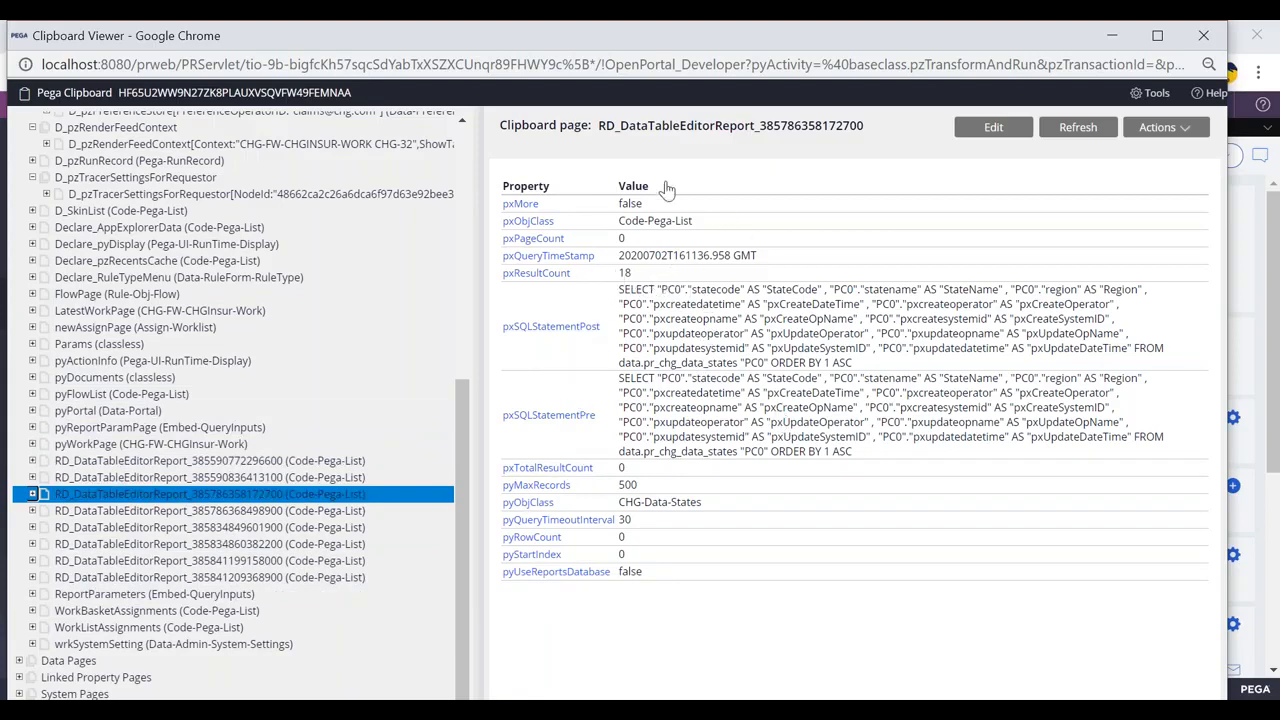
pyautogui.hotkey('alt', 'Tab')
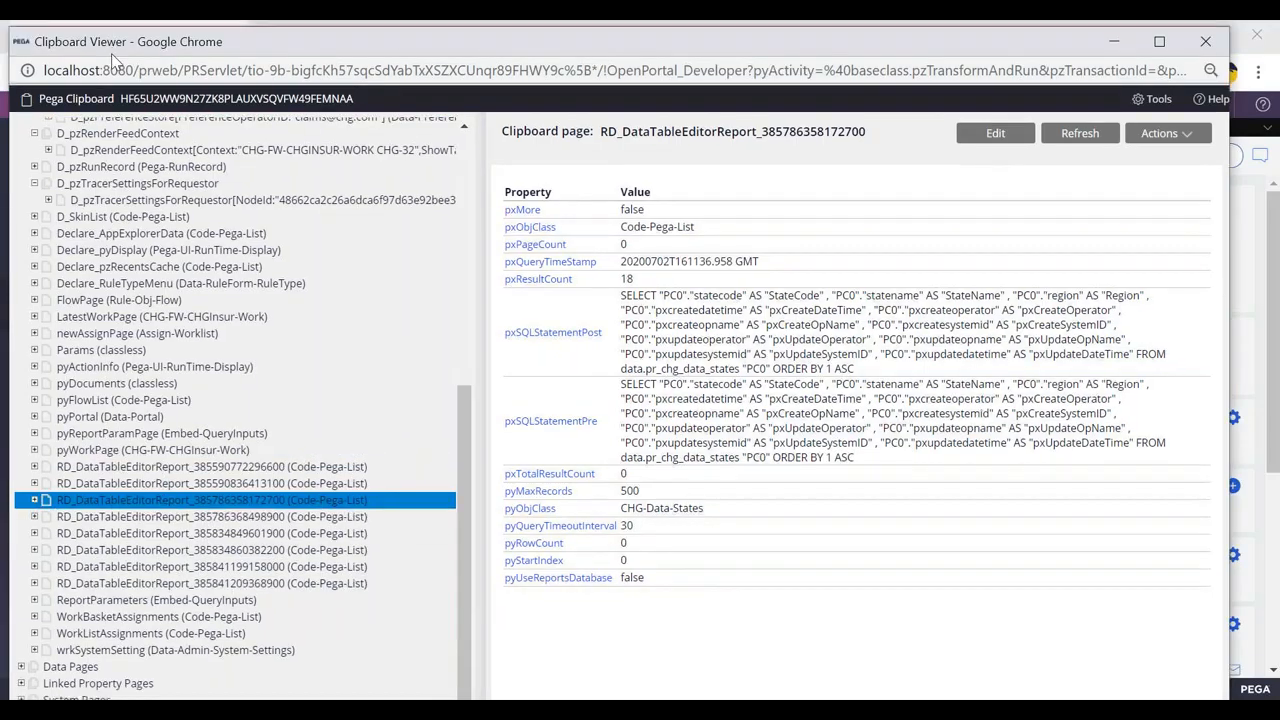
pyautogui.moveTo(110, 41); pyautogui.dragTo(99, 109)
pyautogui.click(340, 38)
# - Review the order of the StateSel dropdown options on the HospitalSelFA form without selecting any
pyautogui.click(431, 322)
pyautogui.click(601, 281)
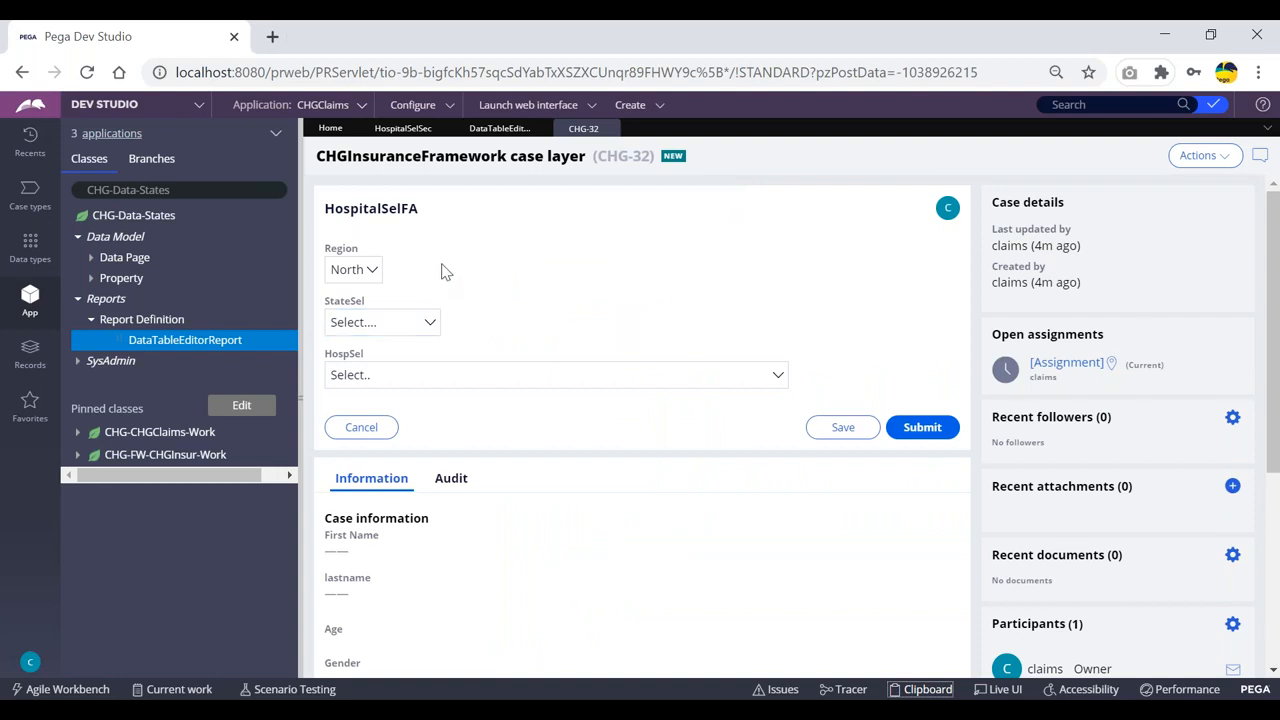
pyautogui.click(428, 322)
pyautogui.click(596, 321)
pyautogui.click(430, 321)
pyautogui.click(492, 304)
pyautogui.click(382, 323)
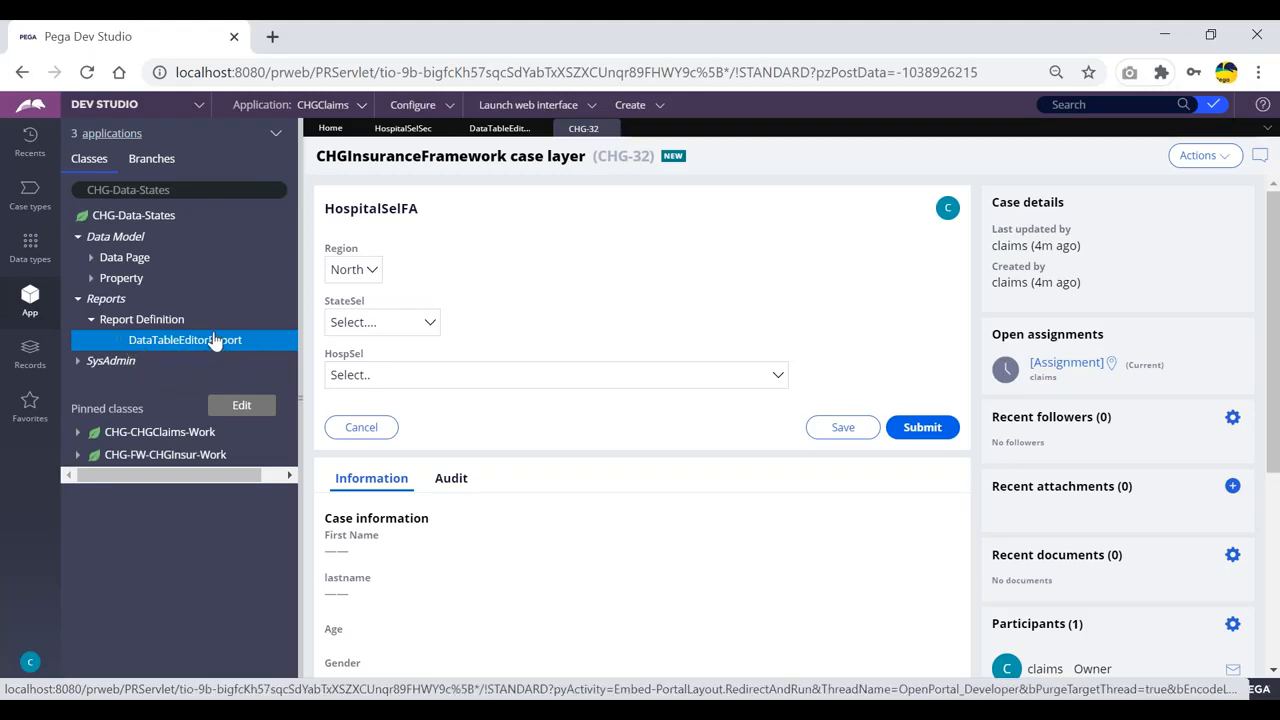
# - Open the DataTableEditorReport definition of CHG-Data-States, run it to review the listed states, and close the result
pyautogui.moveTo(170, 190); pyautogui.dragTo(84, 190)
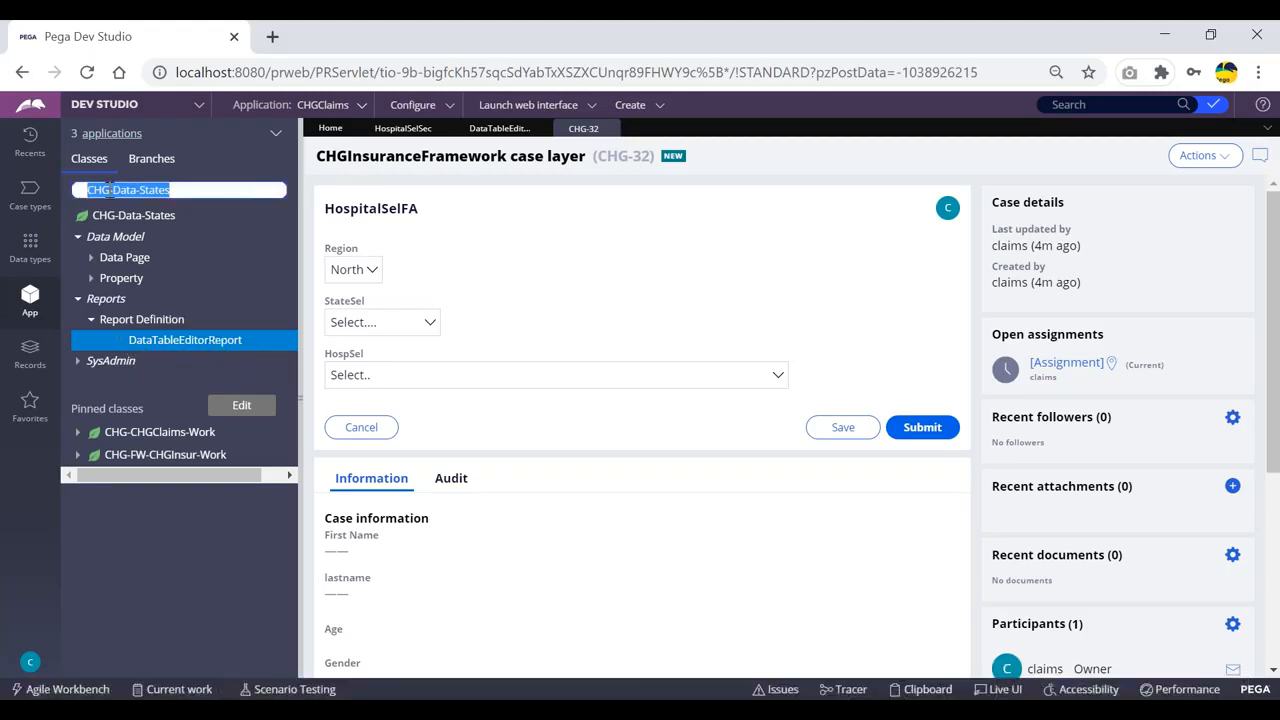
pyautogui.click(228, 240)
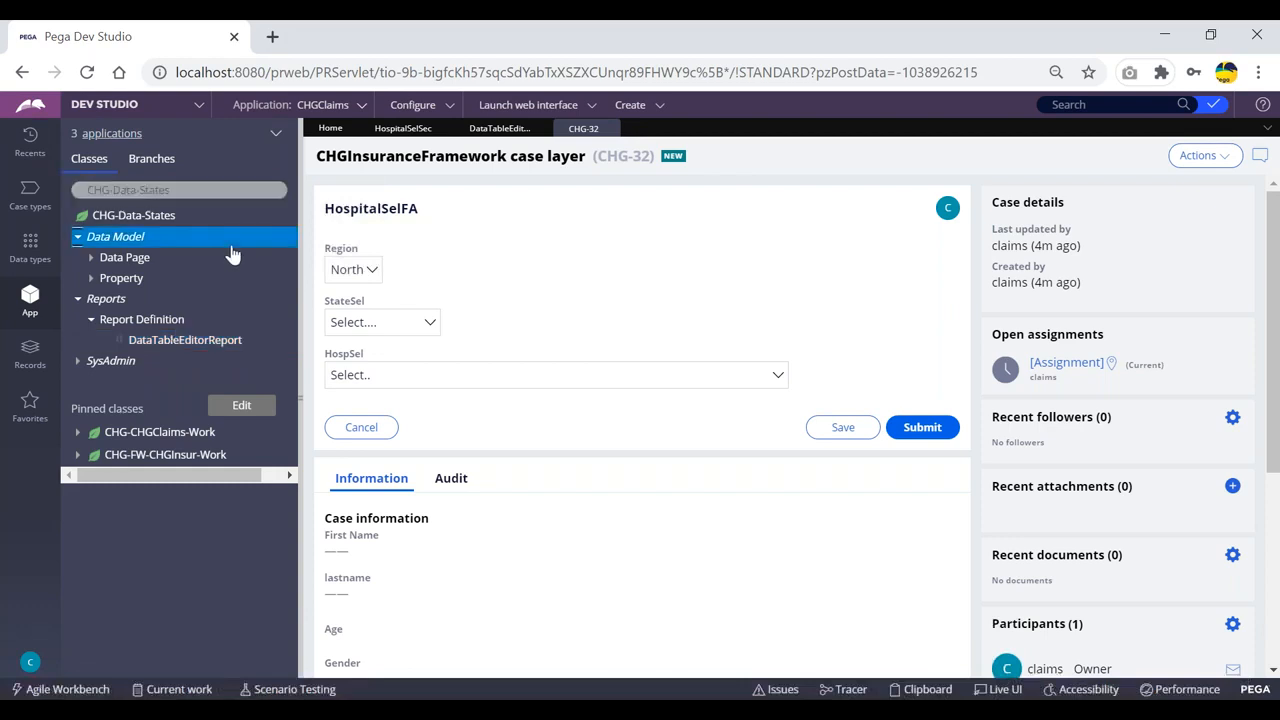
pyautogui.click(162, 346)
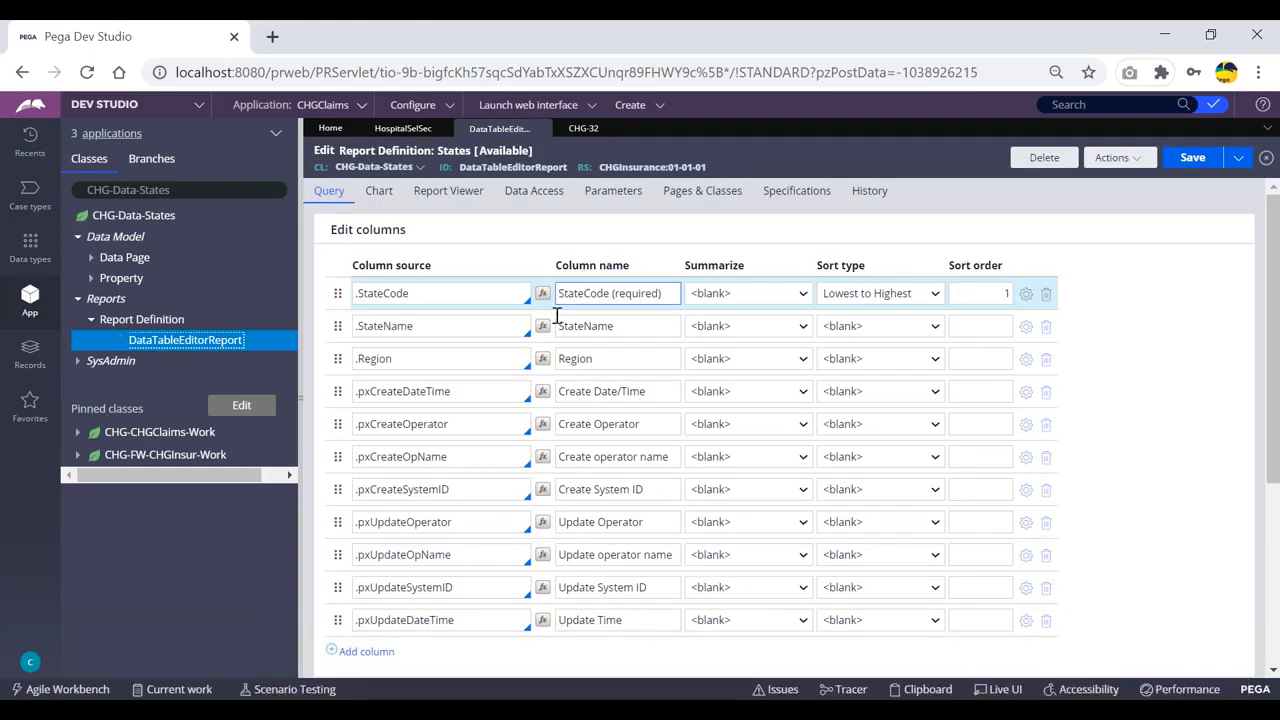
pyautogui.click(1095, 162)
pyautogui.click(1095, 182)
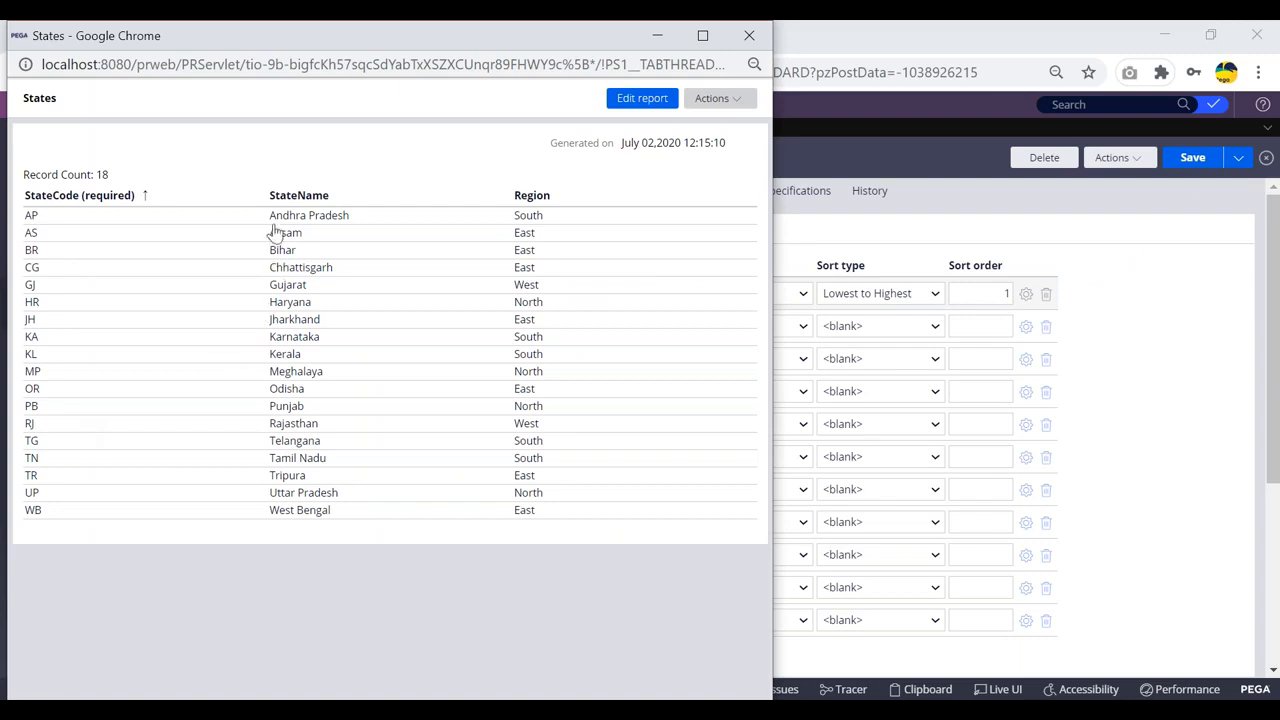
pyautogui.moveTo(139, 42); pyautogui.dragTo(139, 106)
pyautogui.click(750, 102)
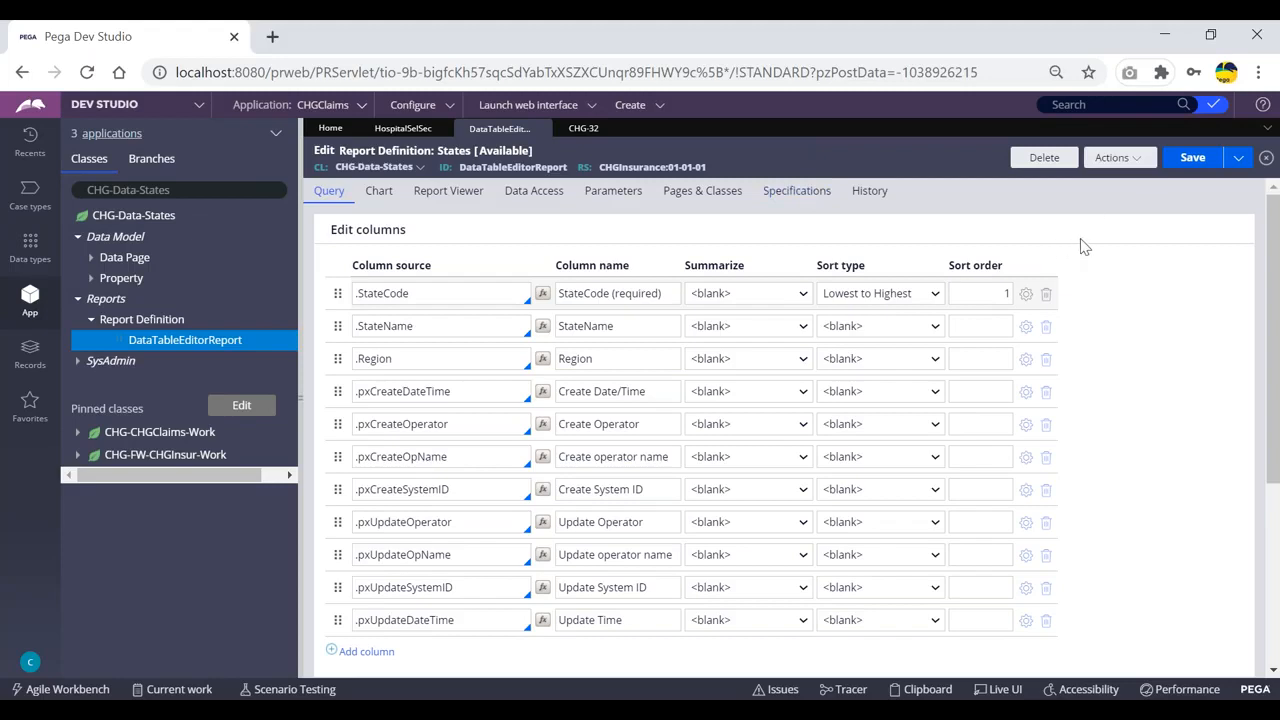
# - Set the .StateCode column's sort type to Highest to Lowest and save the report definition
pyautogui.click(895, 293)
pyautogui.click(858, 343)
pyautogui.click(1192, 157)
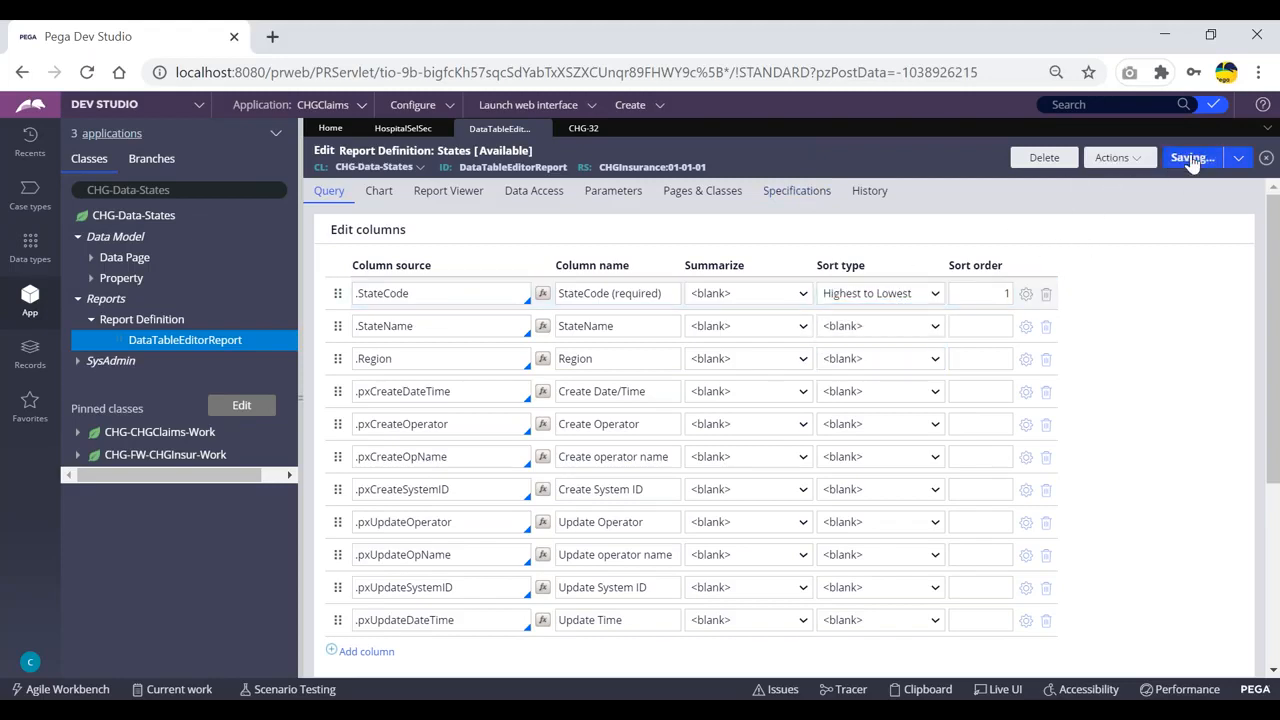
# - Run the saved States report to check the order of the StateName values, and close the result
pyautogui.click(1118, 158)
pyautogui.click(1094, 177)
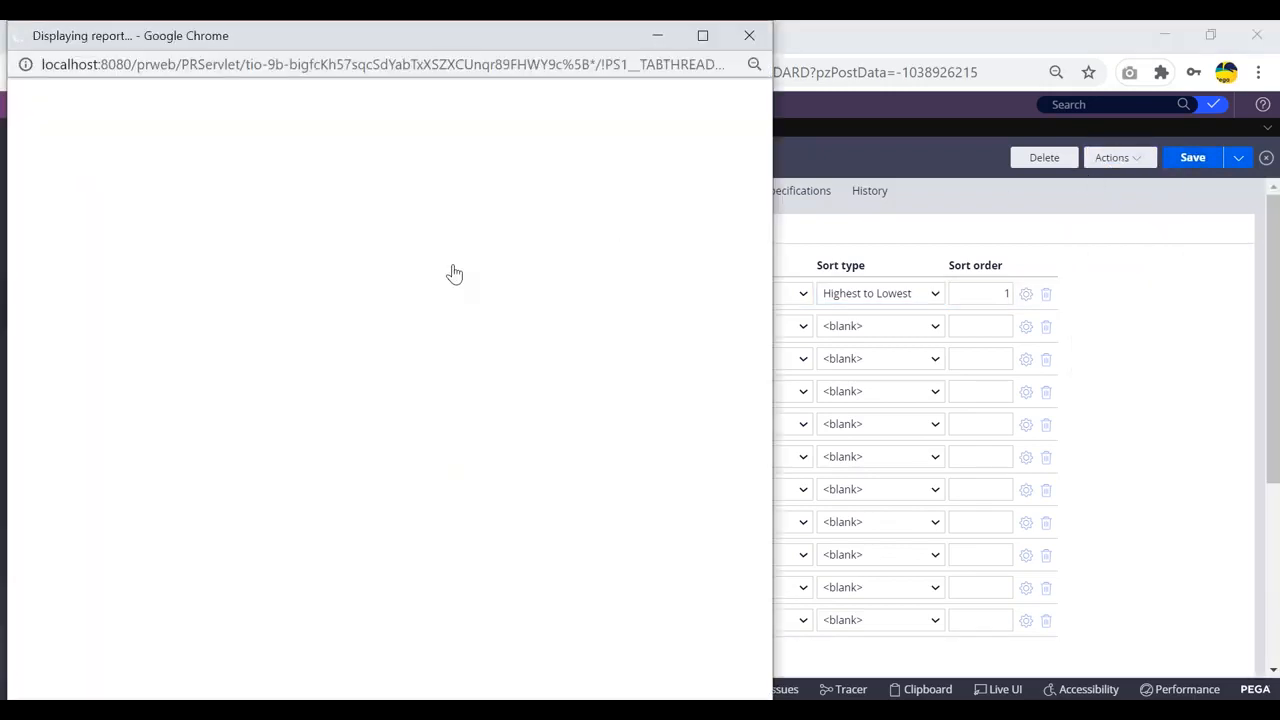
pyautogui.moveTo(265, 216); pyautogui.dragTo(344, 511)
pyautogui.moveTo(150, 42); pyautogui.dragTo(127, 181)
pyautogui.click(723, 174)
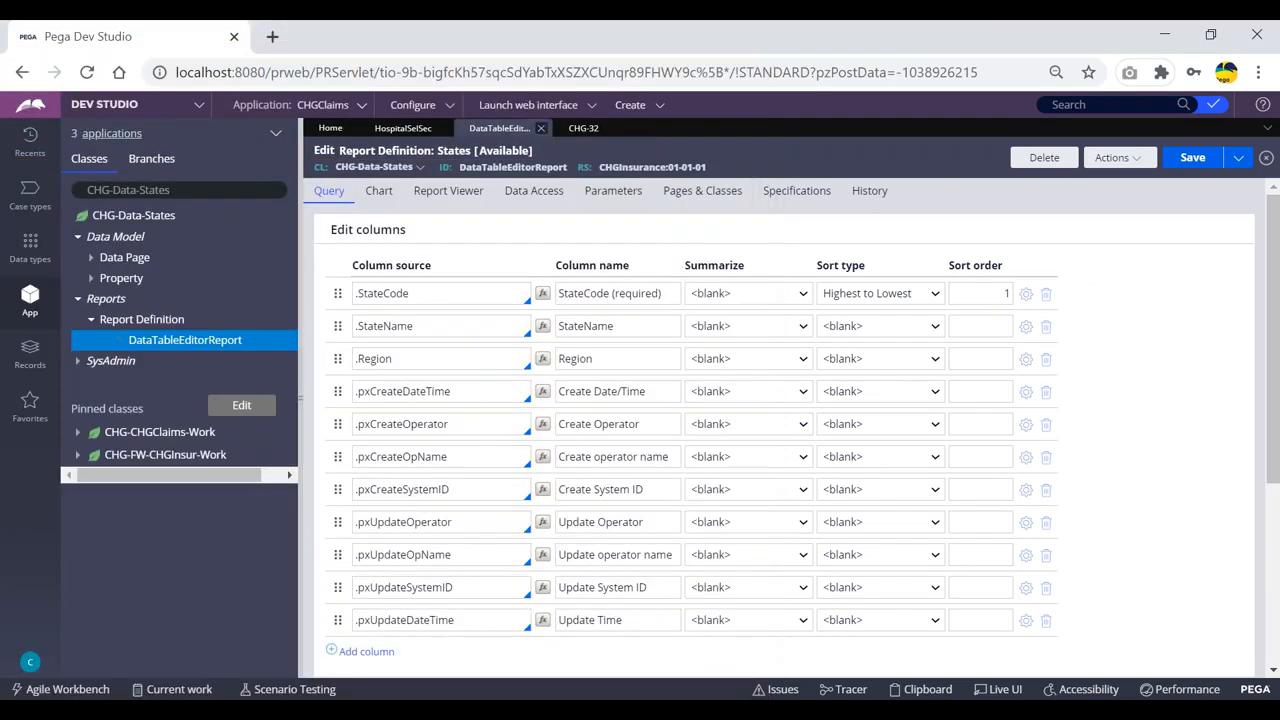
# - Return to CHG-32 and check the order of the StateSel options without refreshing the case
pyautogui.click(401, 128)
pyautogui.click(585, 130)
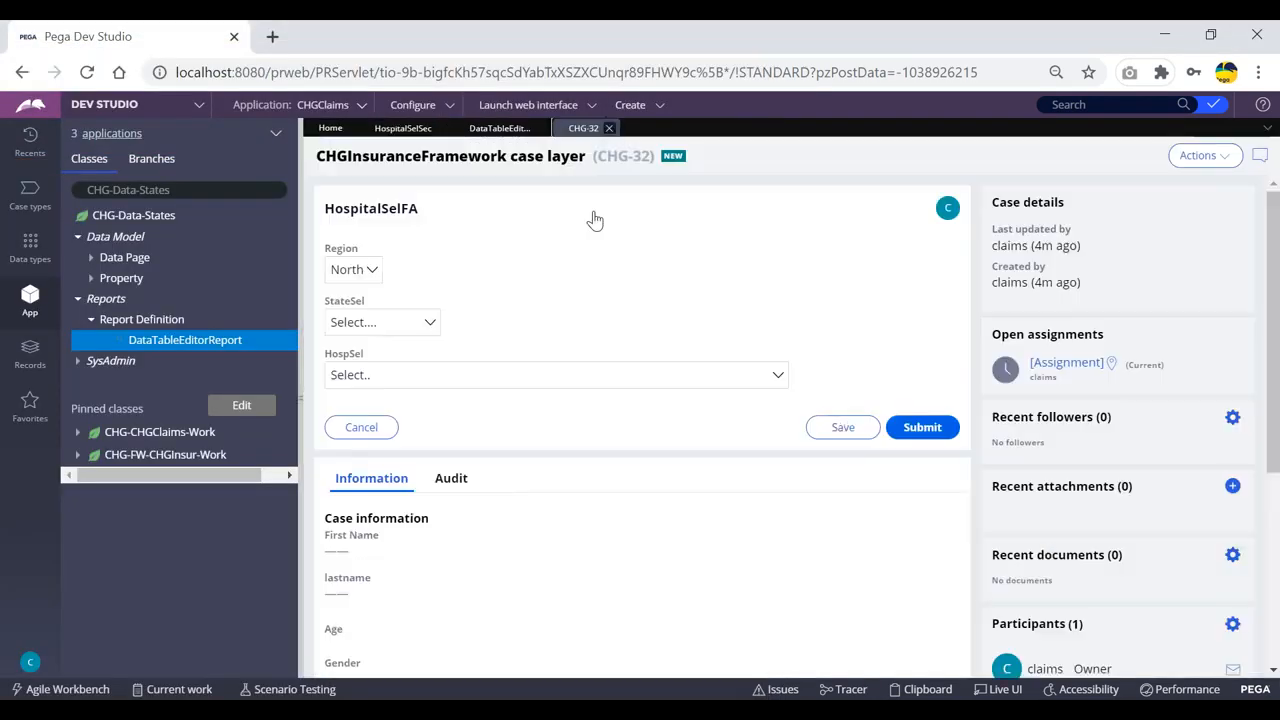
pyautogui.click(376, 327)
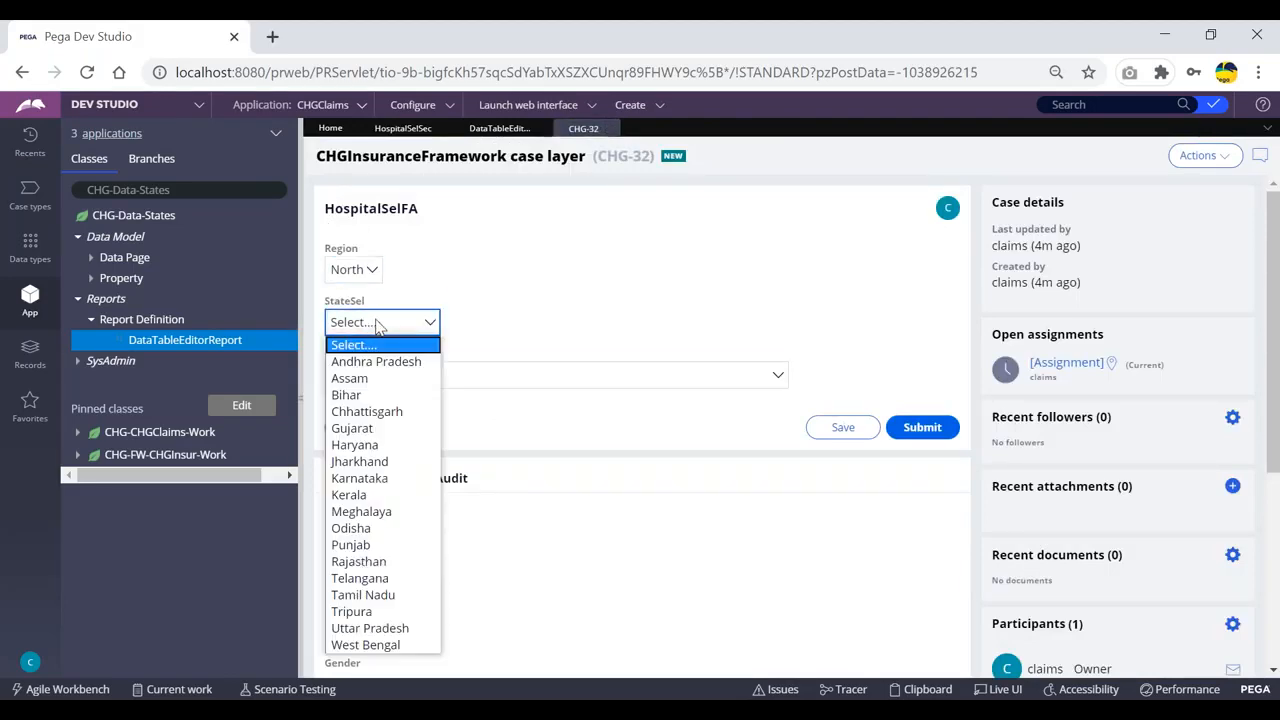
pyautogui.click(492, 283)
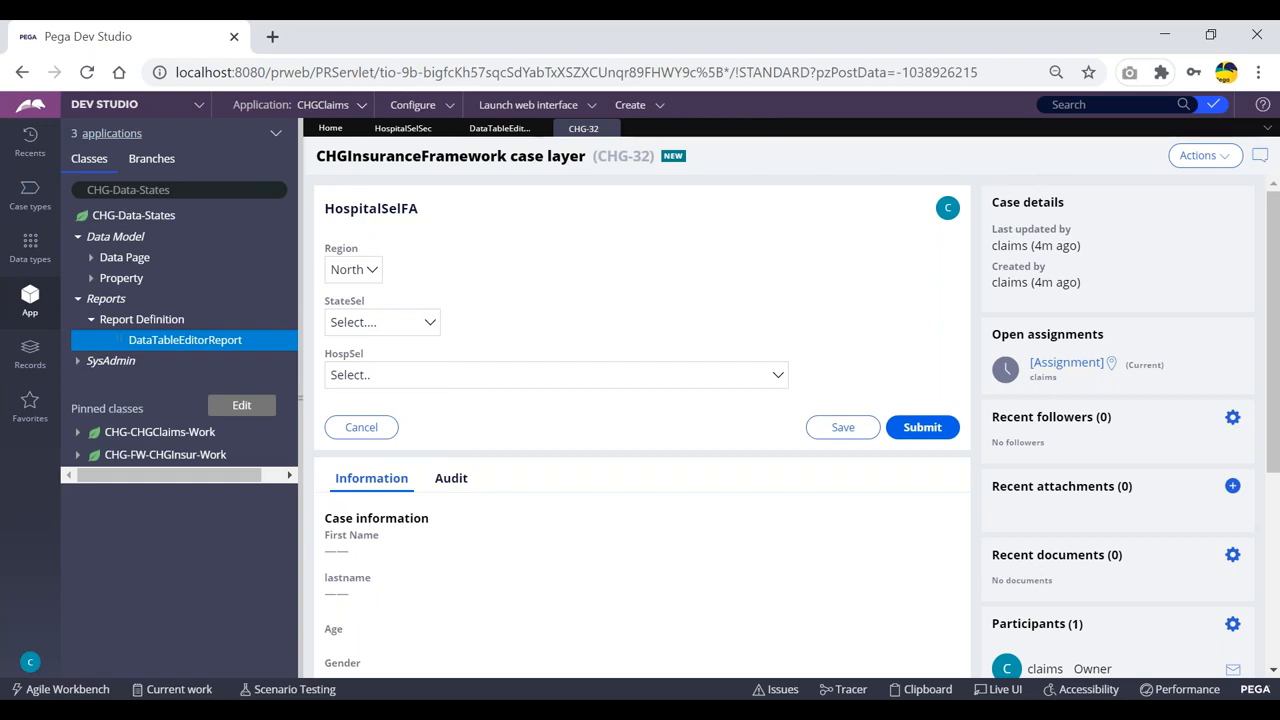
pyautogui.click(496, 128)
pyautogui.click(584, 128)
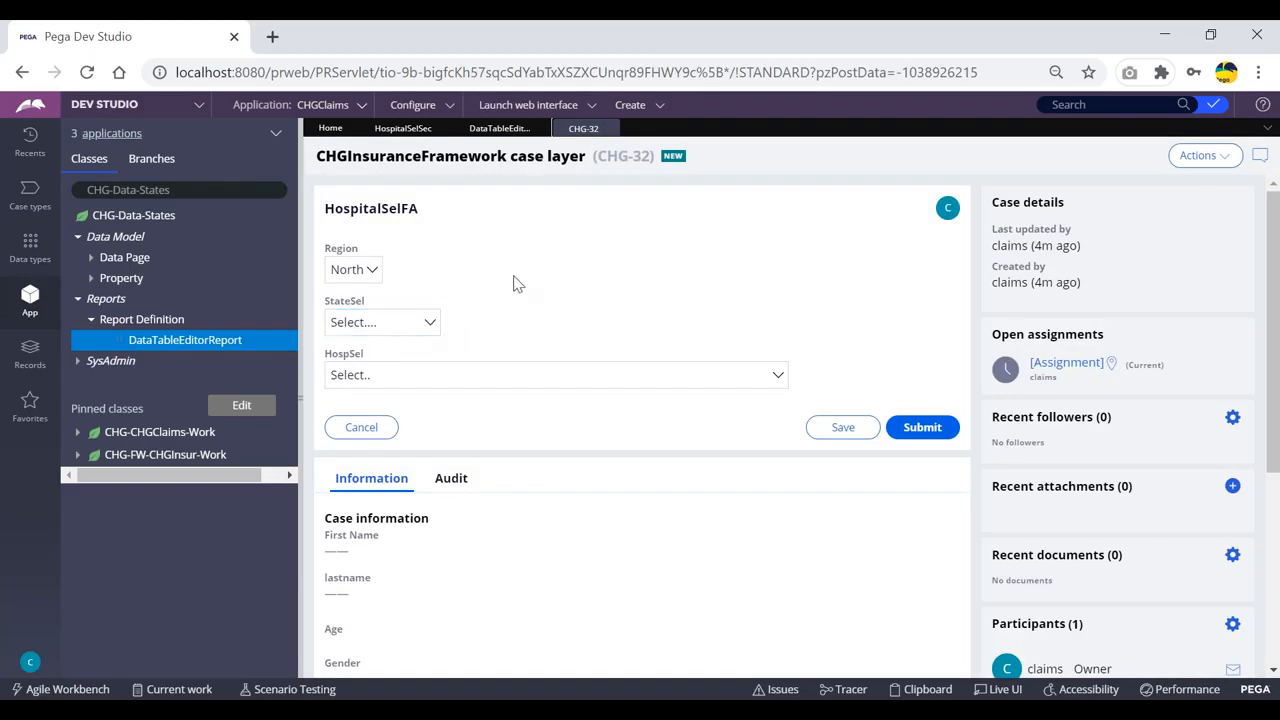
pyautogui.hotkey('alt', 'Tab')
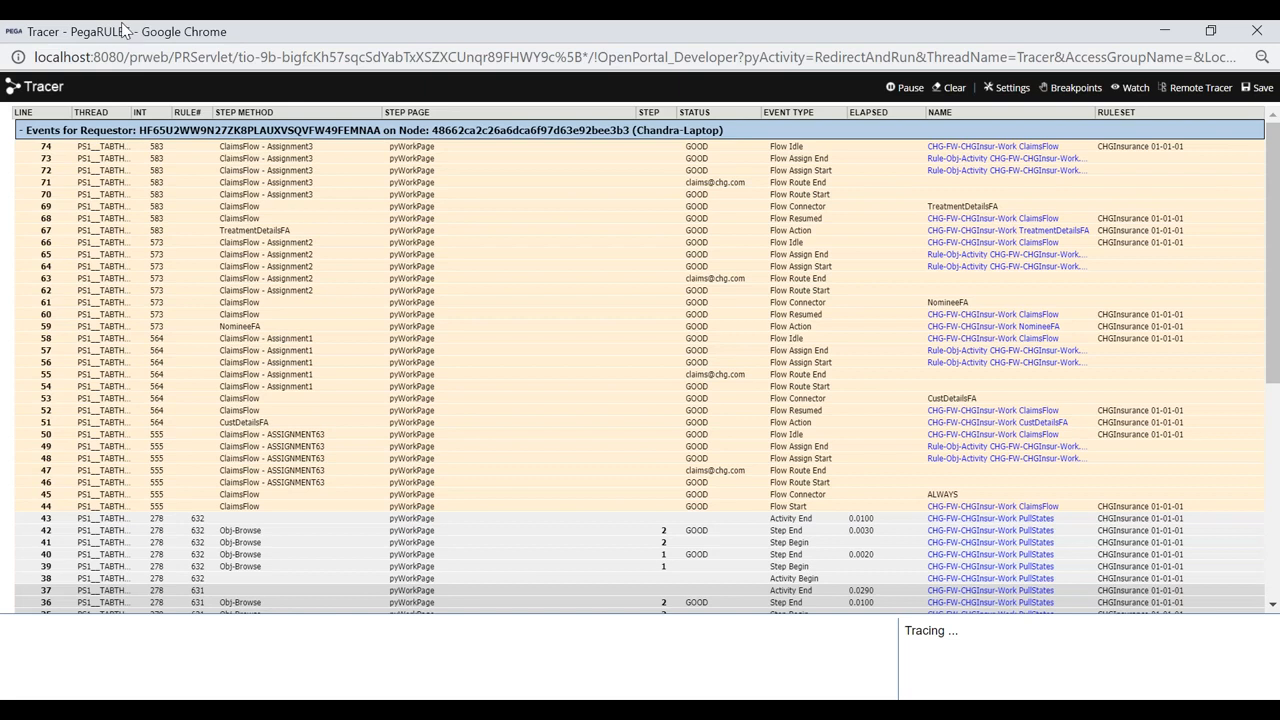
pyautogui.moveTo(115, 35); pyautogui.dragTo(97, 132)
pyautogui.click(829, 187)
pyautogui.click(1179, 131)
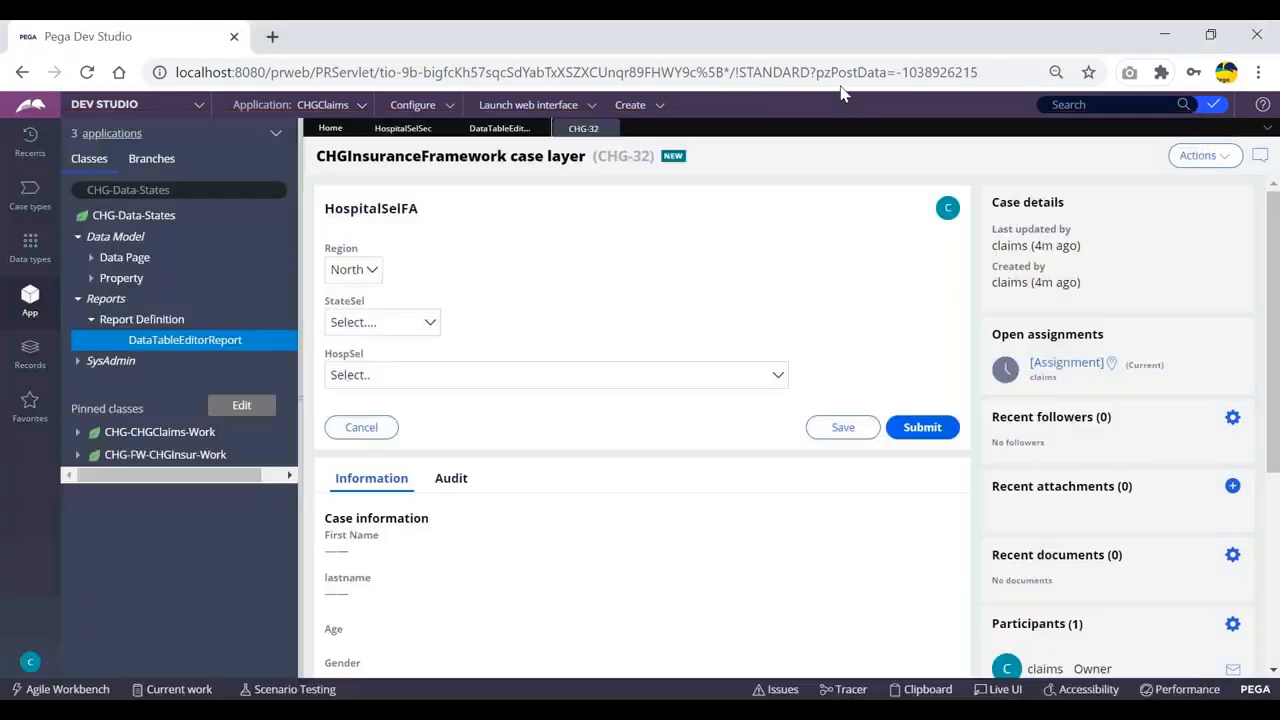
pyautogui.hotkey('alt', 'Tab')
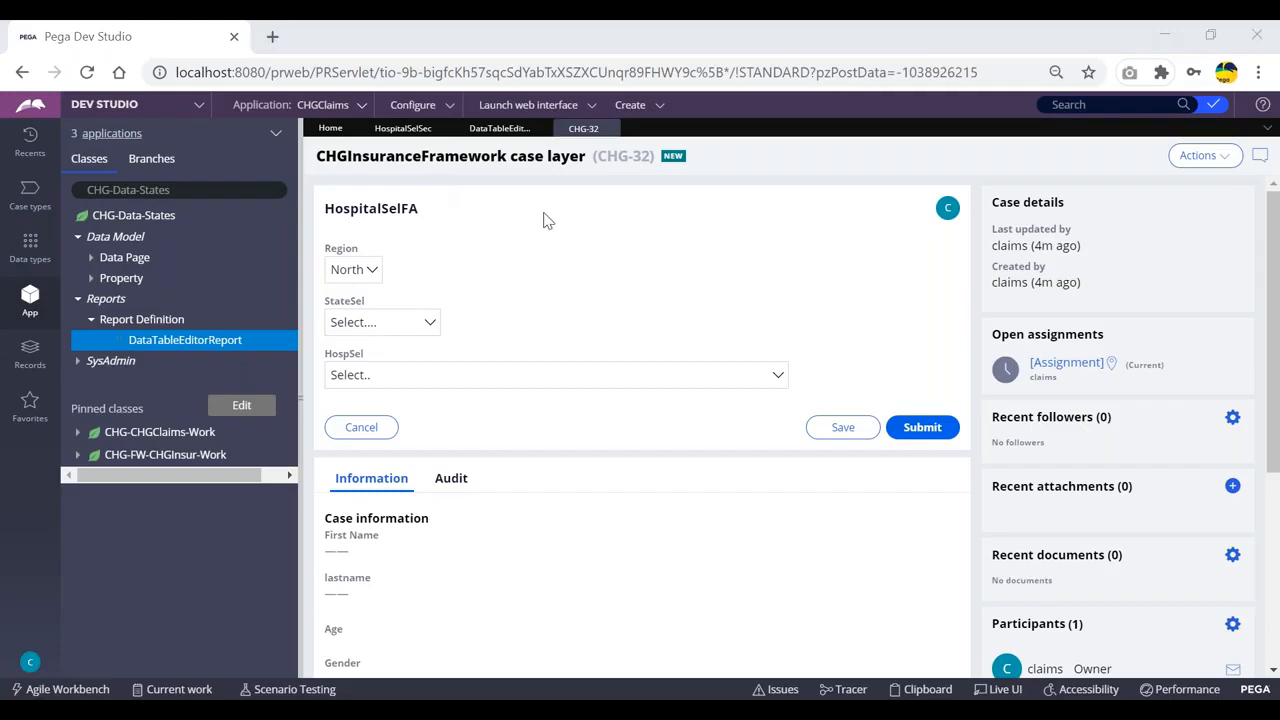
pyautogui.click(923, 137)
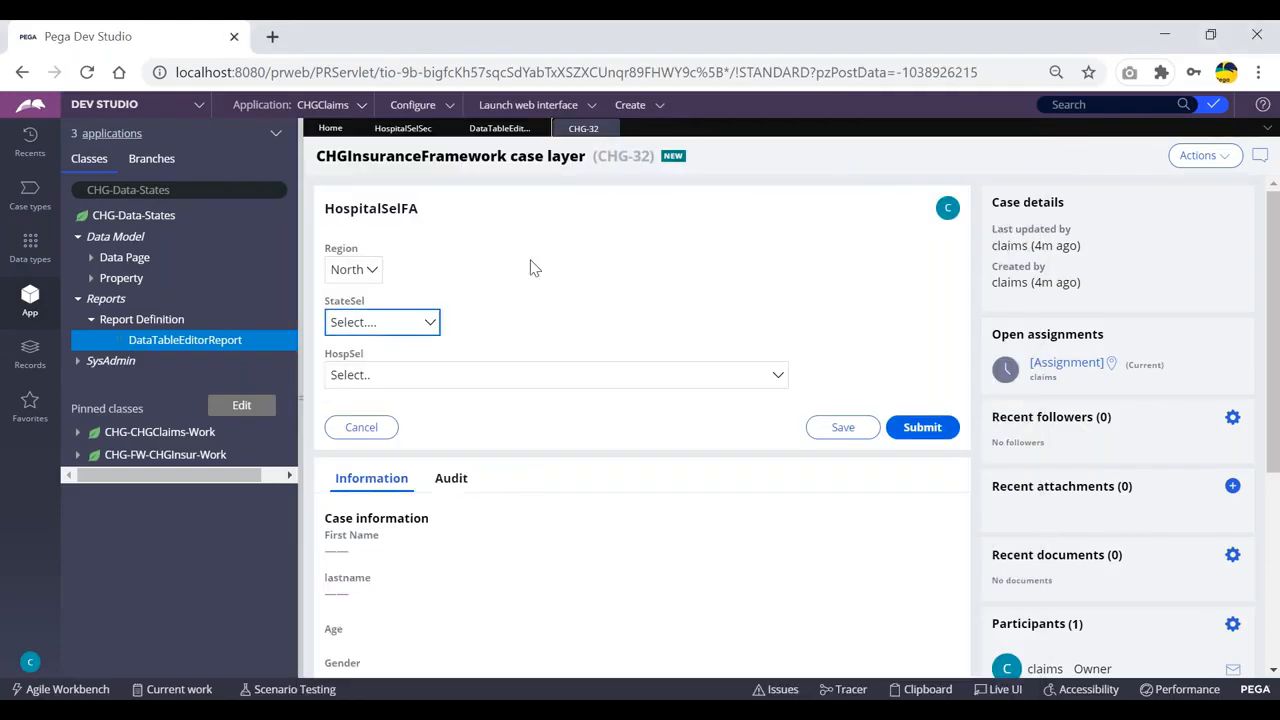
# - Go back to the States report definition and inspect the .StateCode column's sort type and the rule ID without changing them
pyautogui.click(519, 132)
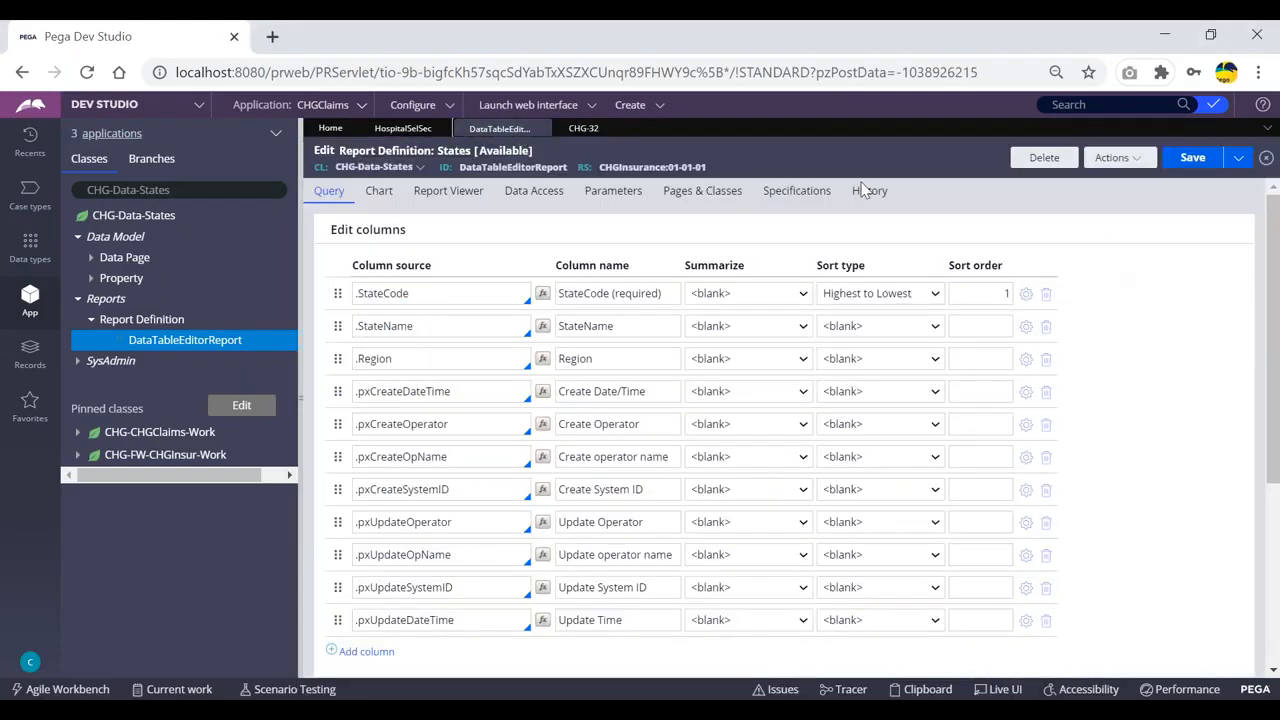
pyautogui.click(951, 428)
pyautogui.click(928, 293)
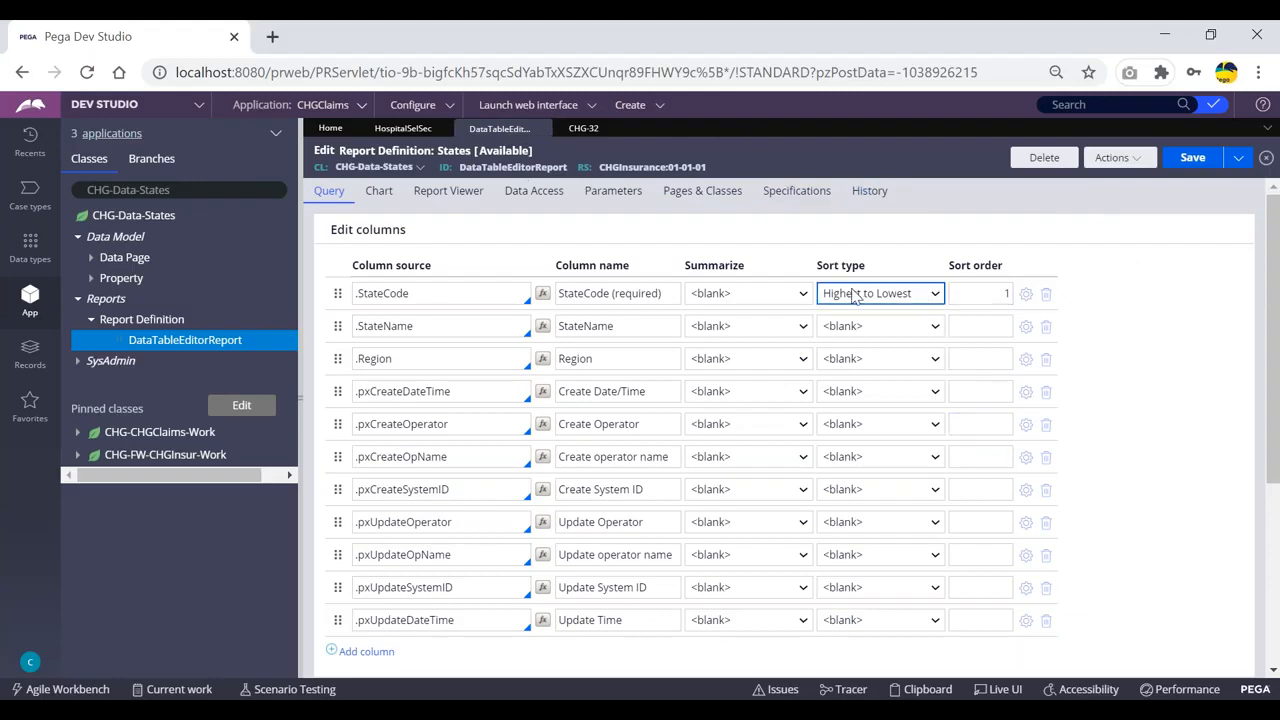
pyautogui.click(1039, 237)
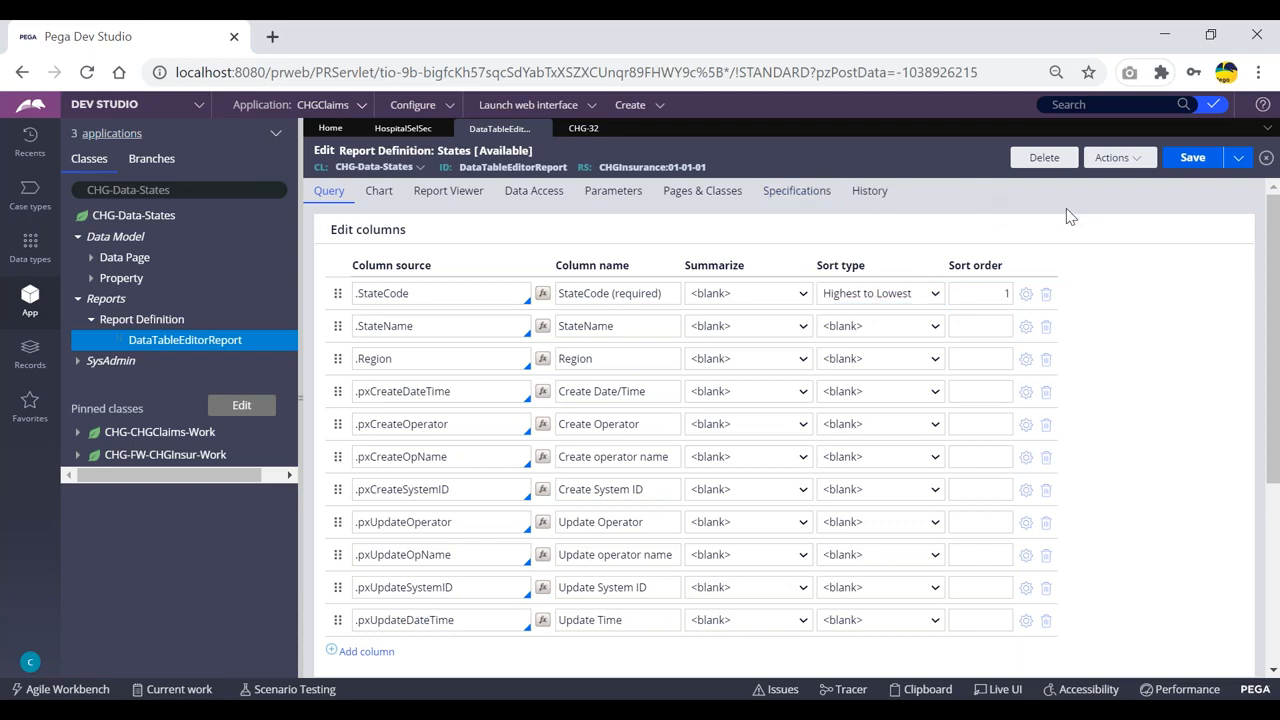
pyautogui.doubleClick(497, 168)
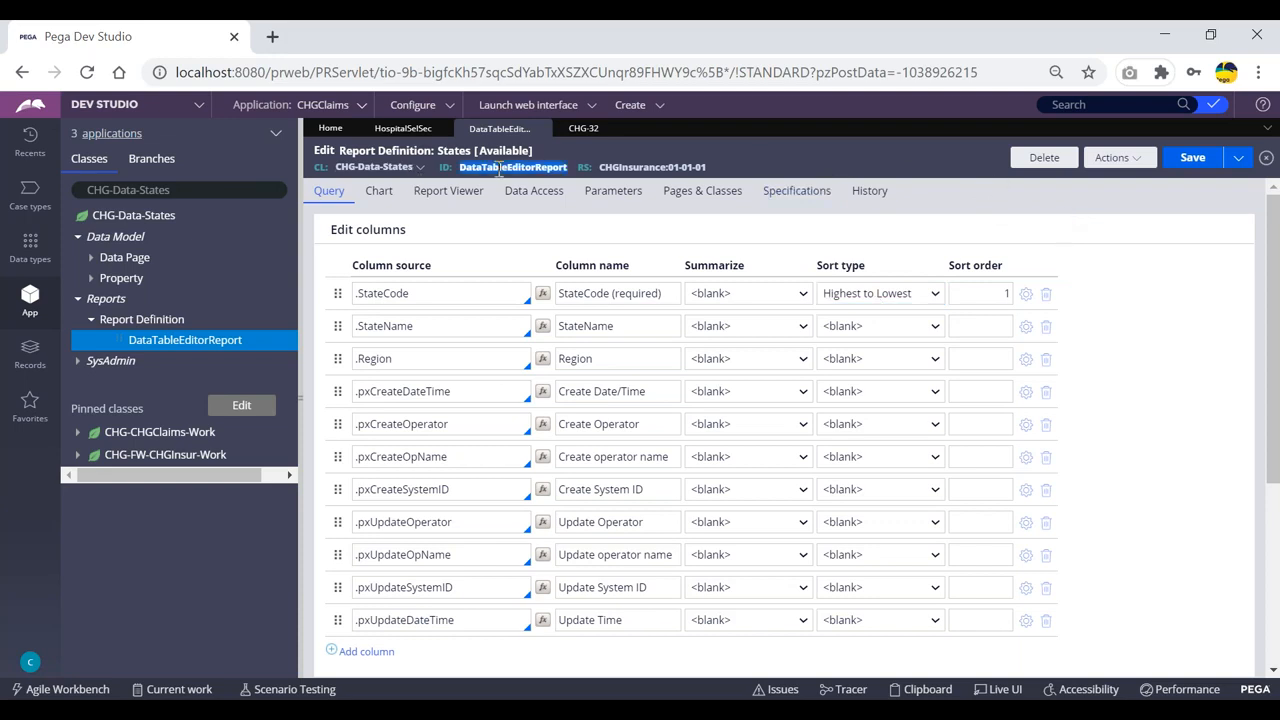
pyautogui.click(640, 158)
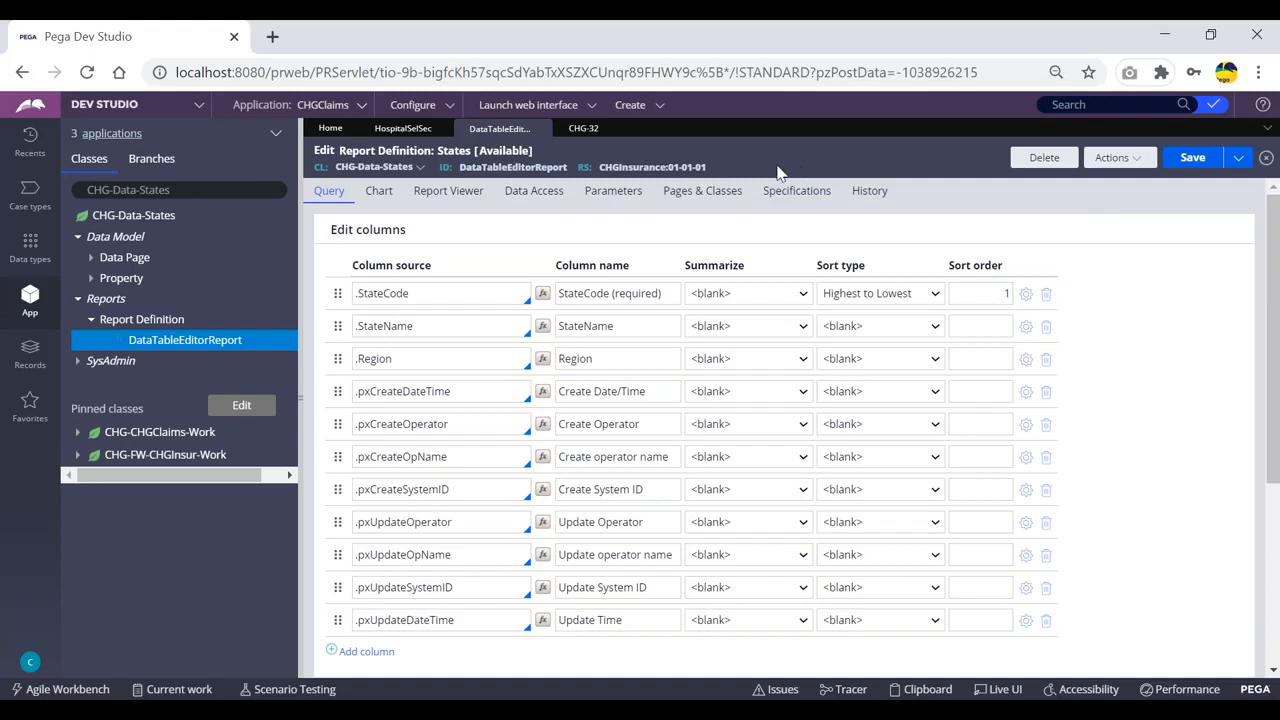
# - Compare the HospitalSelFA form in CHG-32 with the column settings of the States report definition
pyautogui.click(583, 128)
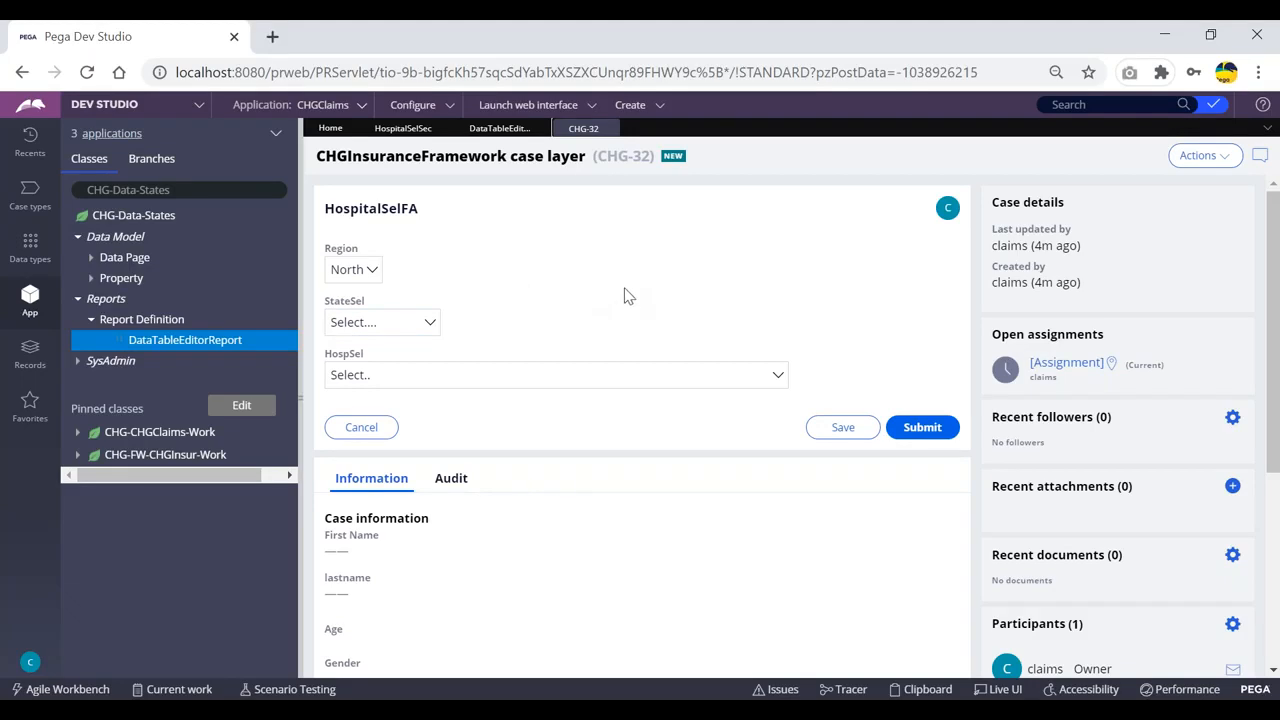
pyautogui.click(500, 128)
pyautogui.click(580, 129)
pyautogui.click(499, 128)
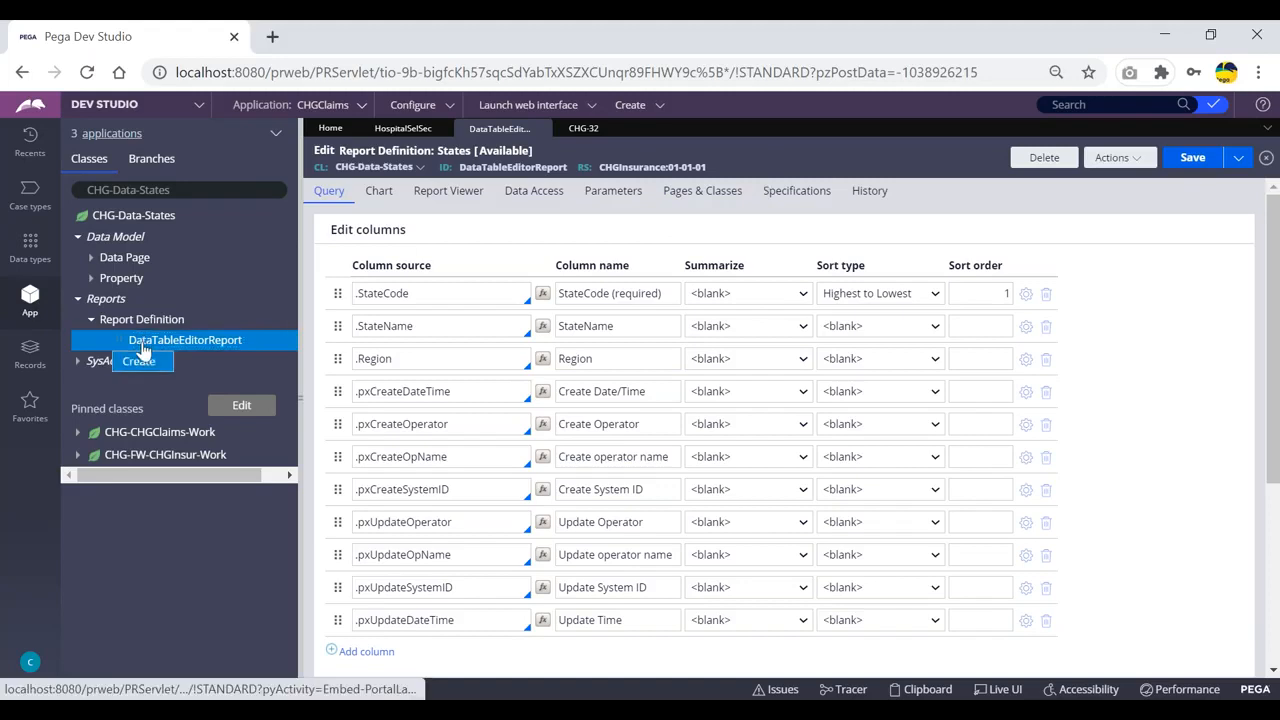
pyautogui.click(584, 129)
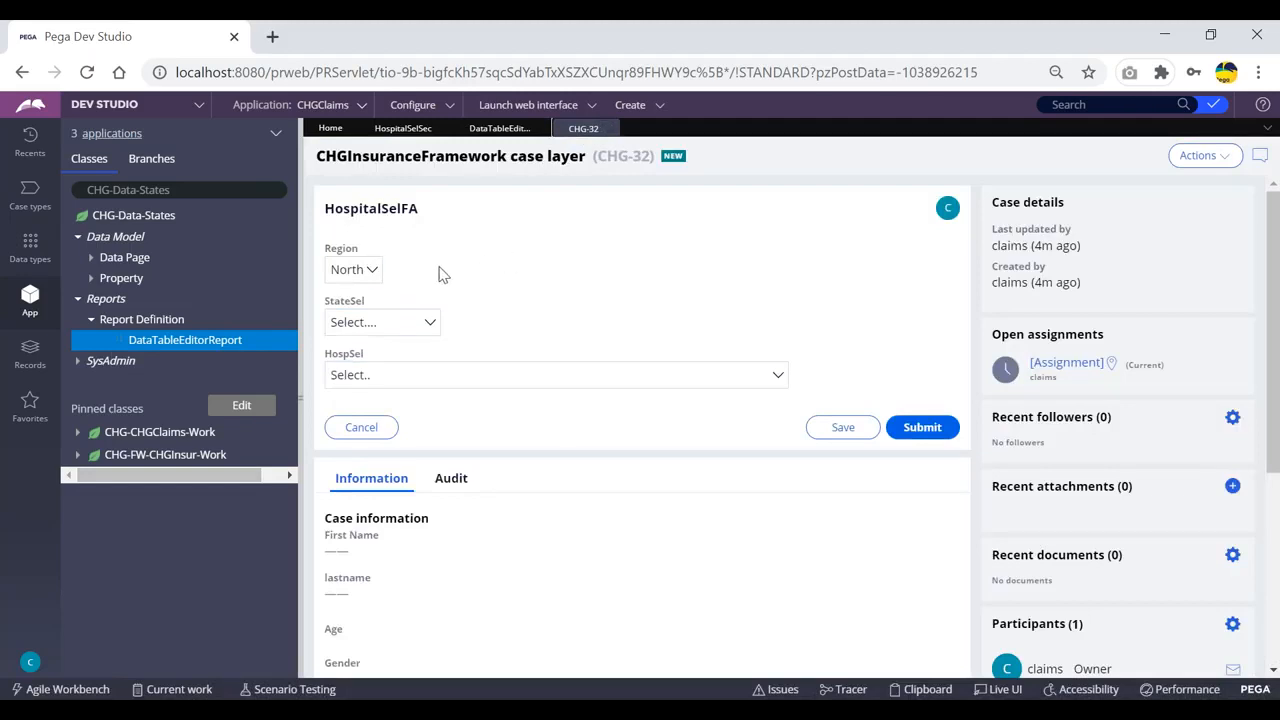
pyautogui.click(496, 130)
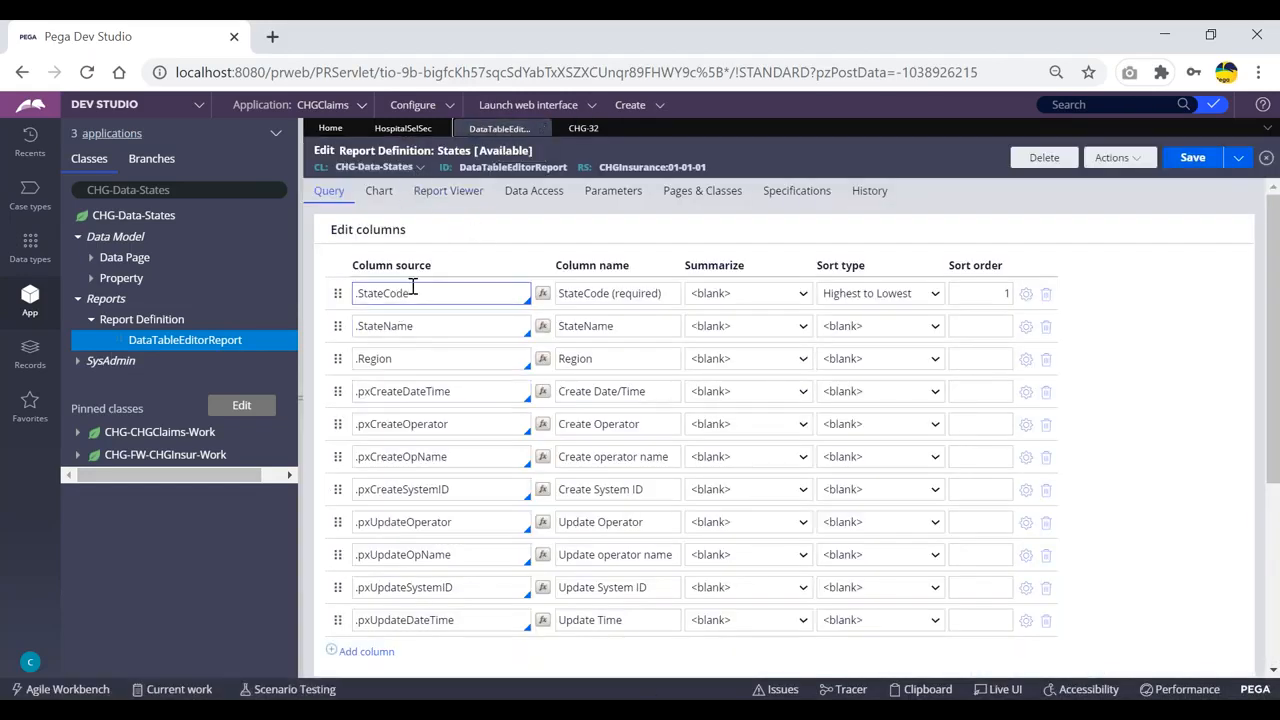
# - Compare the HospitalSelFA dropdowns in CHG-32 with the DataTableEditorReport rule and its CHG-Data-States class once more
pyautogui.click(585, 129)
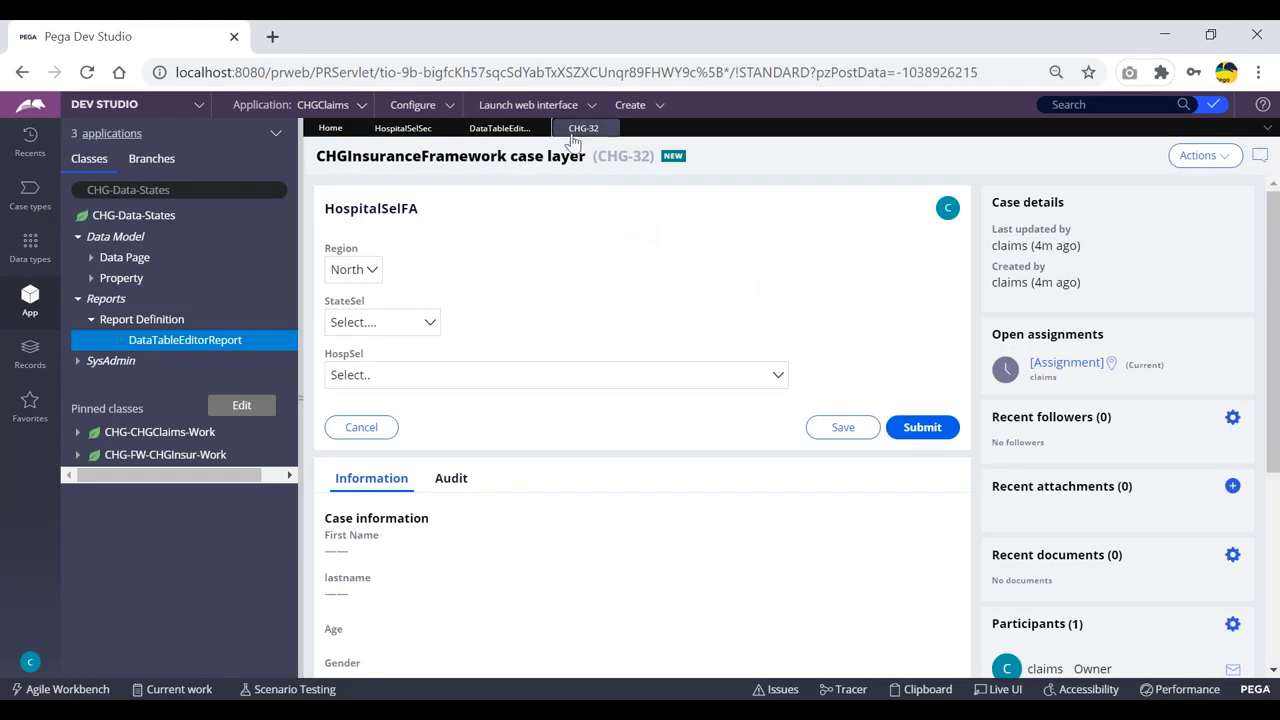
pyautogui.click(499, 128)
pyautogui.moveTo(157, 192); pyautogui.dragTo(84, 186)
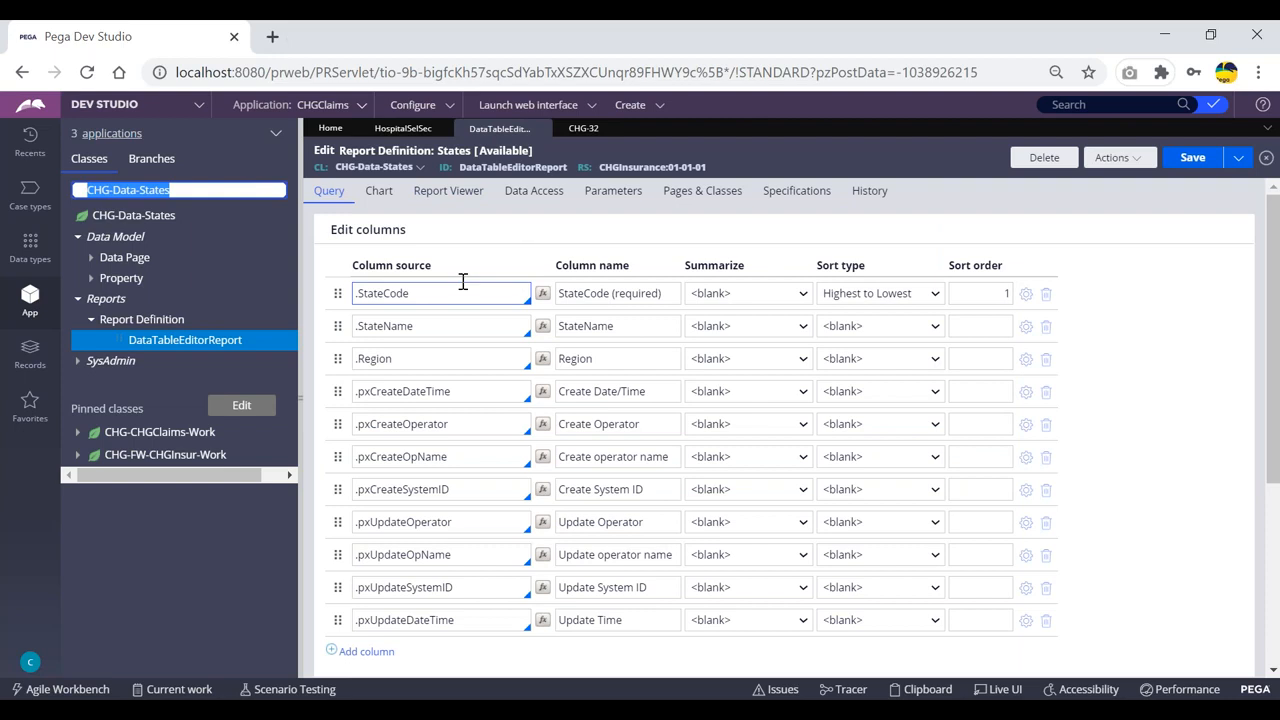
pyautogui.click(1139, 290)
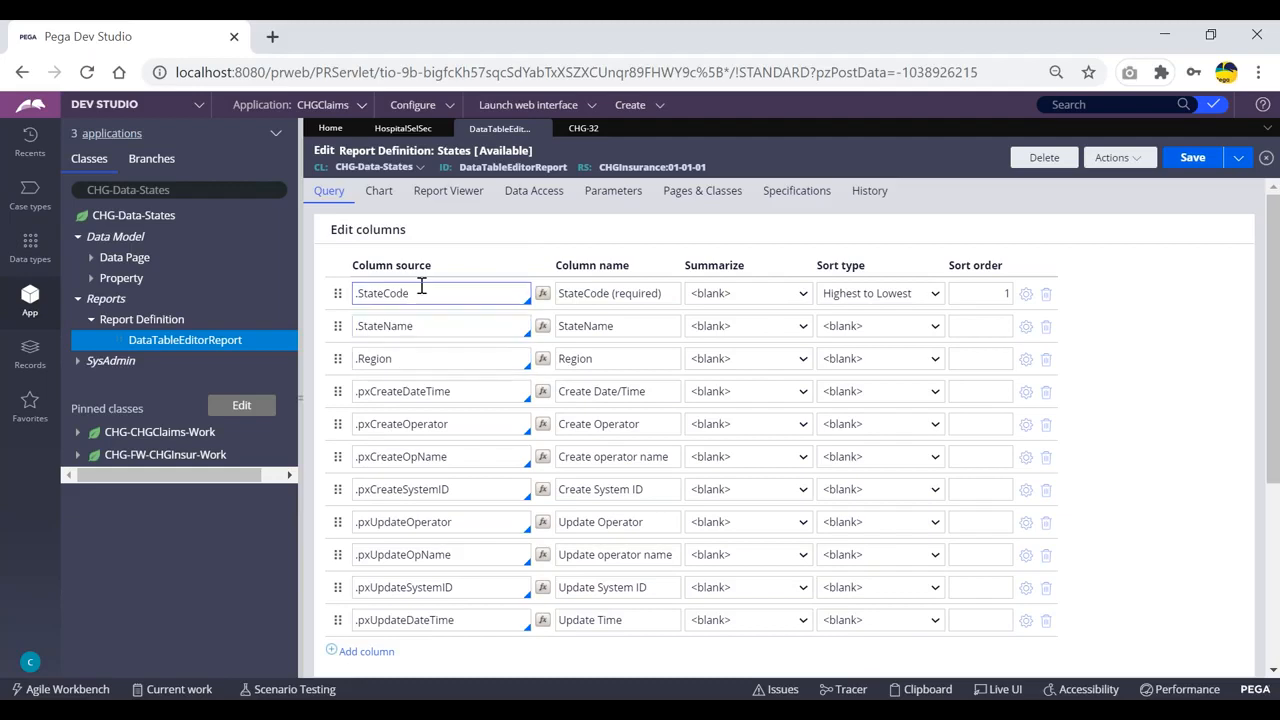
pyautogui.click(584, 128)
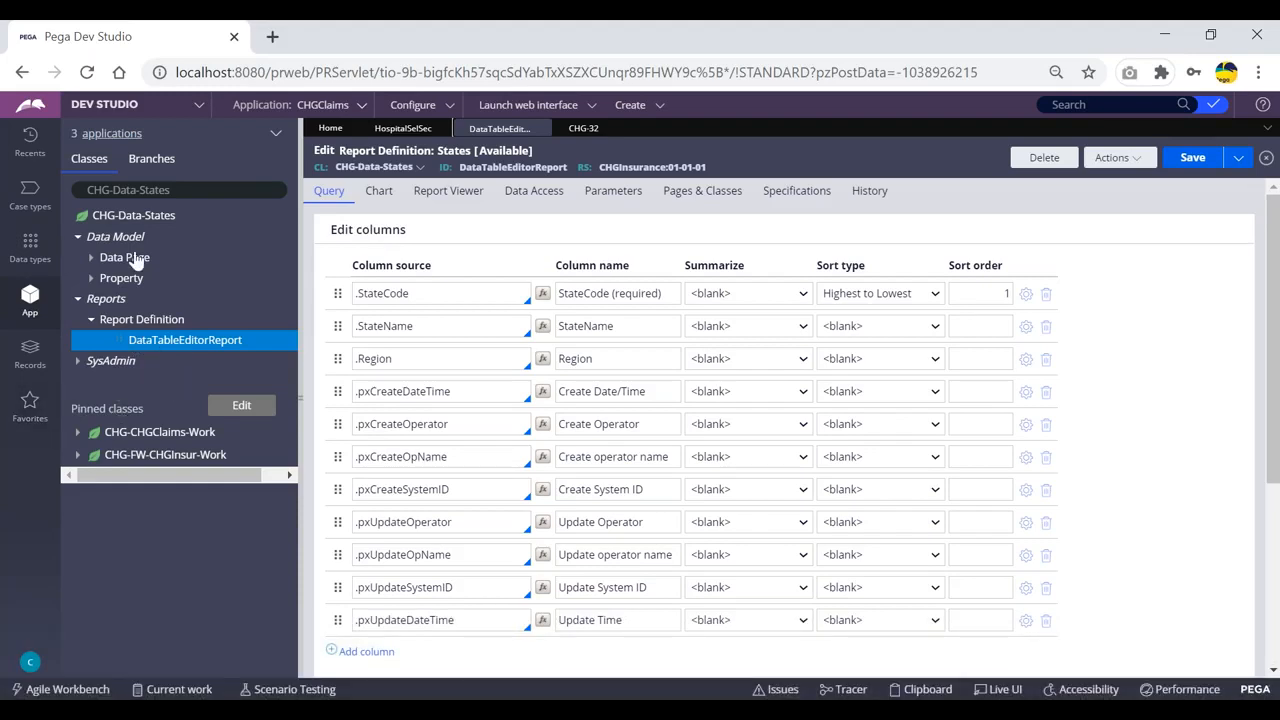
# - Create and open a report definition labelled PullStatesRD in the CHG-Data-States class, with CHGInsuranceFramework as the context
pyautogui.rightClick(130, 224)
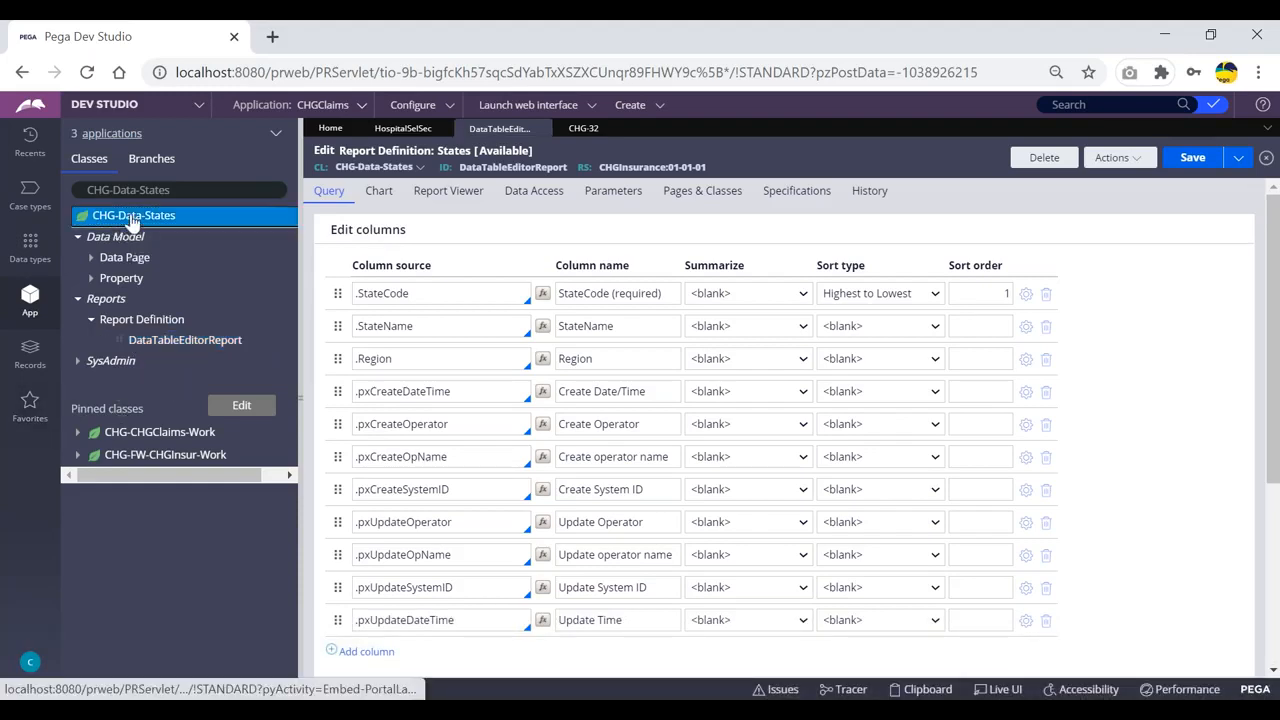
pyautogui.moveTo(195, 238)
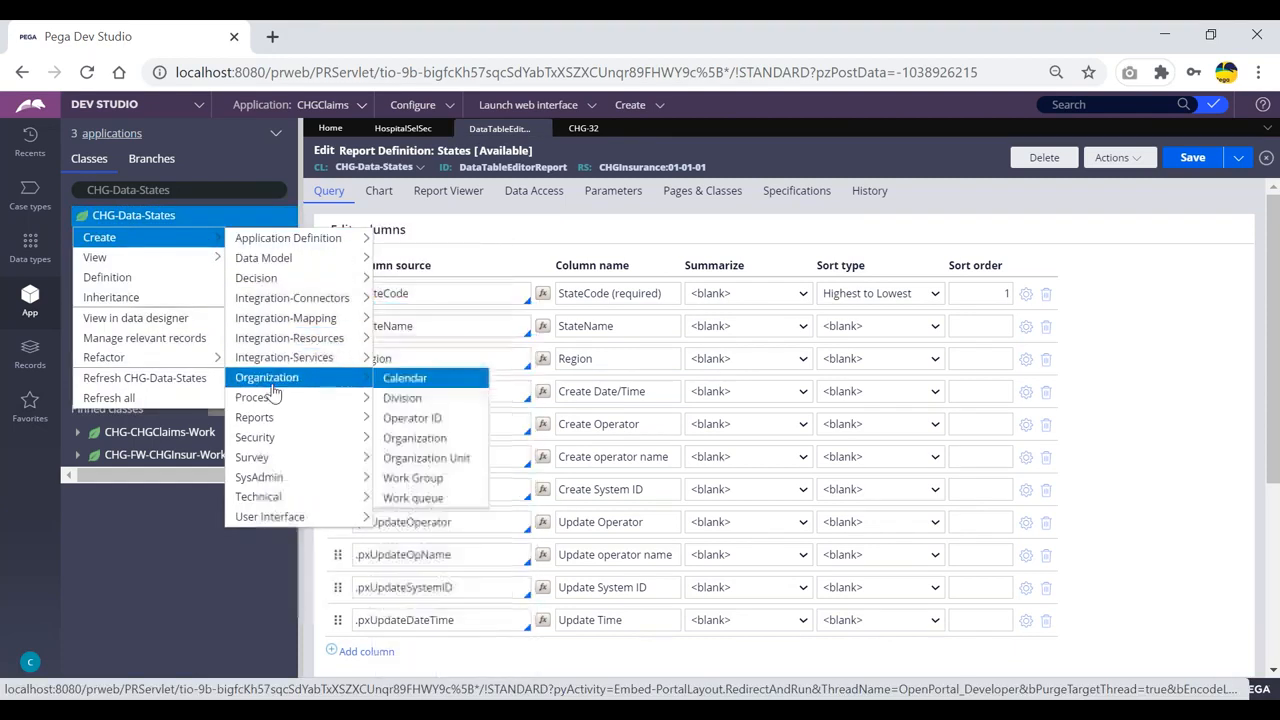
pyautogui.moveTo(255, 420)
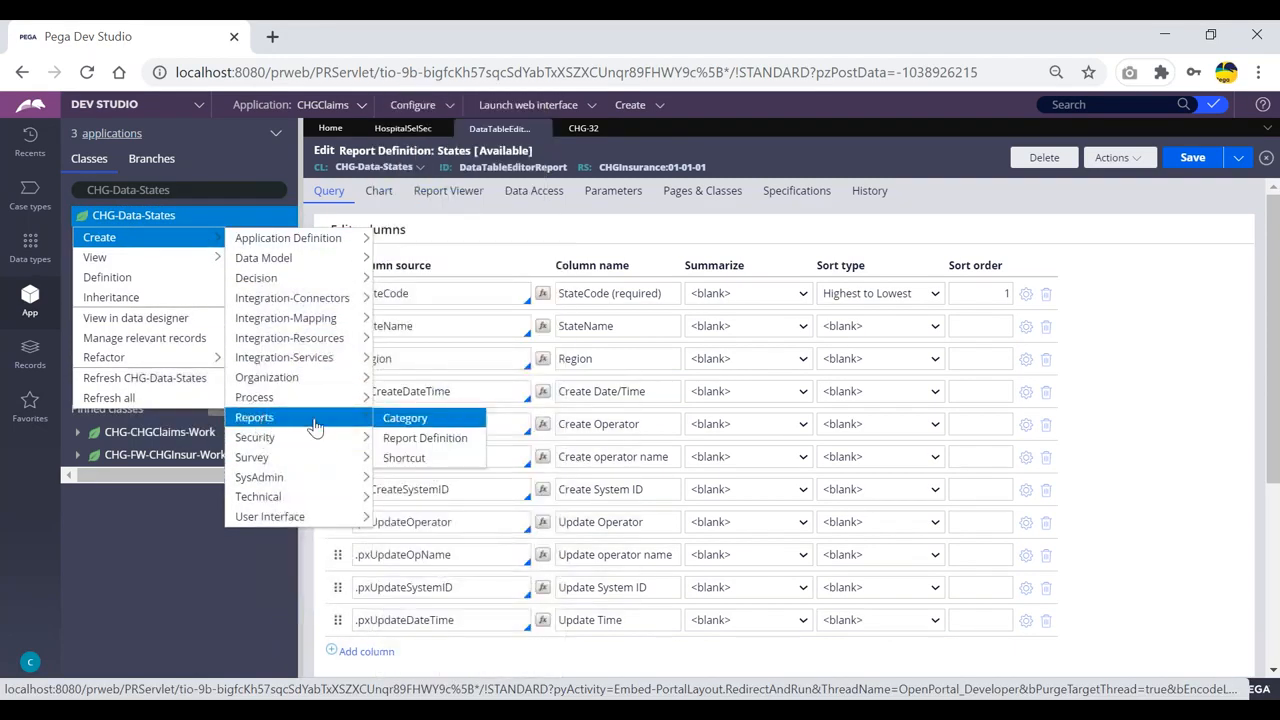
pyautogui.click(413, 443)
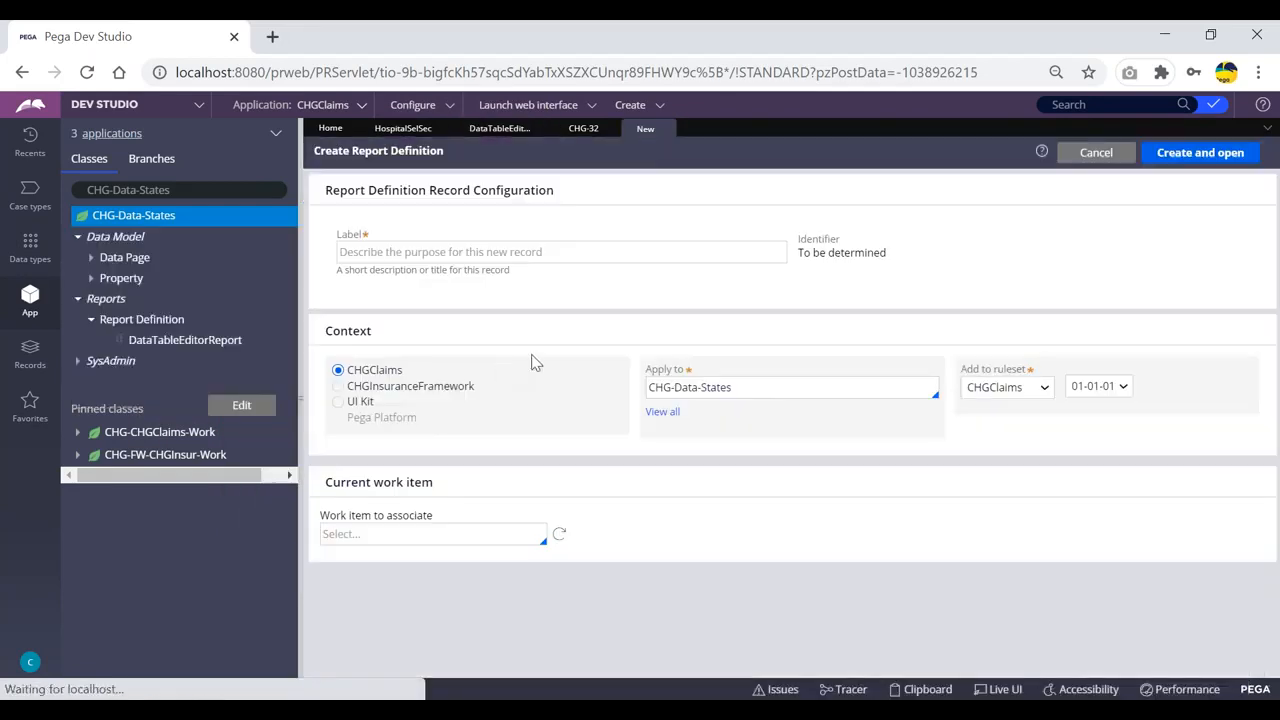
pyautogui.click(575, 254)
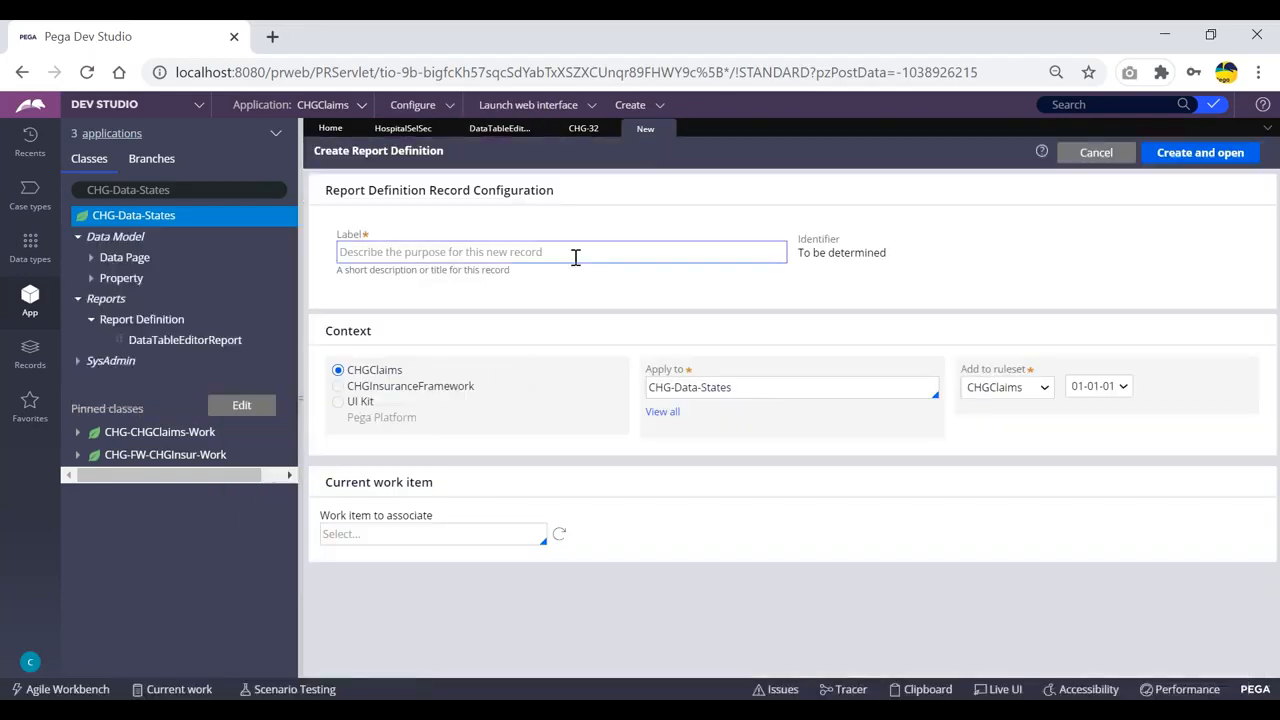
pyautogui.write('PullStatesRD')
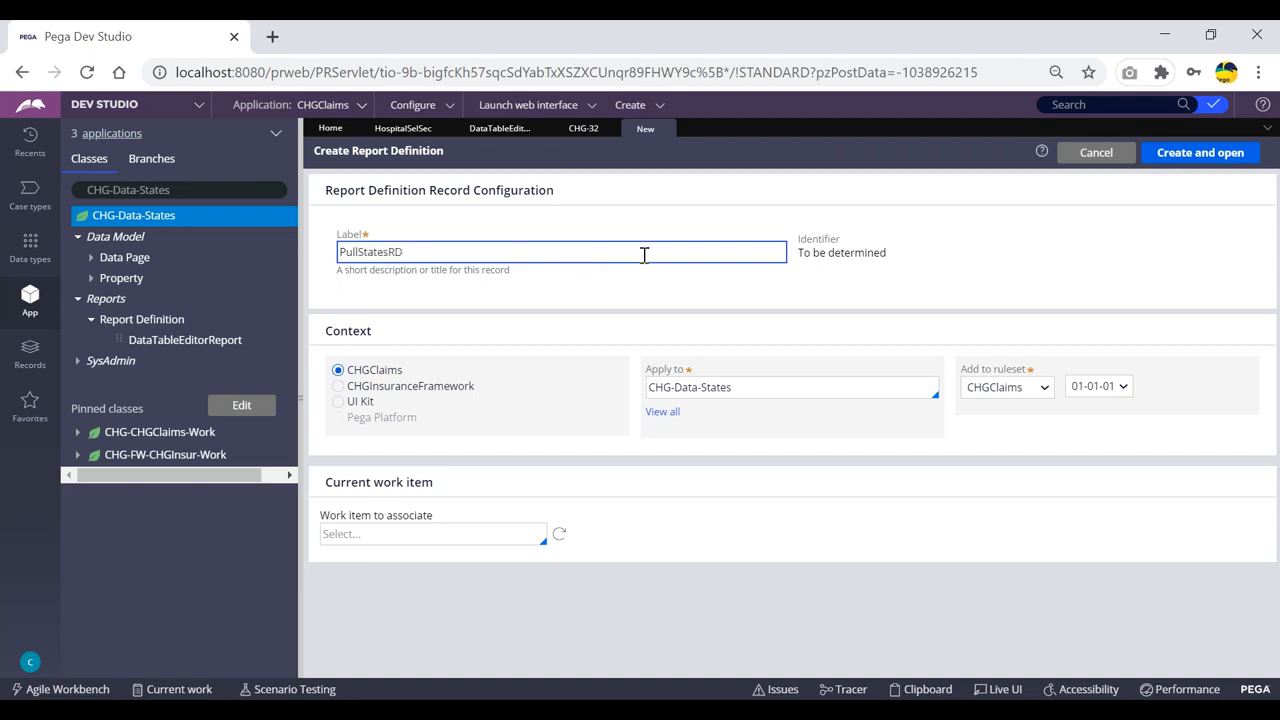
pyautogui.click(338, 386)
pyautogui.click(1200, 153)
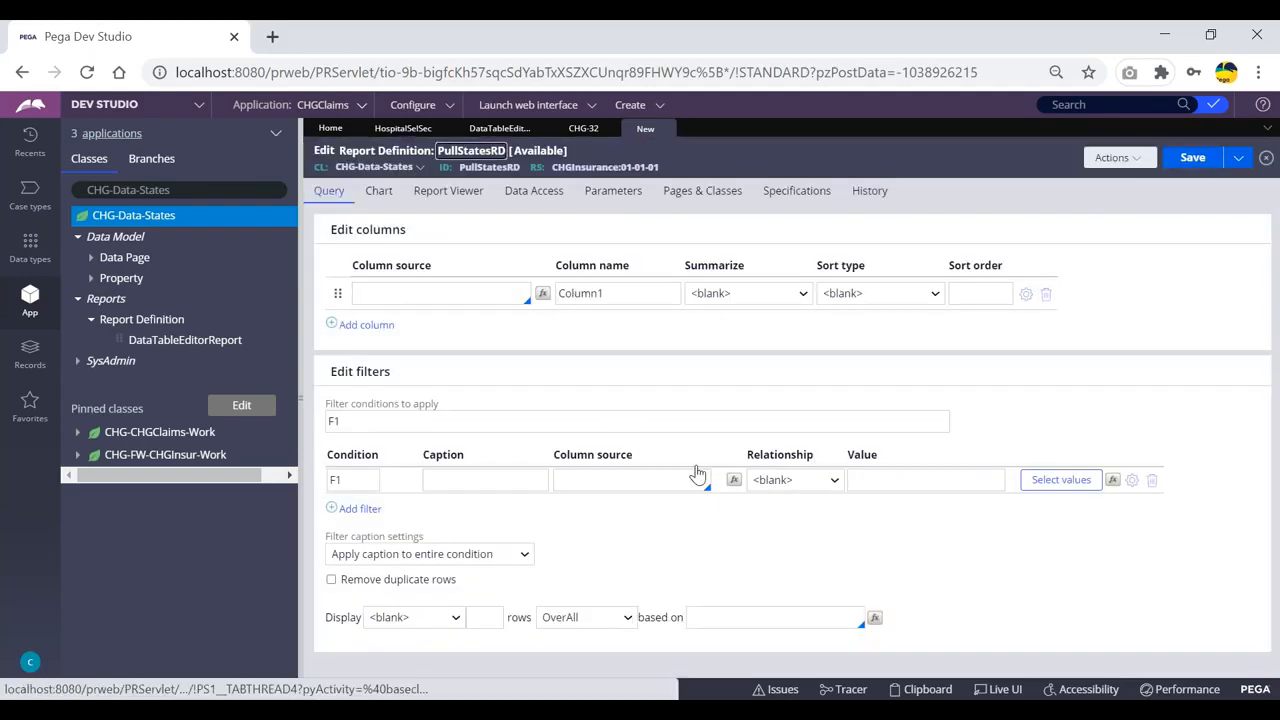
# - Add .StateName and .StateCode as the column sources of PullStatesRD and remove the extra blank column row
pyautogui.click(395, 293)
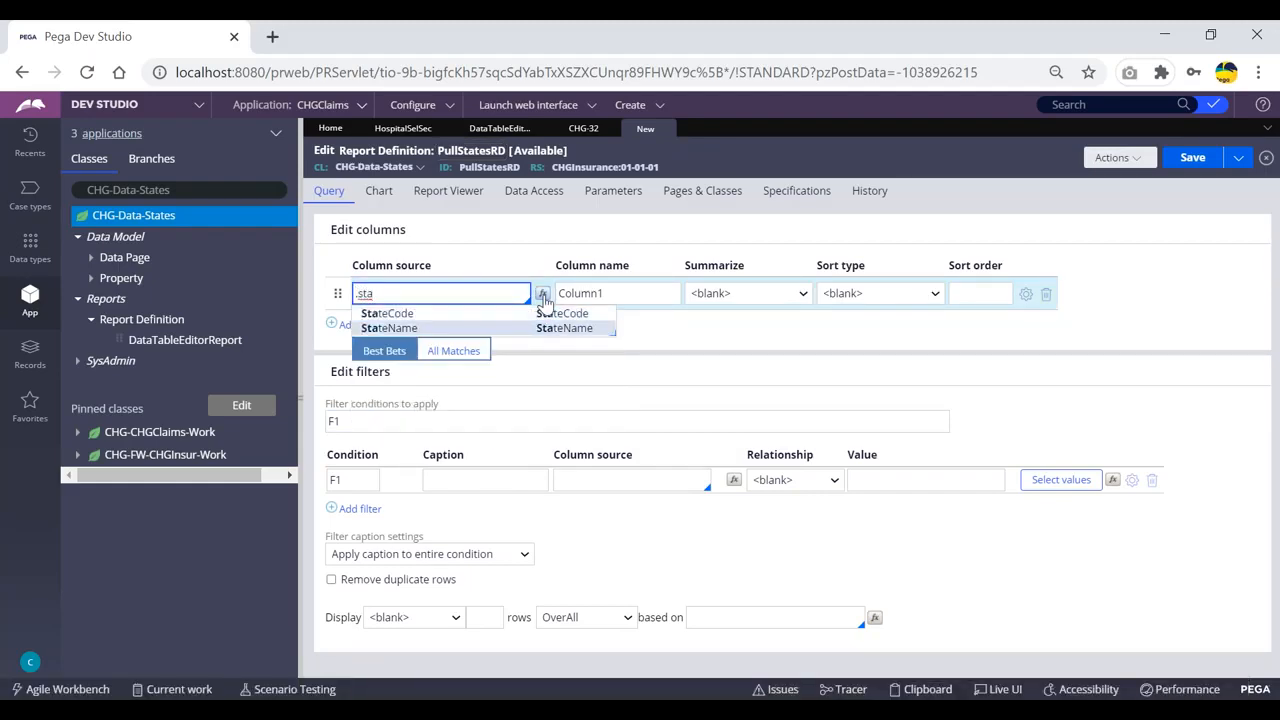
pyautogui.press('Return')
pyautogui.press('Return')
pyautogui.click(474, 333)
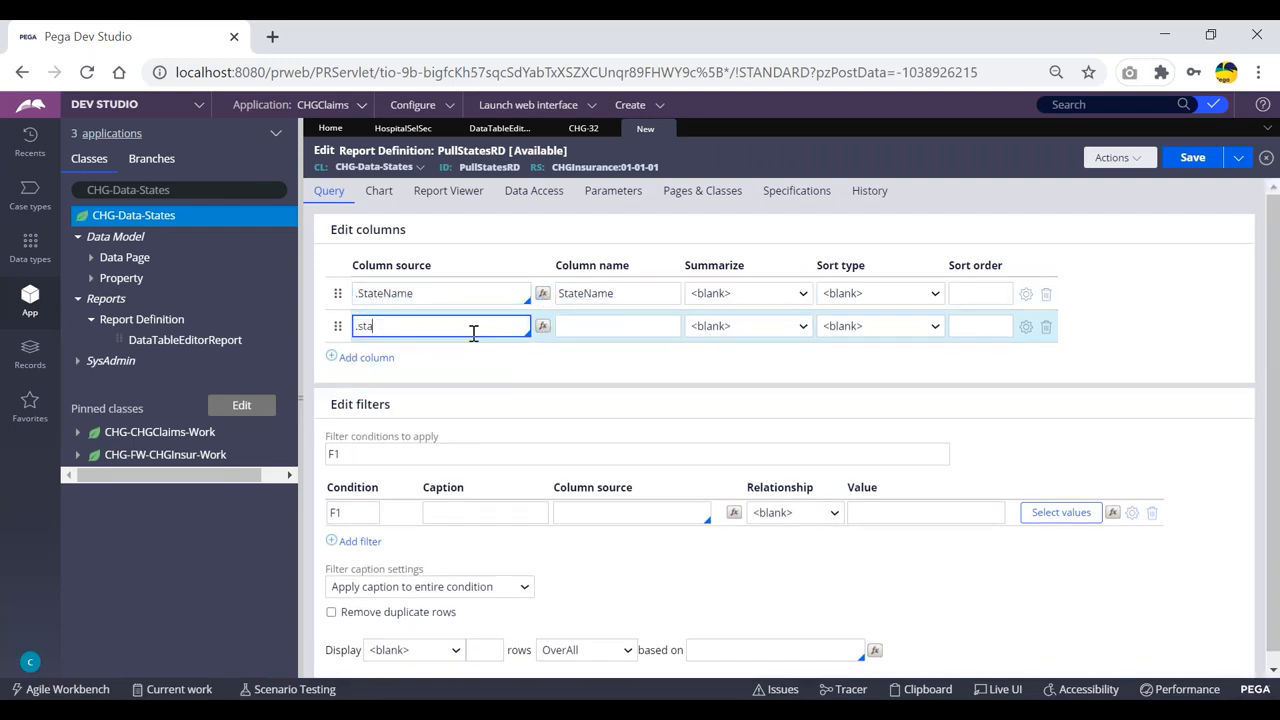
pyautogui.press('Return')
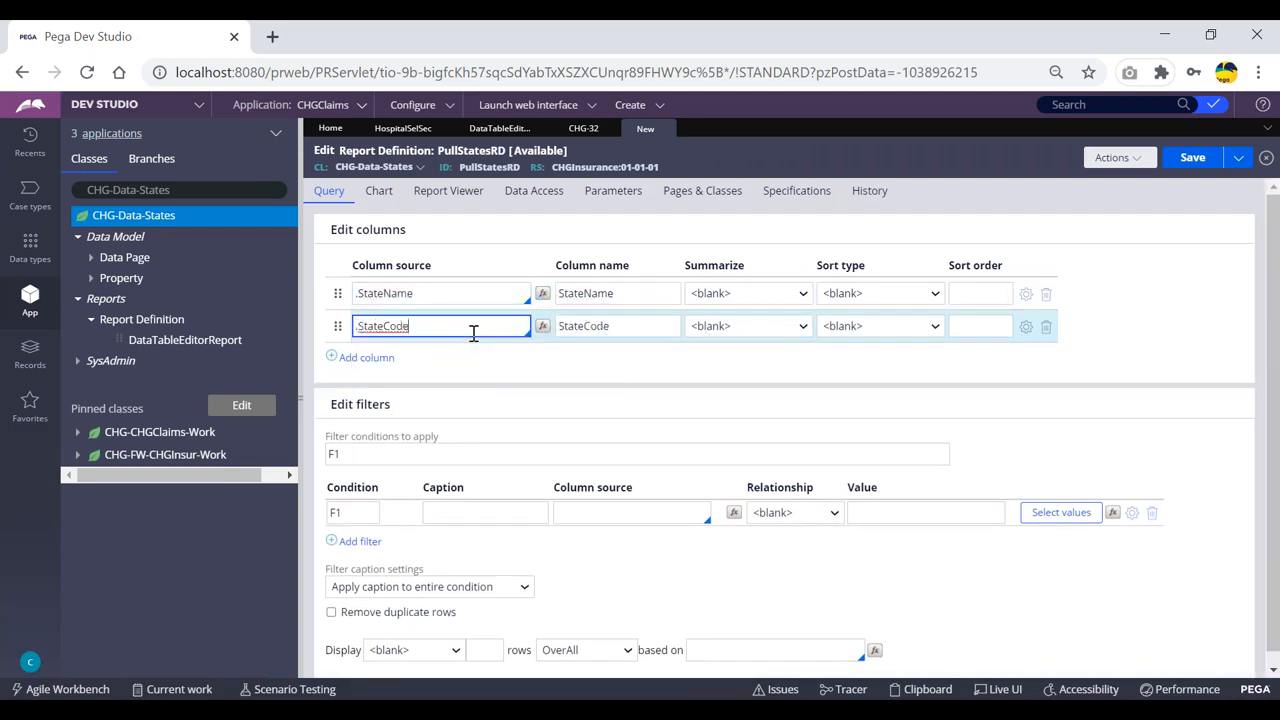
pyautogui.press('Return')
pyautogui.click(1046, 359)
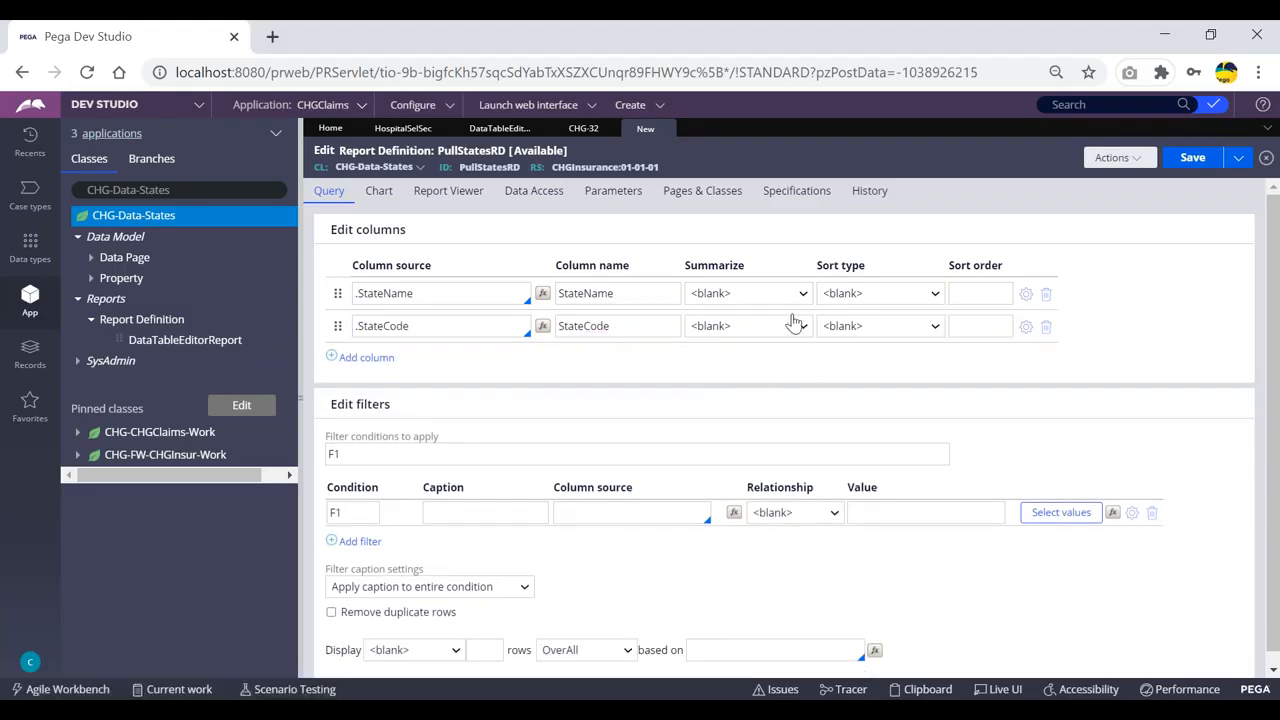
# - Sort the .StateCode column Highest to Lowest with sort order 1, and save the PullStatesRD report definition
pyautogui.click(889, 326)
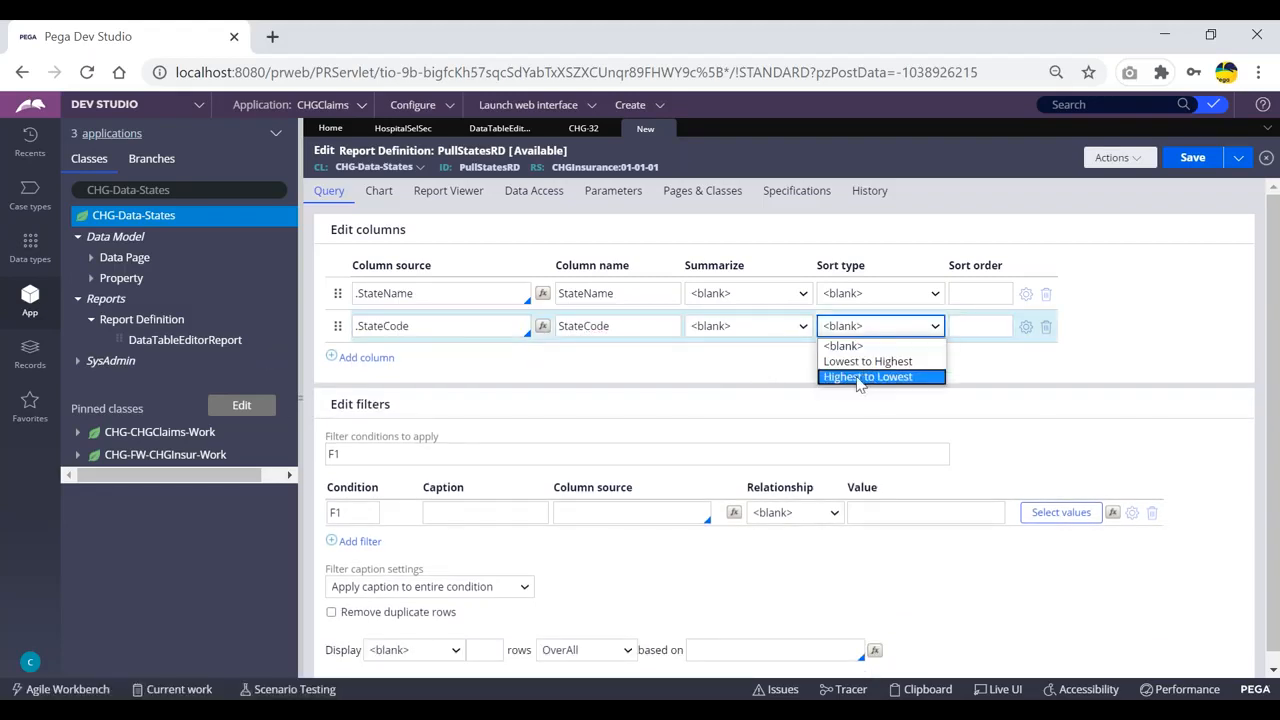
pyautogui.click(867, 377)
pyautogui.click(975, 327)
pyautogui.click(1120, 329)
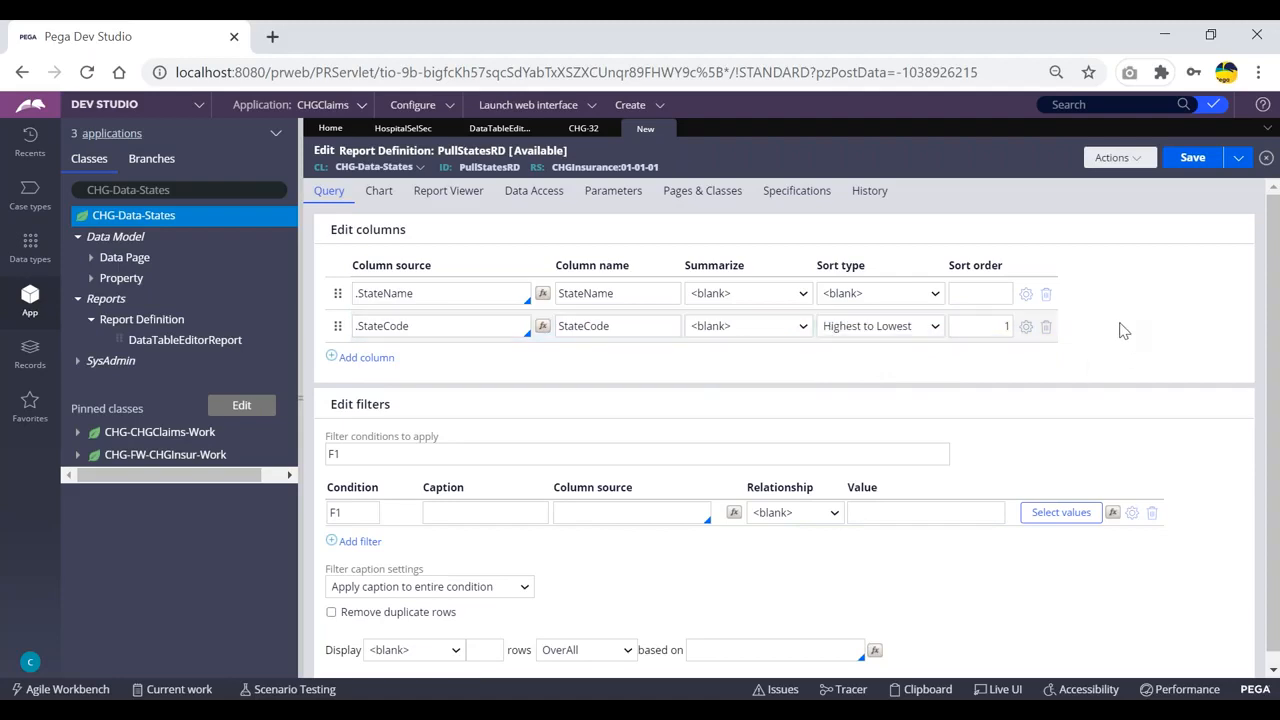
pyautogui.click(1192, 160)
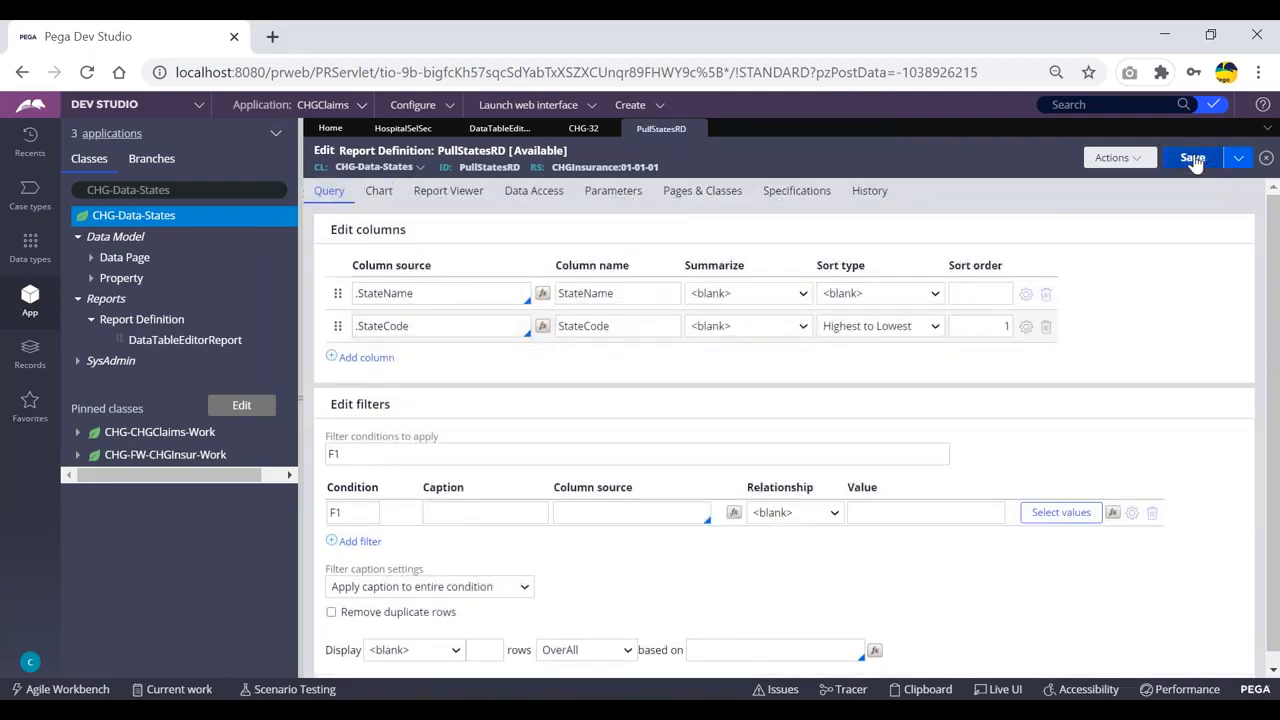
pyautogui.click(1190, 158)
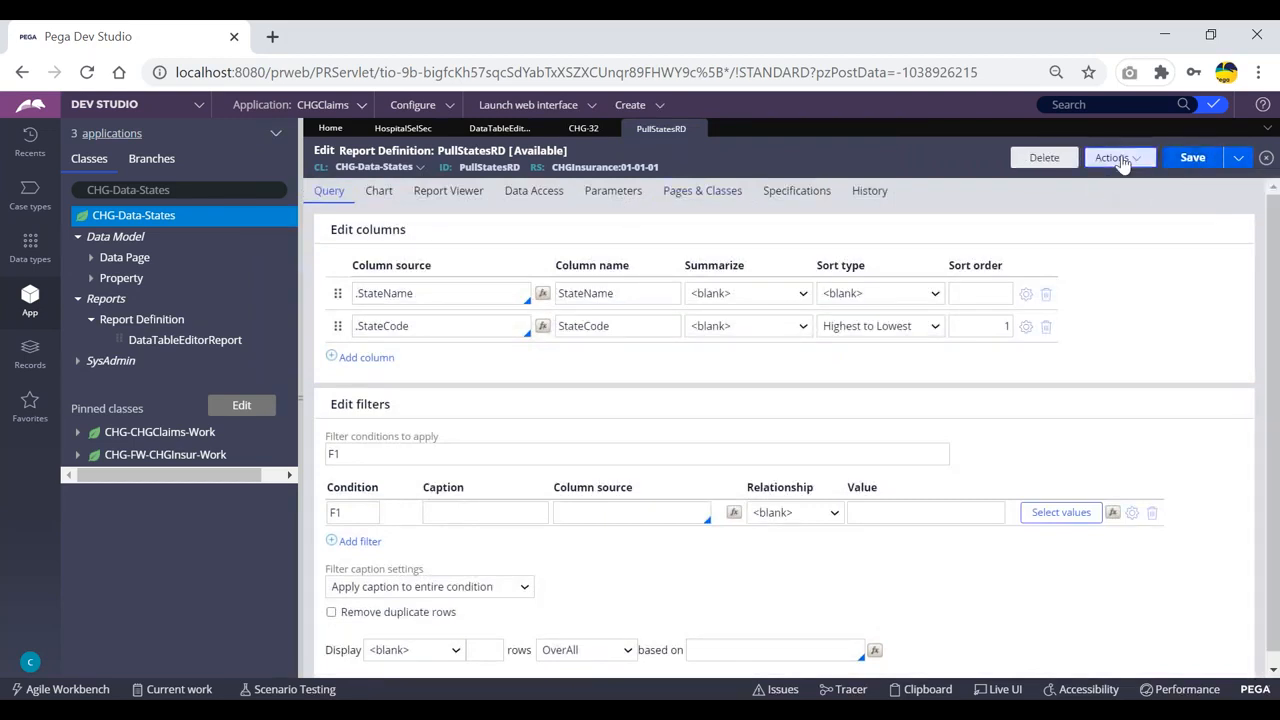
# - Run the PullStatesRD report to check the order of its states, and close the result window
pyautogui.click(1115, 158)
pyautogui.click(1110, 180)
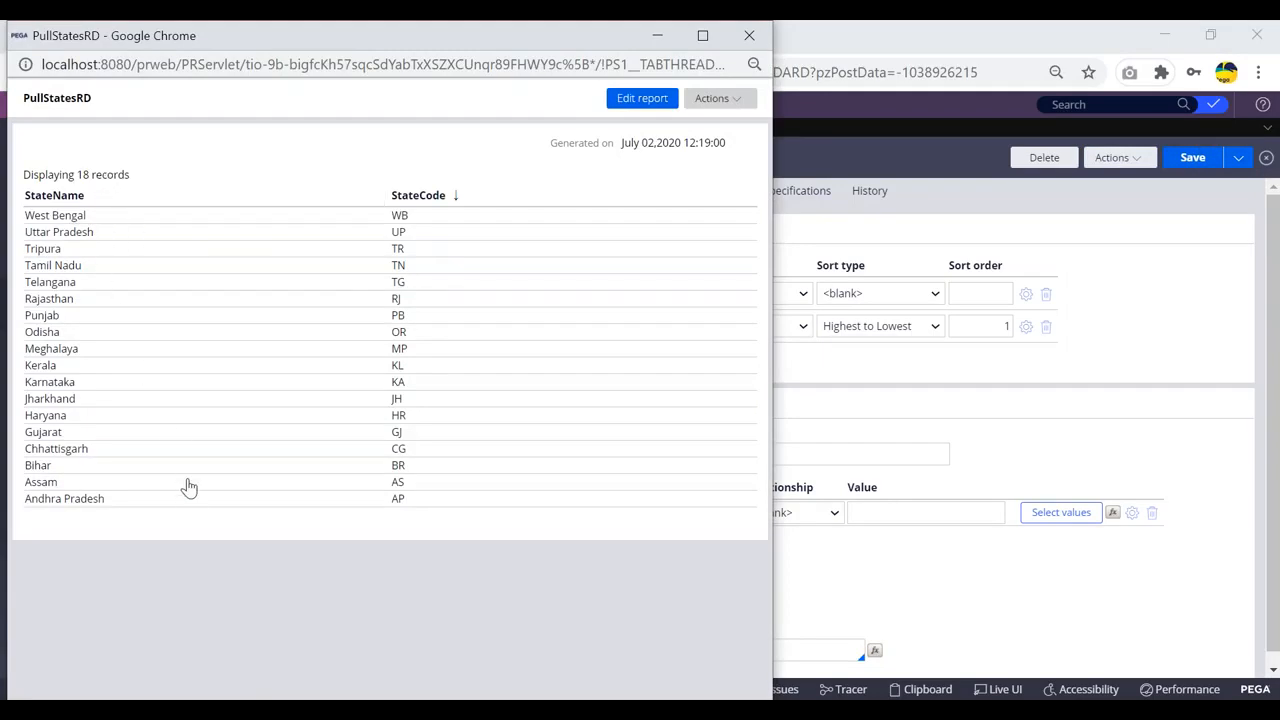
pyautogui.moveTo(138, 41); pyautogui.dragTo(152, 119)
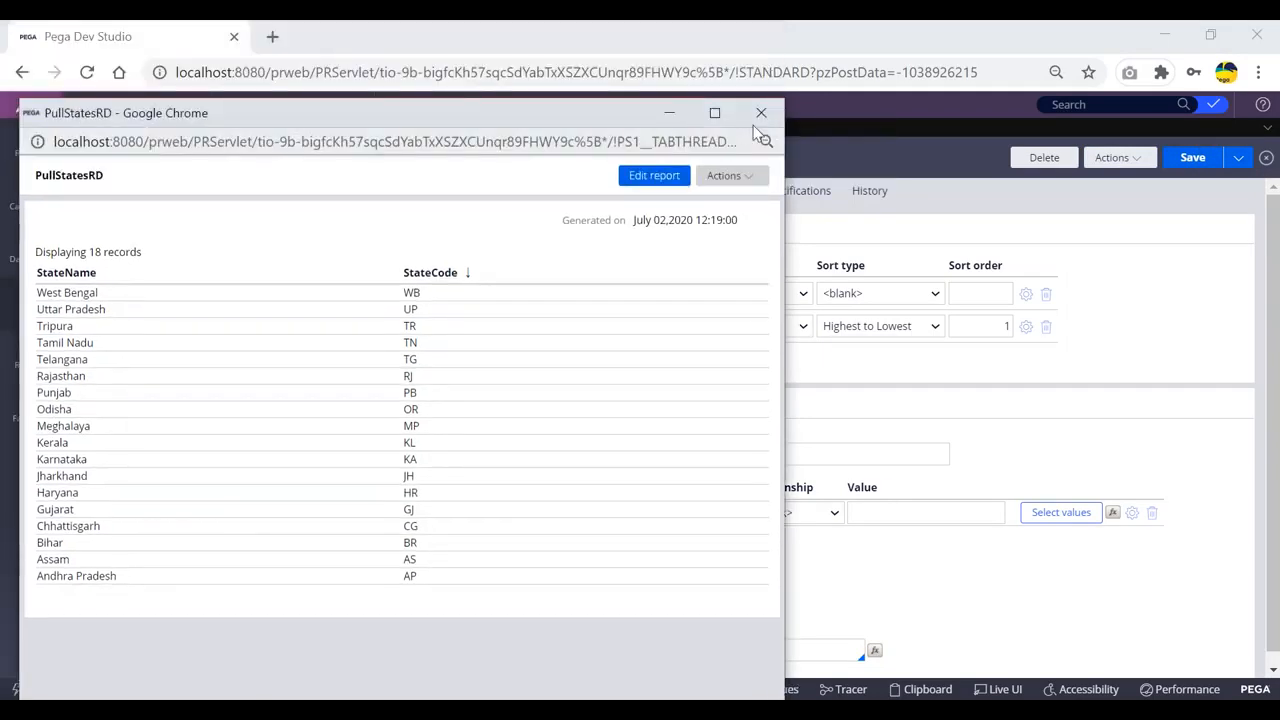
pyautogui.click(763, 114)
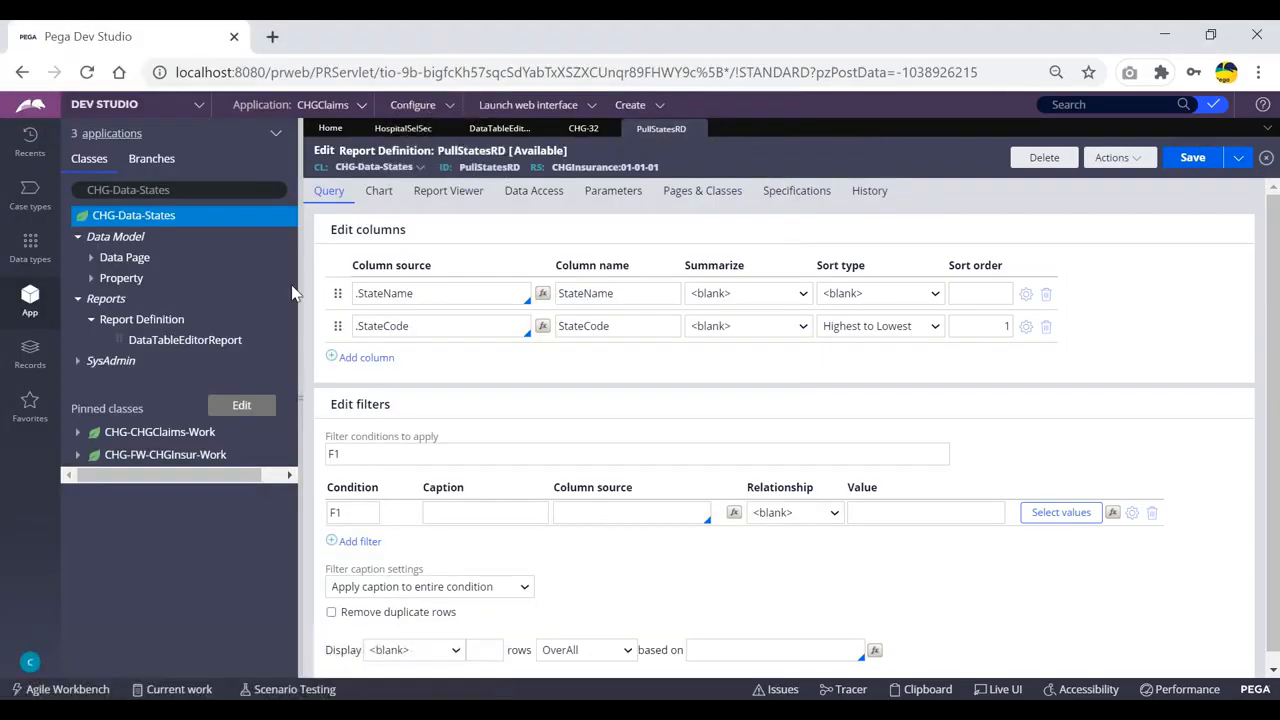
# - Inspect the StateSel dropdown in CHG-32 with Live UI, open its cell properties and keep Report definition as the list source type
pyautogui.click(584, 128)
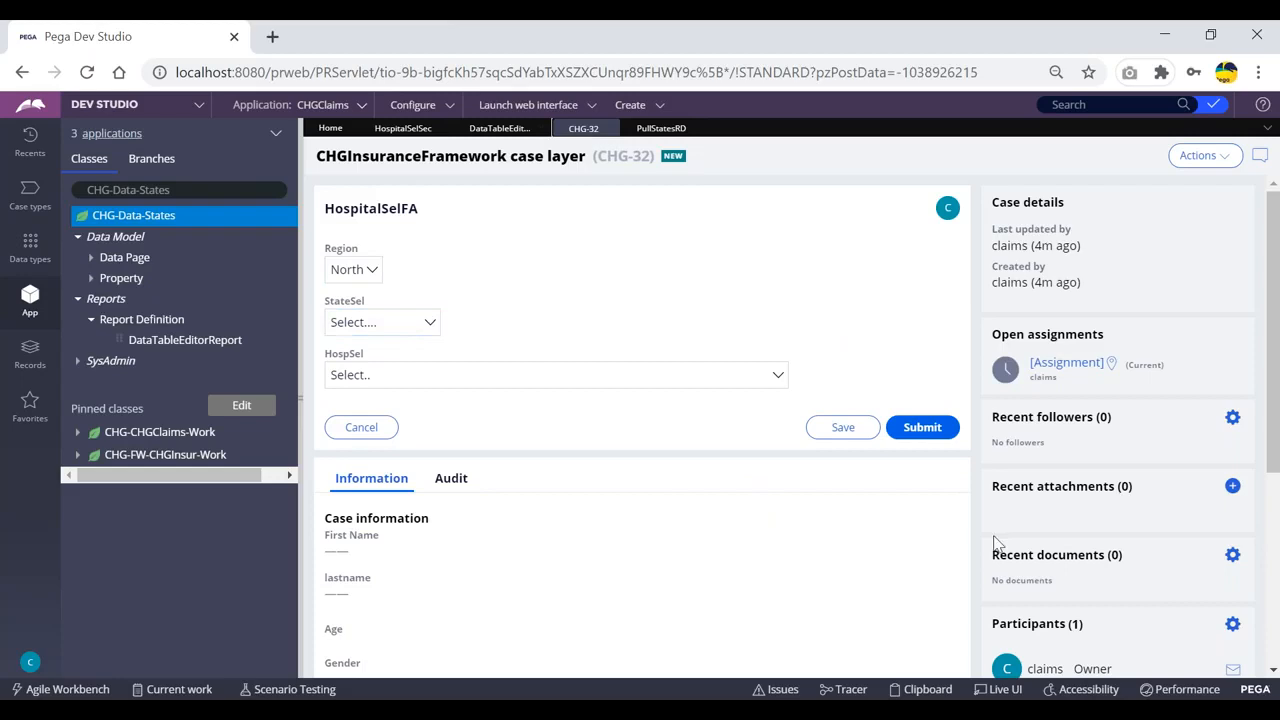
pyautogui.click(995, 689)
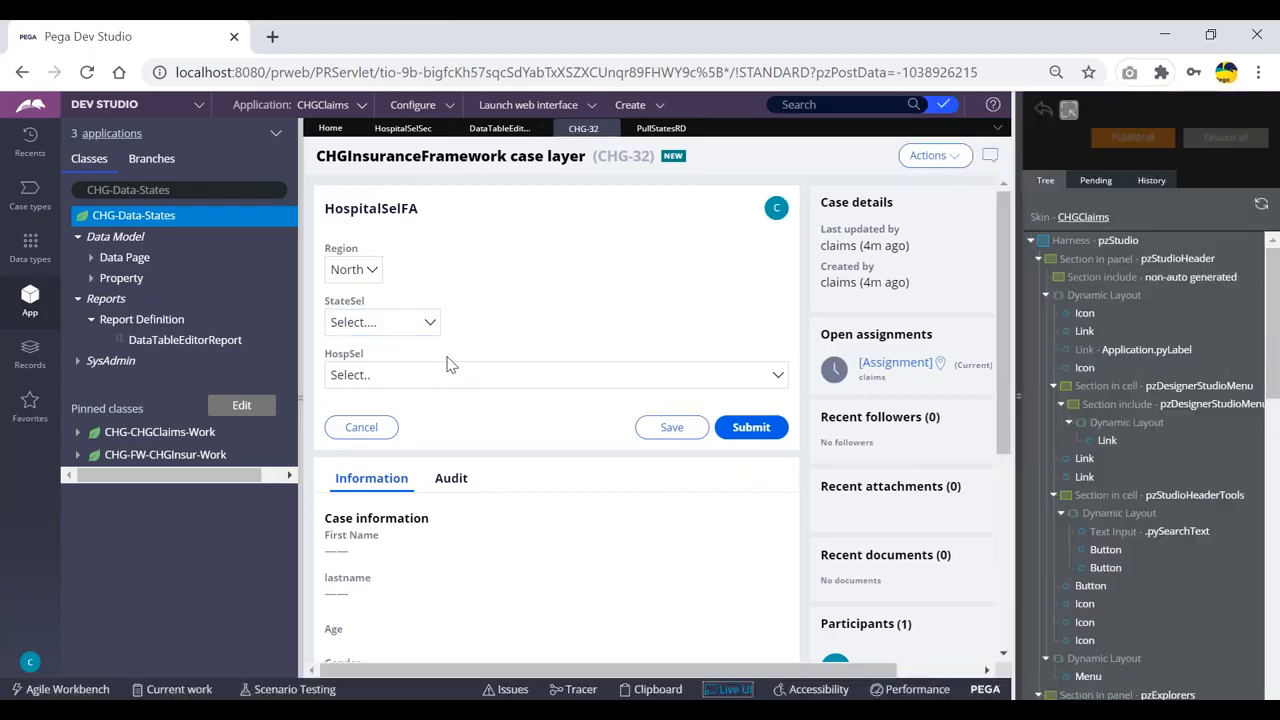
pyautogui.click(412, 321)
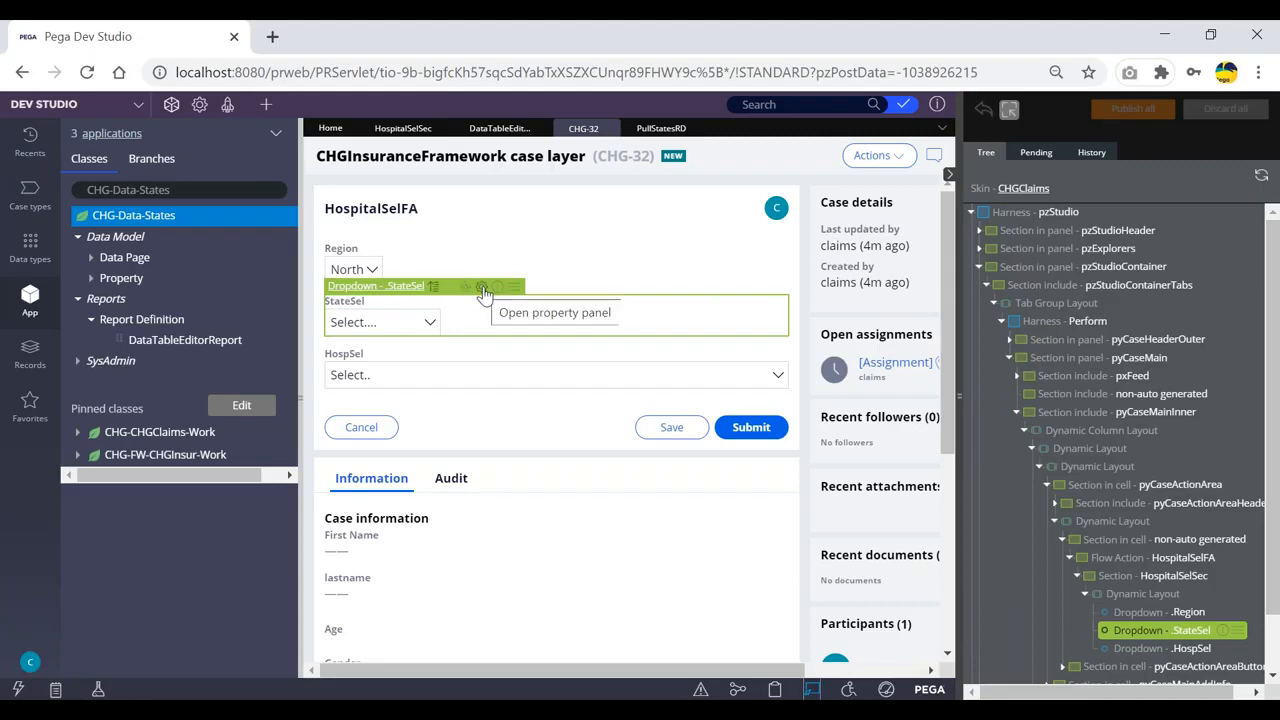
pyautogui.click(486, 294)
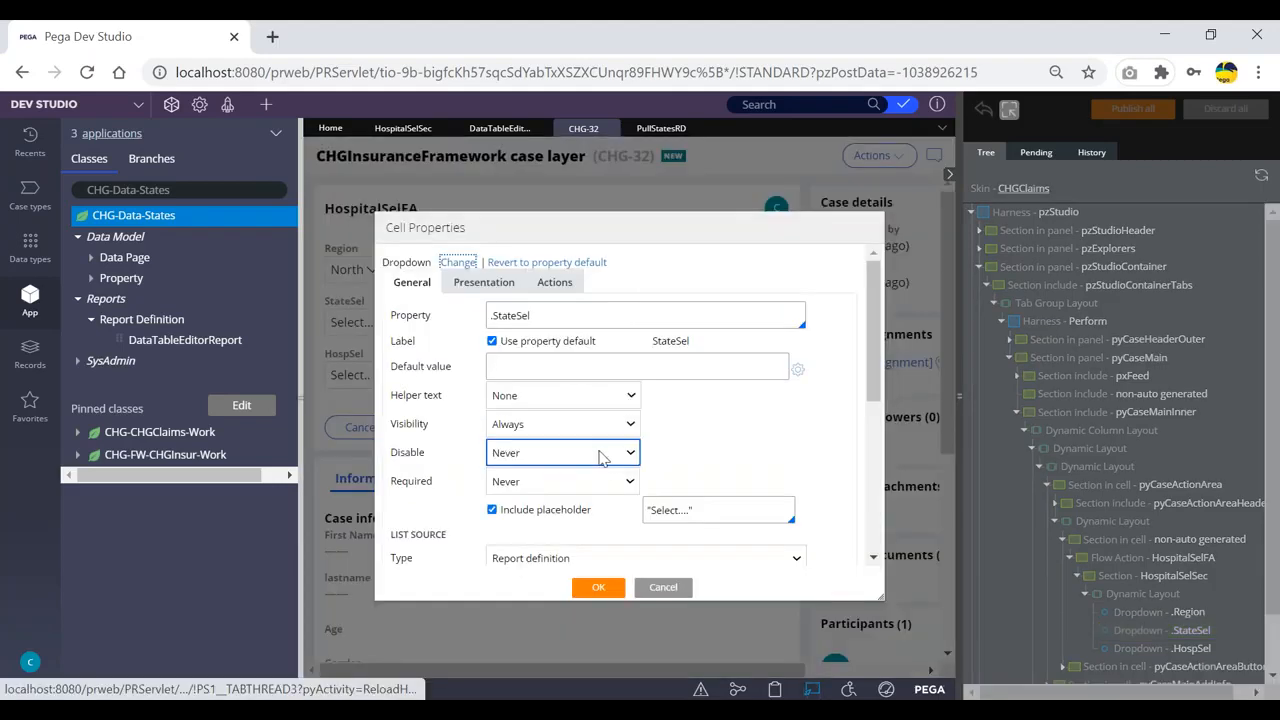
pyautogui.scroll(-2, 600, 452)
pyautogui.scroll(-2, 600, 457)
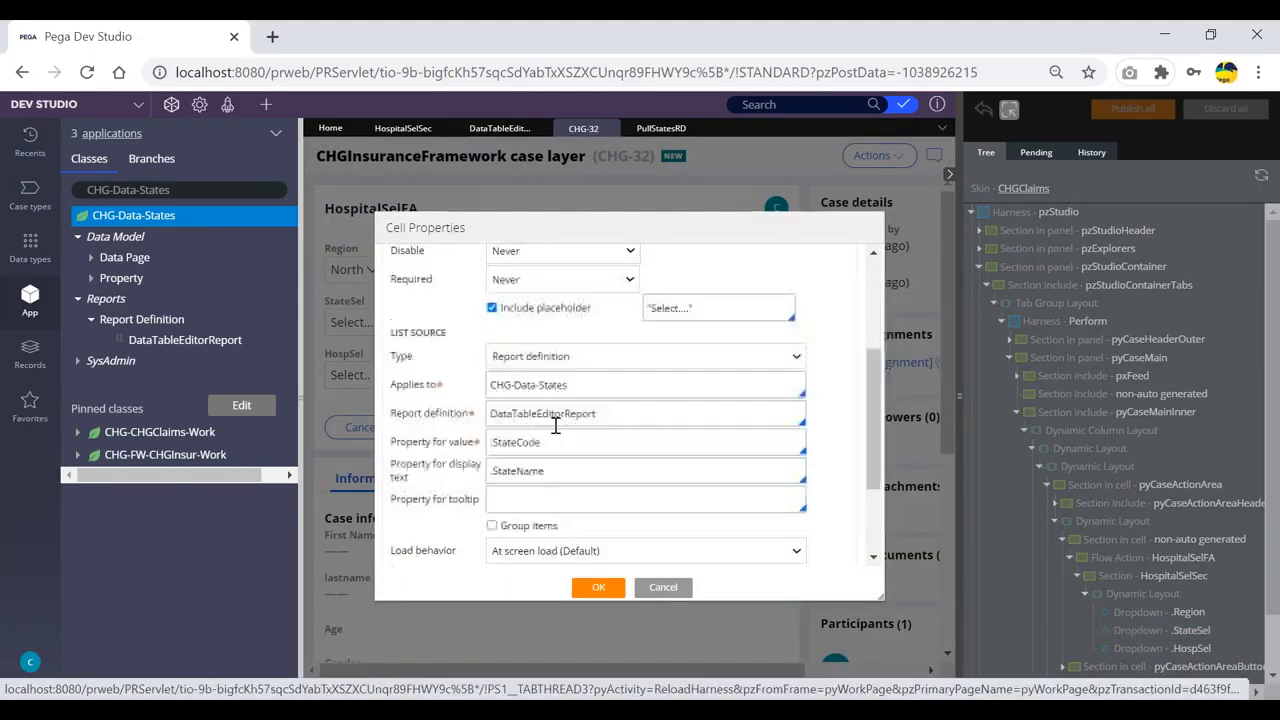
pyautogui.click(617, 360)
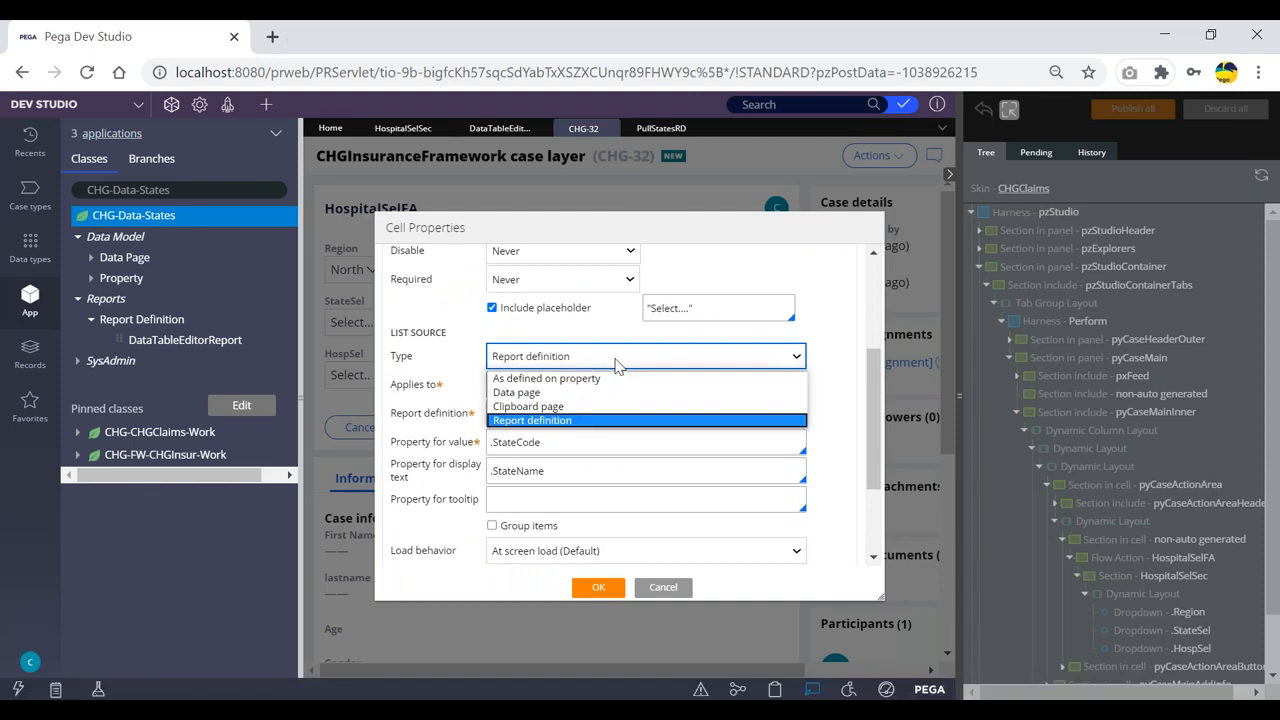
pyautogui.click(525, 421)
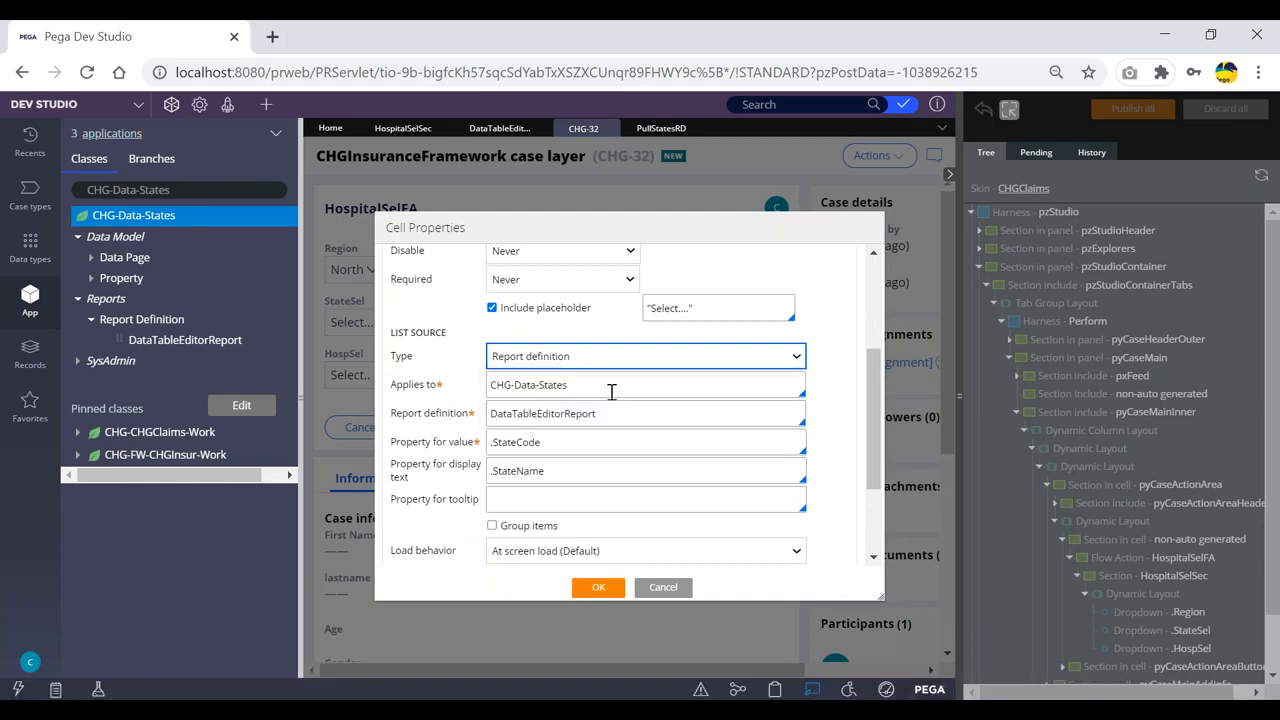
# - Replace the report definition in StateSel's list source with PullStatesRD
pyautogui.moveTo(613, 418); pyautogui.dragTo(481, 420)
pyautogui.press('BackSpace')
pyautogui.press('Down')
pyautogui.press('Down')
pyautogui.press('Down')
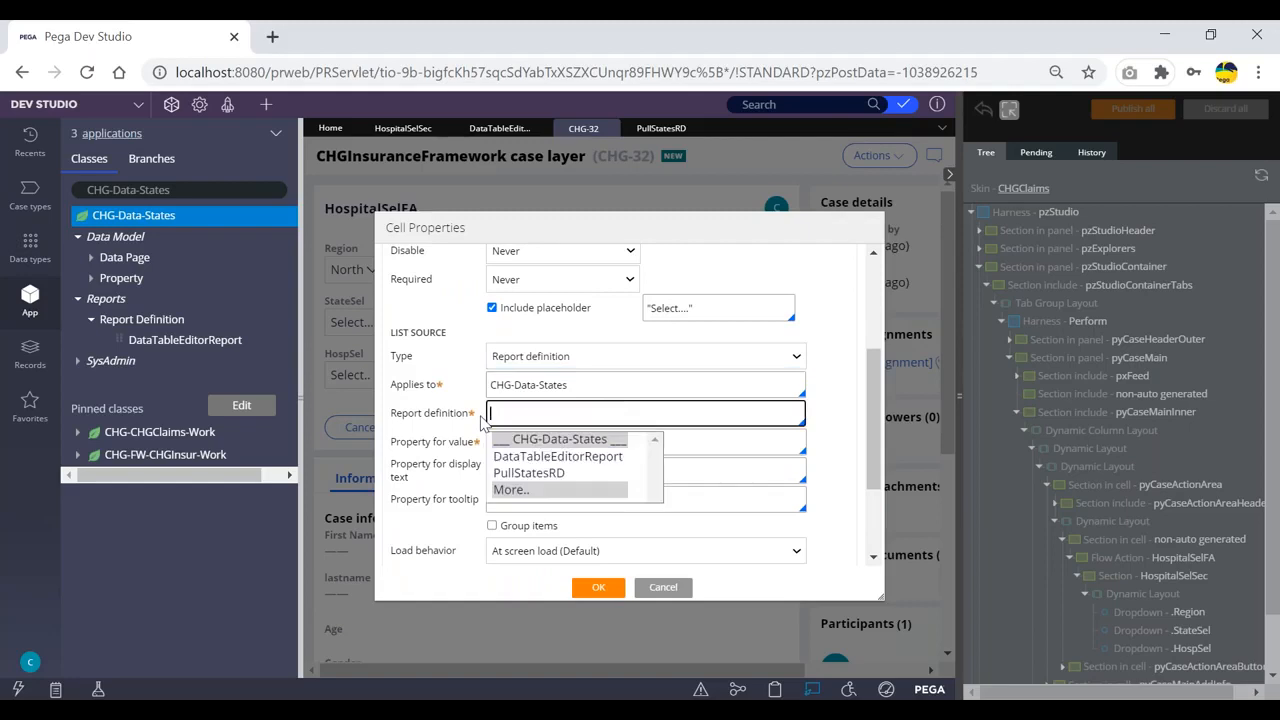
pyautogui.press('Return')
# - Set StateSel's property for value to .StateCode, apply the cell properties and turn off Live UI
pyautogui.click(524, 447)
pyautogui.press('Down')
pyautogui.press('Down')
pyautogui.press('Down')
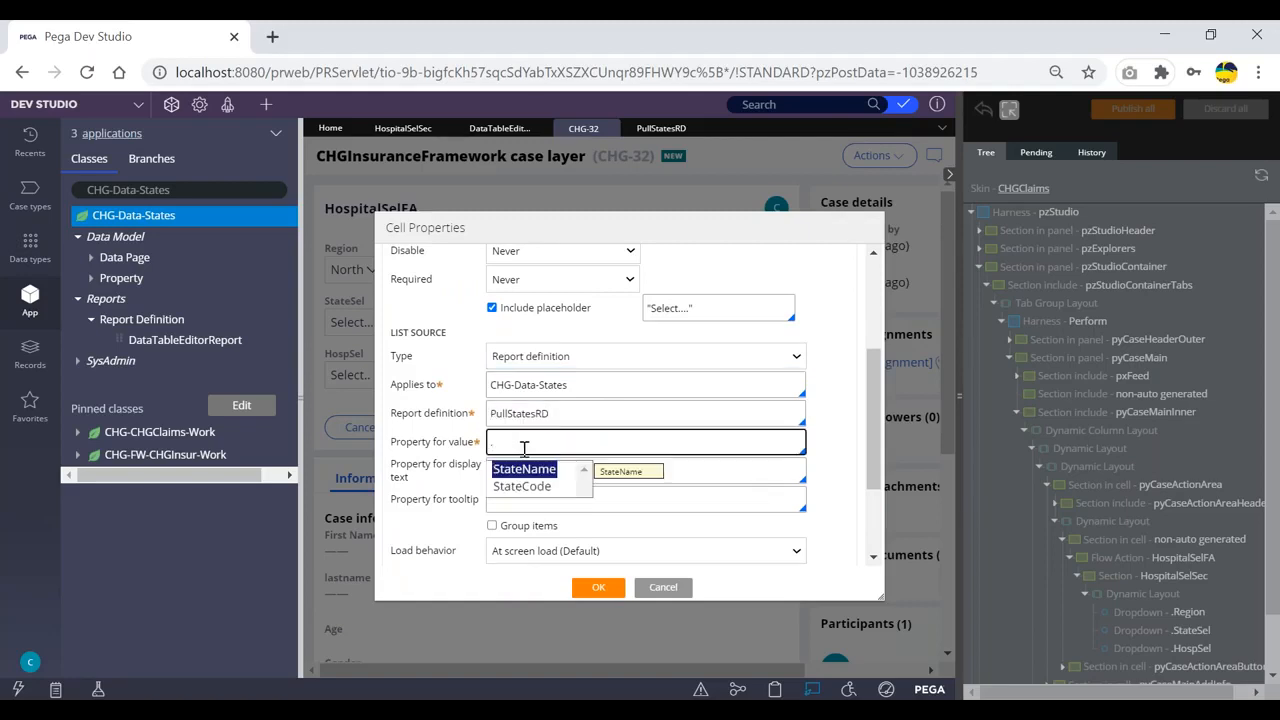
pyautogui.press('Return')
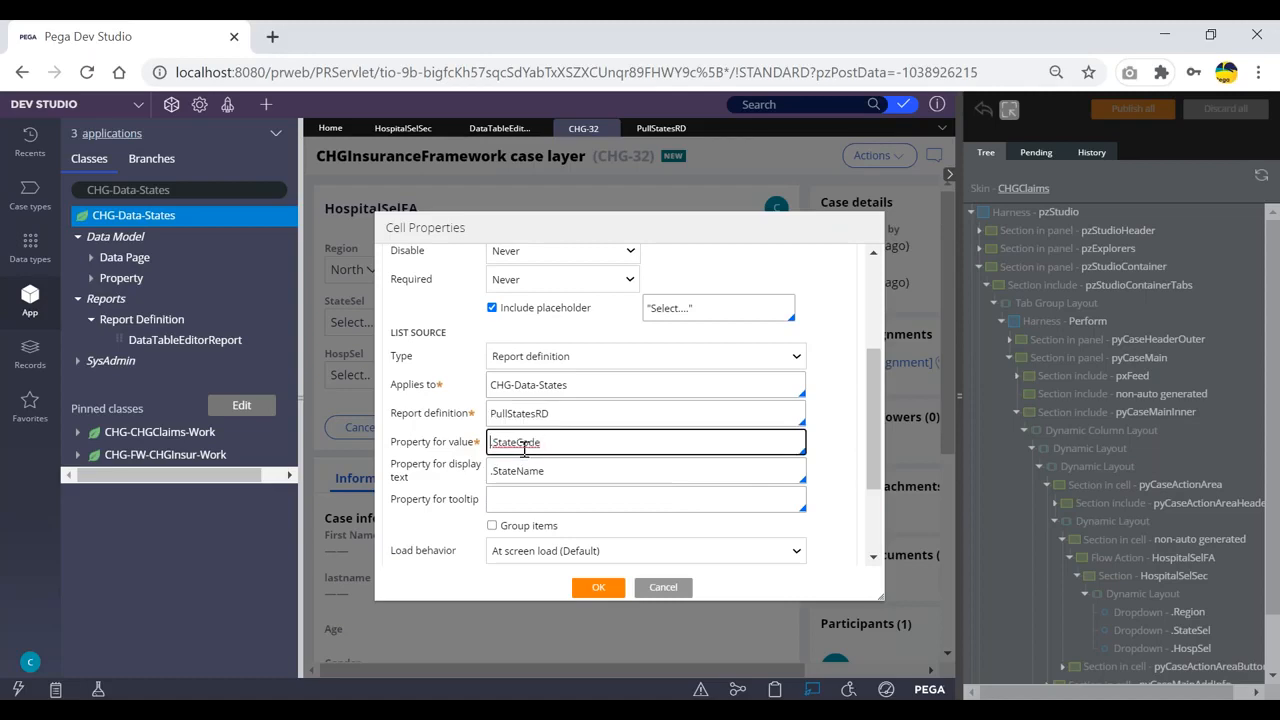
pyautogui.click(572, 473)
pyautogui.click(592, 590)
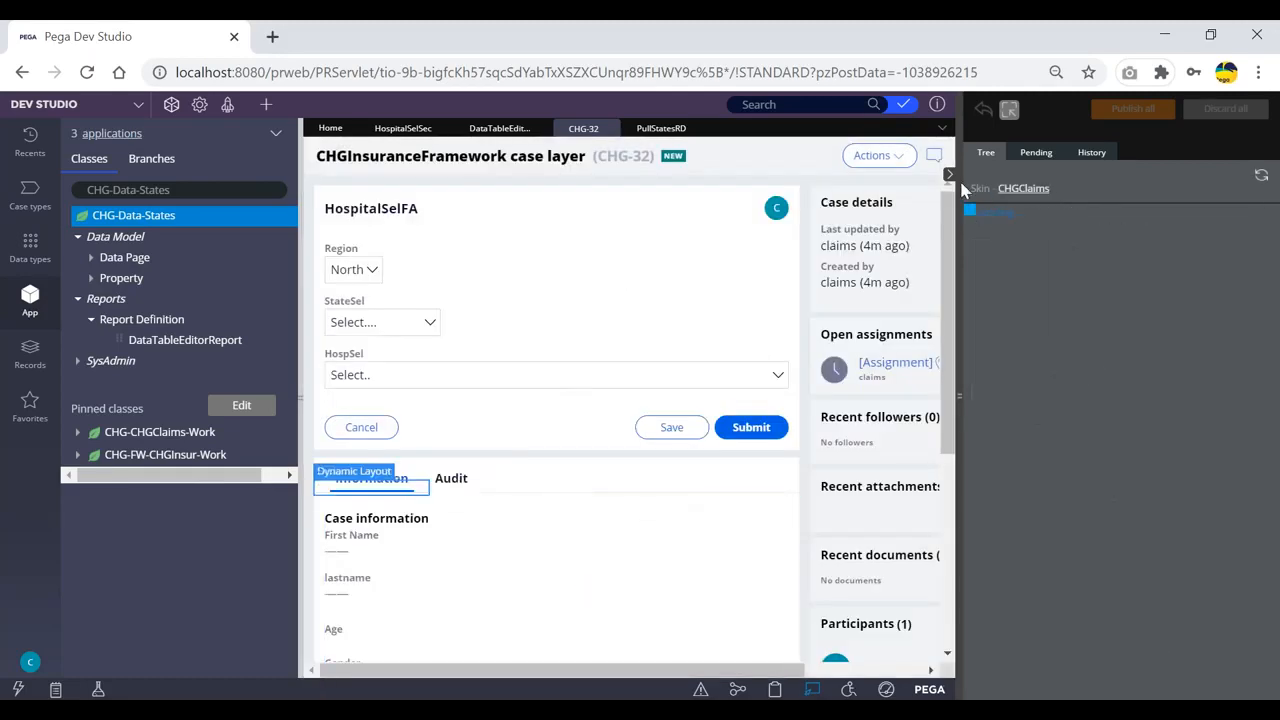
pyautogui.click(947, 178)
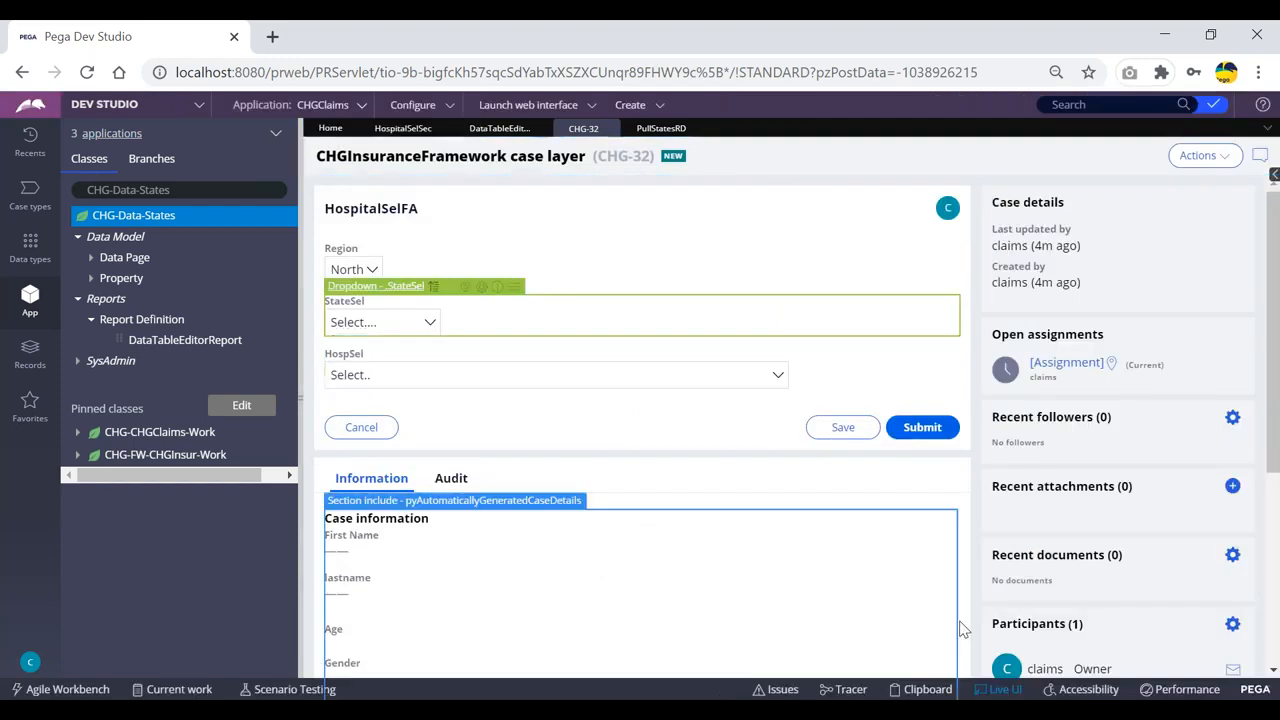
pyautogui.click(997, 689)
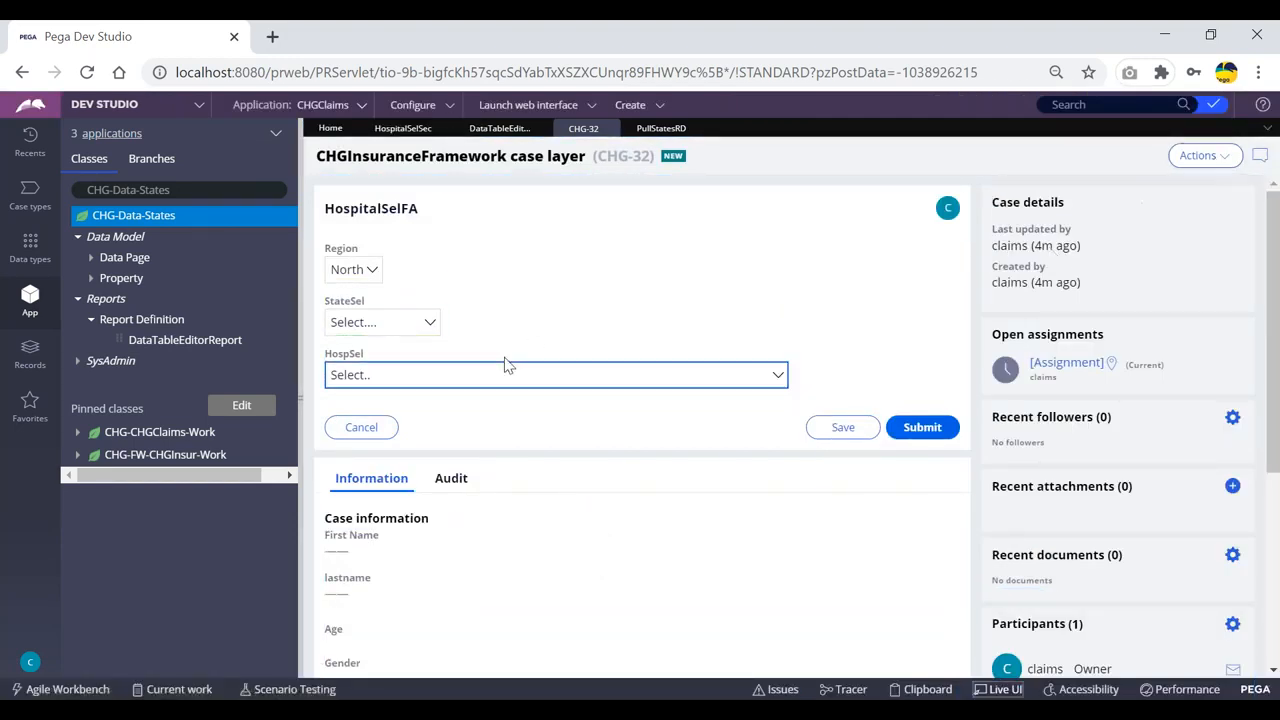
# - Check the order of StateSel's options in CHG-32, then dismiss the open cell properties in HospitalSelSec and refresh the section rule
pyautogui.click(424, 322)
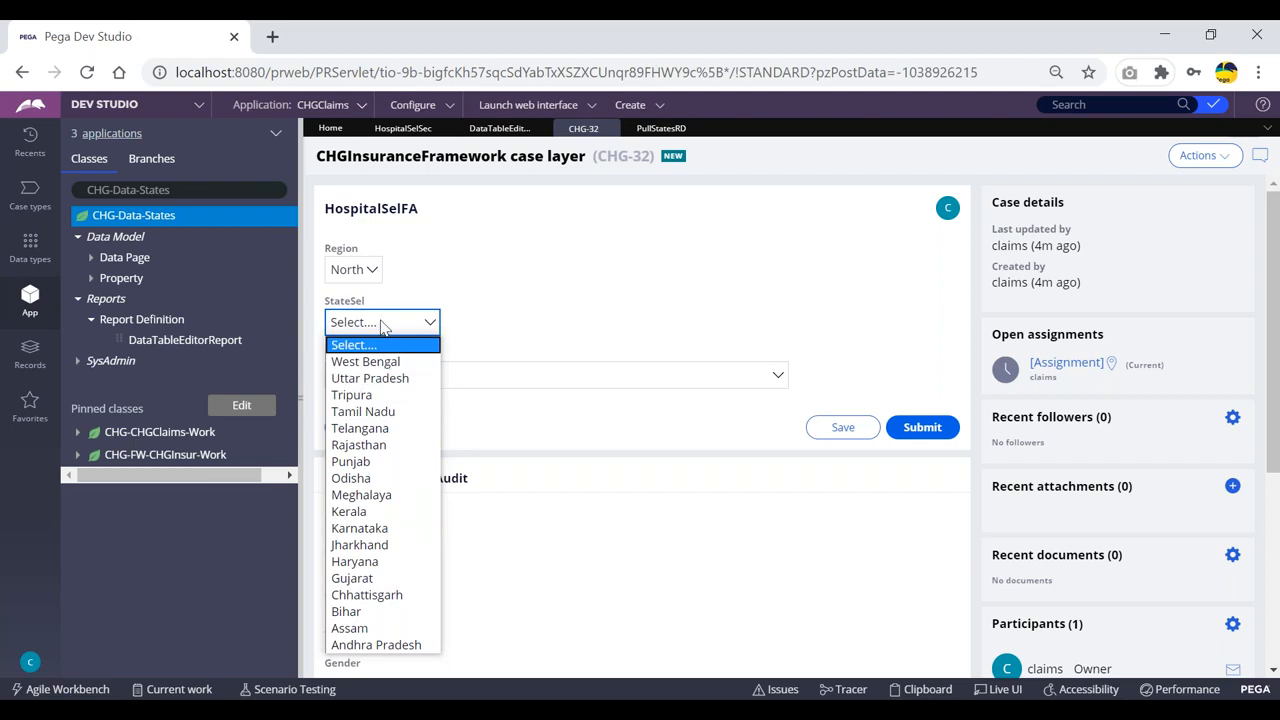
pyautogui.click(530, 253)
pyautogui.click(409, 132)
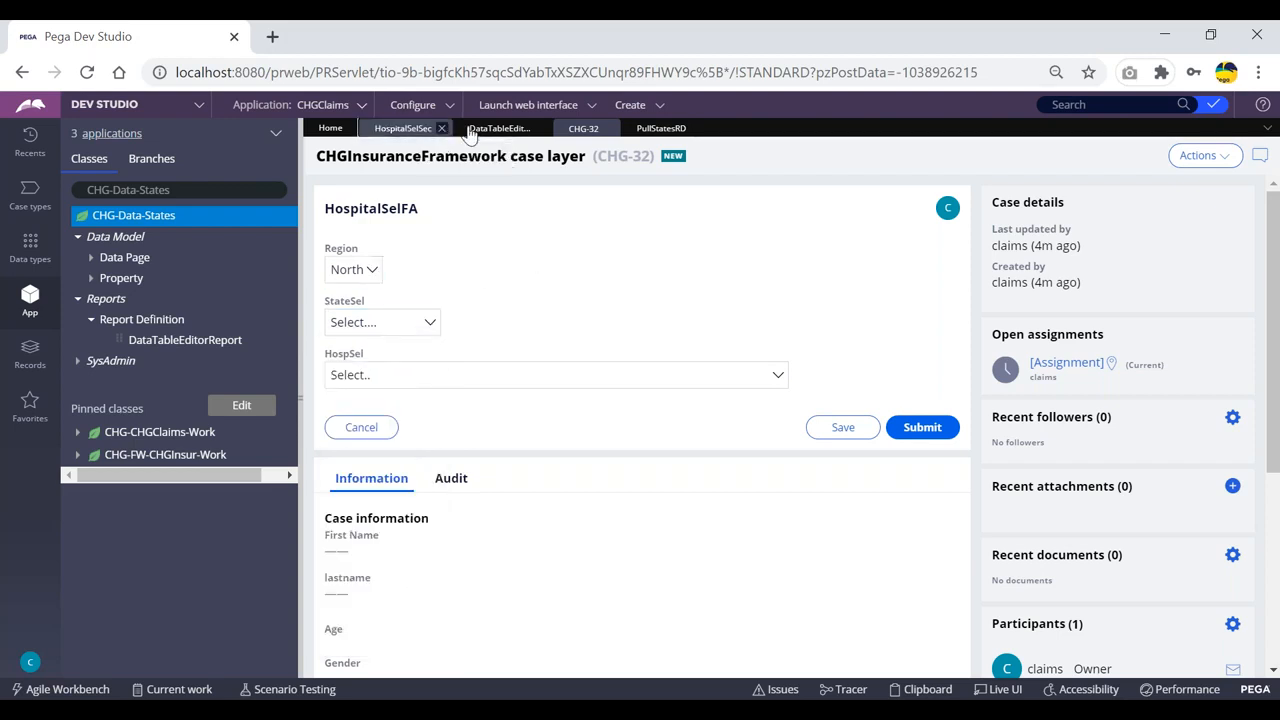
pyautogui.click(587, 614)
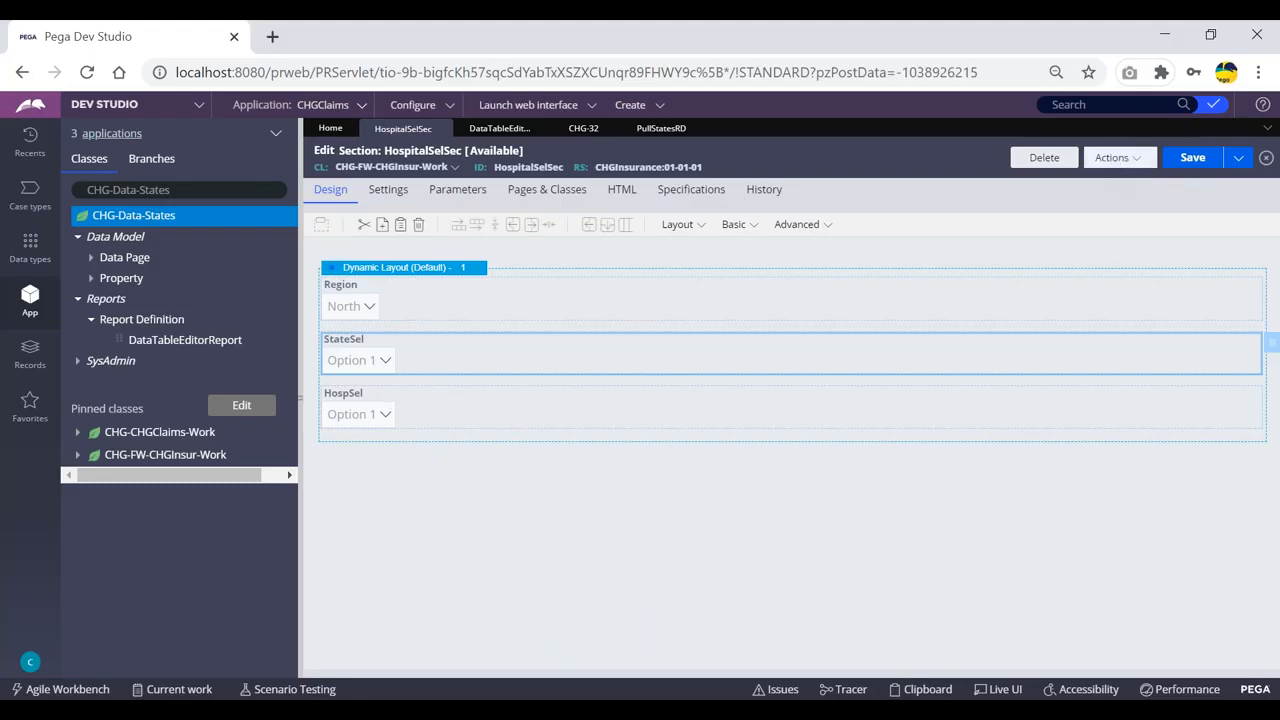
pyautogui.click(1118, 157)
pyautogui.click(1068, 216)
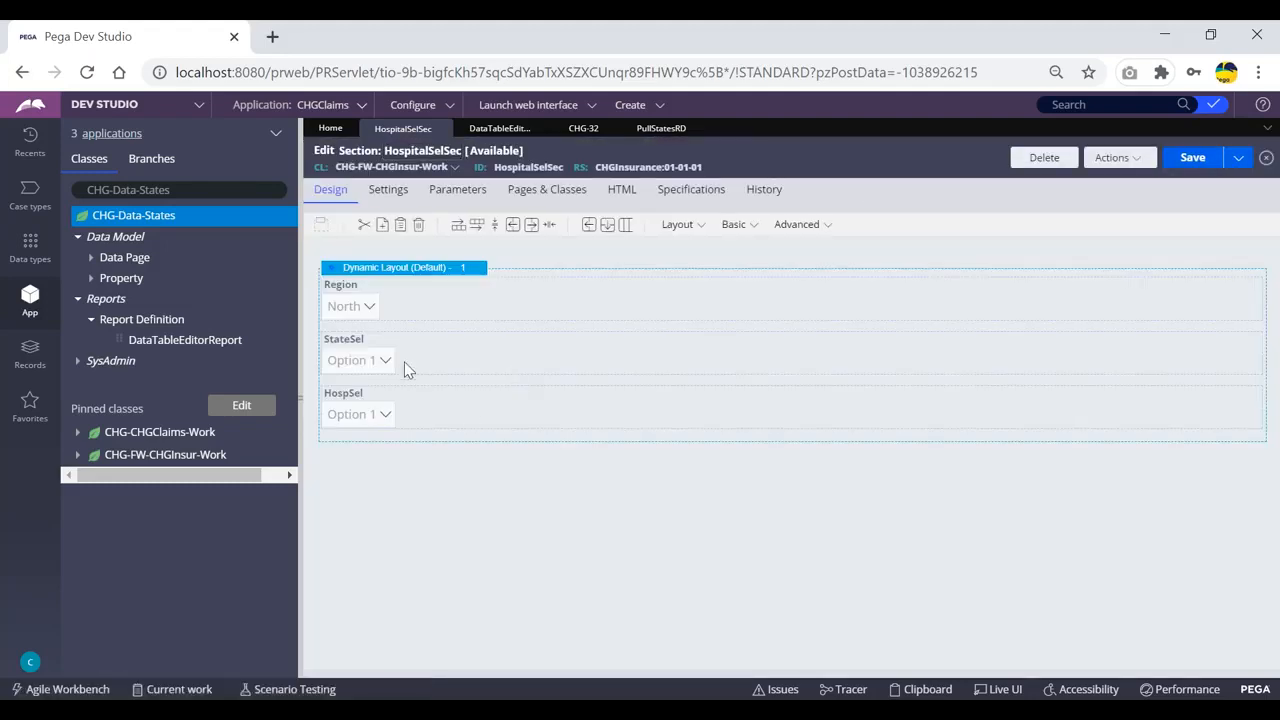
# - Open StateSel's cell properties in HospitalSelSec and check the report definition in its list source
pyautogui.doubleClick(406, 350)
pyautogui.scroll(-1, 680, 400)
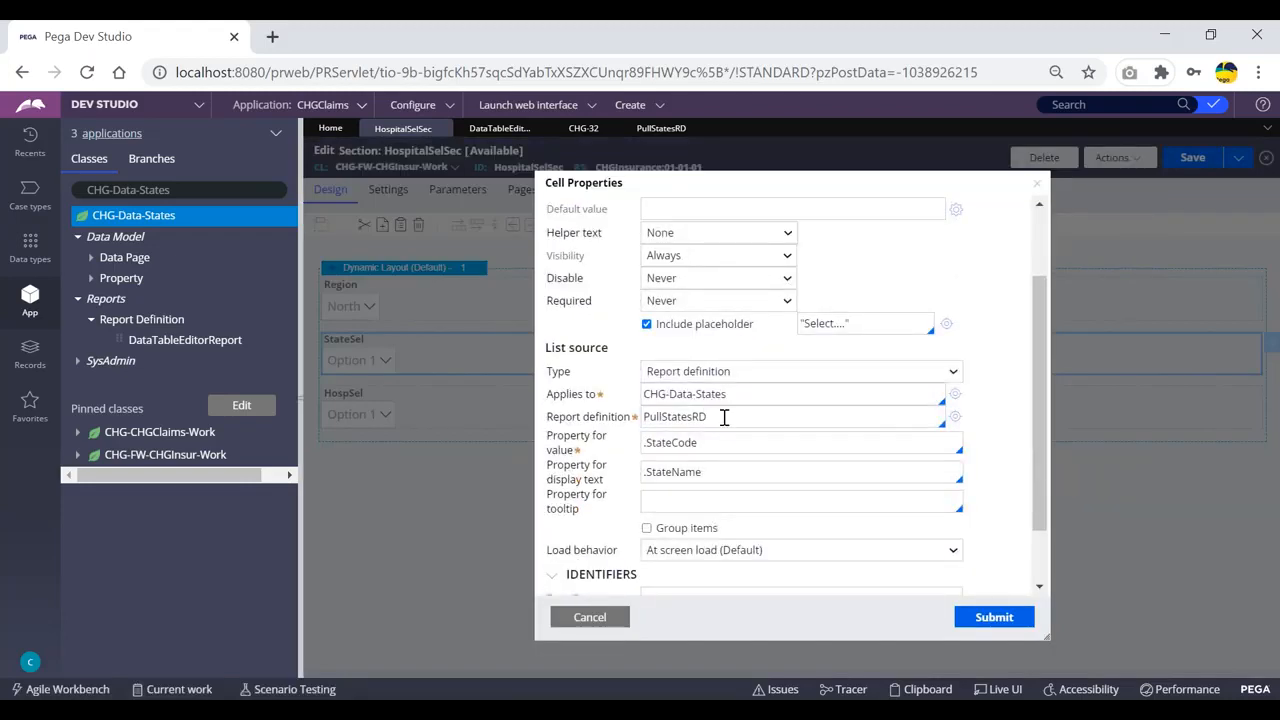
pyautogui.moveTo(716, 417); pyautogui.dragTo(643, 417)
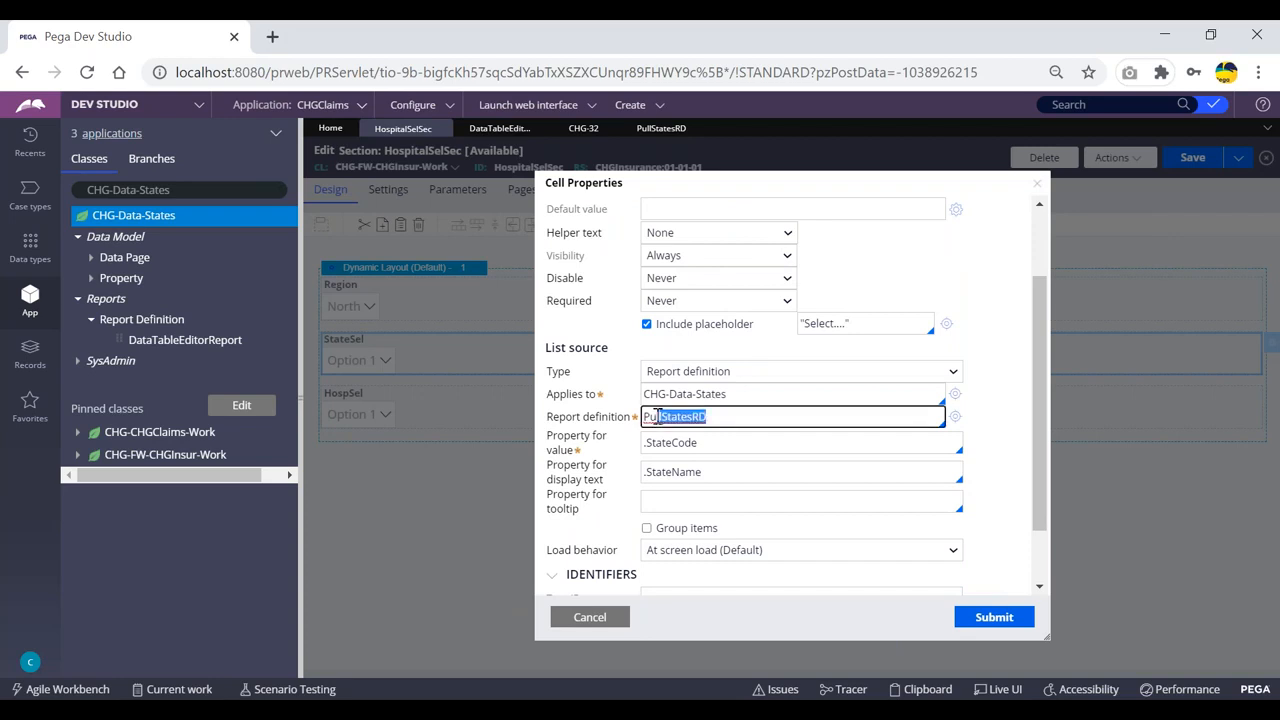
pyautogui.click(722, 413)
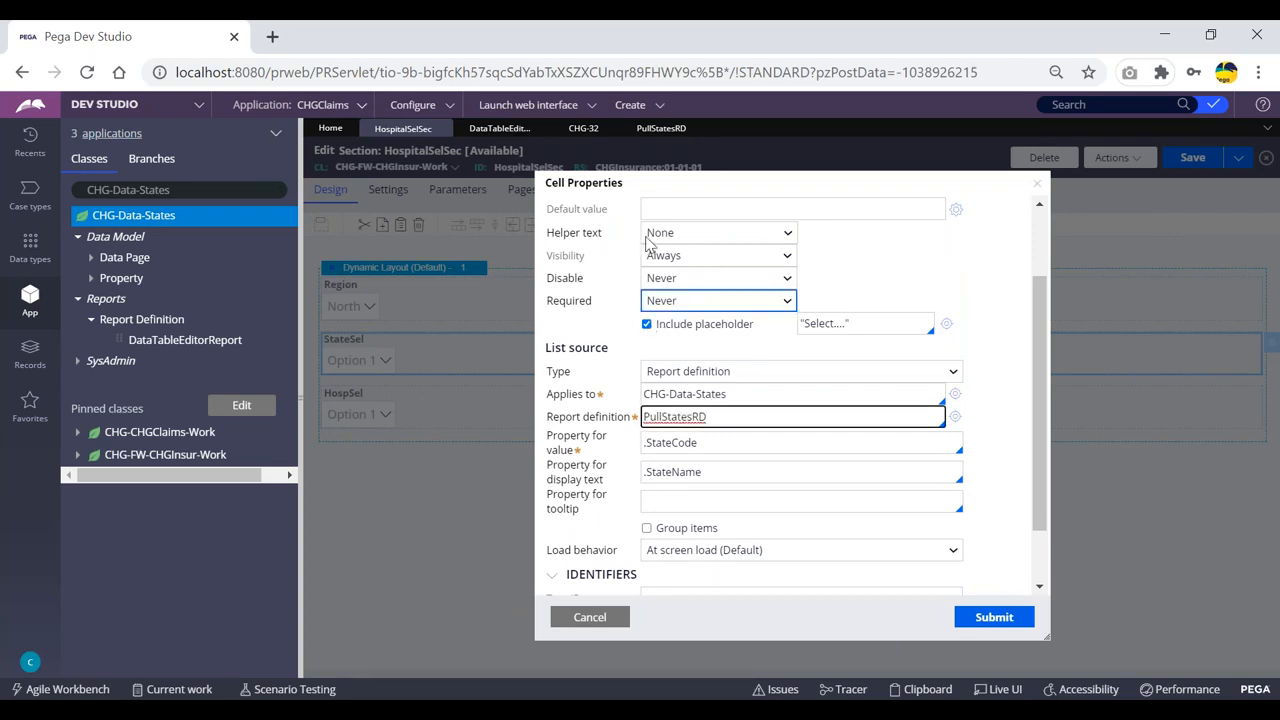
# - Compare the sort settings of PullStatesRD and DataTableEditorReport for CHG-32's StateSel dropdown, and cancel the cell properties open in HospitalSelSec
pyautogui.click(653, 135)
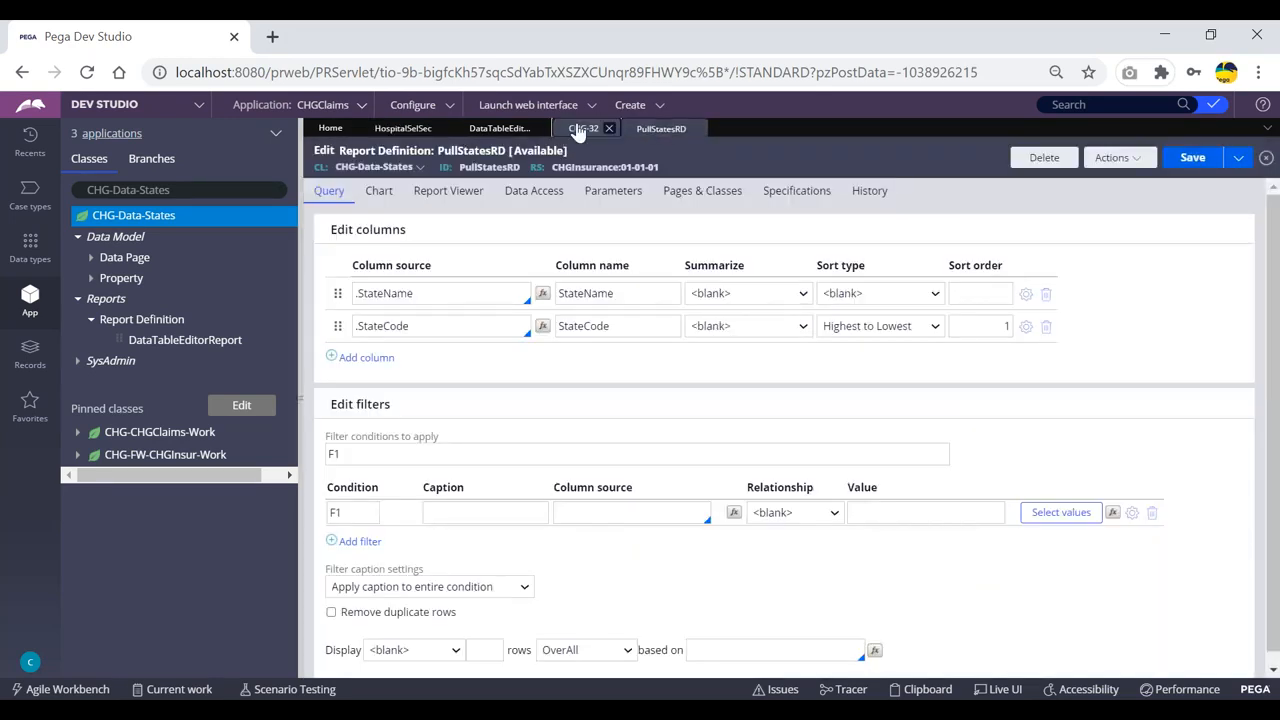
pyautogui.click(578, 130)
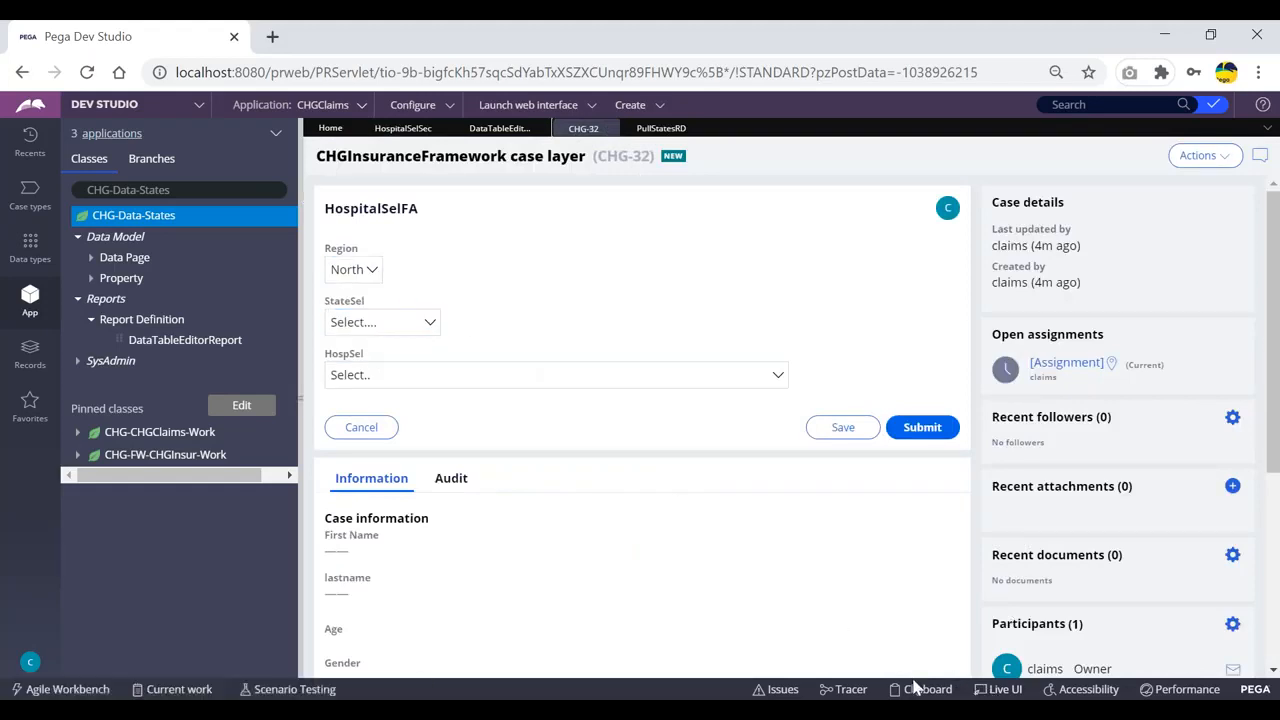
pyautogui.click(497, 130)
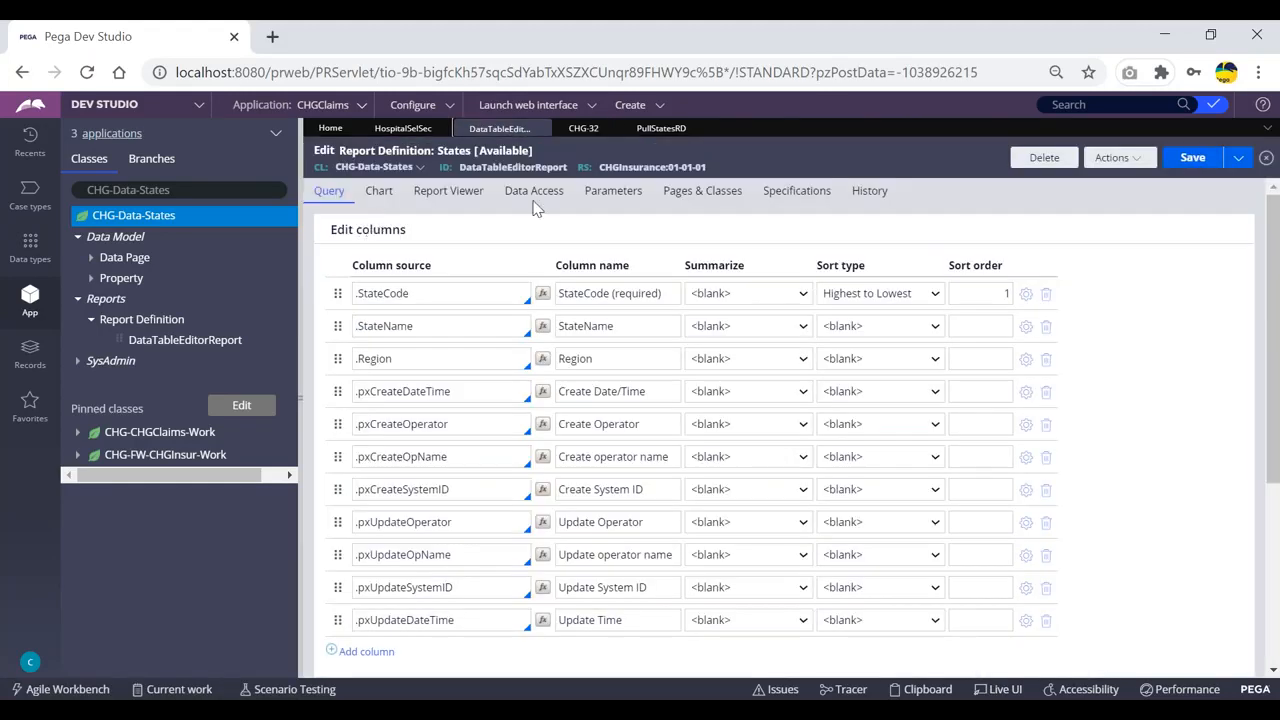
pyautogui.click(584, 129)
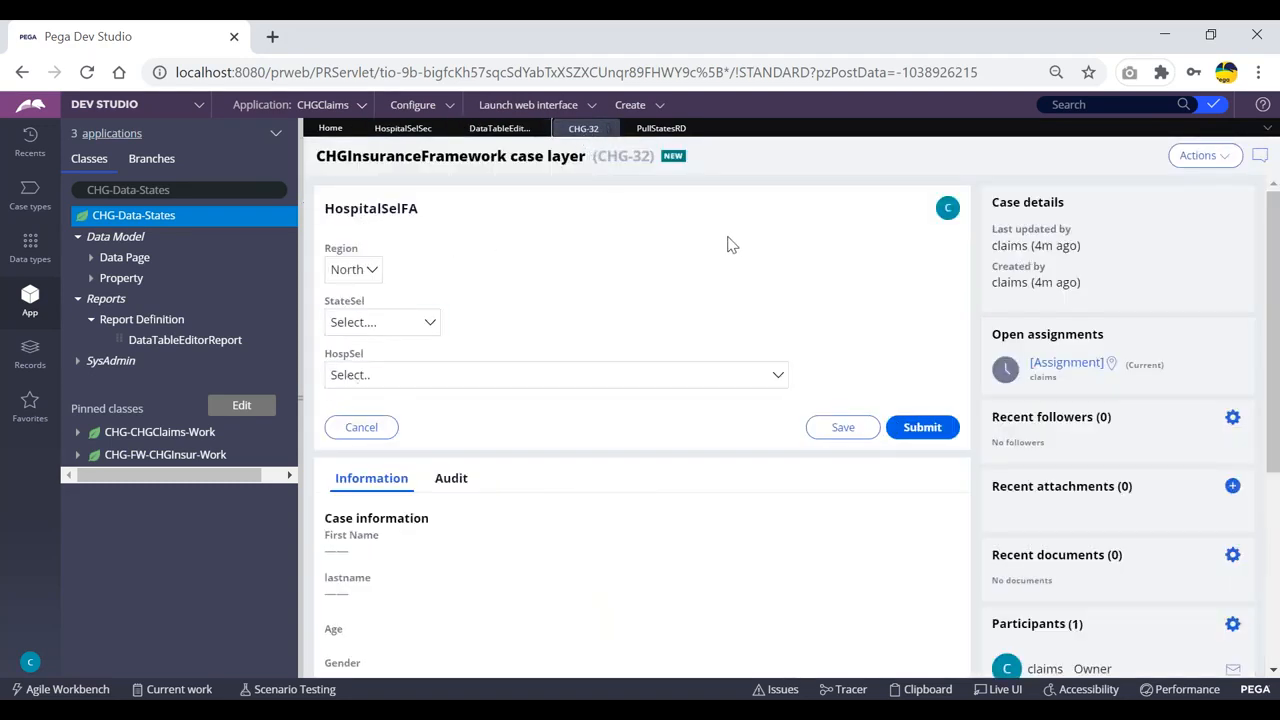
pyautogui.click(405, 129)
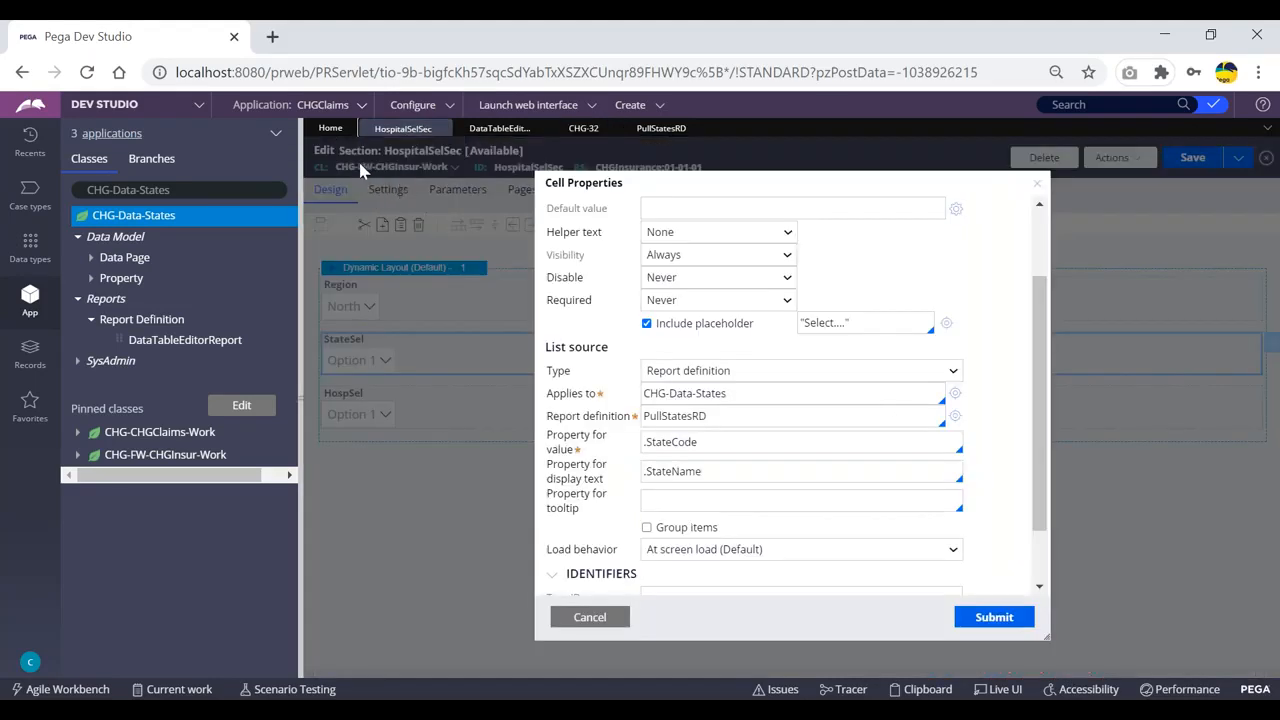
pyautogui.click(584, 128)
pyautogui.click(589, 617)
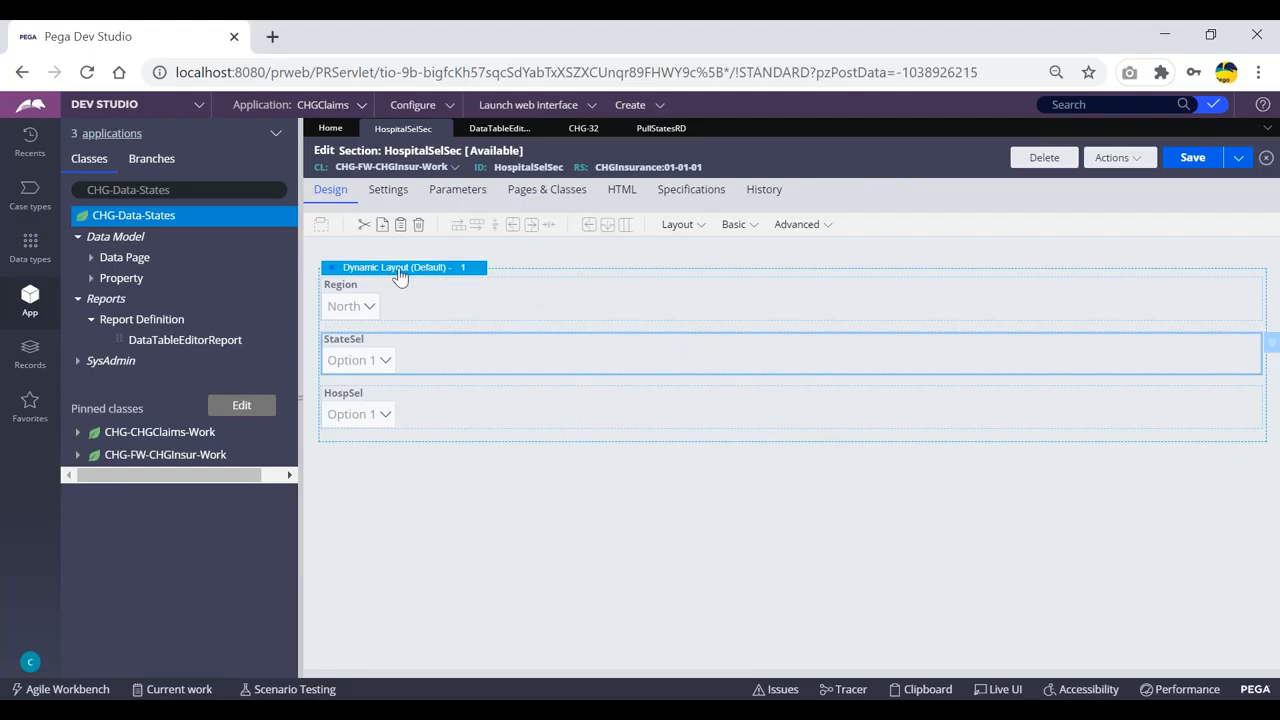
# - Open the section rule behind CHG-32's StateSel dropdown using Live UI
pyautogui.click(580, 129)
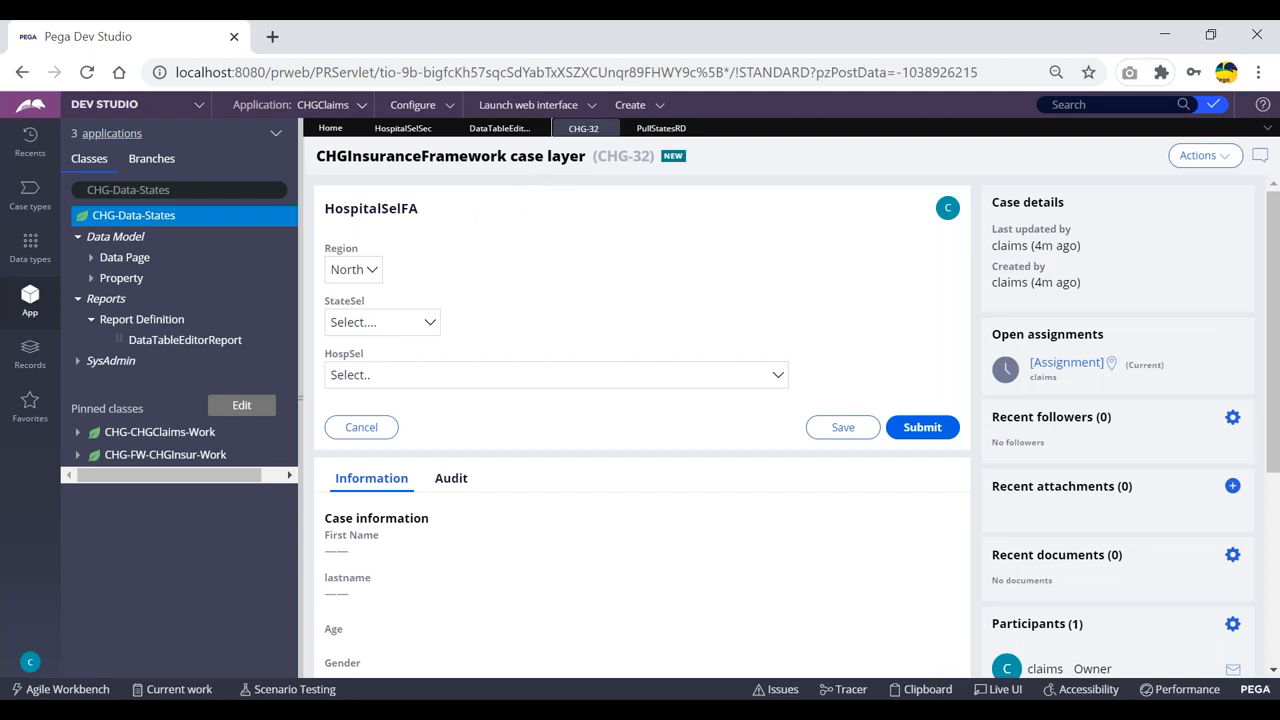
pyautogui.click(427, 322)
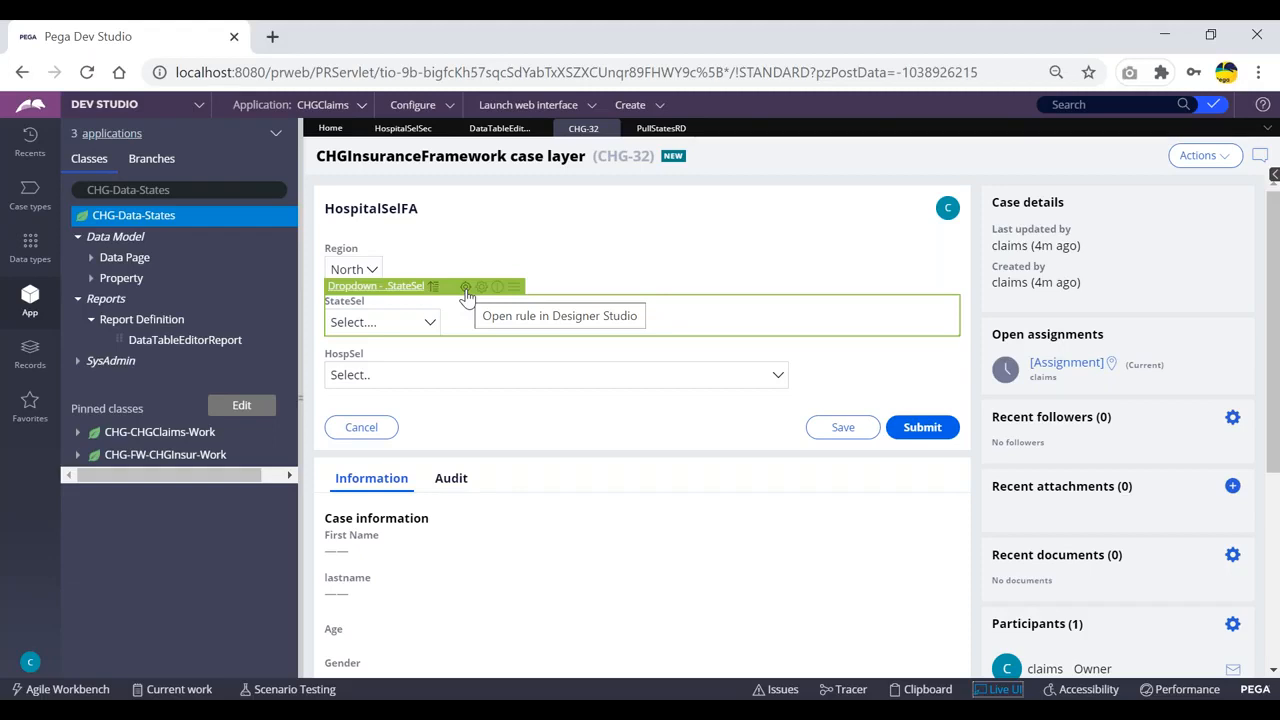
pyautogui.click(466, 289)
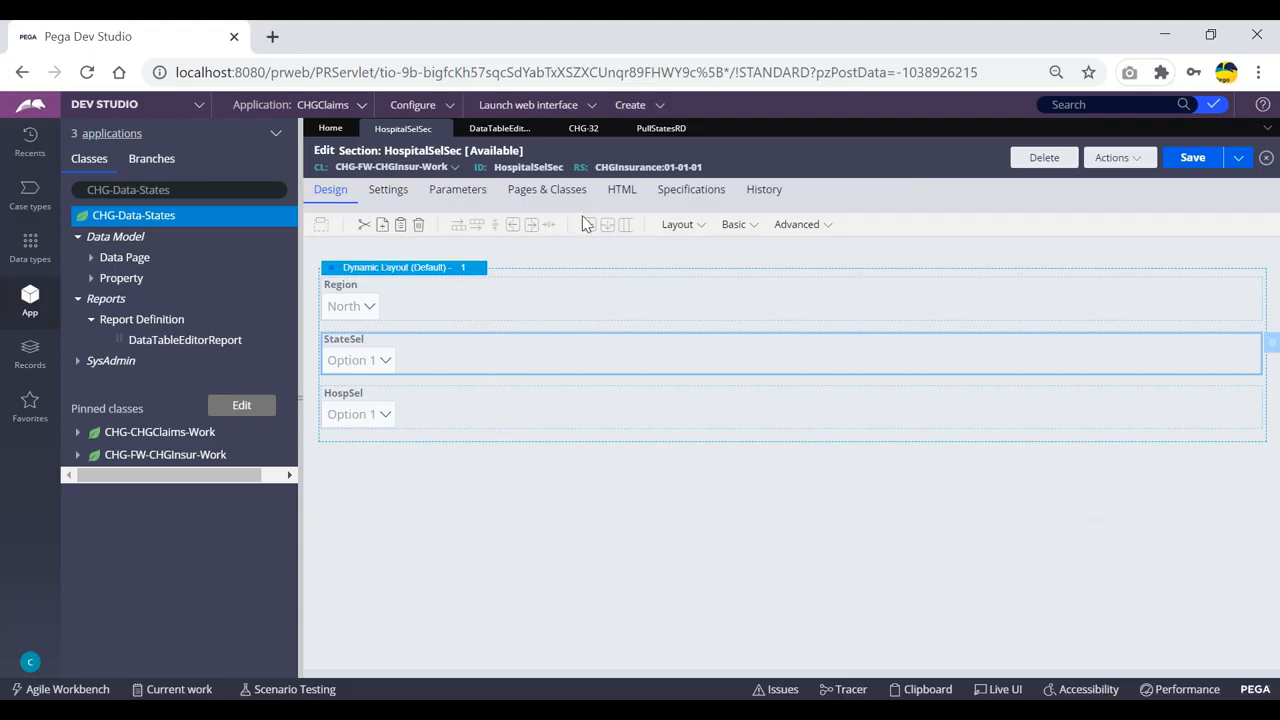
# - Look over PullStatesRD's columns and StateSel's cell properties through Live UI in CHG-32, then close the properties and turn off Live UI
pyautogui.click(660, 128)
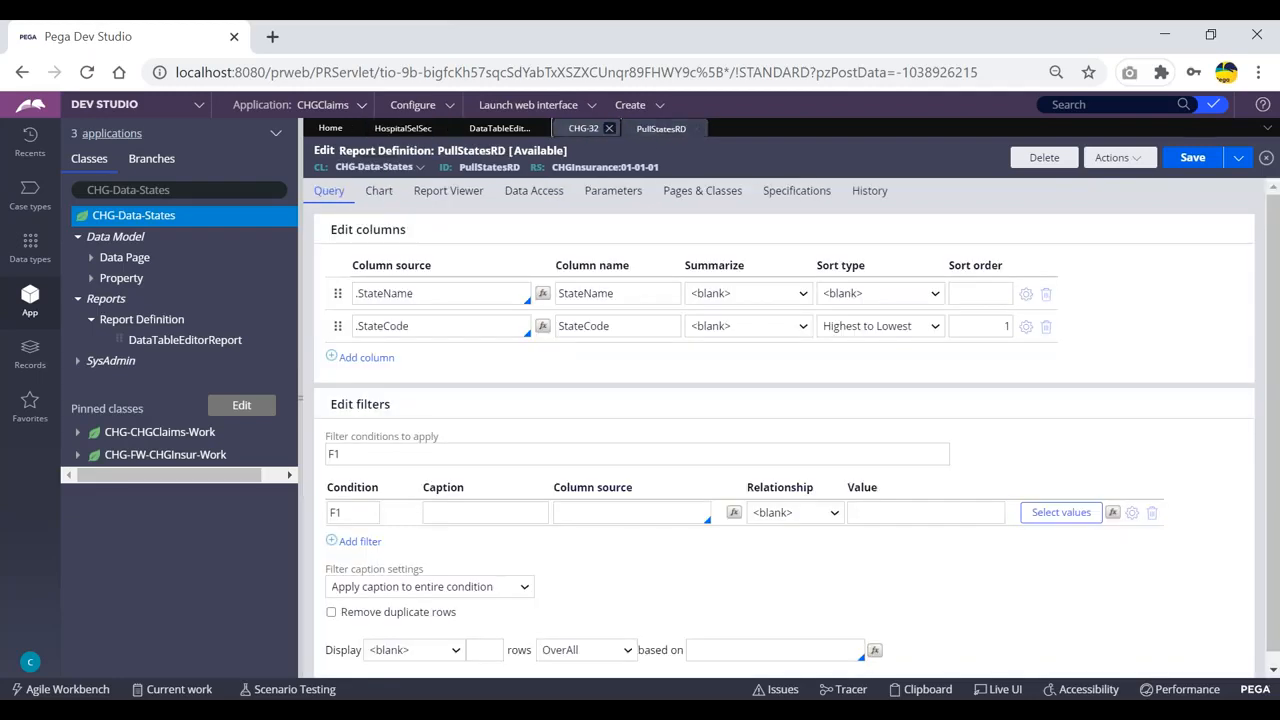
pyautogui.click(583, 128)
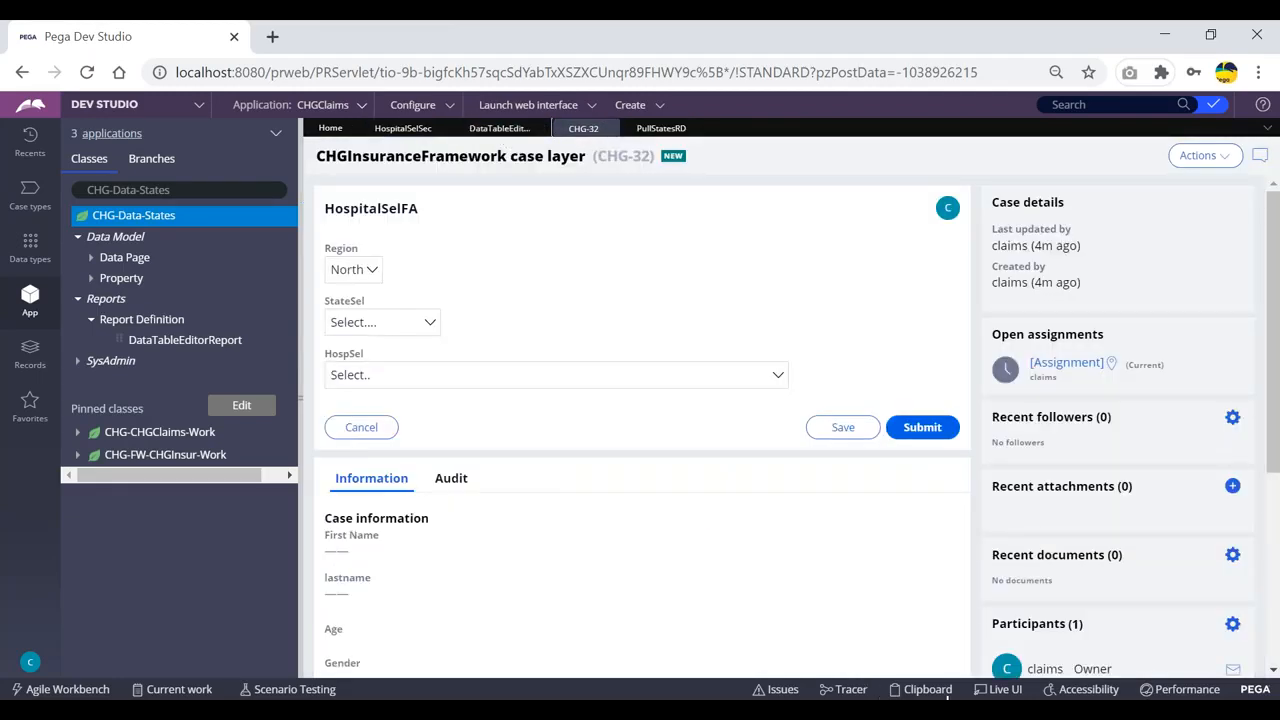
pyautogui.click(1001, 690)
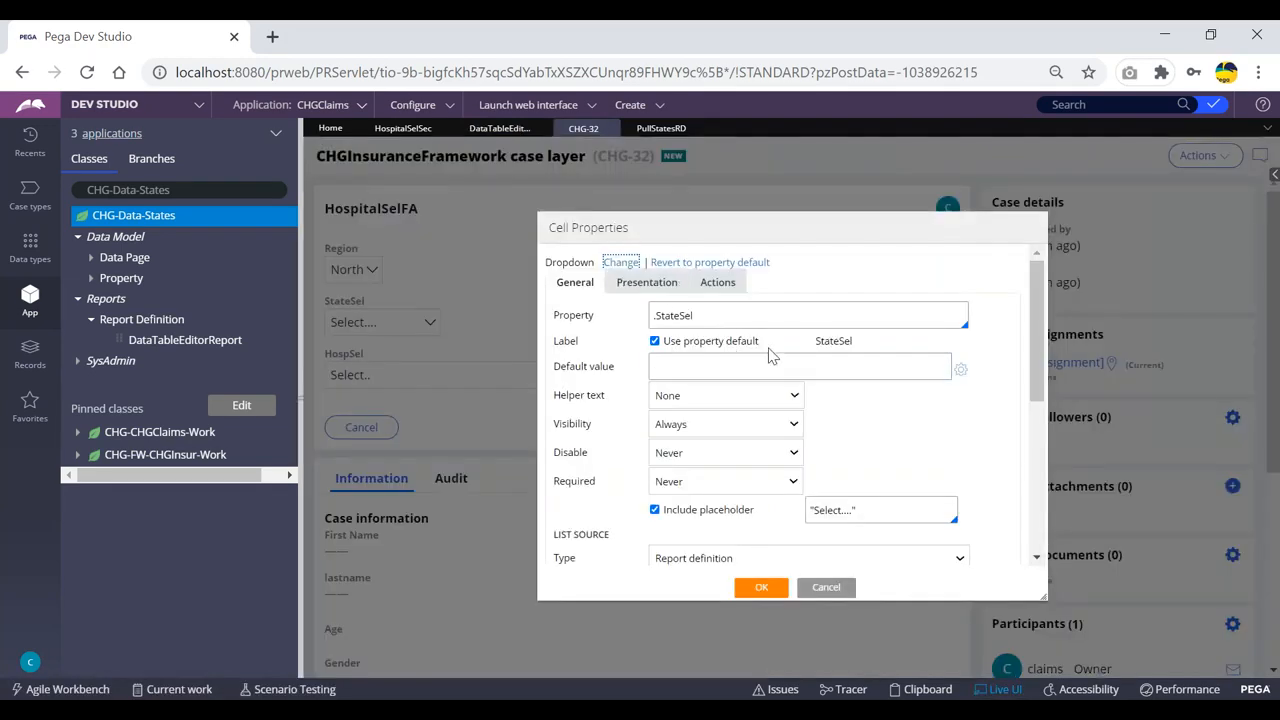
pyautogui.scroll(-3, 740, 540)
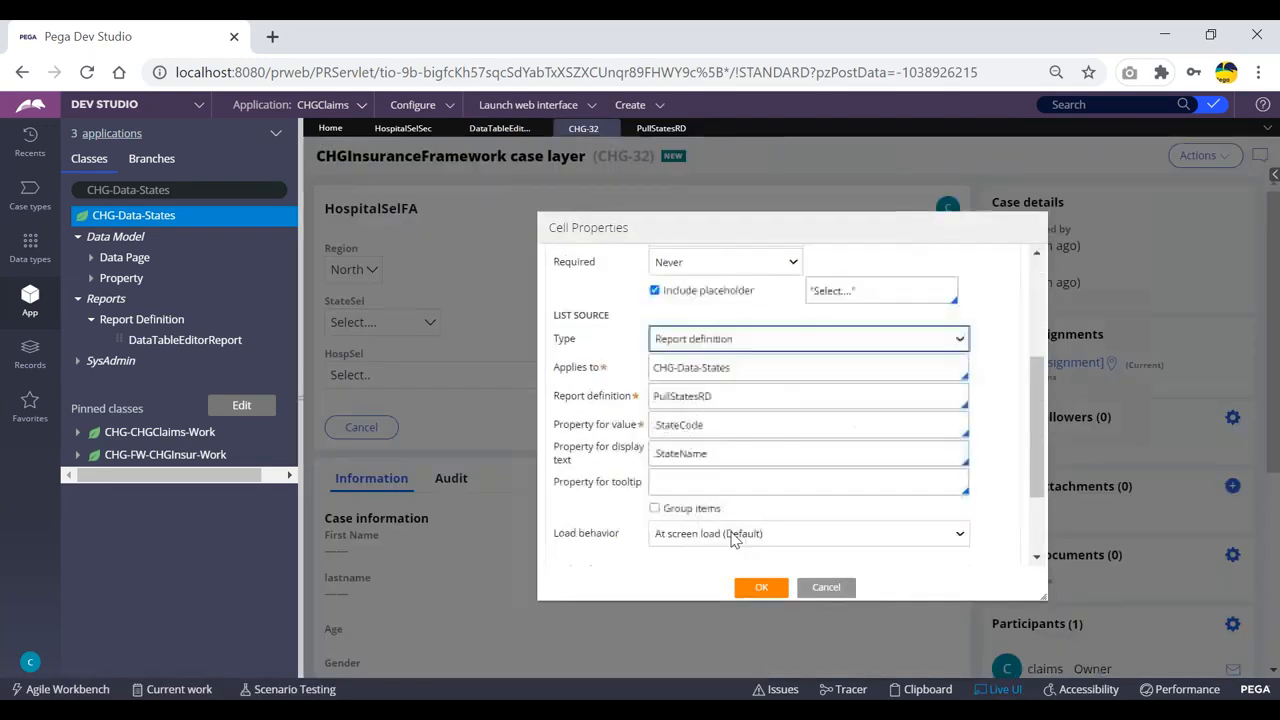
pyautogui.scroll(1, 774, 376)
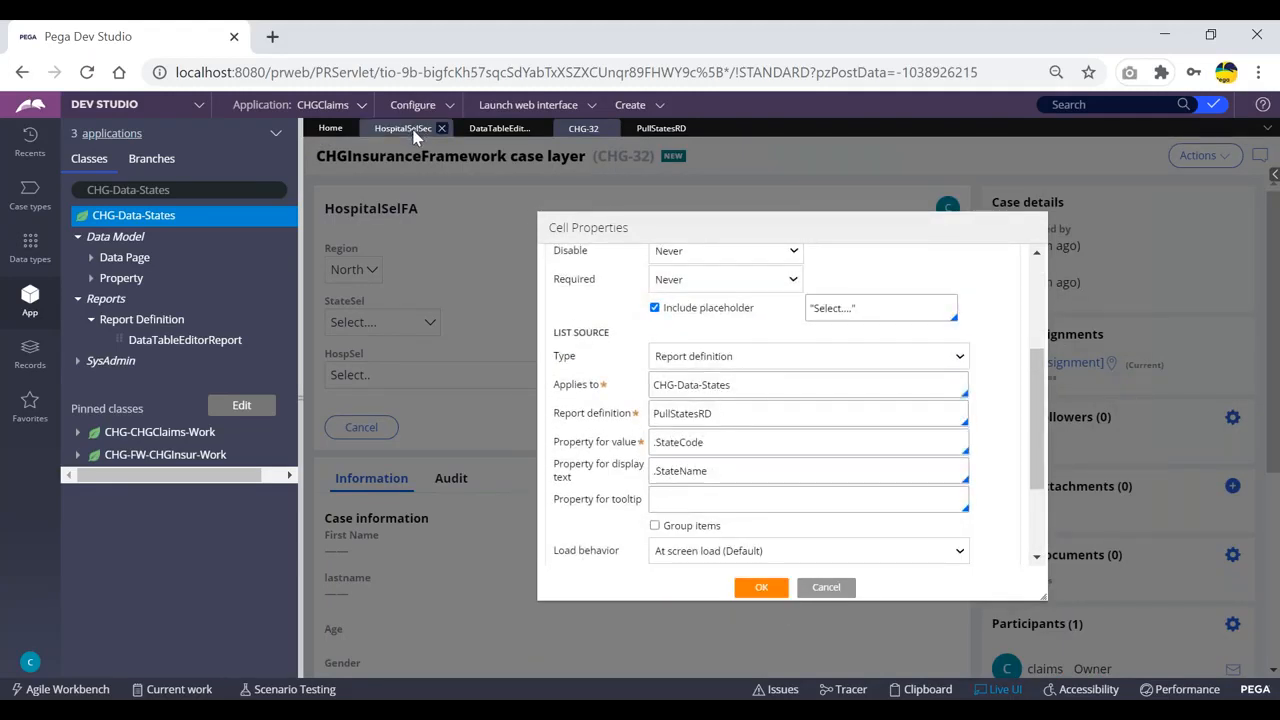
pyautogui.scroll(-2, 837, 537)
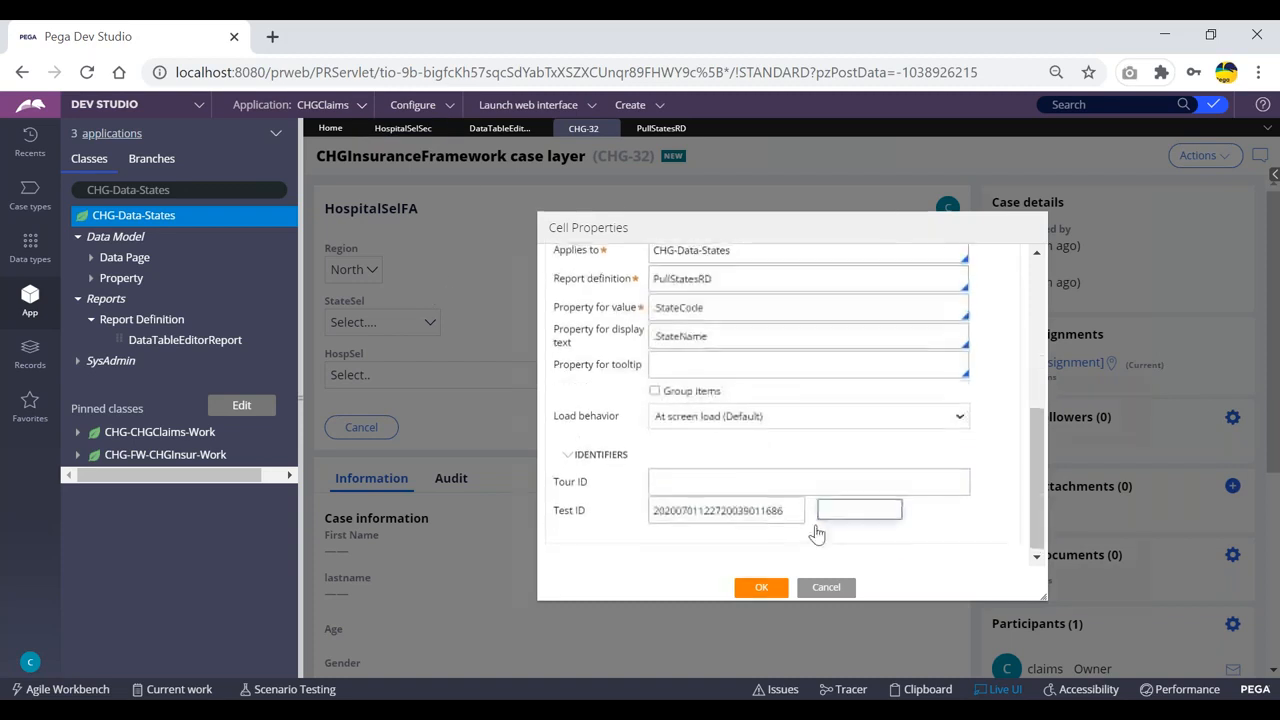
pyautogui.scroll(4, 817, 531)
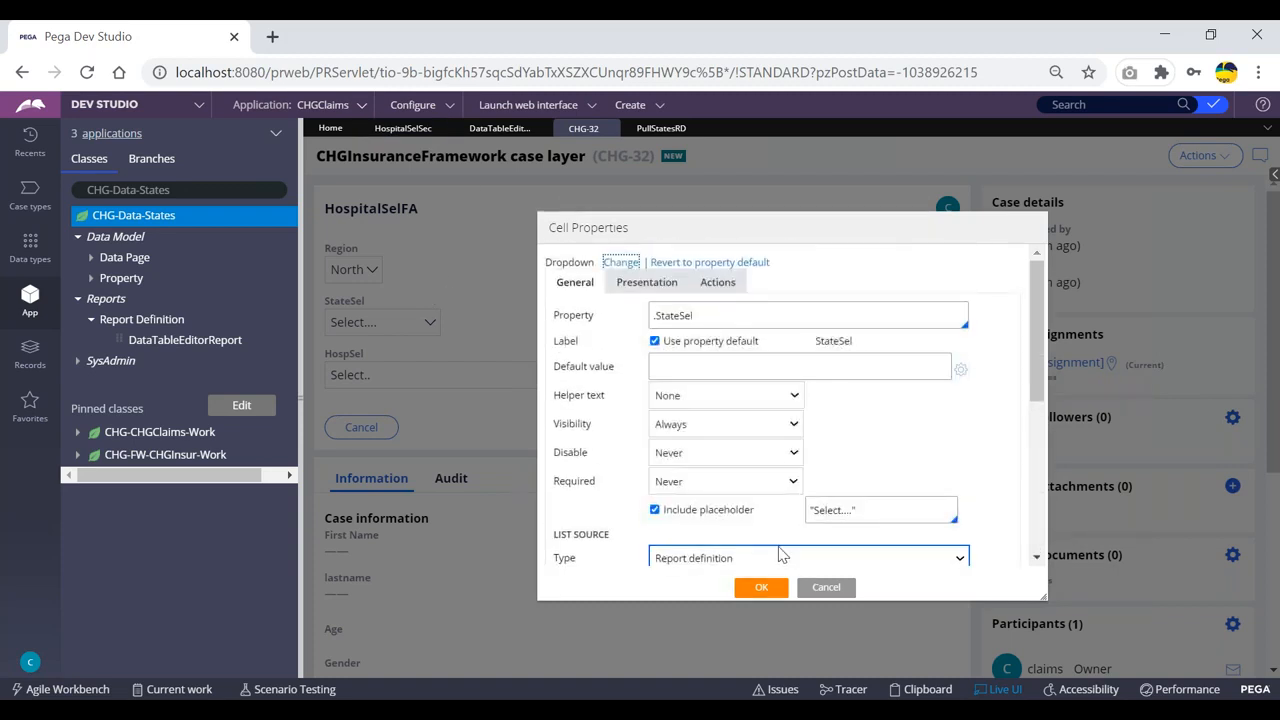
pyautogui.click(836, 592)
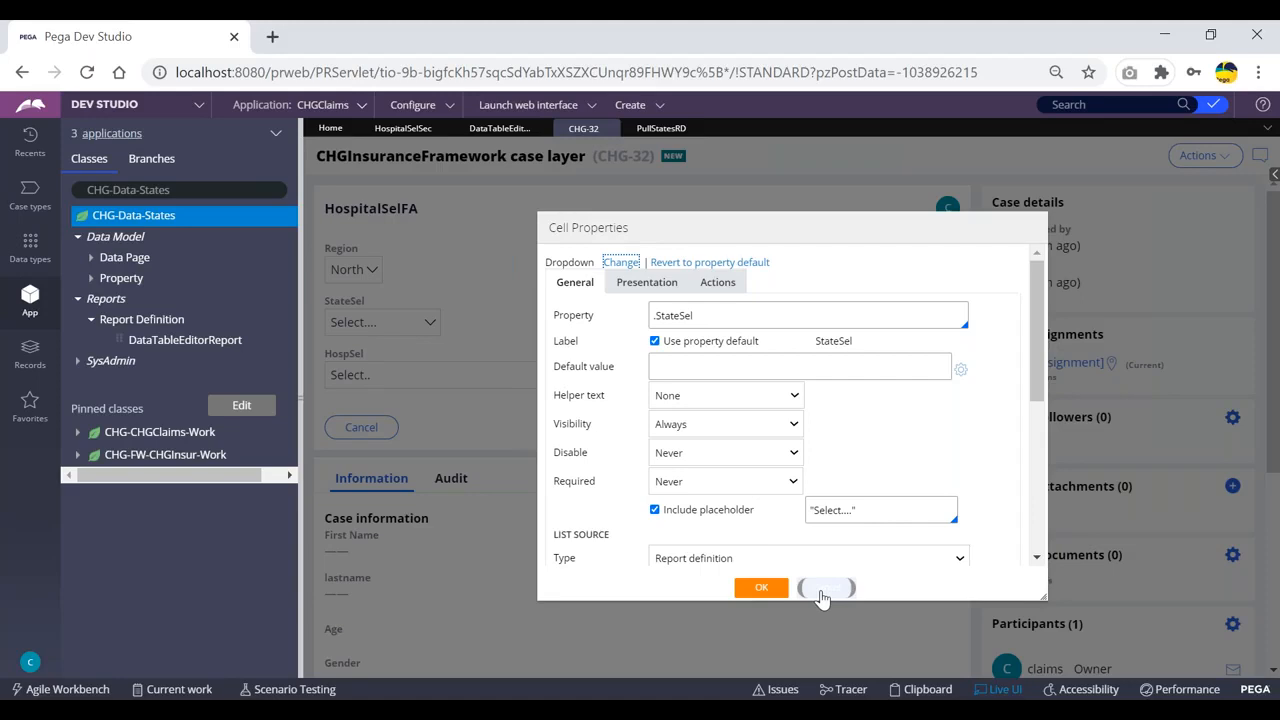
pyautogui.click(765, 590)
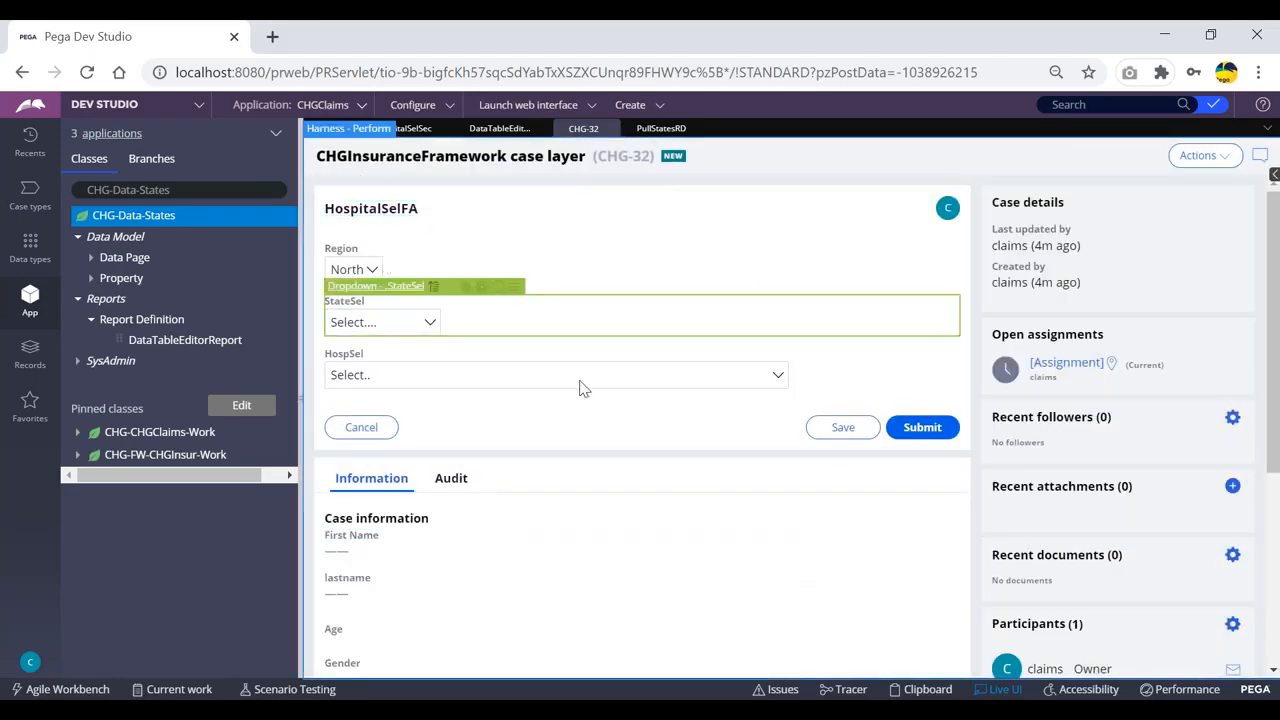
pyautogui.click(1000, 689)
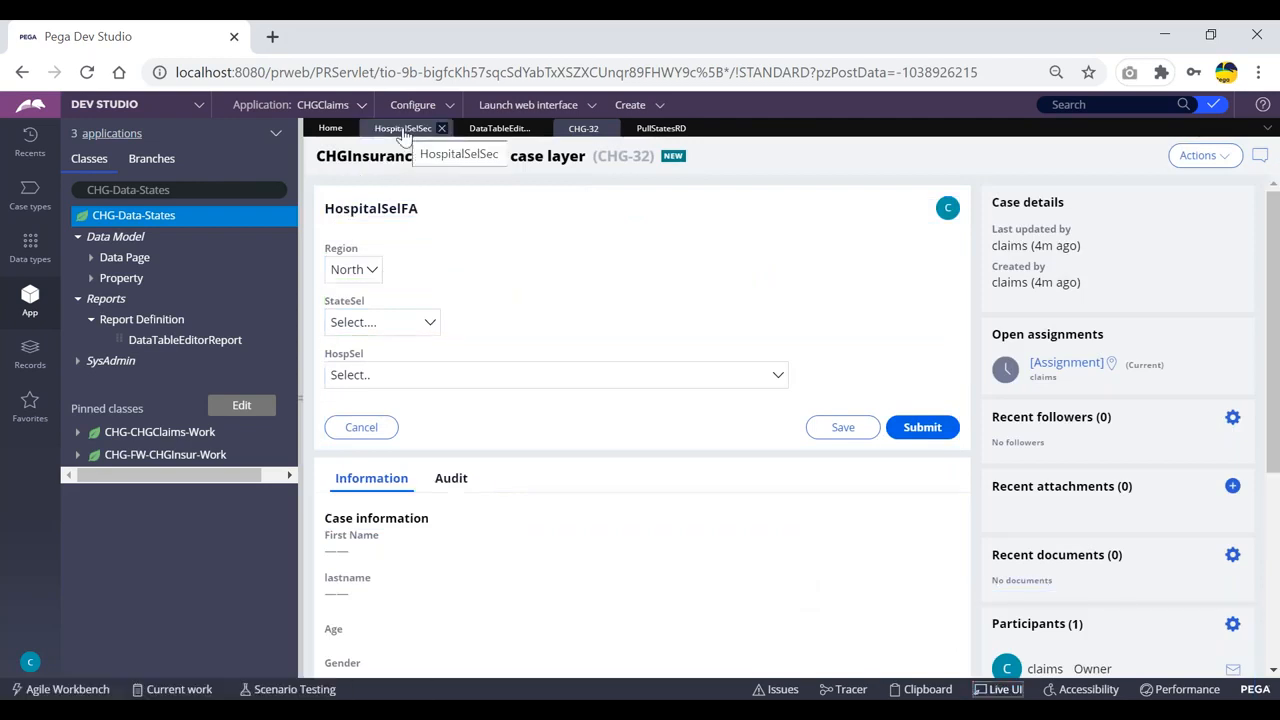
# - Revisit HospitalSelSec and PullStatesRD, reopen StateSel's cell properties from CHG-32 with Live UI, cancel them and turn off Live UI
pyautogui.click(404, 132)
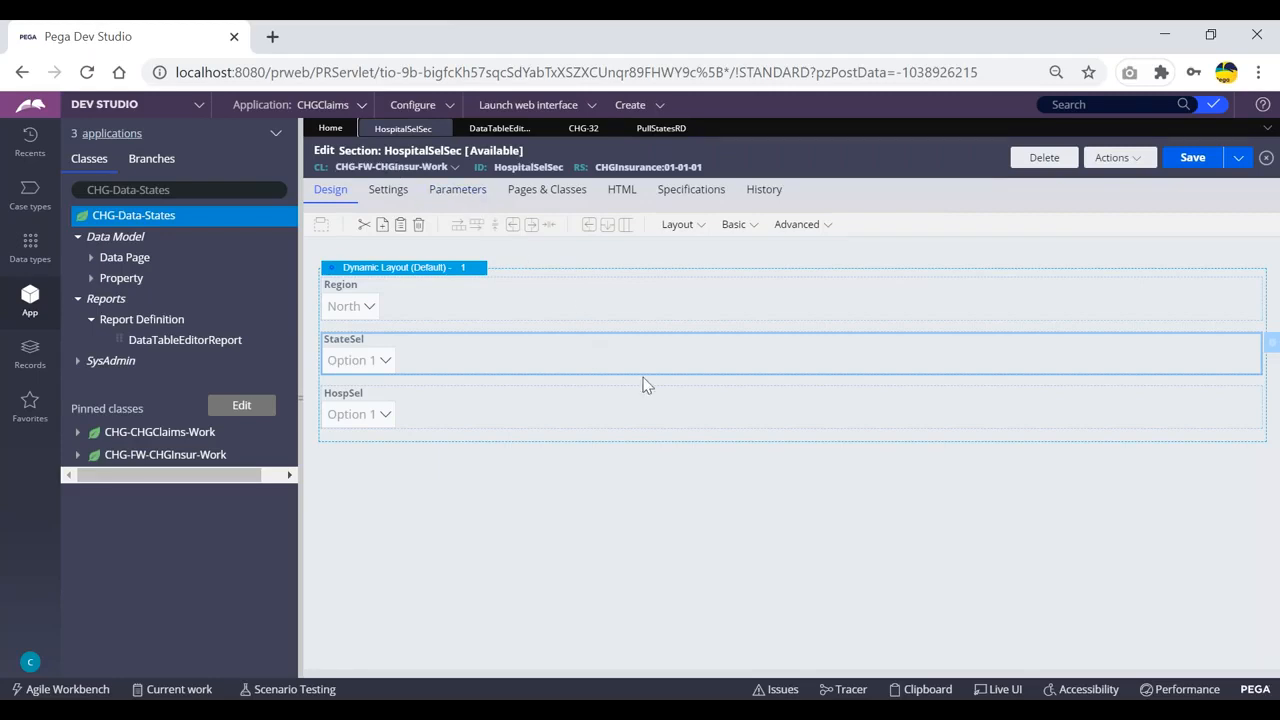
pyautogui.click(661, 128)
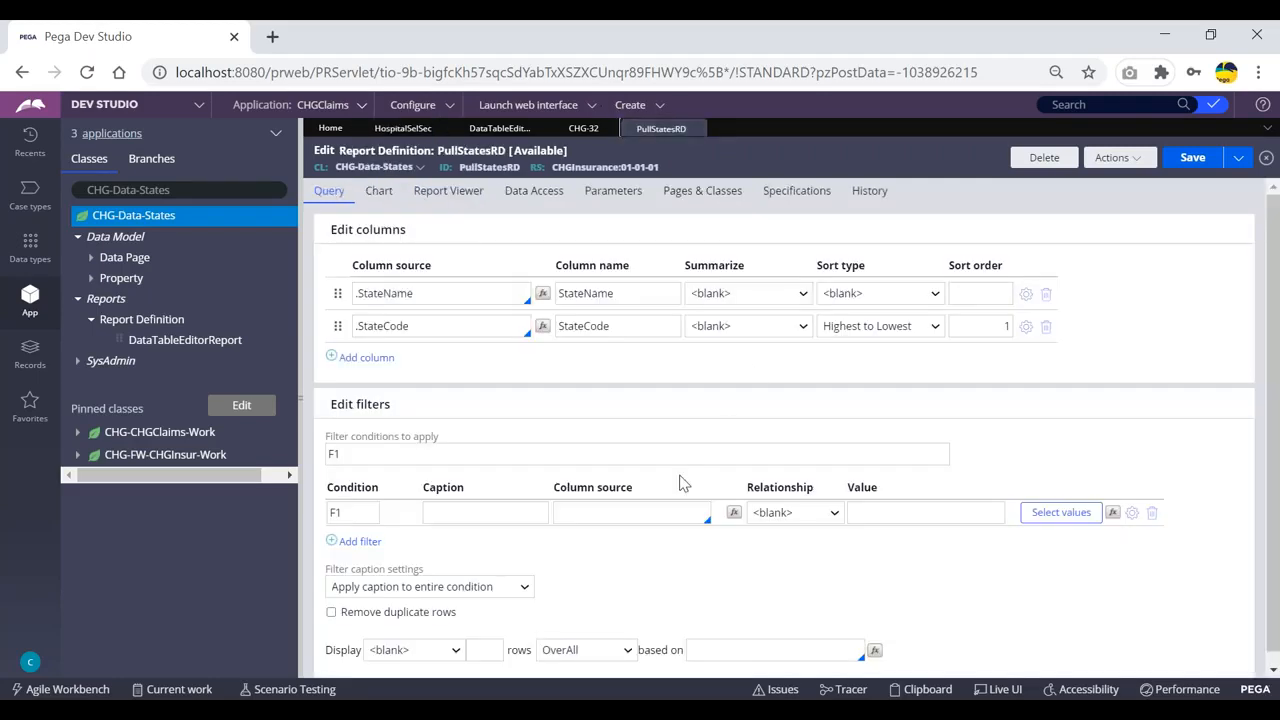
pyautogui.click(583, 129)
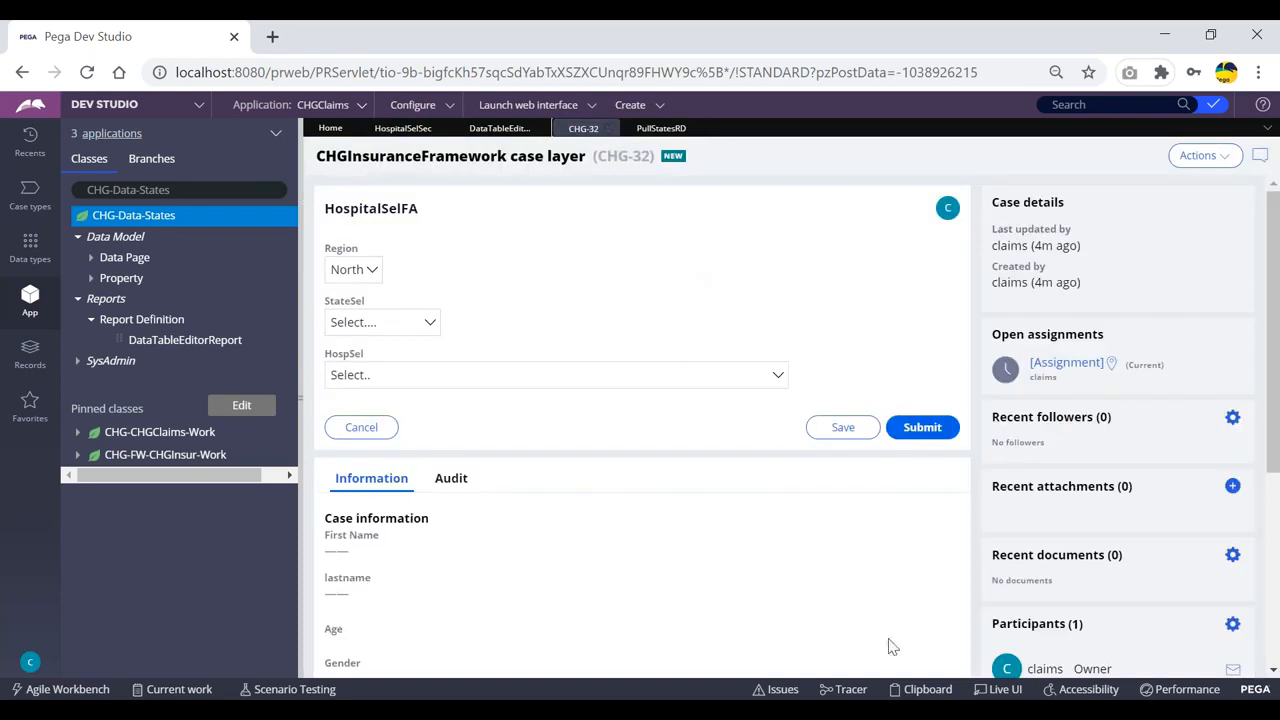
pyautogui.click(997, 690)
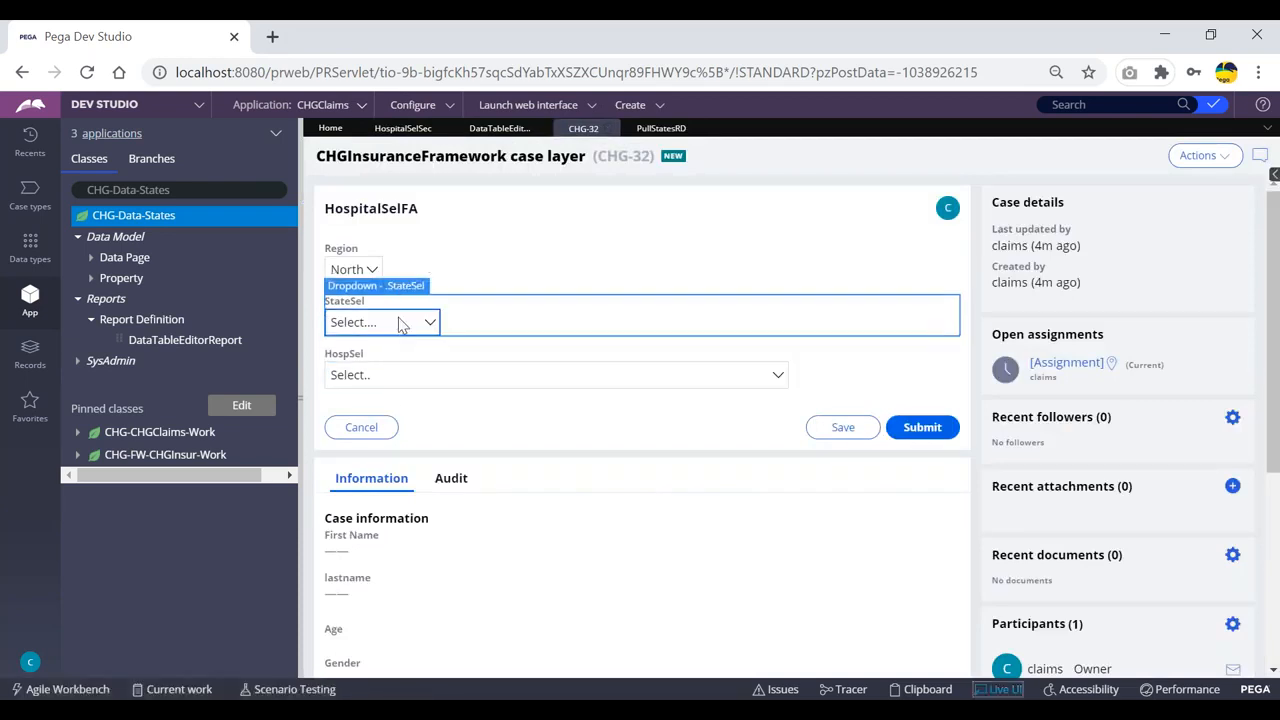
pyautogui.click(484, 288)
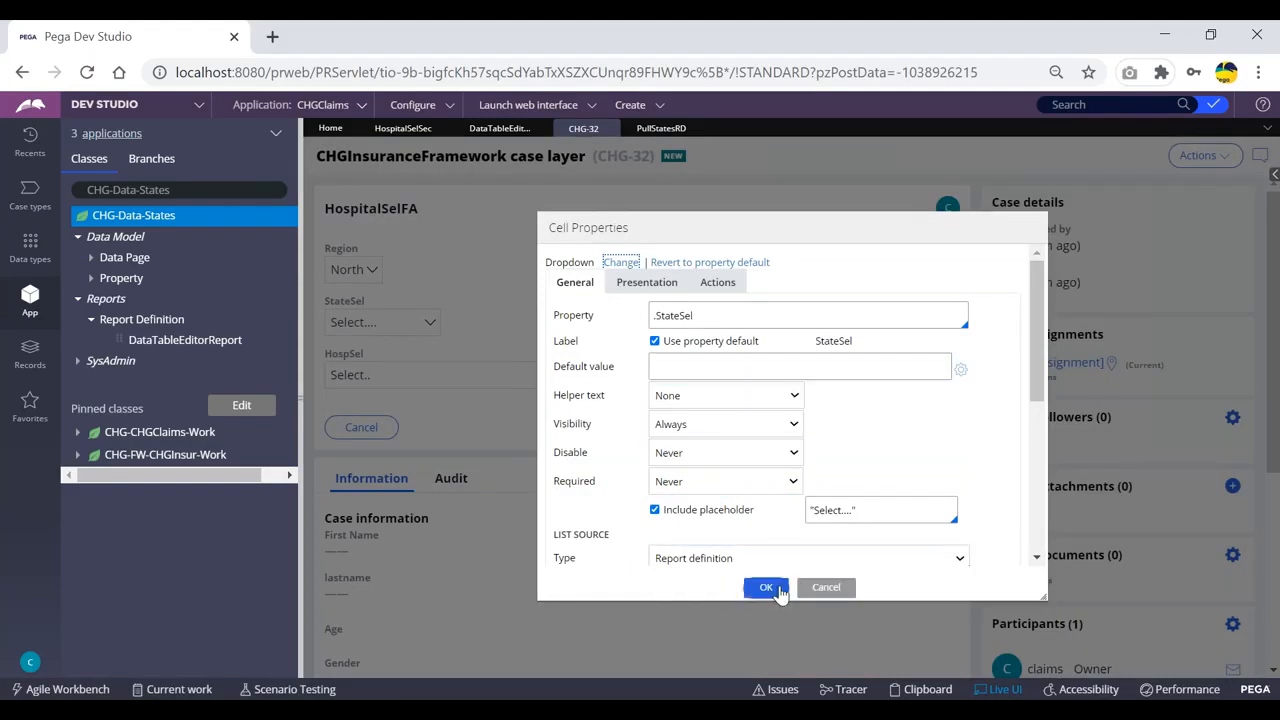
pyautogui.click(826, 587)
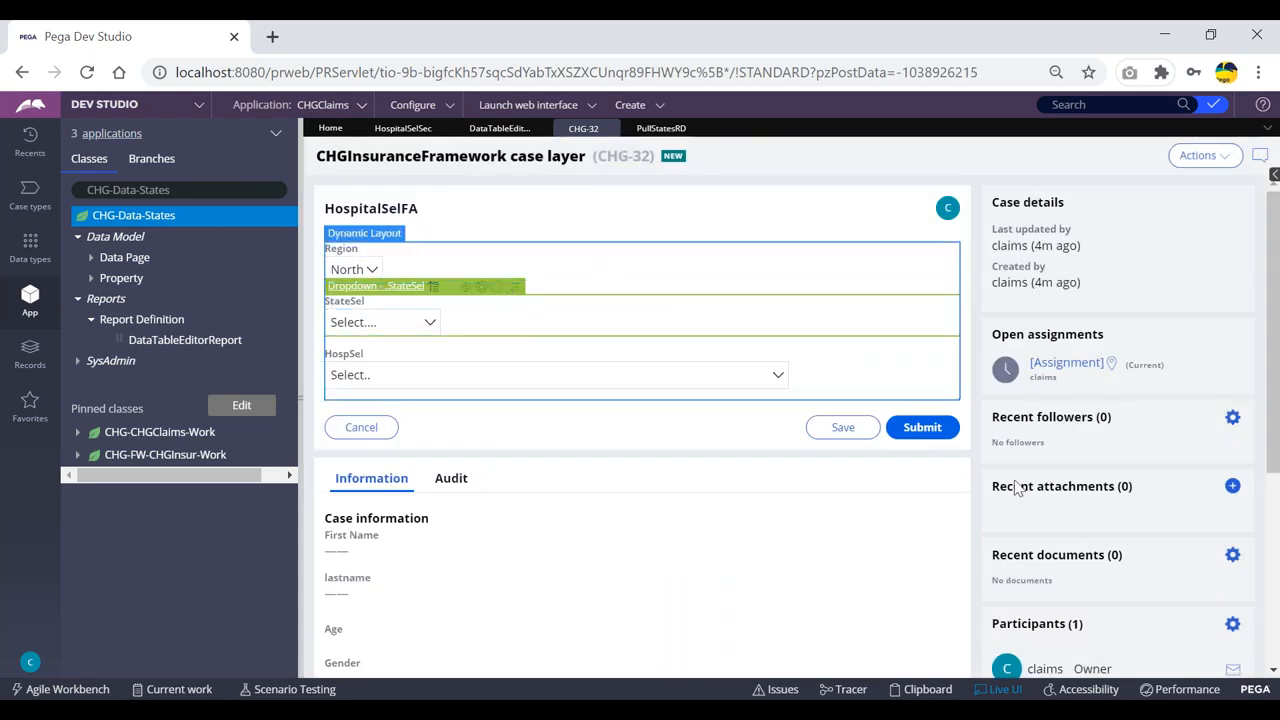
pyautogui.click(992, 689)
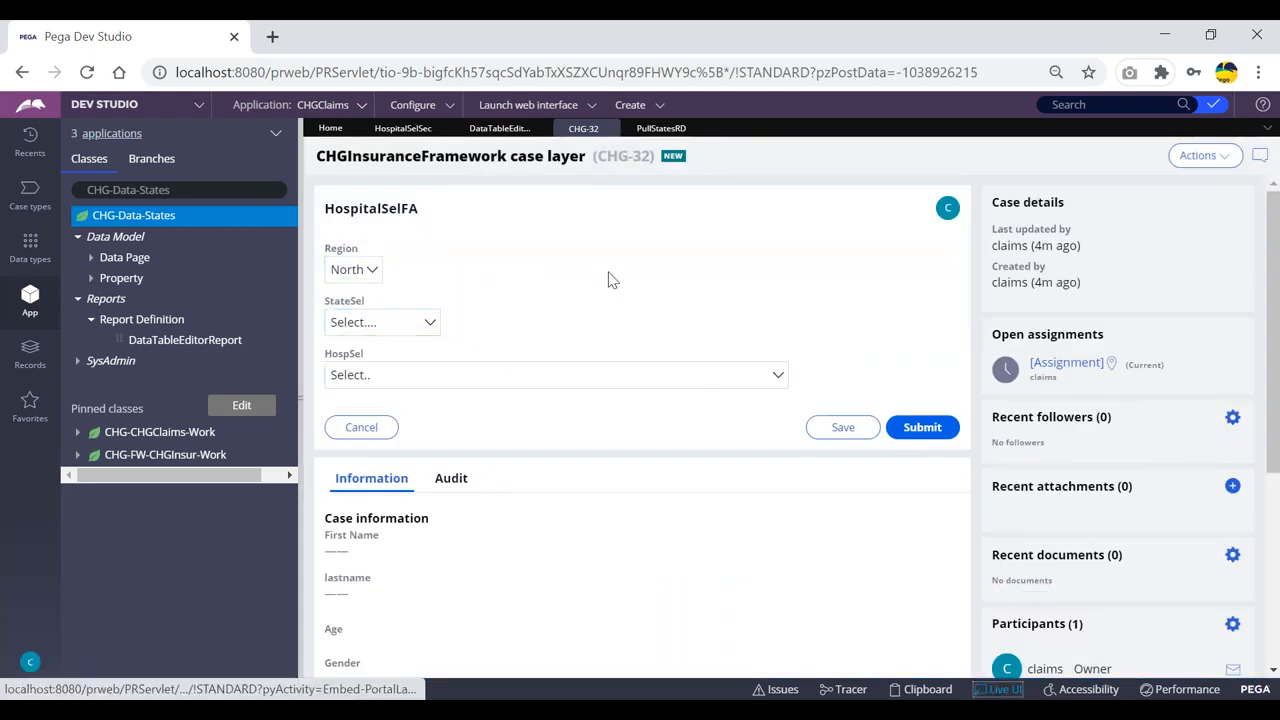
# - Return to the HospitalSelSec section rule and select its Region field
pyautogui.click(403, 130)
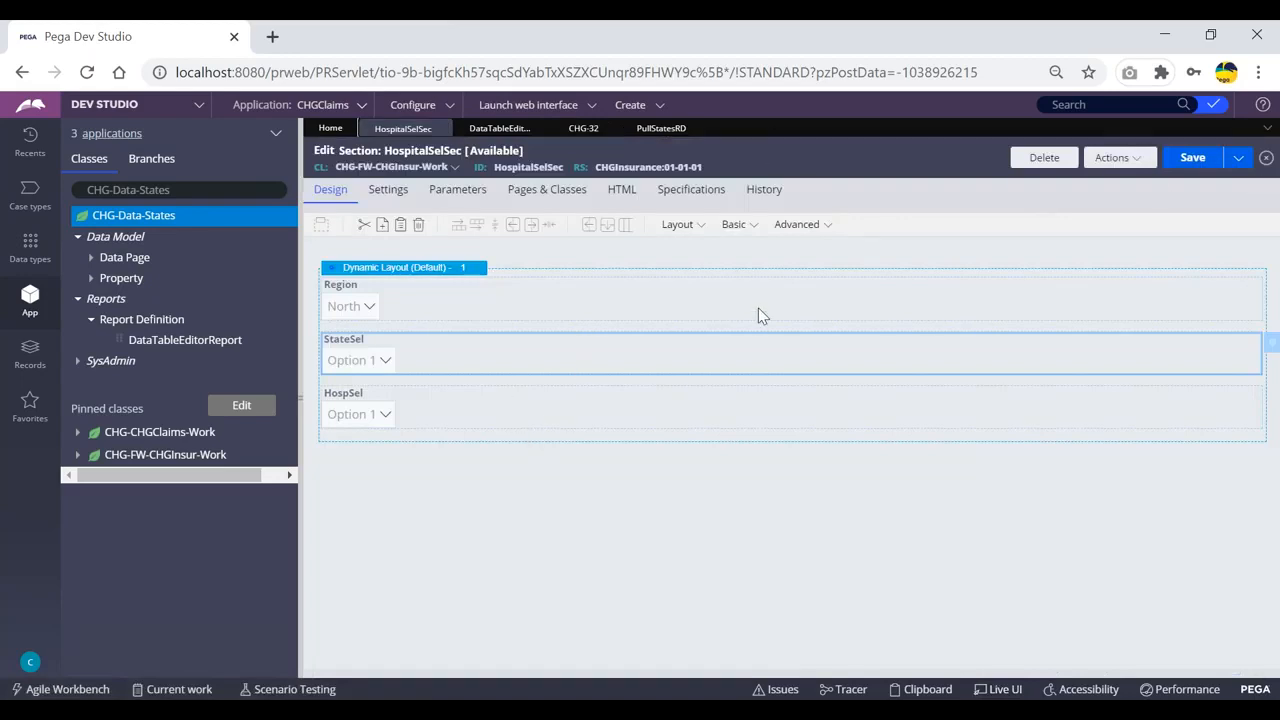
pyautogui.click(545, 288)
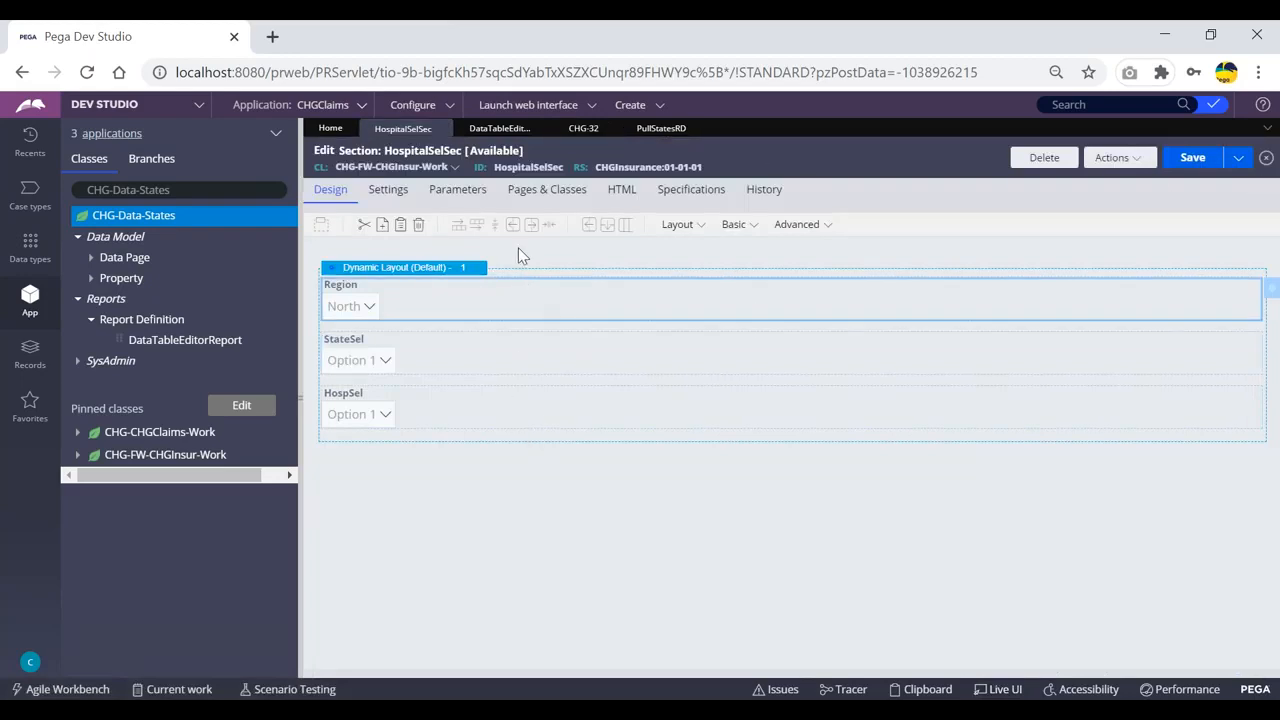
# - Compare the columns and sort settings of the States DataTableEditorReport with the StateSel options offered in CHG-32
pyautogui.click(506, 130)
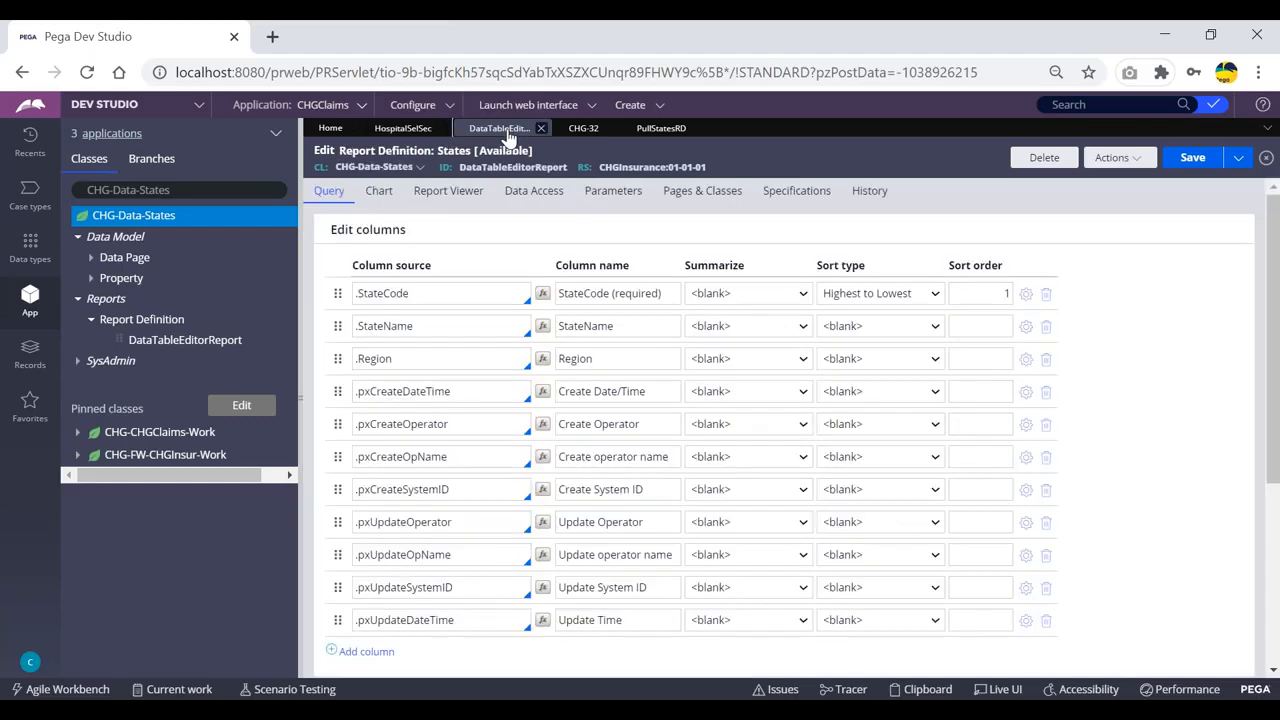
pyautogui.click(583, 129)
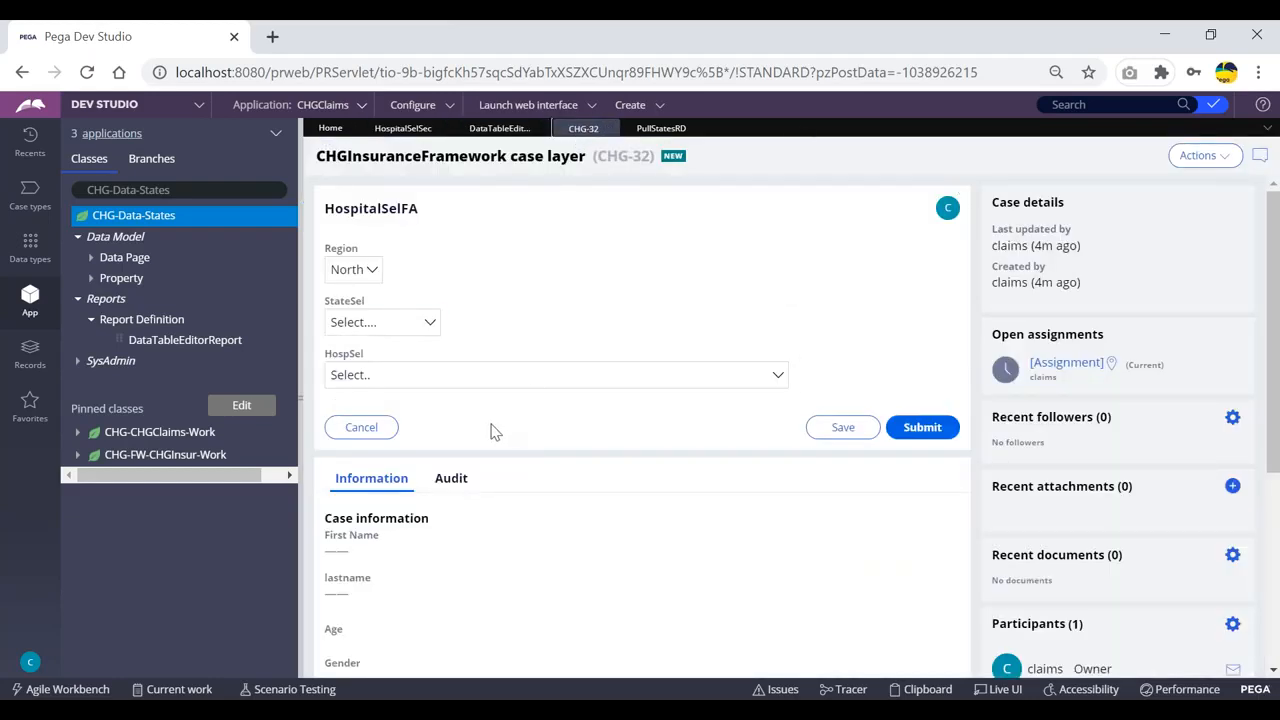
pyautogui.click(406, 325)
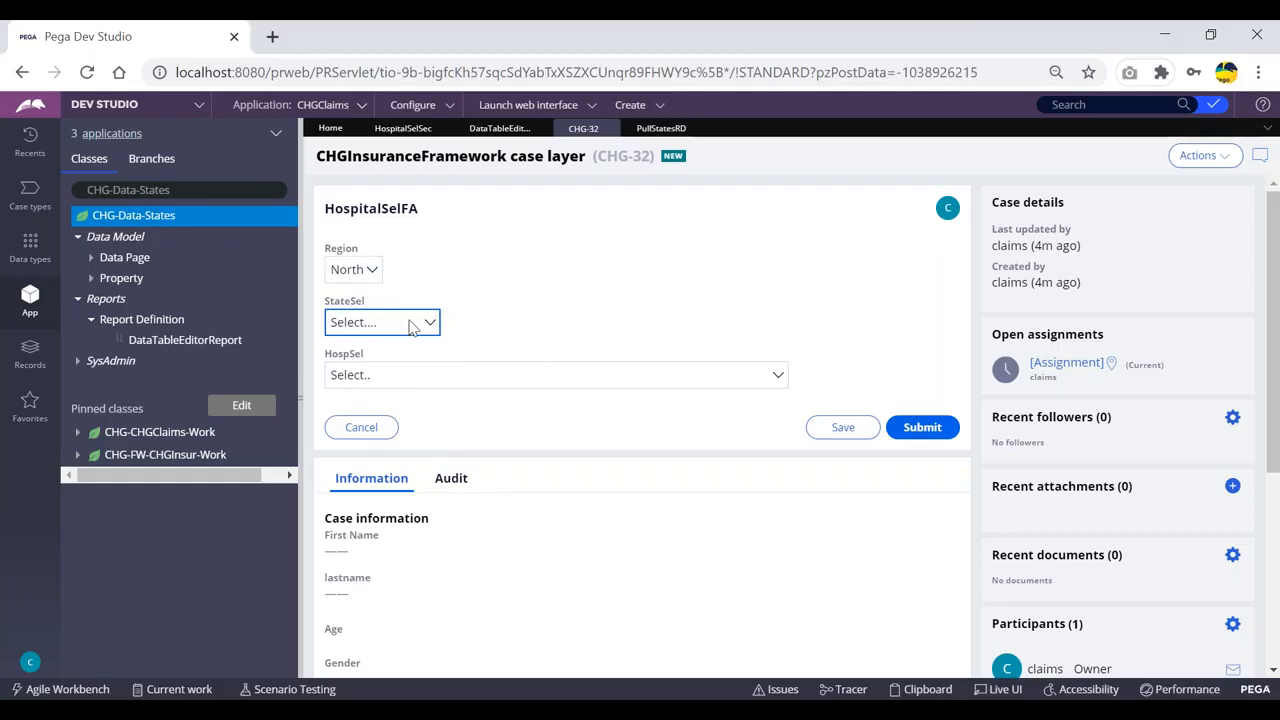
pyautogui.click(505, 130)
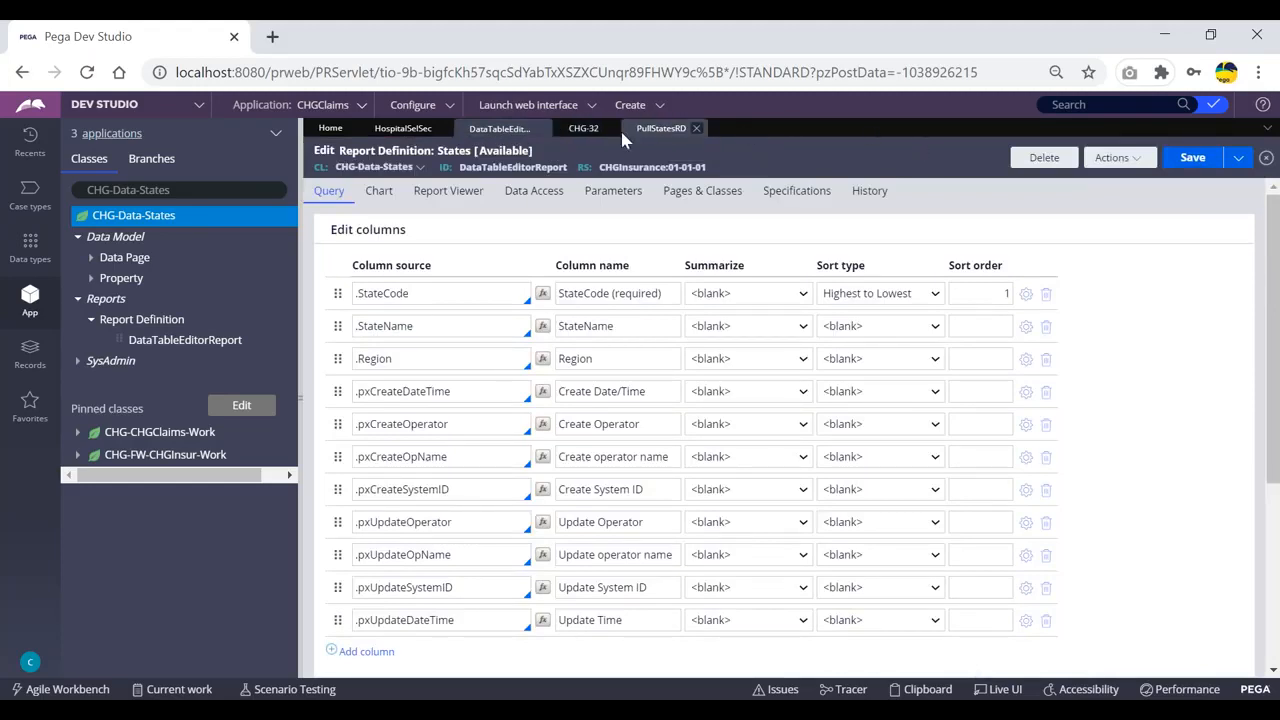
pyautogui.click(580, 130)
pyautogui.click(388, 320)
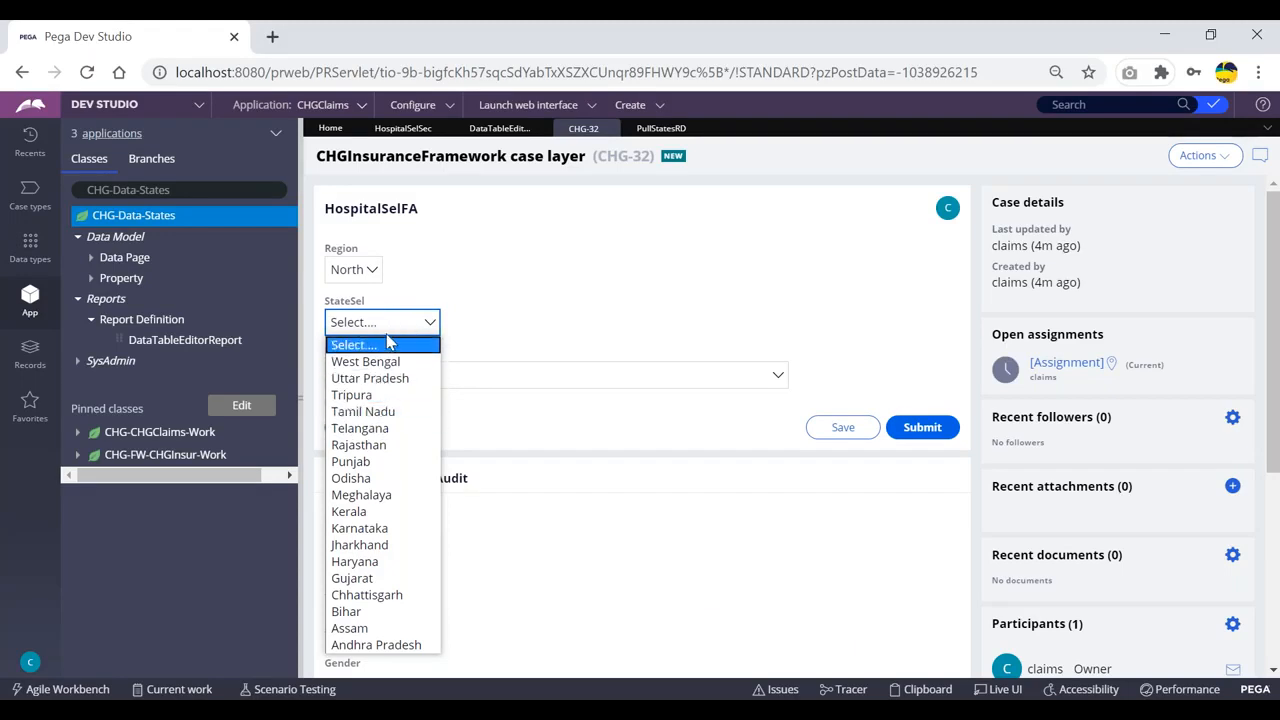
pyautogui.click(499, 128)
pyautogui.click(499, 128)
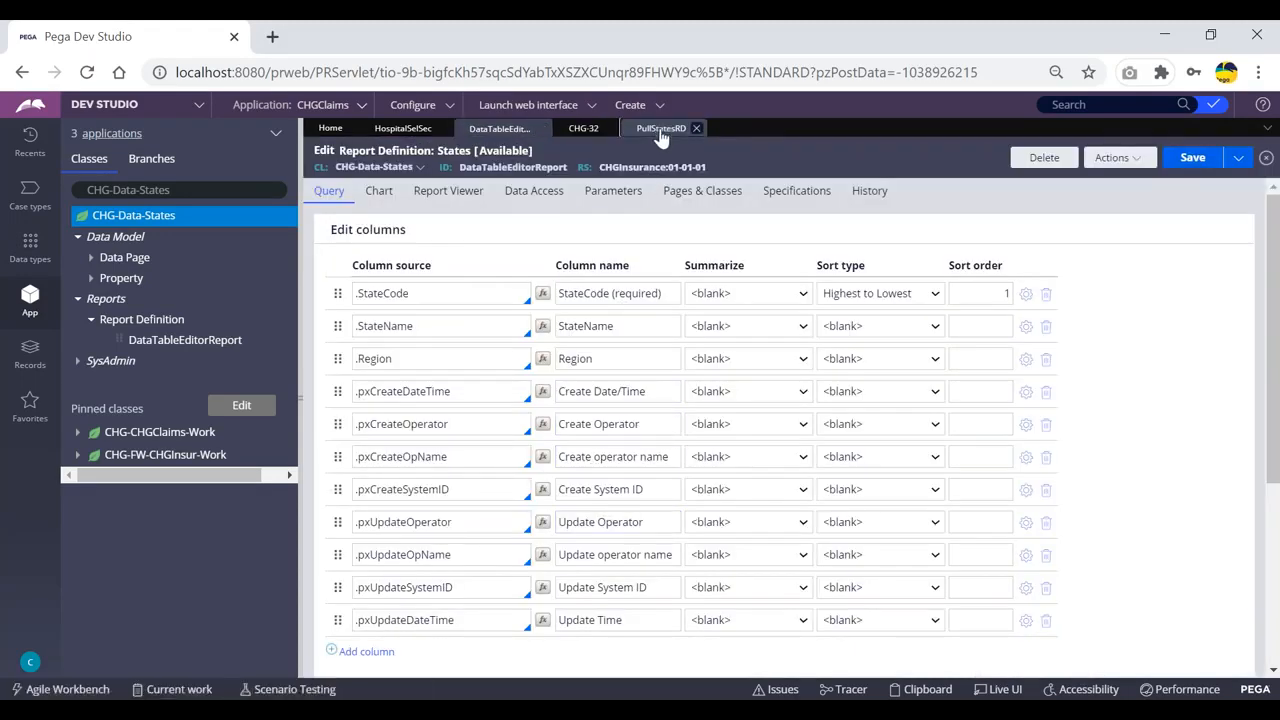
# - Compare the columns, sorting and filter conditions of PullStatesRD with those of the States DataTableEditorReport
pyautogui.click(661, 130)
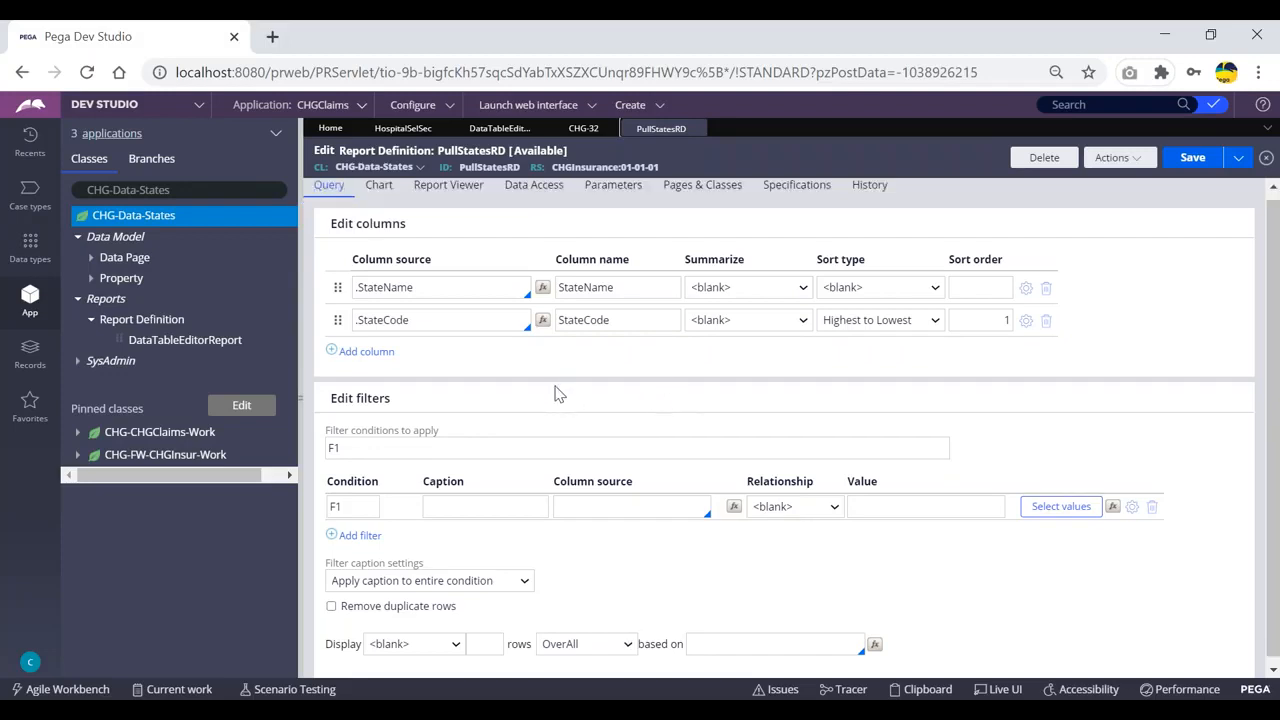
pyautogui.scroll(-1, 551, 382)
pyautogui.scroll(1, 551, 382)
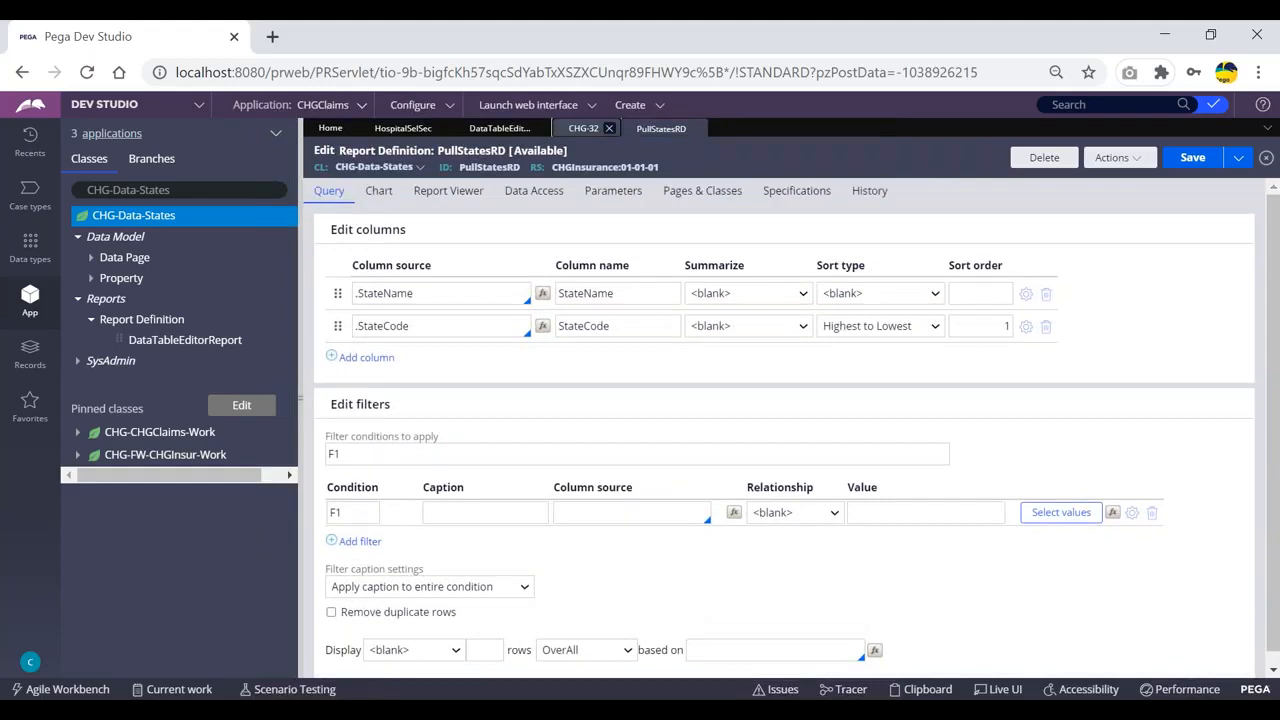
pyautogui.click(578, 130)
pyautogui.click(500, 130)
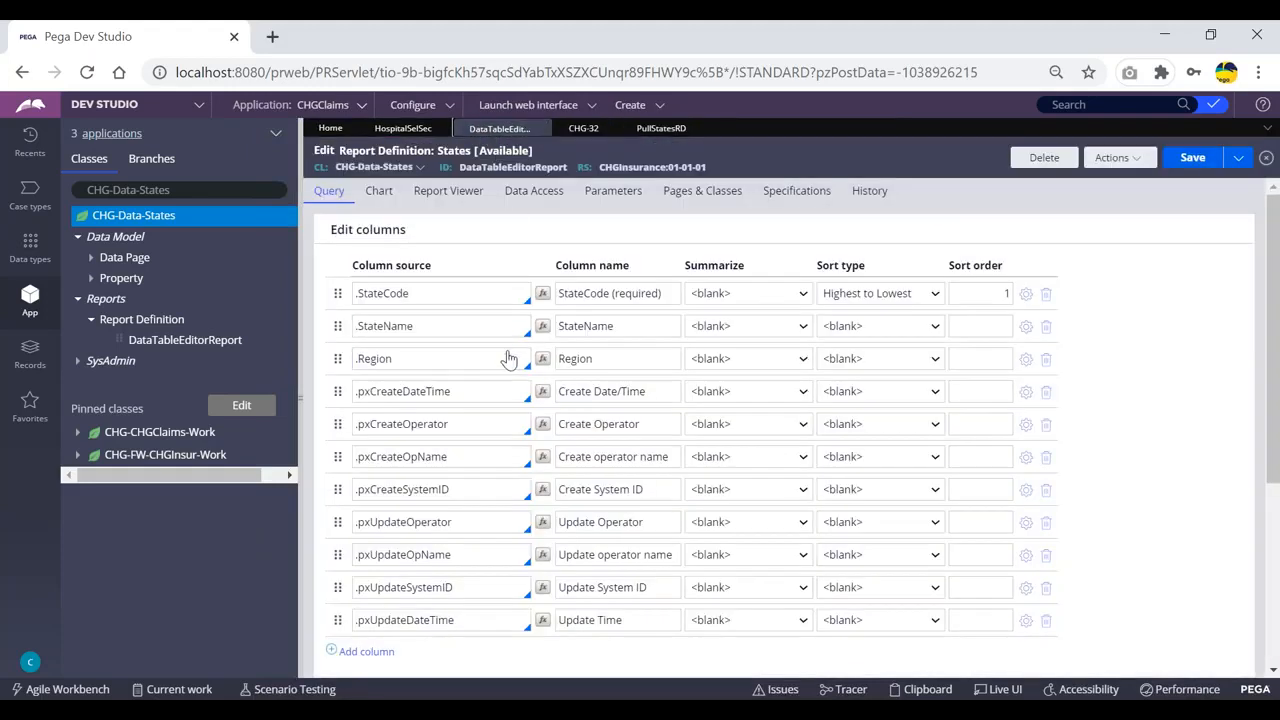
pyautogui.scroll(-3, 506, 420)
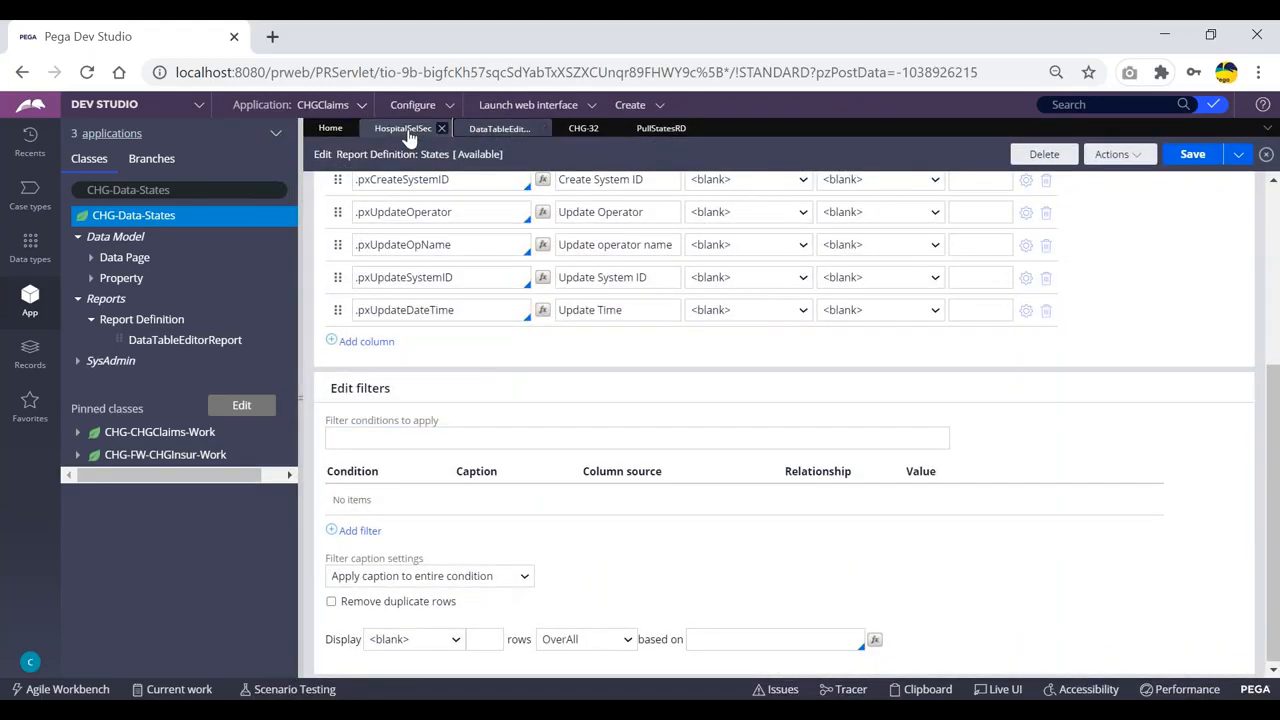
pyautogui.click(405, 128)
pyautogui.click(500, 128)
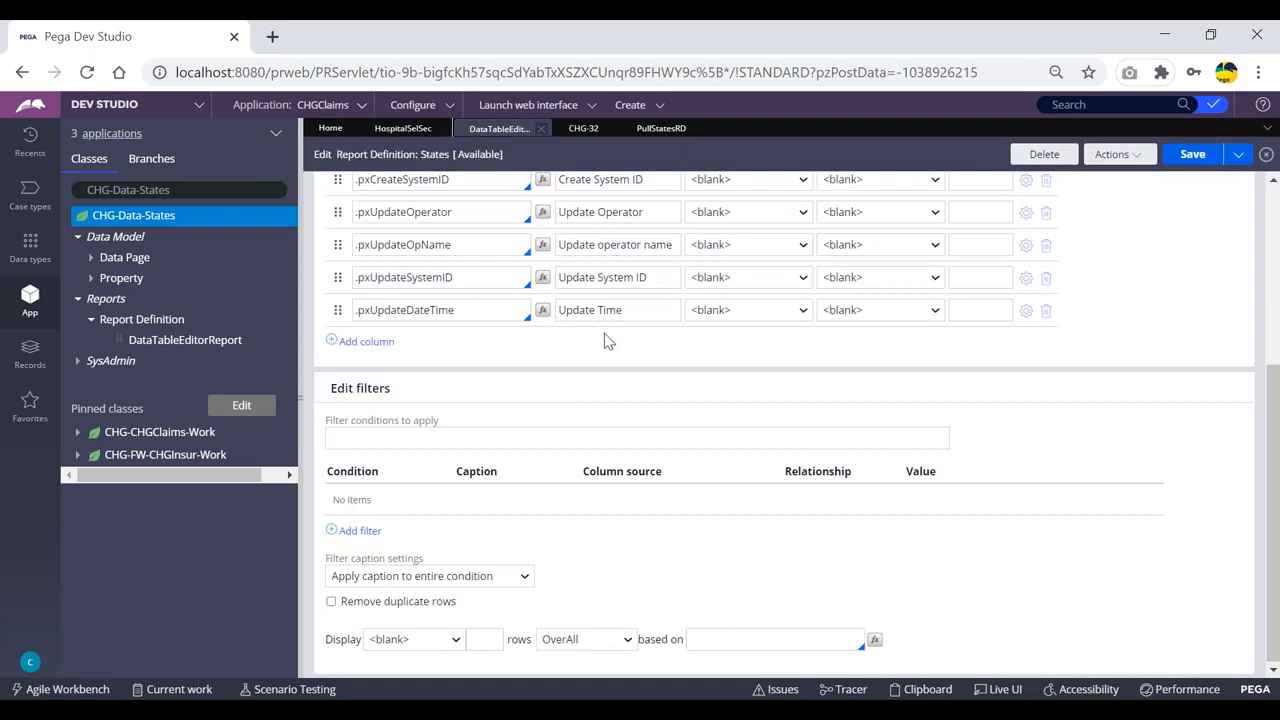
pyautogui.scroll(3, 592, 392)
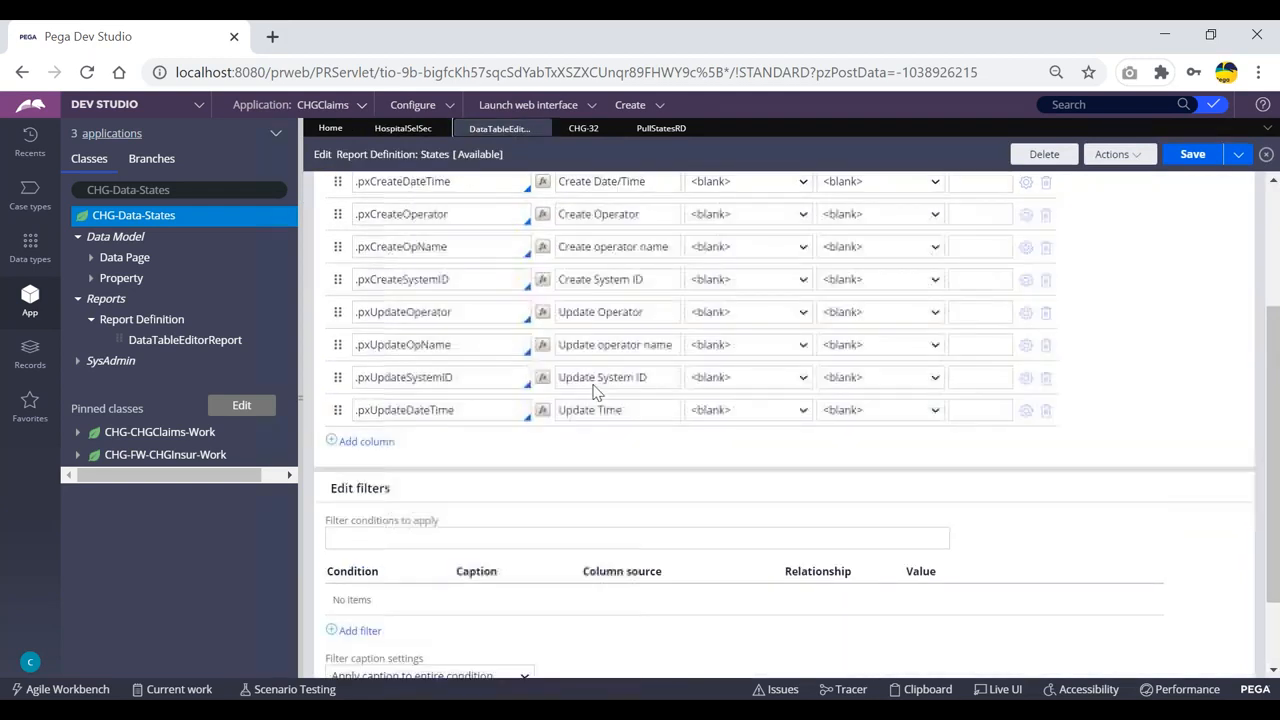
# - Review PullStatesRD's columns and filters again, then expand the StateSel options in CHG-32
pyautogui.click(655, 128)
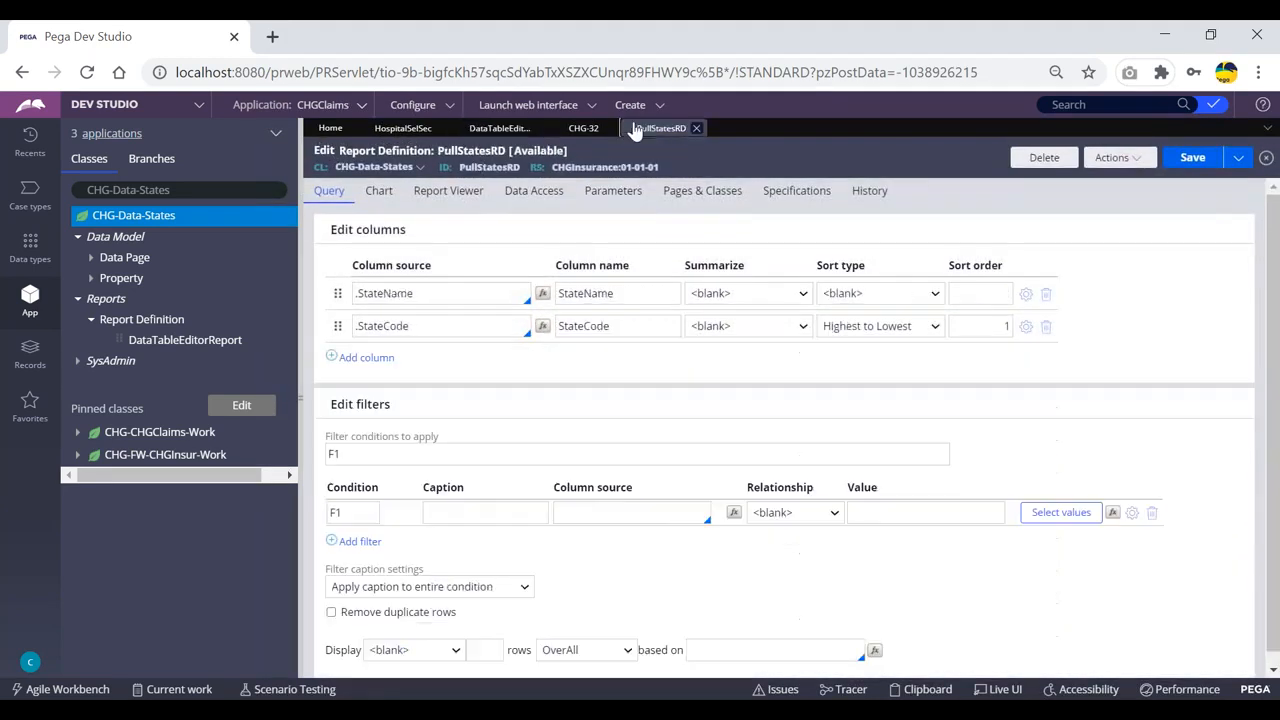
pyautogui.scroll(-1, 571, 434)
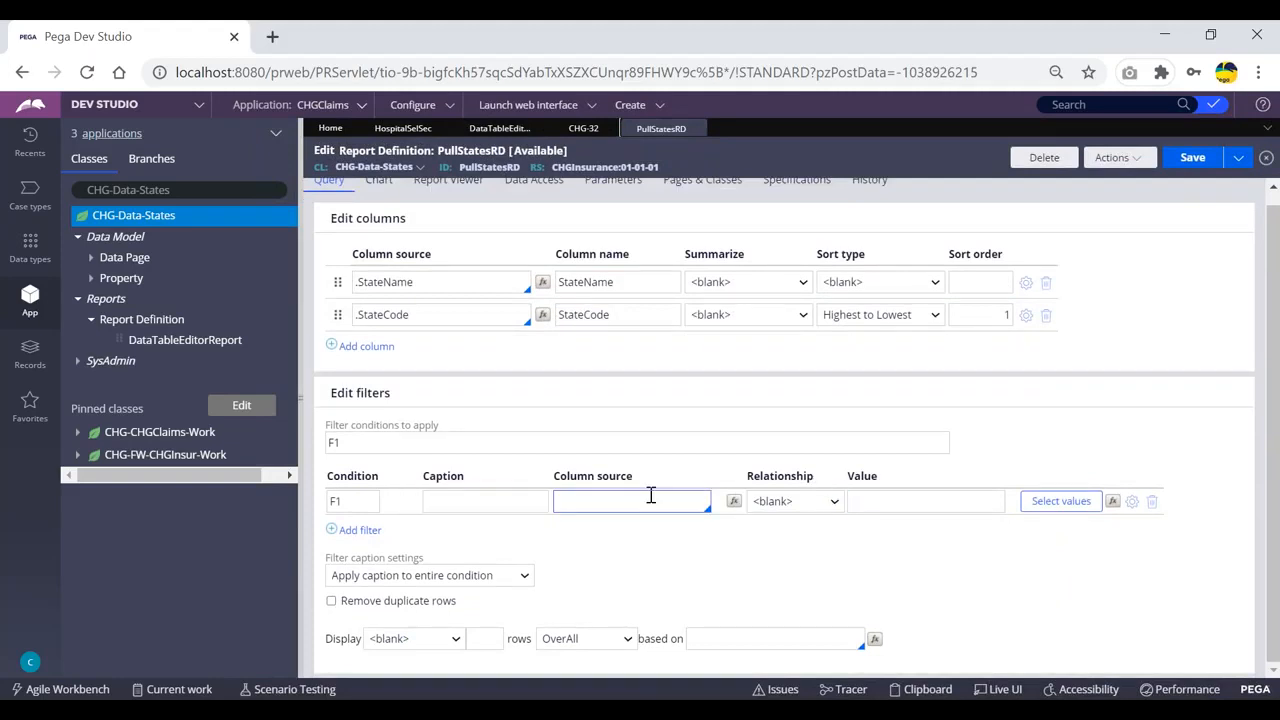
pyautogui.scroll(1, 543, 486)
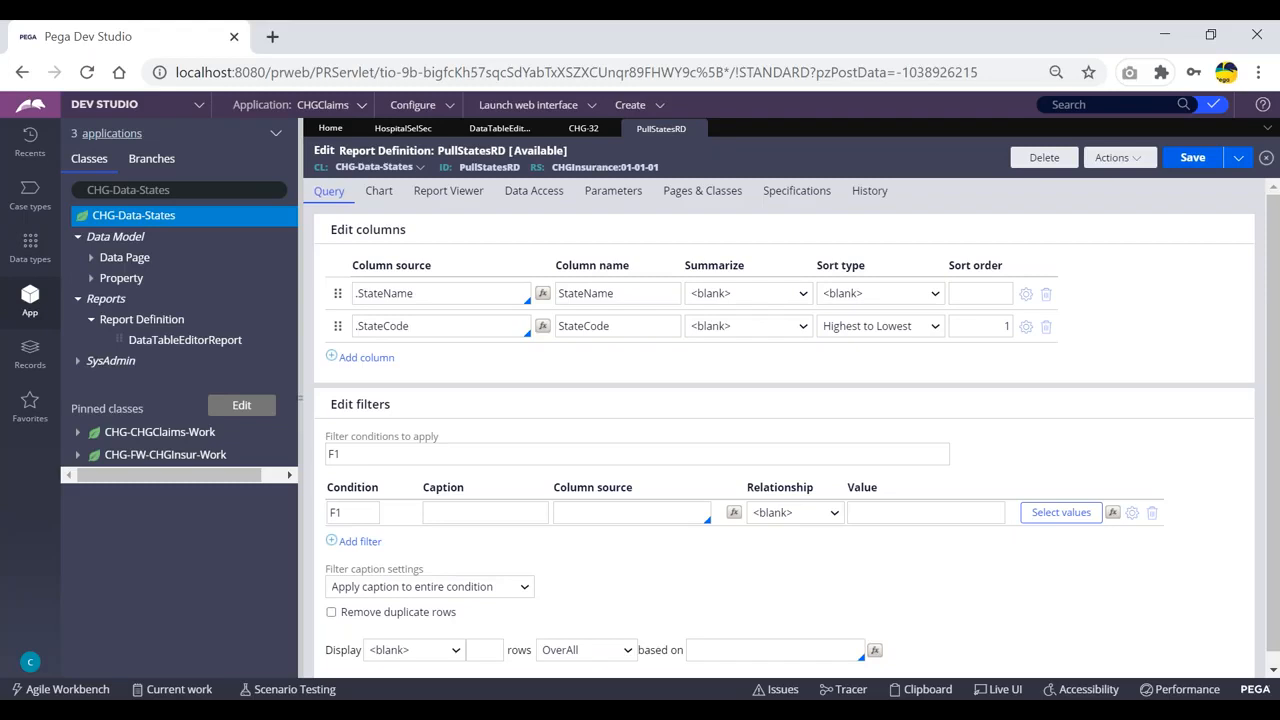
pyautogui.click(662, 328)
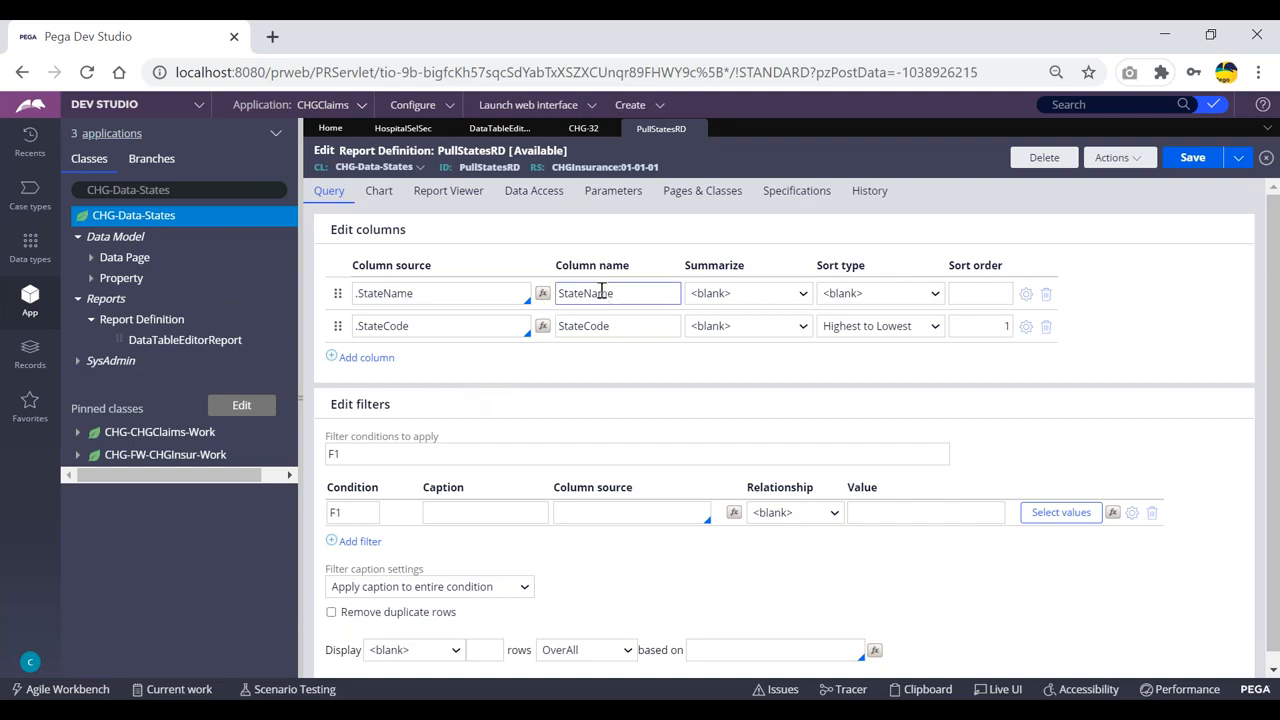
pyautogui.click(584, 129)
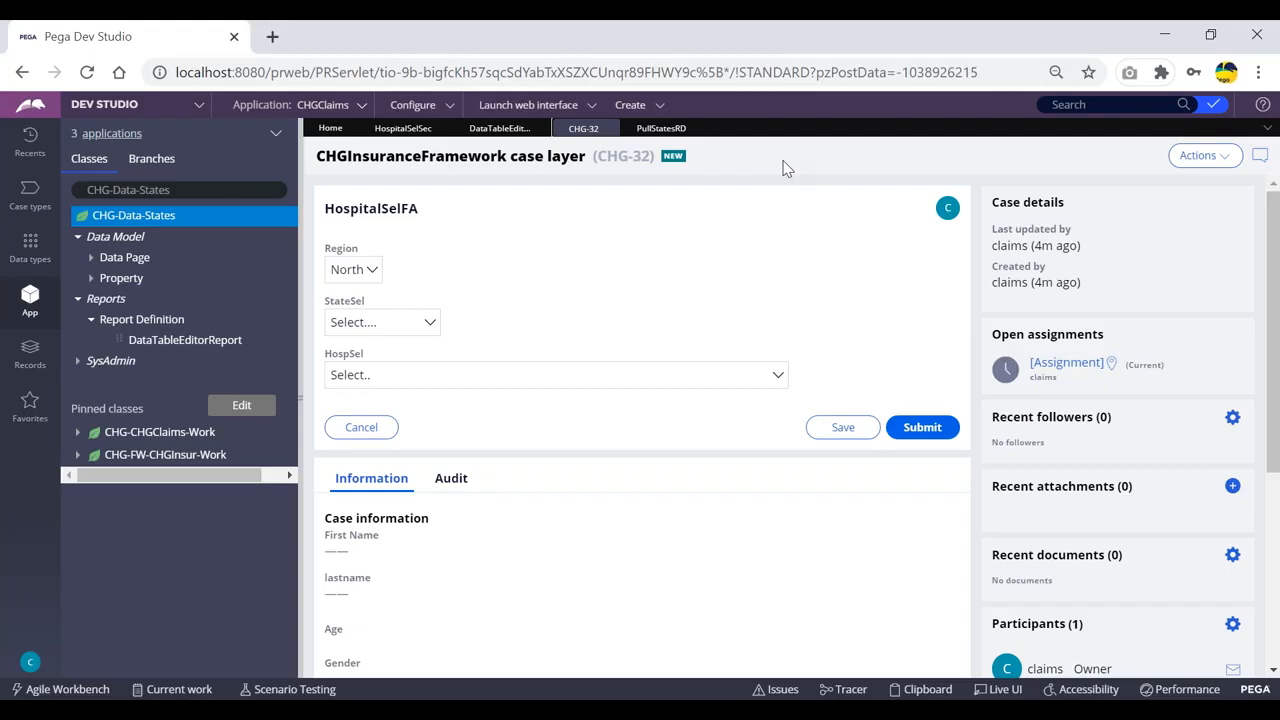
pyautogui.click(400, 322)
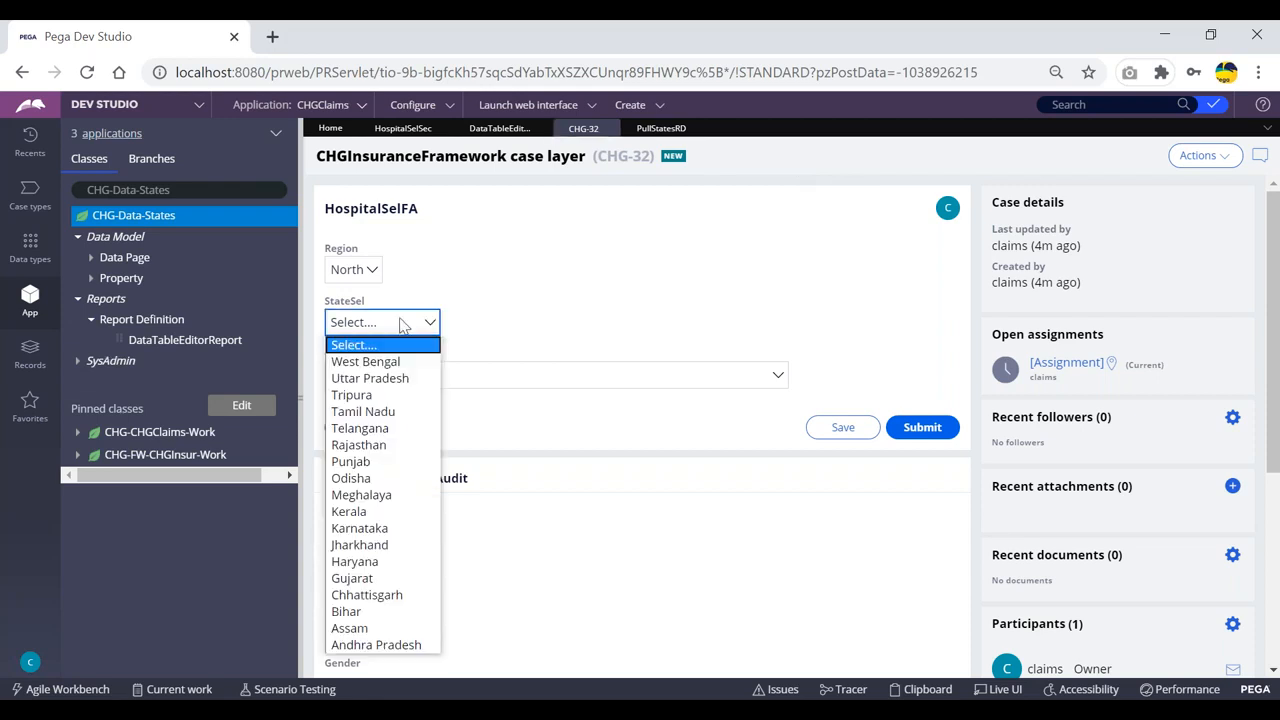
# - Try Data page as the list source type for HospitalSelSec's StateSel dropdown, then cancel the cell properties
pyautogui.click(396, 128)
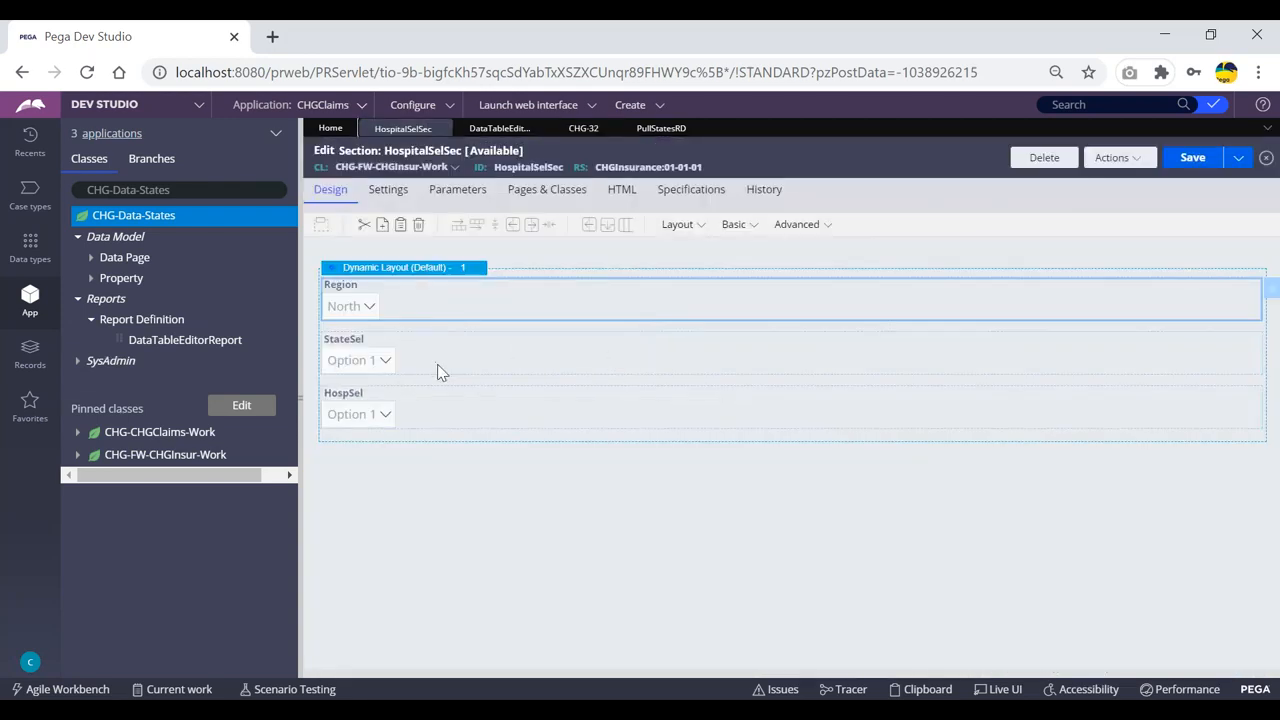
pyautogui.doubleClick(440, 367)
pyautogui.click(705, 473)
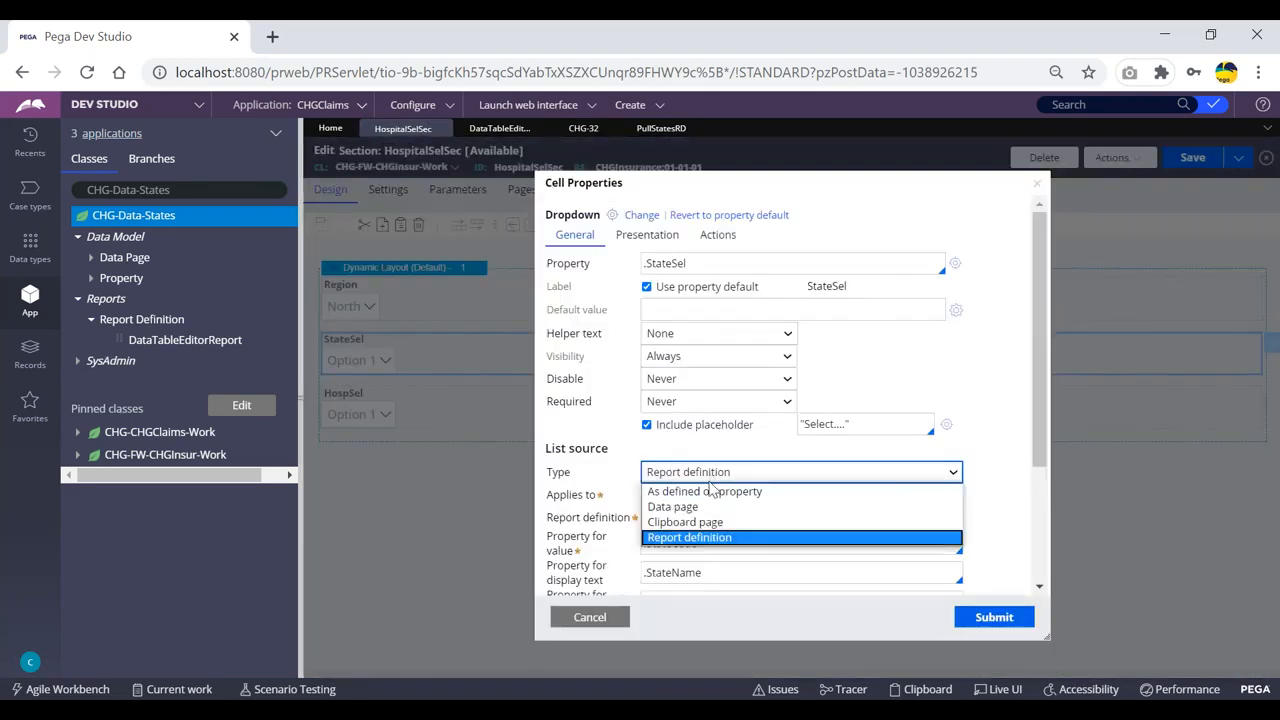
pyautogui.click(675, 507)
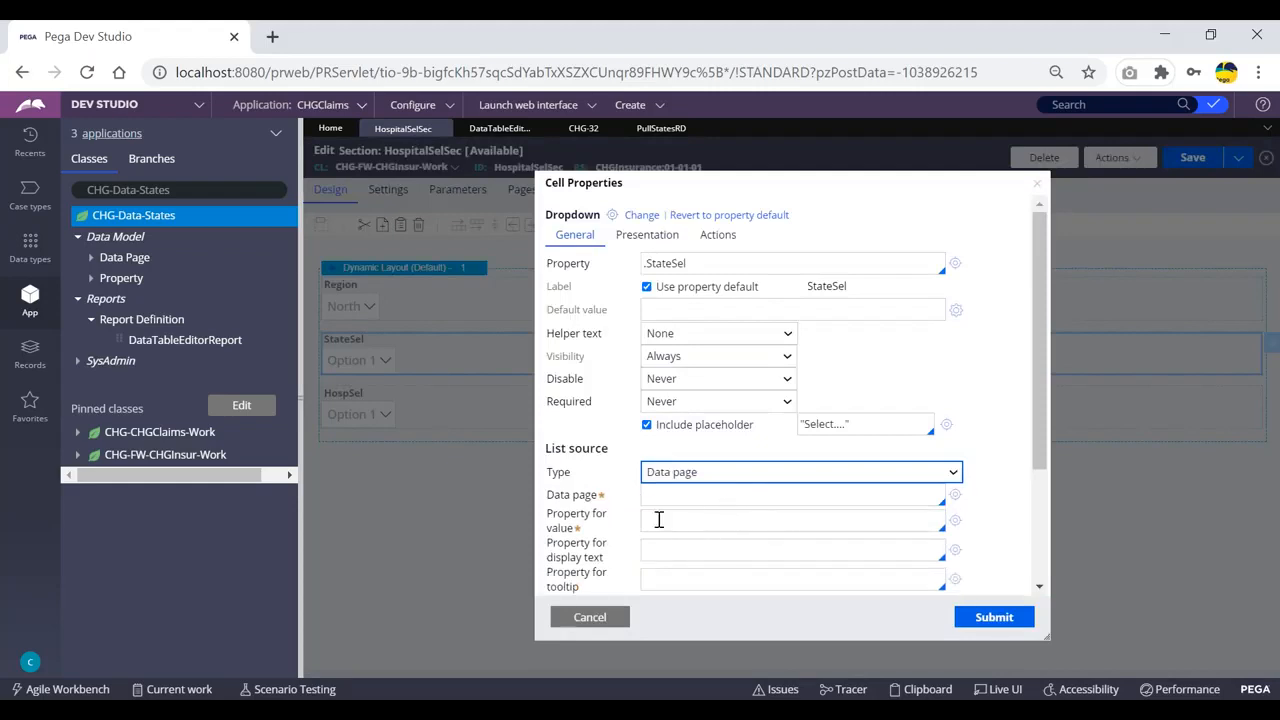
pyautogui.click(681, 494)
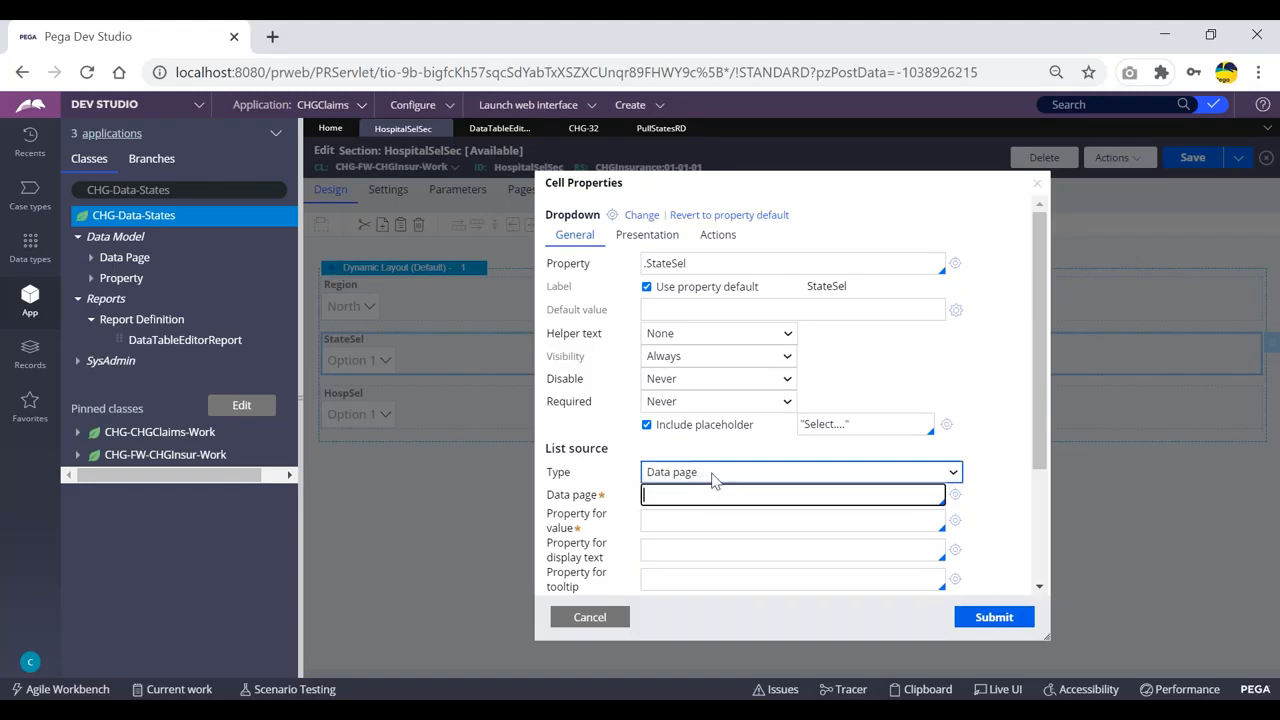
pyautogui.click(588, 617)
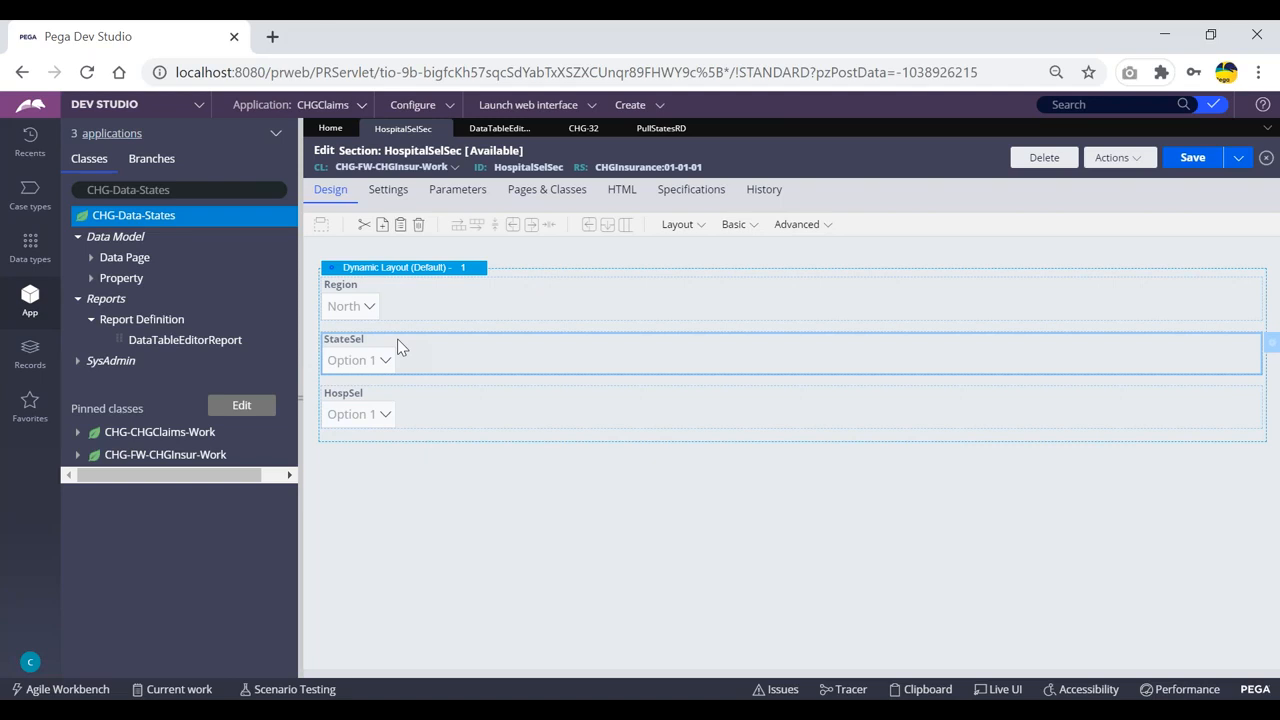
# - Reopen StateSel's cell properties in HospitalSelSec and review its report definition list source settings and load behavior
pyautogui.doubleClick(448, 352)
pyautogui.moveTo(614, 450); pyautogui.dragTo(544, 450)
pyautogui.click(617, 455)
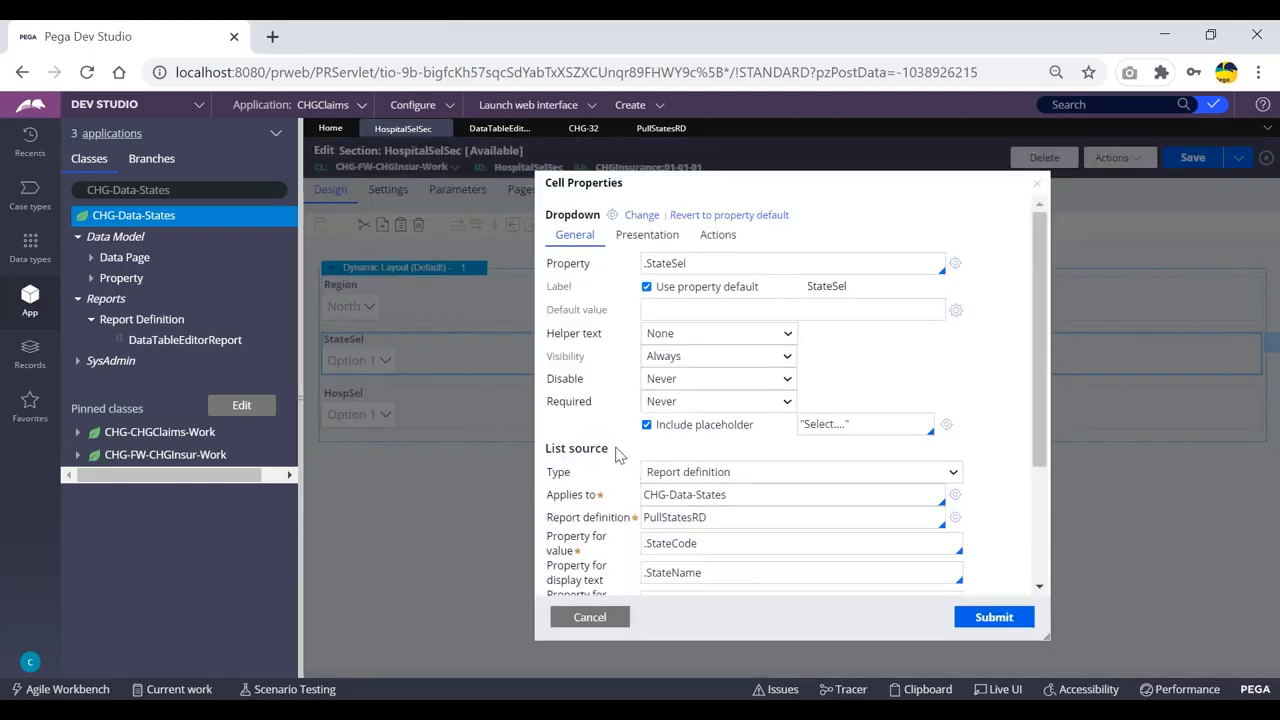
pyautogui.scroll(-3, 616, 447)
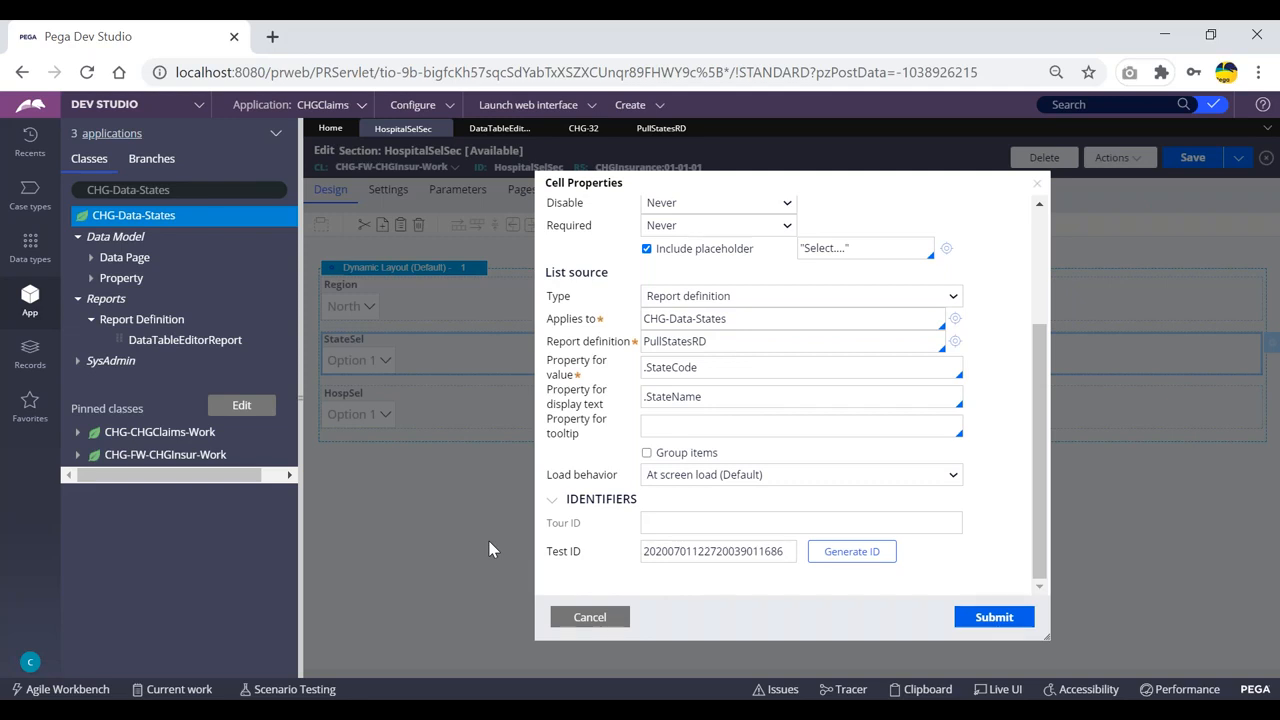
pyautogui.click(1108, 50)
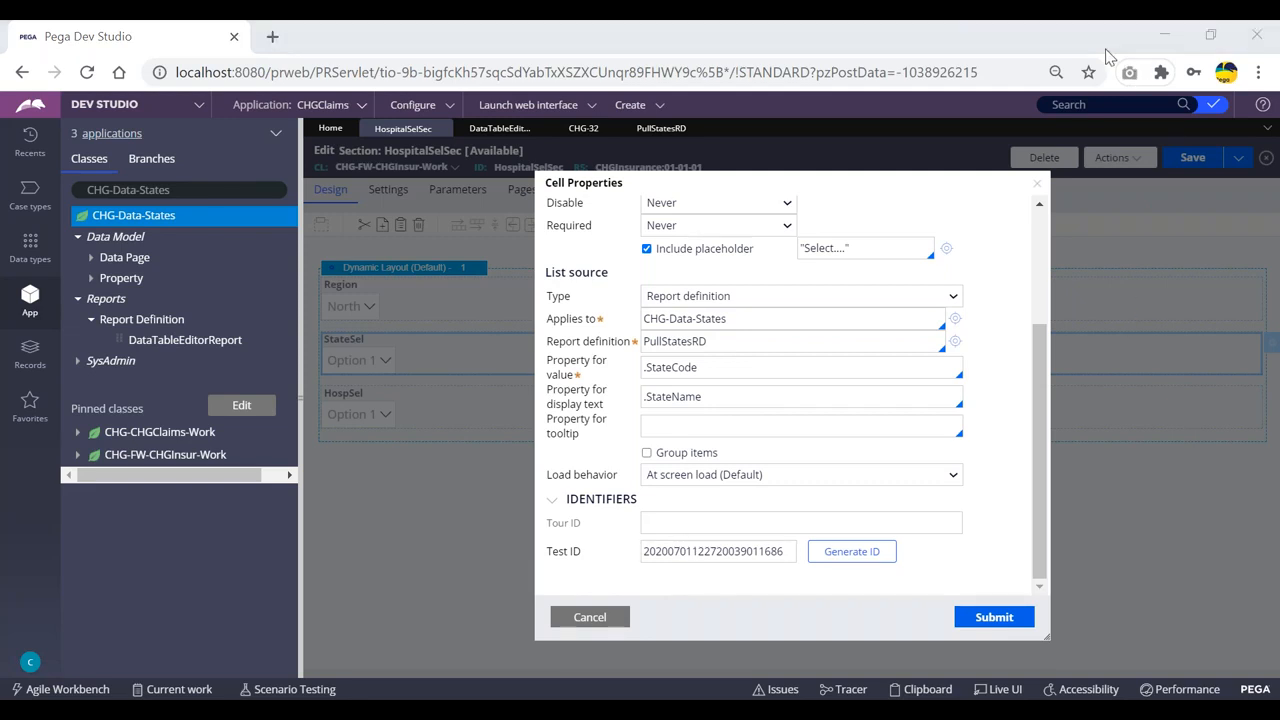